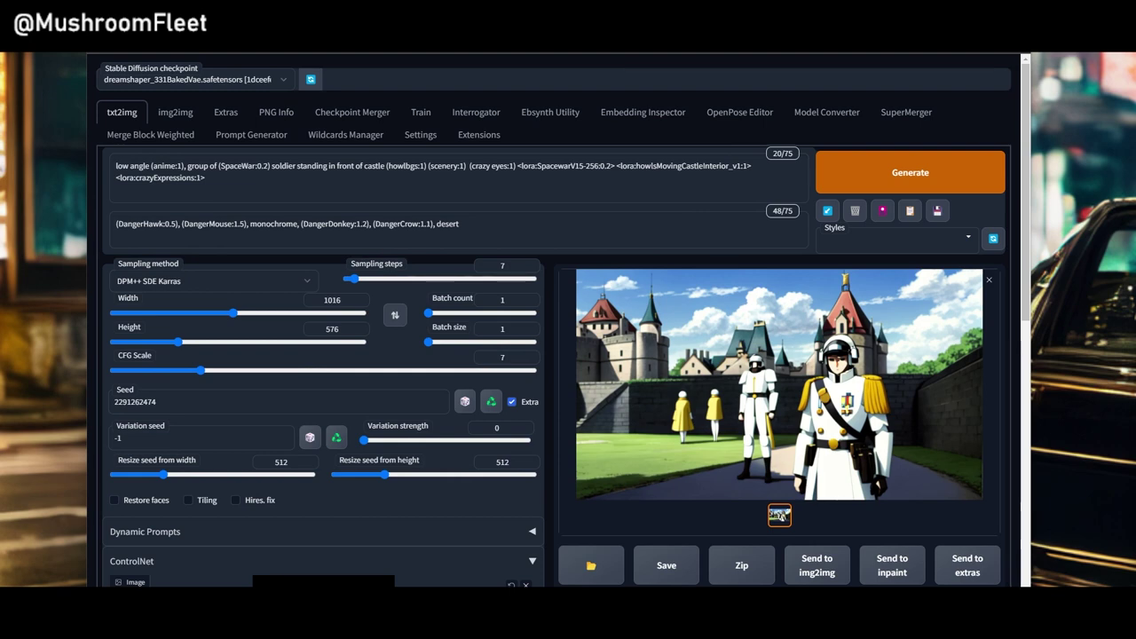
Step: Examine the generated white-armoured soldier images one after another in the image viewer
key("alt+Tab")
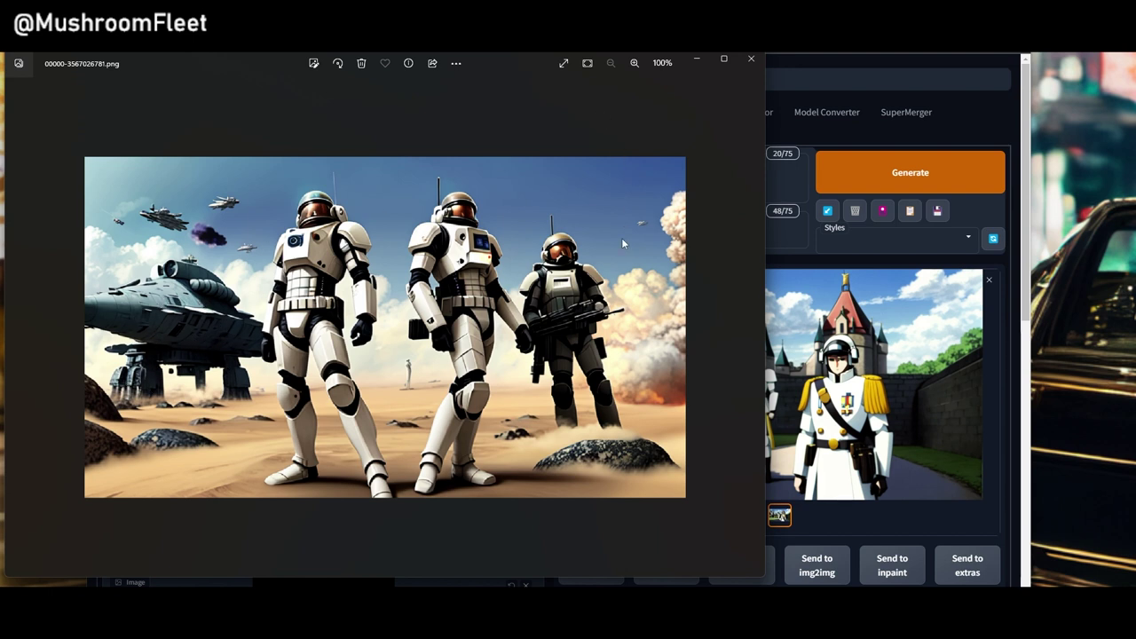
left_click(753, 62)
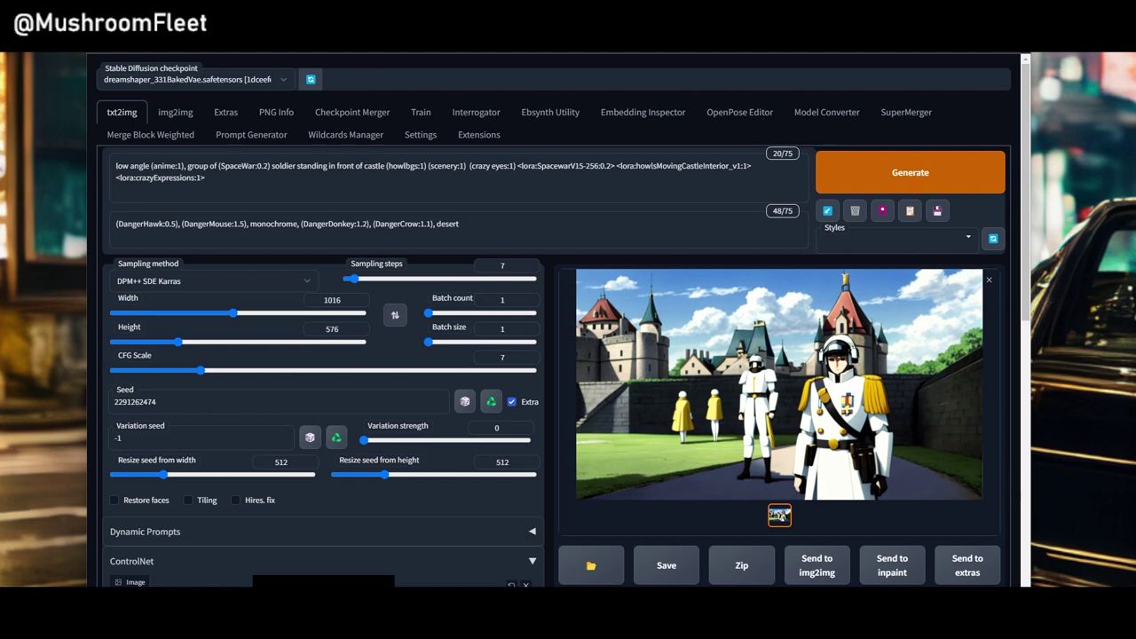
left_click(780, 515)
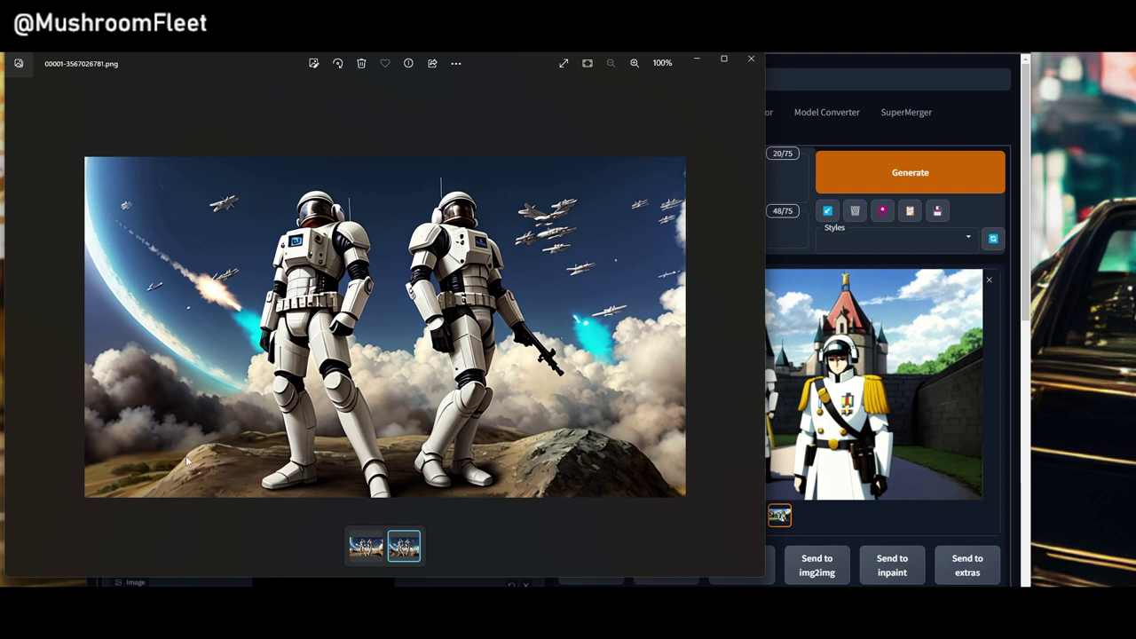
left_click(751, 59)
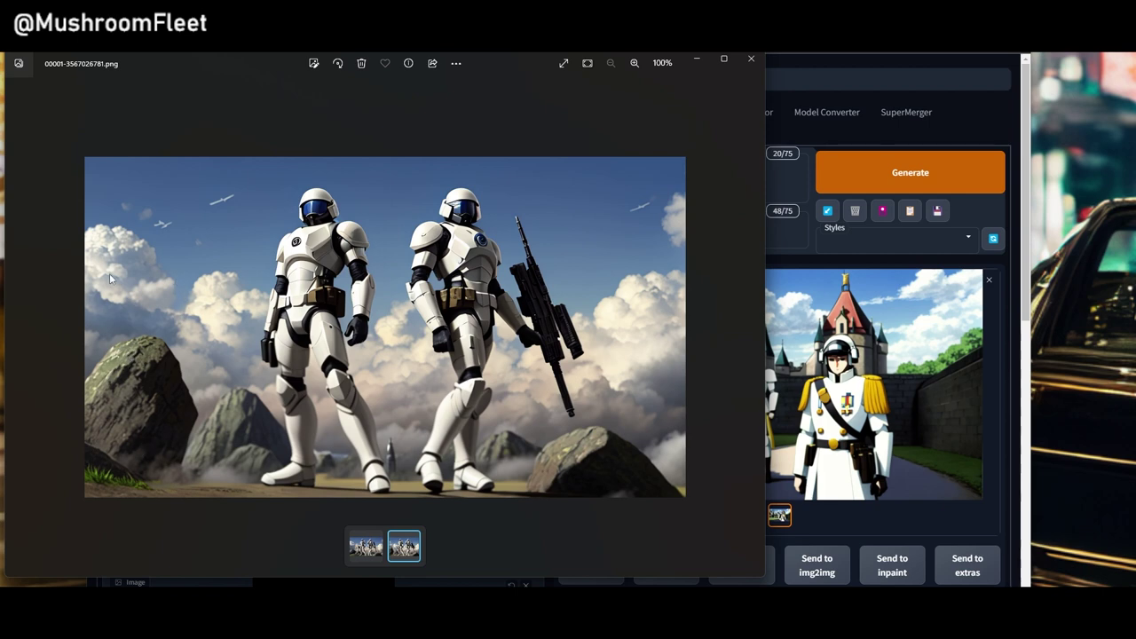
left_click(751, 58)
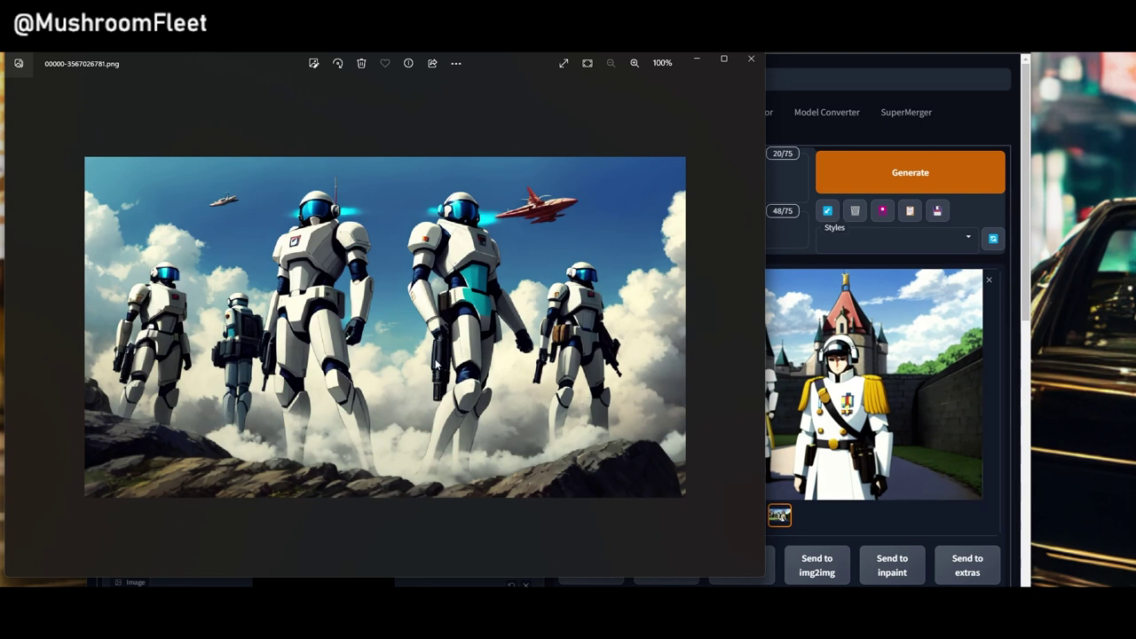
scroll(436, 364, "up", 1)
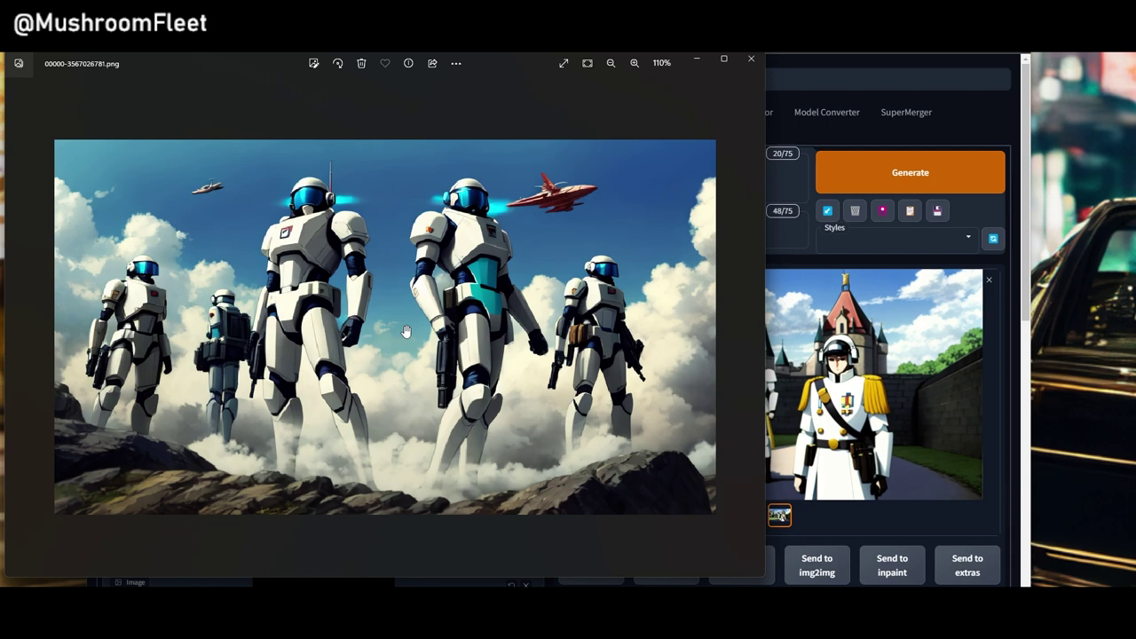
left_click(751, 58)
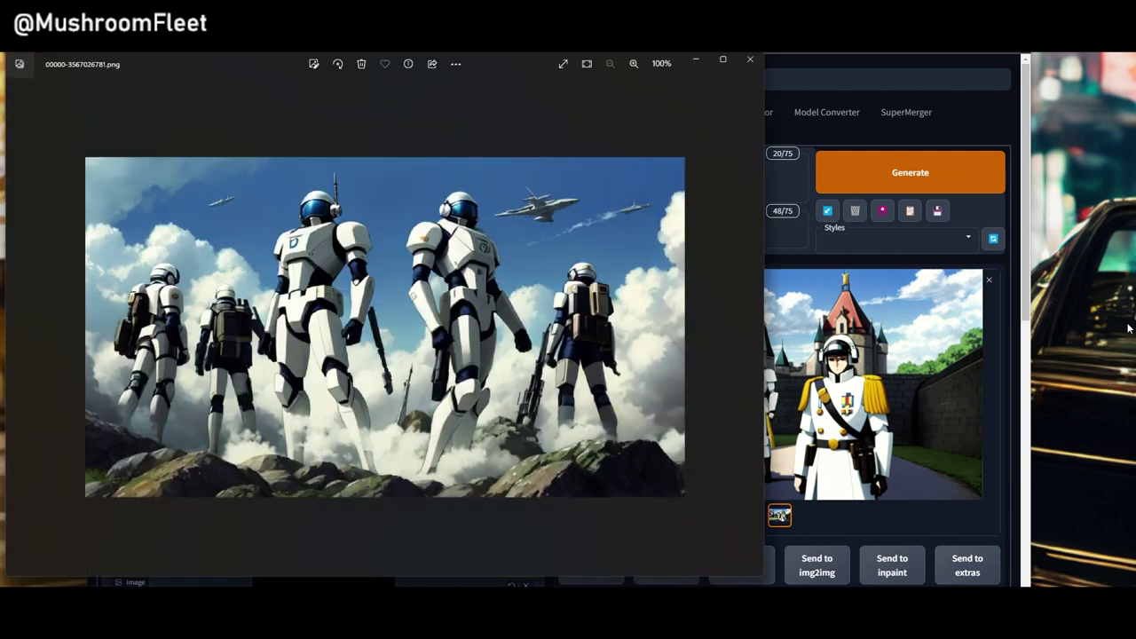
Step: Step forward through the generated series to image 00003-4041686616.png and reposition the viewer window
mouse_move(690, 322)
left_click(753, 330)
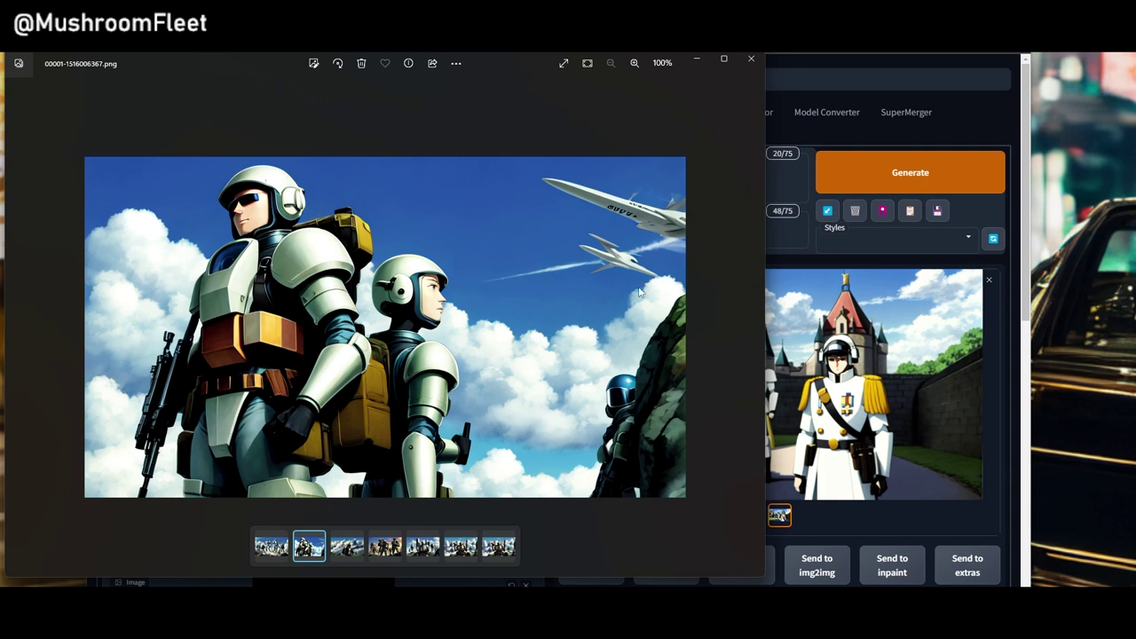
left_click(751, 330)
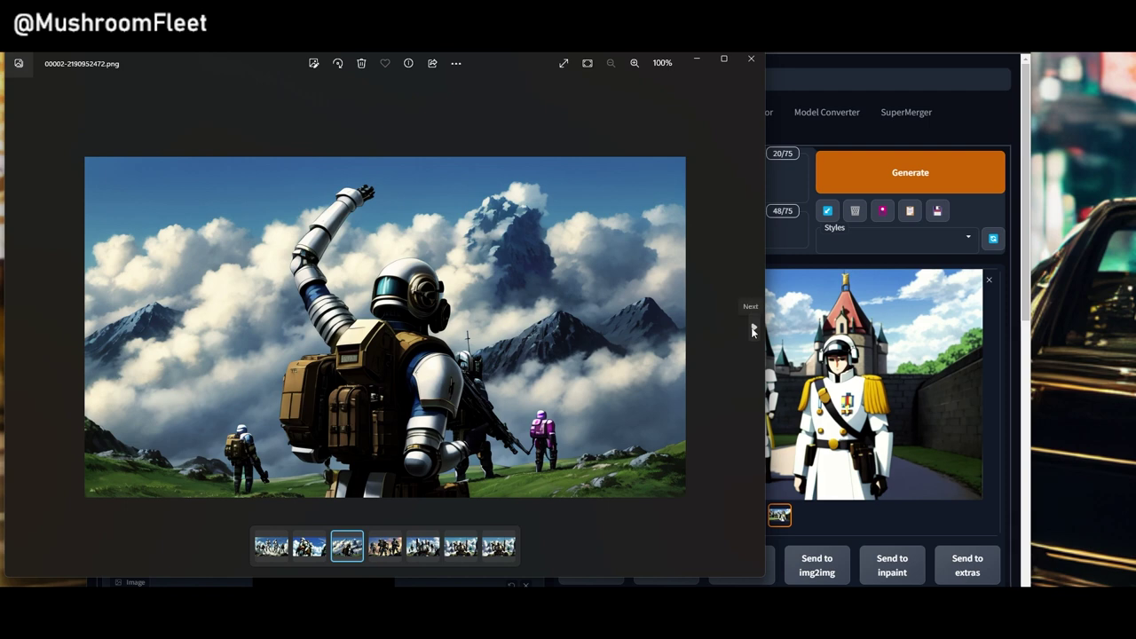
left_click(753, 330)
left_click_drag(494, 65, 572, 224)
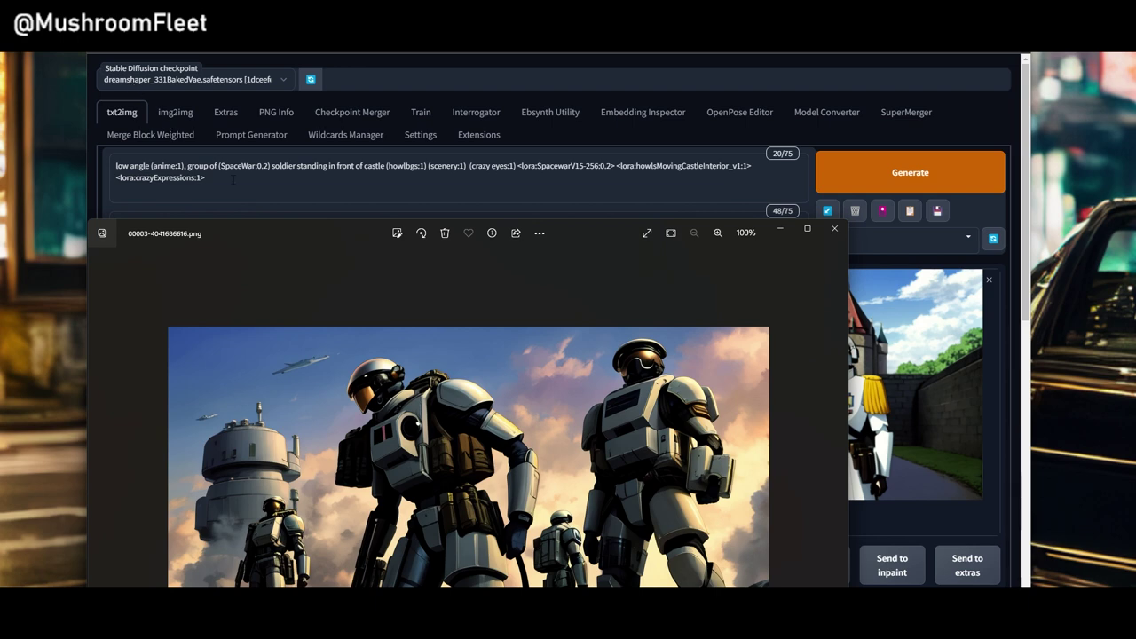
left_click_drag(272, 230, 211, 77)
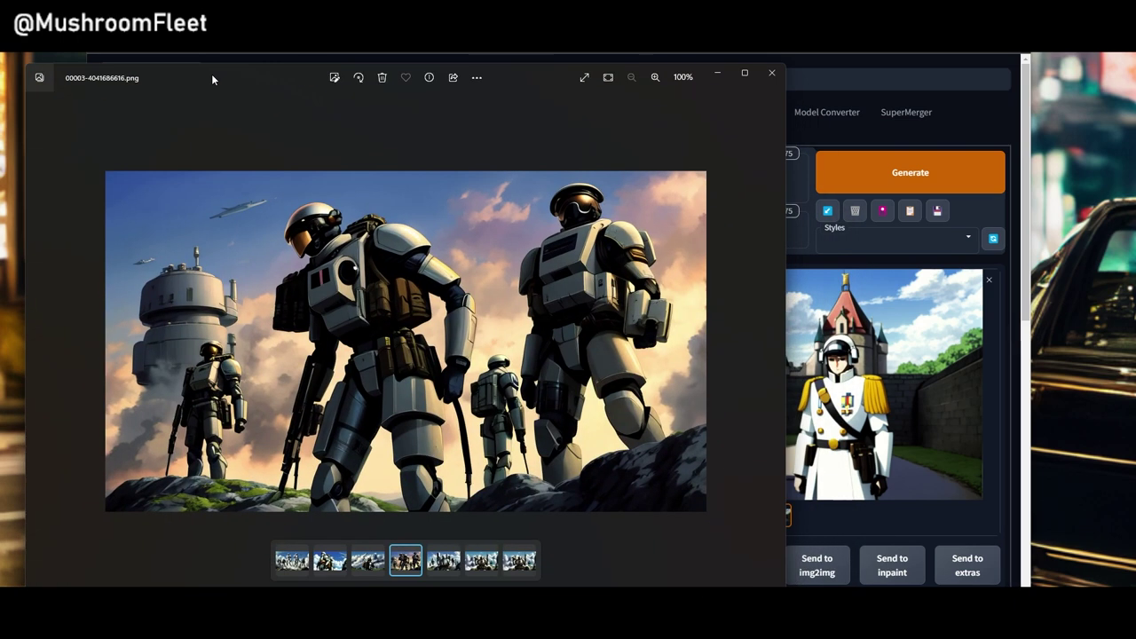
Step: Compare images 00001 to 00005 of the series, ending on 00004-4117233394.png
left_click(368, 566)
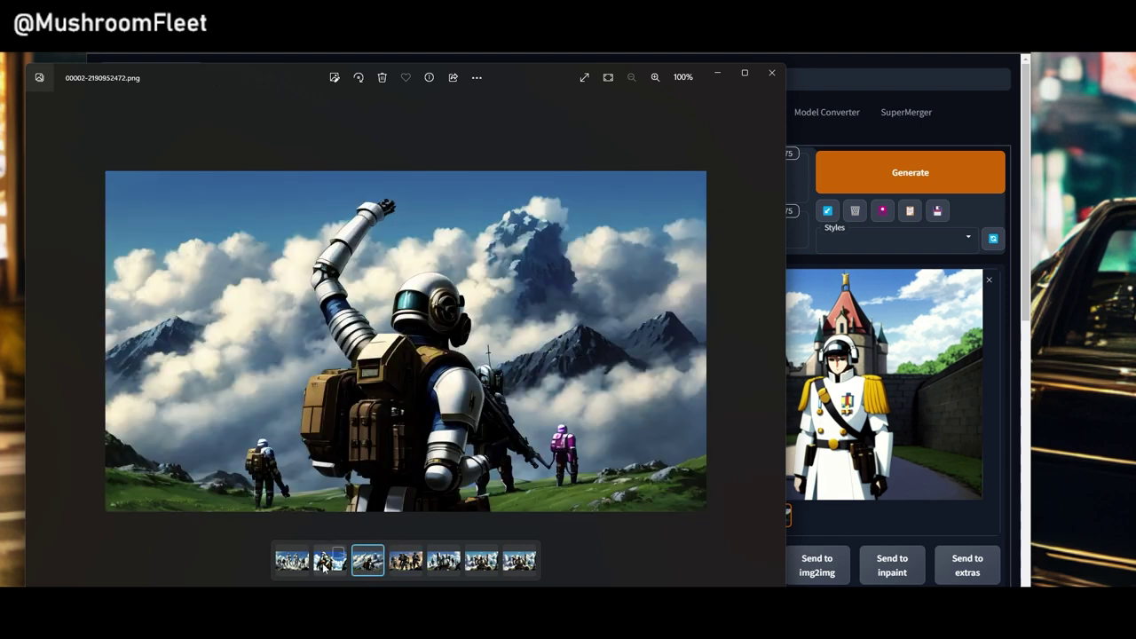
left_click(332, 562)
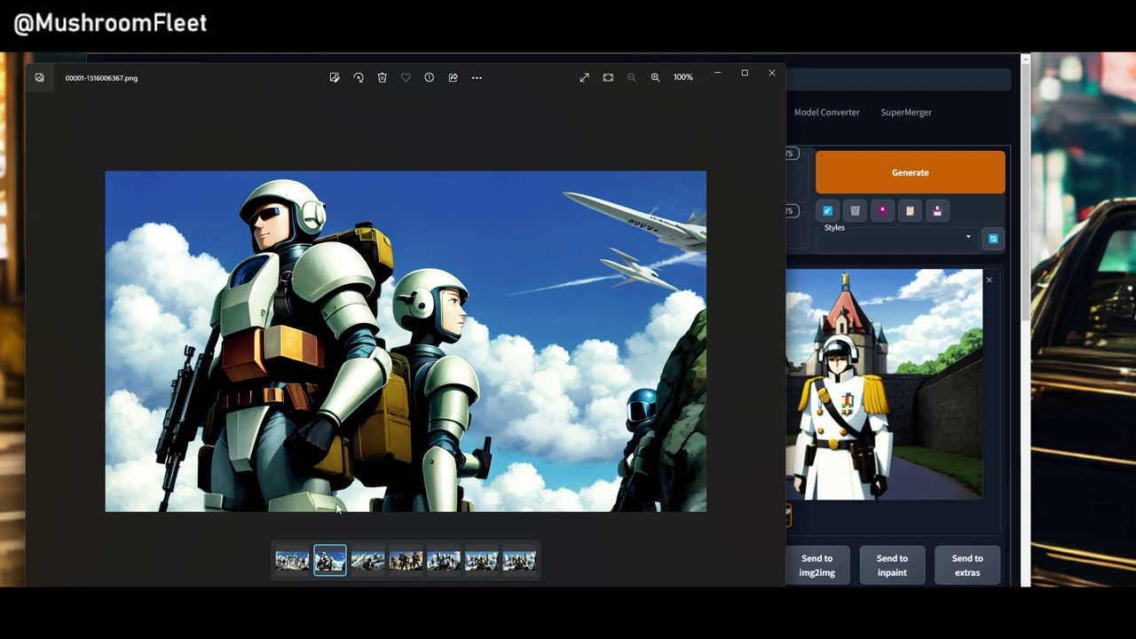
left_click(368, 564)
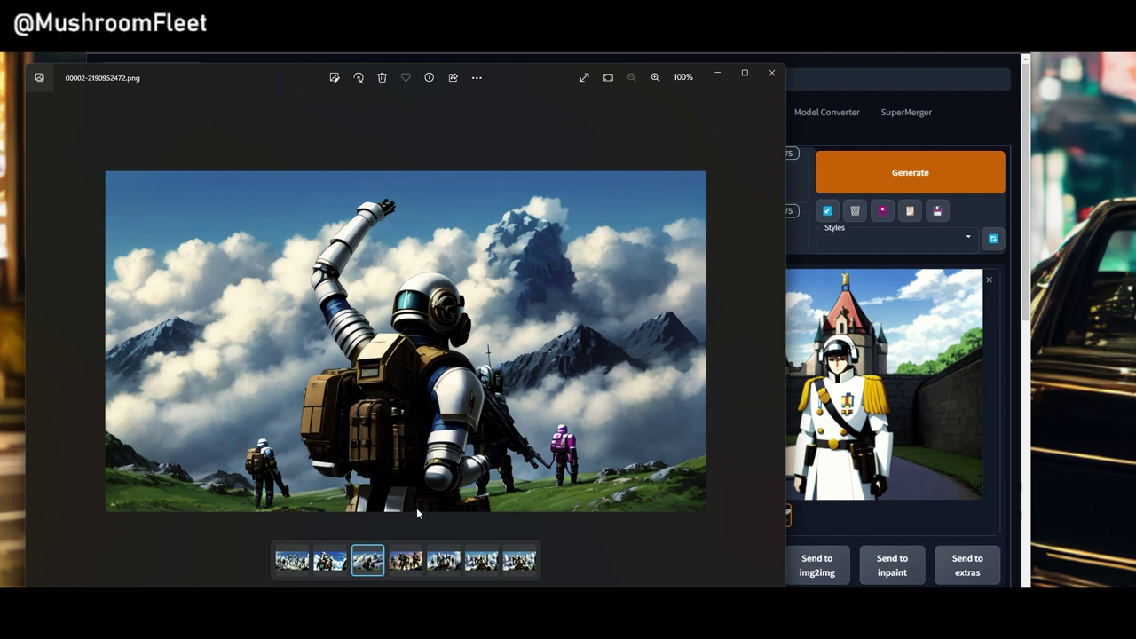
left_click(406, 560)
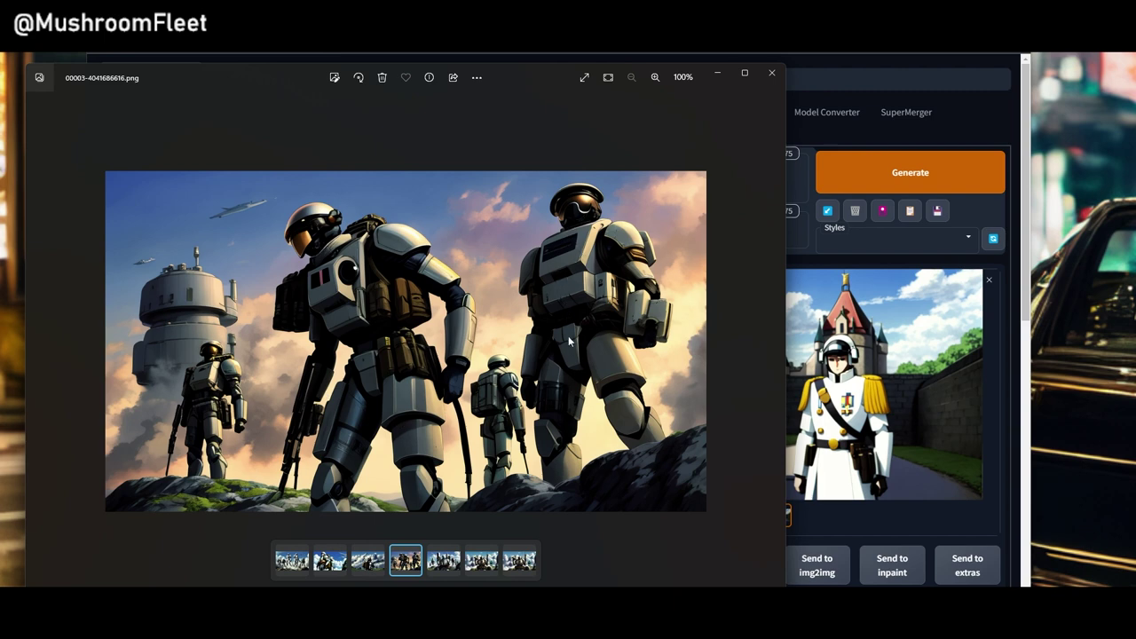
left_click(446, 565)
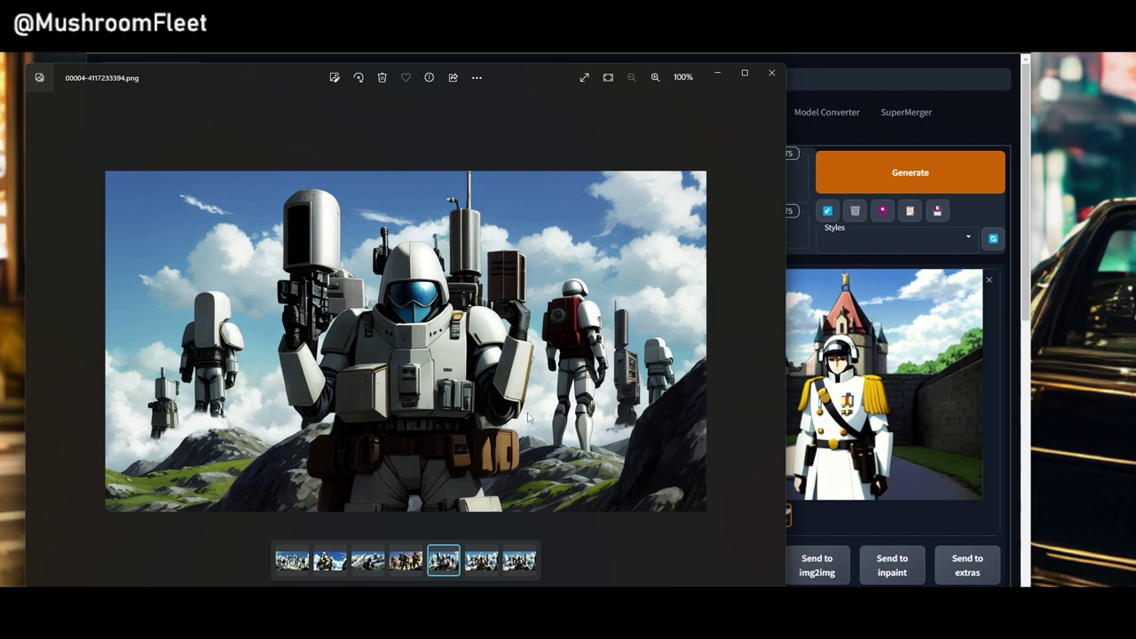
left_click(481, 562)
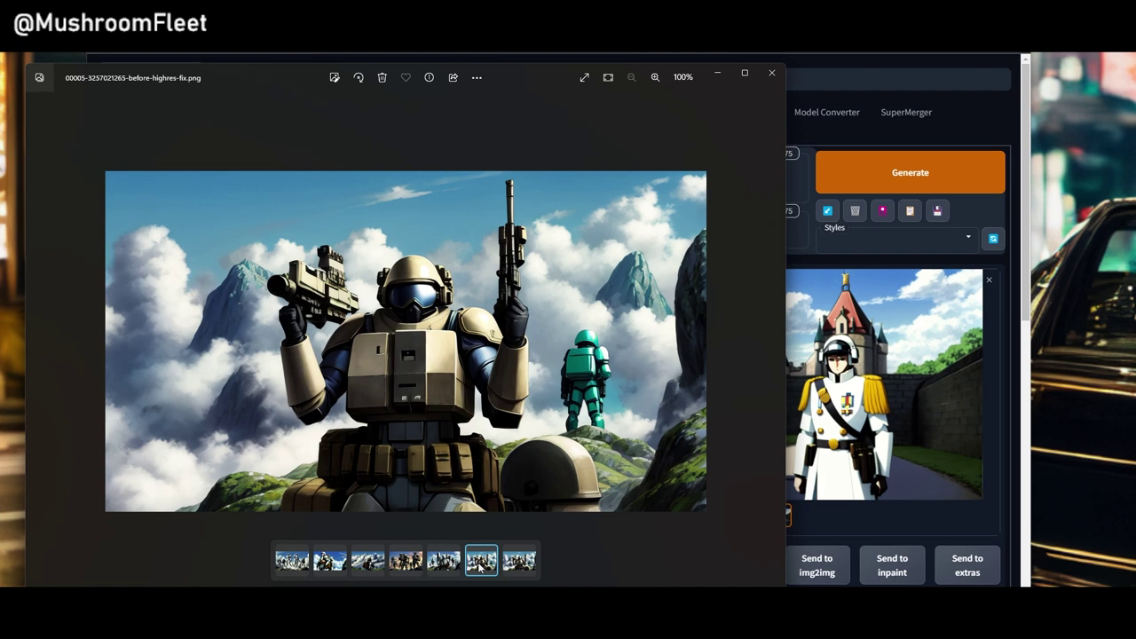
left_click(441, 568)
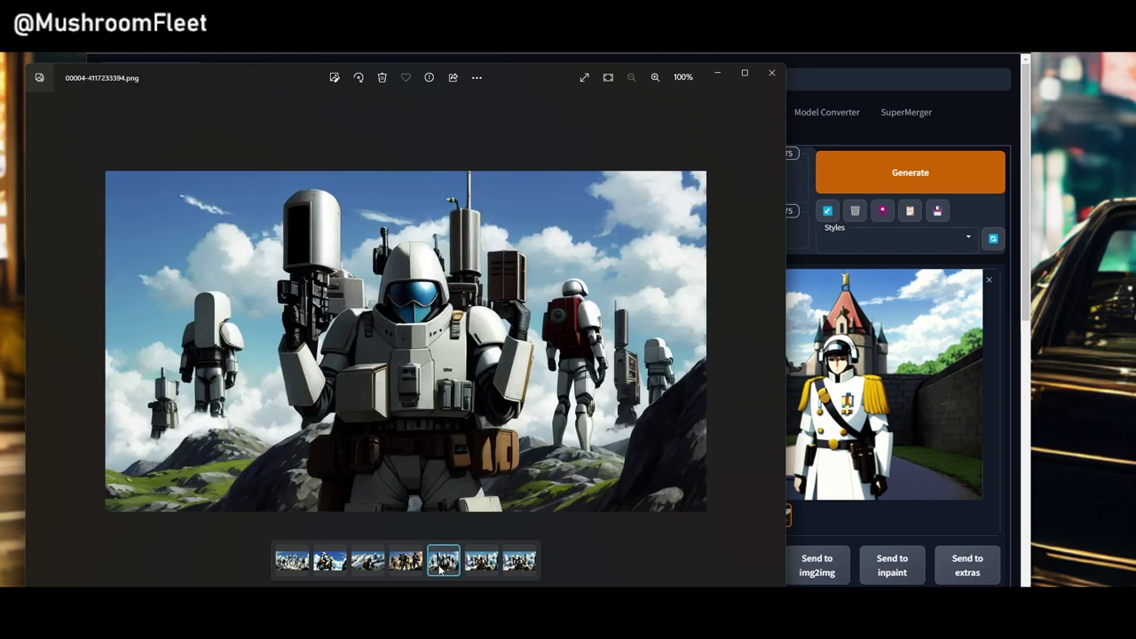
Step: Switch to Photoshop and open 00000-3567026781.png and 00004-4117233394.png as separate documents, leaving 00004-4117233394.png uncropped
left_click(279, 555)
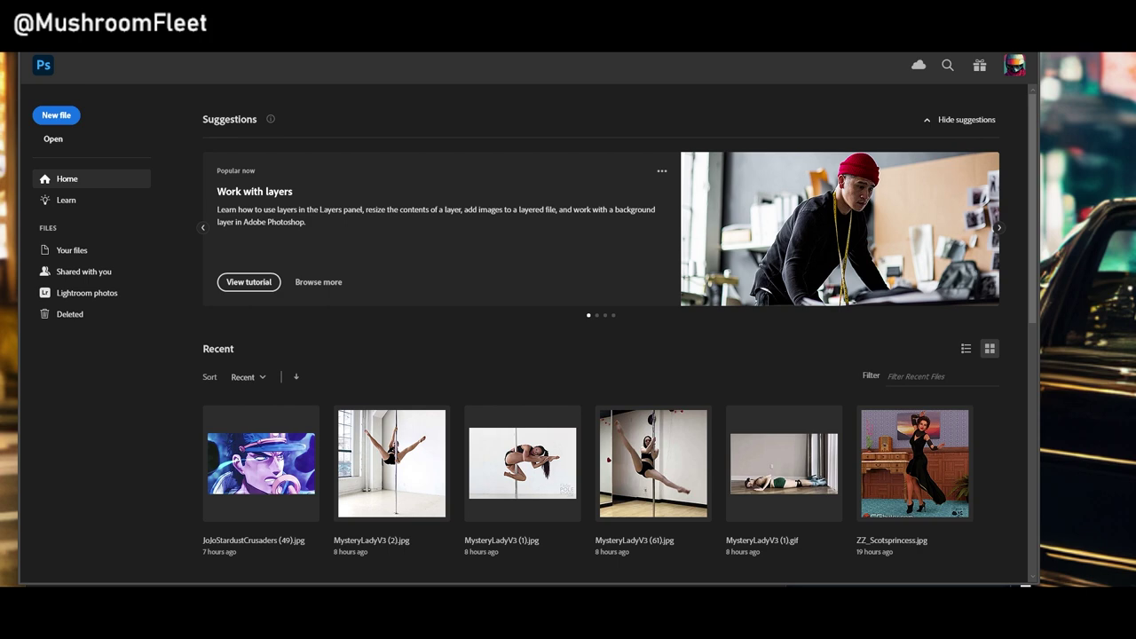
left_click_drag(280, 555, 232, 471)
left_click_drag(486, 365, 487, 364)
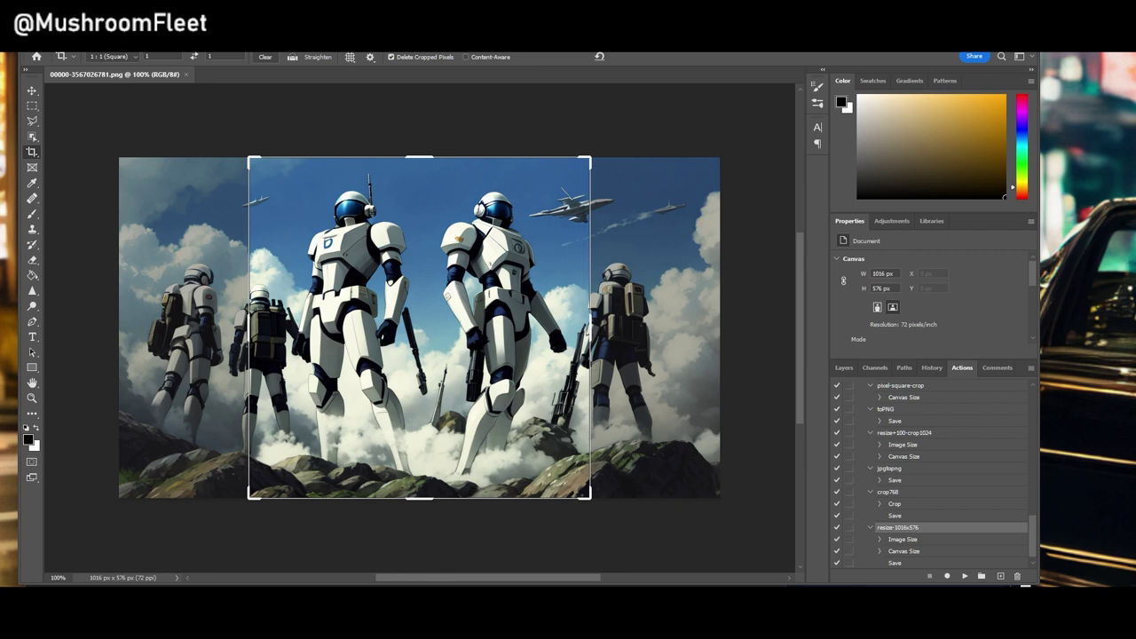
left_click_drag(382, 461, 644, 73)
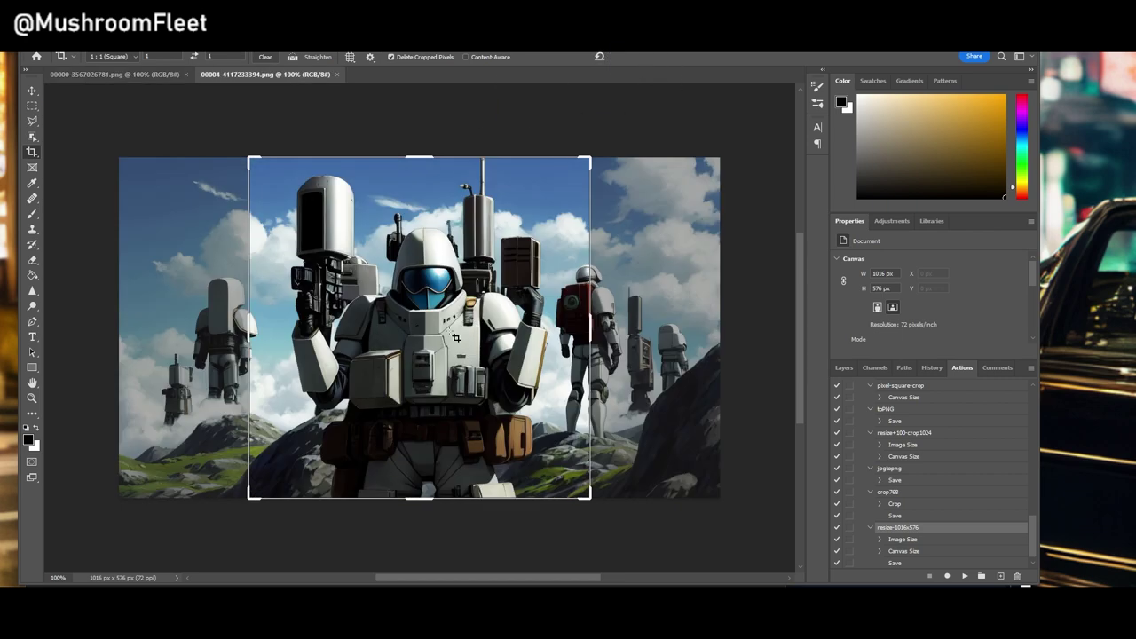
left_click_drag(368, 378, 497, 337)
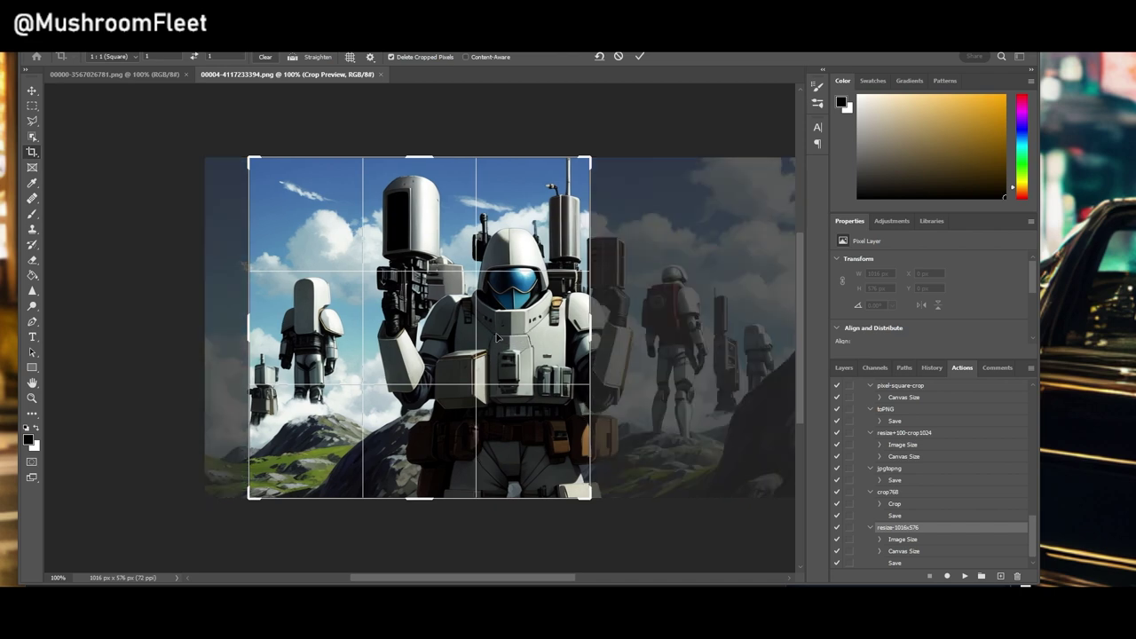
left_click(619, 56)
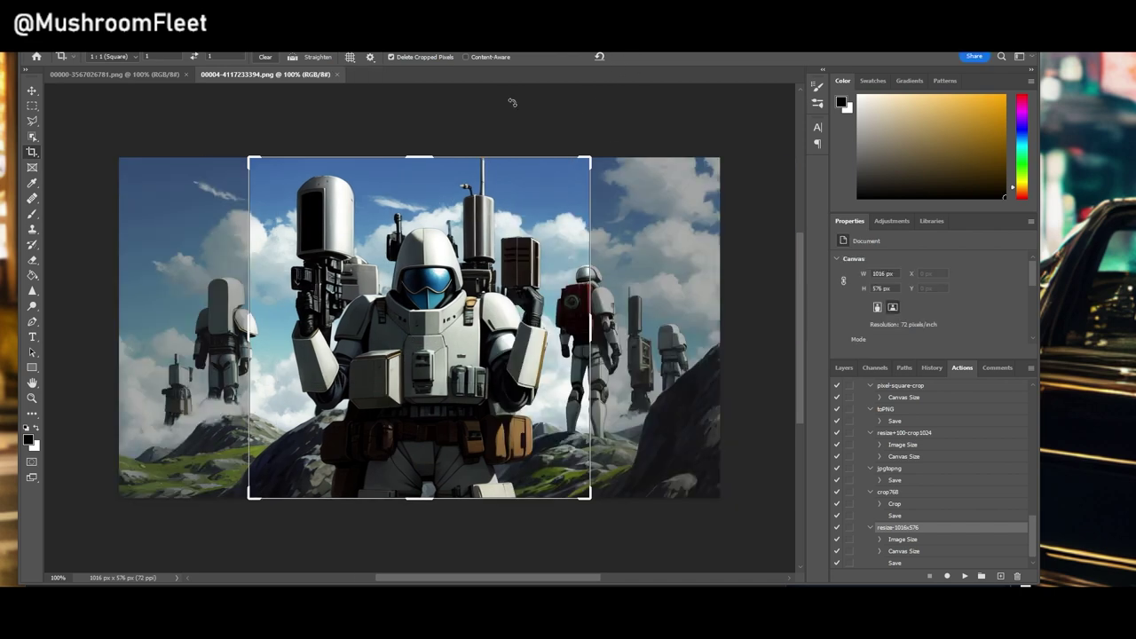
Step: Remove the larger background soldier left of the main figure with the Object Selection Tool, including the leftover head patch in the clouds
left_click(32, 136)
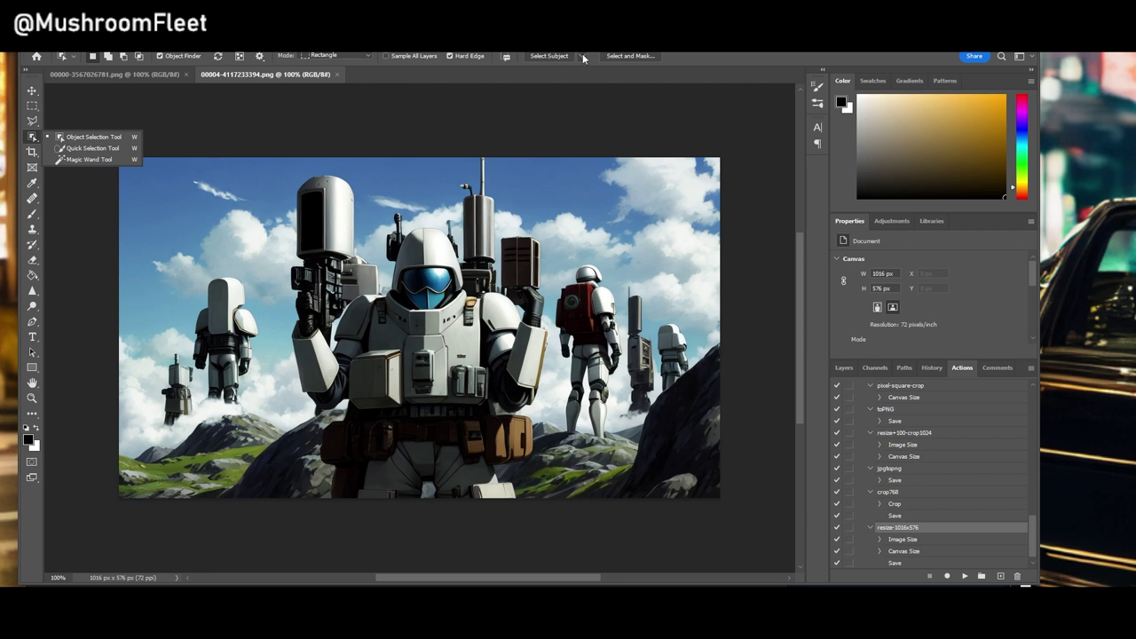
left_click(584, 57)
left_click(612, 81)
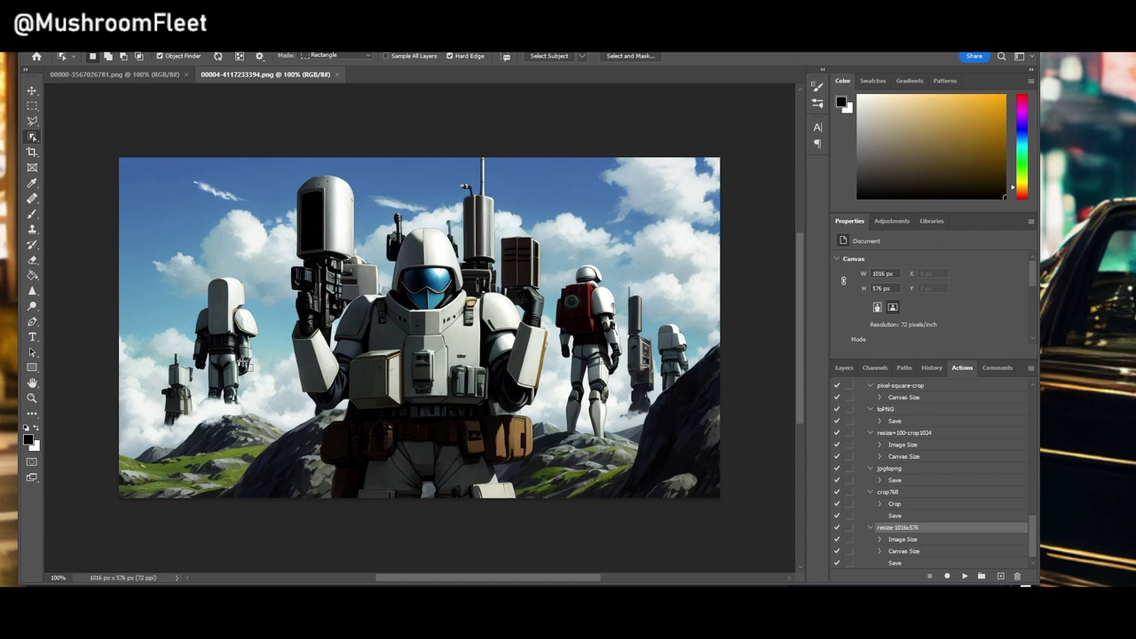
left_click_drag(183, 271, 263, 407)
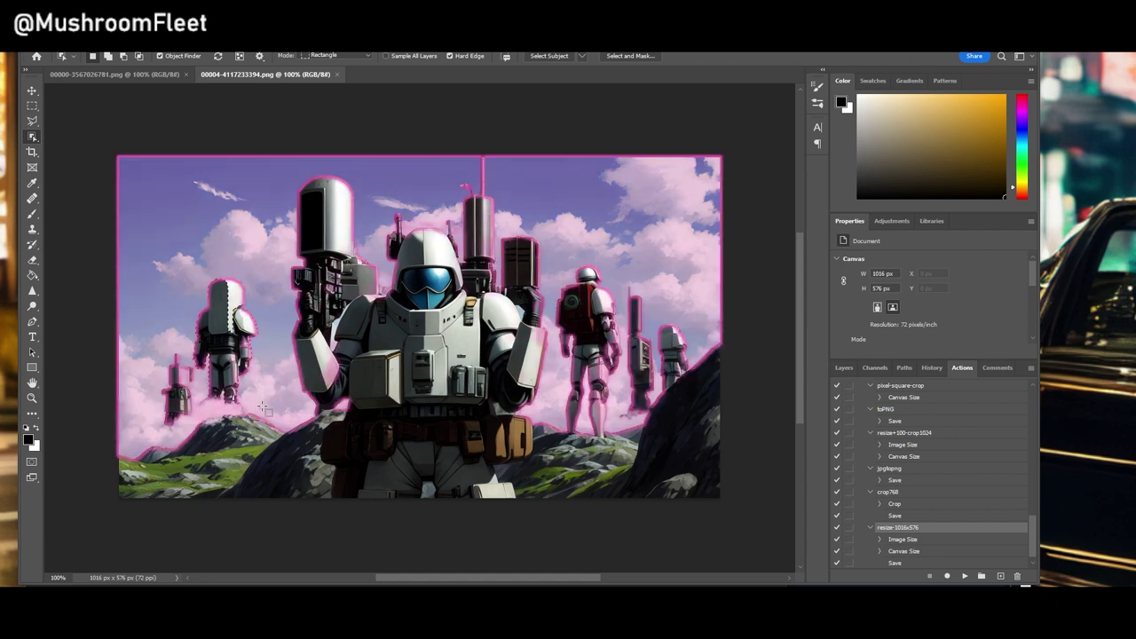
key("Delete")
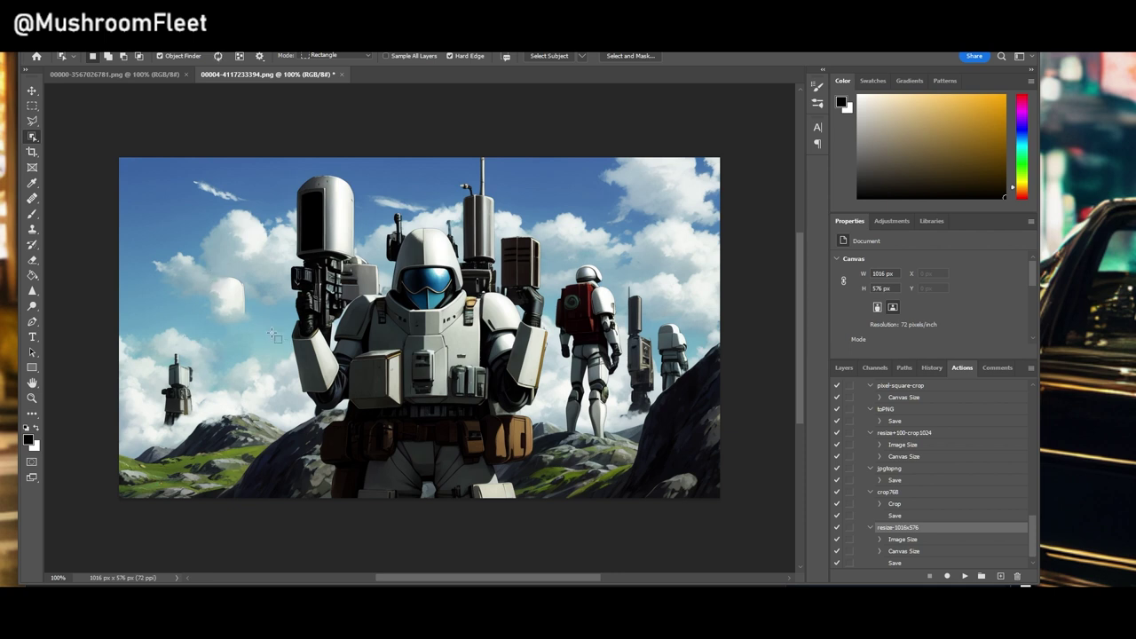
left_click_drag(197, 263, 260, 324)
key("ctrl+d")
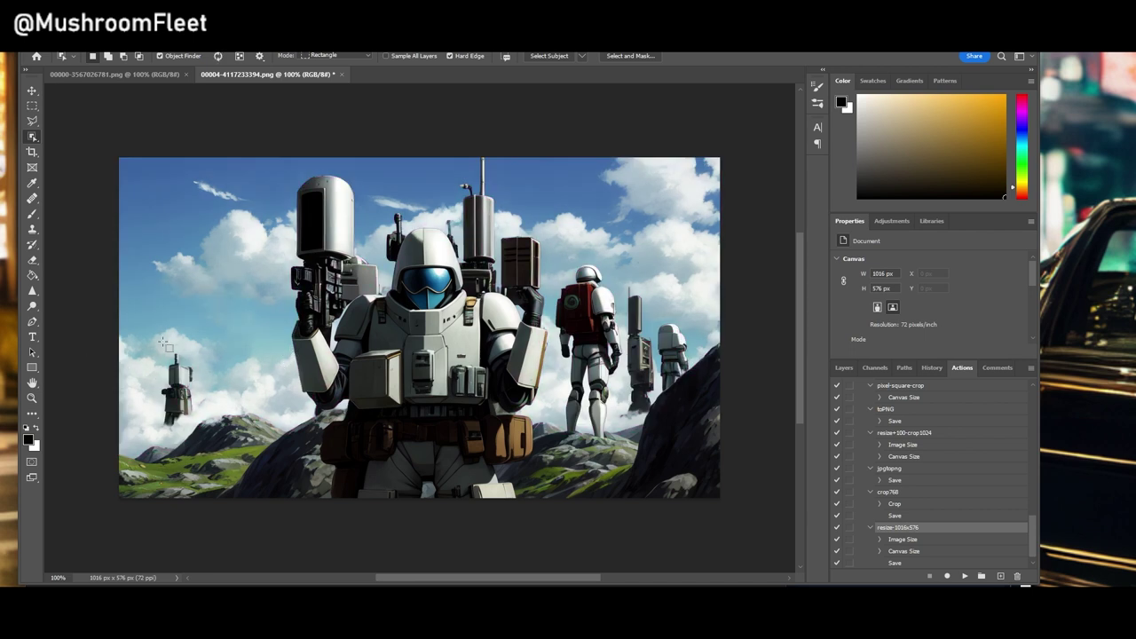
Step: Delete and fill the small distant soldiers at the image's far left and far right, leaving nothing selected
left_click_drag(153, 345, 197, 427)
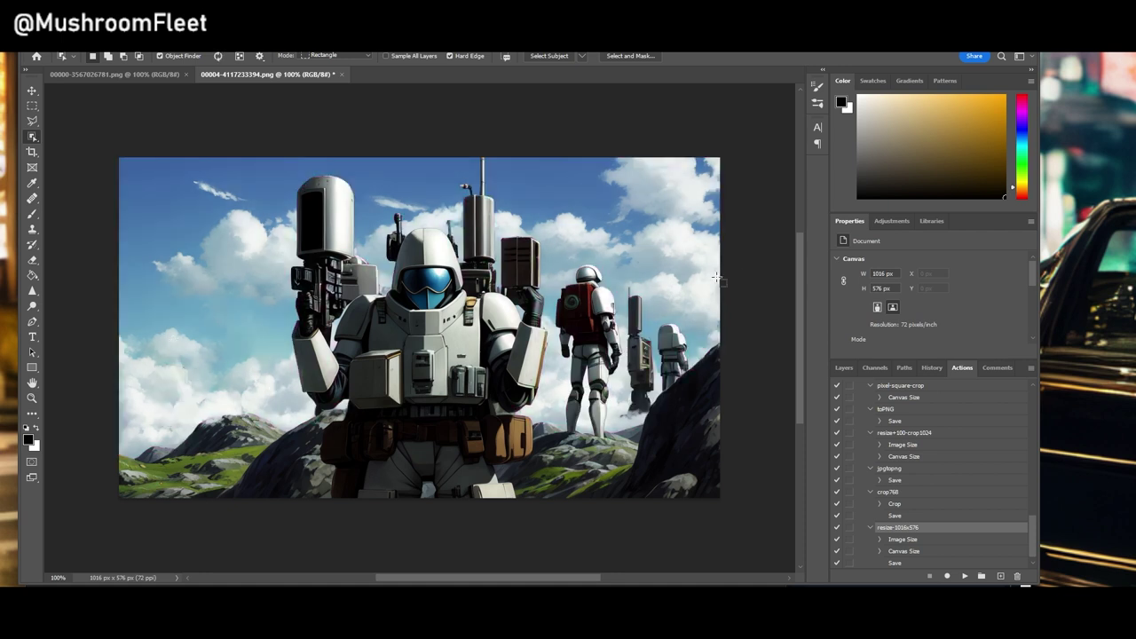
left_click_drag(653, 315, 697, 388)
key("shift+Delete")
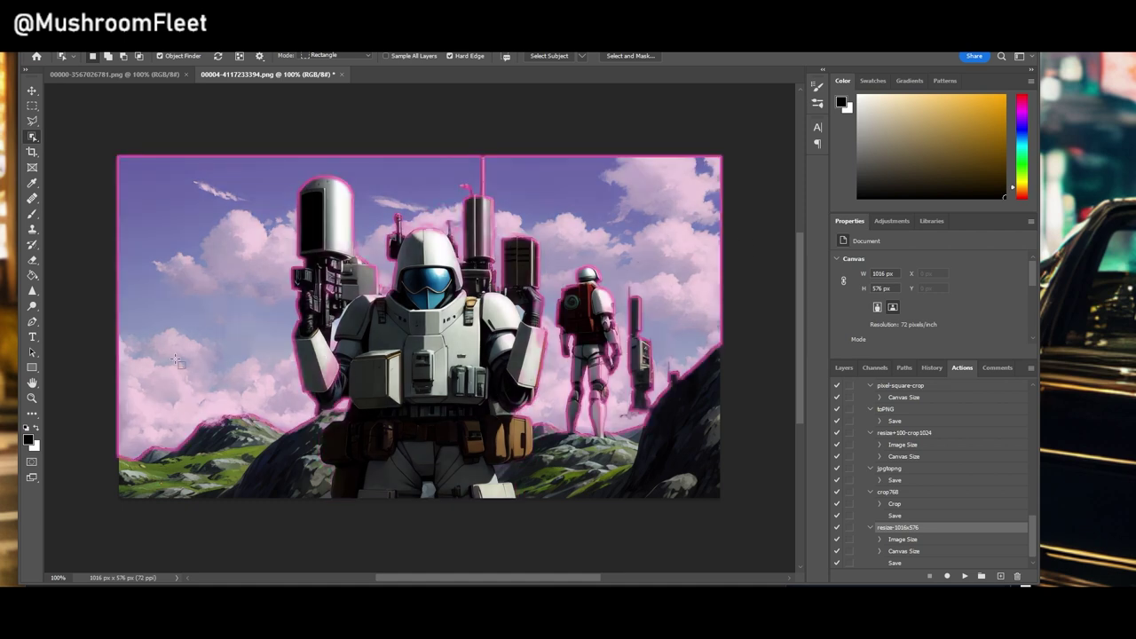
left_click_drag(174, 333, 279, 399)
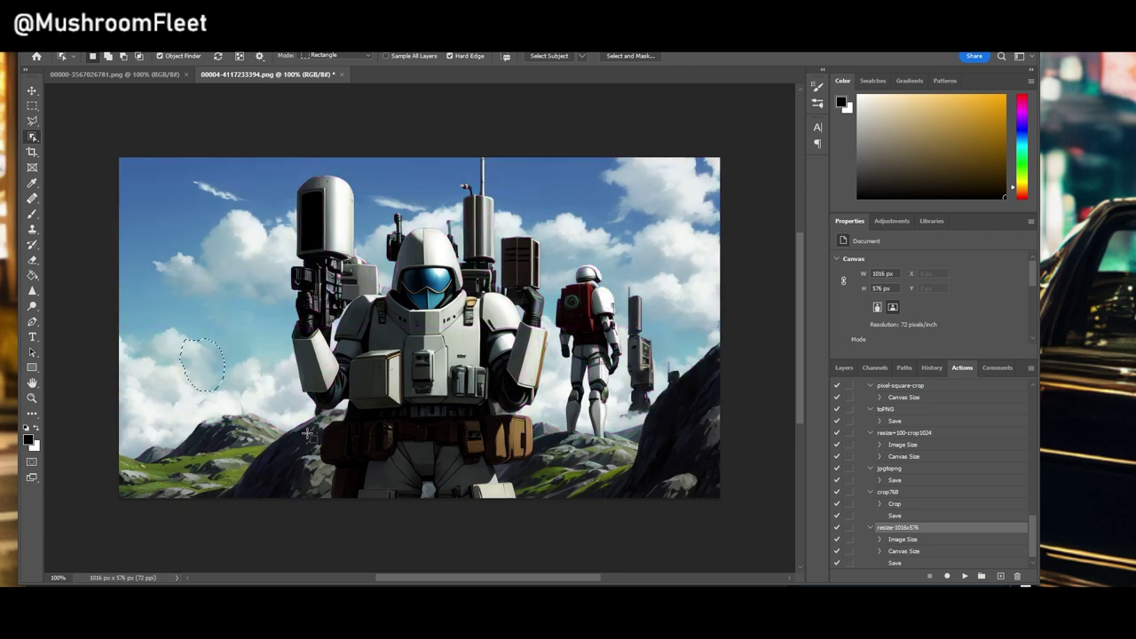
key("ctrl+d")
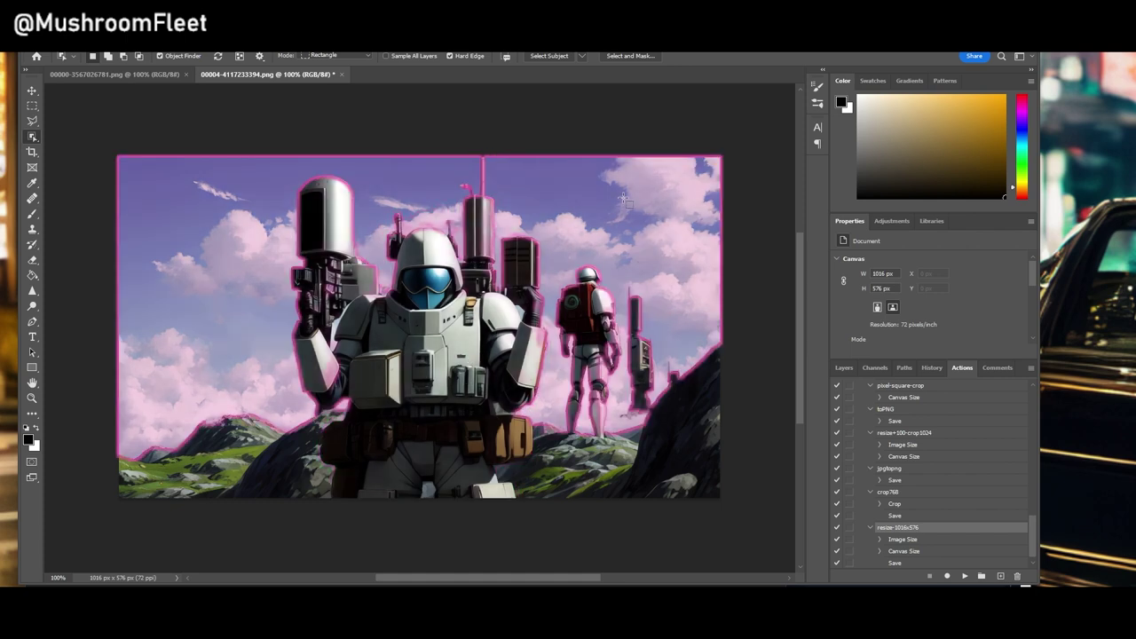
Step: Copy the foreground soldier into a new transparent 438 x 576 px document and return to 00004-4117233394.png
left_click(398, 371)
key("ctrl+n")
key("Return")
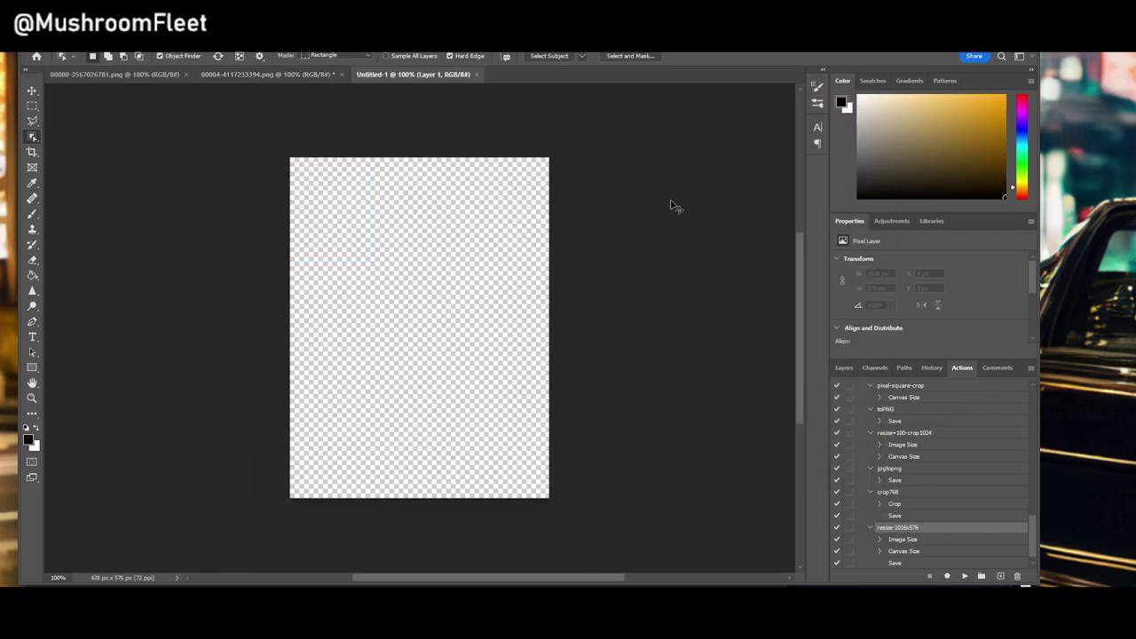
key("ctrl+v")
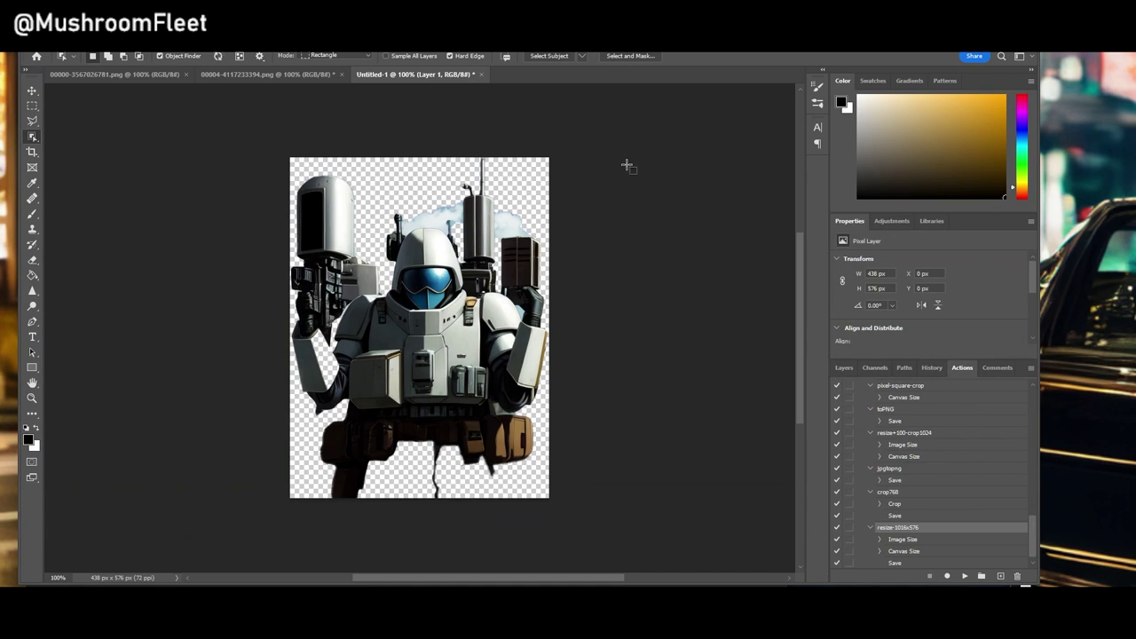
left_click(262, 77)
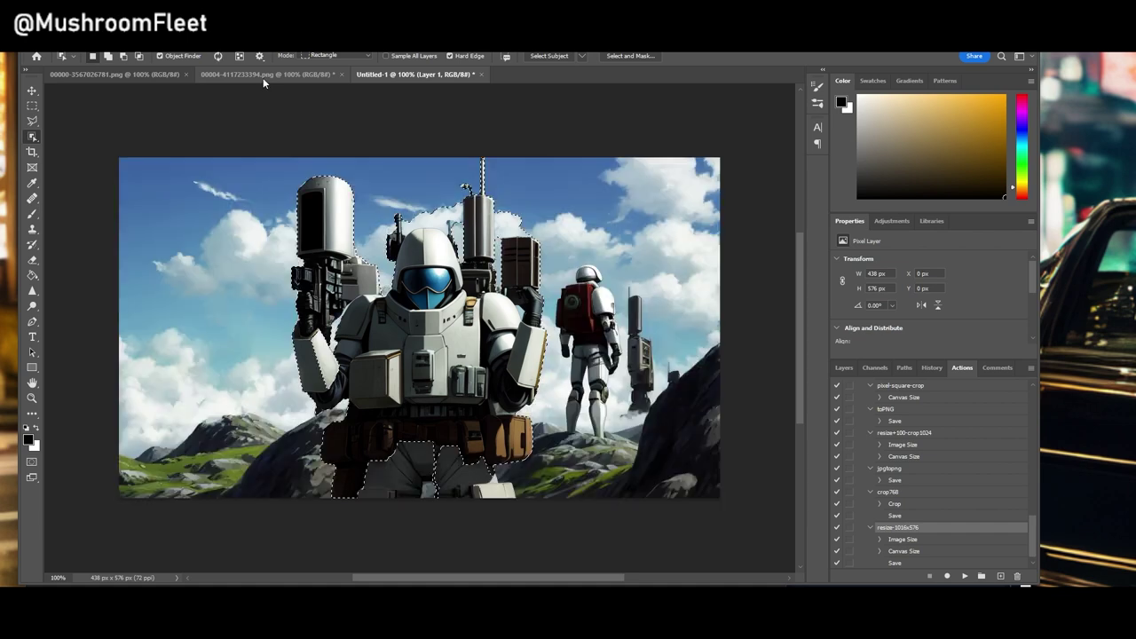
left_click(445, 401)
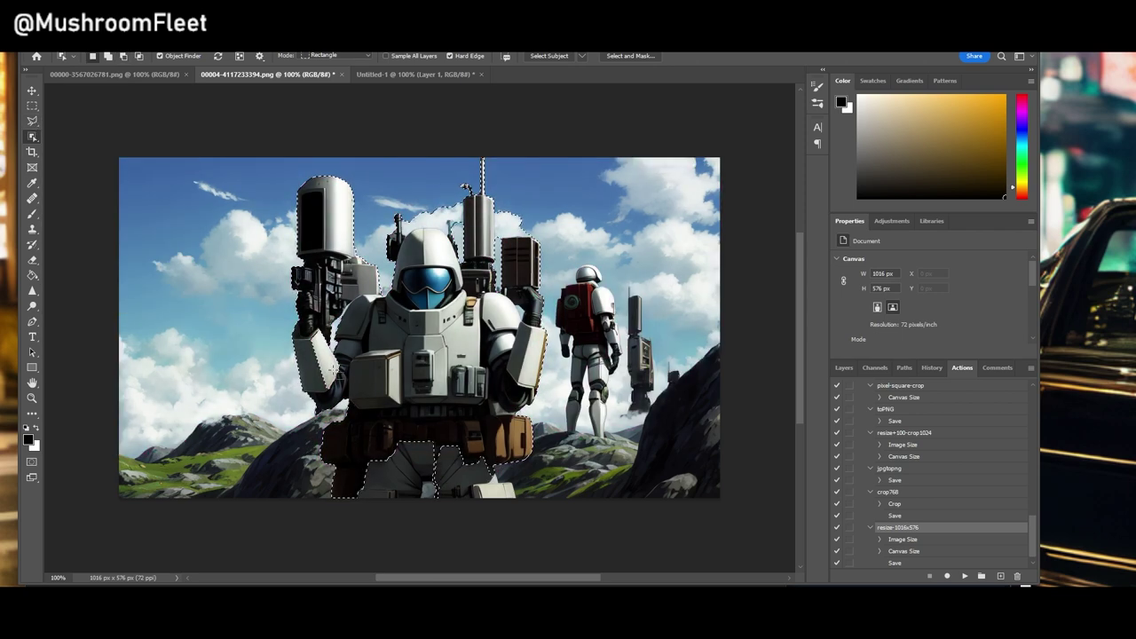
left_click(391, 434, "ctrl")
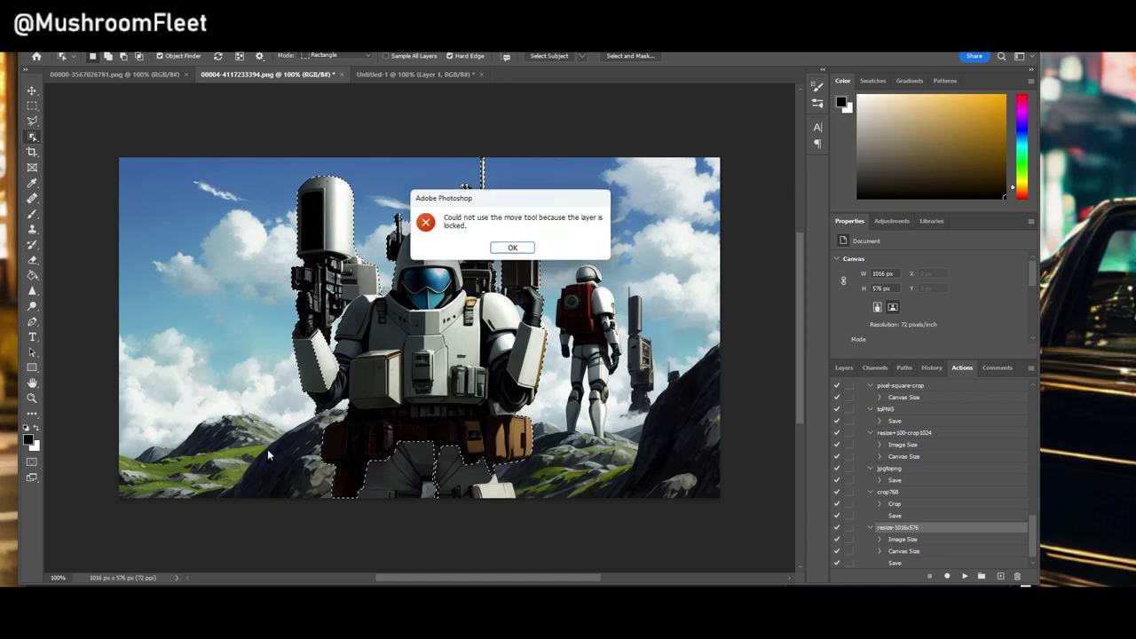
left_click(513, 248)
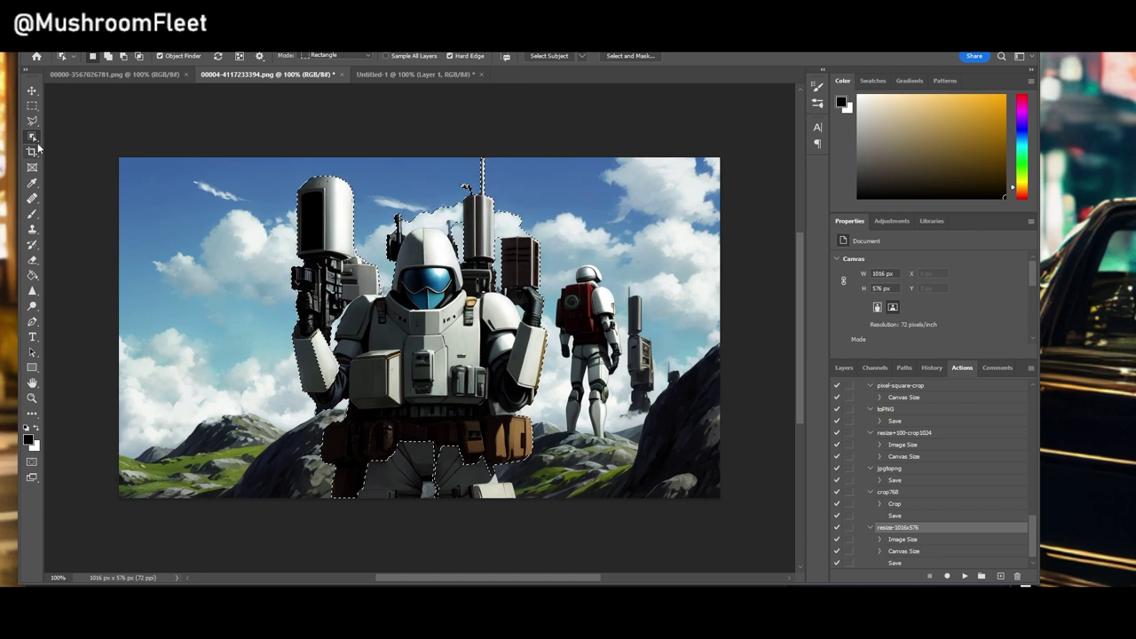
Step: Add the foreground soldier's legs below the belt to the existing selection with the Polygonal Lasso Tool
left_click(33, 122)
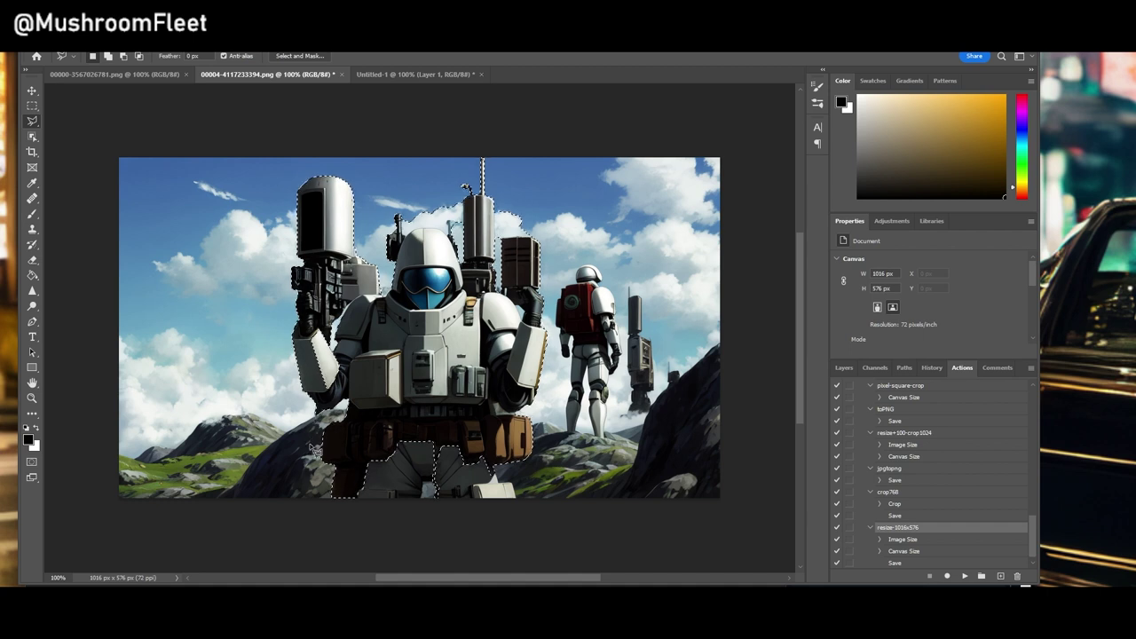
left_click(33, 139)
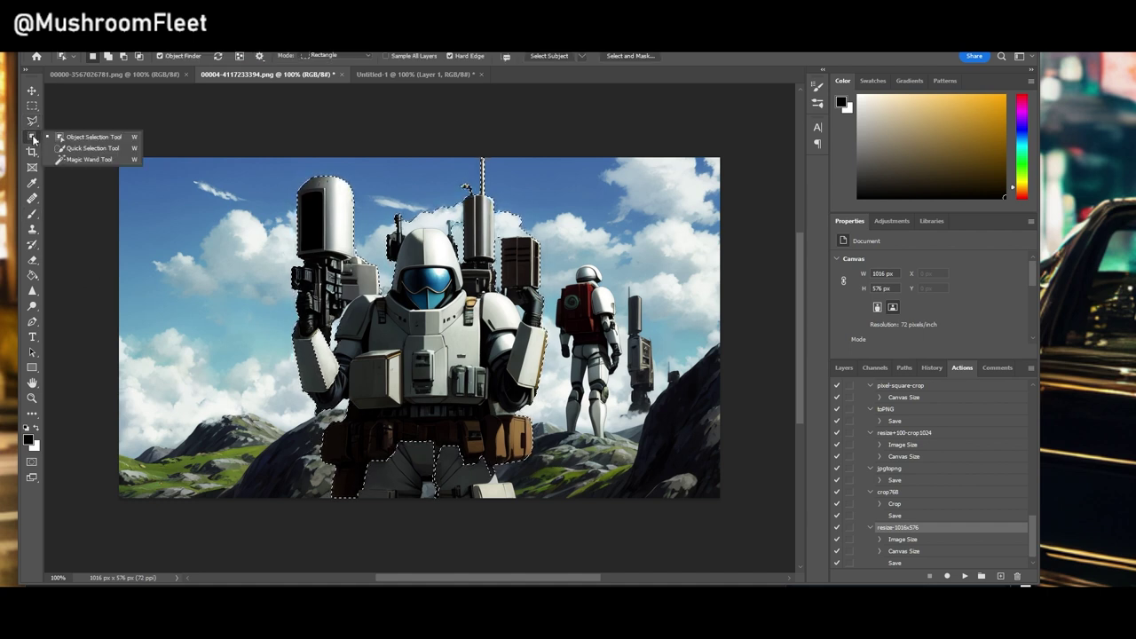
left_click(32, 120)
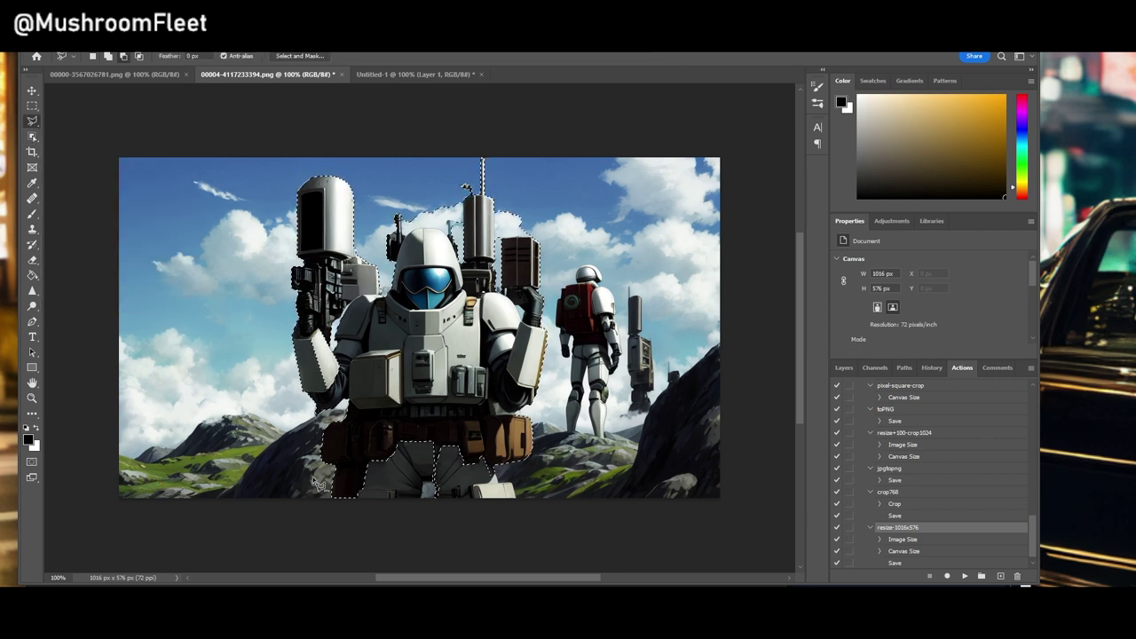
key("shift")
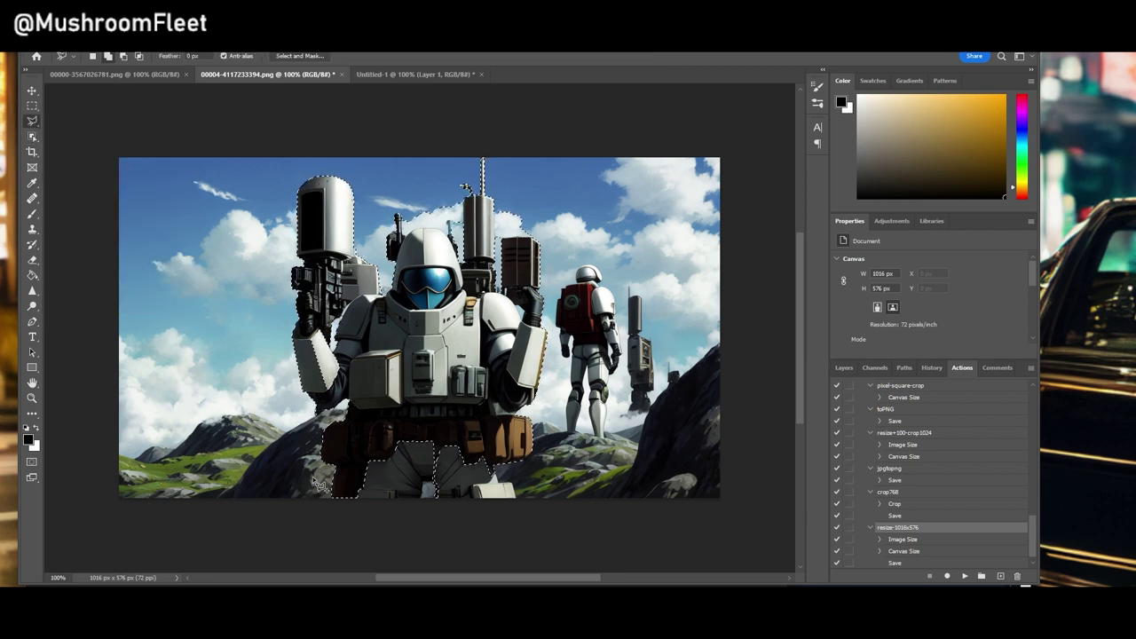
left_click(349, 434)
left_click(496, 436)
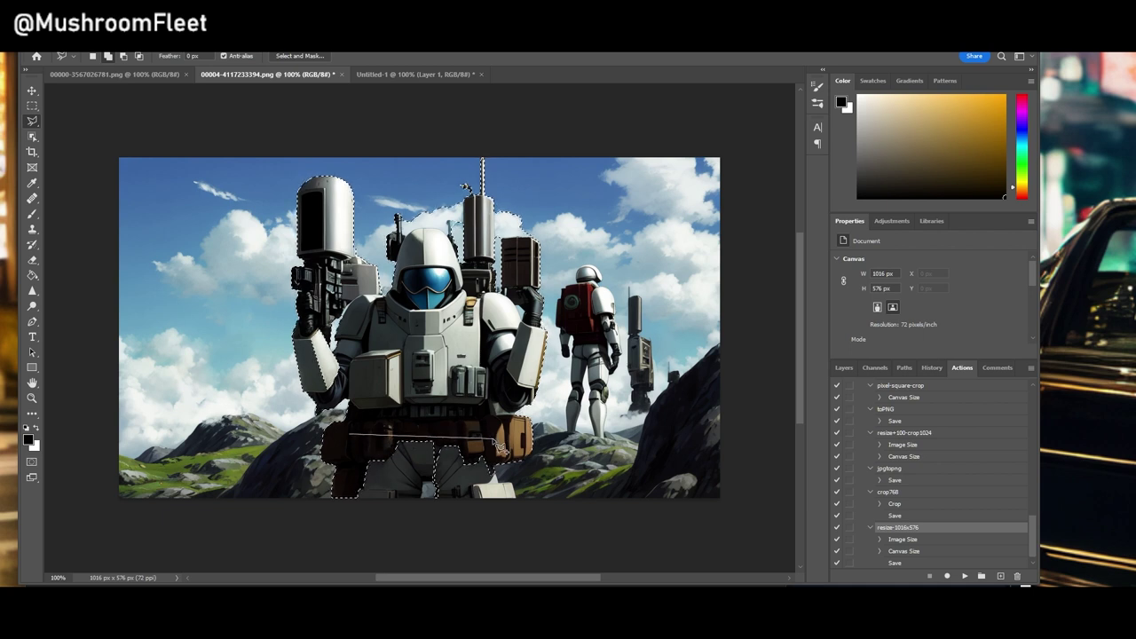
left_click(519, 499)
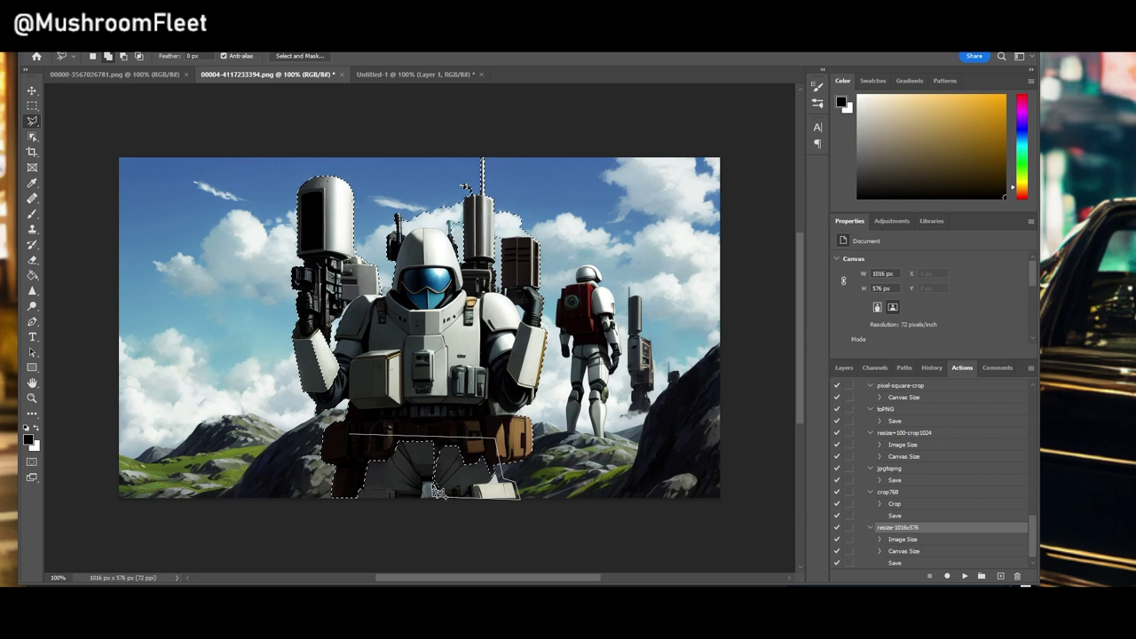
left_click(431, 495)
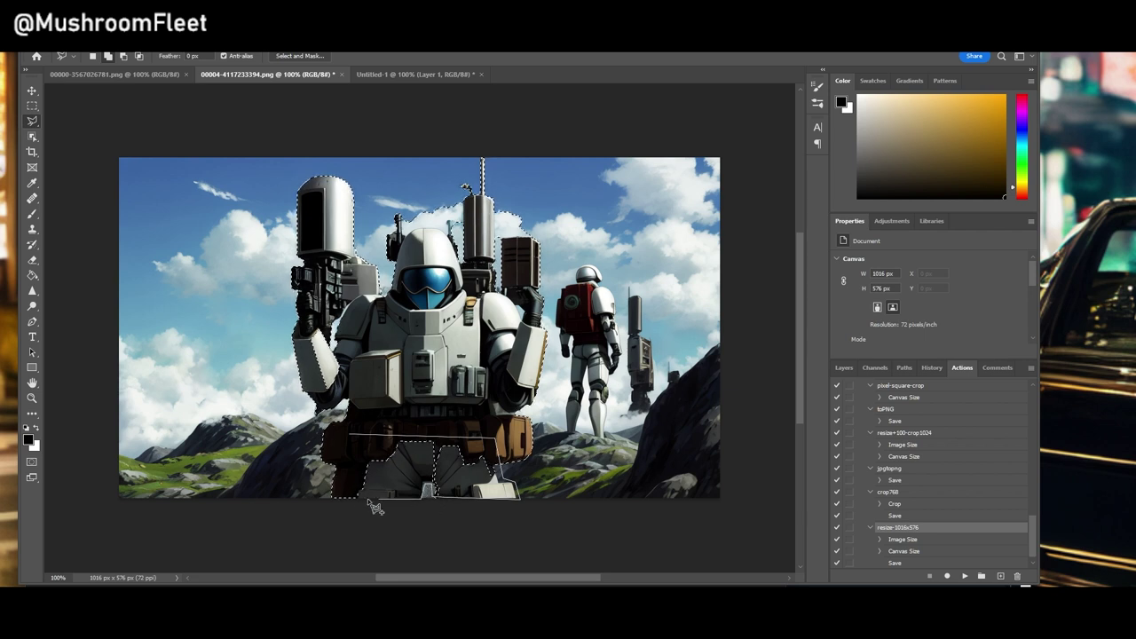
left_click(354, 438)
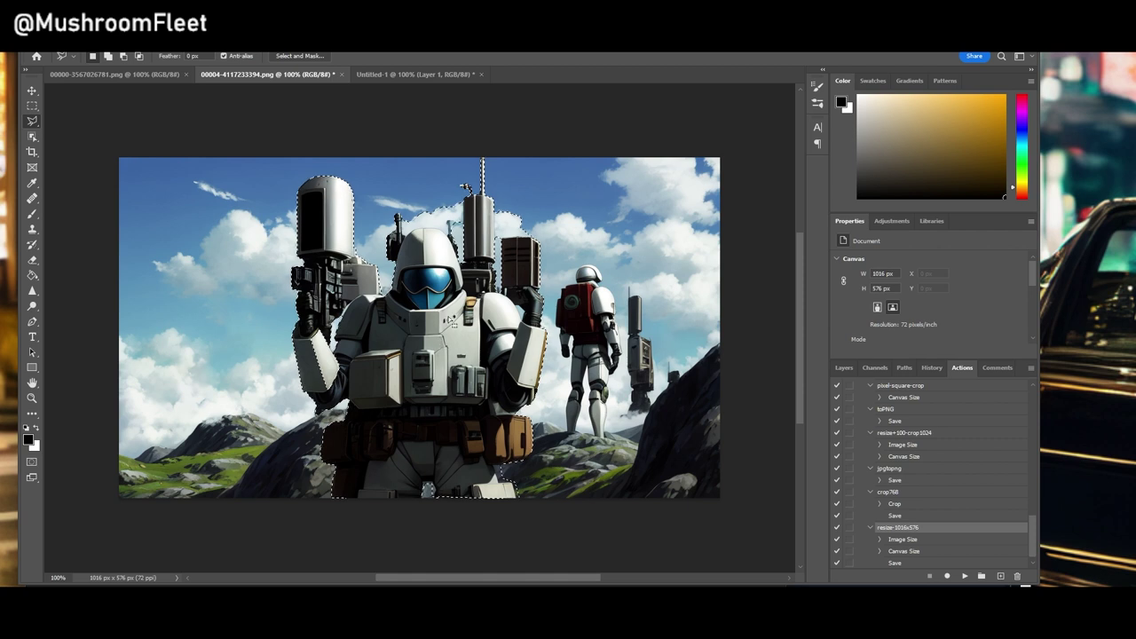
Step: Subtract the cloud area above the helmet, between the antennas and the tall cylinder, from the soldier selection
mouse_move(512, 252)
left_mouse_down()
mouse_move(539, 232)
mouse_move(545, 242)
mouse_move(507, 247)
left_mouse_up()
scroll(409, 220, "up", 5, "alt")
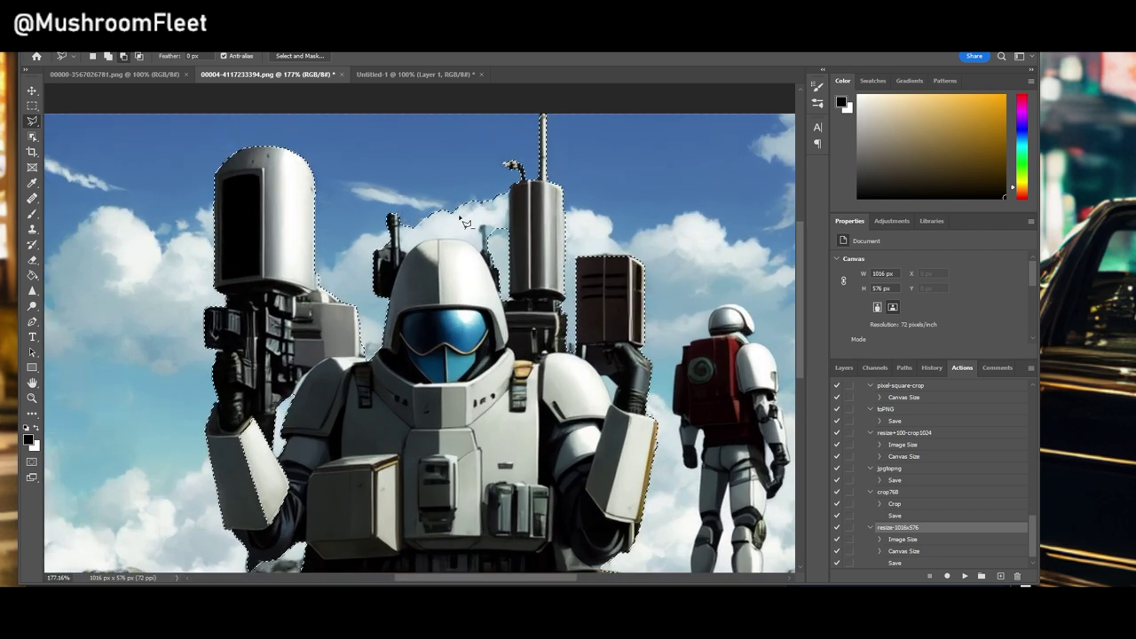
scroll(409, 201, "up", 1, "alt")
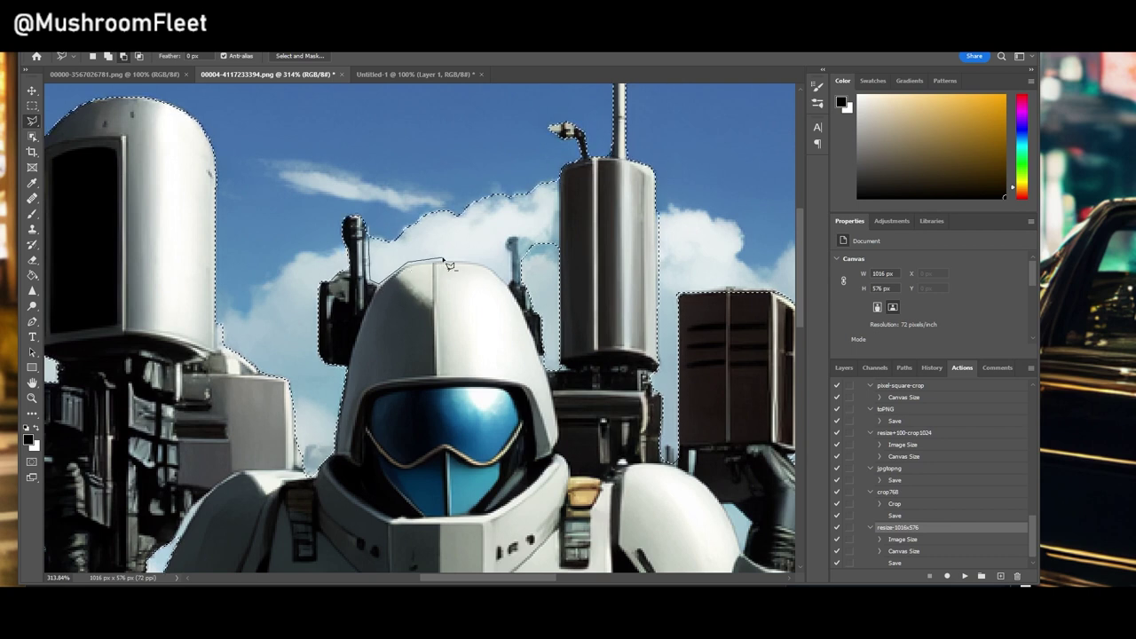
mouse_move(450, 265)
left_mouse_down()
mouse_move(502, 270)
mouse_move(513, 286)
mouse_move(510, 238)
mouse_move(524, 242)
mouse_move(528, 266)
mouse_move(562, 260)
mouse_move(563, 176)
mouse_move(355, 174)
mouse_move(373, 222)
left_mouse_up()
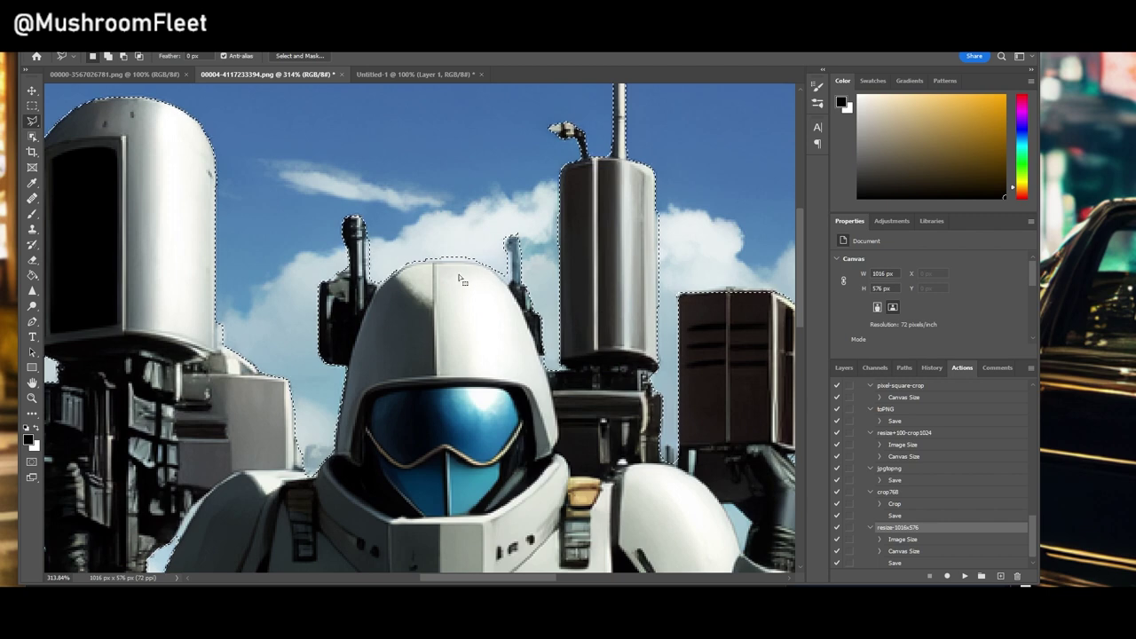
Step: Subtract the small sky gap between the foreground soldier's shoulder pad and raised forearm below the brown box from the selection
scroll(425, 253, "down", 4)
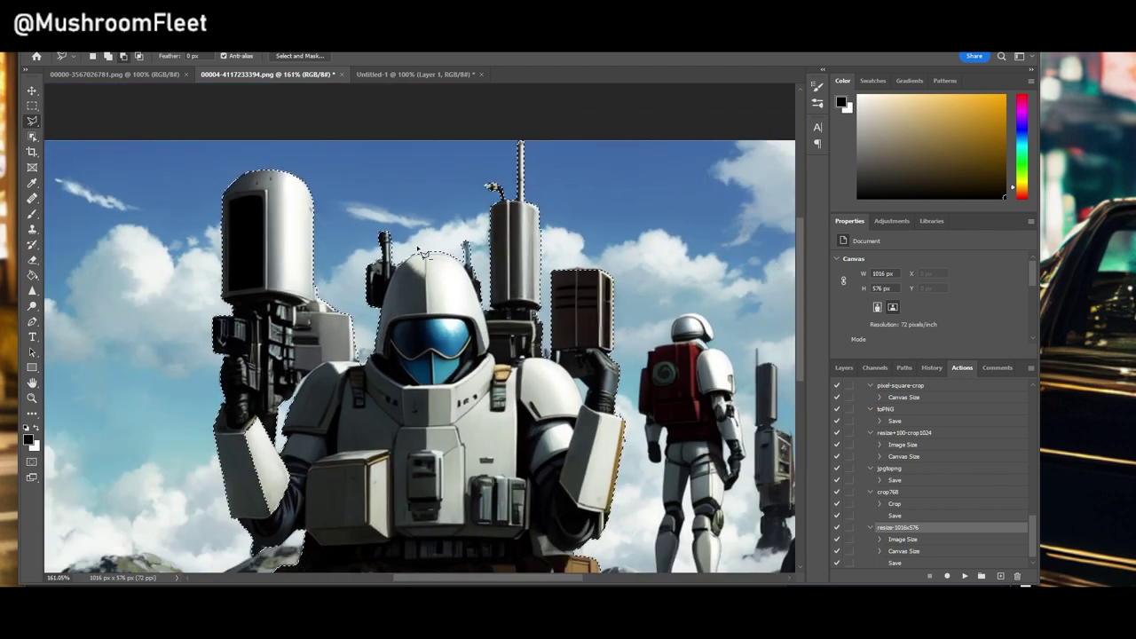
scroll(424, 253, "down", 2)
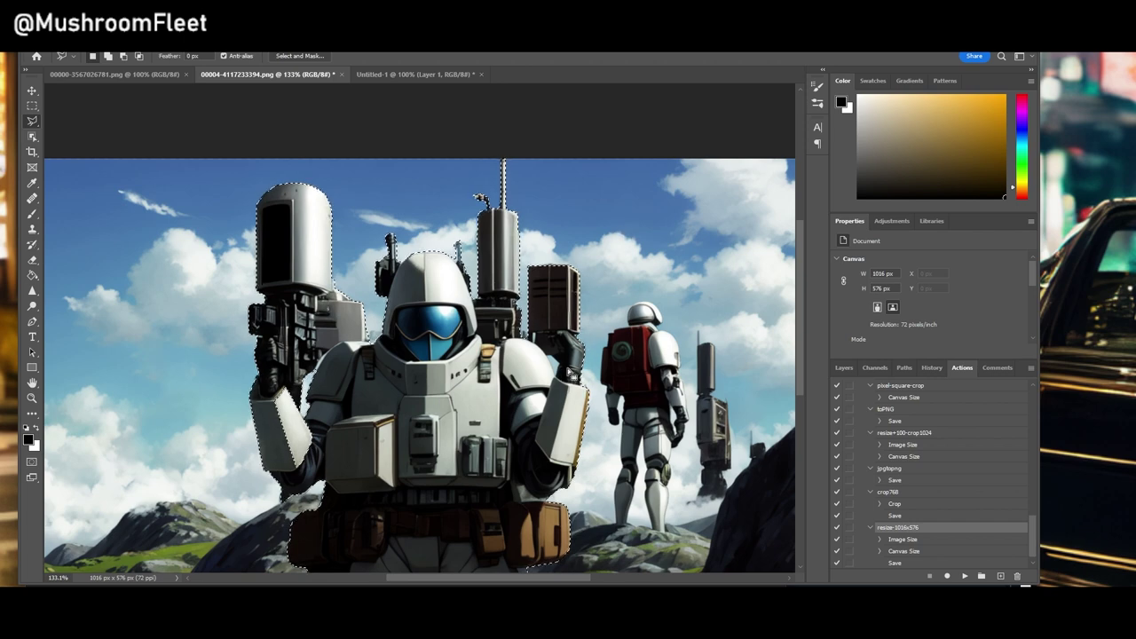
scroll(557, 370, "left", 1)
scroll(556, 370, "left", 1)
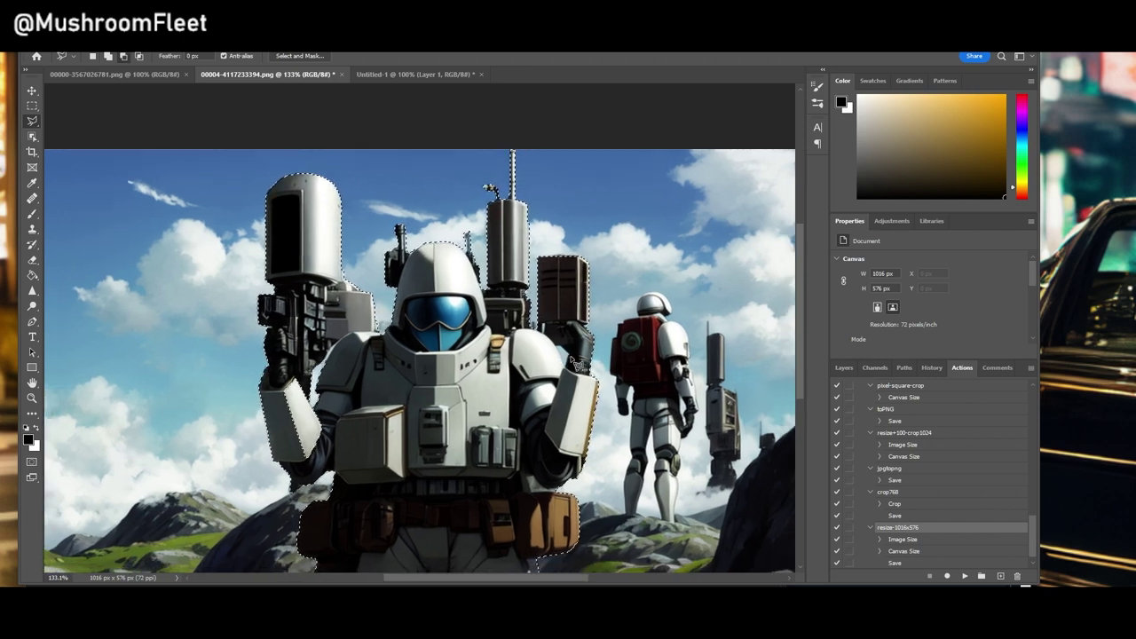
scroll(556, 370, "up", 10)
scroll(560, 358, "up", 4)
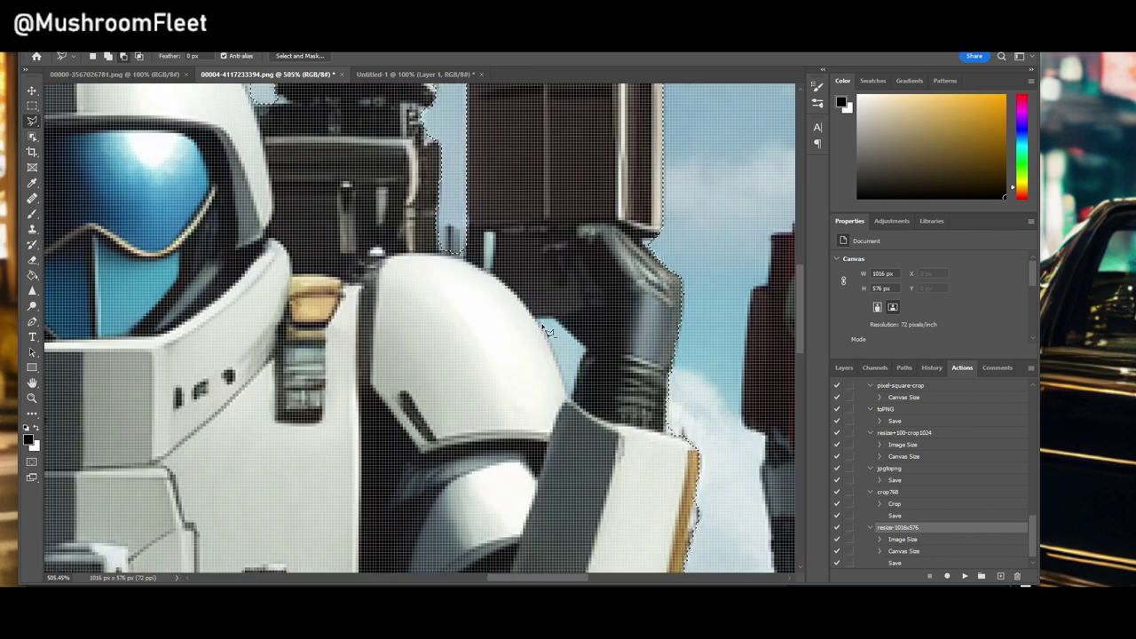
left_click(568, 383)
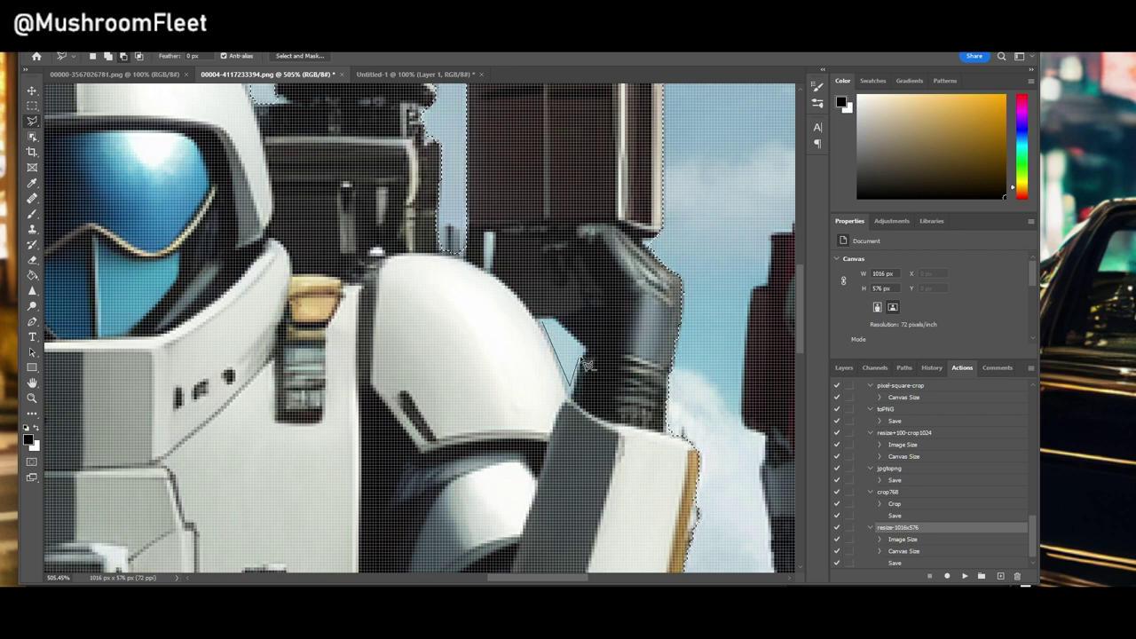
left_click(544, 322)
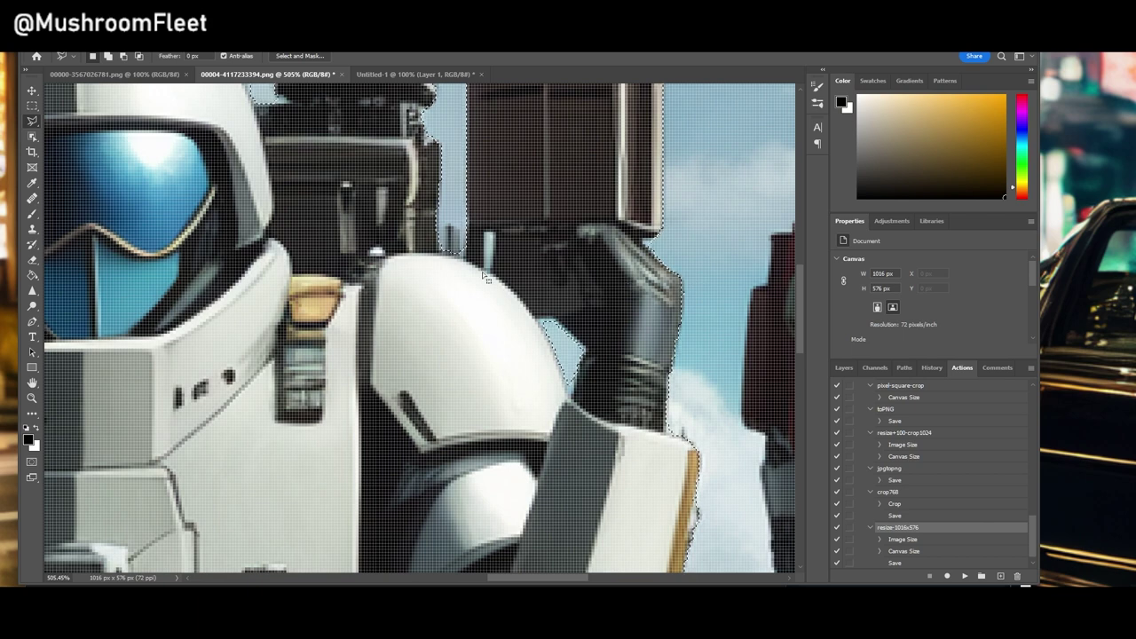
Step: Subtract the background gap between the same arm's elbow and the brown belt pouch from the soldier selection
scroll(487, 277, "down", 5)
scroll(486, 278, "down", 2)
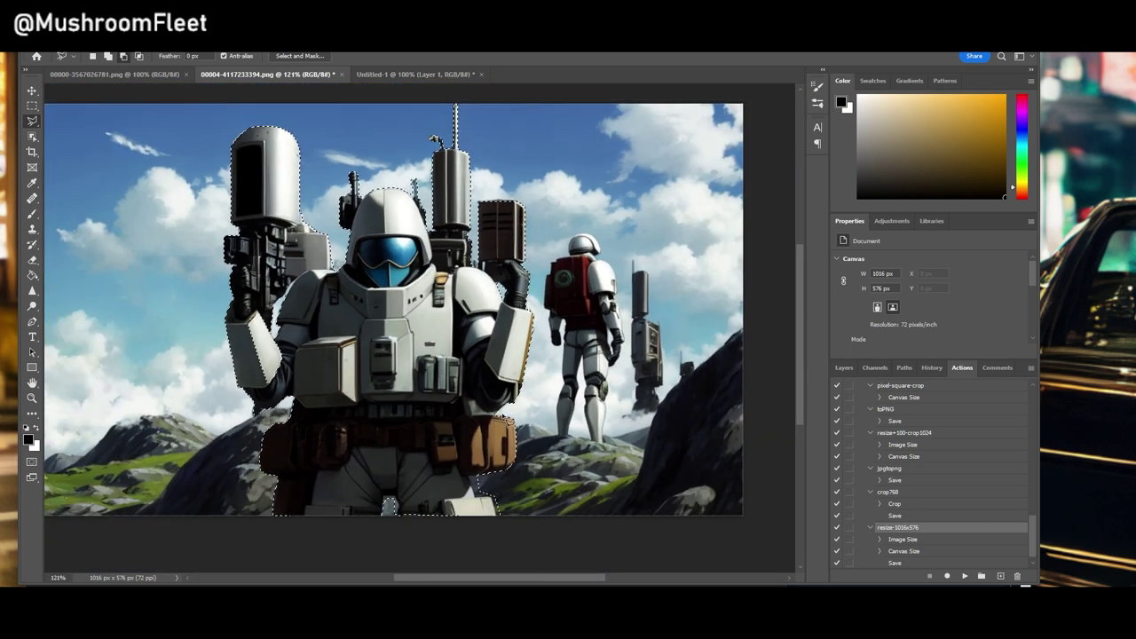
scroll(468, 397, "up", 5)
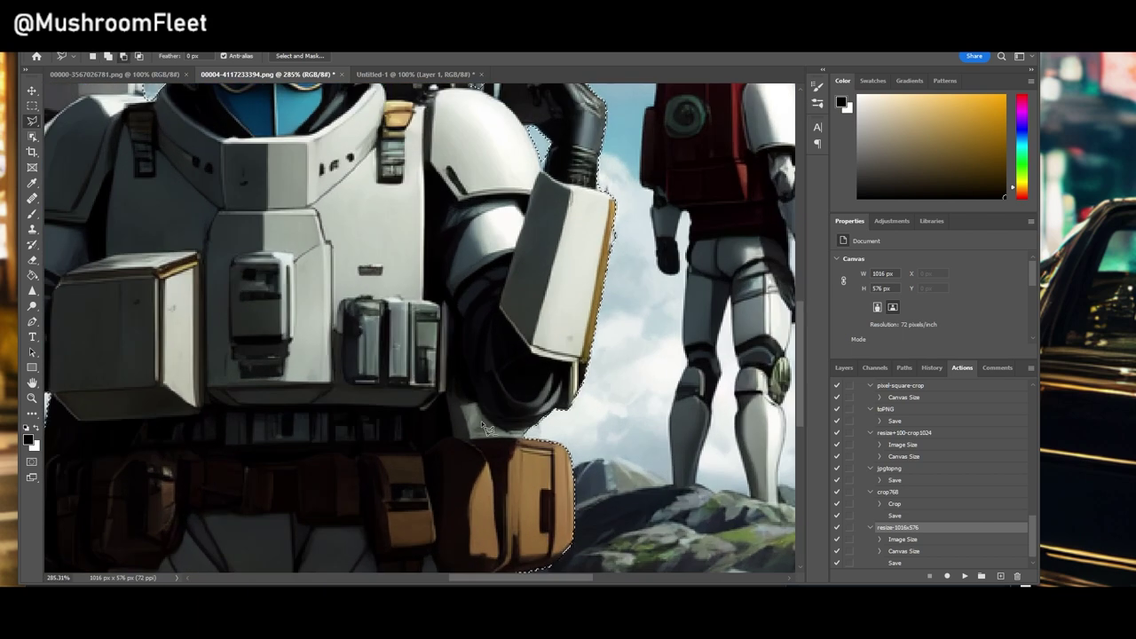
left_click(475, 439)
left_click(535, 435)
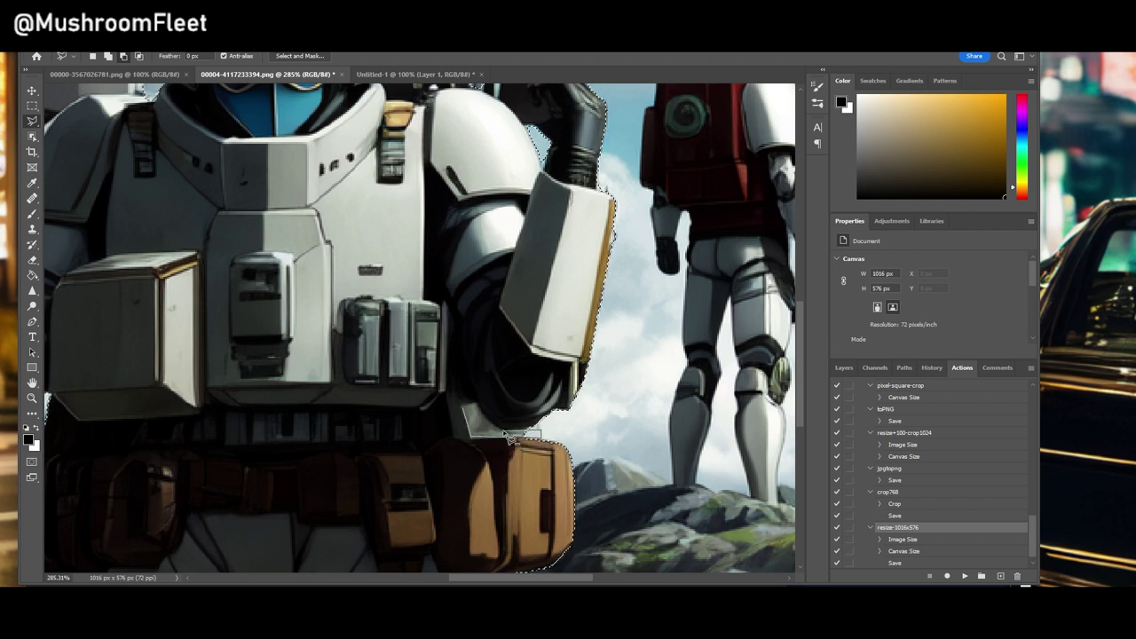
left_click(469, 410)
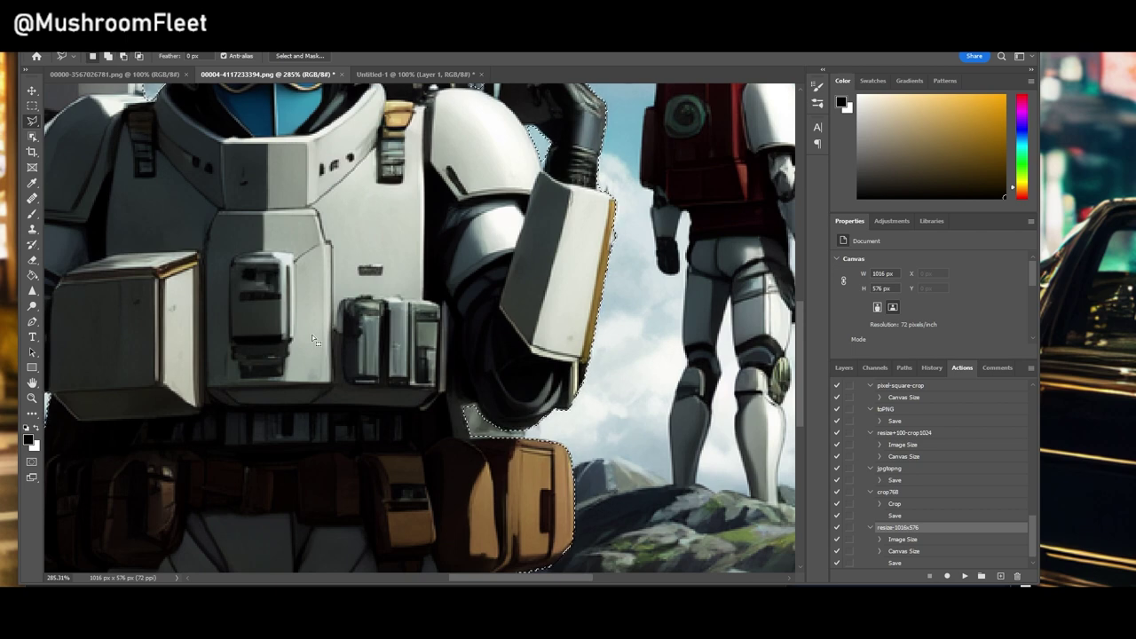
Step: Copy the refined soldier selection into a second new transparent 438 x 576 px document, leaving its layer deselected
scroll(312, 340, "down", 5)
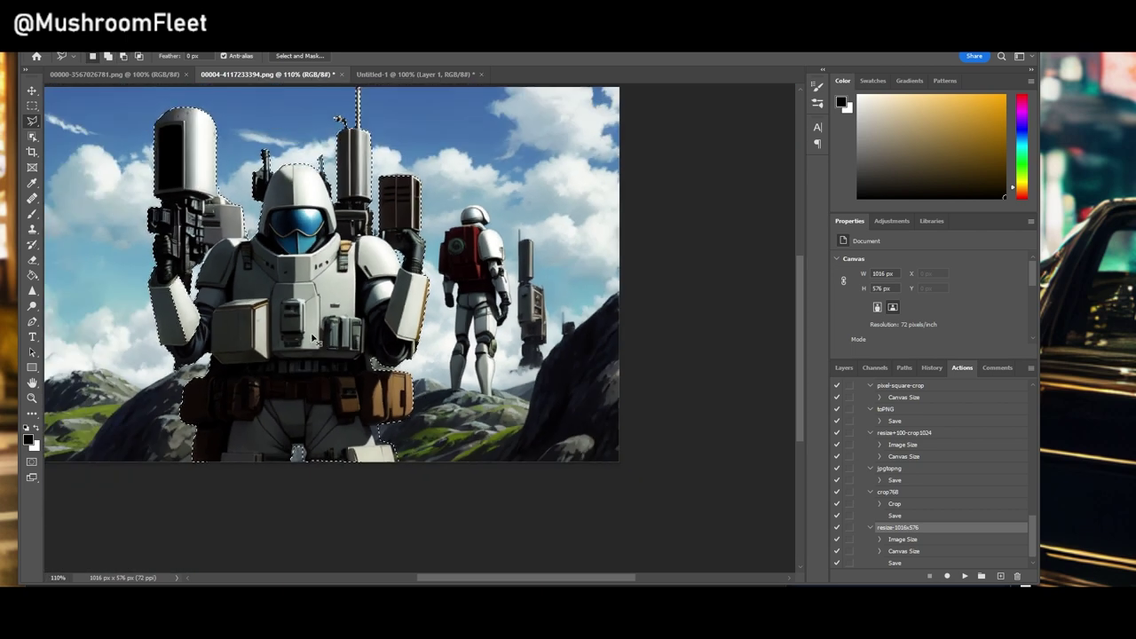
key("ctrl+n")
key("Return")
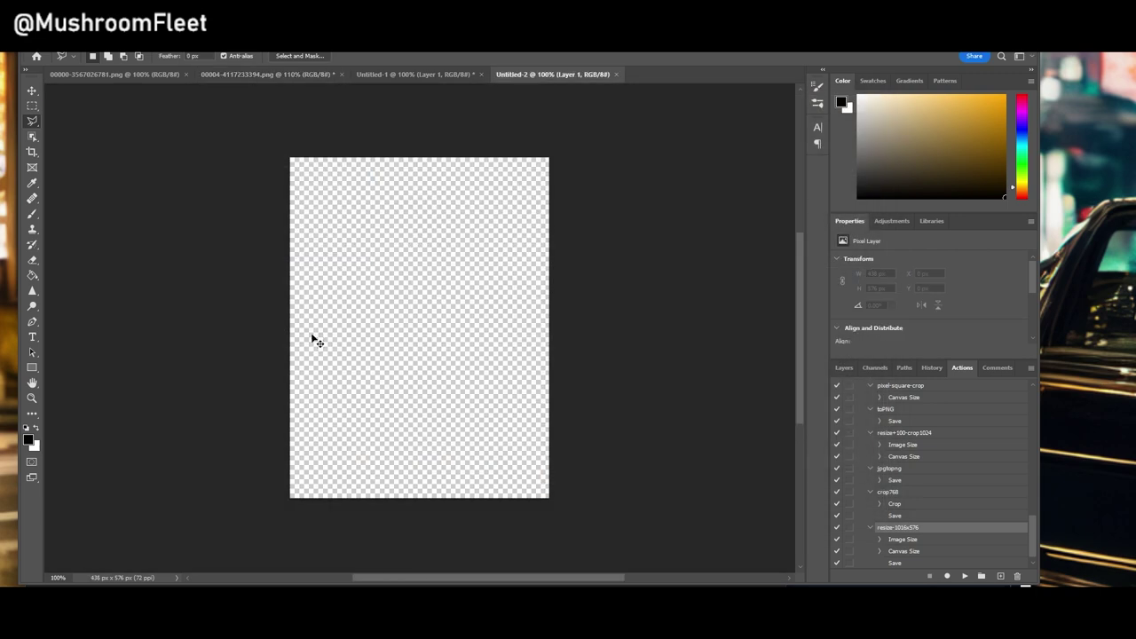
key("ctrl+v")
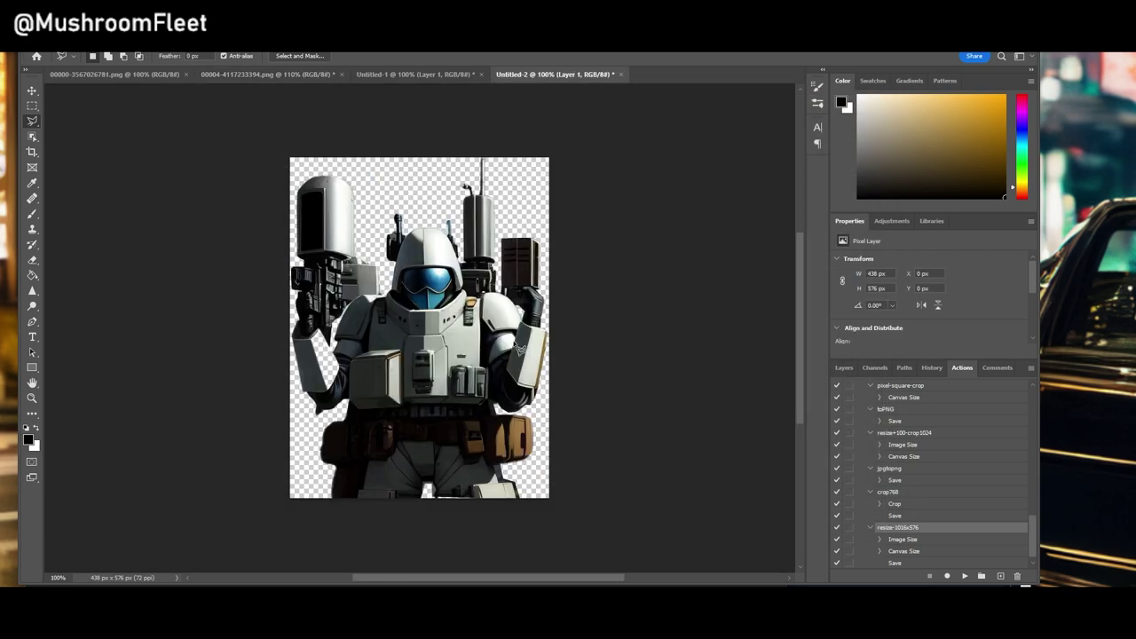
key("v")
mouse_move(440, 430)
left_mouse_down()
mouse_move(439, 487)
mouse_move(452, 466)
mouse_move(440, 425)
left_mouse_up()
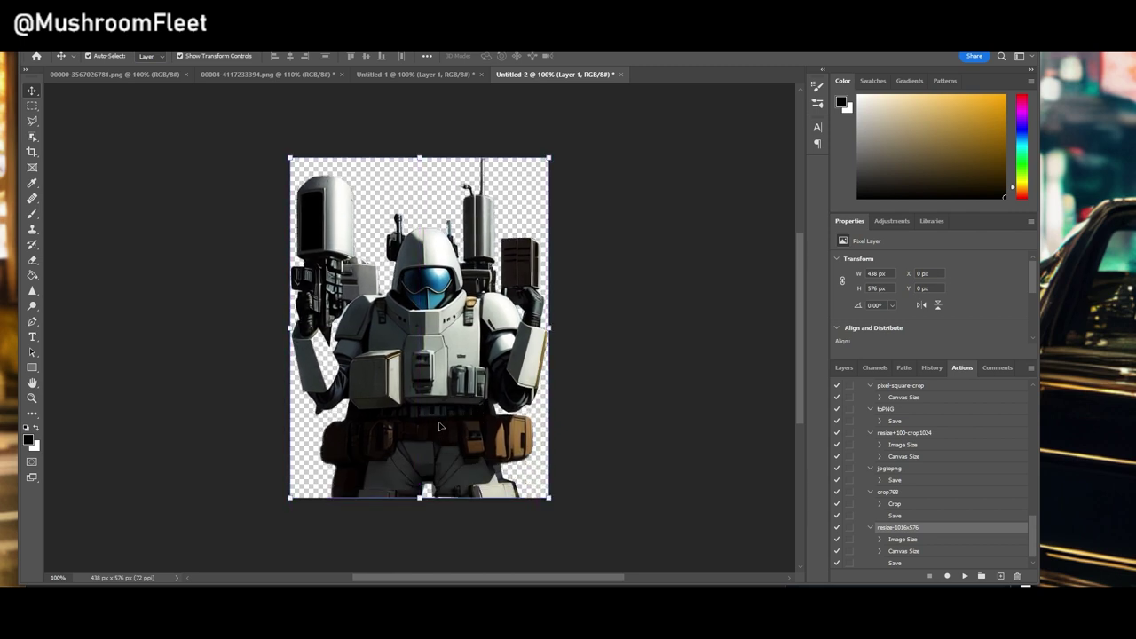
left_click(635, 259)
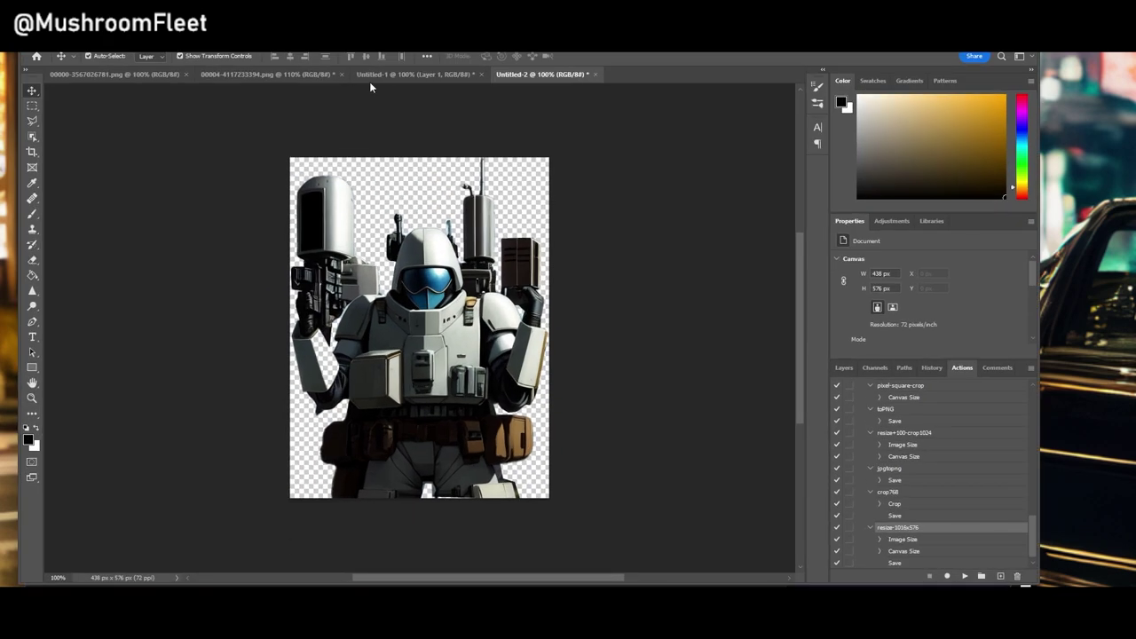
Step: Return to 00004-4117233394.png and clear the selection around the foreground soldier
left_click_drag(297, 169, 289, 77)
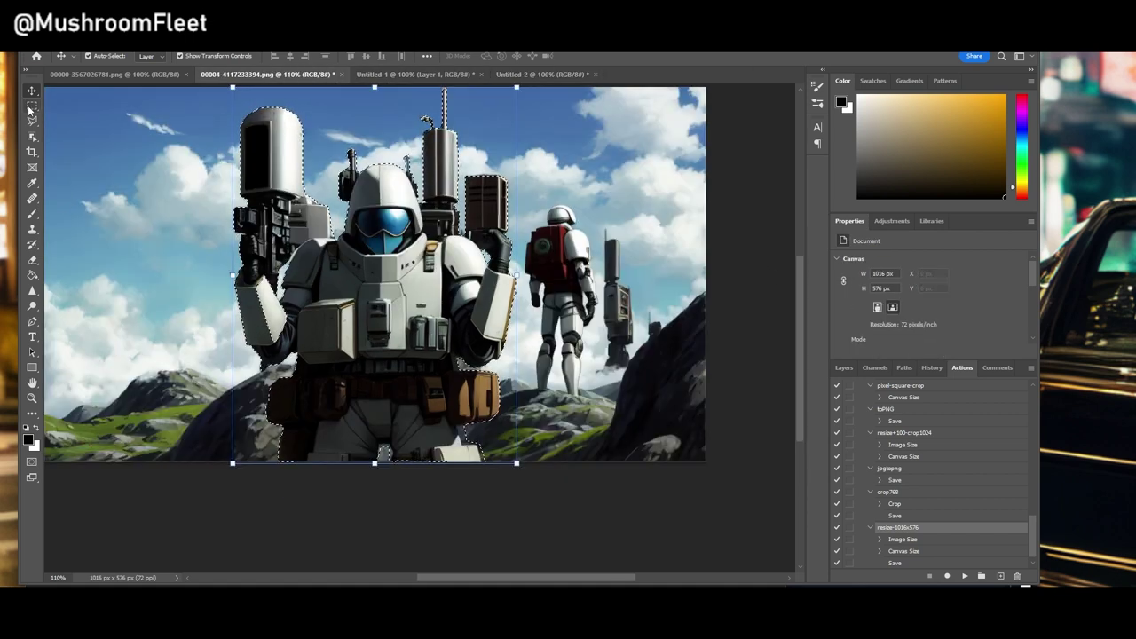
key("m")
left_click(155, 494)
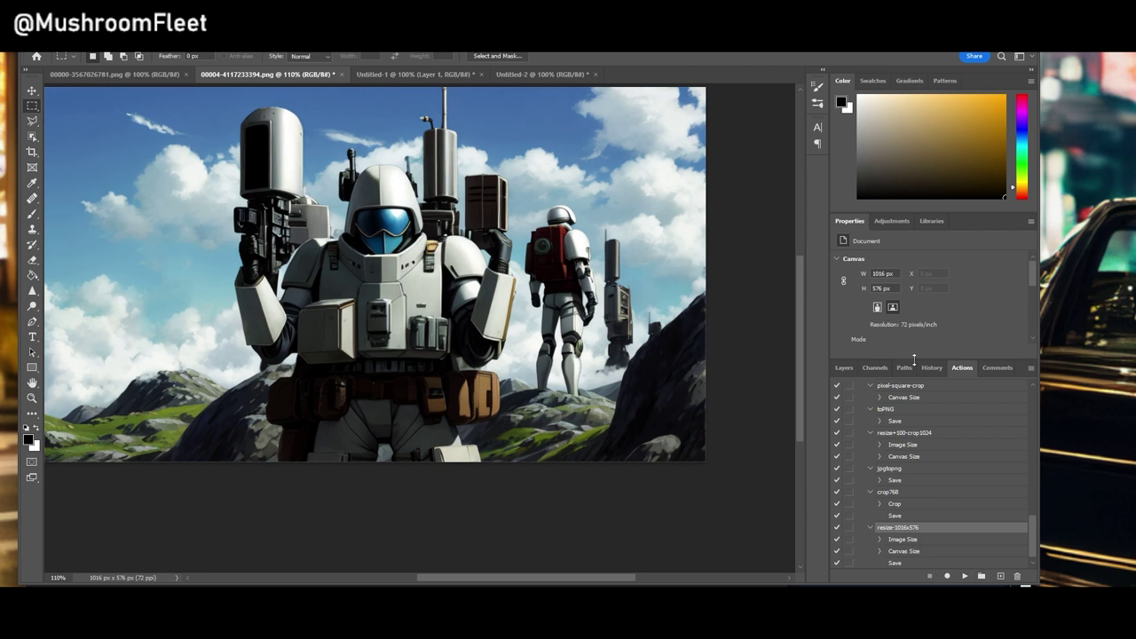
Step: Add a Levels adjustment layer above the Background layer and enlarge its properties area to expose the input level controls
left_click(875, 367)
left_click(844, 367)
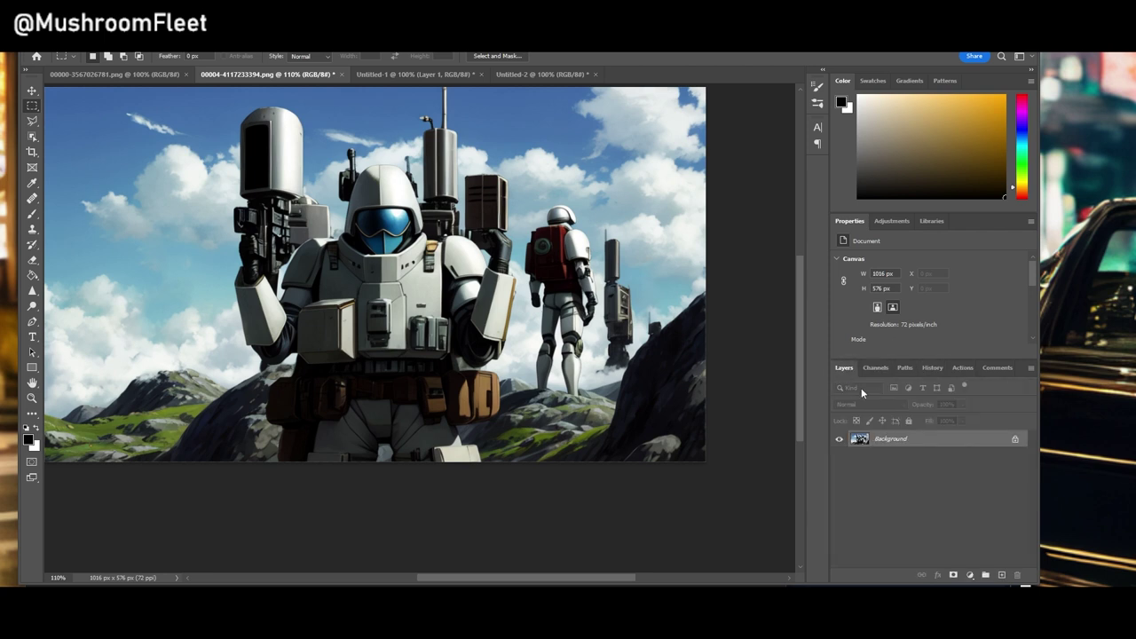
left_click(970, 576)
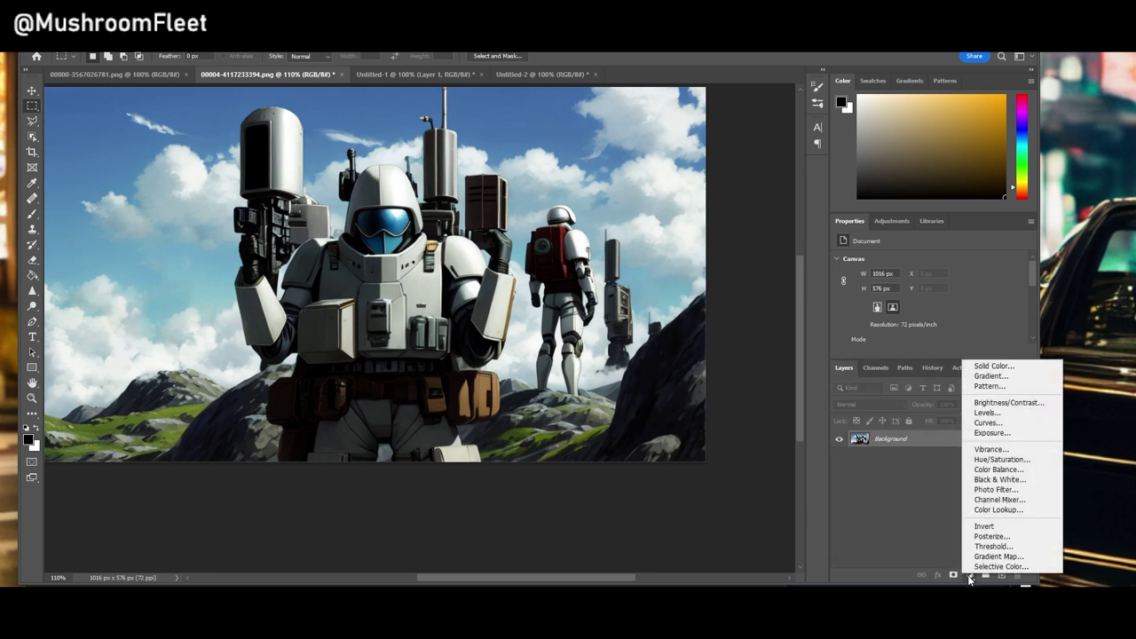
left_click(999, 414)
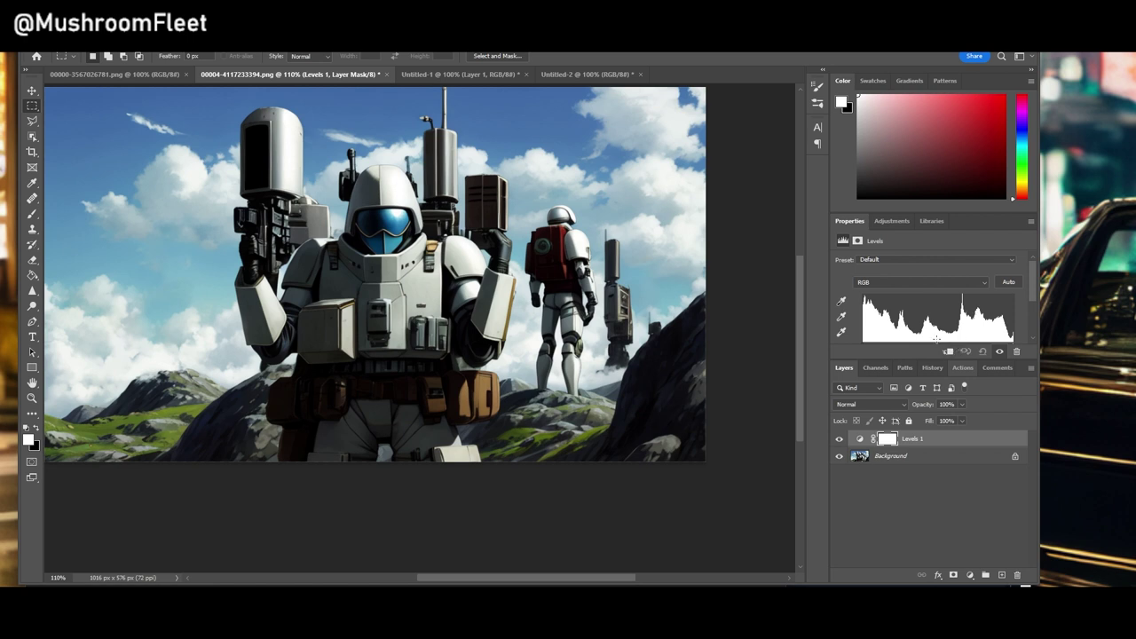
left_click_drag(952, 363, 926, 389)
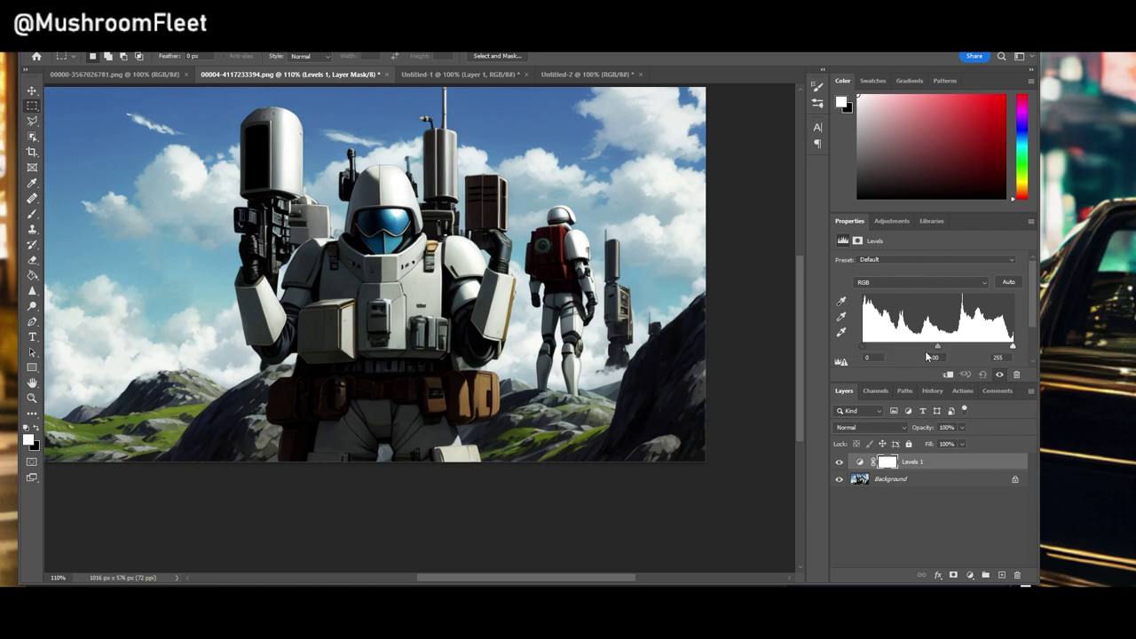
Step: Set the Levels adjustment's input shadows to 17, midtones to 1.03 and highlights to 248
left_click_drag(865, 347, 873, 347)
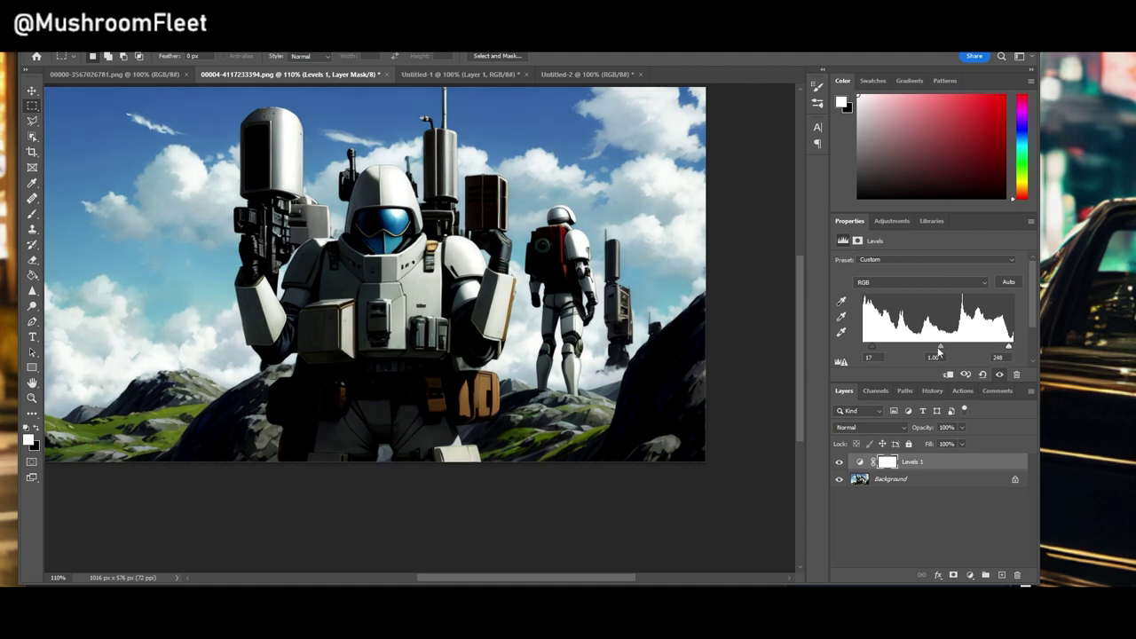
left_click_drag(941, 347, 942, 354)
Step: Add a Vibrance adjustment layer above Levels 1 with Vibrance at +10 and slightly reduced Saturation
left_click(969, 575)
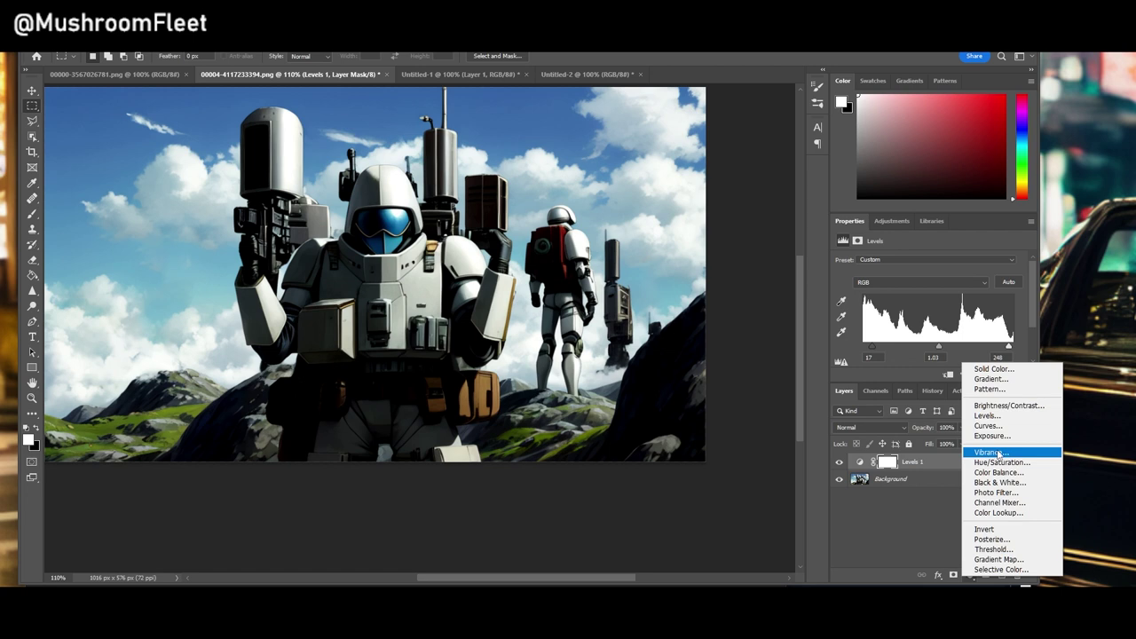
left_click(1002, 454)
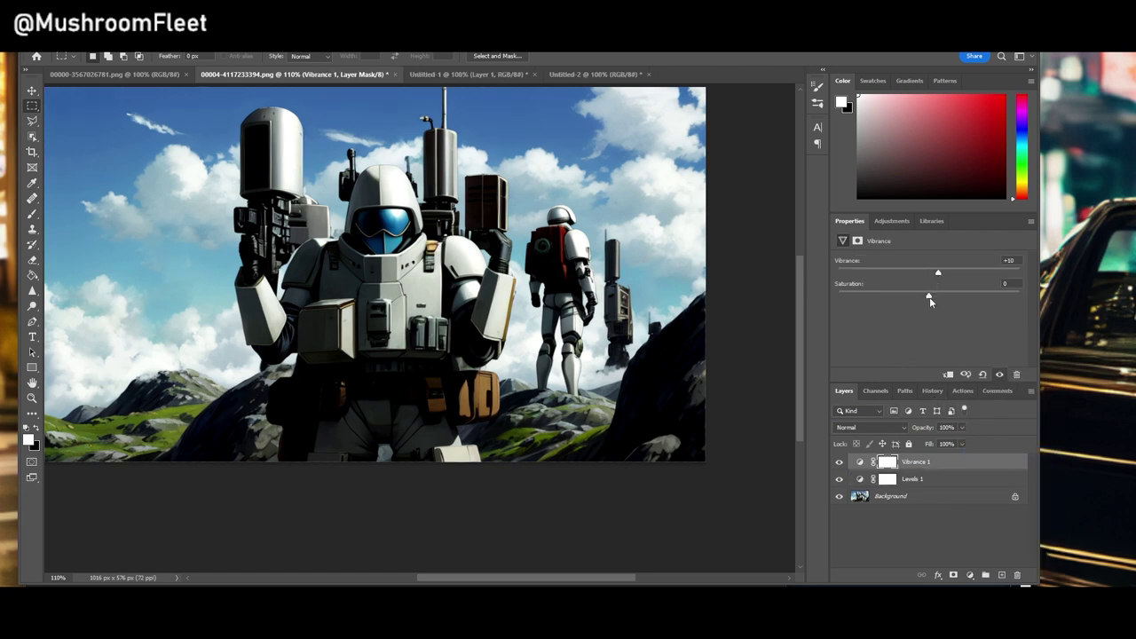
left_click_drag(928, 299, 923, 302)
Step: Export the adjusted image as a 1016 x 576 px PNG named 00004-4117233394.png in the Downloads folder
key("ctrl+alt+shift+w")
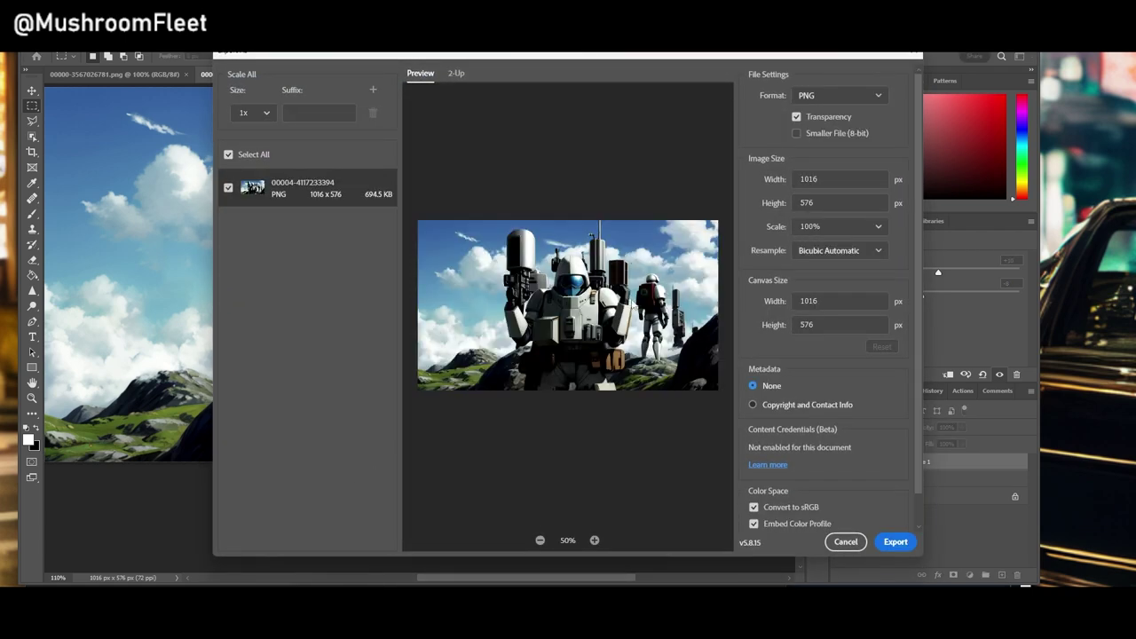
left_click(896, 542)
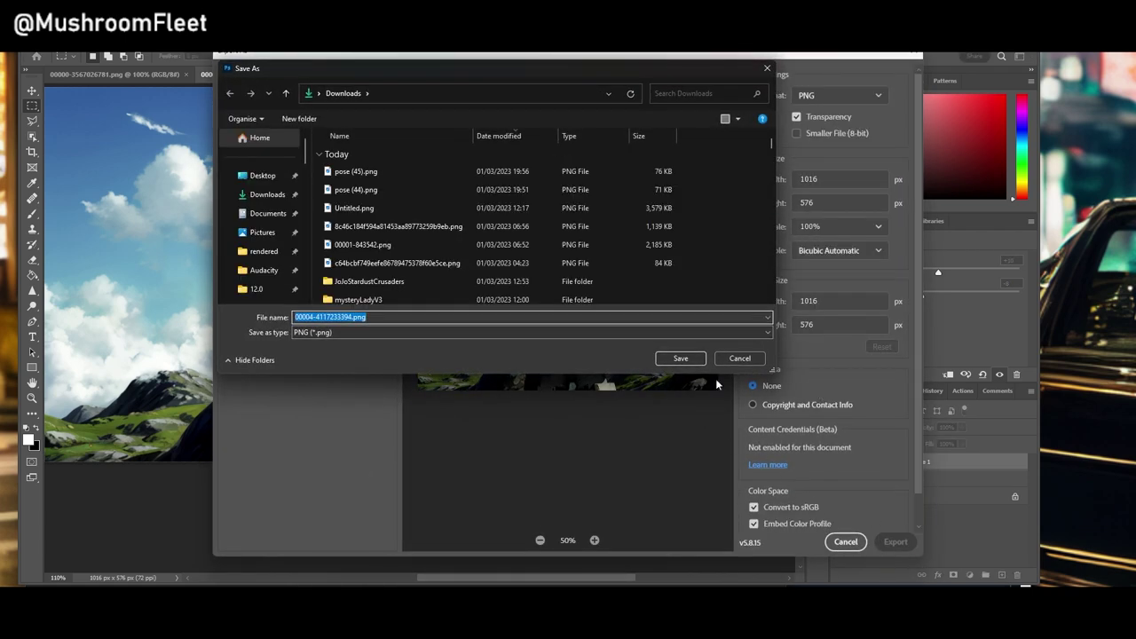
left_click(682, 358)
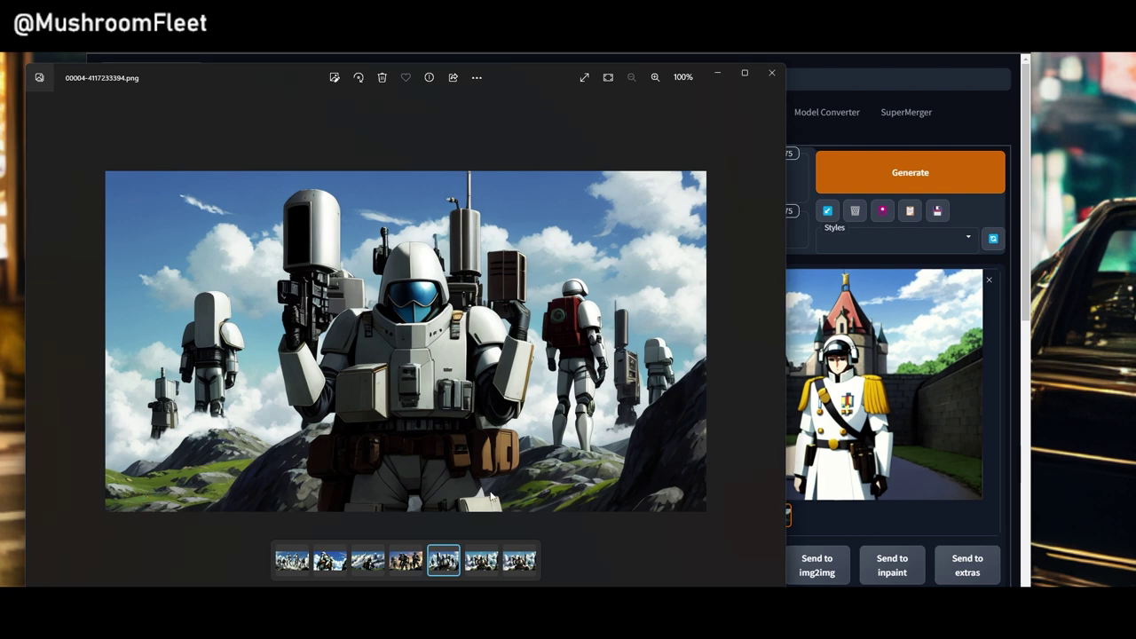
Step: Switch to the image viewer, view the last two beige-armored soldier images, and close the viewers showing 00006-3257021265.png and 00001-3072264590.png
left_click(482, 561)
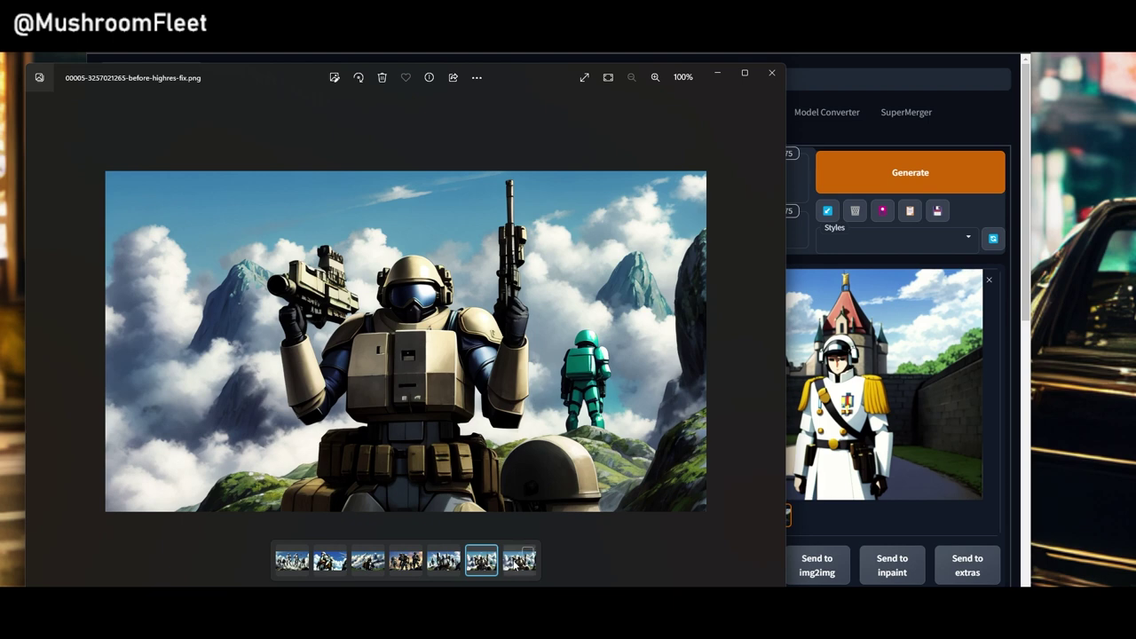
left_click(519, 562)
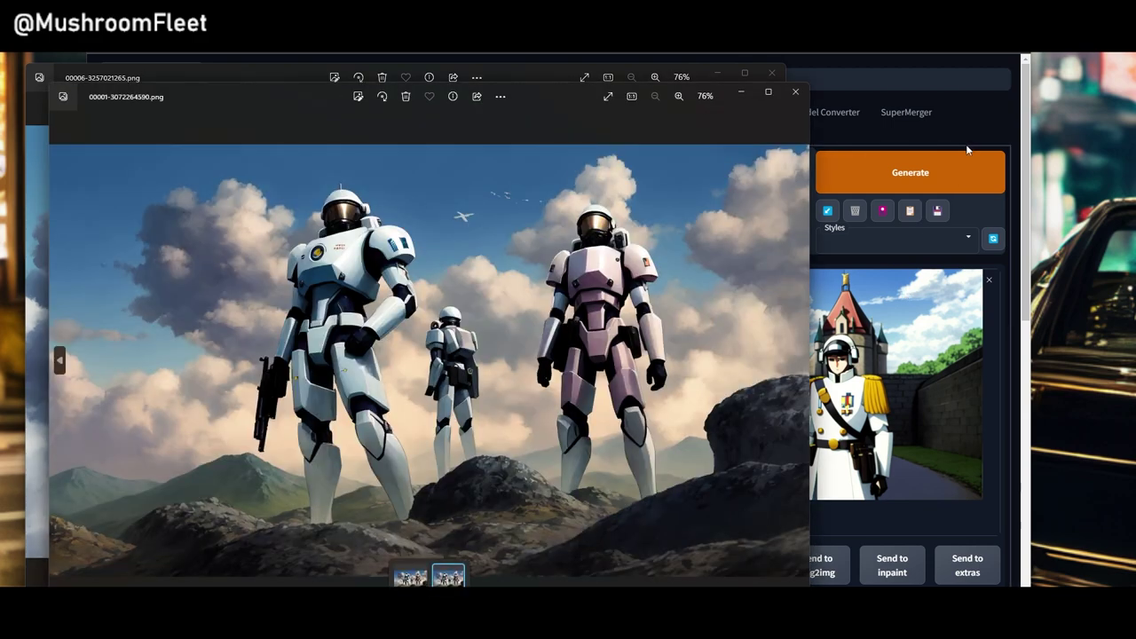
left_click(772, 73)
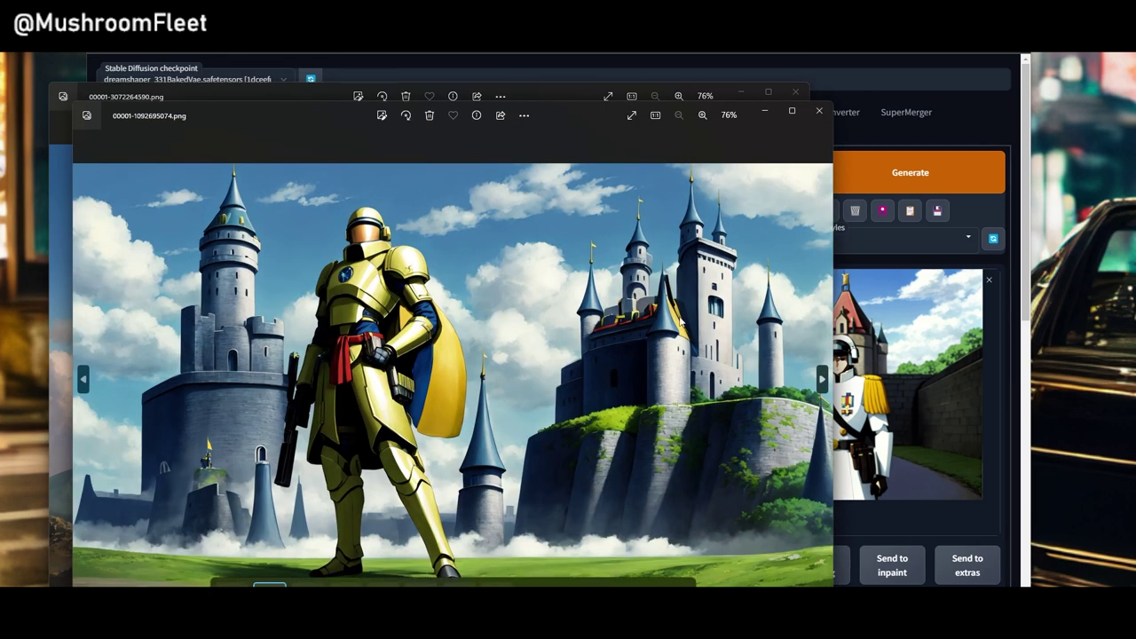
left_click(795, 92)
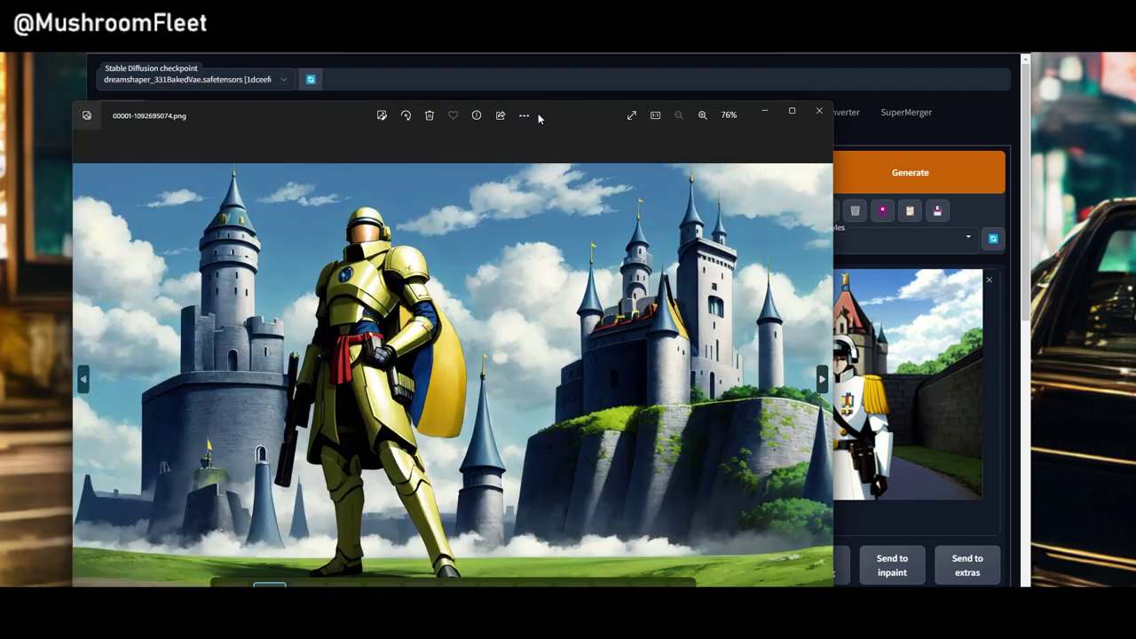
left_click_drag(573, 112, 602, 59)
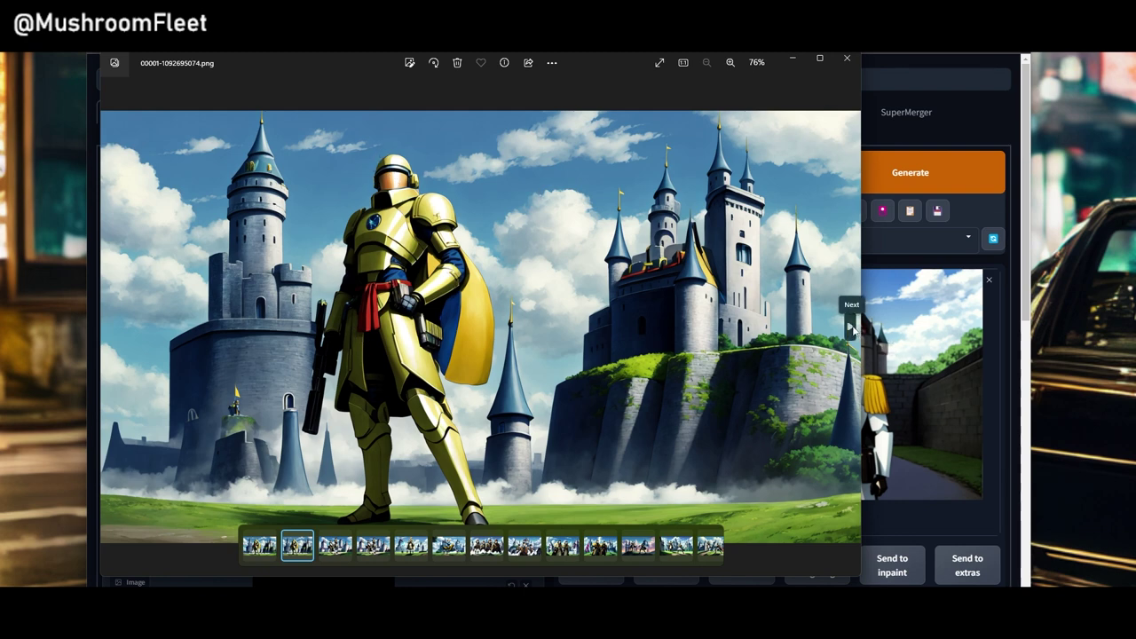
left_click(851, 328)
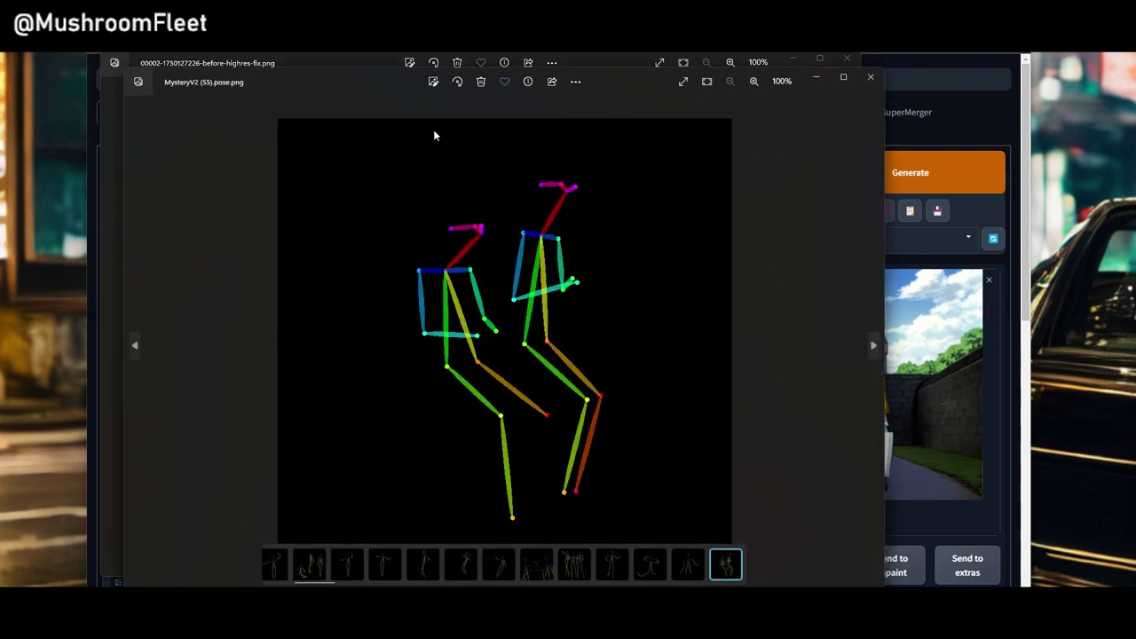
left_click_drag(124, 69, 464, 293)
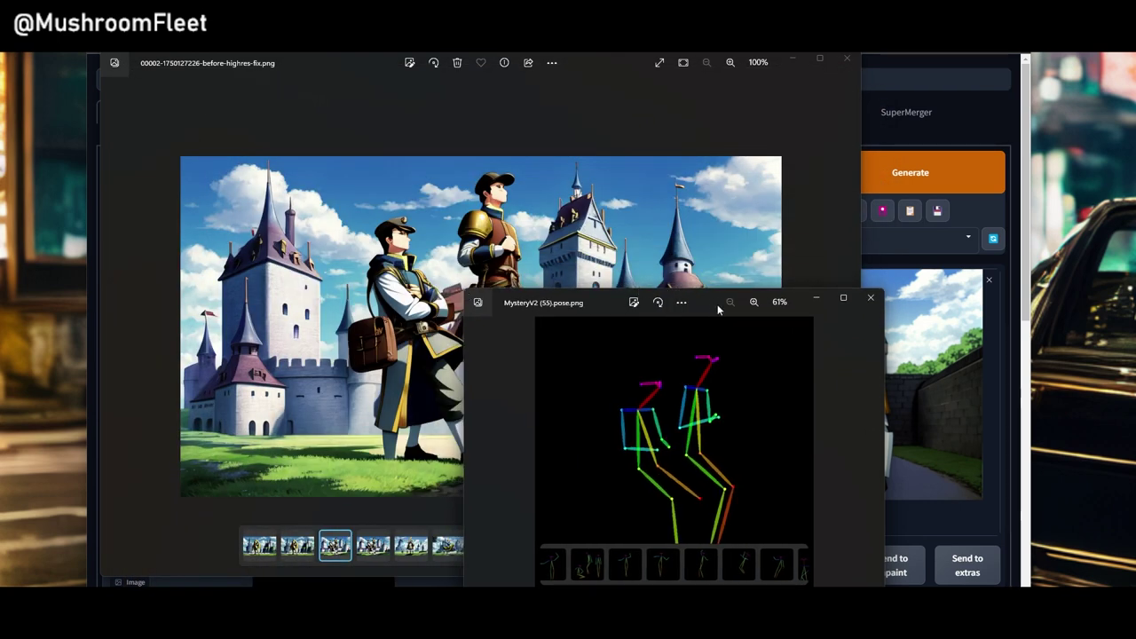
left_click_drag(695, 300, 874, 201)
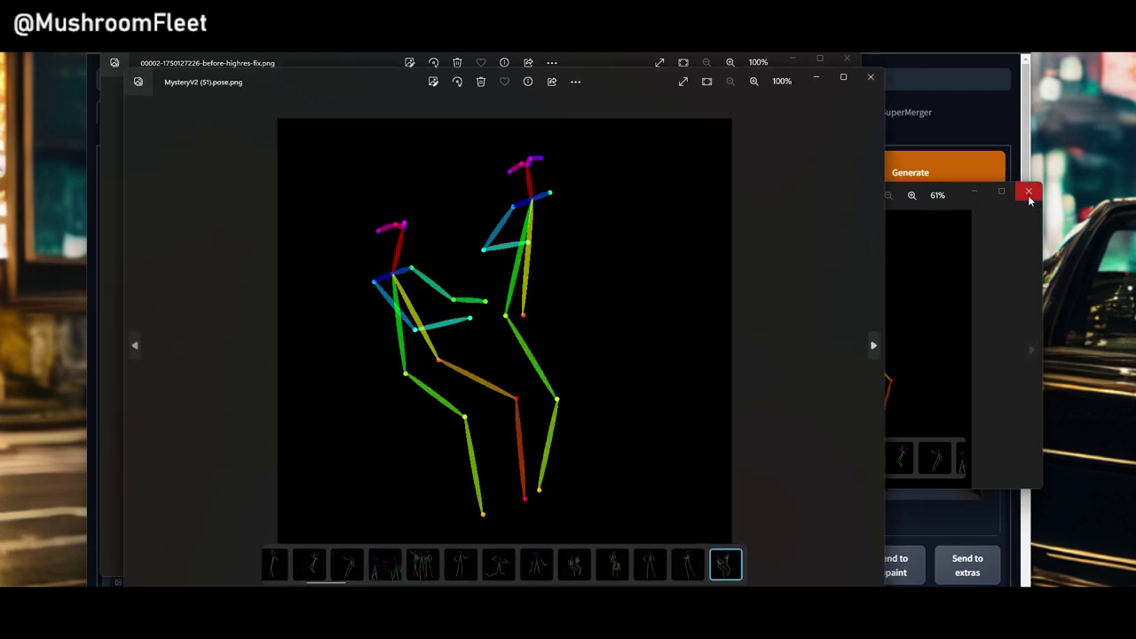
left_click(1028, 193)
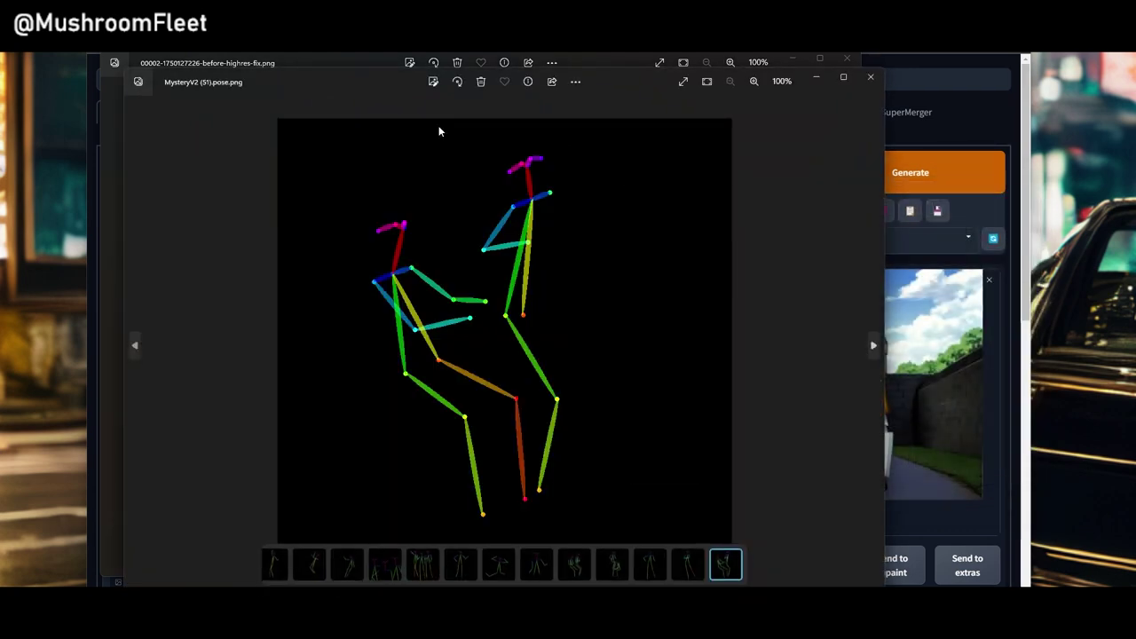
Step: Shrink the MysteryV2 (51).pose.png viewer and place it beside the two-soldier castle image to compare the poses
left_click_drag(124, 71, 539, 247)
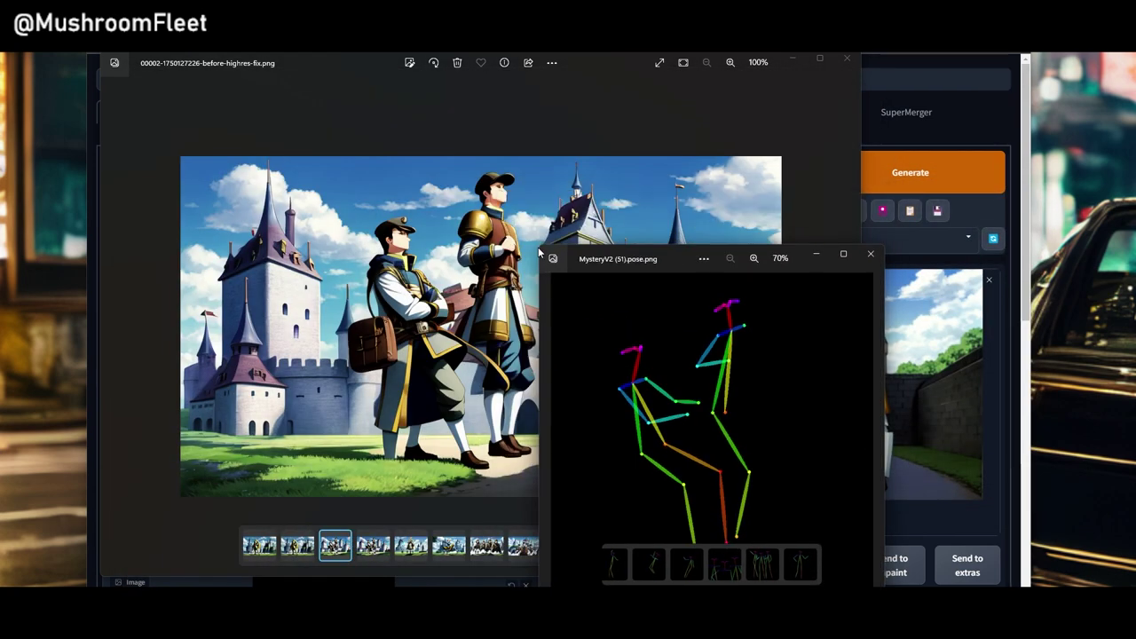
left_click_drag(799, 263, 917, 230)
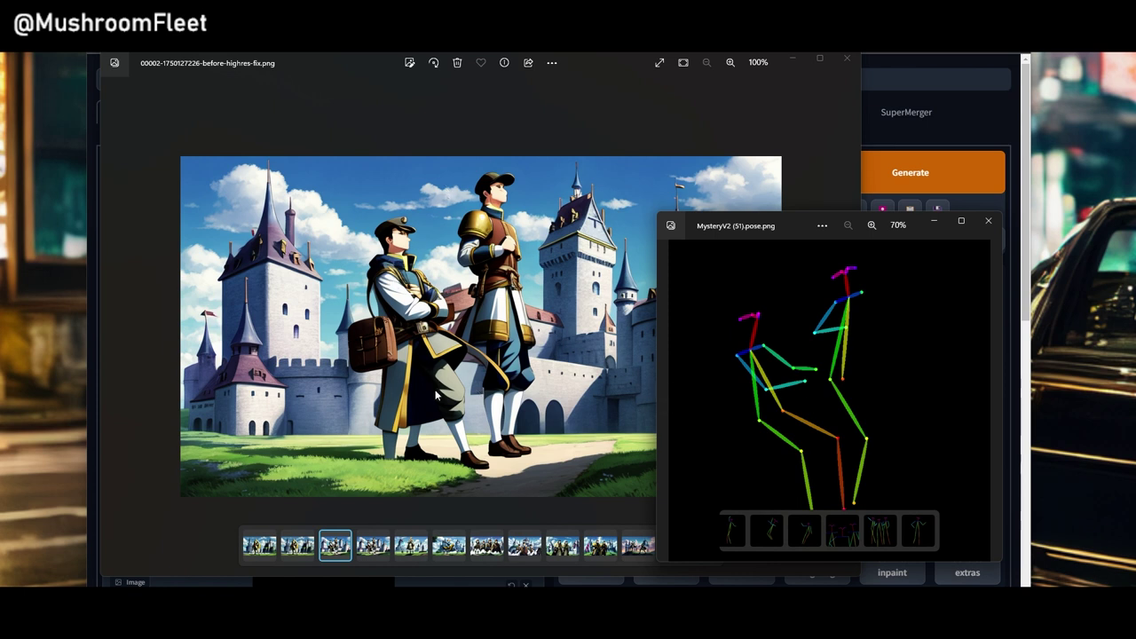
Step: Review the remaining castle character images in the series, from 00003-1750127226.png through 00012-1928747523.png
left_click(373, 546)
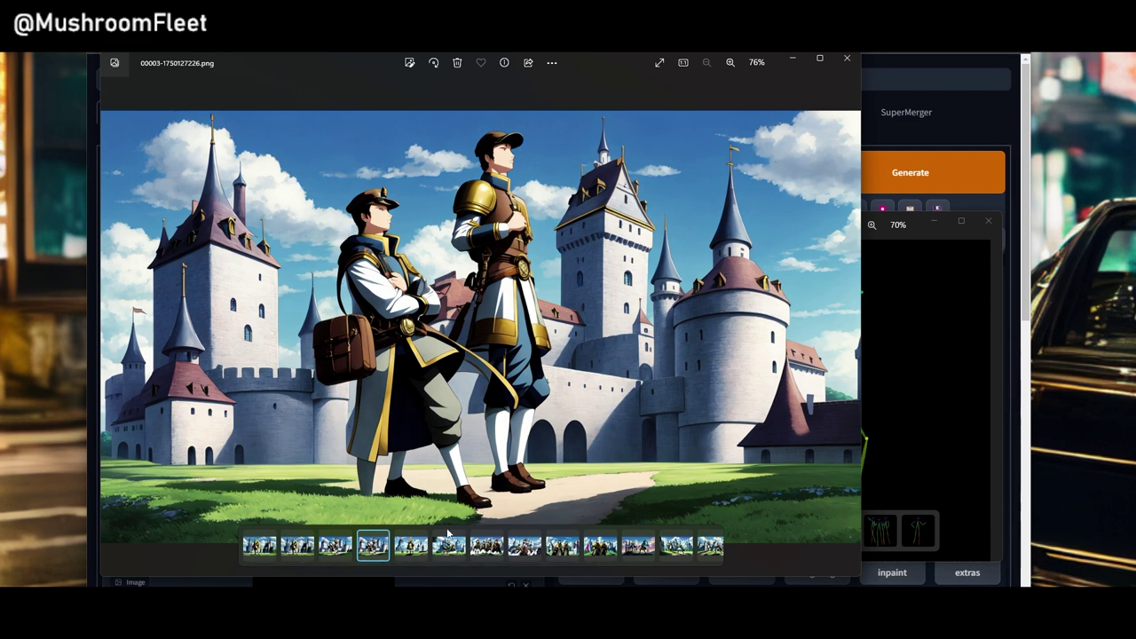
left_click(408, 548)
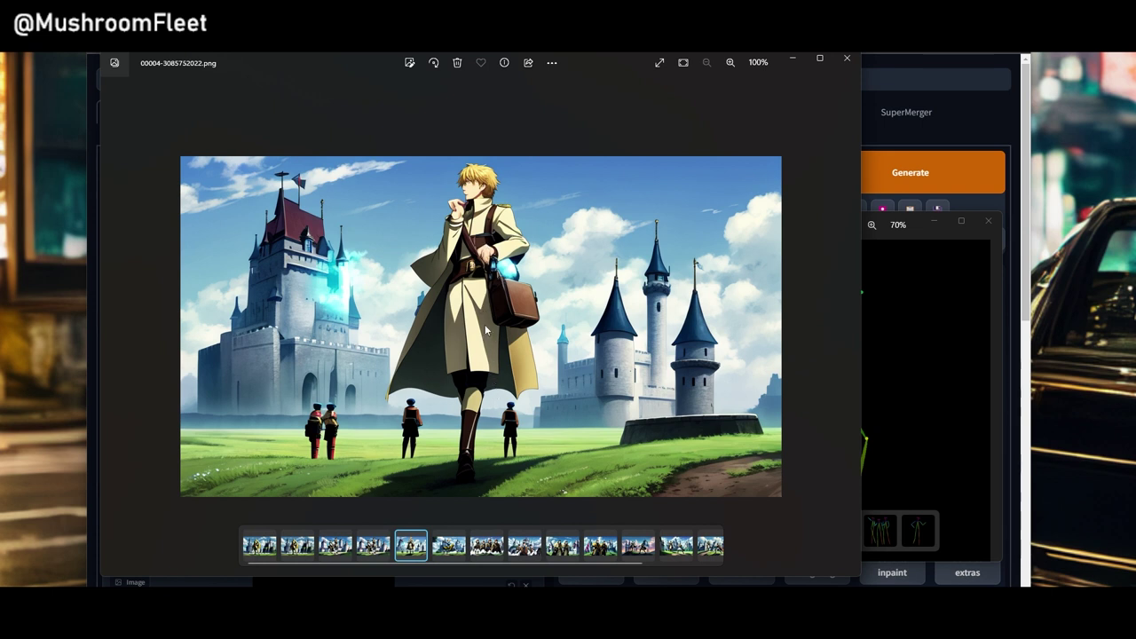
left_click(446, 550)
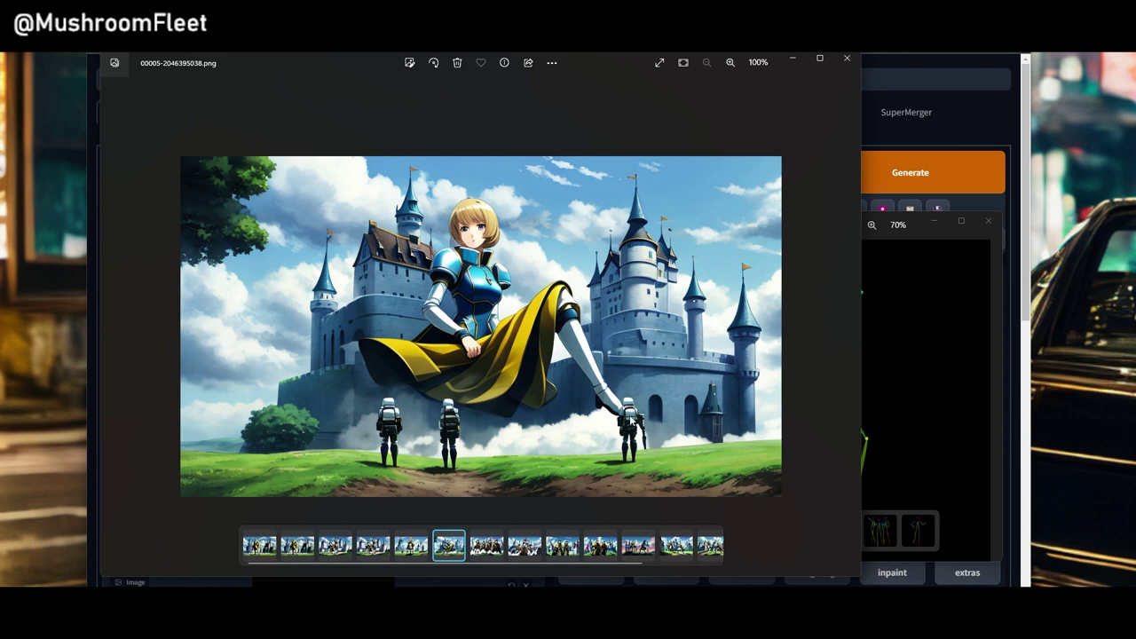
left_click(486, 545)
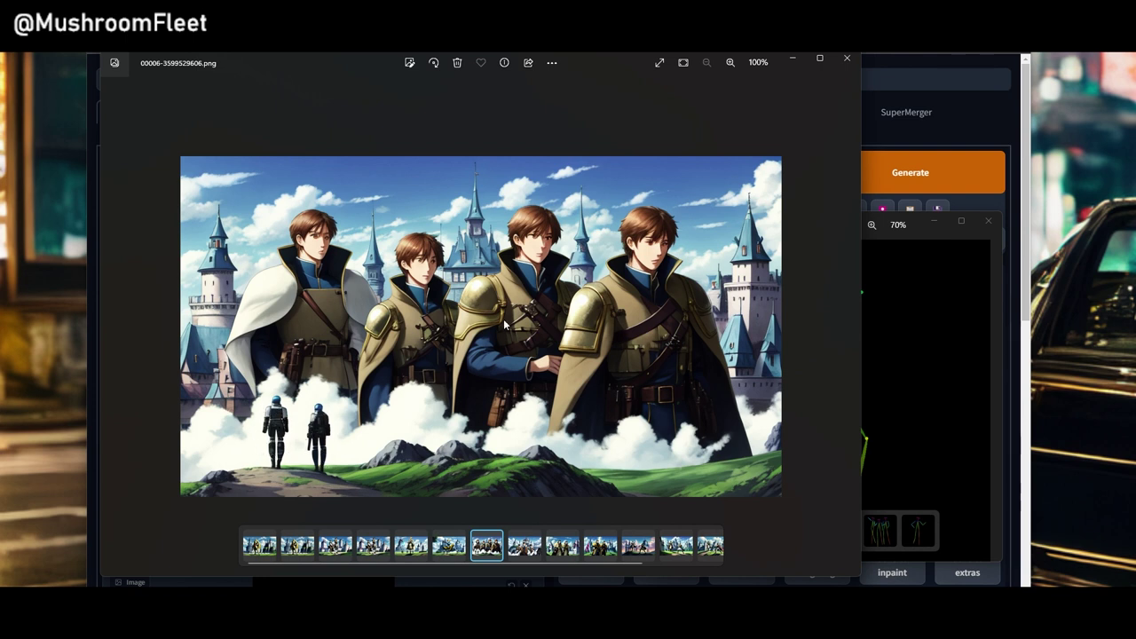
left_click(523, 546)
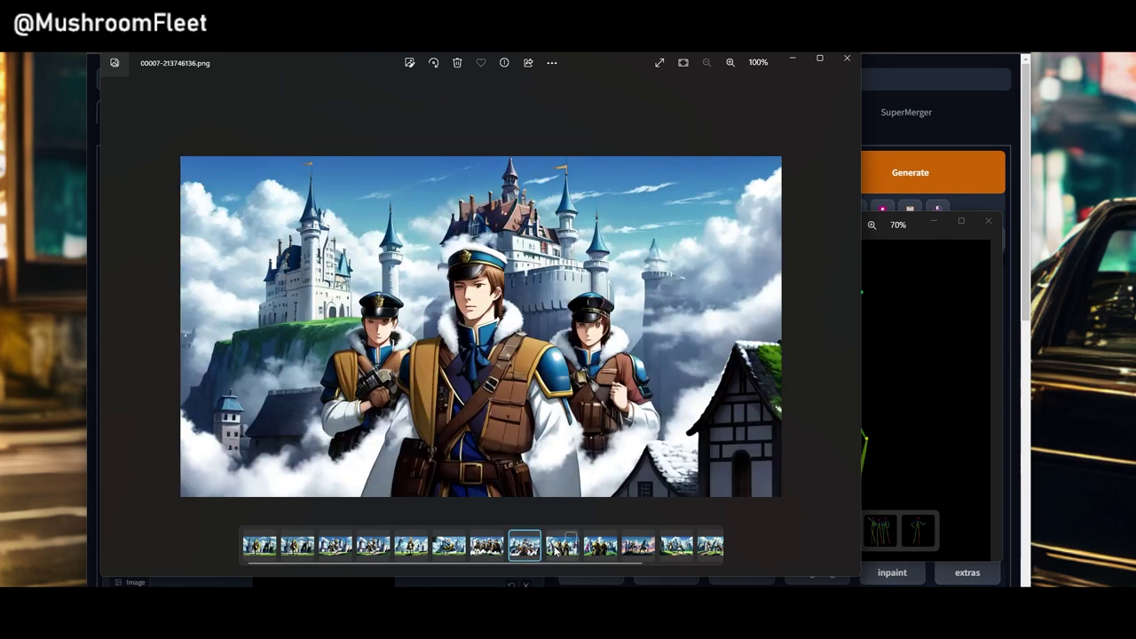
left_click(557, 547)
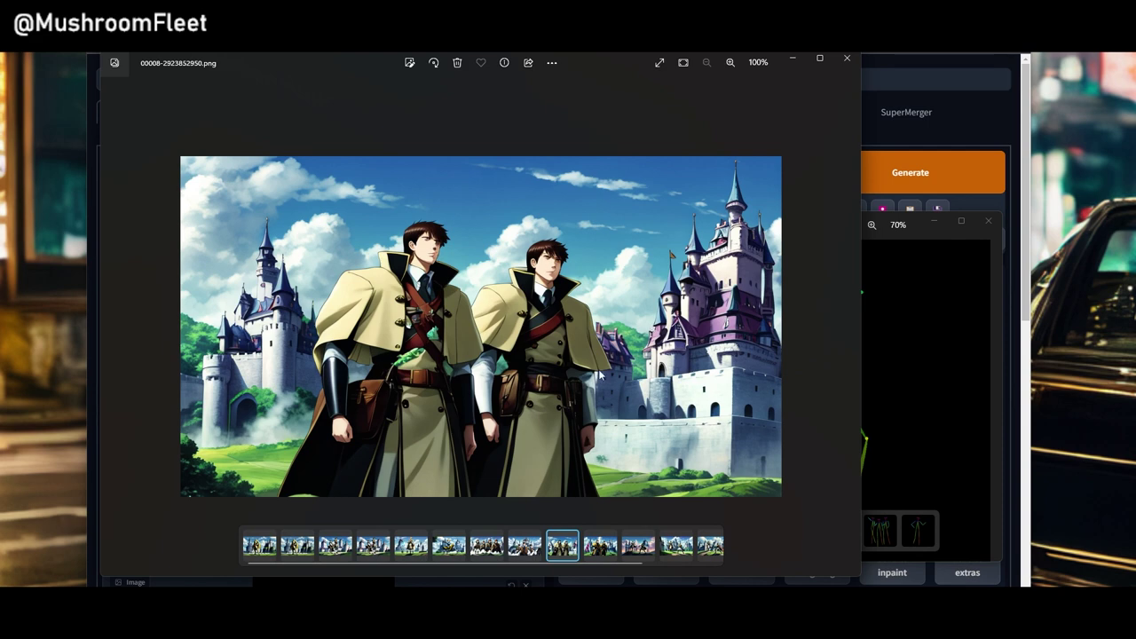
left_click(601, 548)
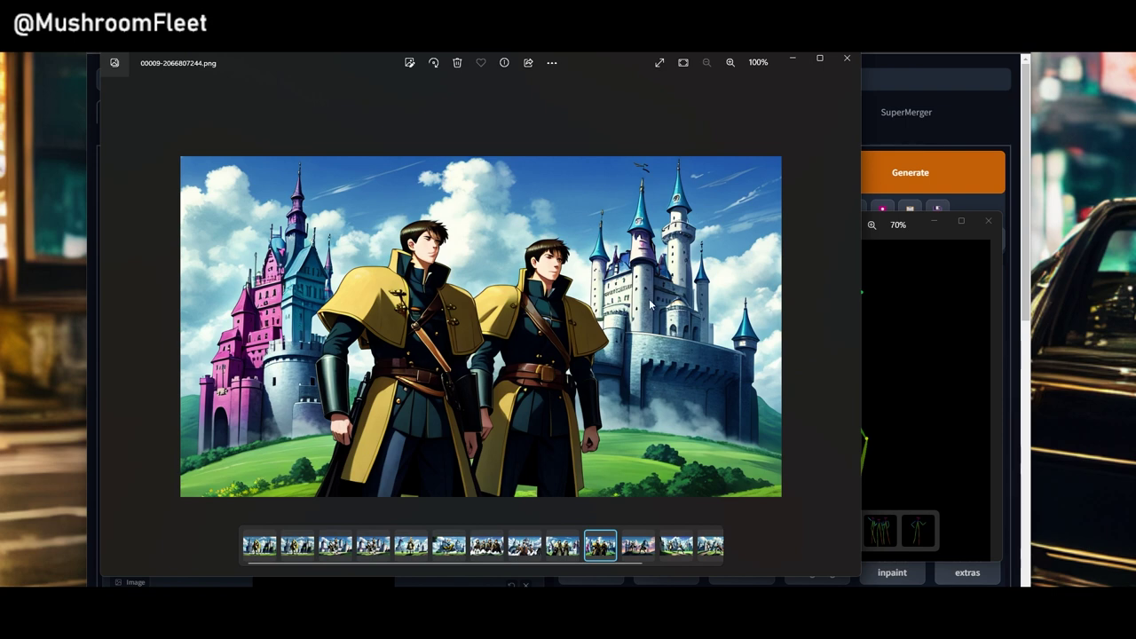
left_click(637, 547)
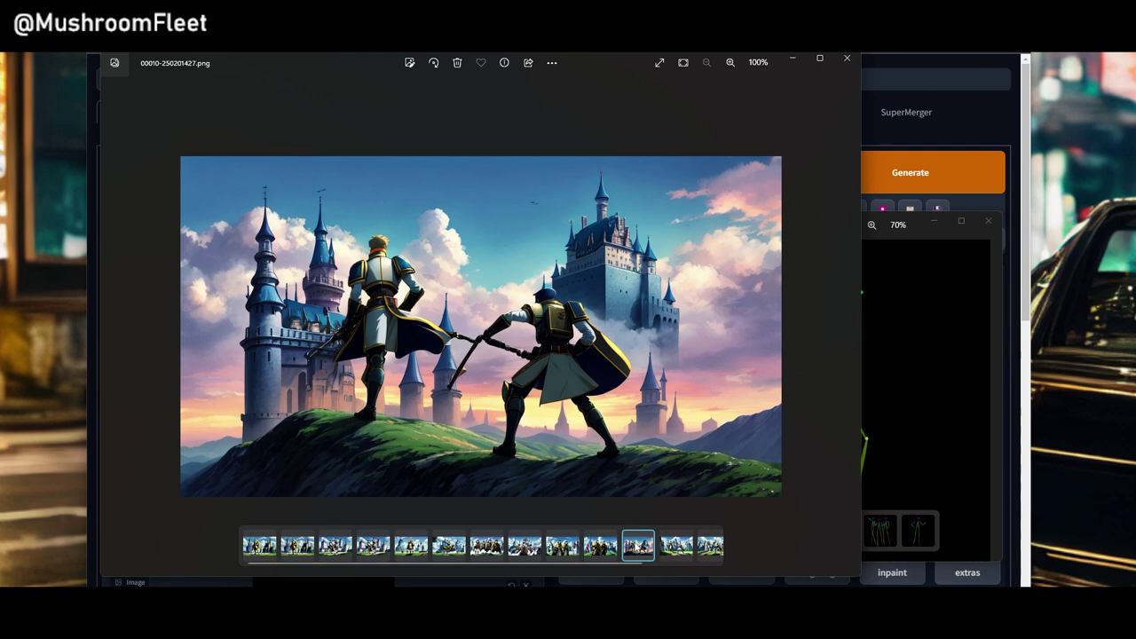
left_click(675, 552)
left_click(710, 547)
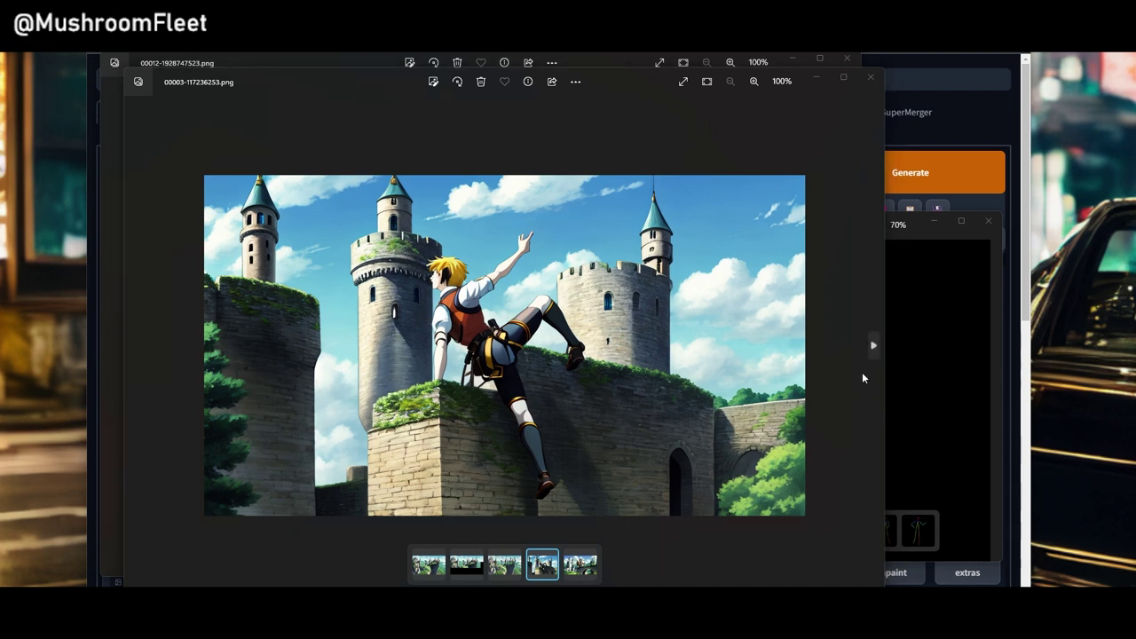
left_click(871, 346)
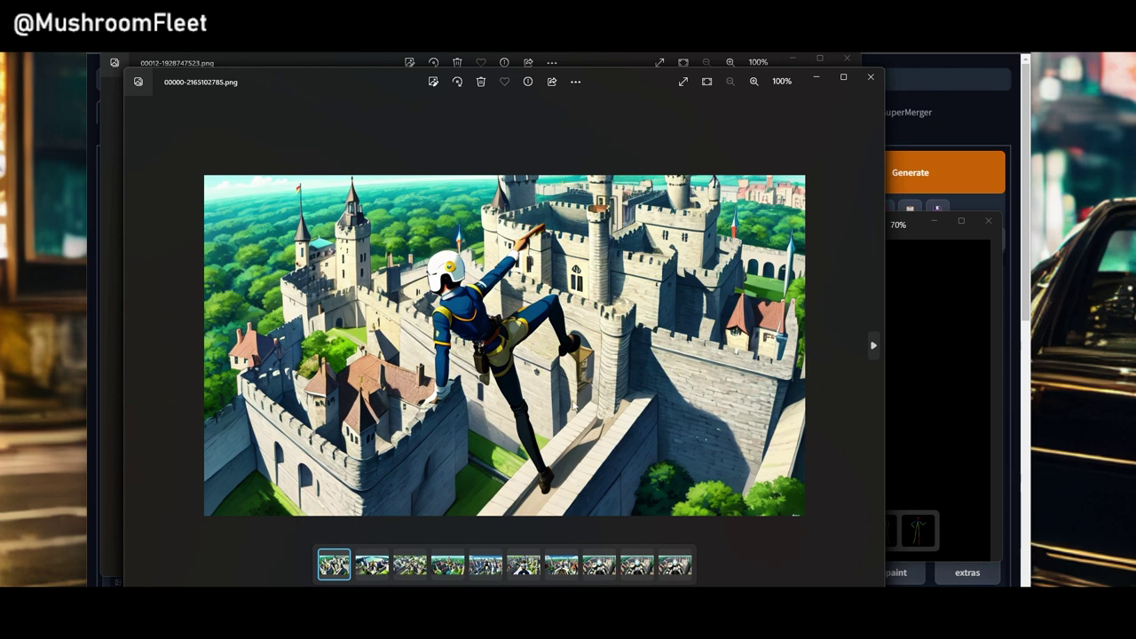
left_click(873, 348)
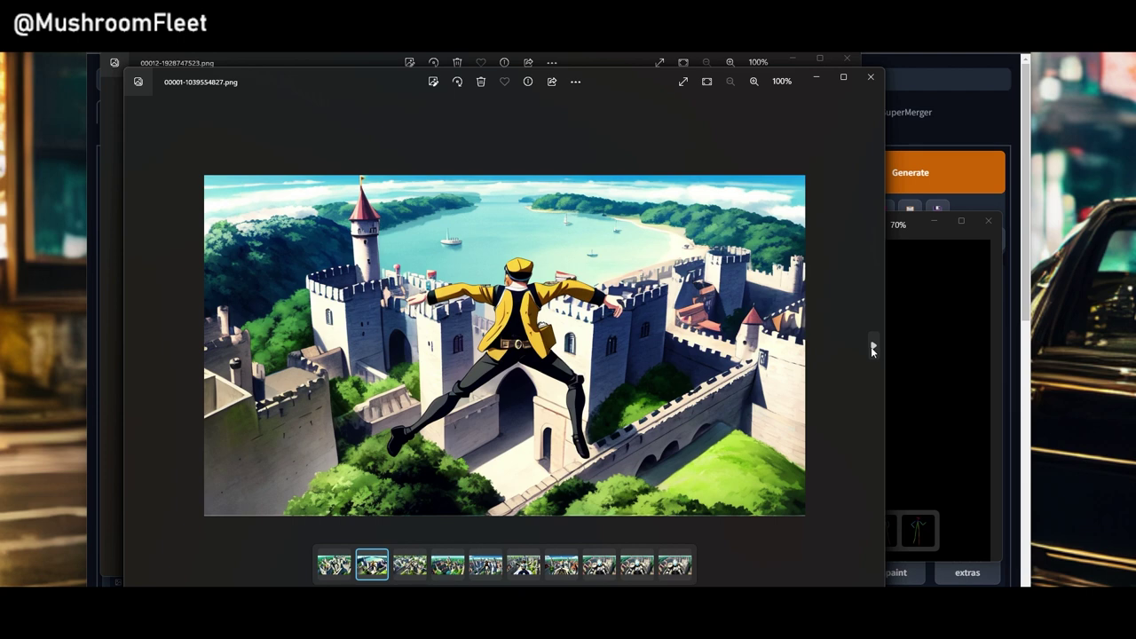
left_click(873, 347)
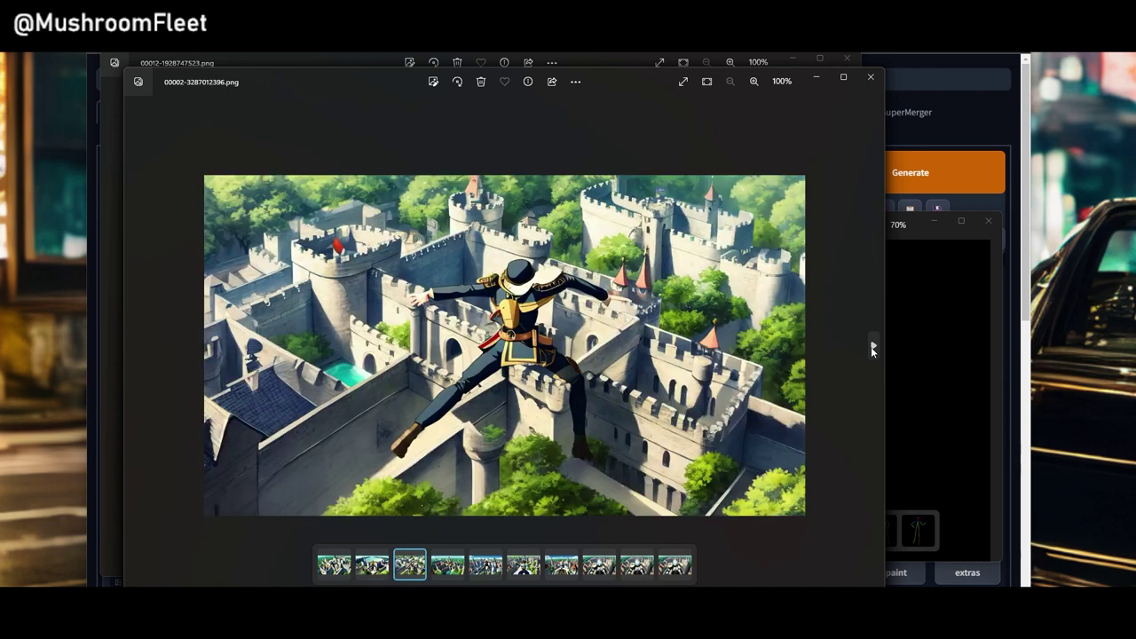
left_click(871, 346)
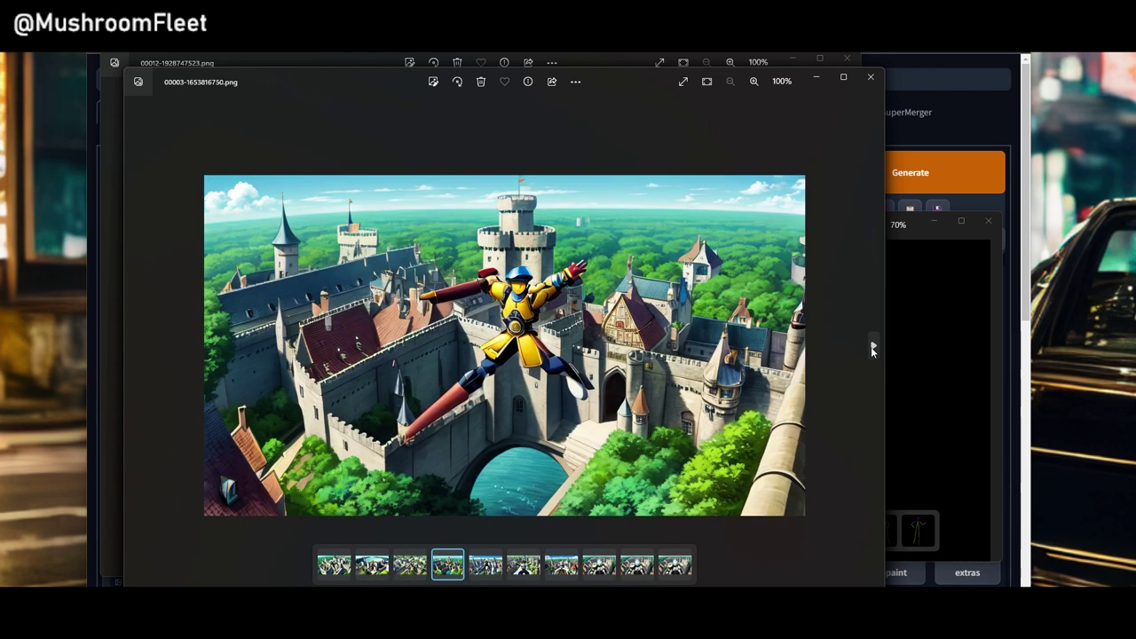
left_click(871, 346)
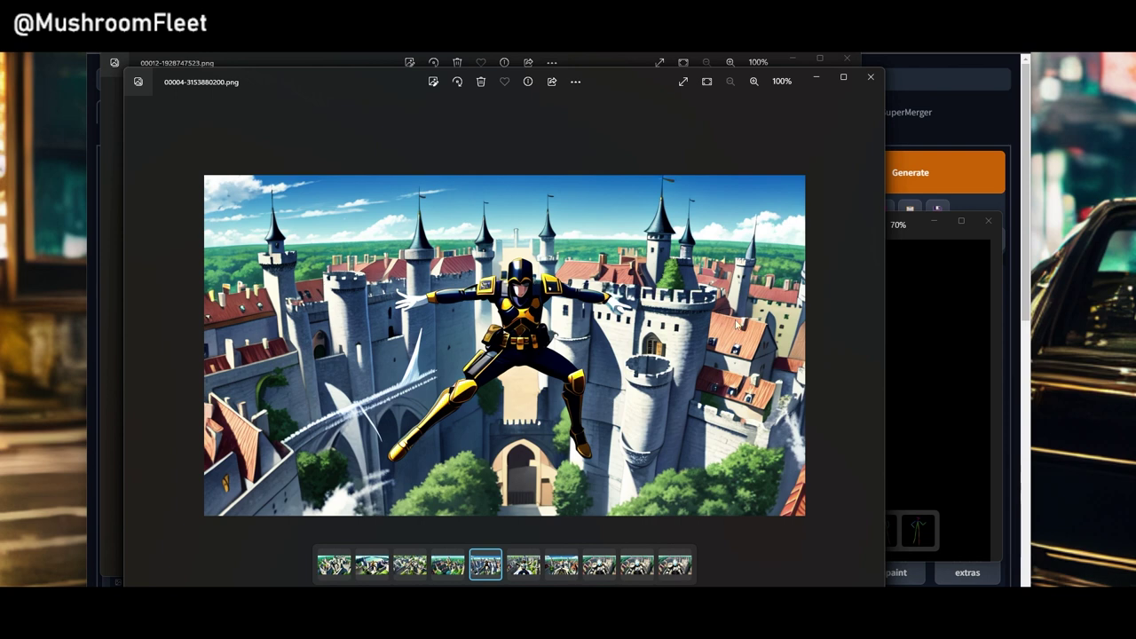
left_click(871, 346)
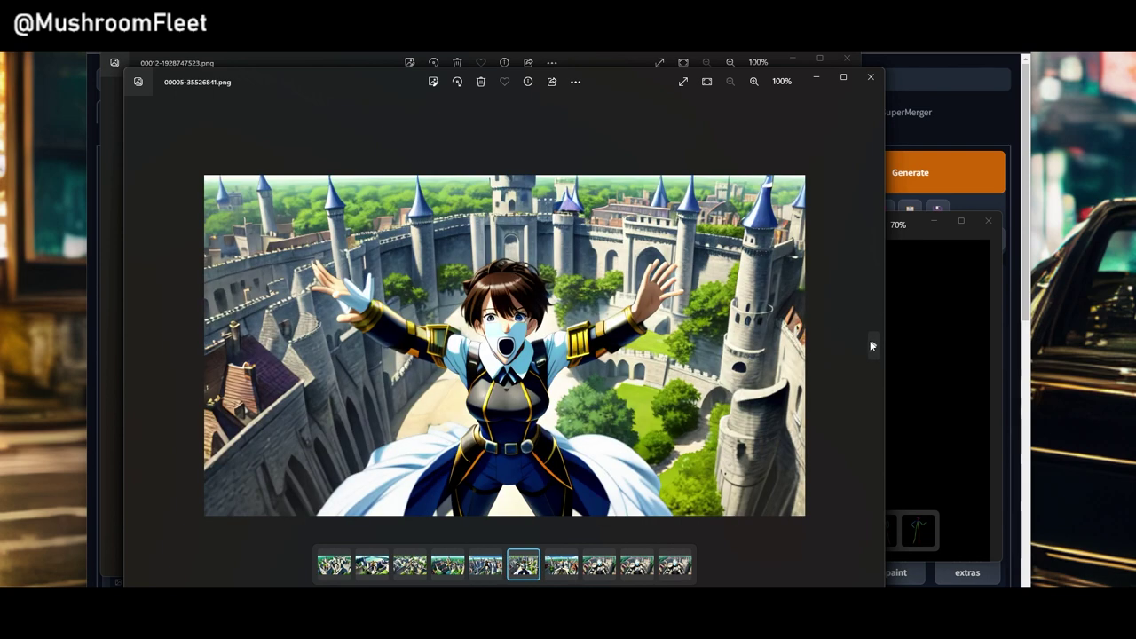
left_click(870, 347)
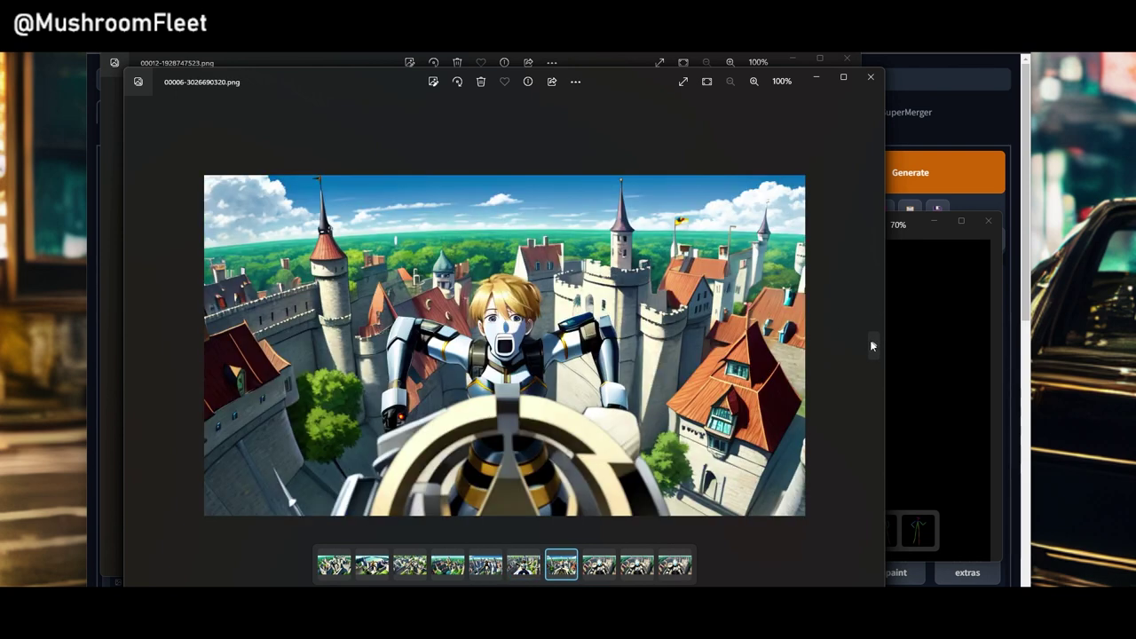
left_click(871, 346)
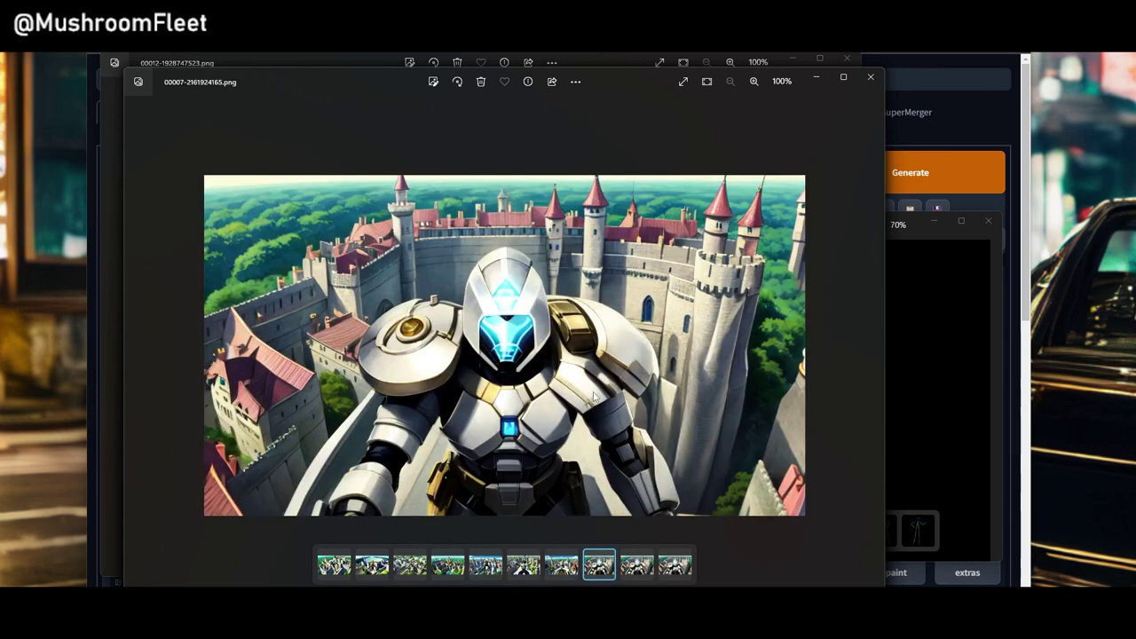
left_click(872, 348)
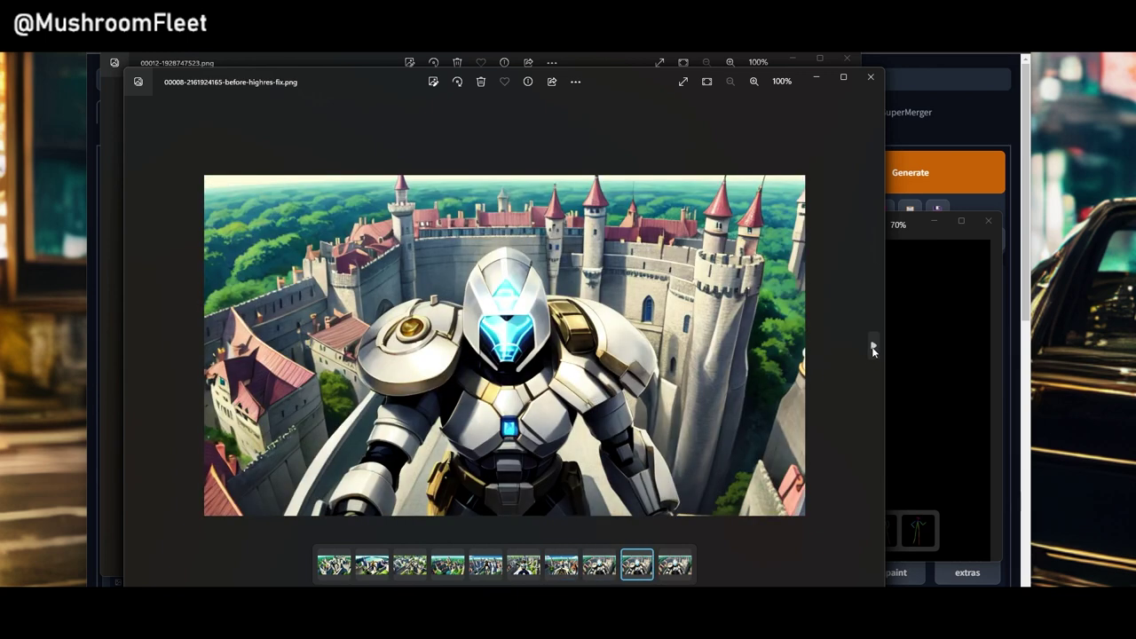
Step: Advance to the next image in the armored-character series and close the stacked castle image viewers
left_click(873, 348)
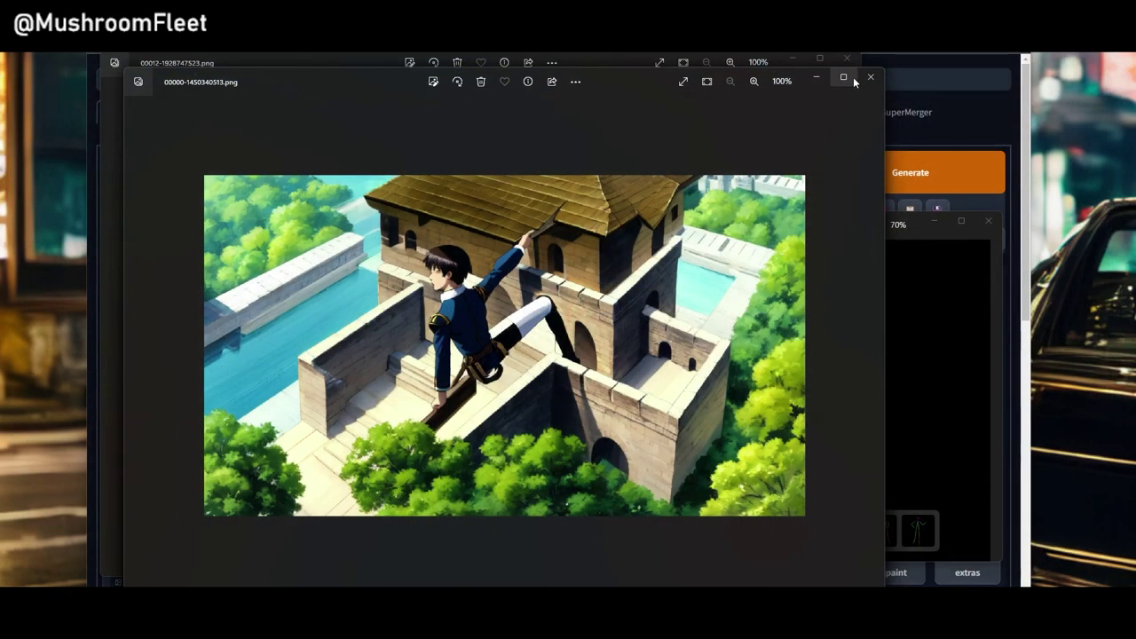
left_click(865, 81)
left_click(850, 63)
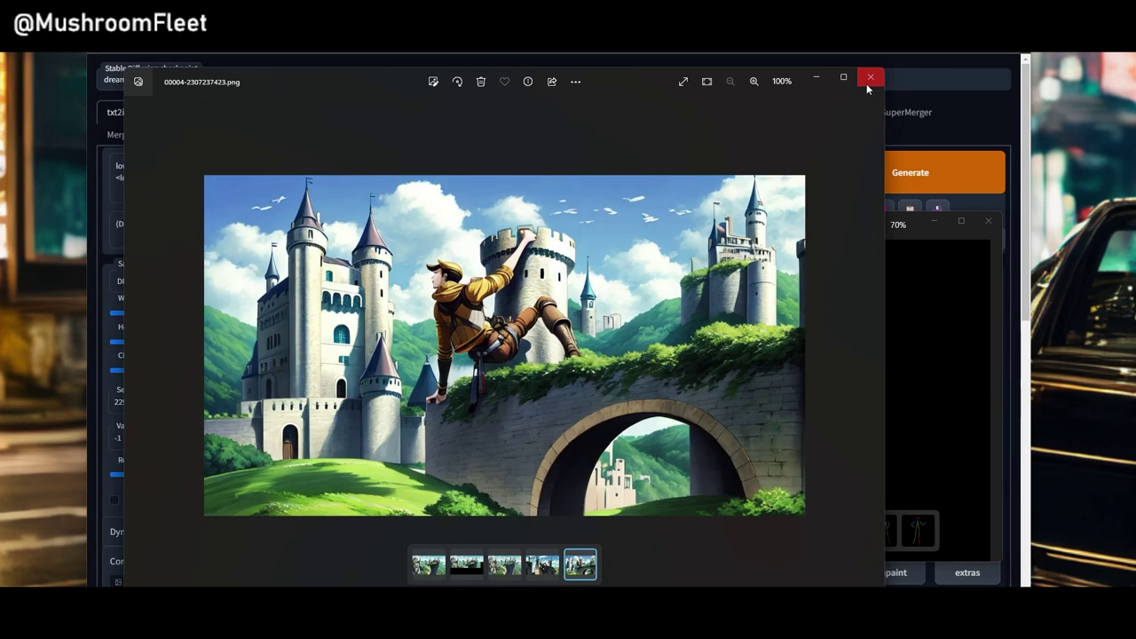
left_click(867, 84)
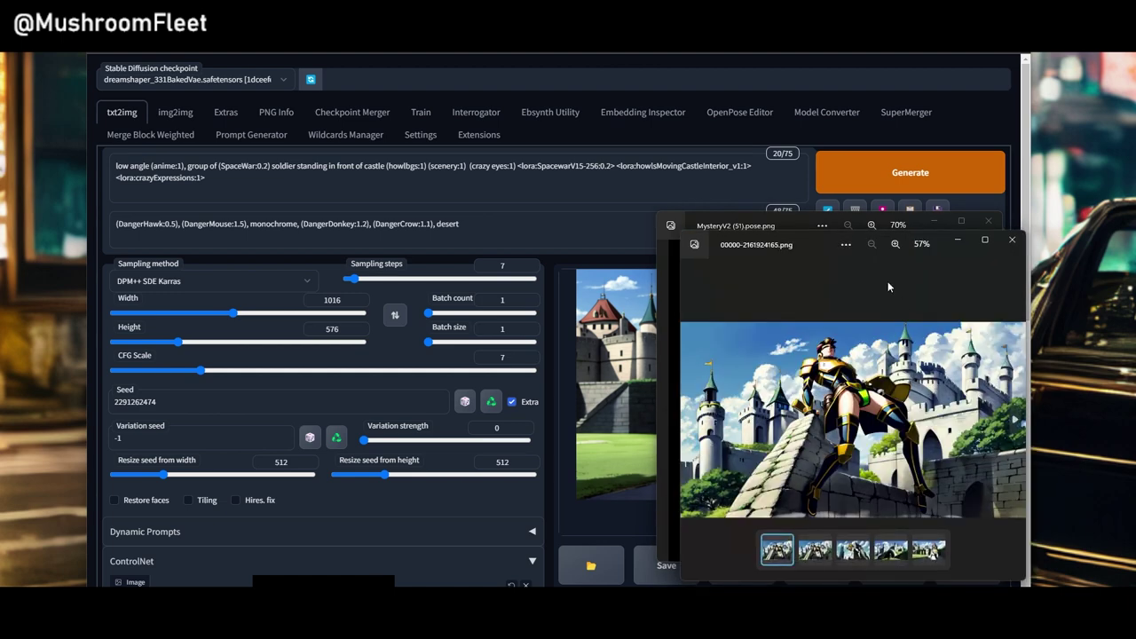
Step: Enlarge the 00000-2161924165.png viewer and review the series up to the soldier standing before the dark stone arch
left_click_drag(681, 233, 145, 55)
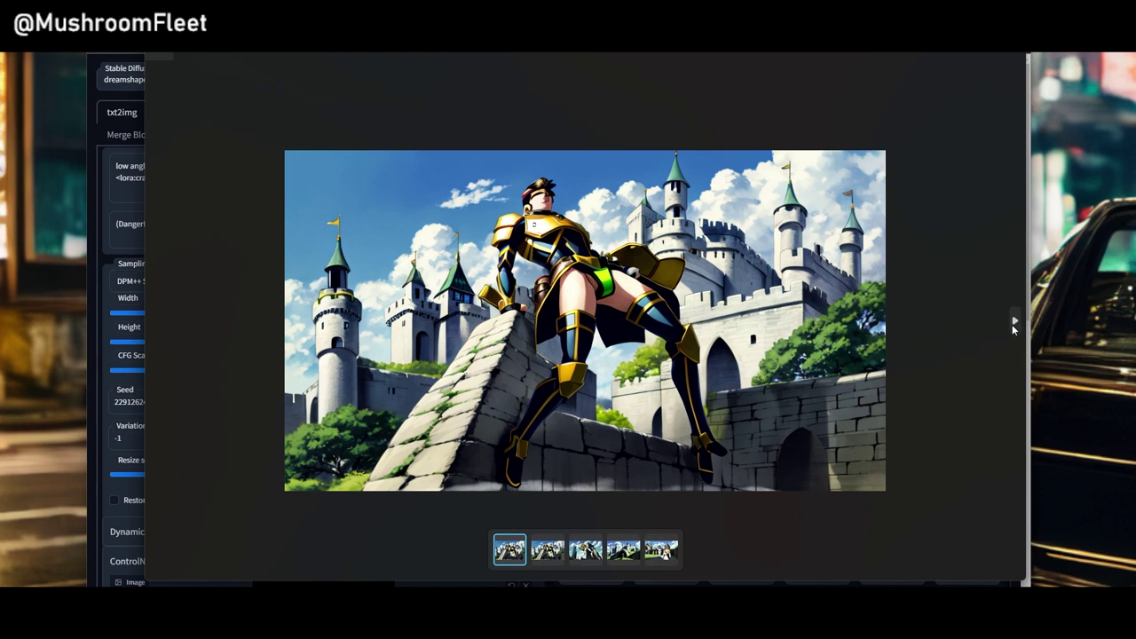
left_click(1014, 323)
left_click(1014, 324)
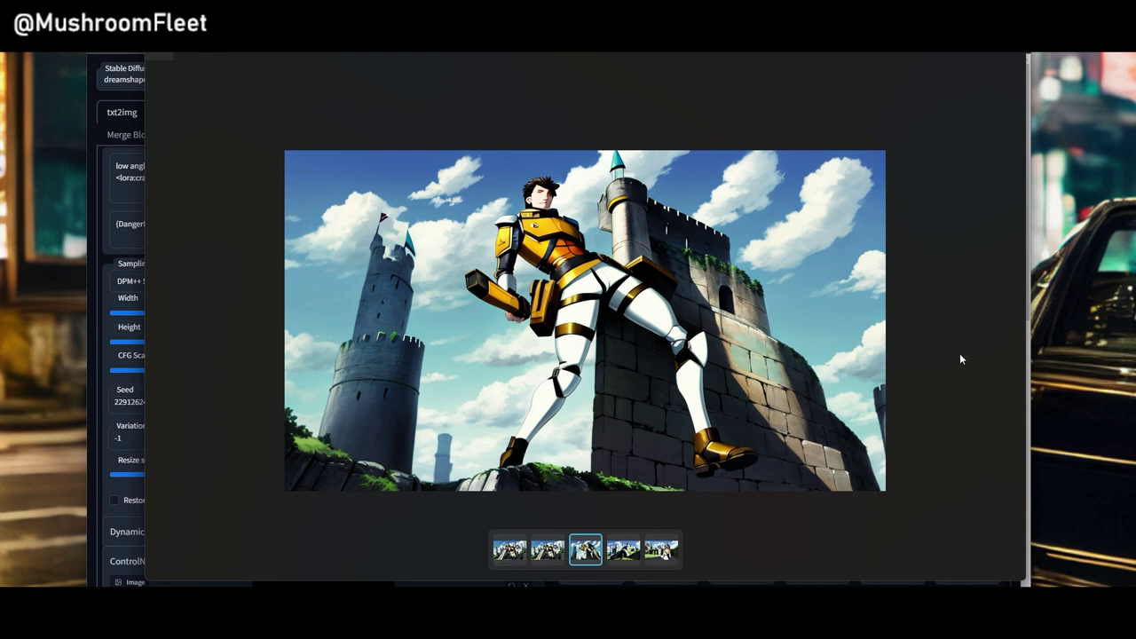
left_click(1016, 325)
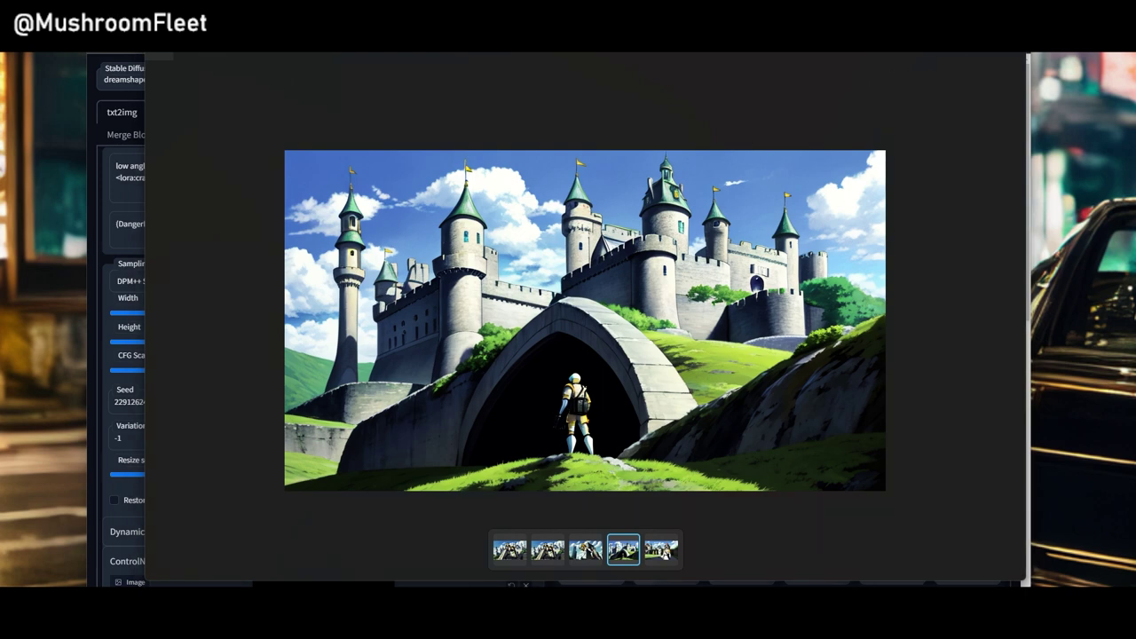
Step: Browse the MysteryPoseHelper folder in File Explorer and inspect the keypoint data in MysteryV2 (65).pose.json, closing it again
key("alt+Tab")
key("super+Right")
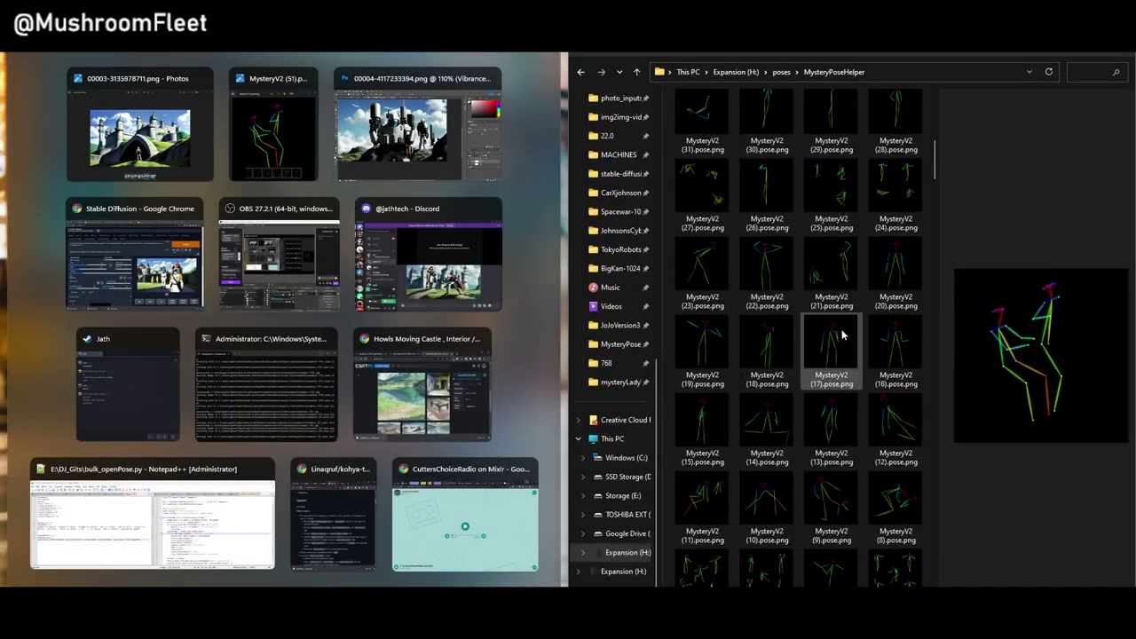
scroll(844, 335, "down", 5)
left_click(531, 293)
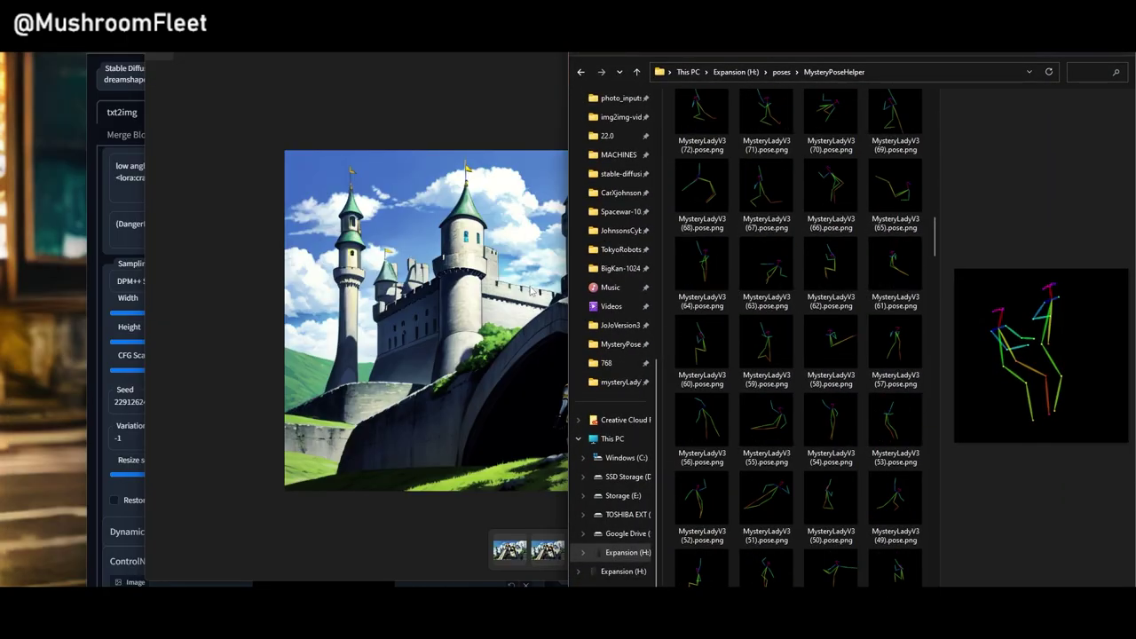
scroll(829, 381, "down", 10)
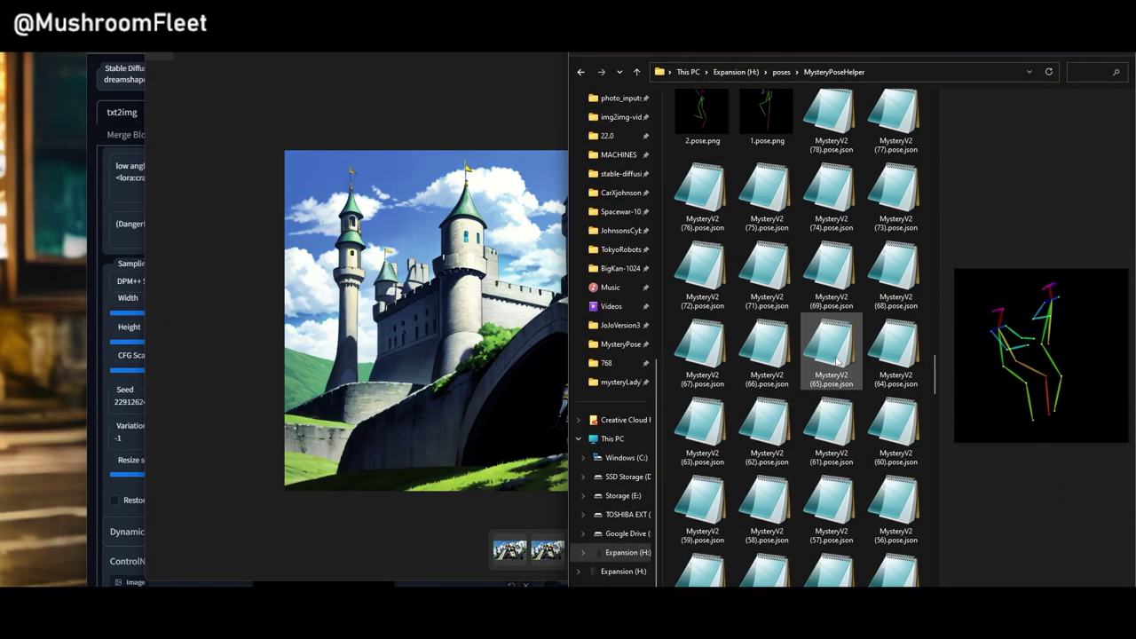
double_click(835, 355)
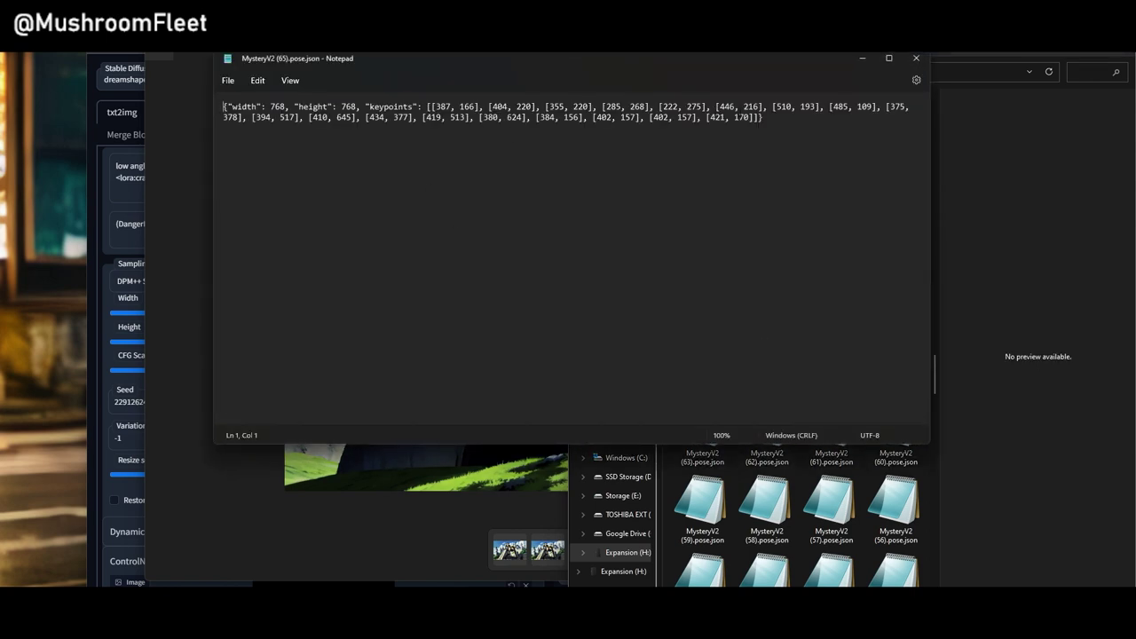
left_click(916, 58)
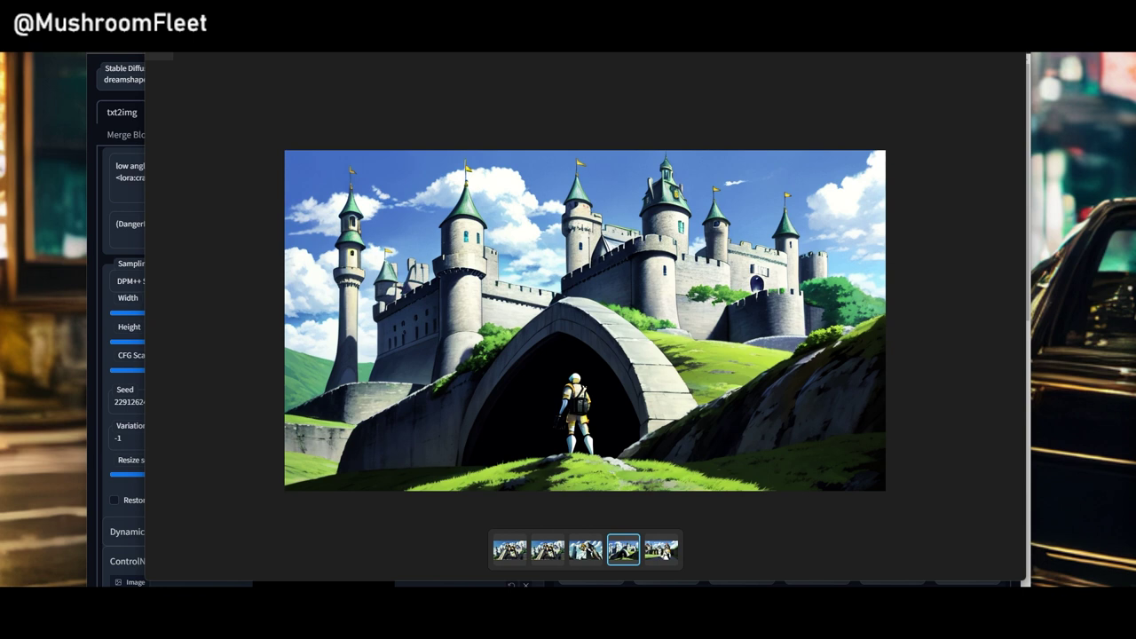
Step: View the jojov2 (22).pose.png pose and compare the last two castle images side by side, closing the image viewers
key("alt+Tab")
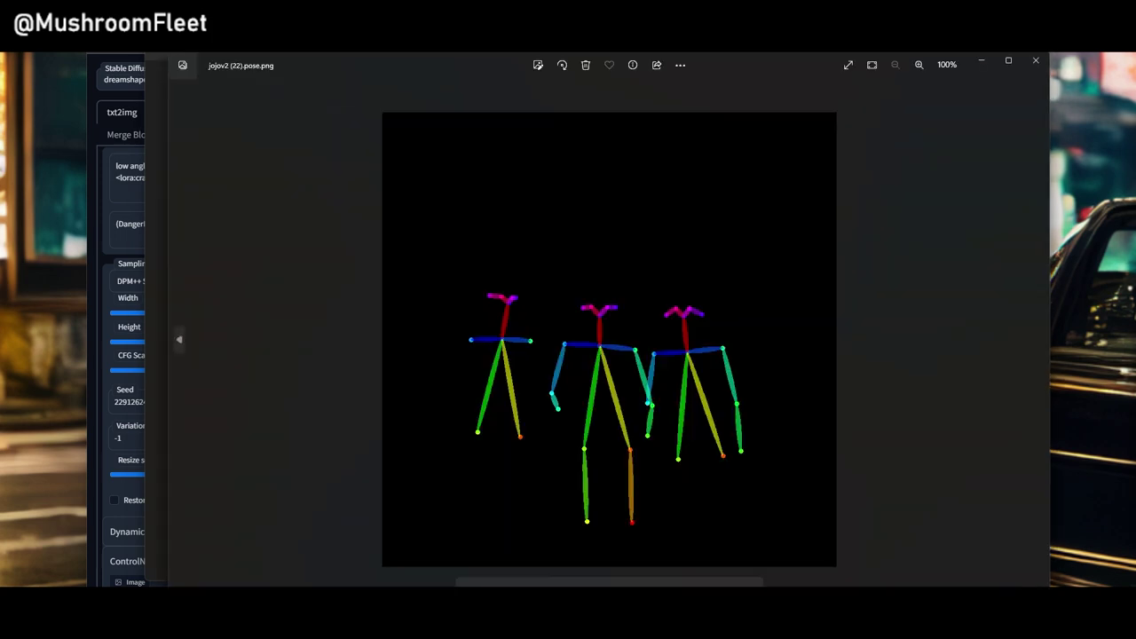
left_click(1035, 62)
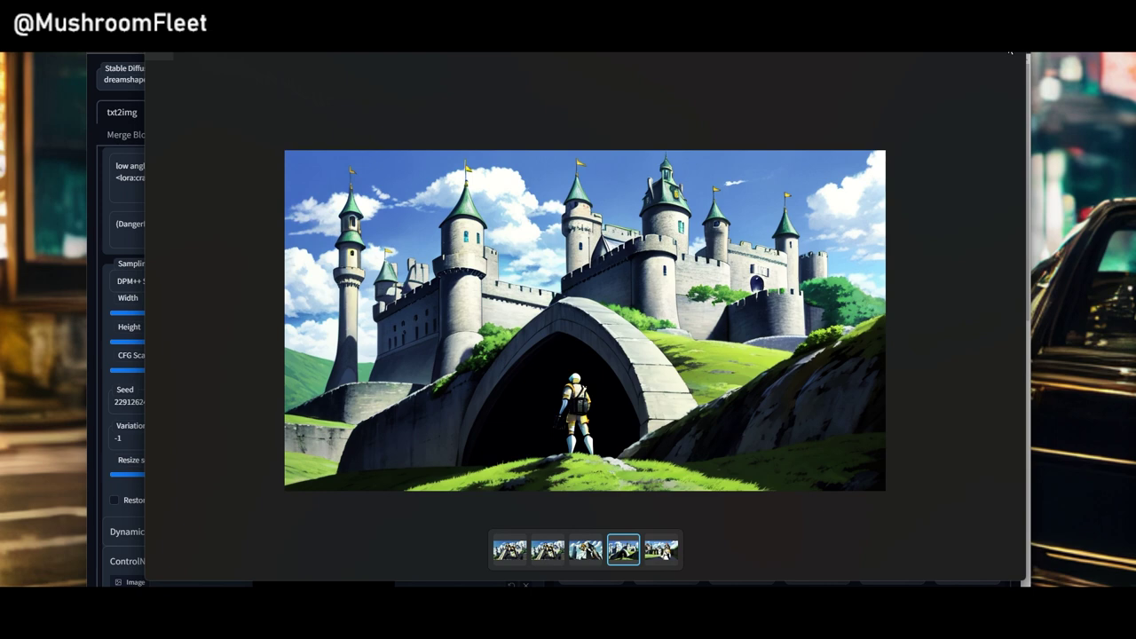
left_click(662, 551, "ctrl")
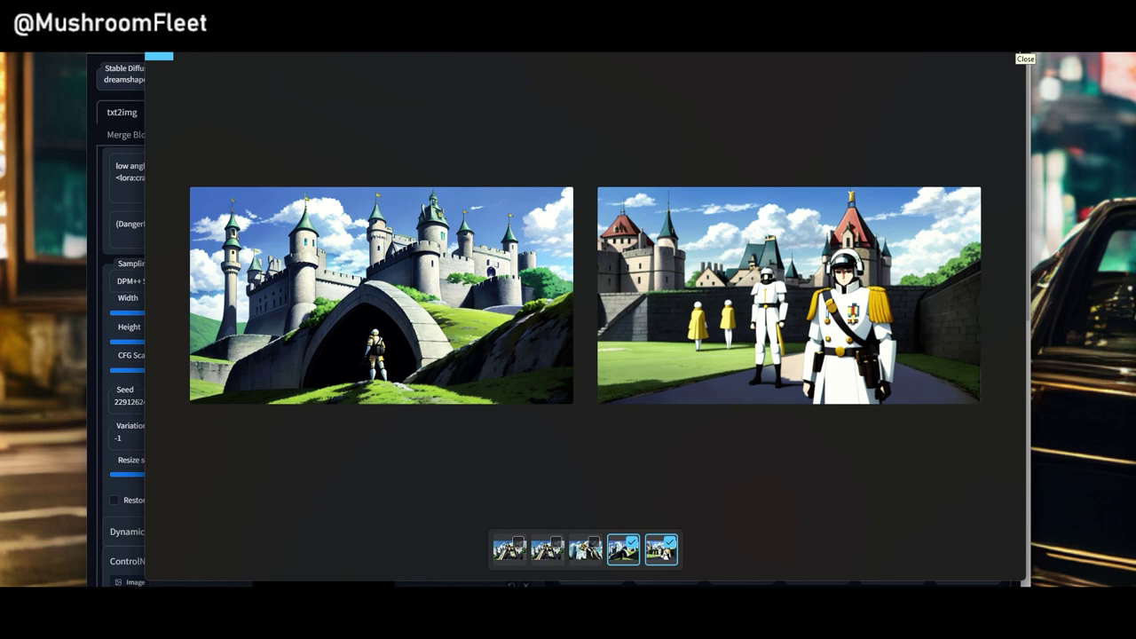
key("Escape")
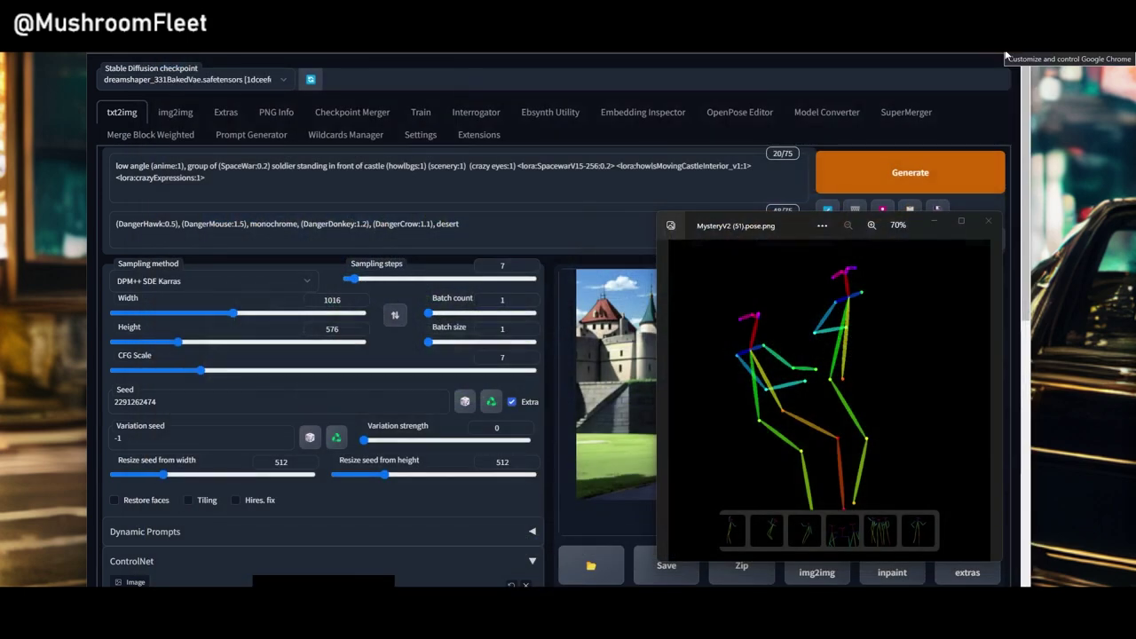
left_click(983, 227)
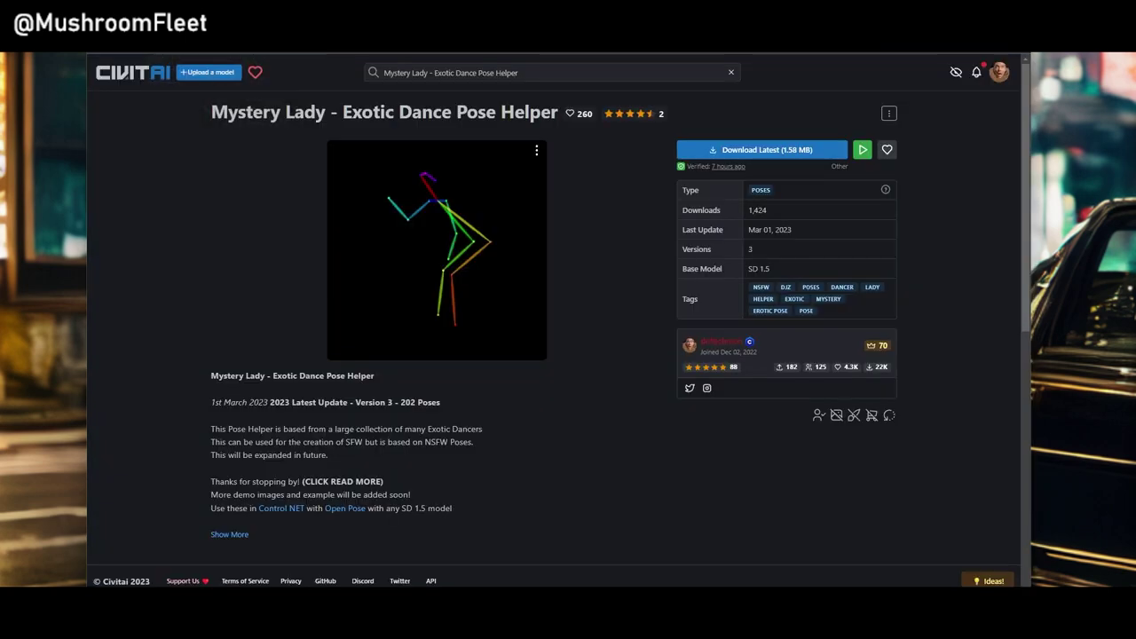
Step: Search Civitai for "jo jo" and open the Jo Jo's Bizarre Pose Helper model page
left_click_drag(523, 73, 356, 65)
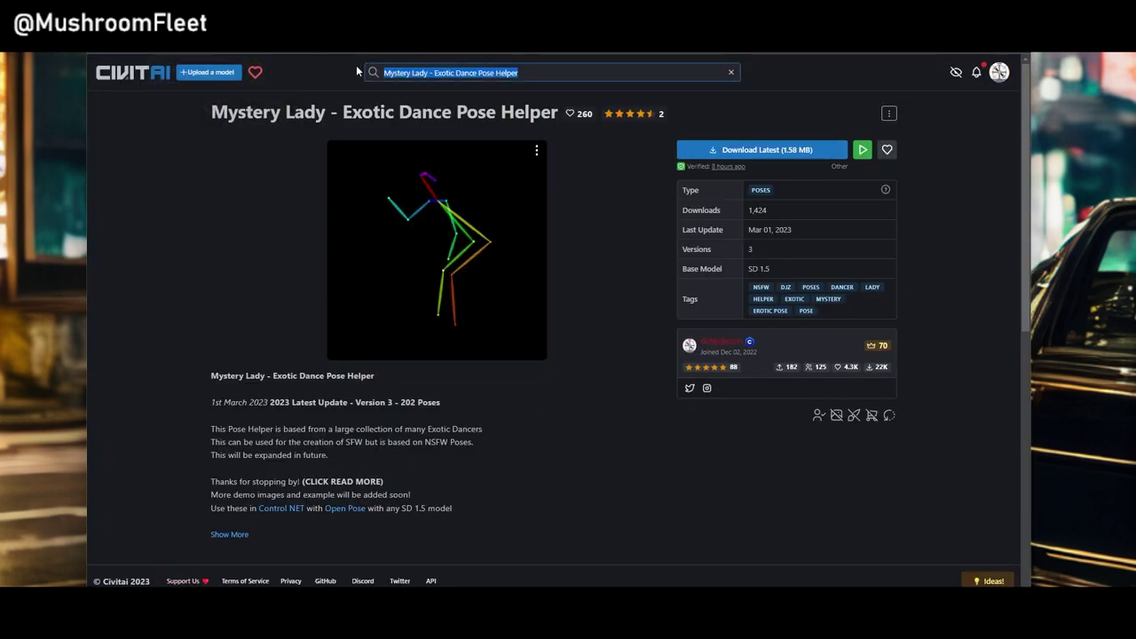
type("jo jo")
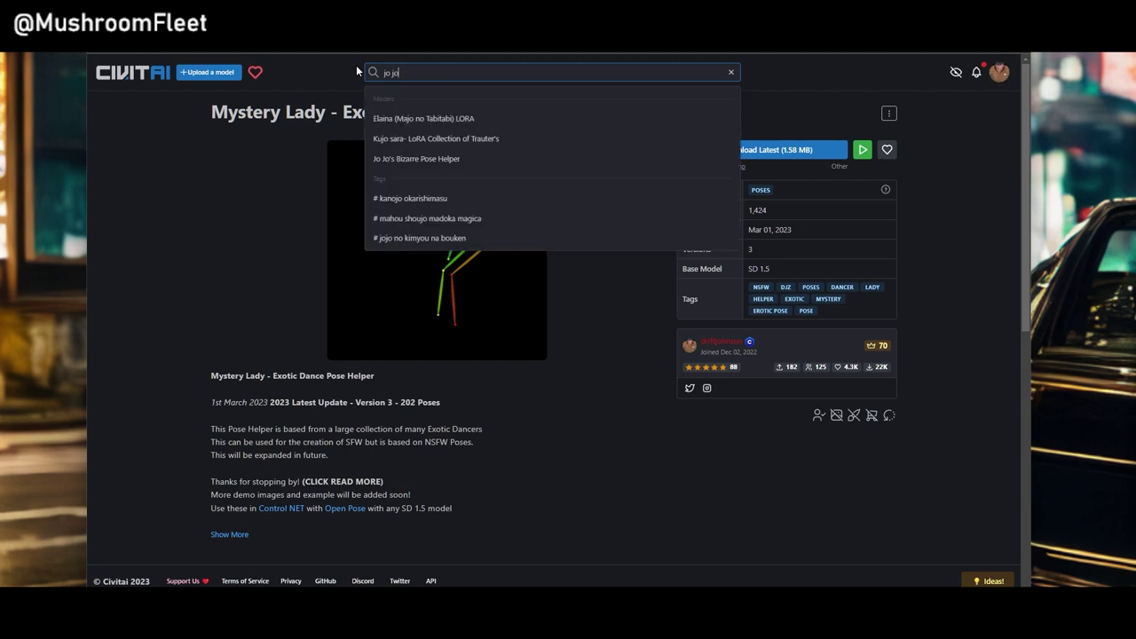
left_click(399, 117)
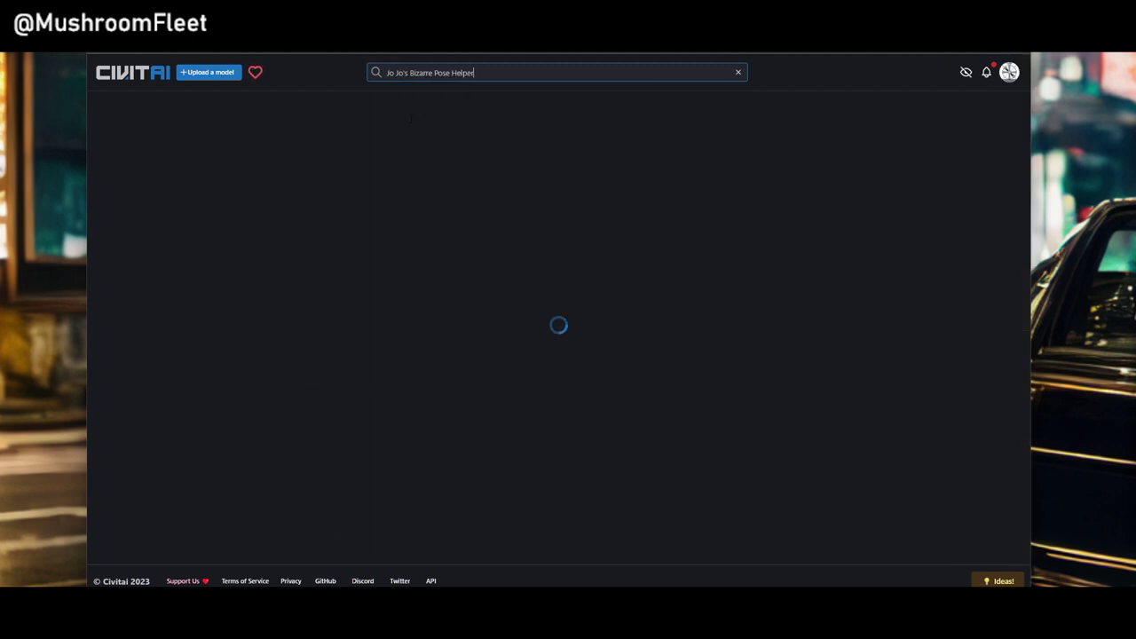
Step: Expand the Jo Jo's Bizarre Pose Helper description and examine its example images, release log and ControlNet tutorial
scroll(419, 267, "down", 1)
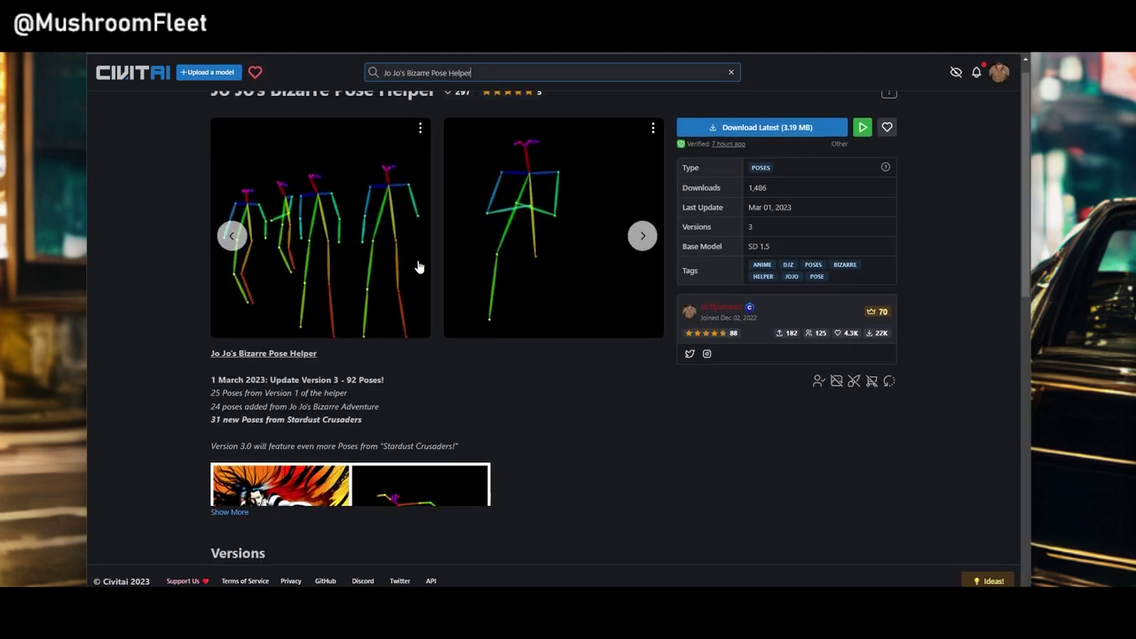
scroll(419, 267, "down", 4)
left_click(238, 181)
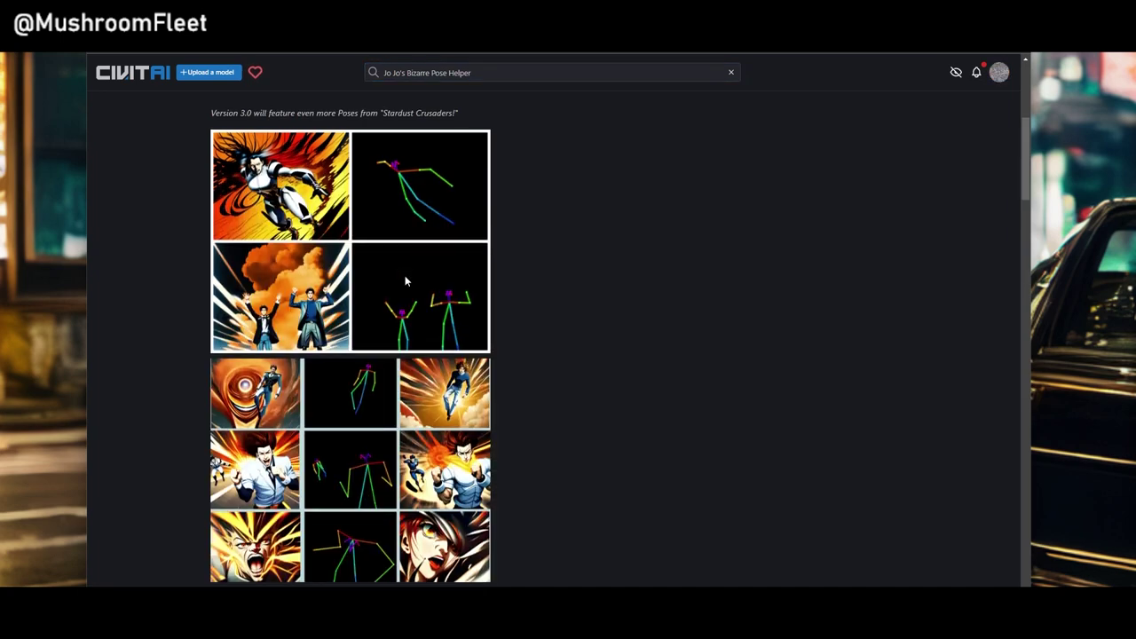
scroll(405, 281, "down", 10)
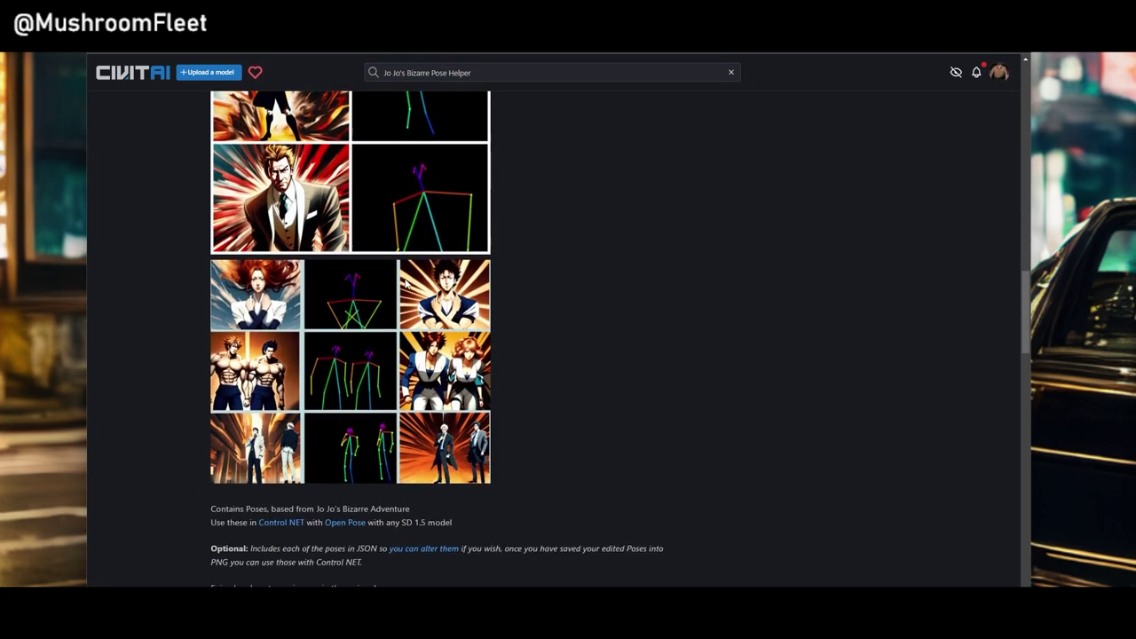
scroll(405, 282, "down", 8)
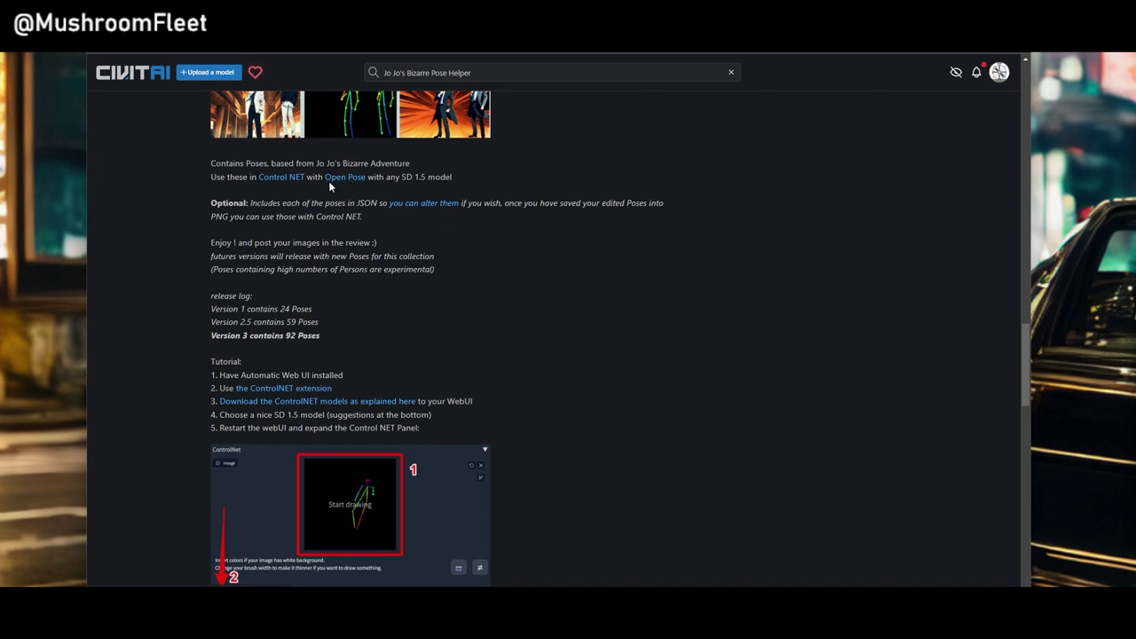
scroll(486, 213, "down", 1)
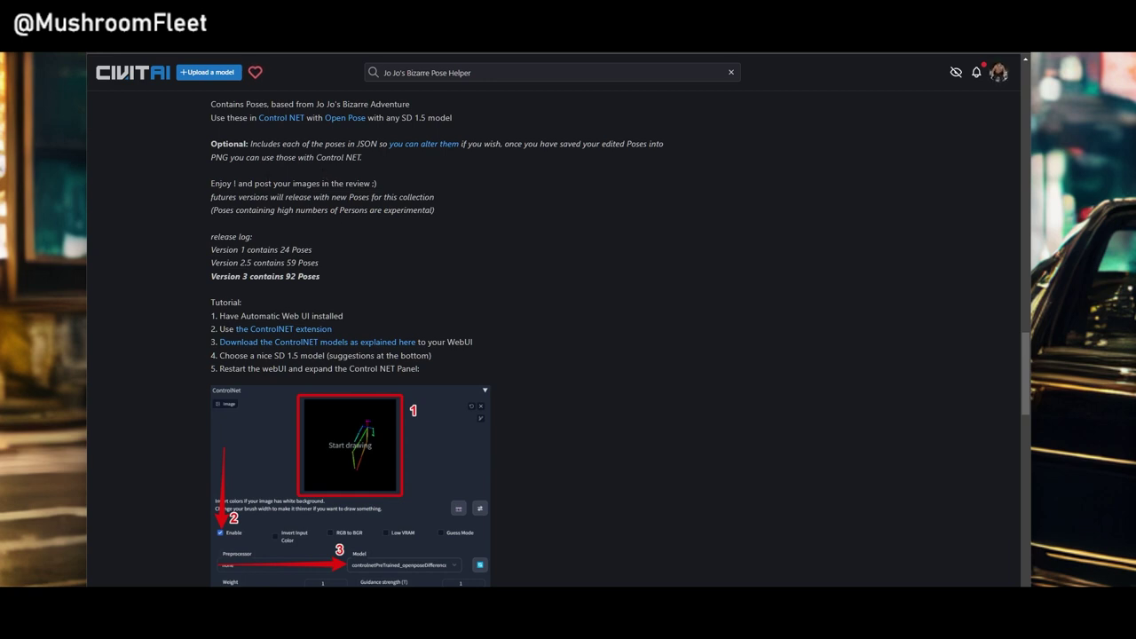
scroll(461, 242, "down", 2)
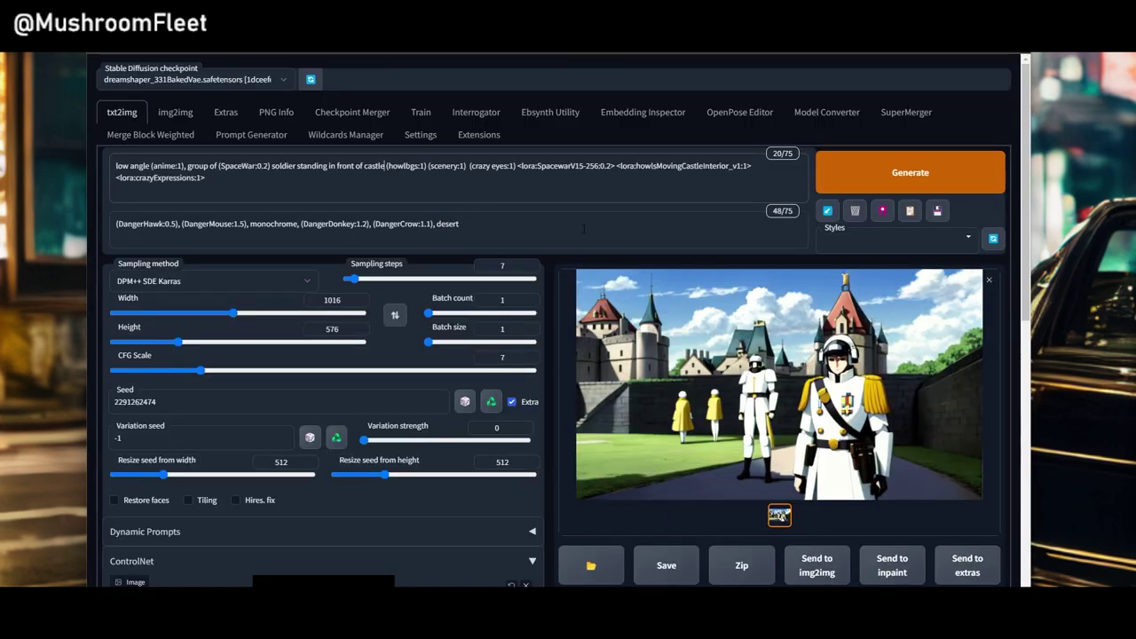
Step: Review the Stable Diffusion ControlNet settings alongside the JoJoStardustCrusaders (56) and jojoV3 (15).pose.png poses, closing both pose viewers
scroll(584, 229, "down", 5)
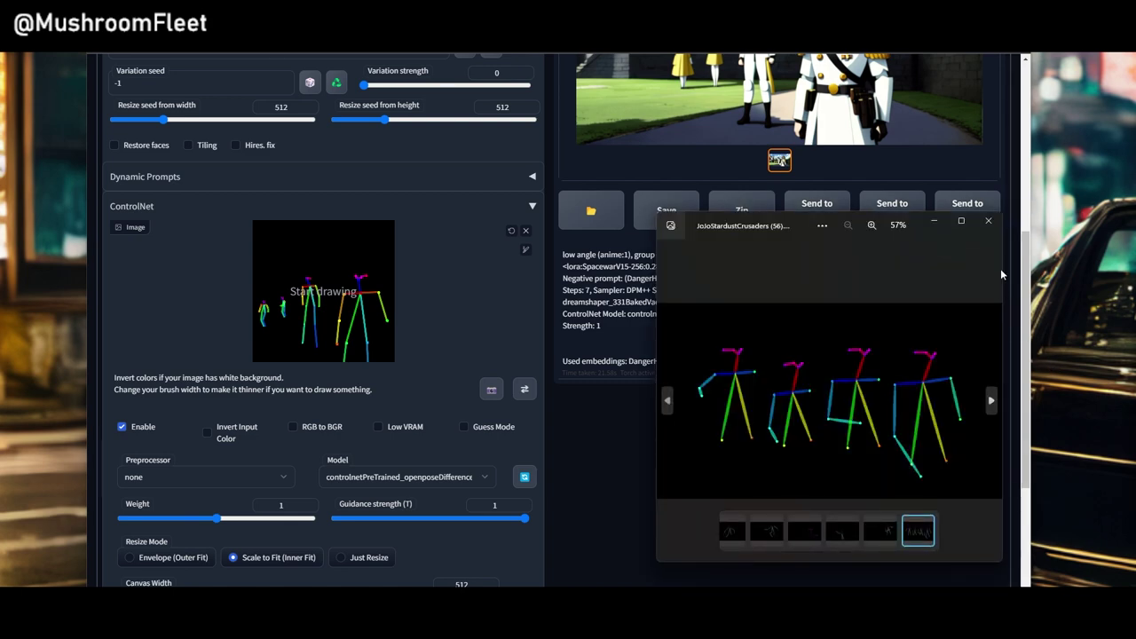
left_click(988, 221)
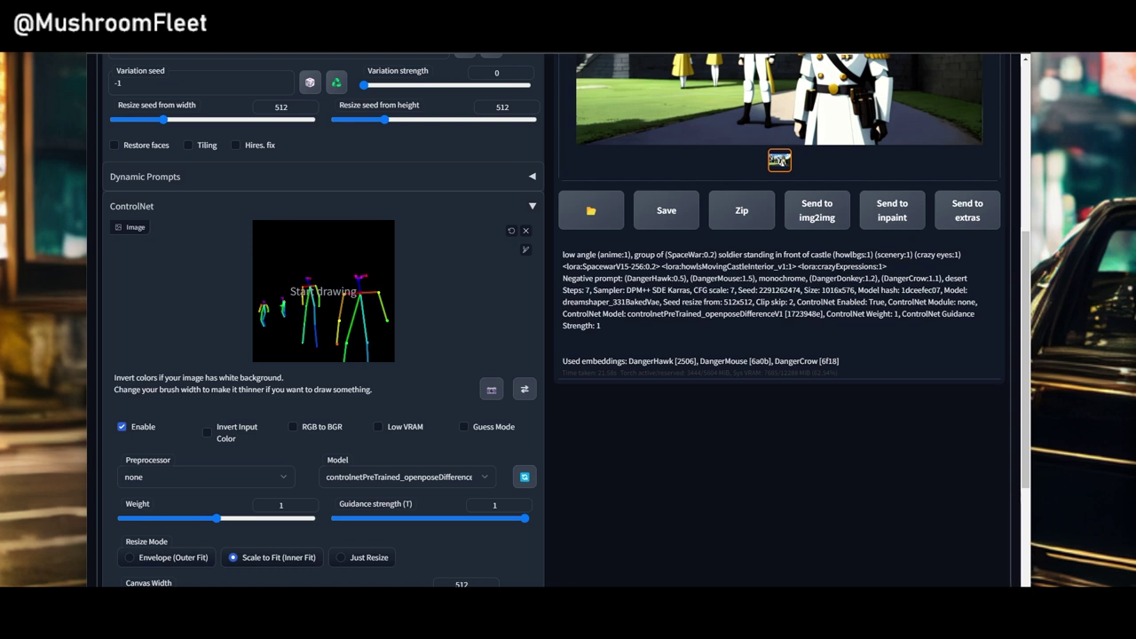
key("alt+Tab")
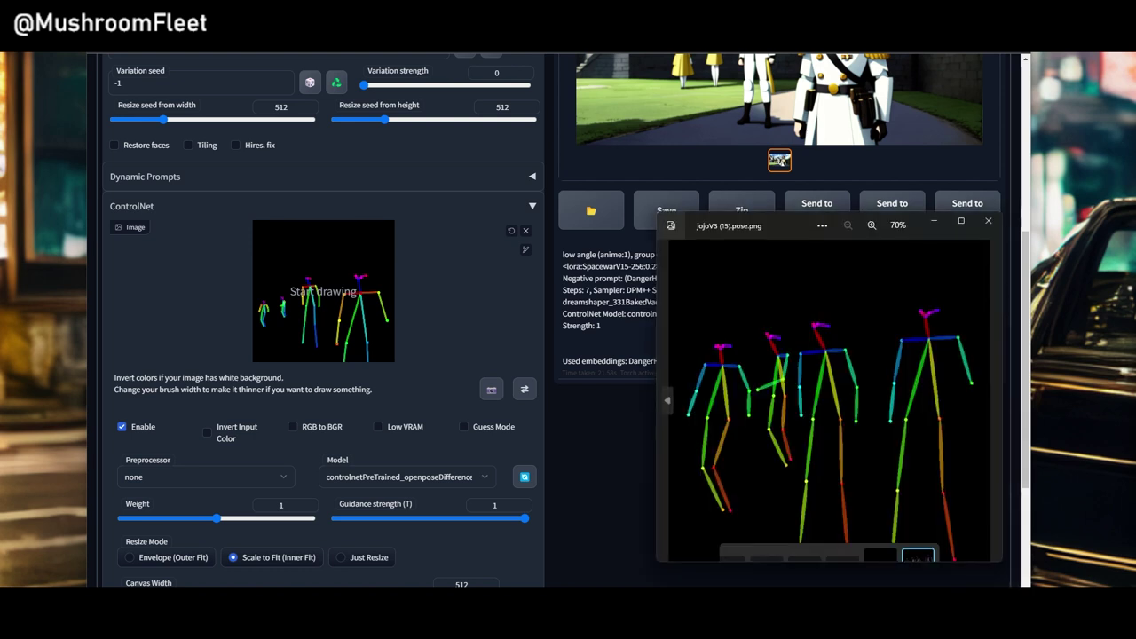
left_click_drag(787, 231, 559, 137)
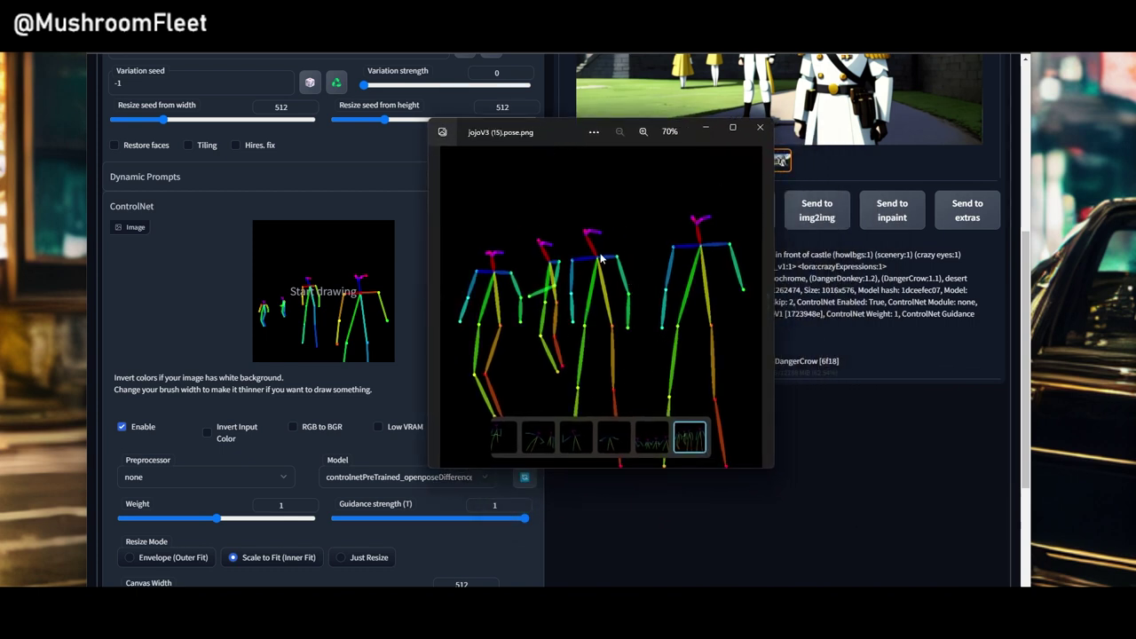
left_click(760, 127)
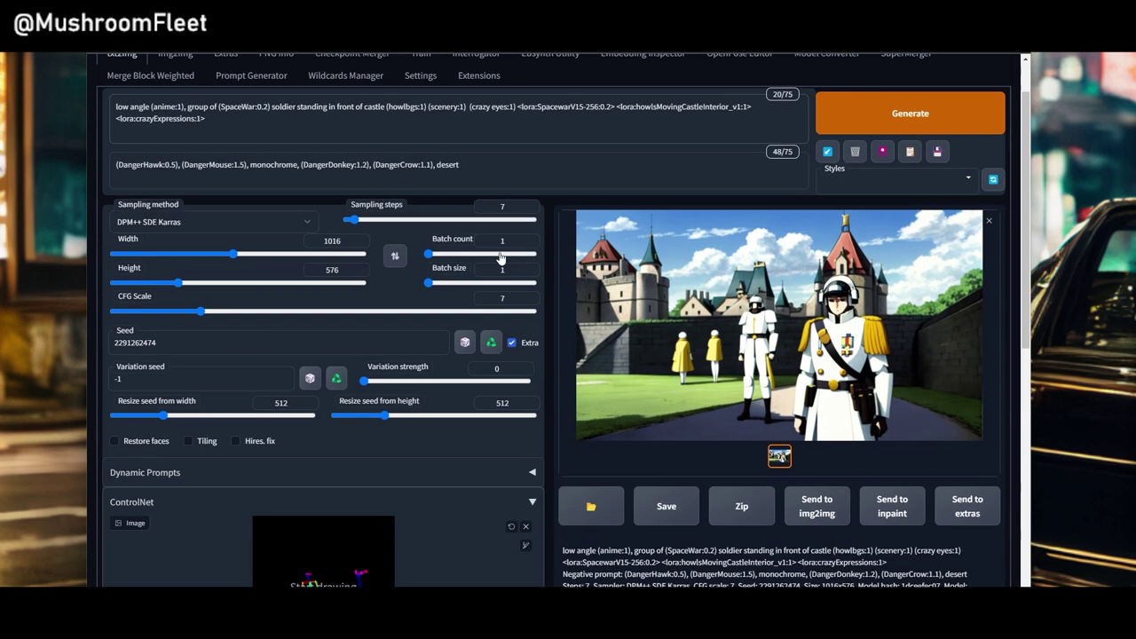
Step: Open the OpenPose Editor and reset its canvas to clear the four existing figures
scroll(718, 135, "up", 5)
left_click(746, 113)
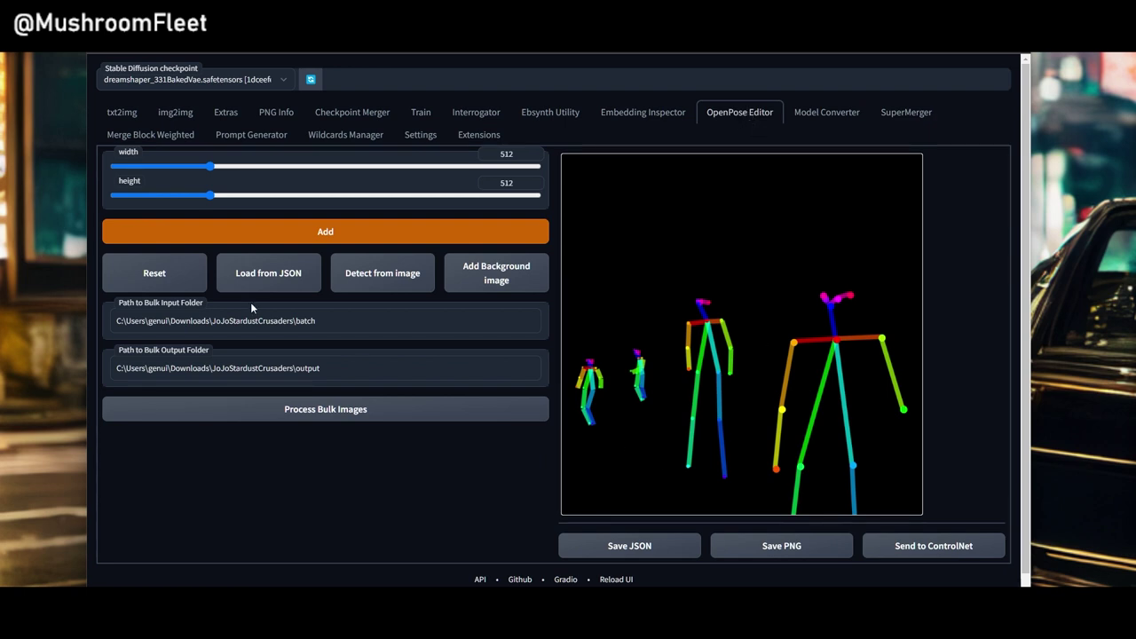
left_click(162, 273)
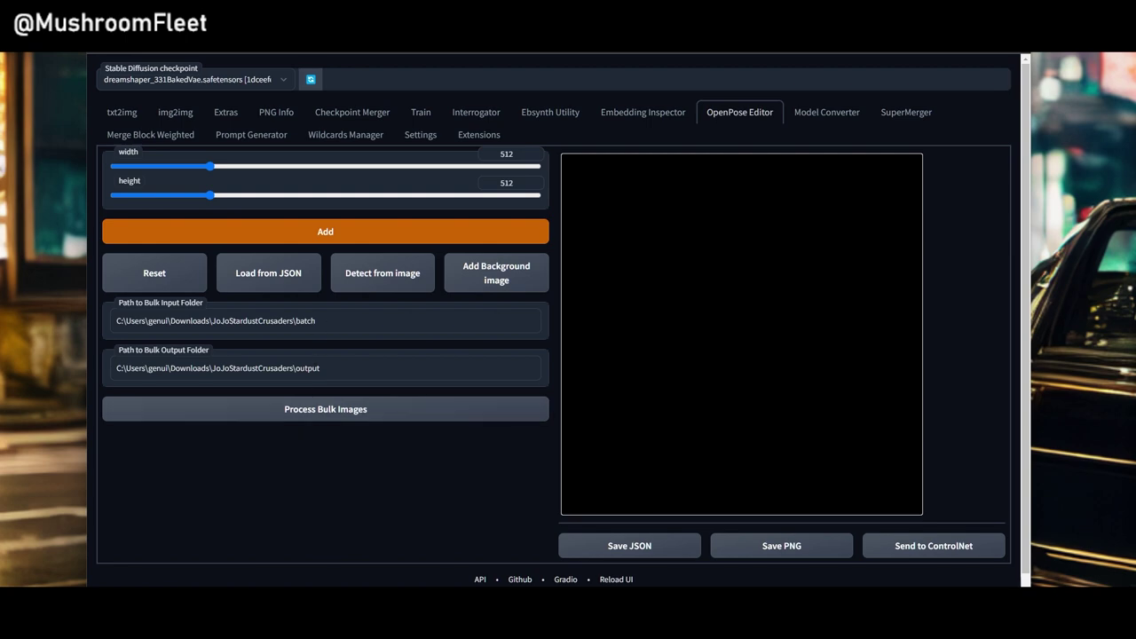
Step: Select jojoV3 (15).pose.json in the JoJoVersion3 folder in File Explorer and move the folder window out of the way
key("alt+Tab")
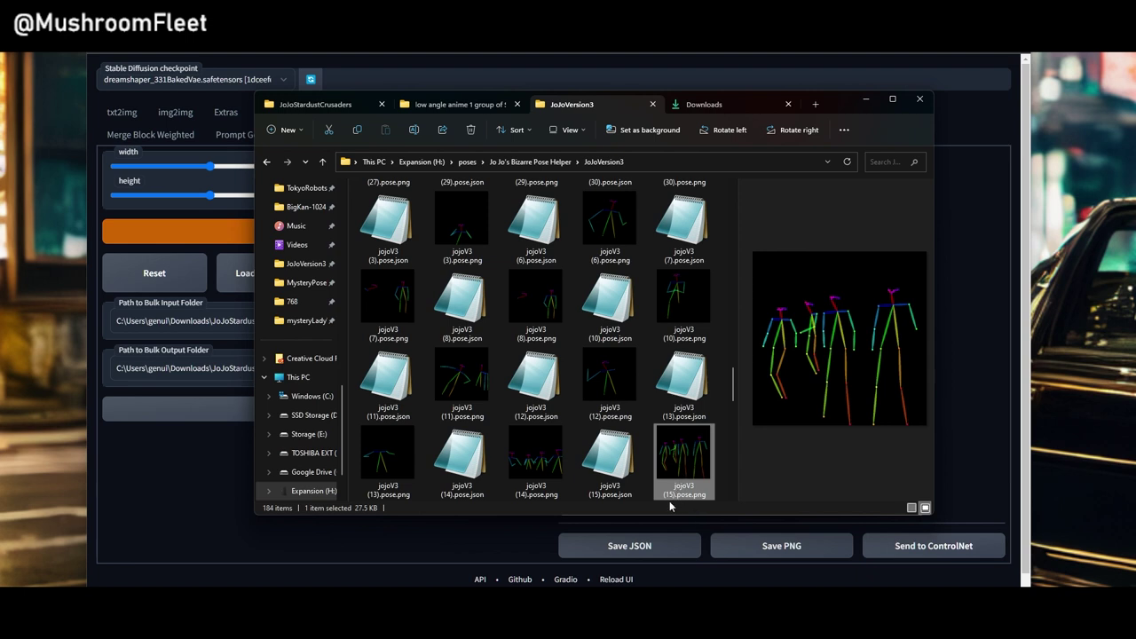
left_click(609, 470)
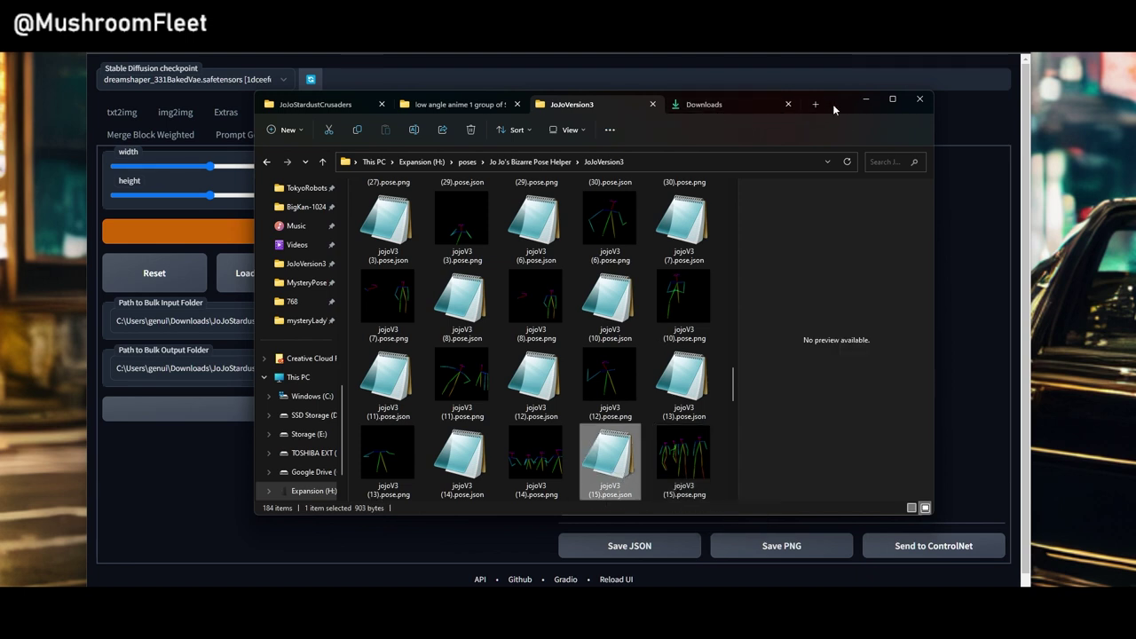
left_click_drag(833, 110, 1135, 104)
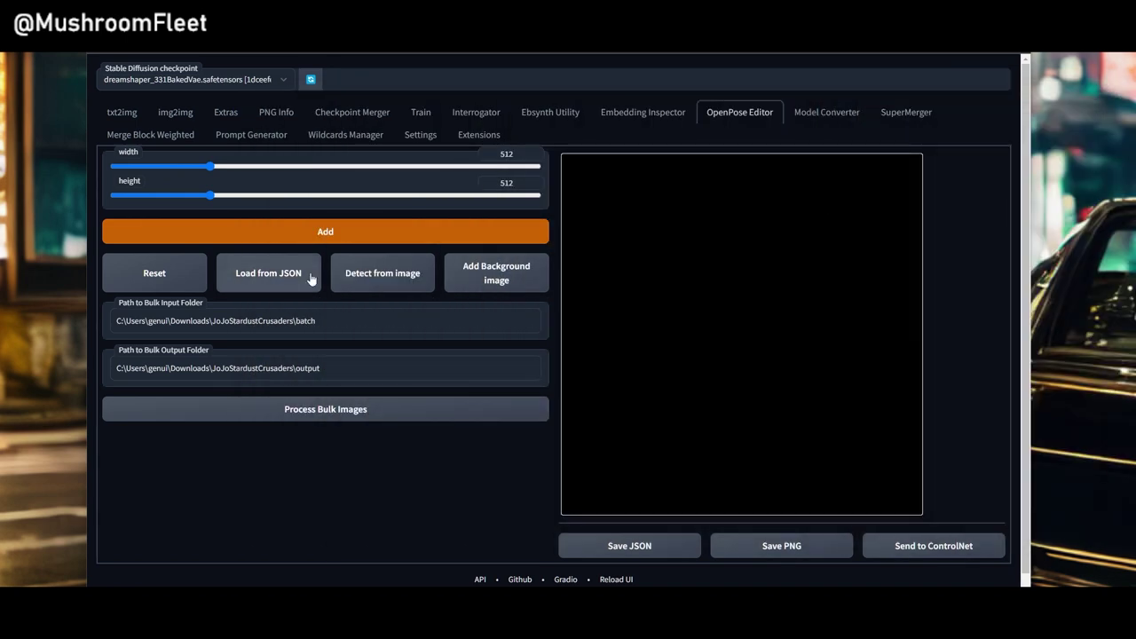
Step: Load jojoV3 (15).pose.json onto the empty OpenPose Editor canvas
left_click(273, 279)
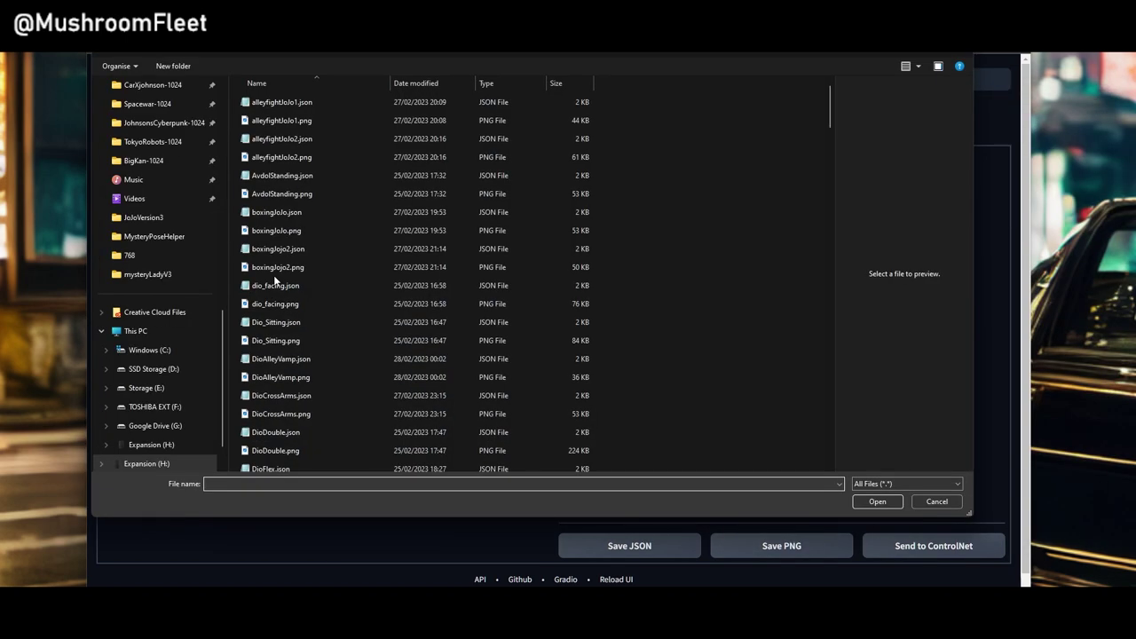
scroll(284, 305, "down", 15)
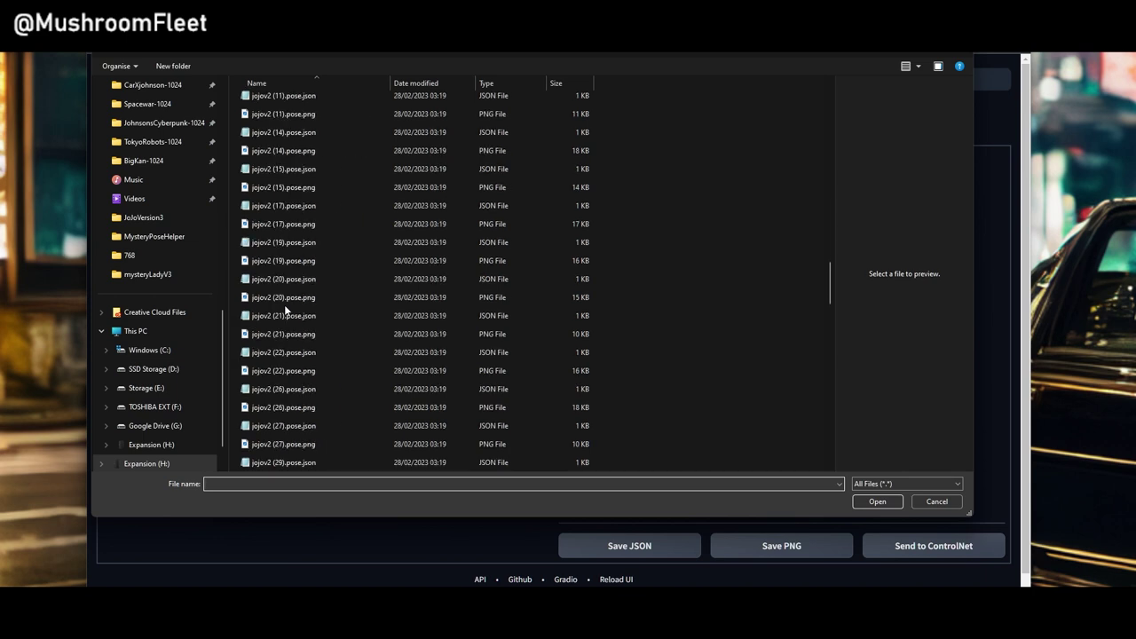
scroll(285, 308, "down", 10)
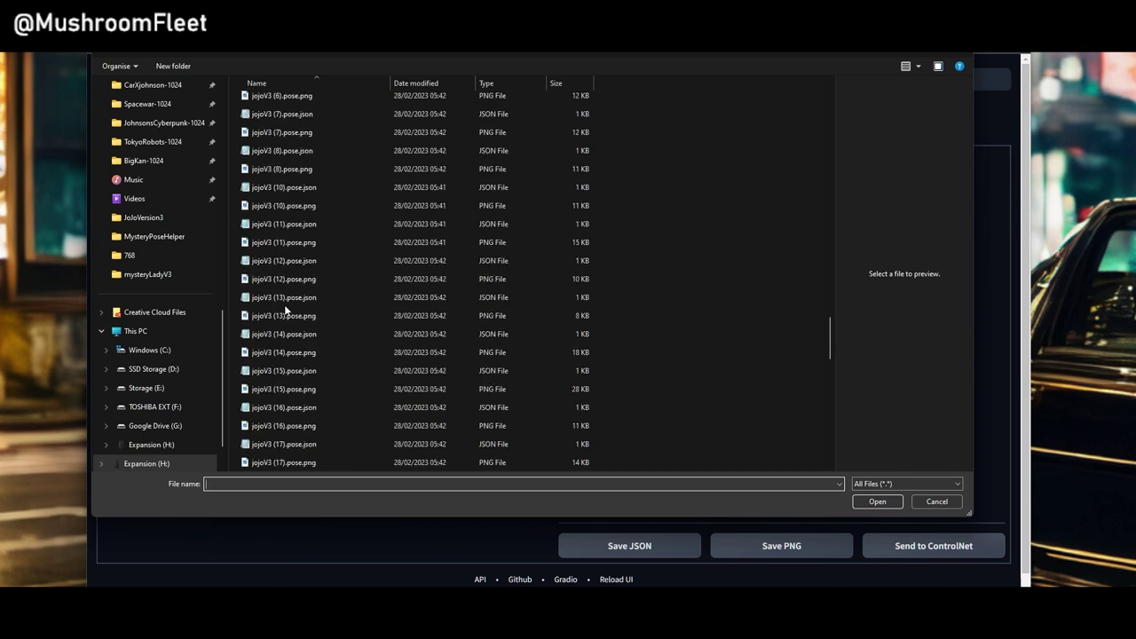
left_click(289, 394)
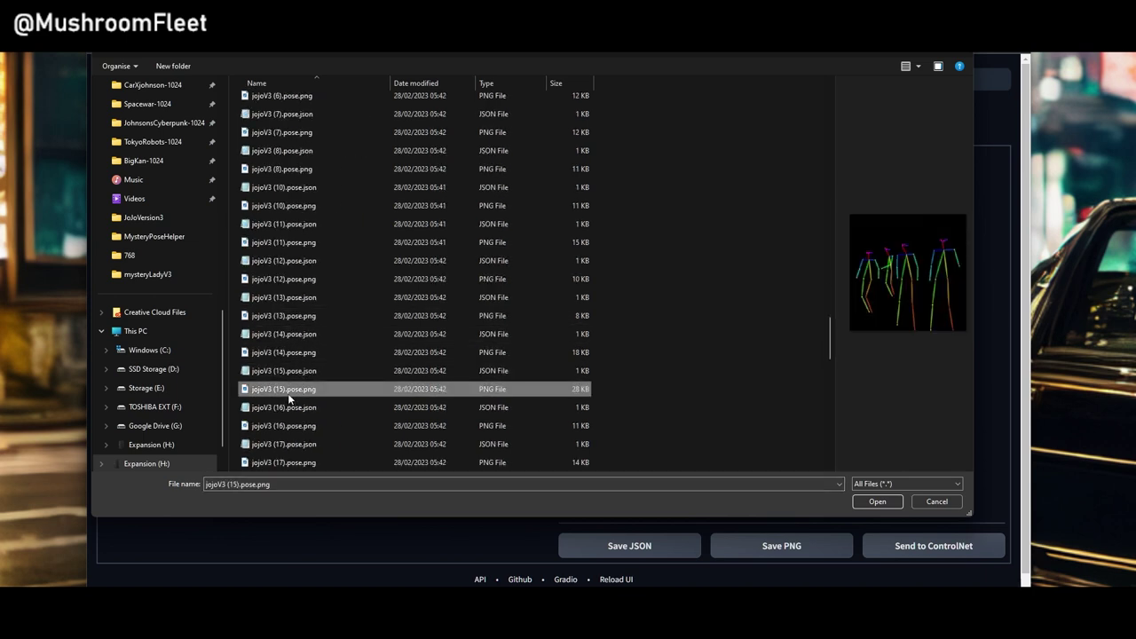
left_click(289, 374)
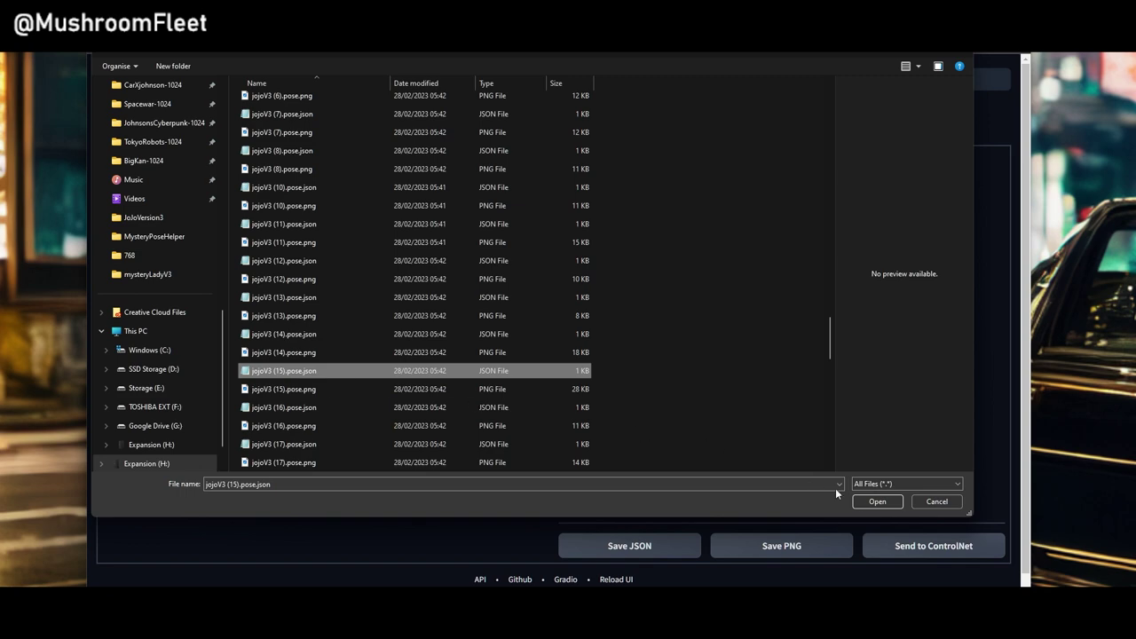
left_click(874, 502)
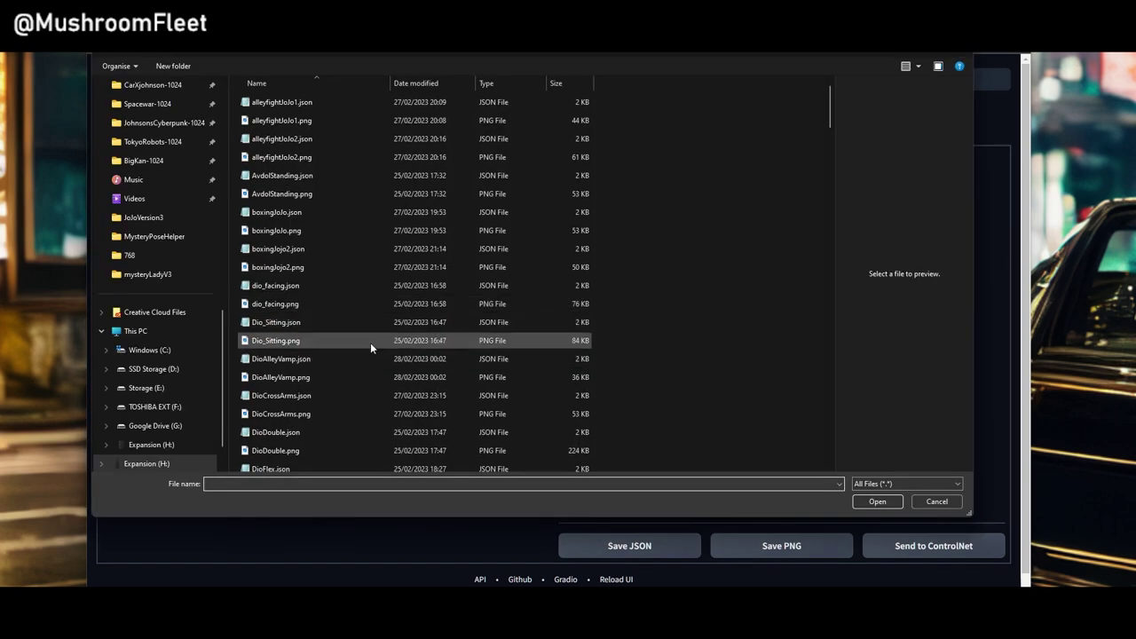
scroll(353, 337, "down", 15)
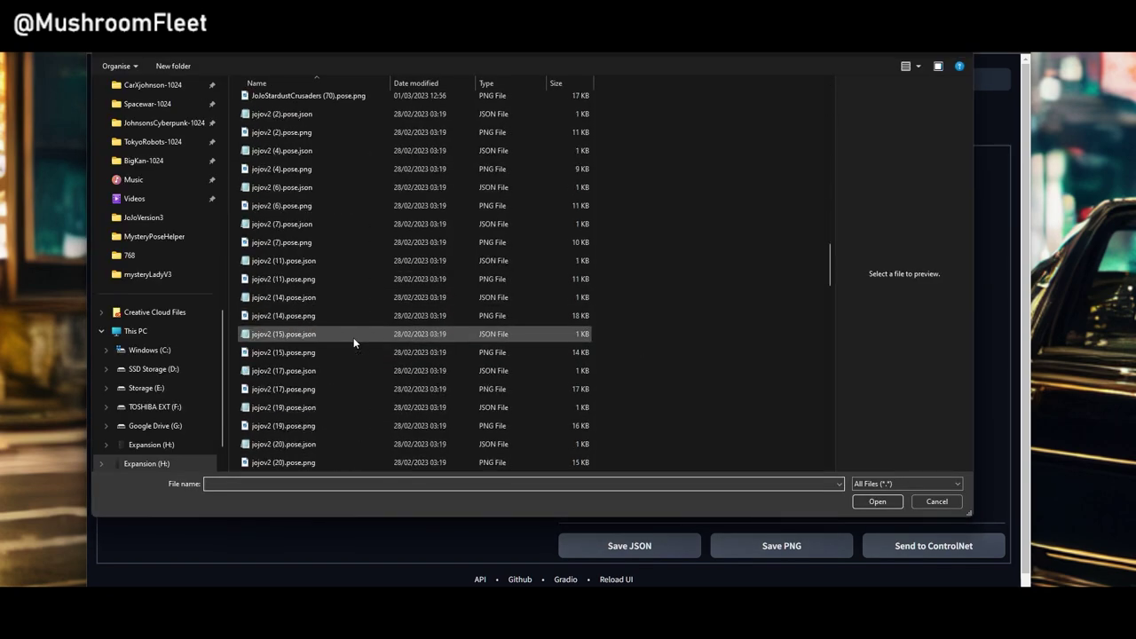
scroll(346, 355, "down", 10)
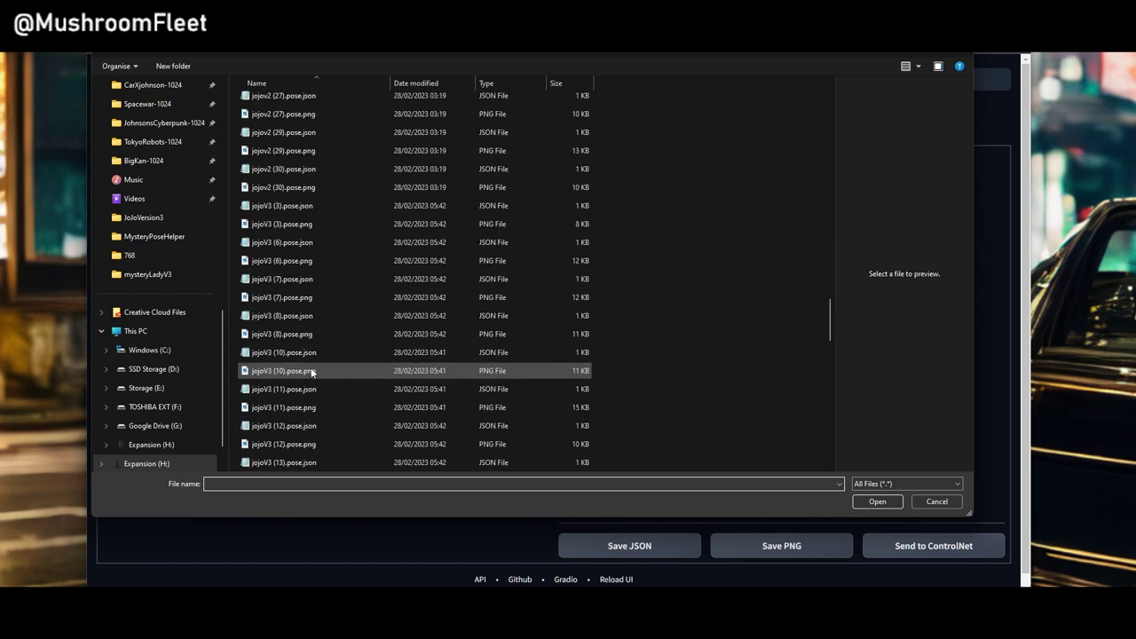
scroll(311, 378, "down", 3)
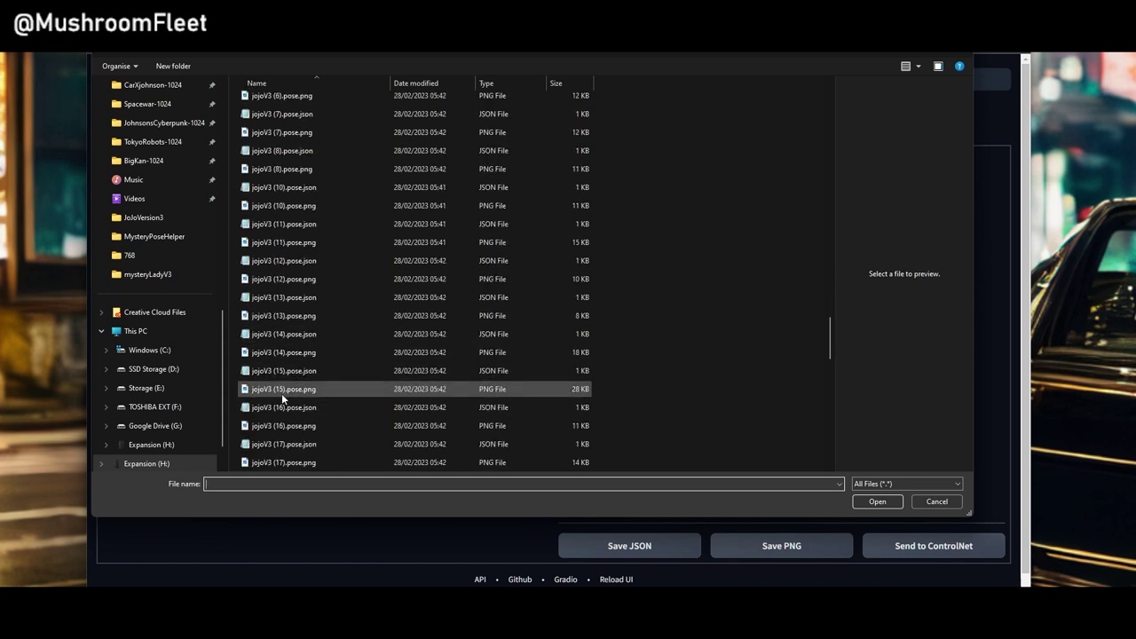
left_click(273, 371)
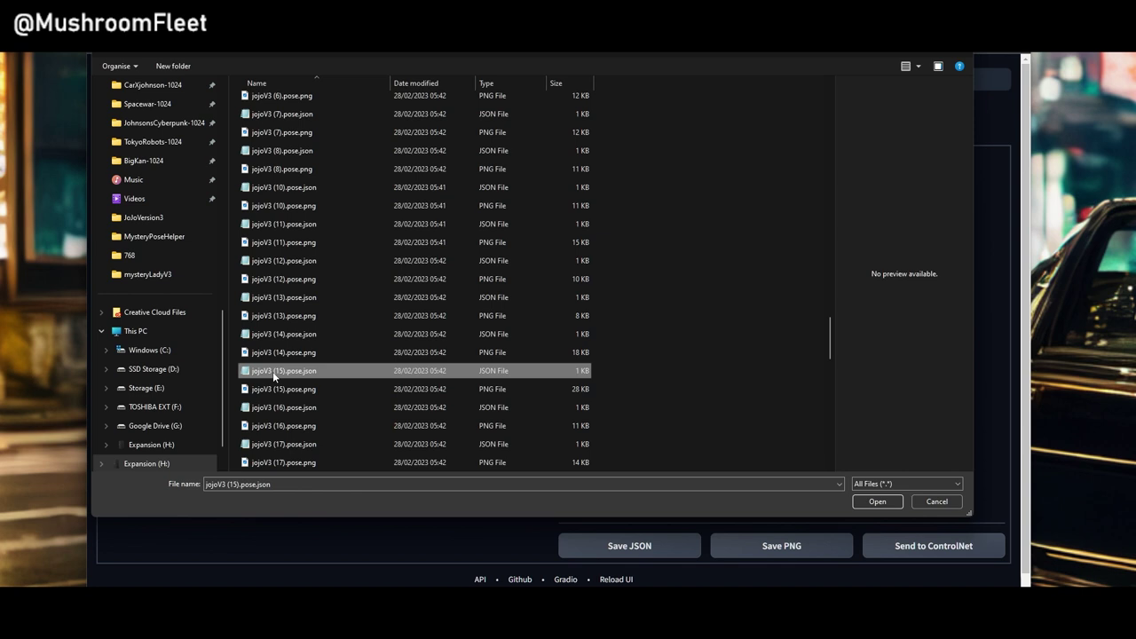
left_click(870, 502)
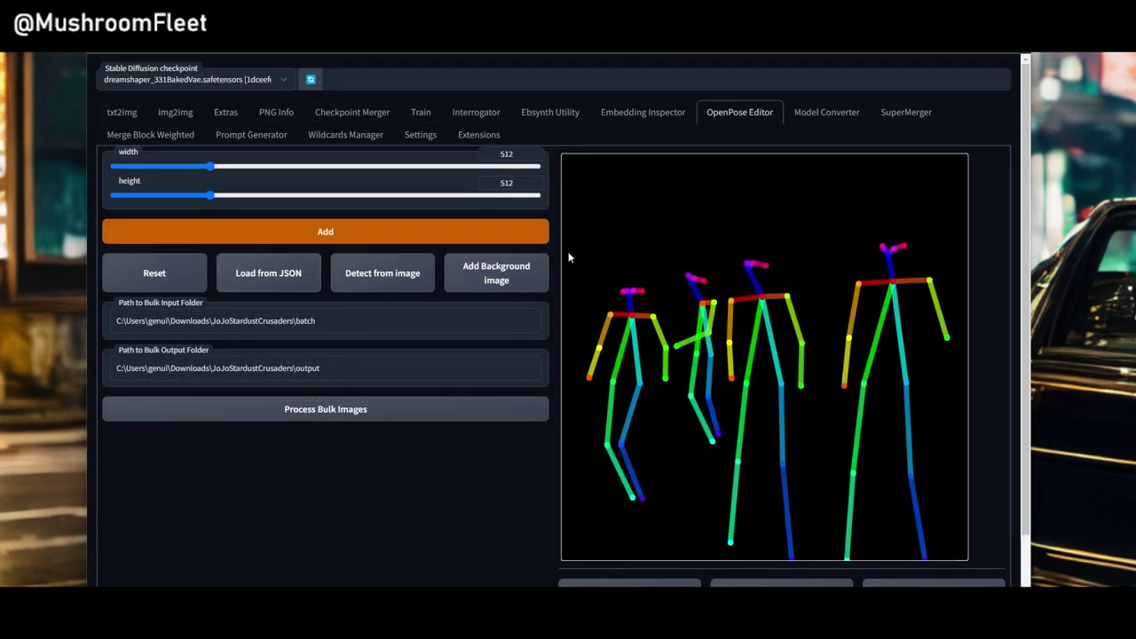
Step: Shrink the leftmost figure to about a third near the canvas's left edge, and move the second figure down-left and shrink it
left_click_drag(571, 263, 670, 520)
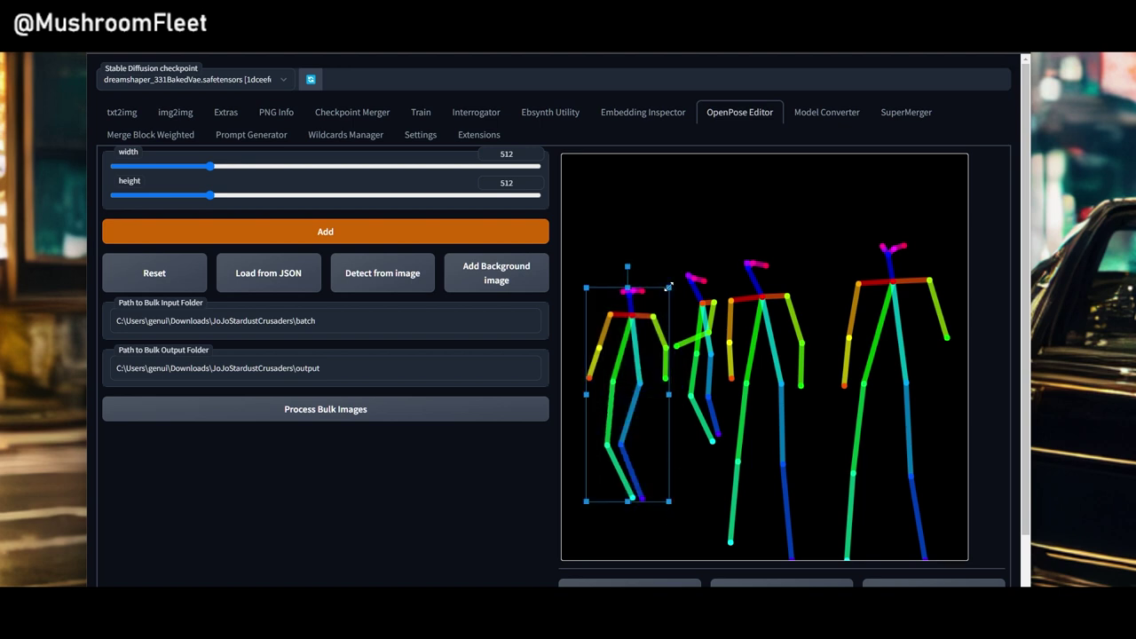
left_click_drag(668, 287, 597, 329)
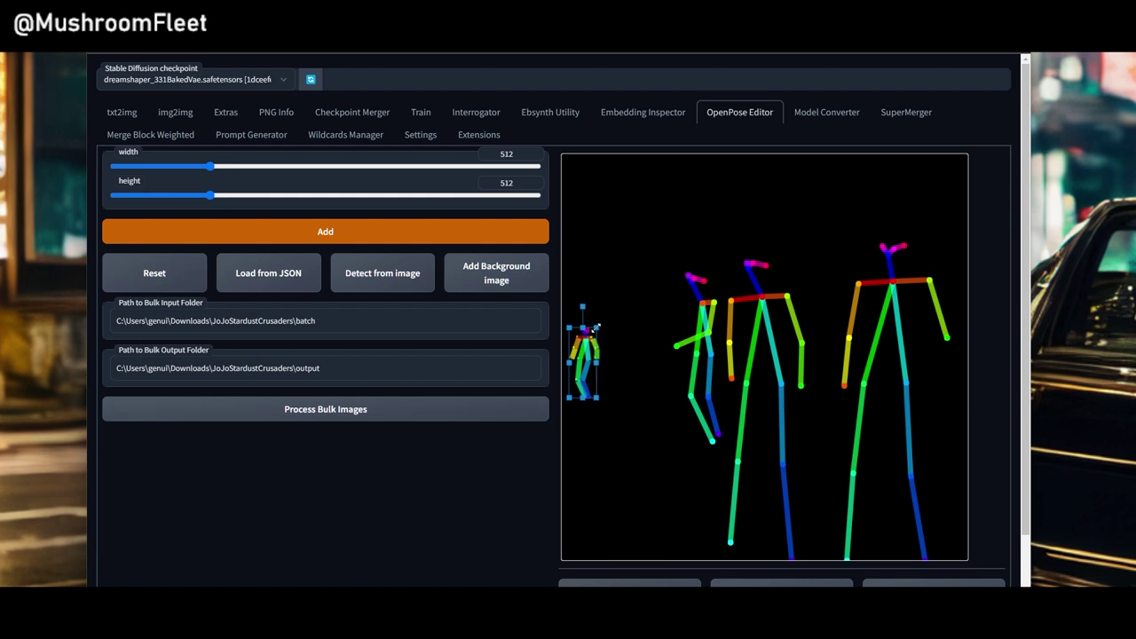
left_click_drag(662, 259, 728, 466)
left_click_drag(716, 345, 656, 391)
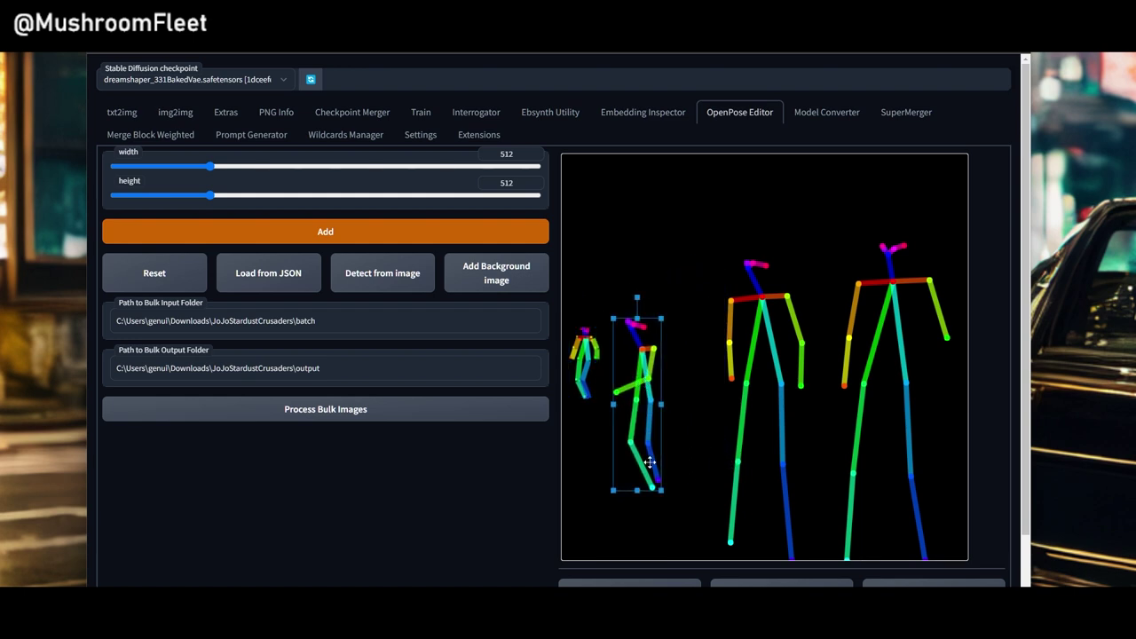
left_click_drag(661, 491, 652, 405)
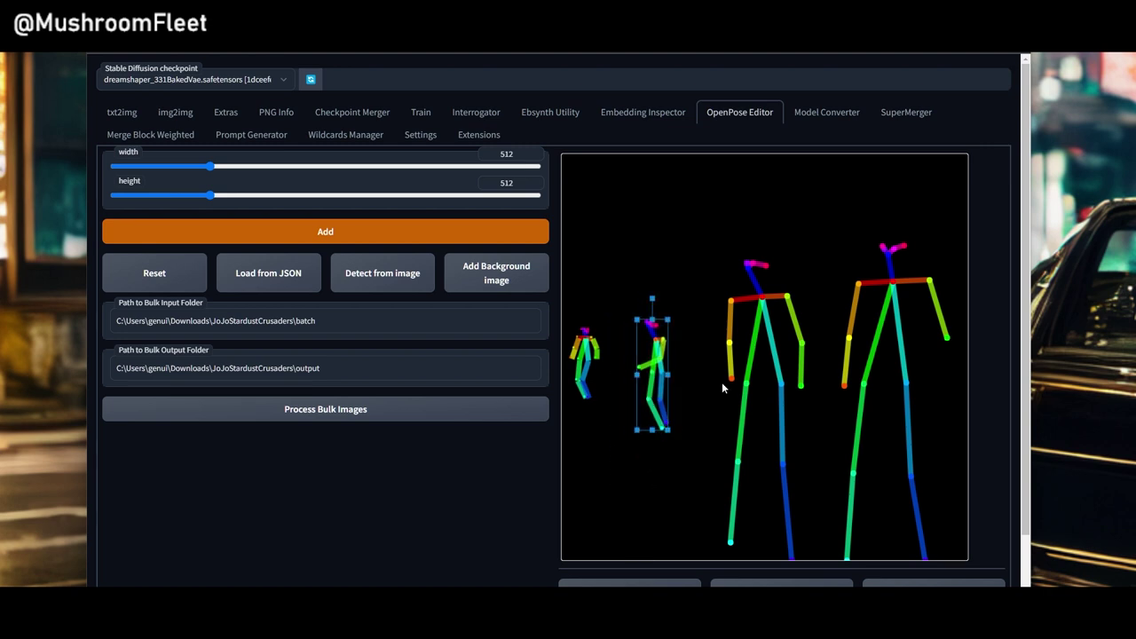
Step: Enlarge the third figure slightly and move it down-left so its lower legs extend beyond the canvas's bottom edge
left_click_drag(715, 251, 820, 561)
left_click_drag(714, 241, 820, 561)
left_click_drag(726, 258, 688, 227)
left_click_drag(756, 325, 749, 421)
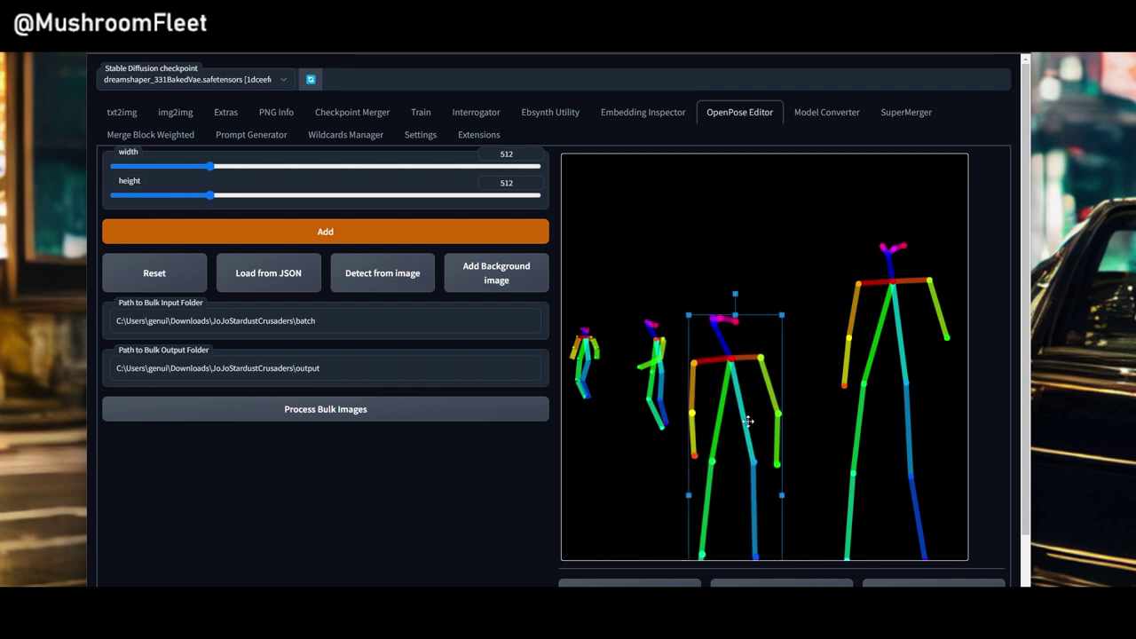
Step: Shrink the rightmost figure and move it up-left so its whole body fits inside the canvas
left_click_drag(818, 227, 961, 557)
left_click_drag(840, 240, 844, 252)
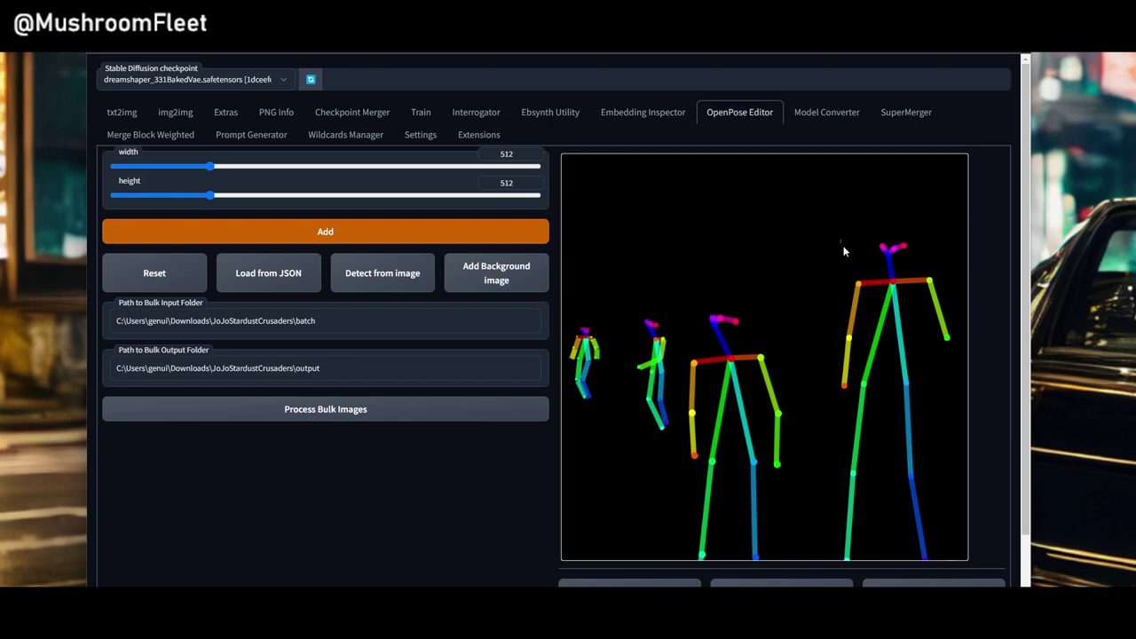
left_click_drag(820, 215, 958, 561)
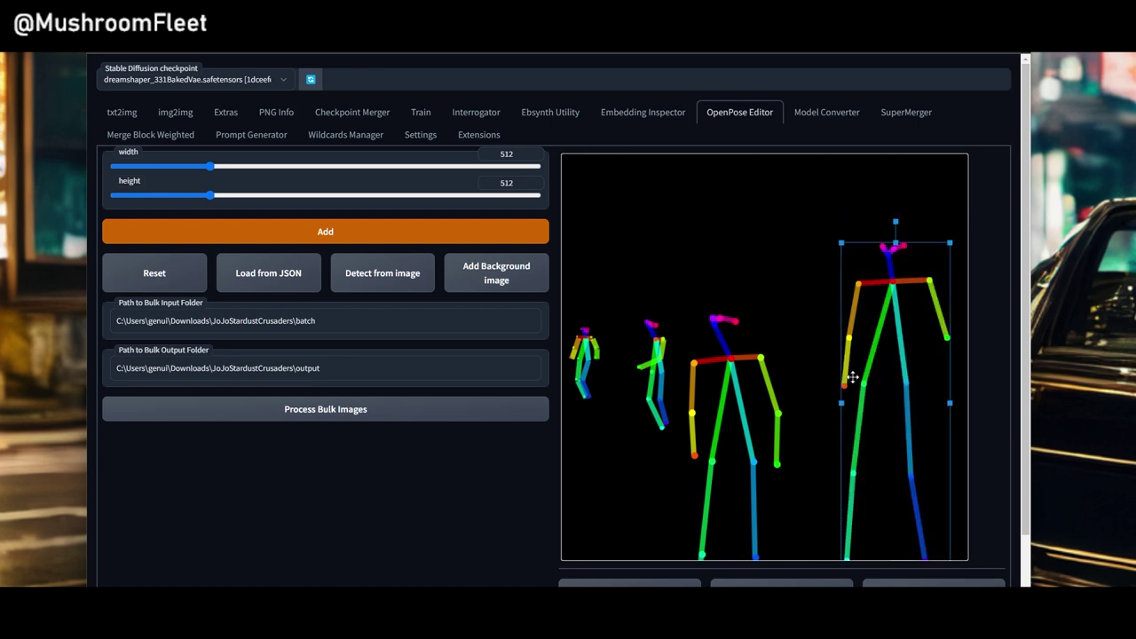
left_click_drag(842, 241, 828, 356)
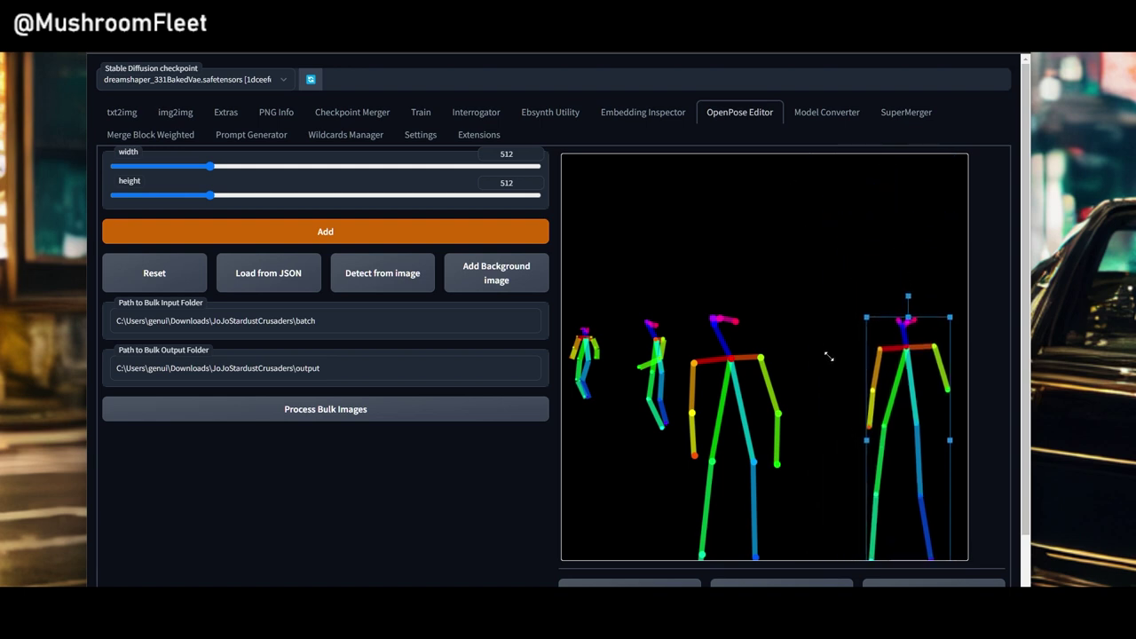
left_click_drag(904, 418, 876, 389)
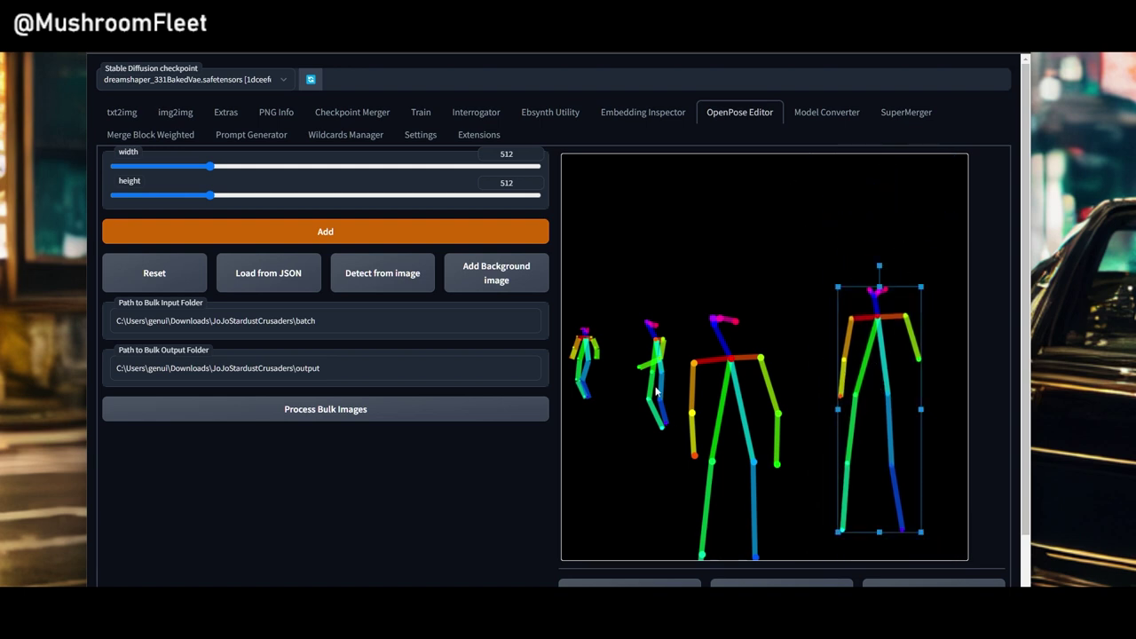
Step: Enlarge the third figure further and shift it slightly right, keeping its lower legs cut off by the canvas edge
left_click(733, 379)
left_click_drag(683, 298, 793, 571)
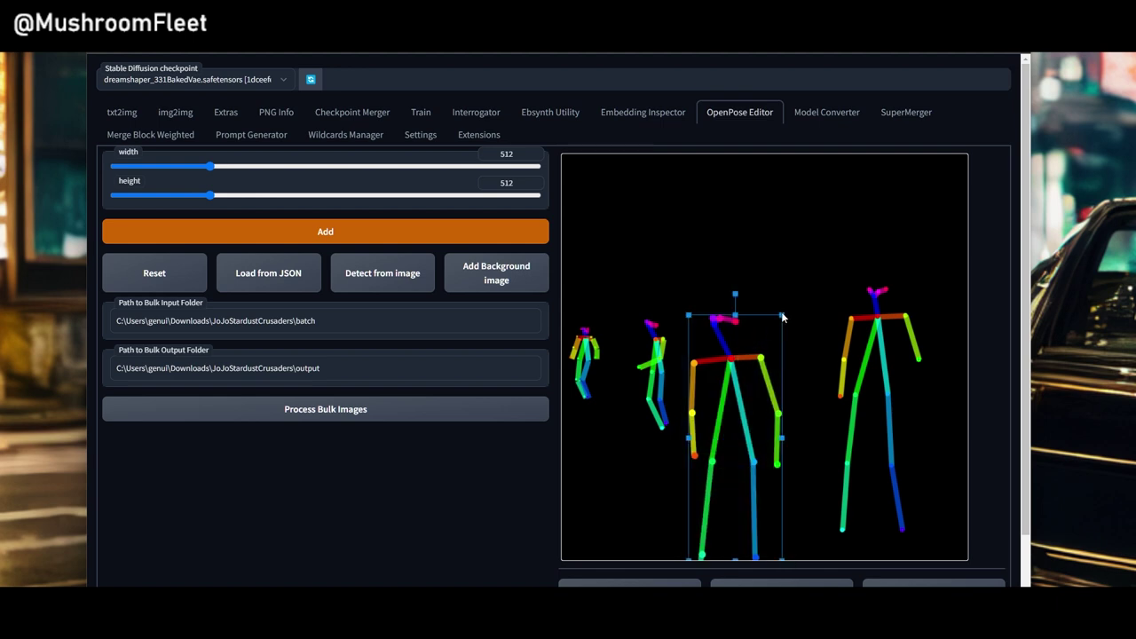
left_click_drag(782, 316, 802, 291)
left_click_drag(752, 383, 757, 392)
left_click_drag(807, 300, 811, 281)
left_click_drag(773, 363, 773, 378)
left_click(679, 484)
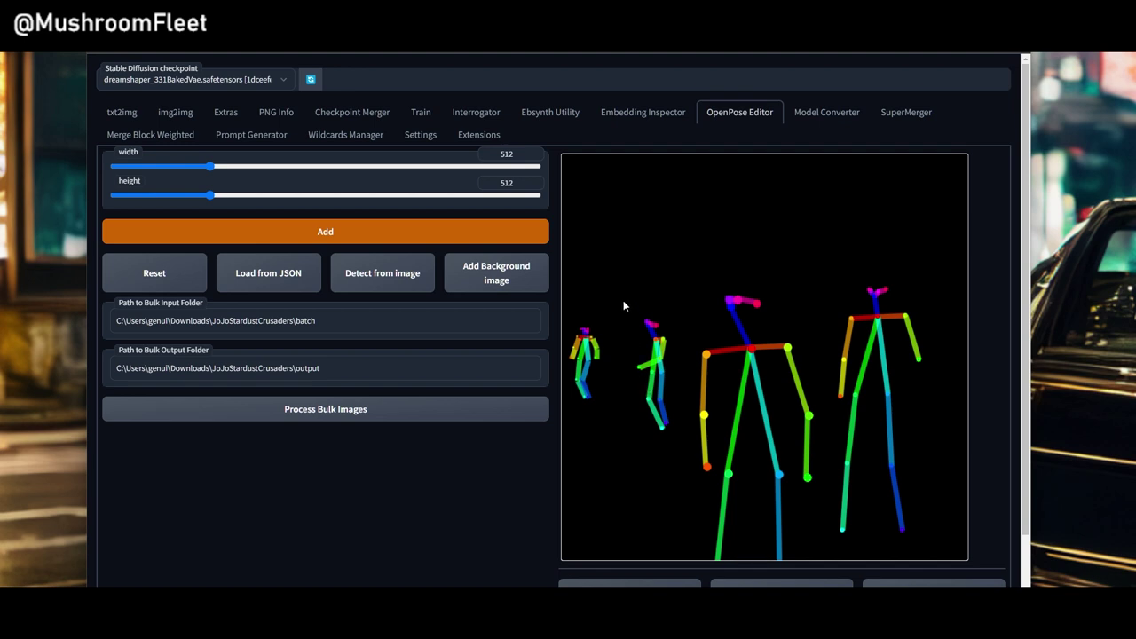
Step: Nudge the second figure slightly down-left and reduce the rightmost figure's size a little from its lower-left corner
left_click_drag(623, 302, 684, 464)
left_click_drag(657, 402, 644, 393)
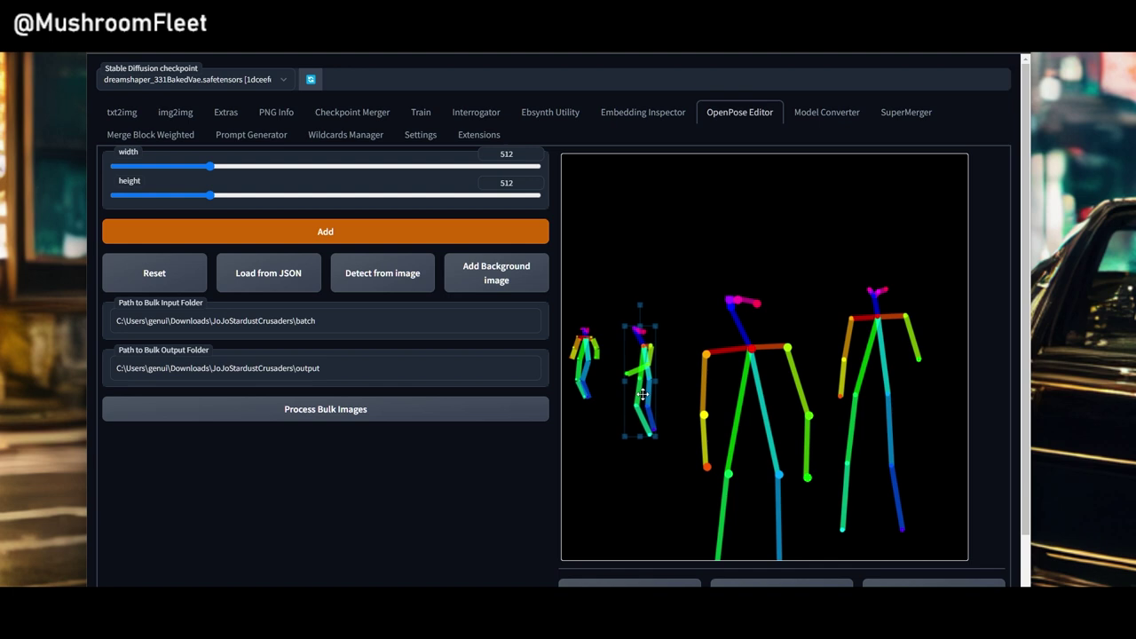
left_click(815, 302)
left_click_drag(819, 265, 937, 568)
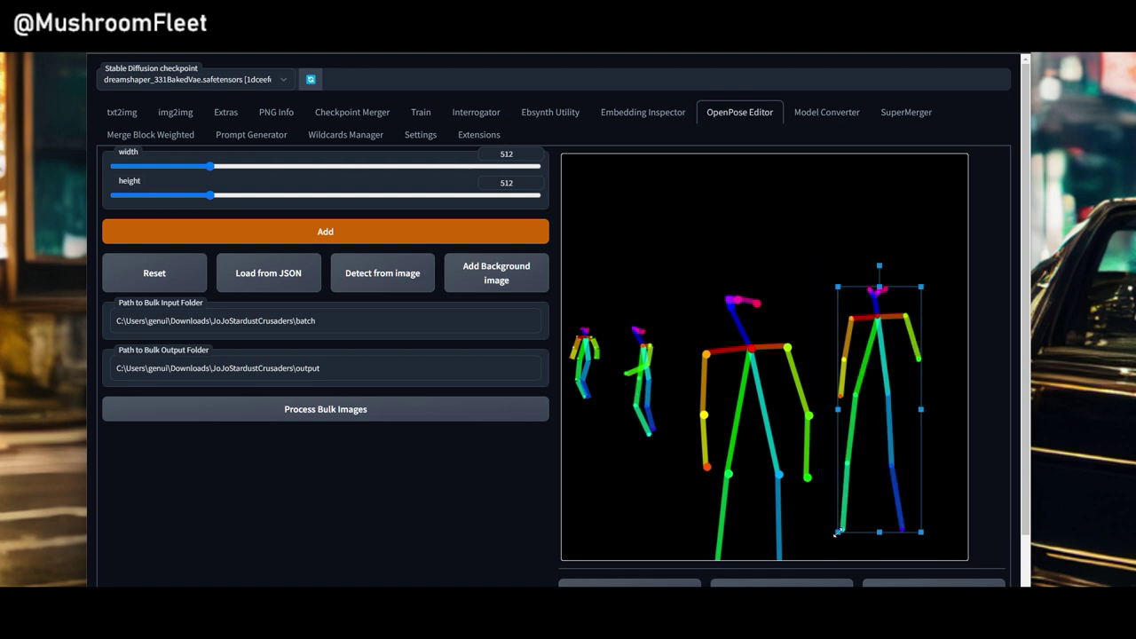
left_click_drag(835, 533, 839, 529)
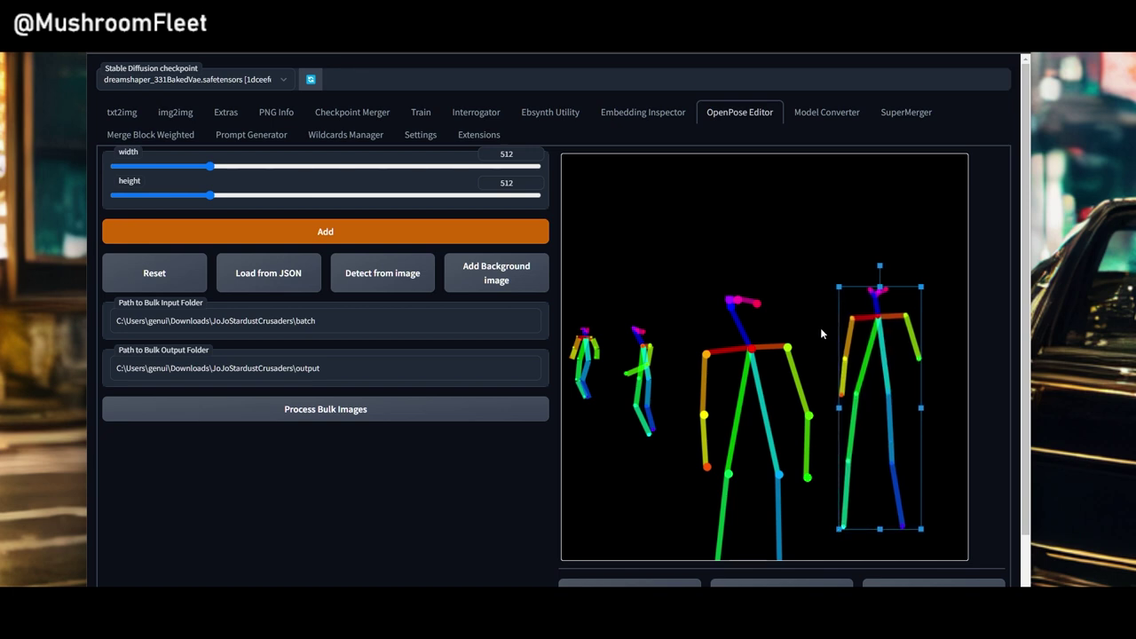
Step: Try placing the second figure from the left higher on the canvas and undo the move
left_click_drag(618, 324, 688, 468)
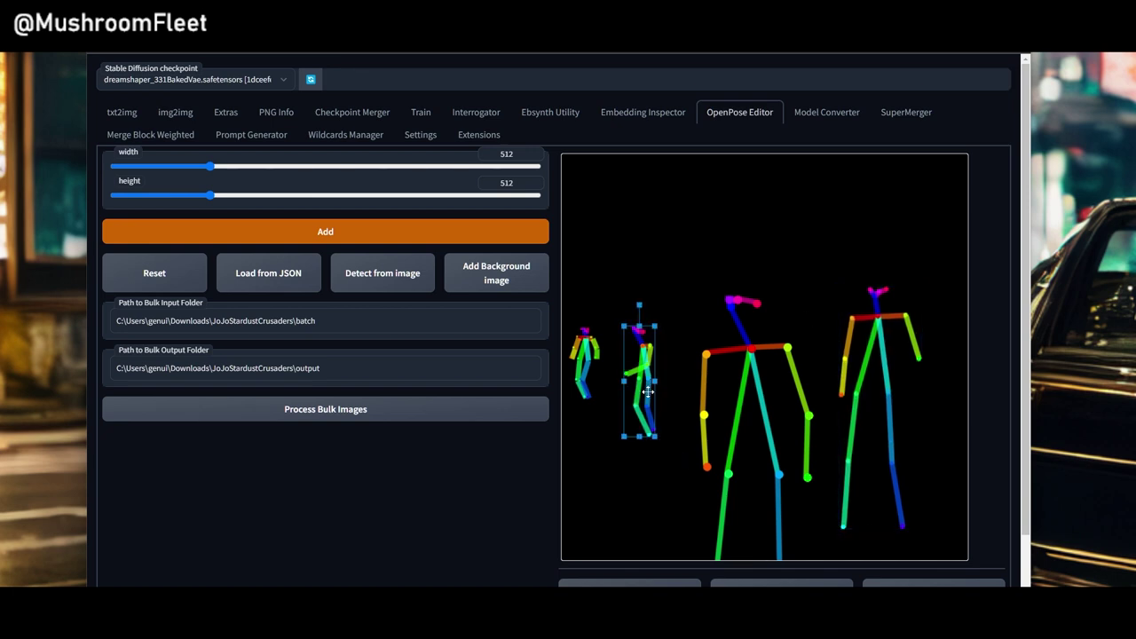
left_click_drag(644, 391, 643, 331)
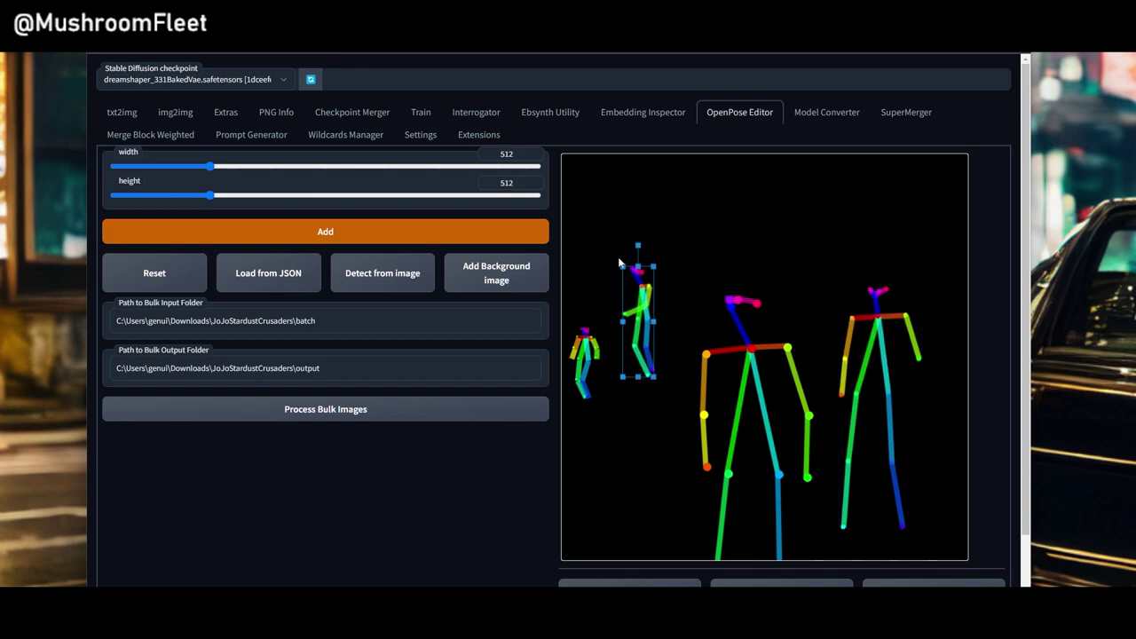
key("ctrl+z")
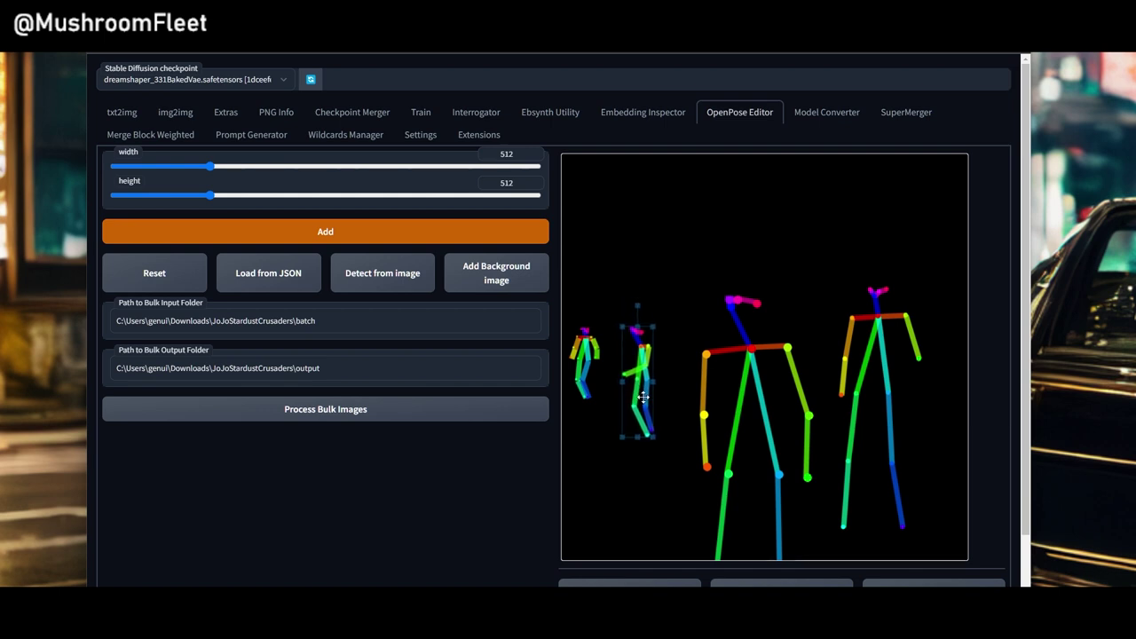
Step: Shrink and raise the leftmost figure, and move the second figure slightly up-left to suggest greater distance behind the large figures
left_click_drag(567, 316, 625, 430)
left_click_drag(582, 357, 661, 399)
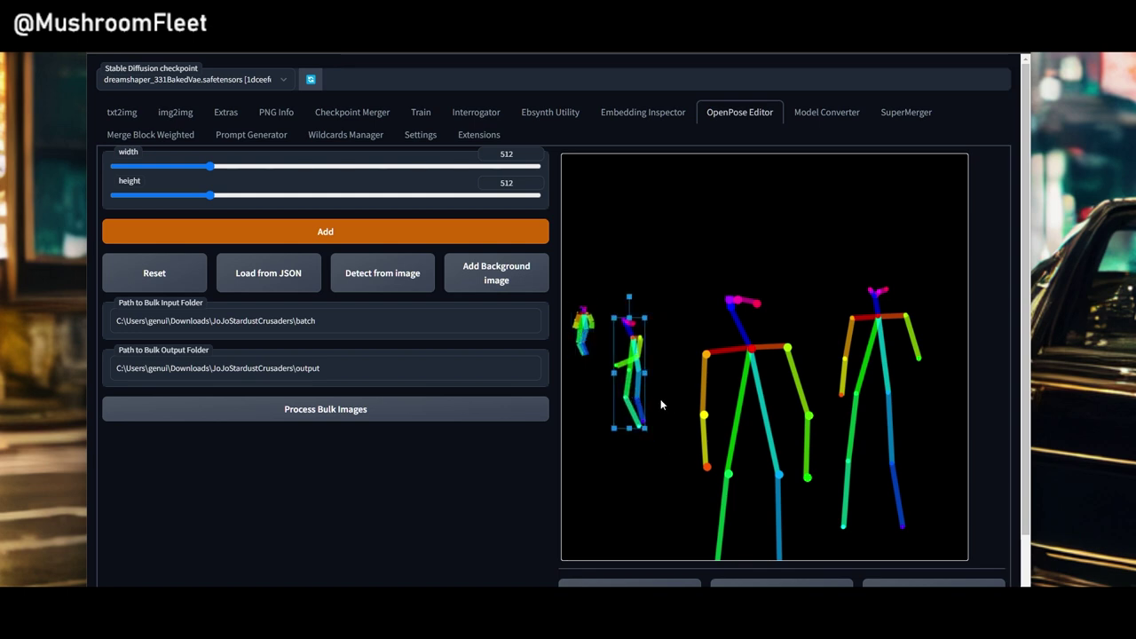
left_click(660, 399)
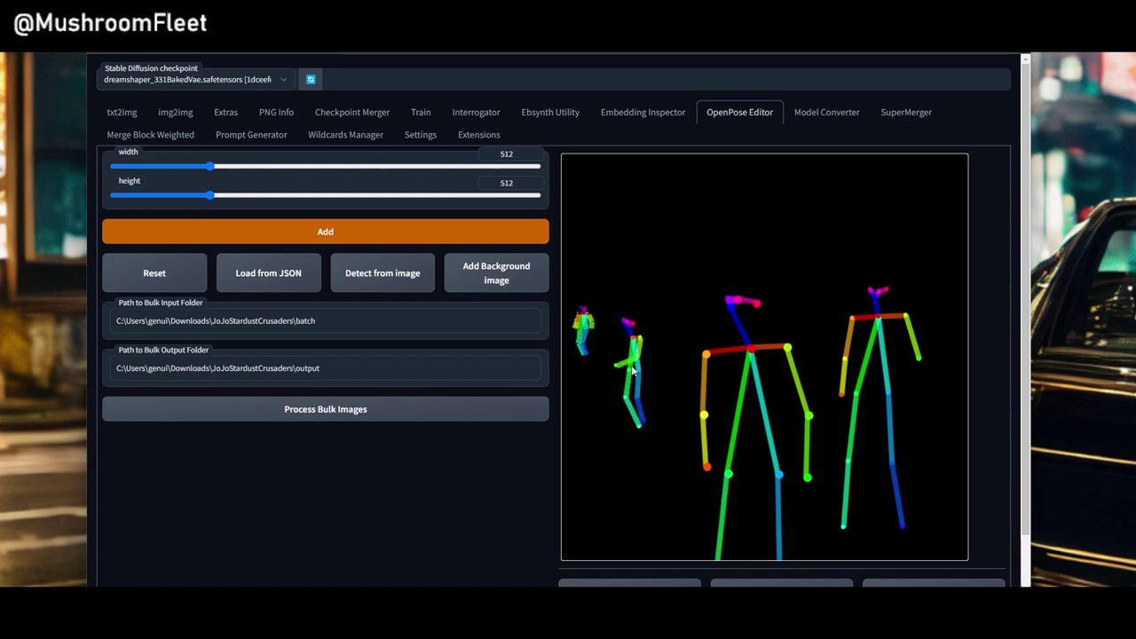
left_click_drag(610, 305, 639, 412)
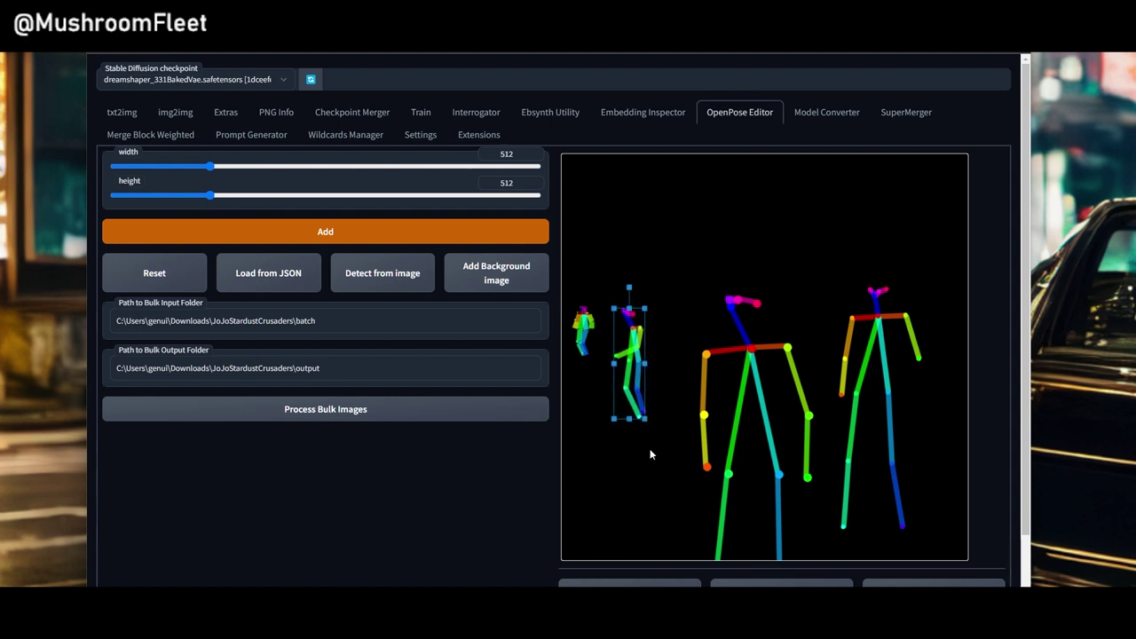
left_click(639, 433)
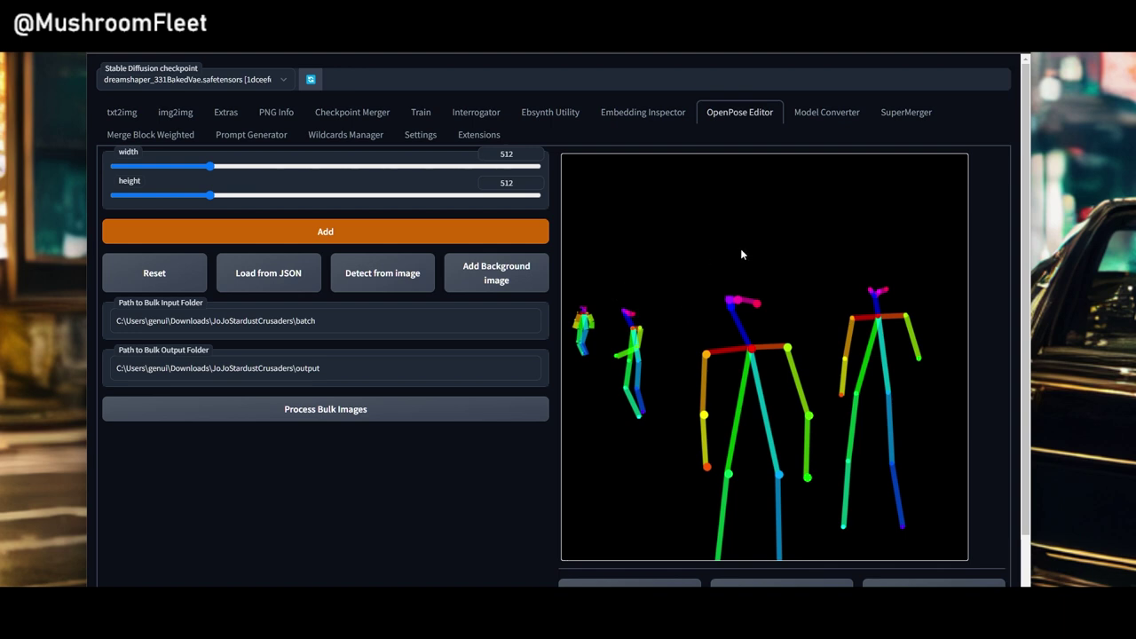
Step: Save the rearranged four-figure pose as a PNG image
scroll(744, 248, "down", 1)
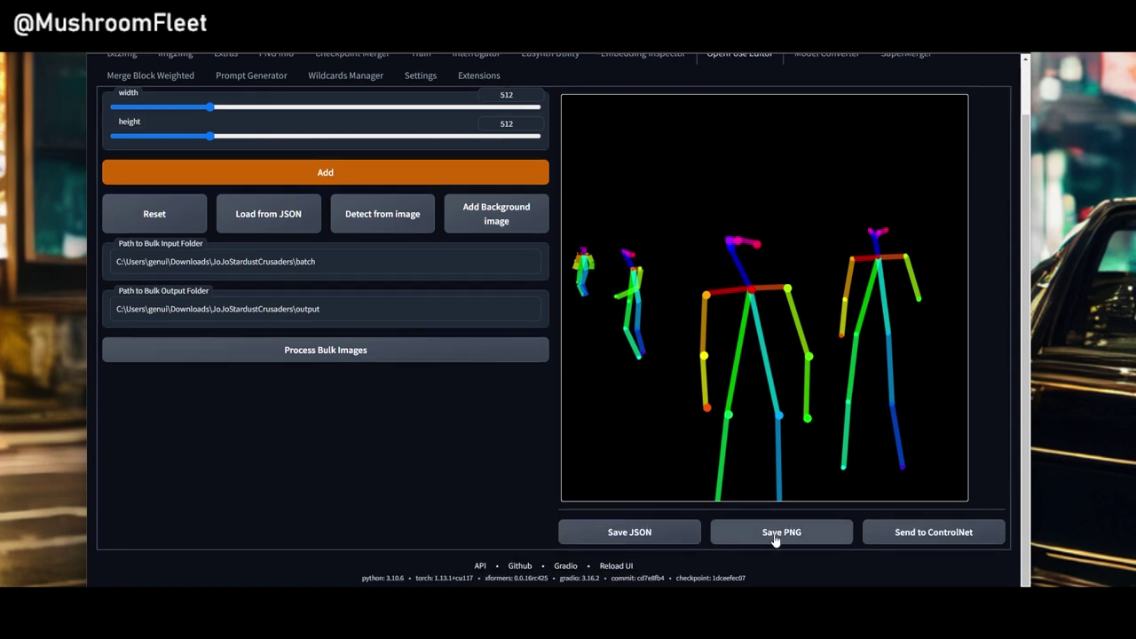
left_click(775, 538)
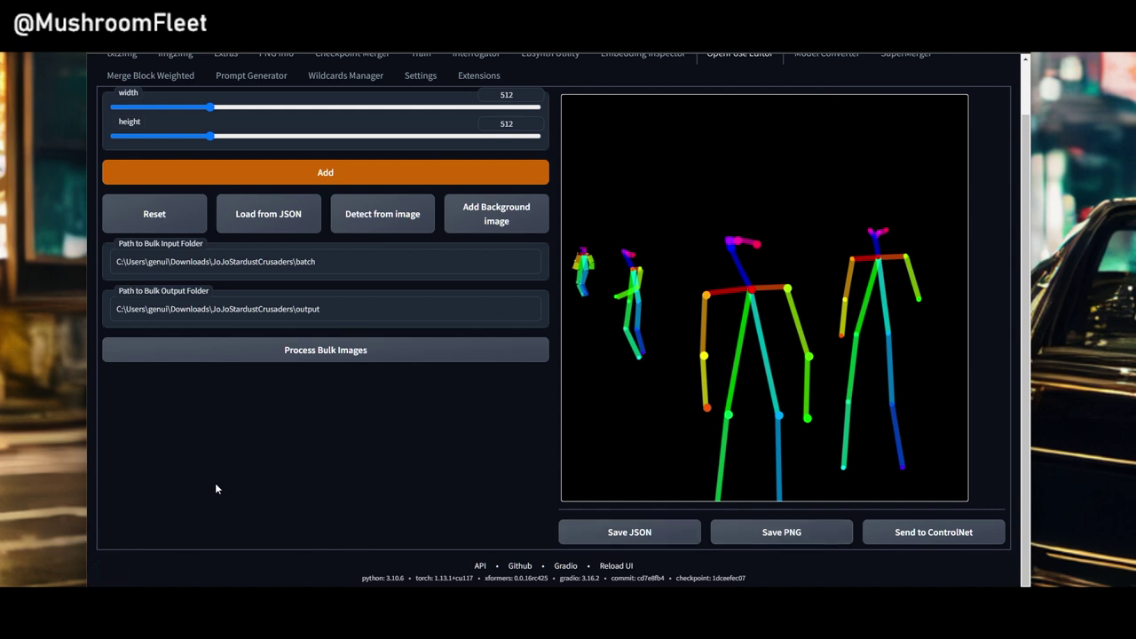
scroll(328, 432, "up", 1)
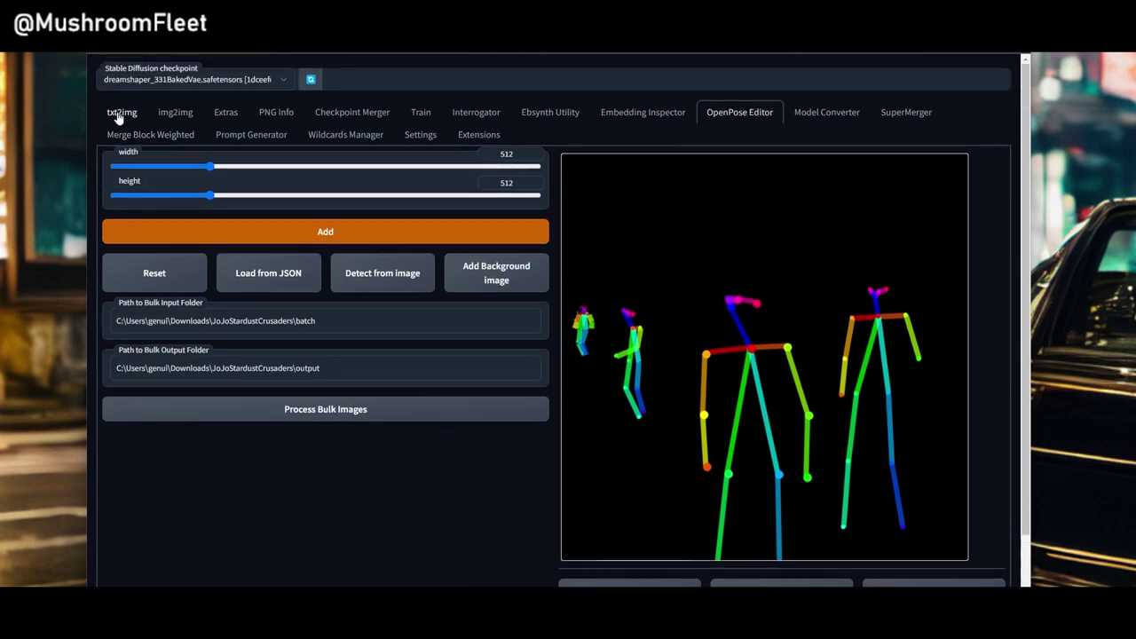
Step: In txt2img, change "soldier" to "soldiers" in the positive prompt and set the seed to -1
left_click(119, 114)
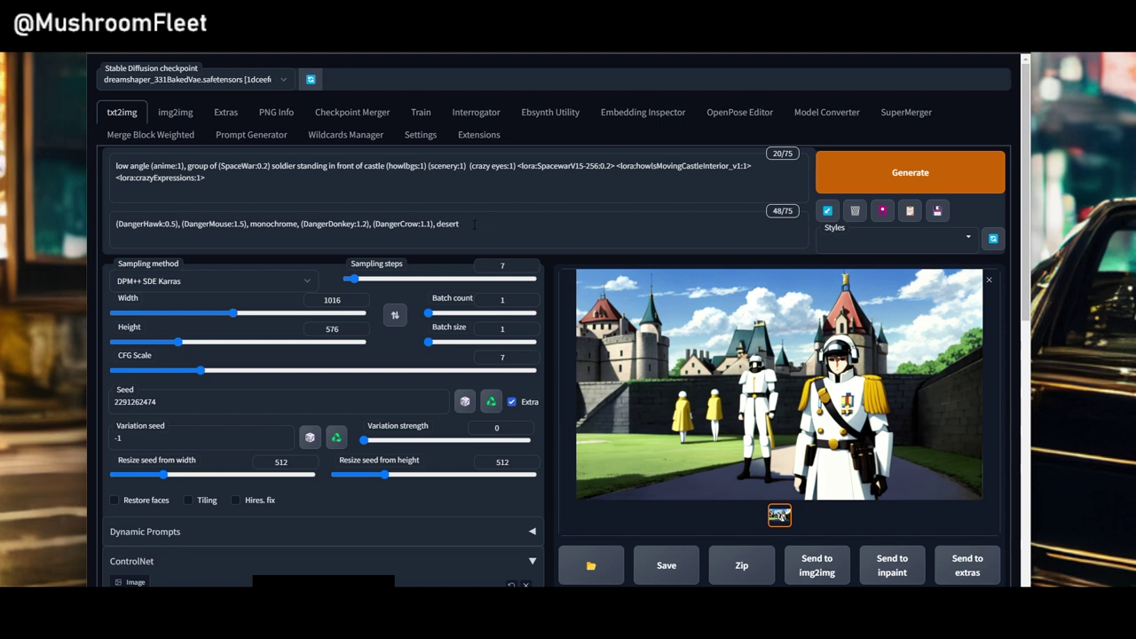
left_click_drag(457, 224, 112, 223)
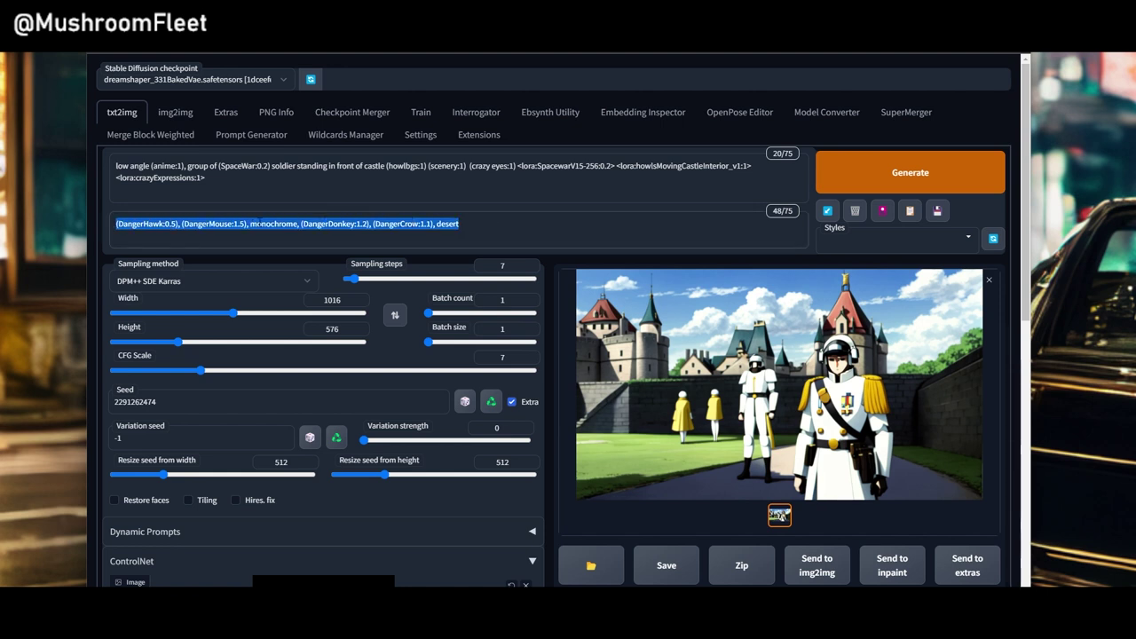
left_click(675, 191)
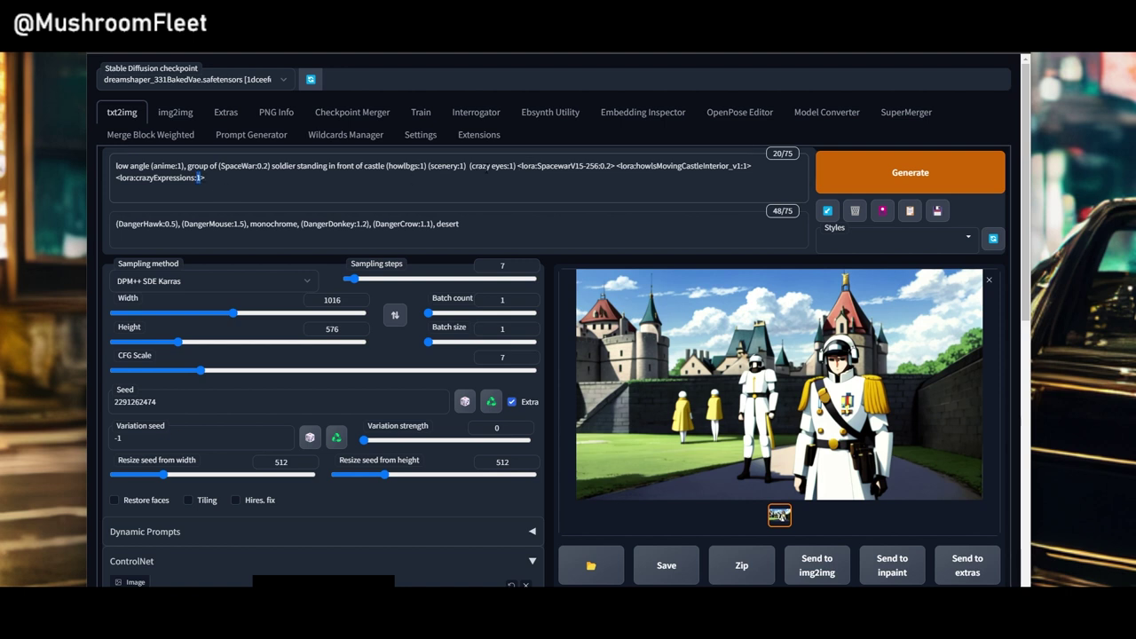
left_click_drag(522, 166, 612, 166)
left_click(622, 167)
left_click(299, 167)
type("s")
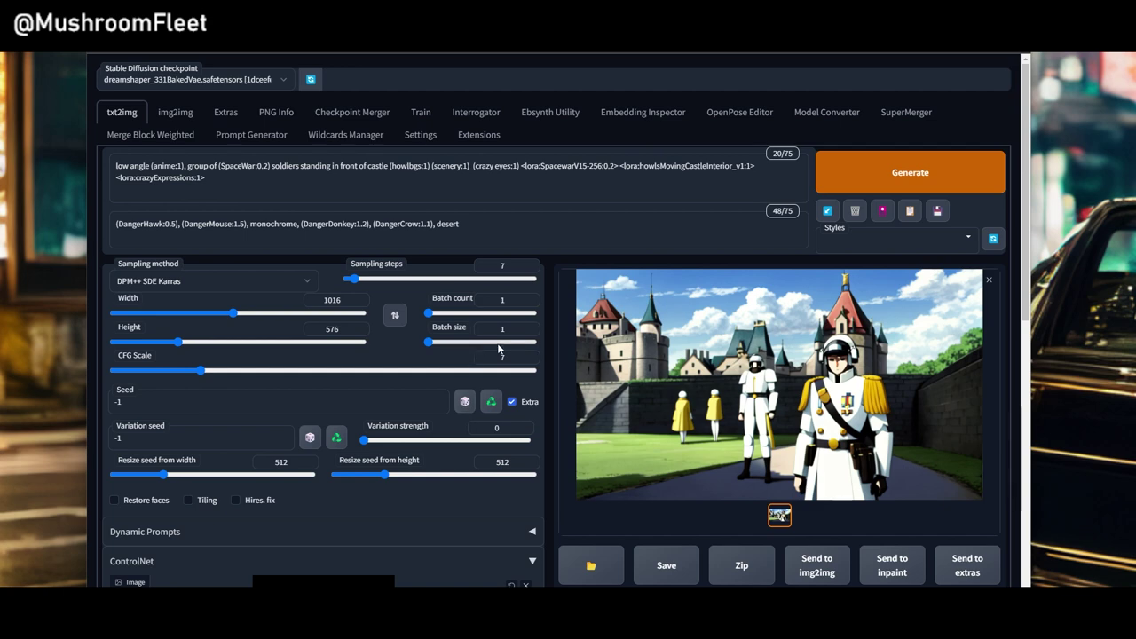
Step: Check the four-figure pose loaded in ControlNet and generate a new castle image with the updated prompt
scroll(459, 446, "down", 3)
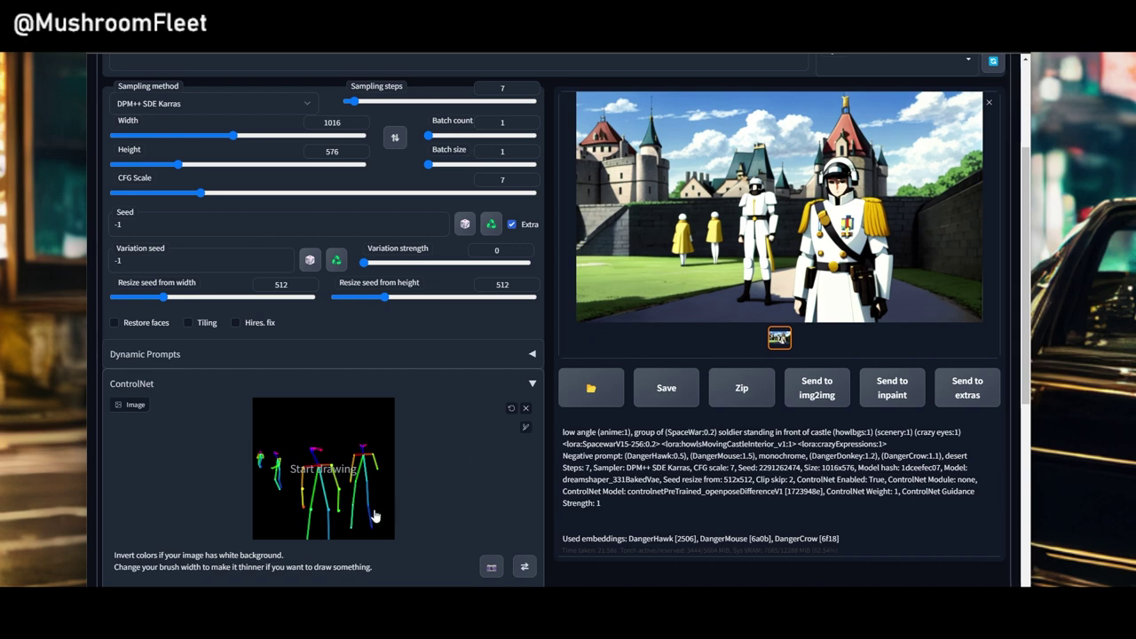
scroll(484, 482, "up", 2)
scroll(485, 482, "up", 4)
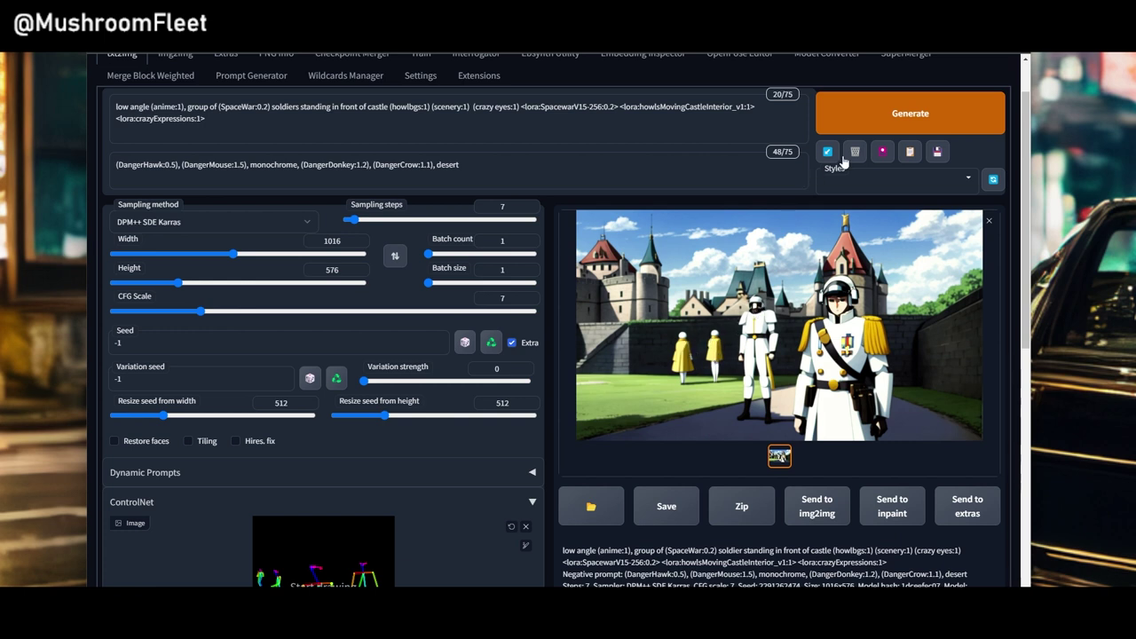
left_click(883, 129)
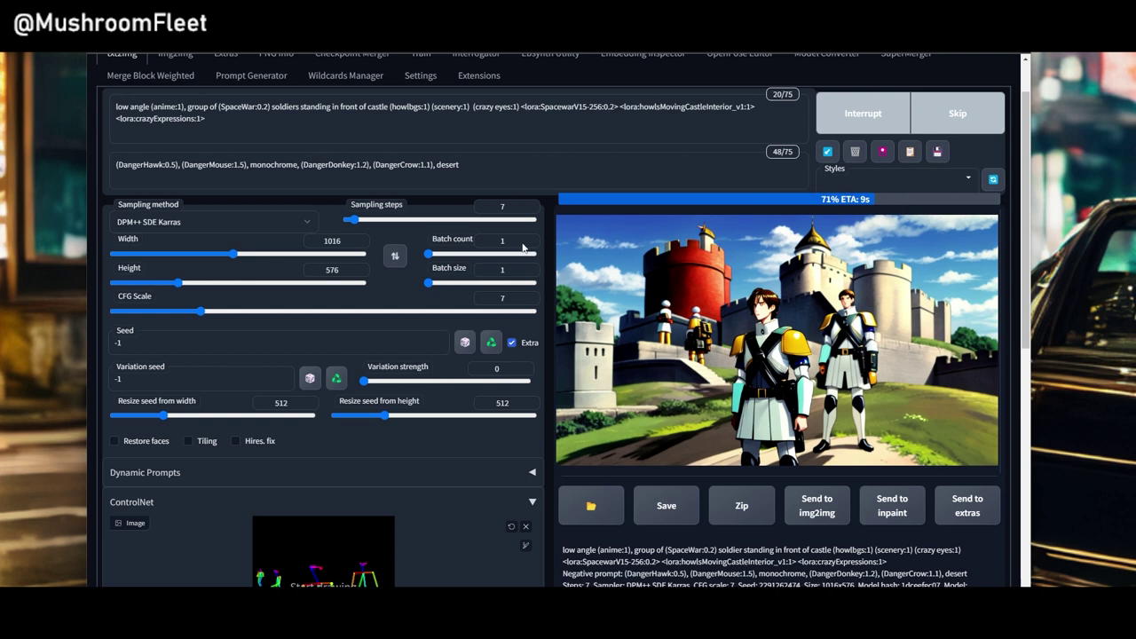
Step: Review the generated soldiers image and its generation details, view it enlarged, and close the preview
scroll(649, 282, "down", 2)
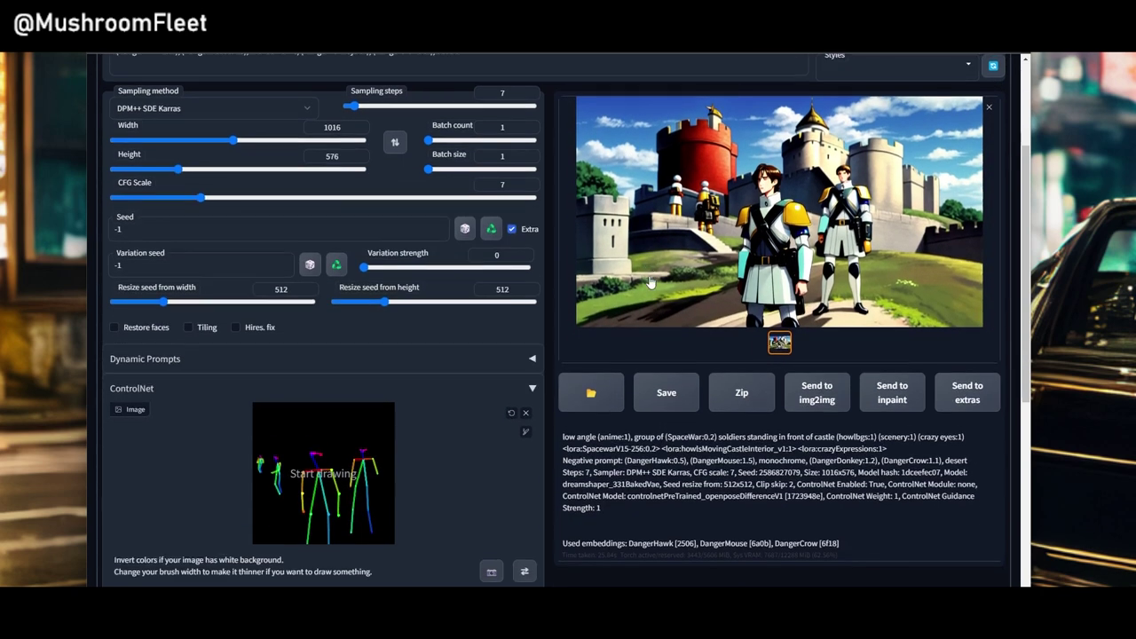
scroll(666, 513, "up", 1)
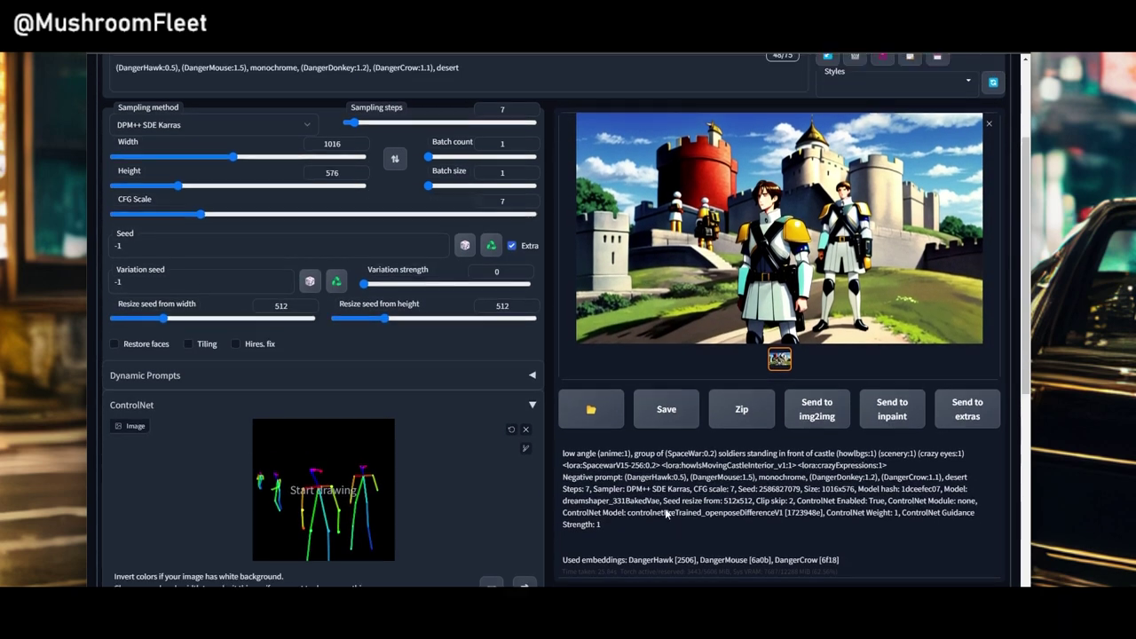
scroll(666, 513, "up", 2)
left_click(792, 293)
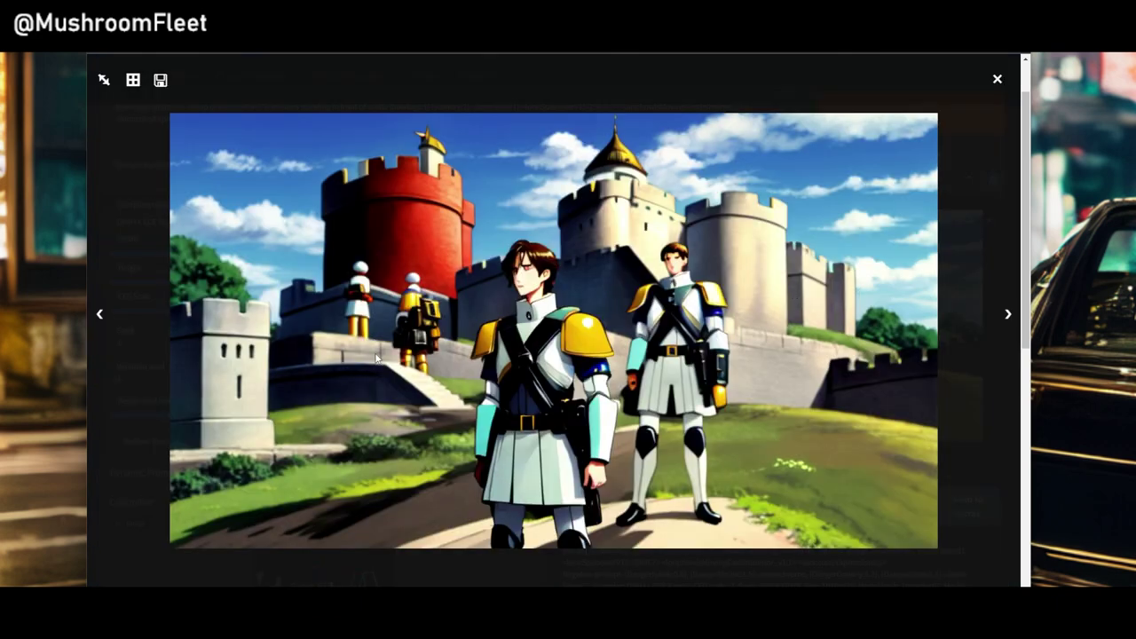
left_click(959, 276)
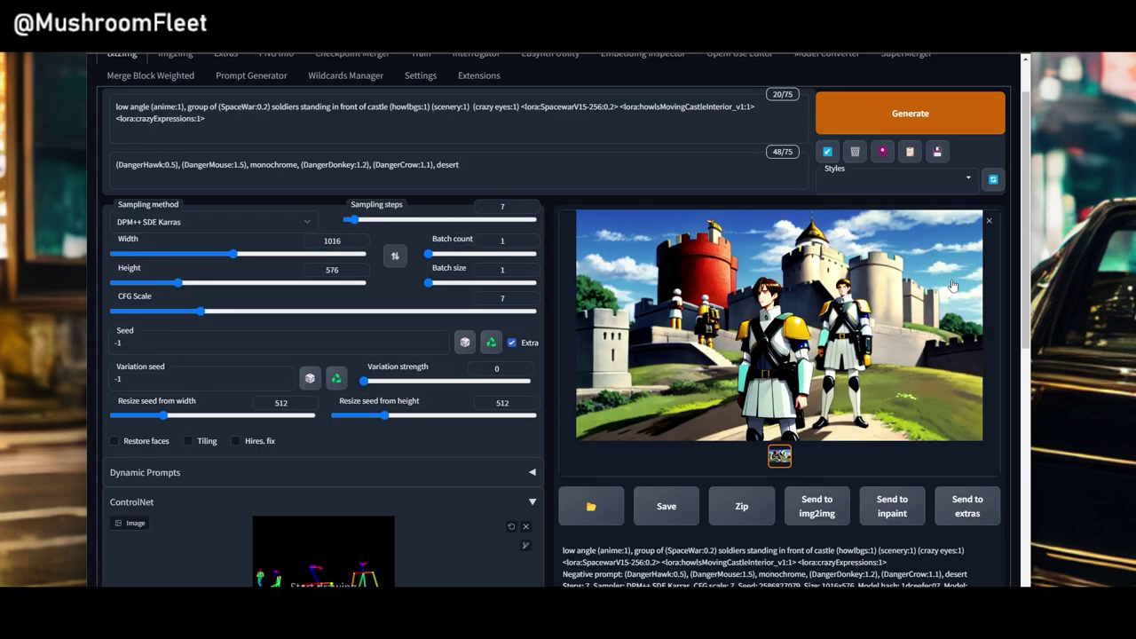
left_click(492, 347)
left_click(824, 123)
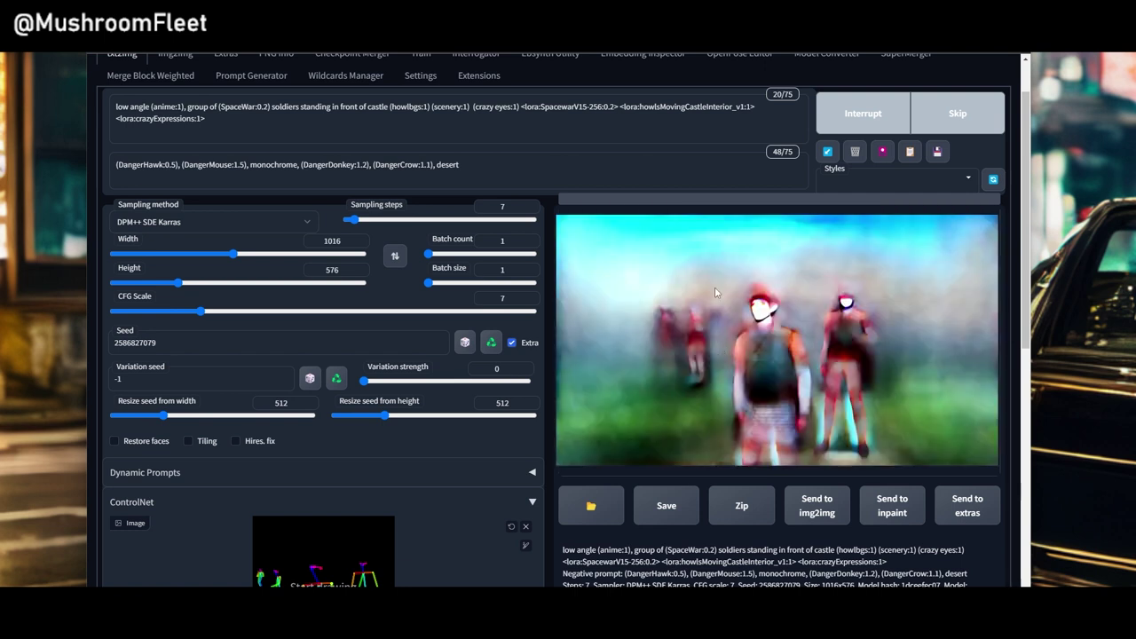
scroll(612, 94, "up", 1)
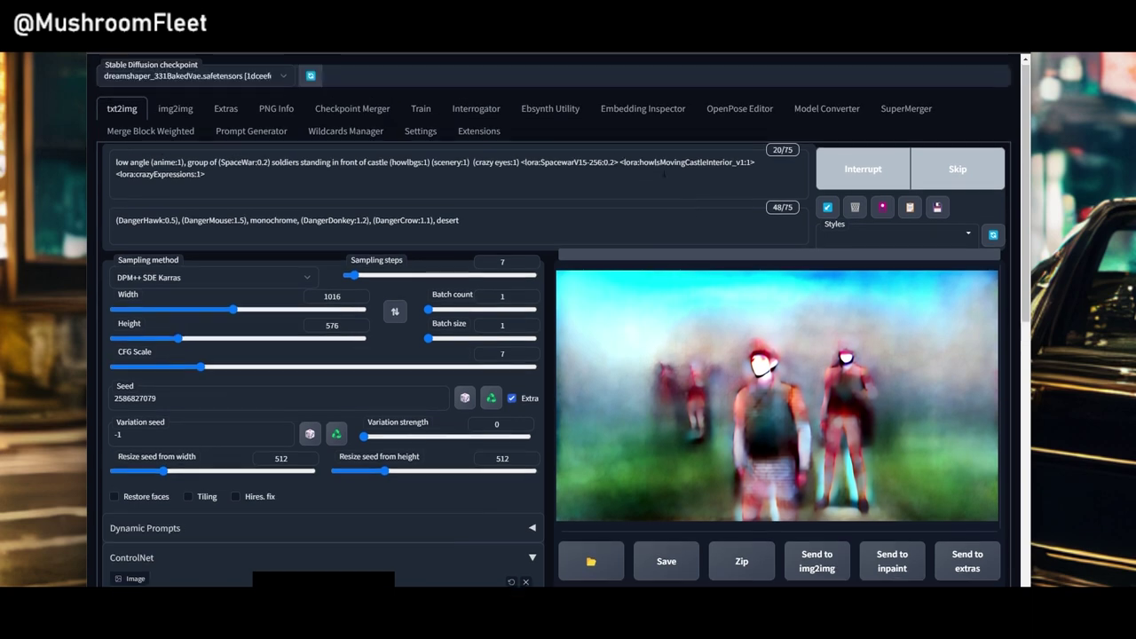
Step: In the OpenPose Editor, shrink the second figure from the left and shift it slightly up-left
left_click(737, 112)
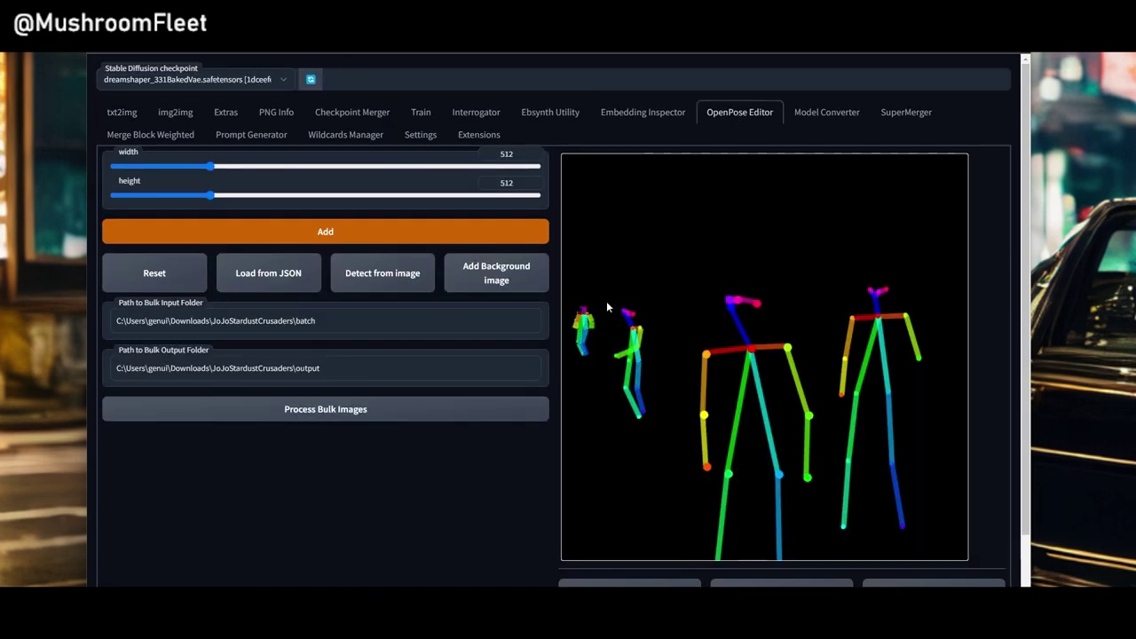
left_click_drag(607, 302, 619, 380)
left_click(645, 325)
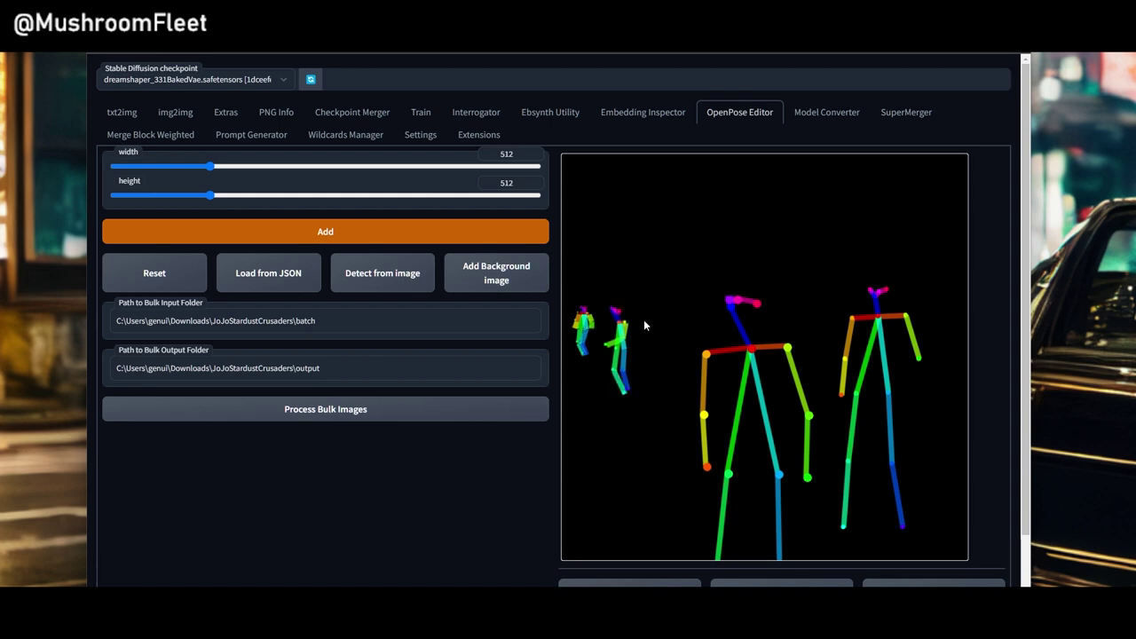
Step: Enlarge the large central figure's upper body and move it slightly left
left_click_drag(679, 271, 818, 570)
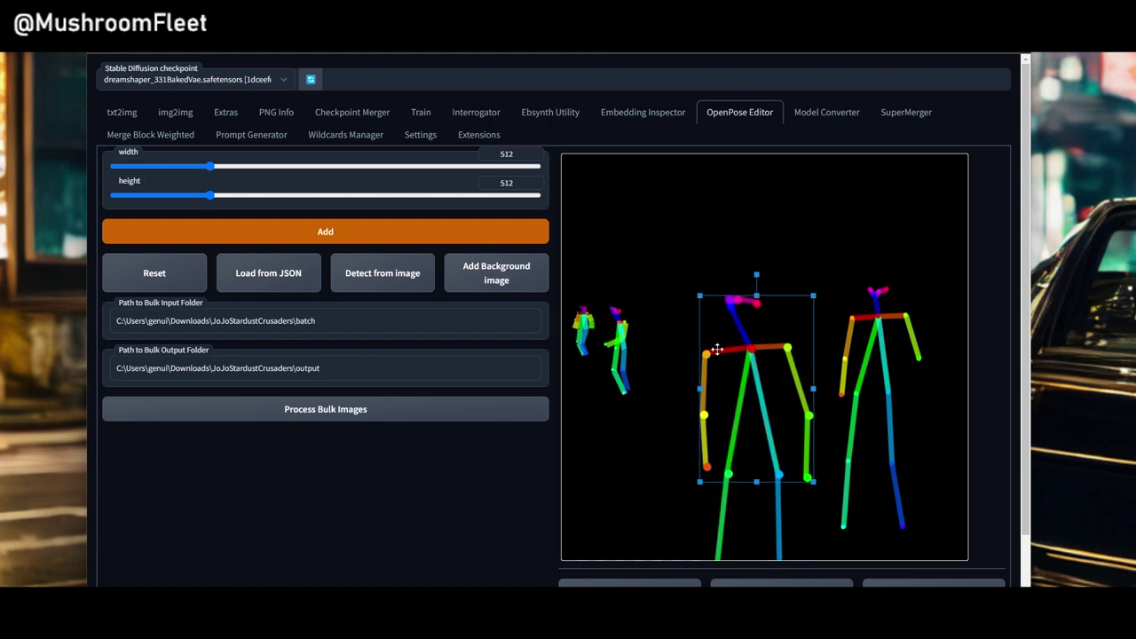
left_click_drag(699, 294, 674, 277)
left_click_drag(753, 374, 751, 388)
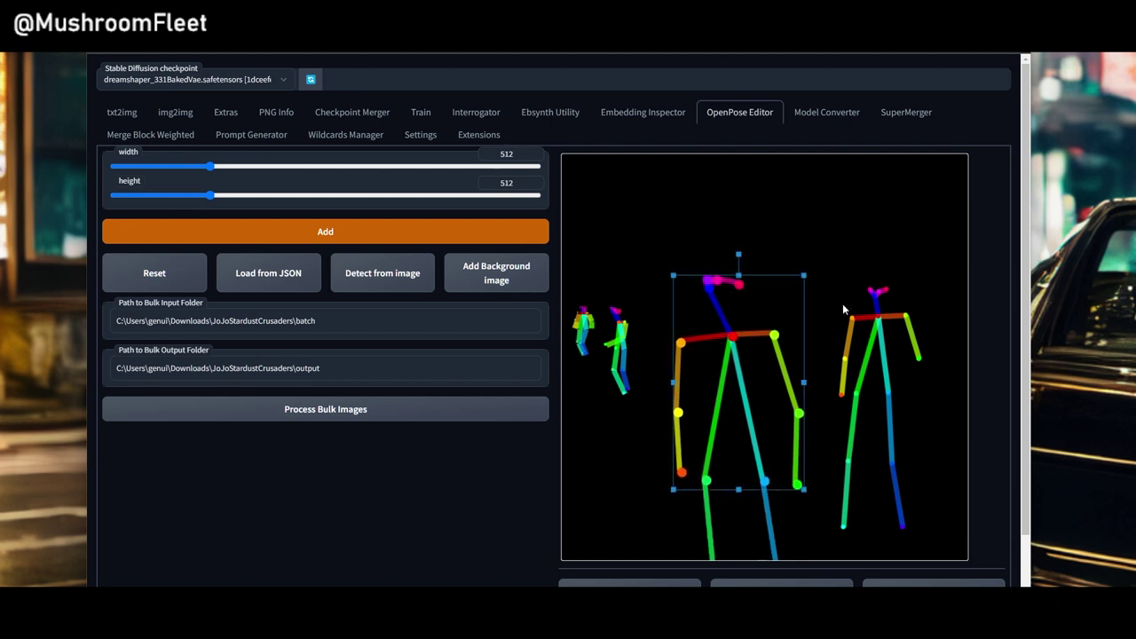
left_click_drag(828, 263, 943, 554)
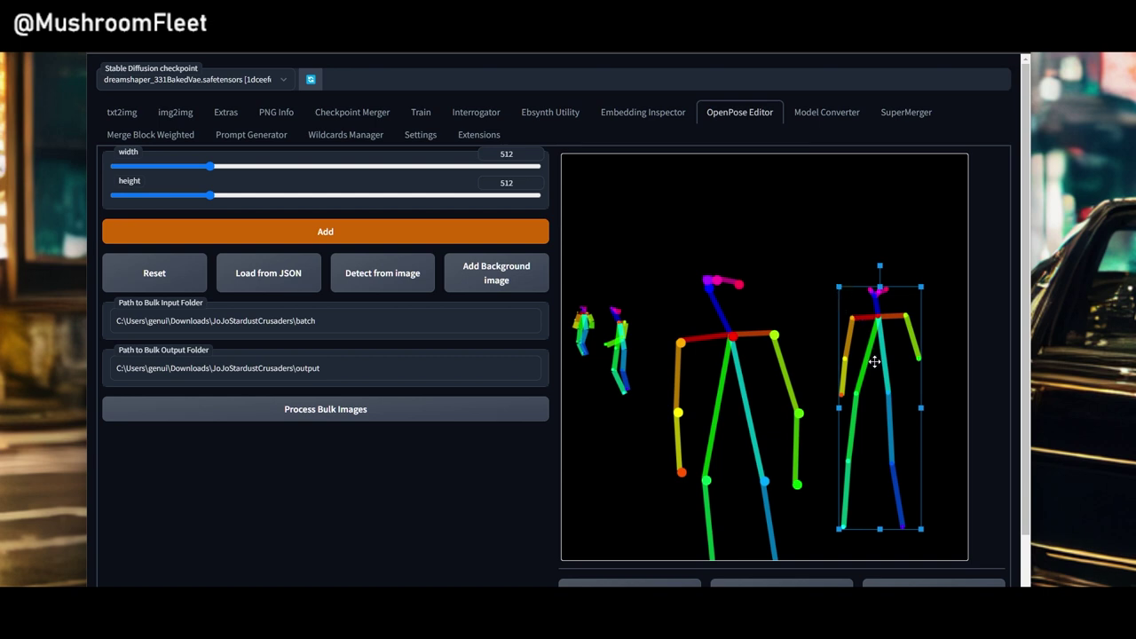
left_click(831, 230)
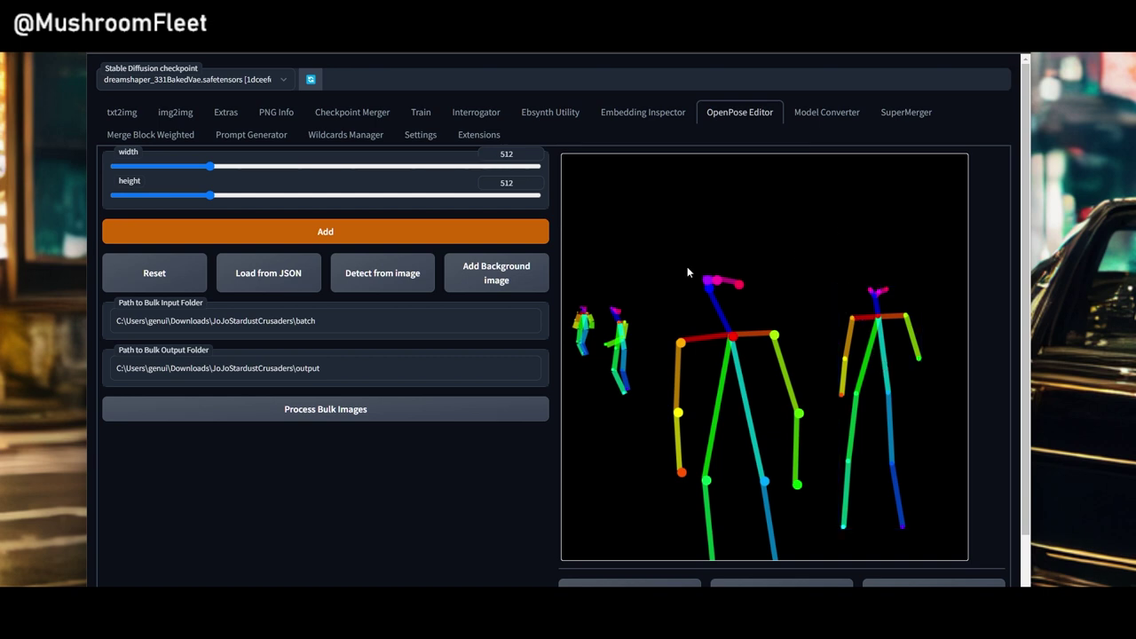
left_click_drag(663, 255, 751, 297)
left_click(752, 223)
Step: Save the pose with the enlarged central figure as a PNG image
scroll(776, 540, "down", 2)
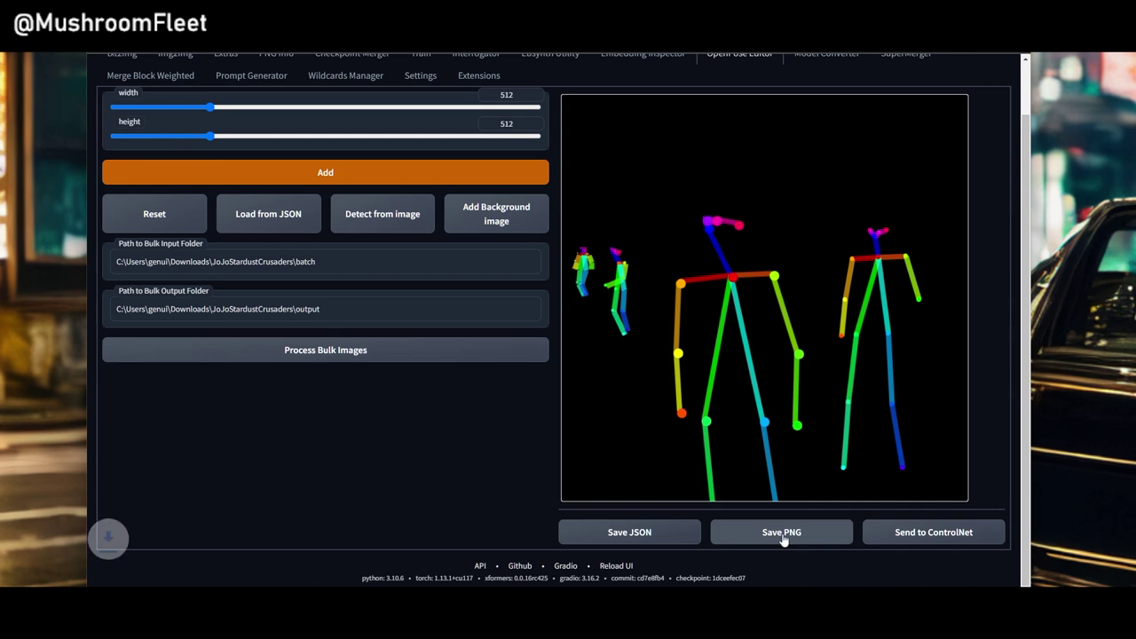
scroll(170, 177, "up", 2)
left_click(121, 112)
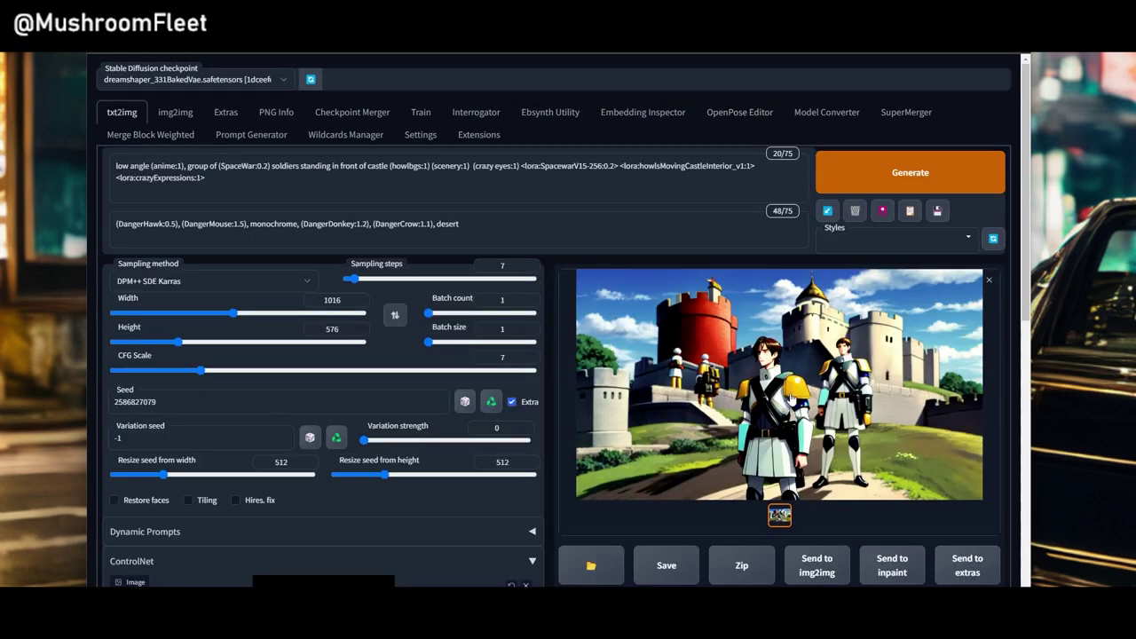
left_click(259, 500)
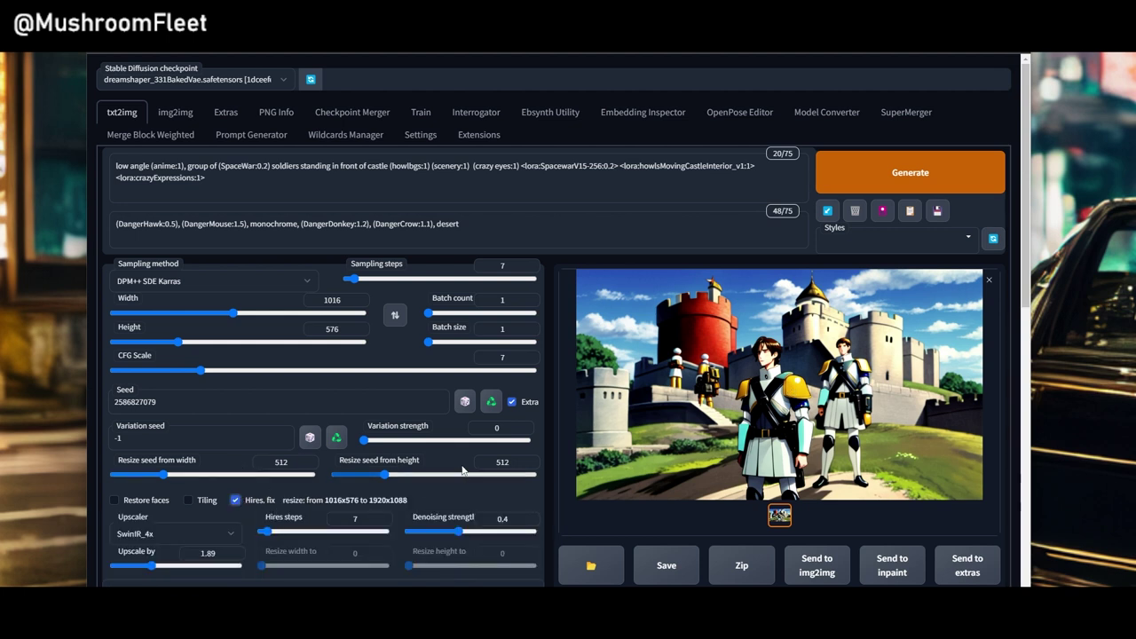
left_click(885, 173)
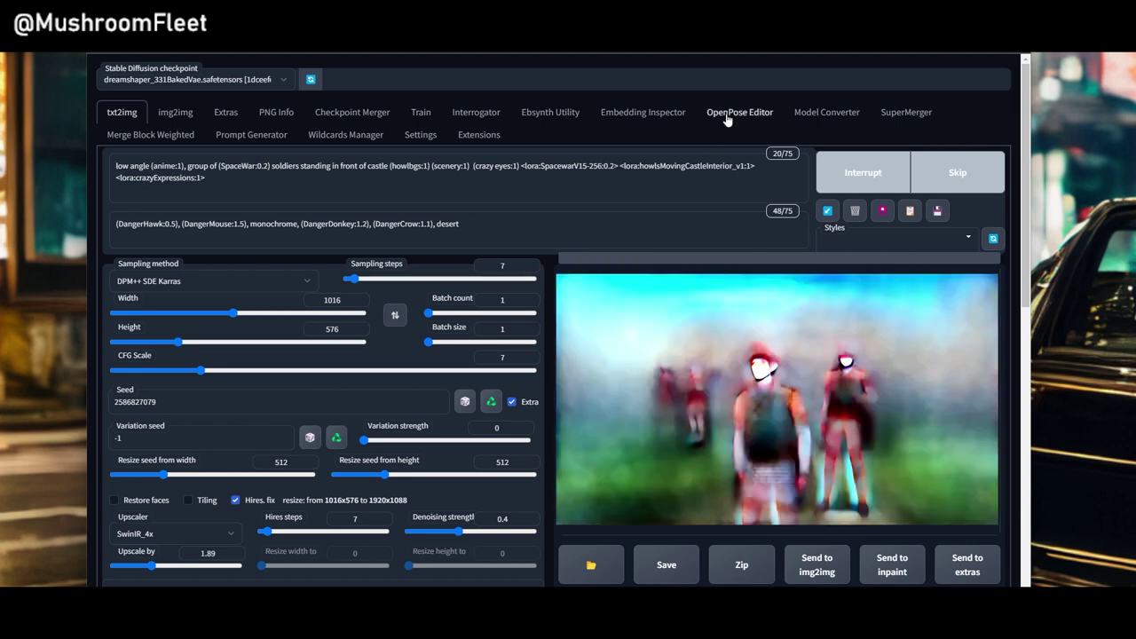
Step: Return to the OpenPose Editor, enlarge the central figure a little more and nudge it up-left
left_click(727, 115)
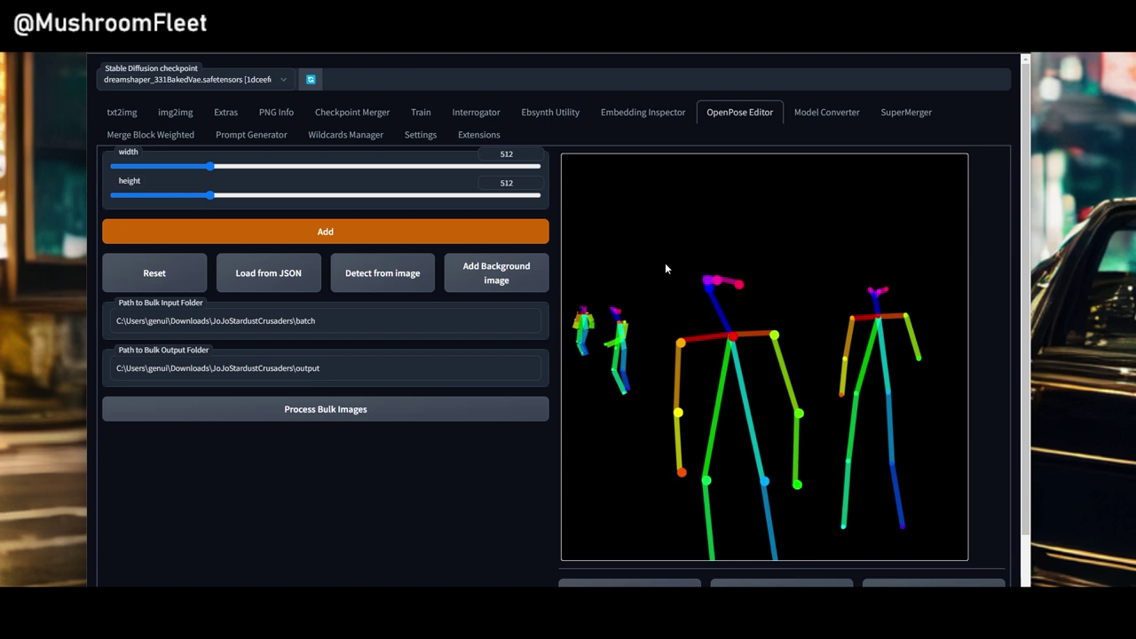
left_click_drag(665, 263, 811, 561)
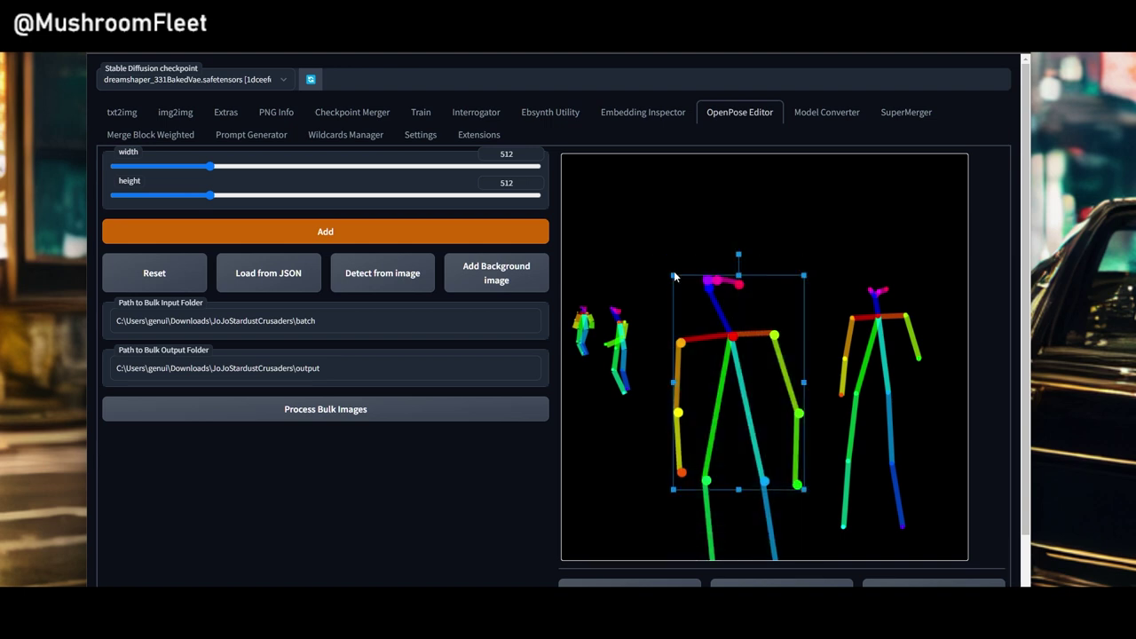
left_click_drag(672, 491, 664, 503)
left_click_drag(730, 447, 725, 443)
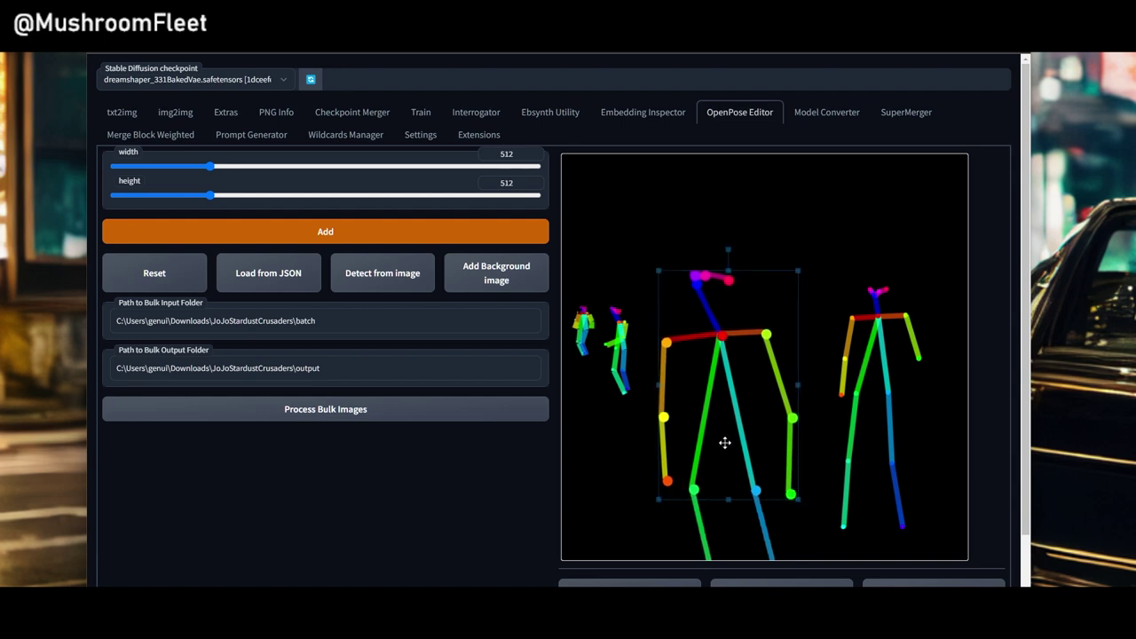
Step: Enlarge the rightmost figure slightly from its upper-right corner and settle it slightly lower on the canvas
left_click_drag(818, 259, 945, 558)
left_click_drag(875, 421, 877, 409)
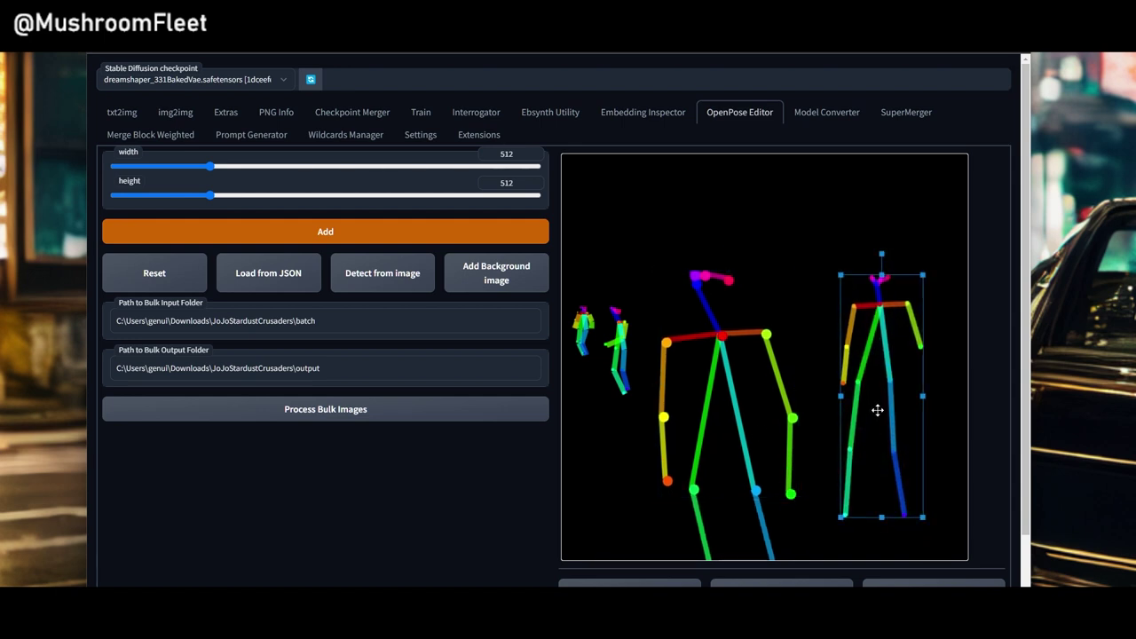
left_click_drag(925, 275, 923, 278)
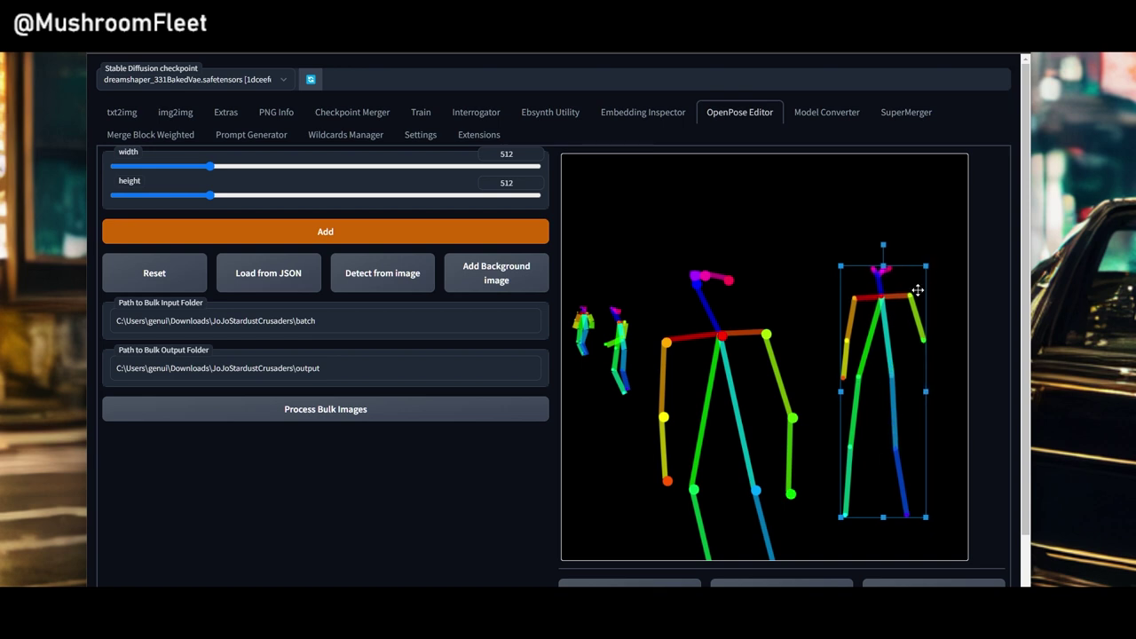
left_click_drag(896, 344, 891, 375)
left_click(929, 409)
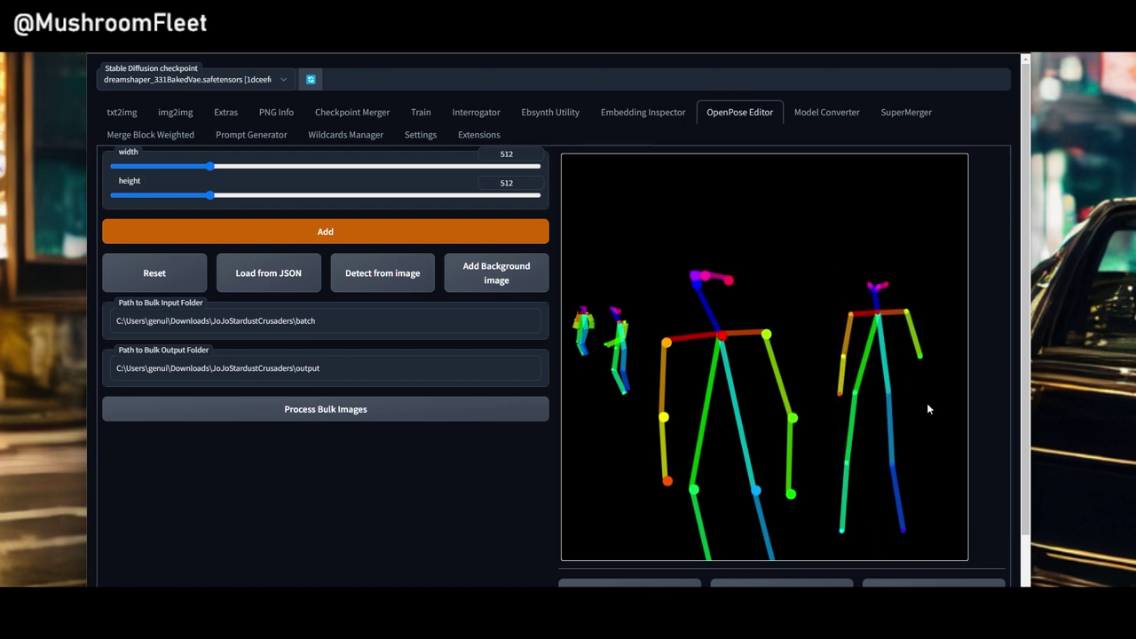
Step: Slightly shrink the second figure from the left and nudge both small background figures toward the canvas's left edge
left_click_drag(604, 309, 611, 360)
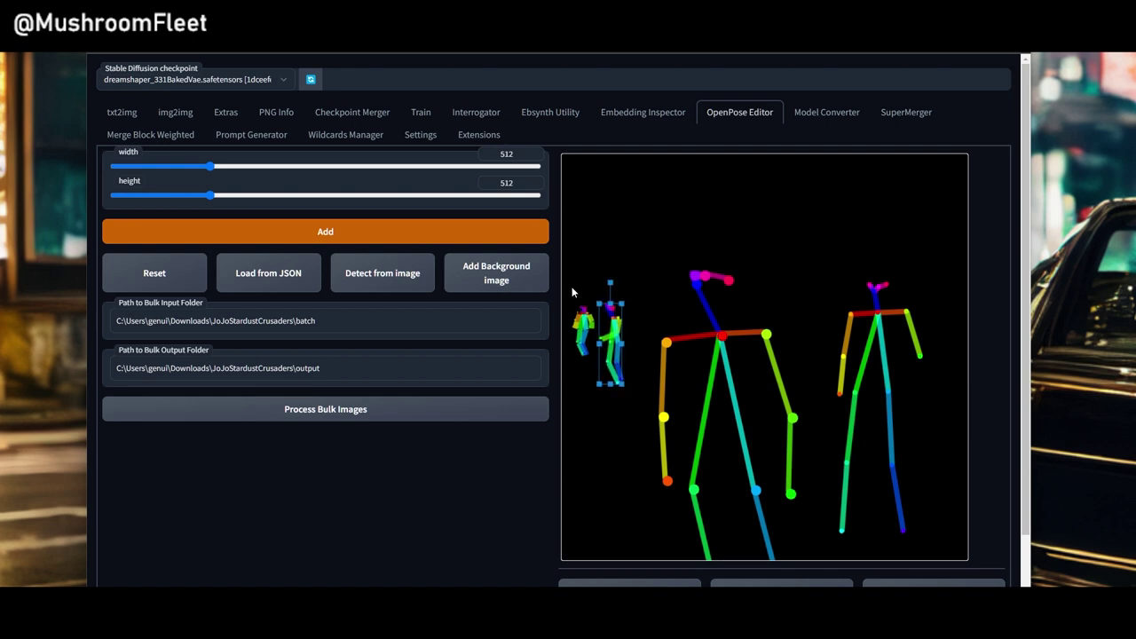
left_click_drag(572, 292, 603, 379)
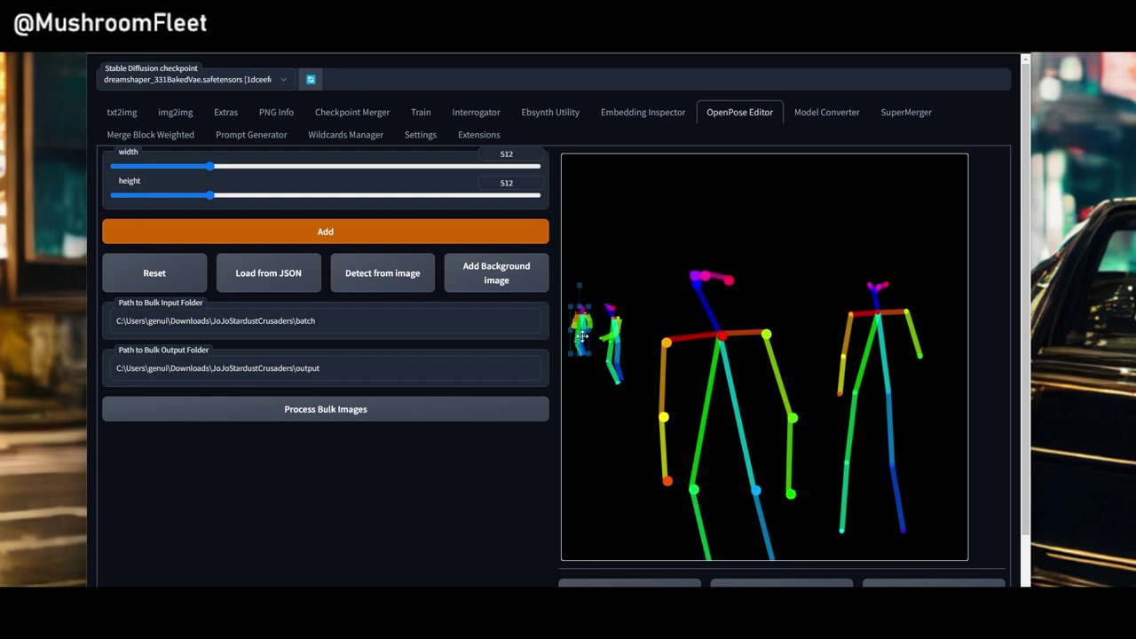
left_click(648, 330)
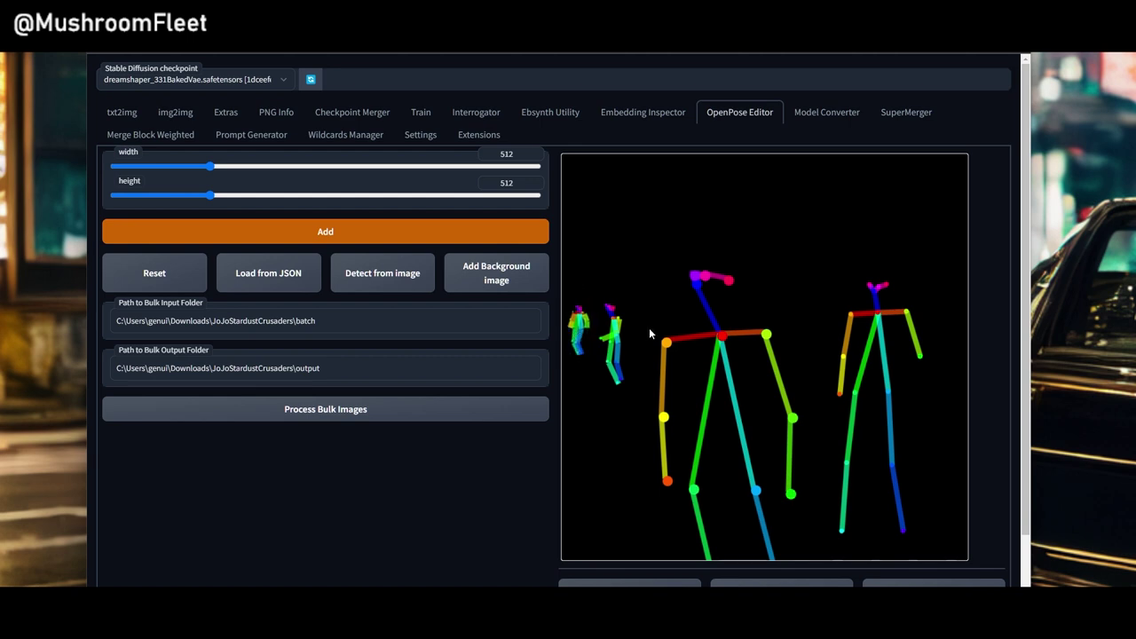
Step: Save the readjusted four-figure pose as a new PNG image
scroll(710, 478, "down", 1)
left_click(787, 540)
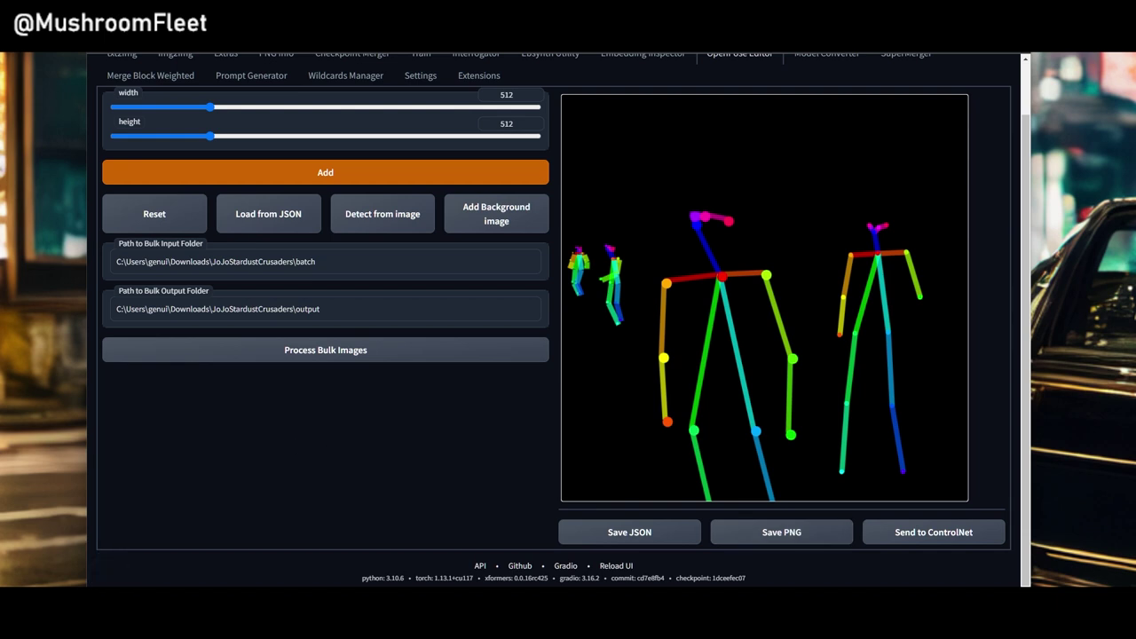
scroll(348, 515, "up", 1)
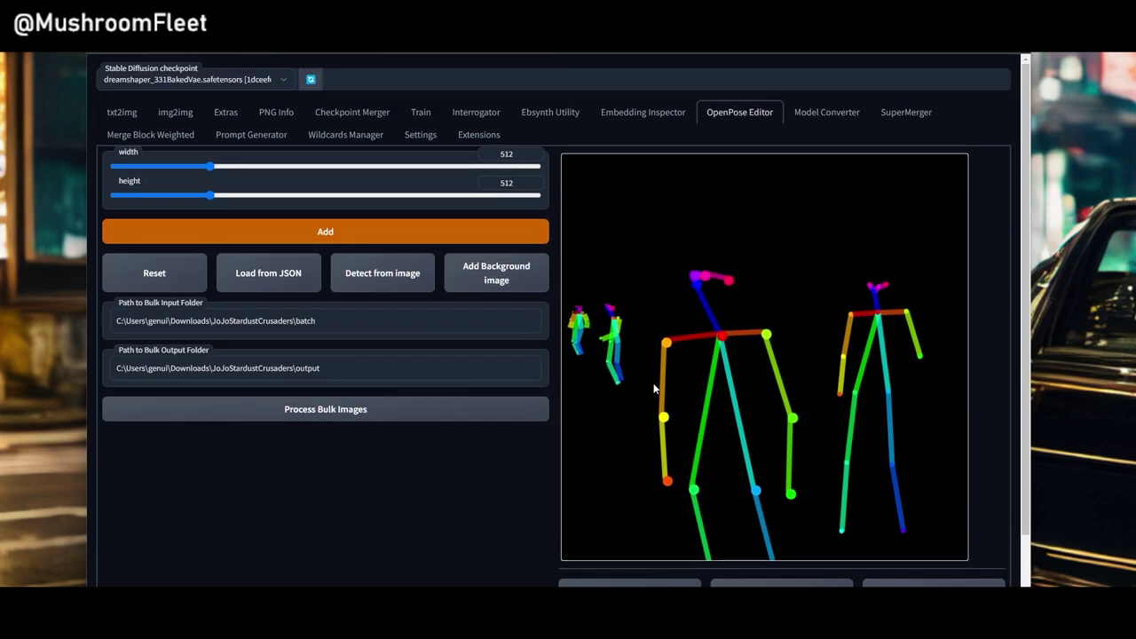
scroll(679, 309, "down", 1)
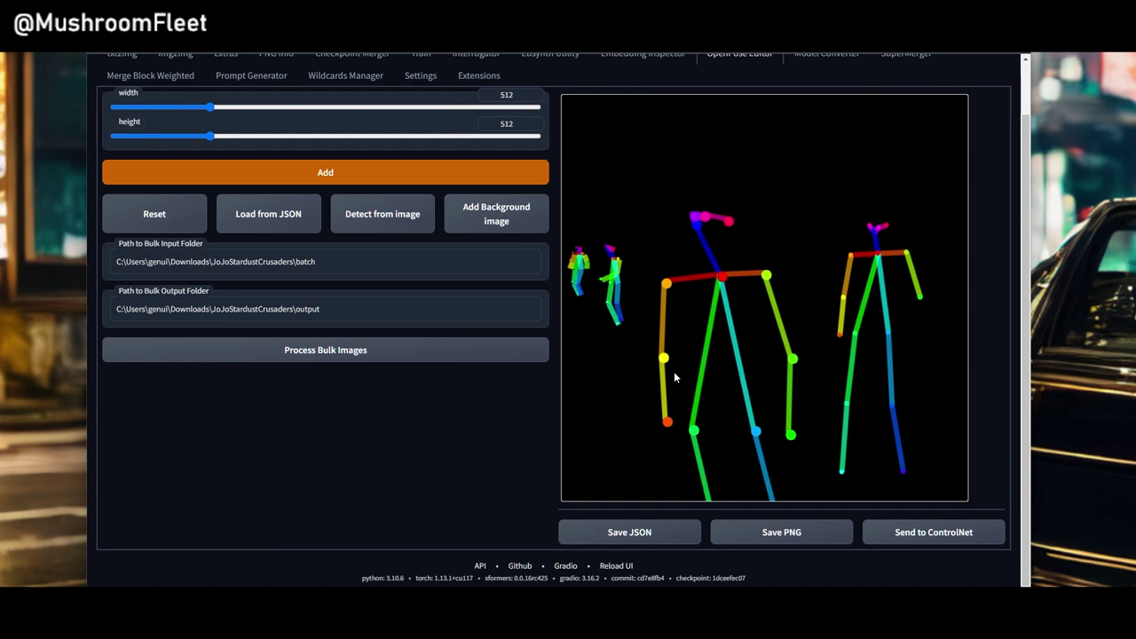
Step: Swing the central figure's red wrist joint slightly outward and up from the yellow elbow, and return to the txt2img page
left_click_drag(667, 423, 621, 368)
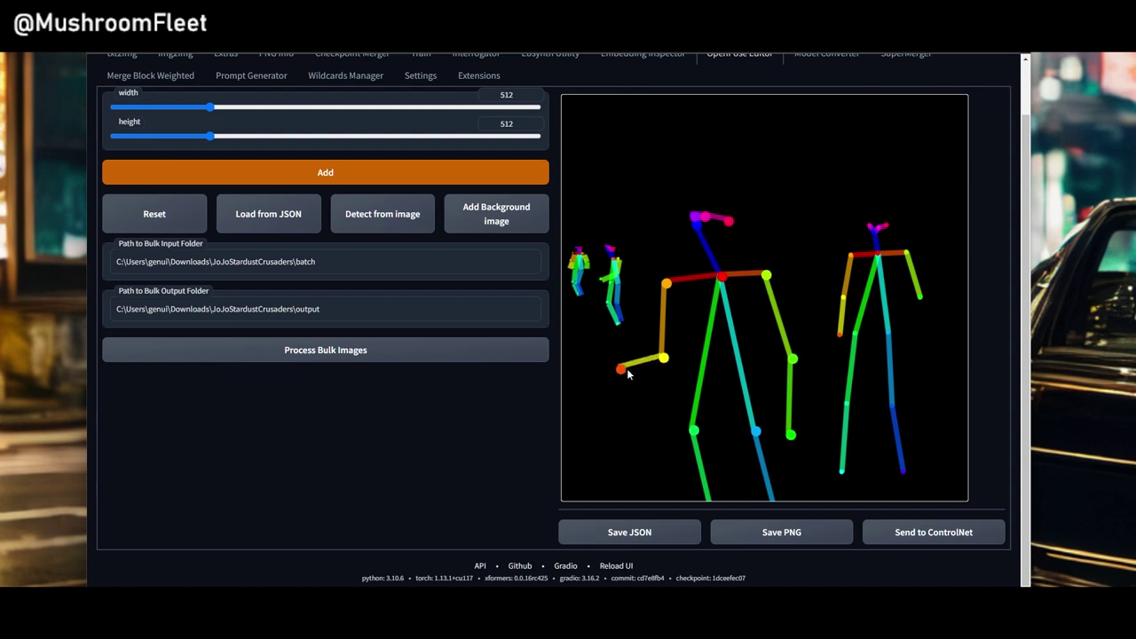
left_click_drag(622, 373, 655, 402)
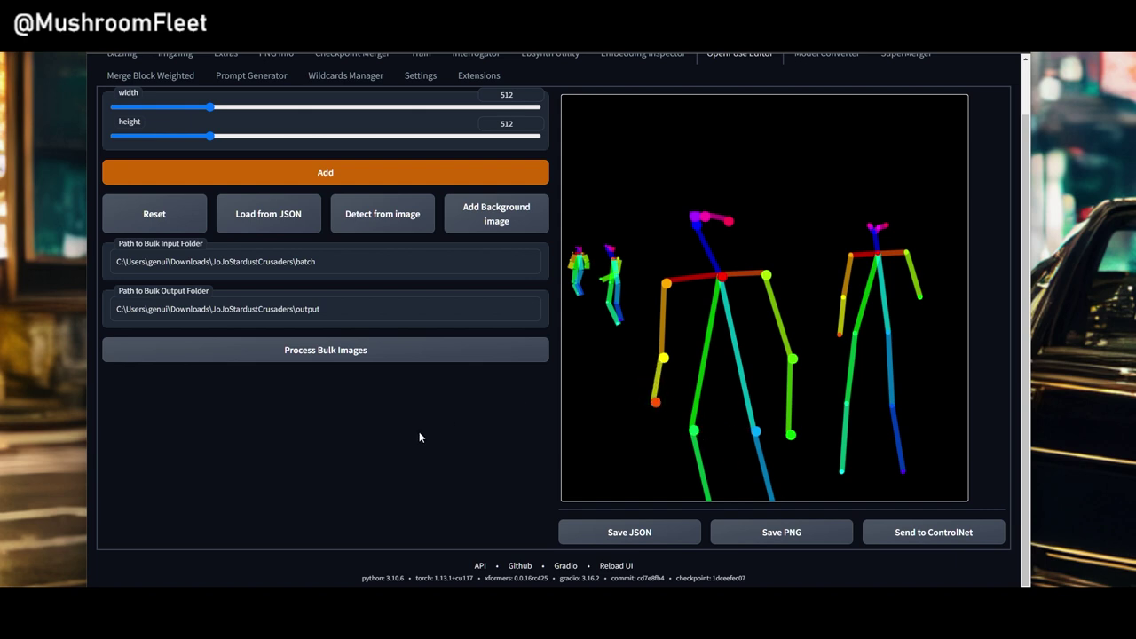
scroll(418, 431, "up", 1)
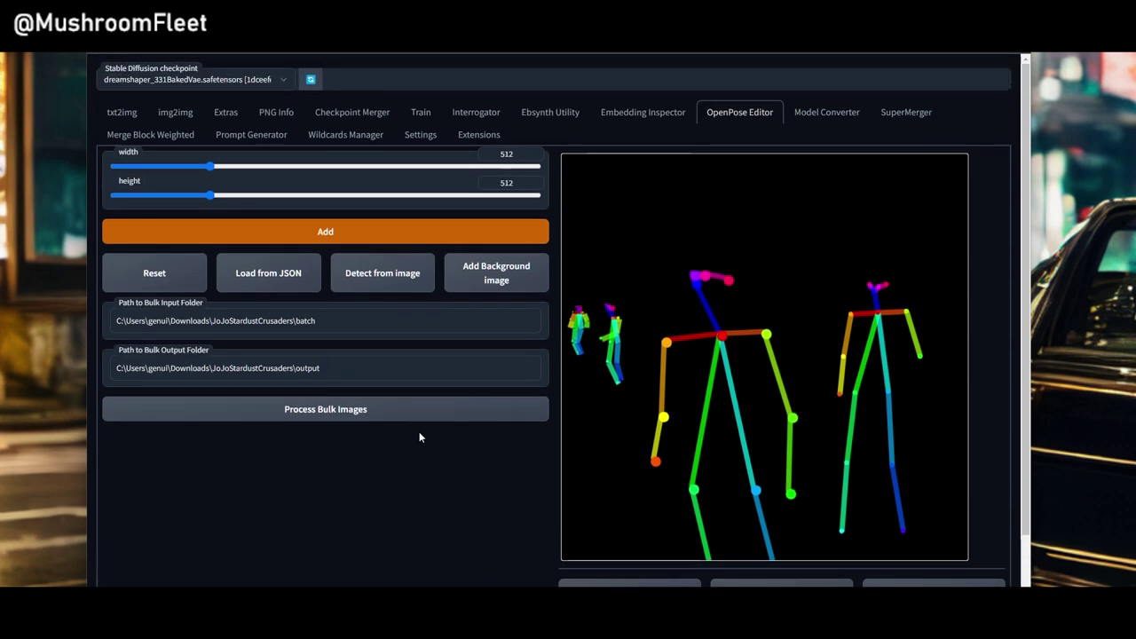
left_click(122, 114)
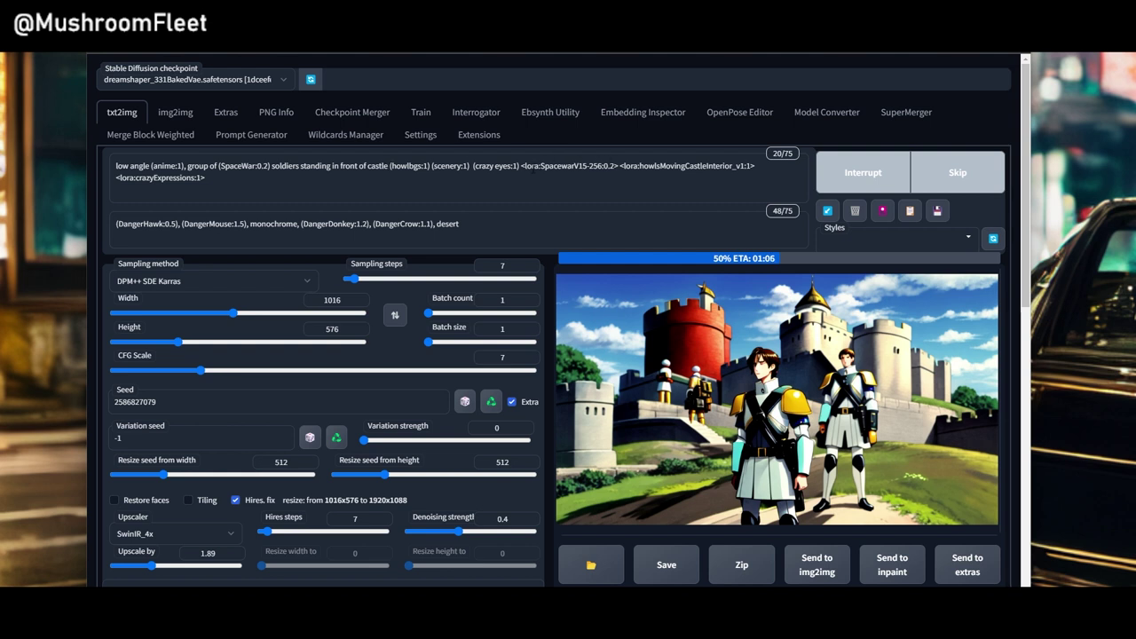
left_click_drag(521, 166, 619, 166)
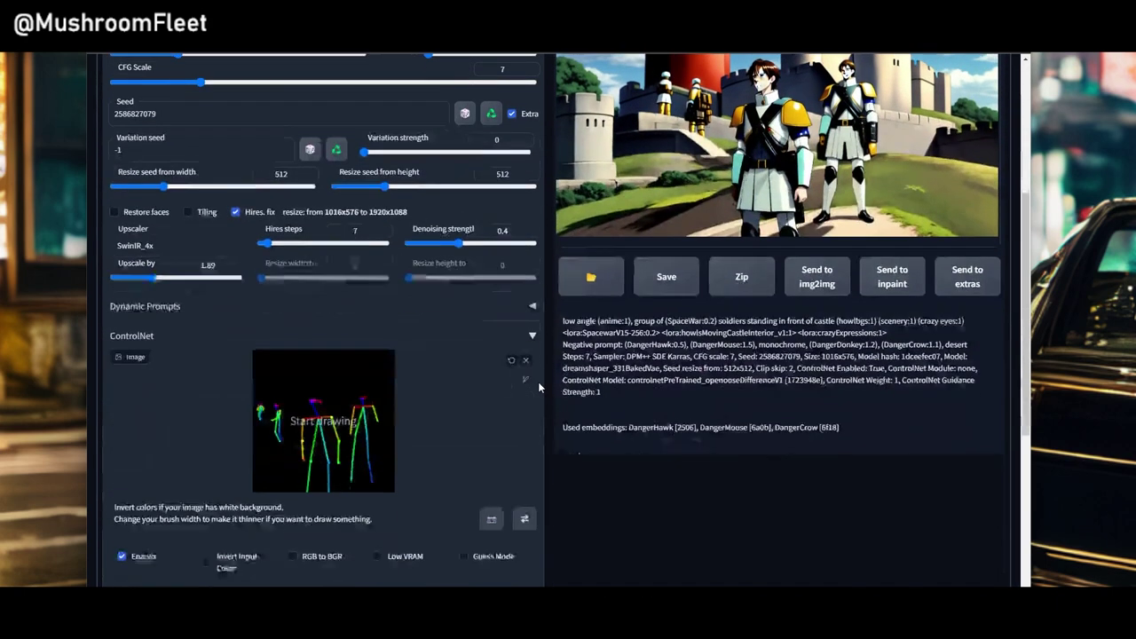
Step: Select the controlnet m2m script to look at its video input options, and set the script back to None
scroll(538, 382, "down", 6)
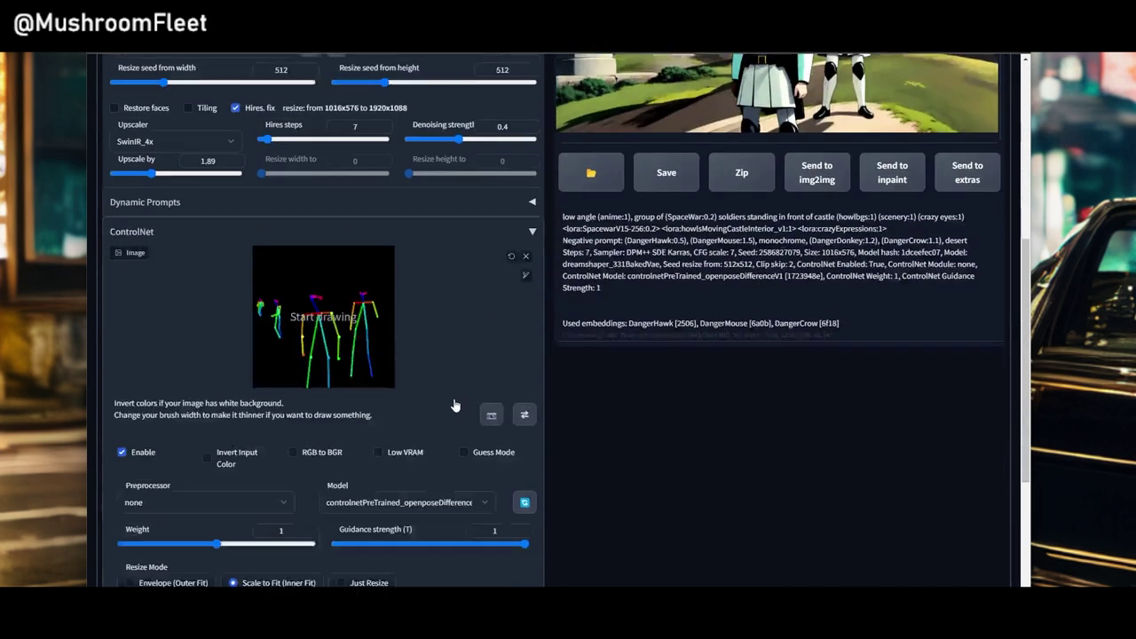
left_click(247, 527)
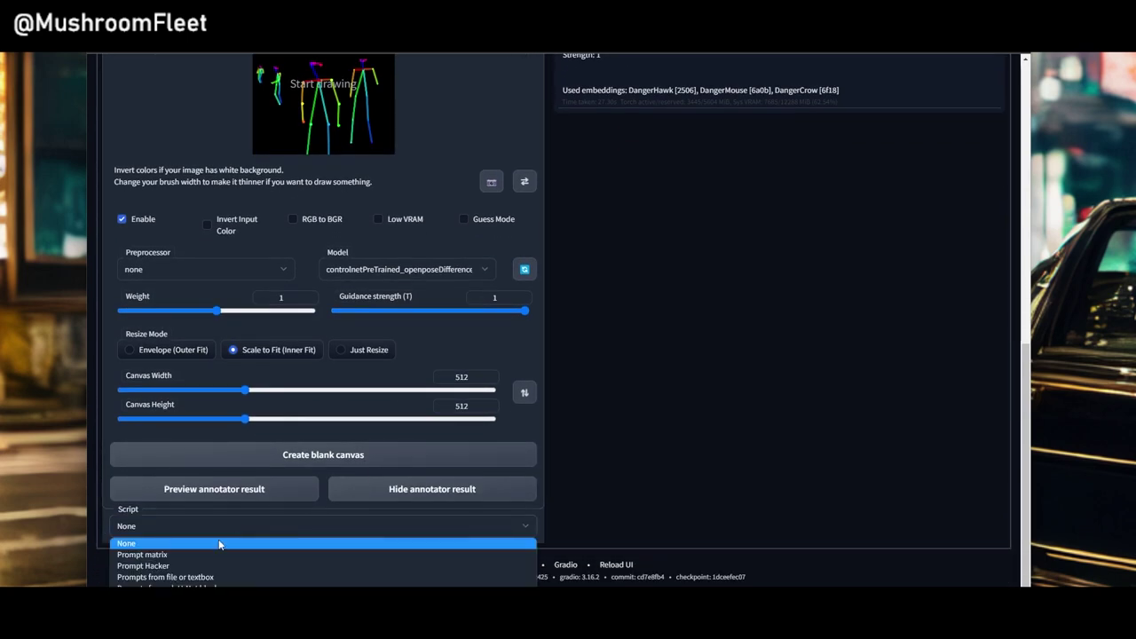
left_click(219, 553)
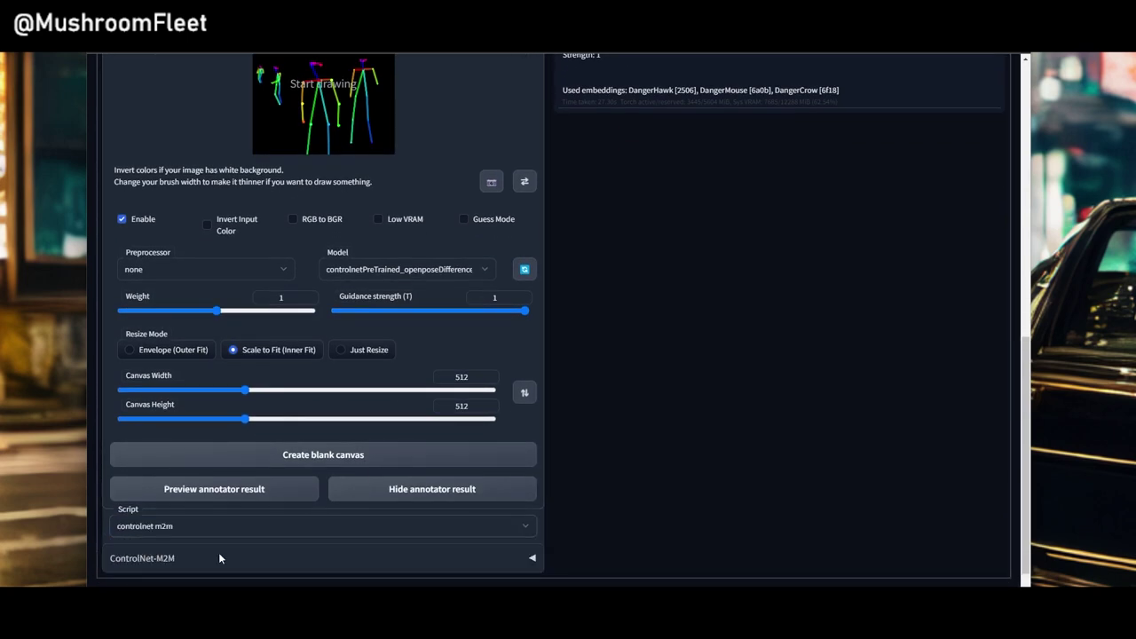
scroll(325, 435, "down", 1)
scroll(346, 405, "down", 2)
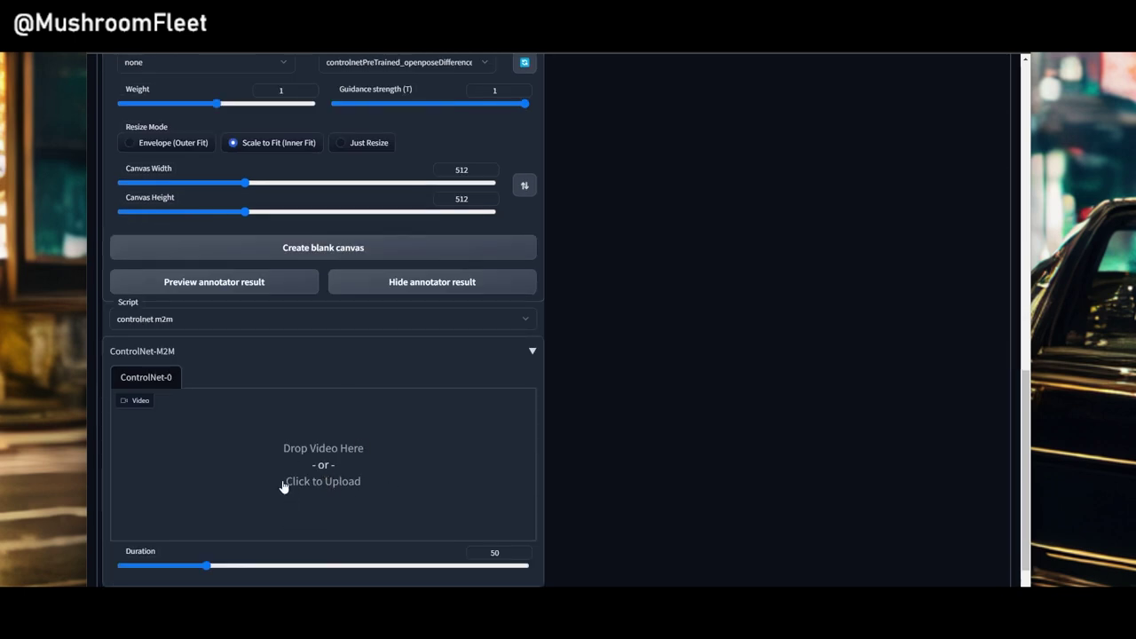
left_click(301, 325)
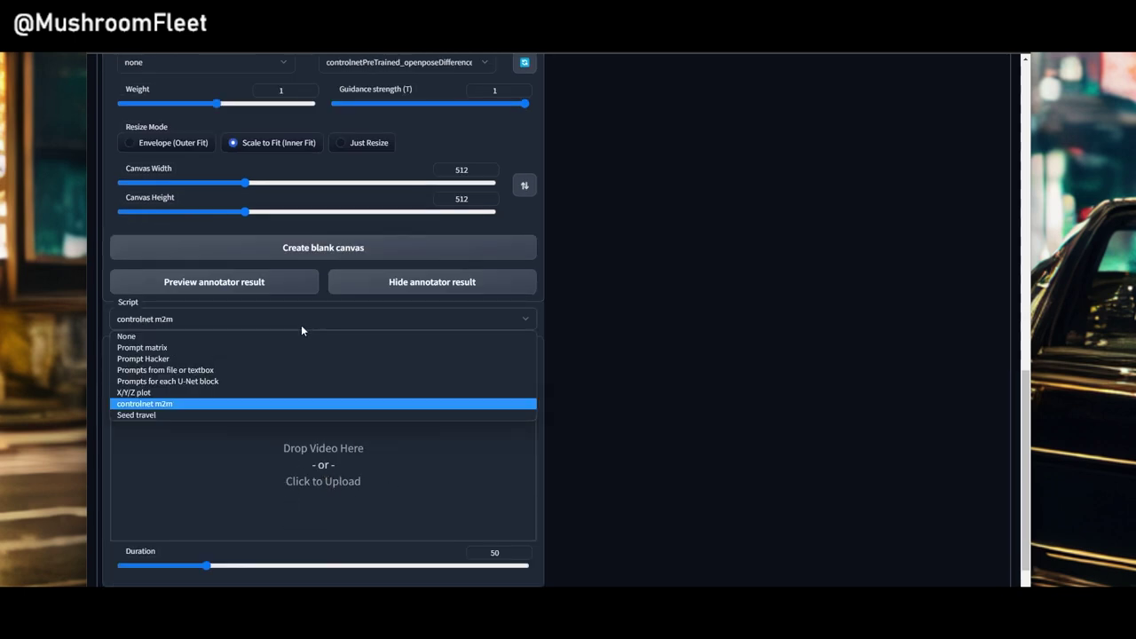
left_click(217, 334)
Step: Replace the ControlNet input image with the readjusted four-figure pose PNG
scroll(422, 353, "up", 3)
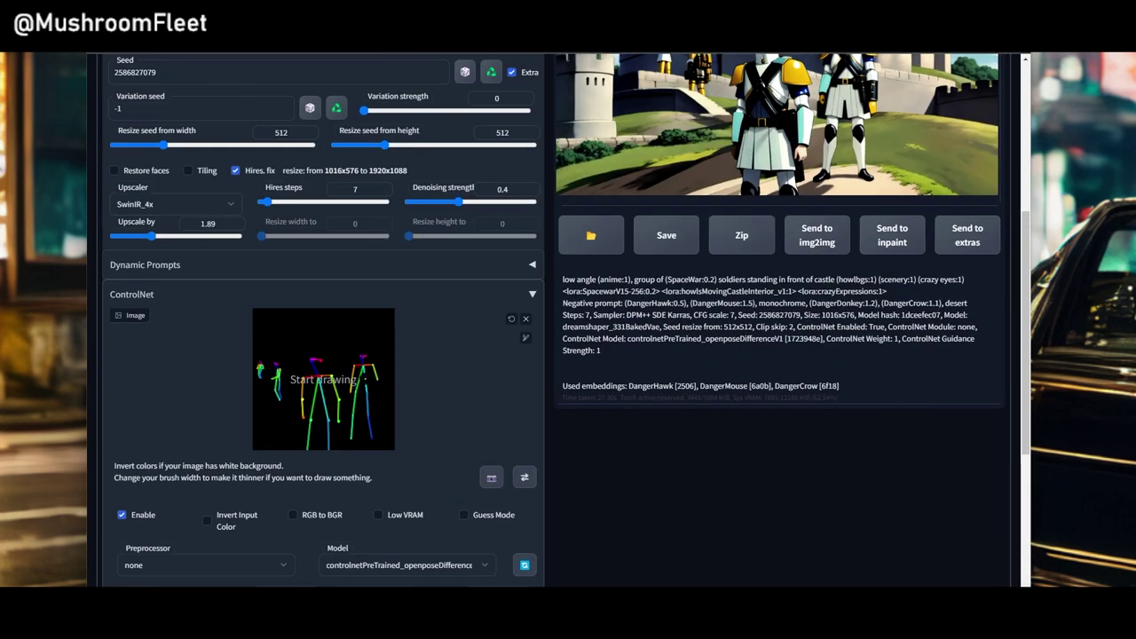
scroll(418, 444, "up", 3)
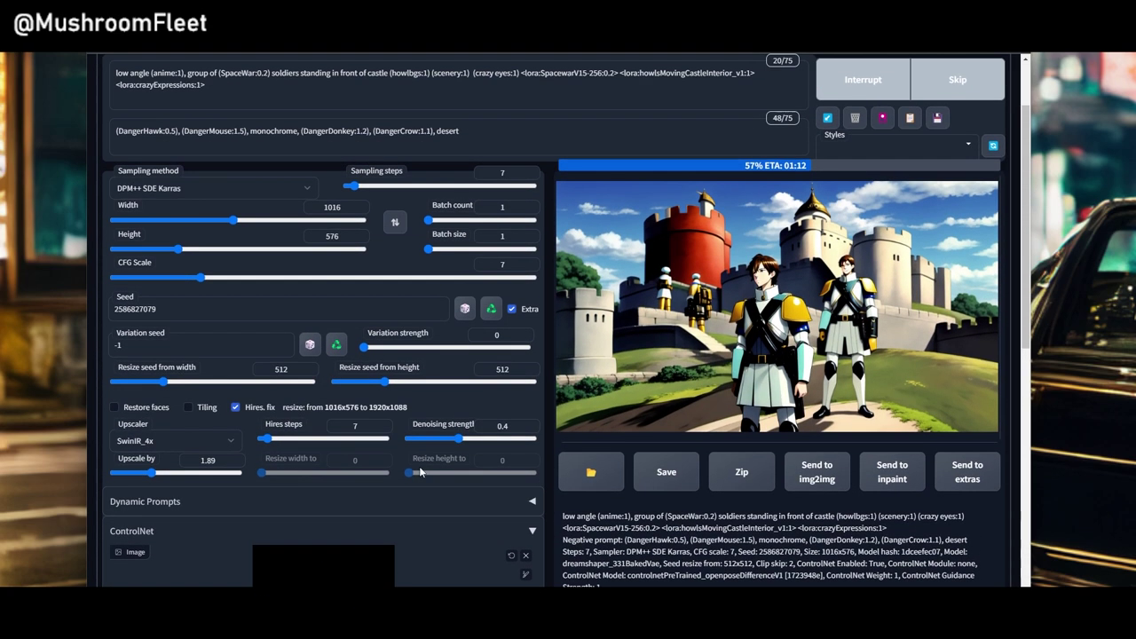
scroll(444, 467, "down", 2)
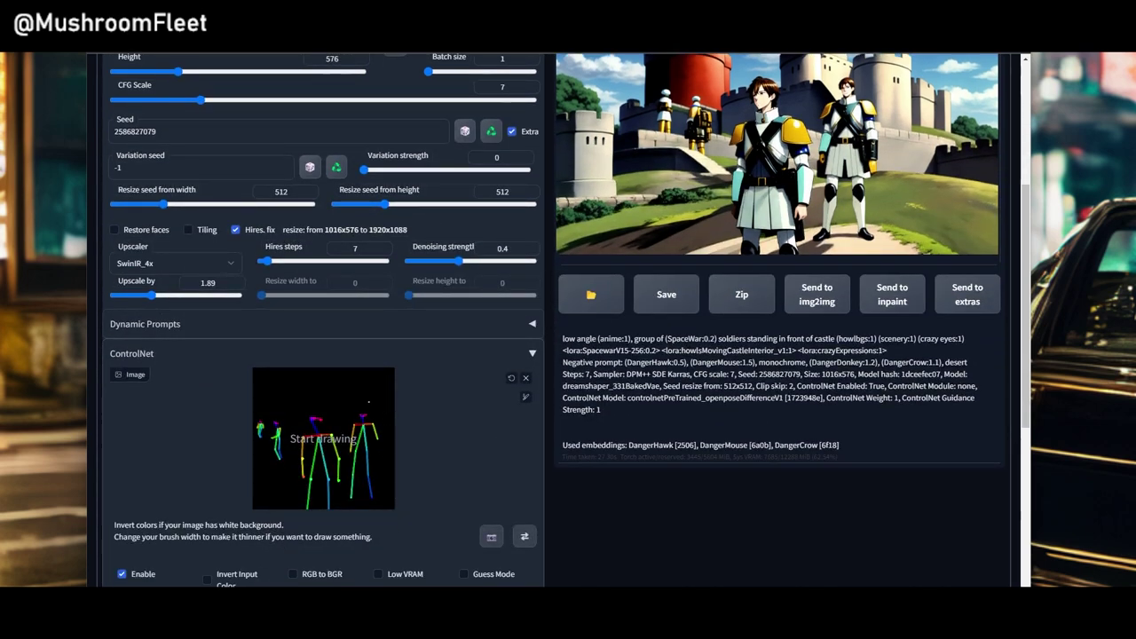
scroll(465, 436, "up", 1)
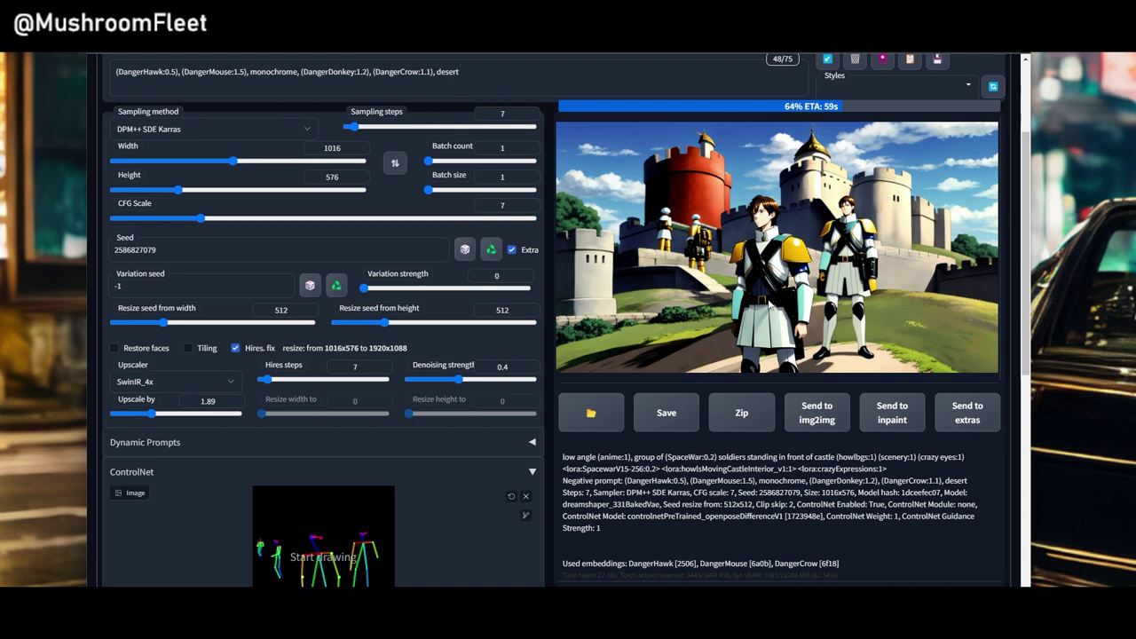
scroll(665, 275, "up", 2)
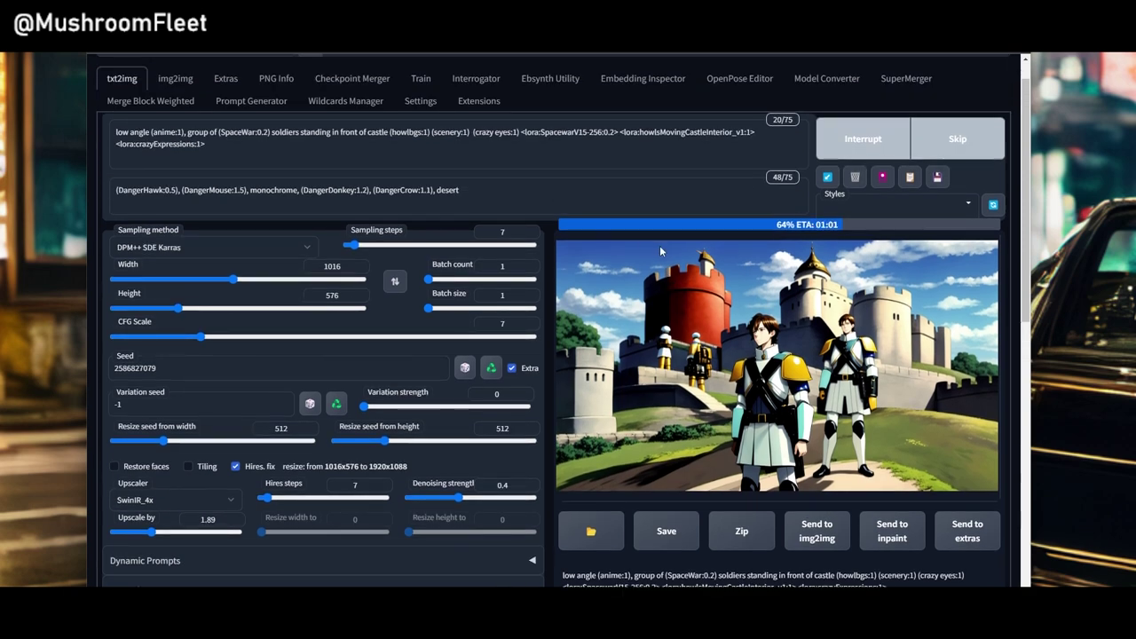
scroll(523, 334, "down", 4)
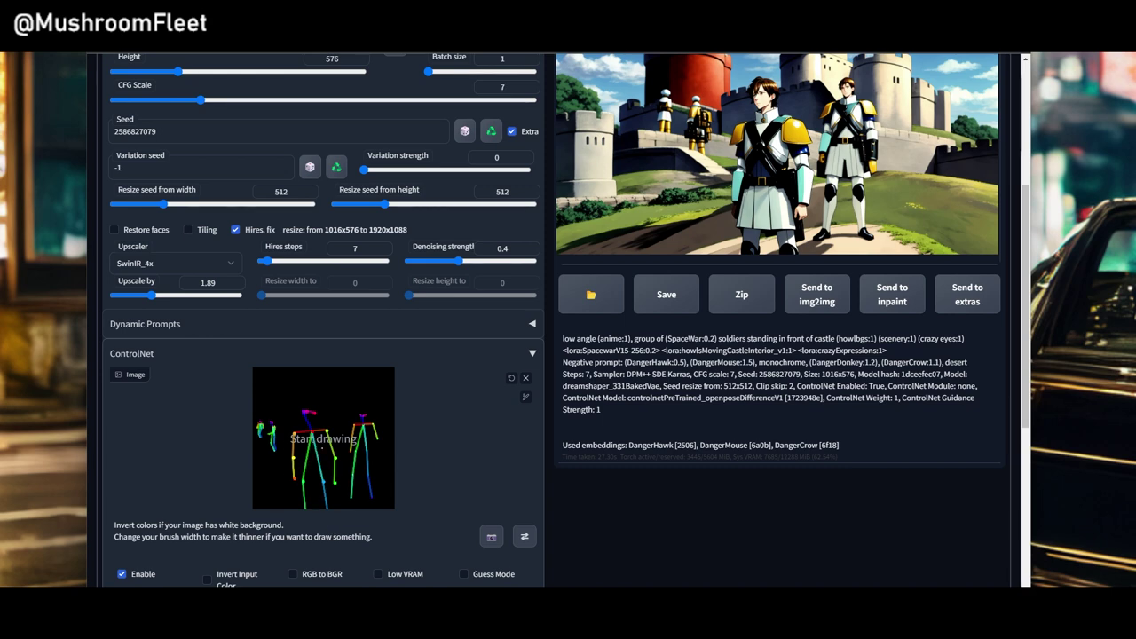
scroll(830, 194, "up", 1)
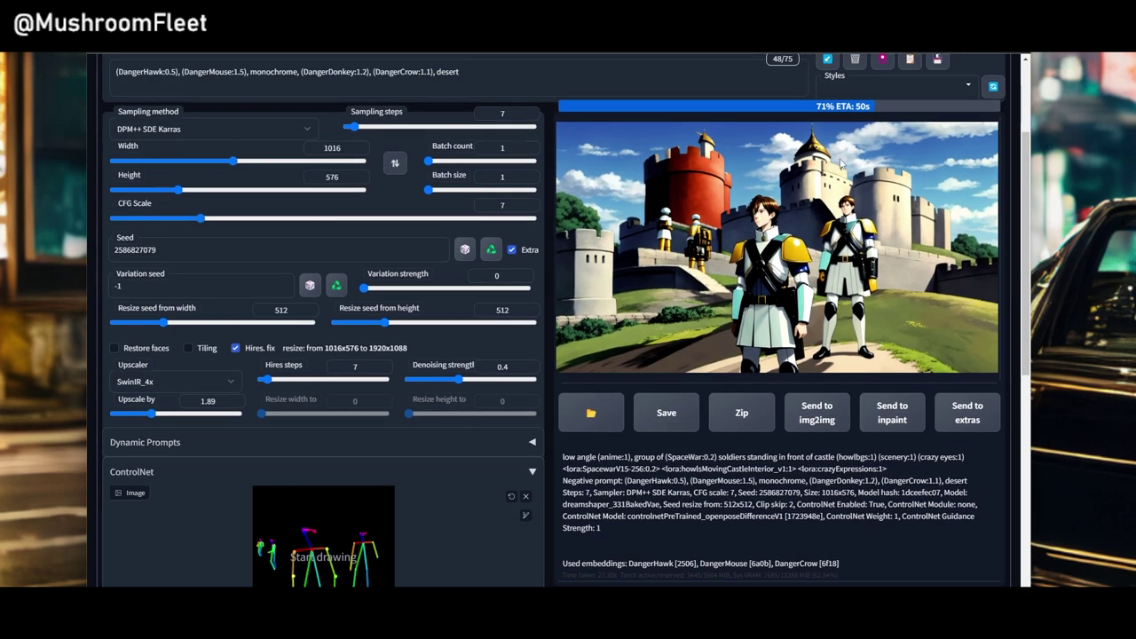
Step: Turn off Hires. fix for the next generation
left_click(235, 348)
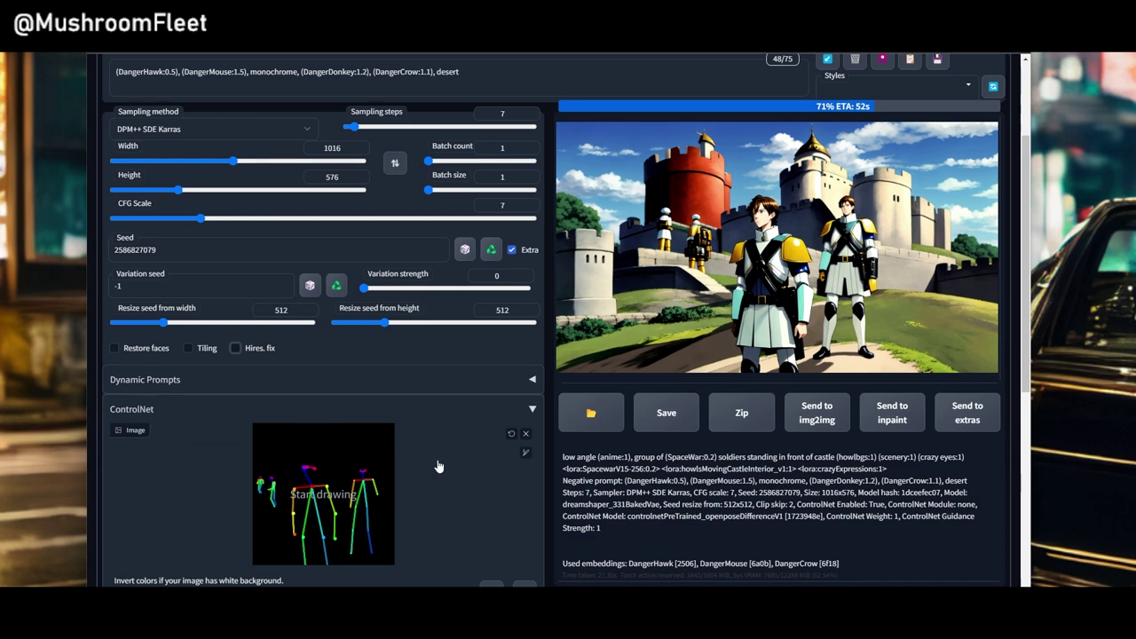
scroll(488, 385, "up", 1)
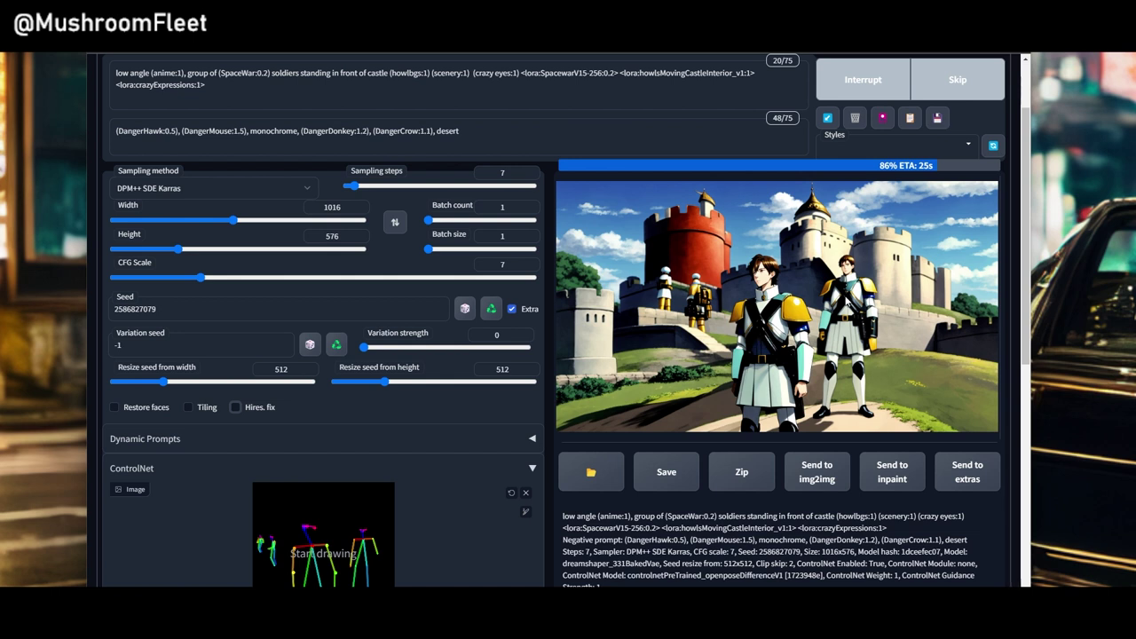
left_click(186, 309)
scroll(184, 309, "up", 1)
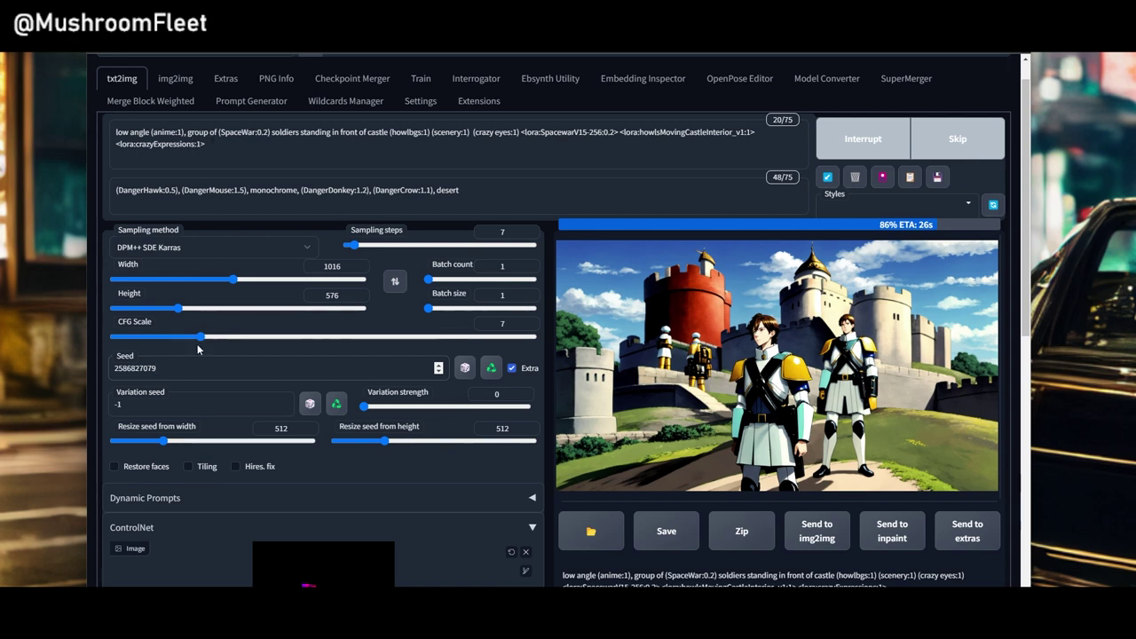
Step: Examine the finished upscaled castle soldier image in the enlarged preview, checking the foreground and background figures
scroll(368, 394, "down", 3)
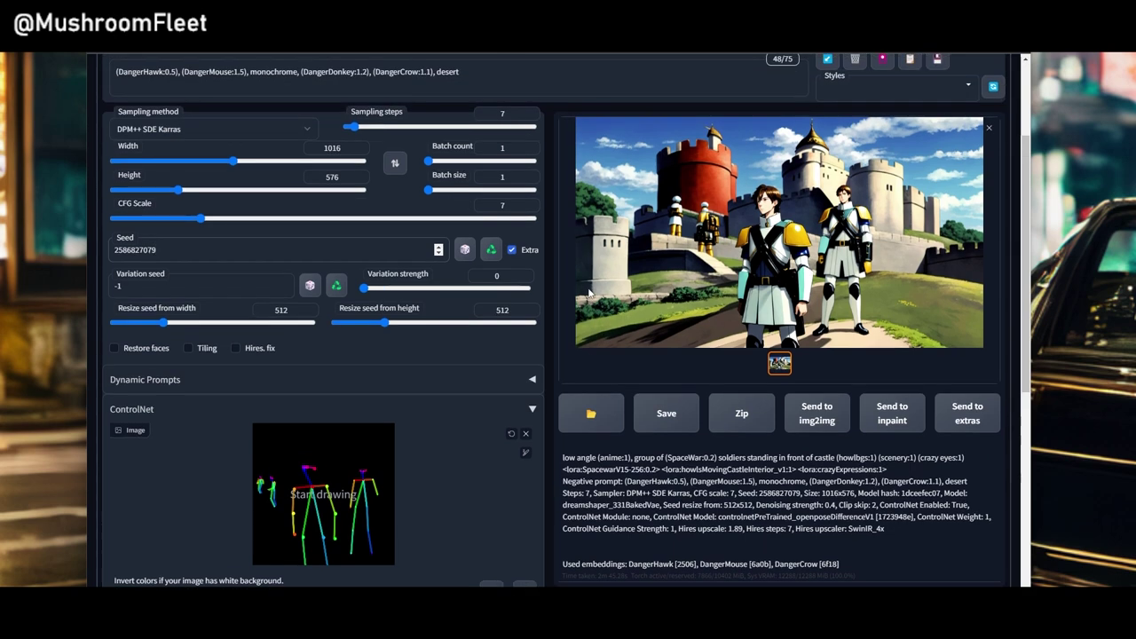
left_click(775, 232)
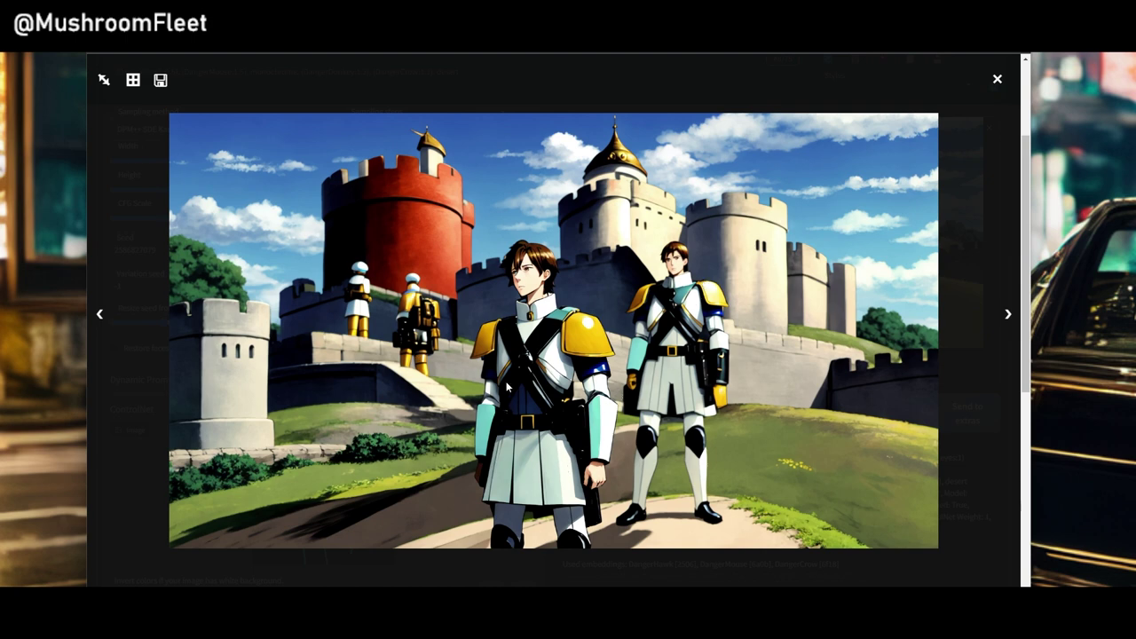
left_click(986, 206)
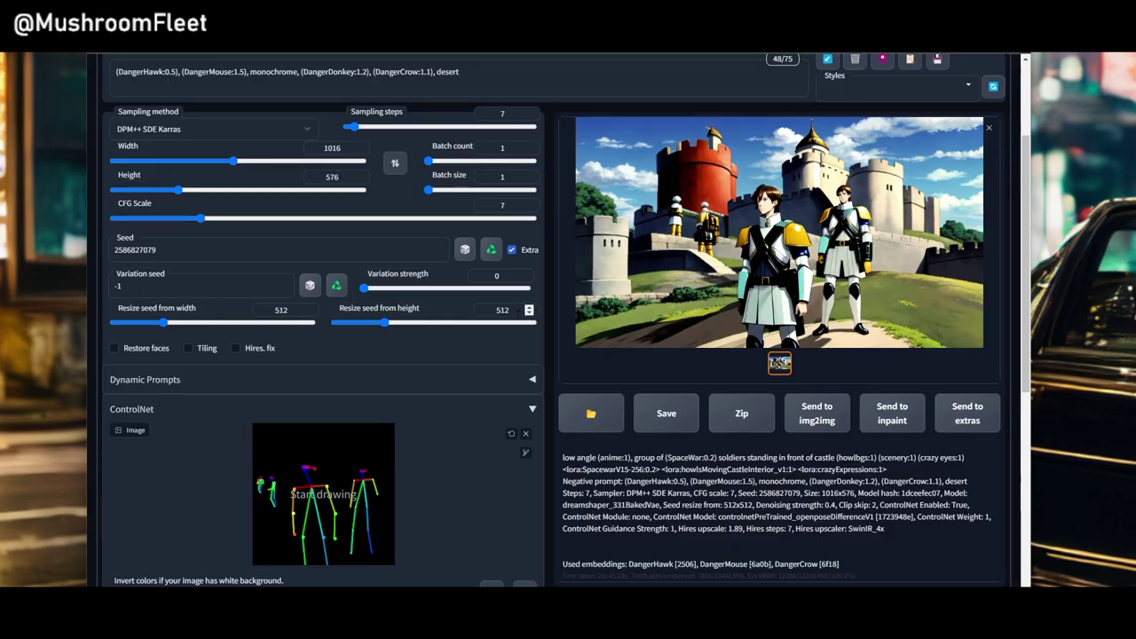
scroll(479, 382, "down", 2)
scroll(480, 382, "up", 2)
left_click(691, 314)
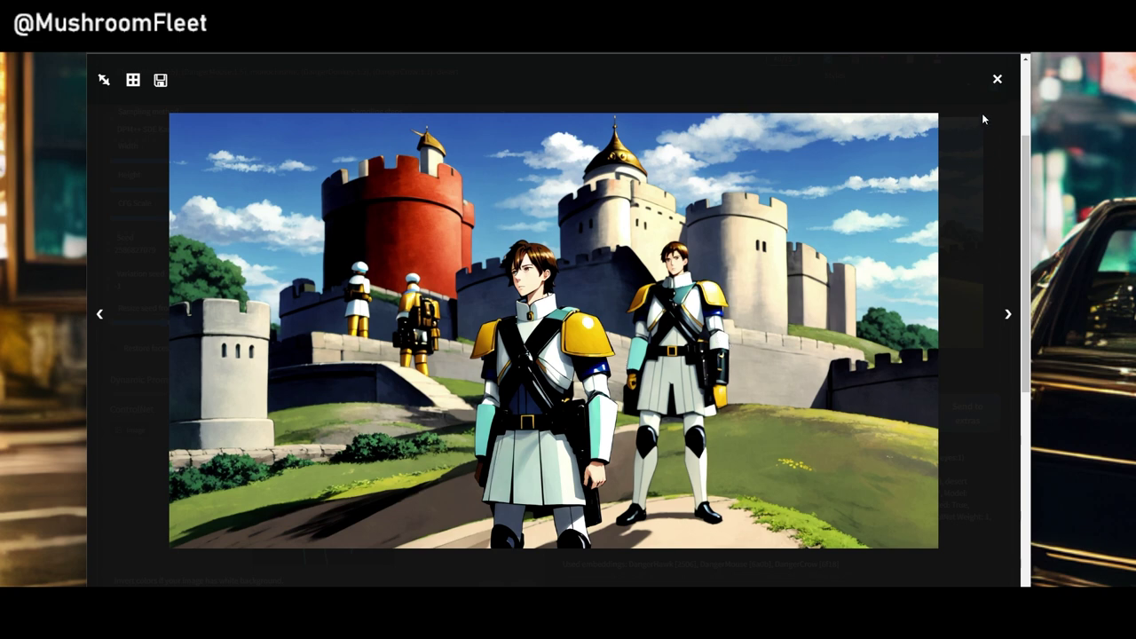
left_click(991, 161)
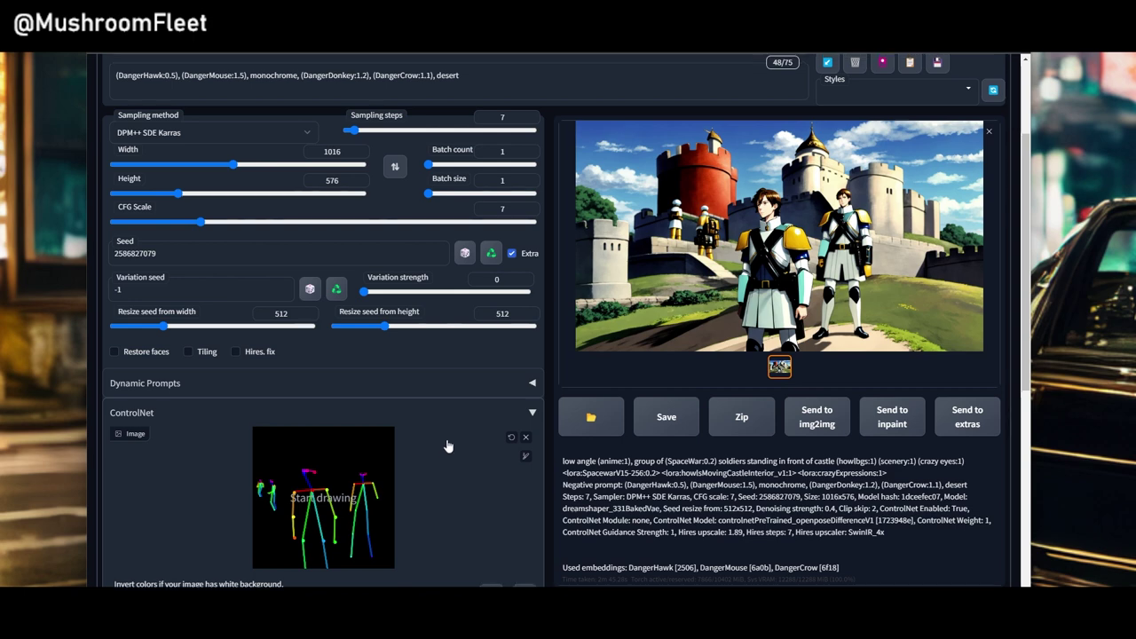
Step: Generate a new 1016x576 castle soldier image from the readjusted pose with the same prompt and seed
scroll(444, 448, "up", 2)
left_click(893, 140)
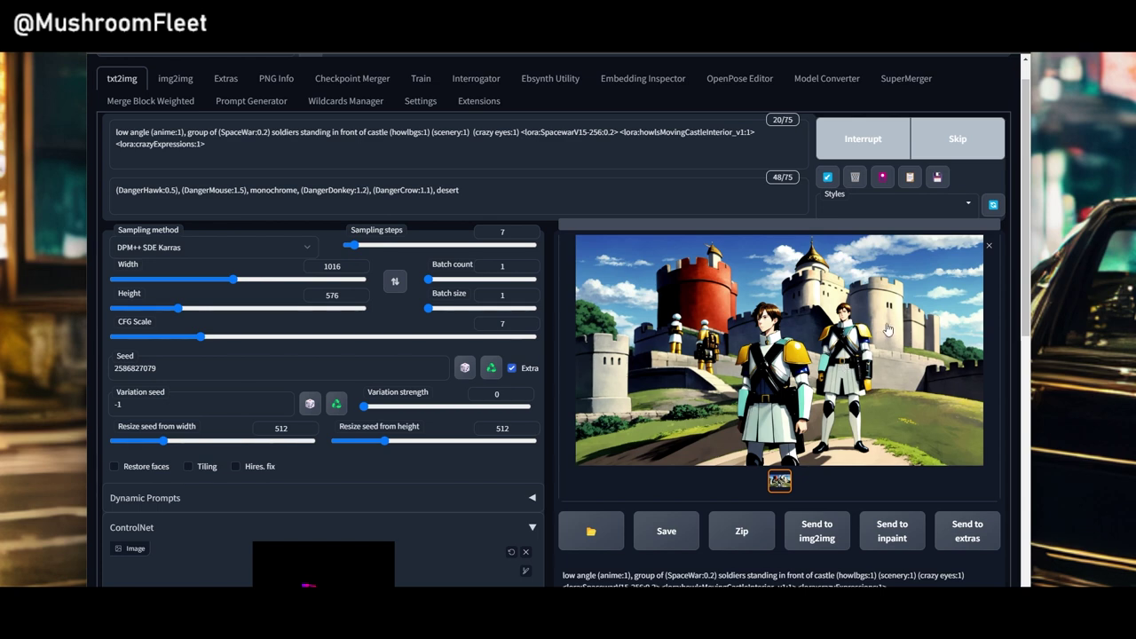
scroll(560, 355, "down", 1)
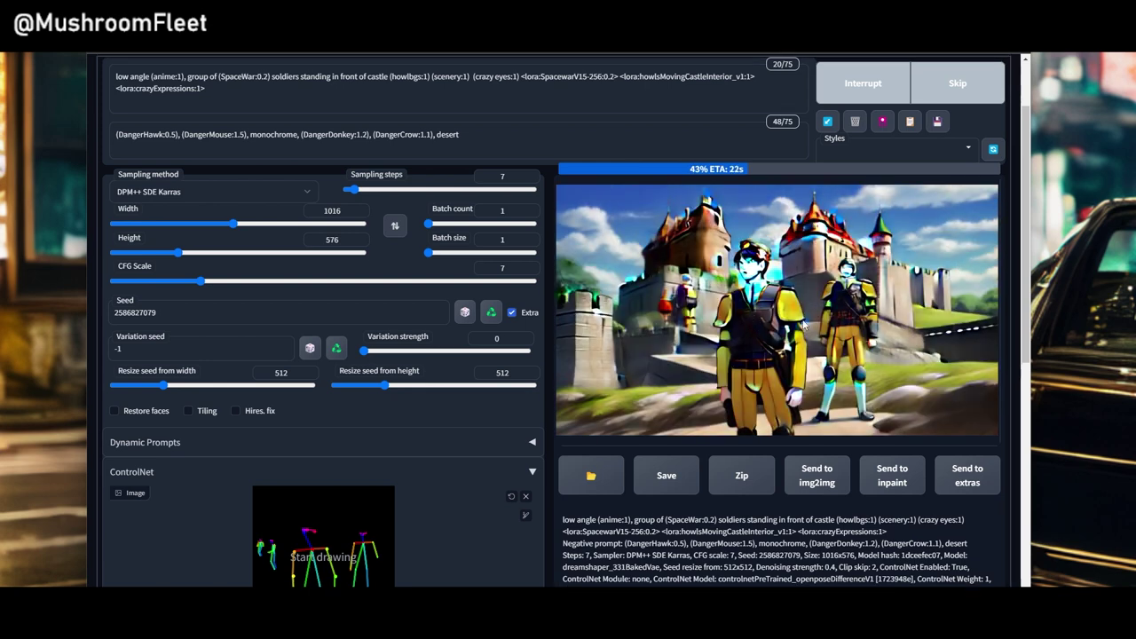
scroll(804, 308, "up", 1)
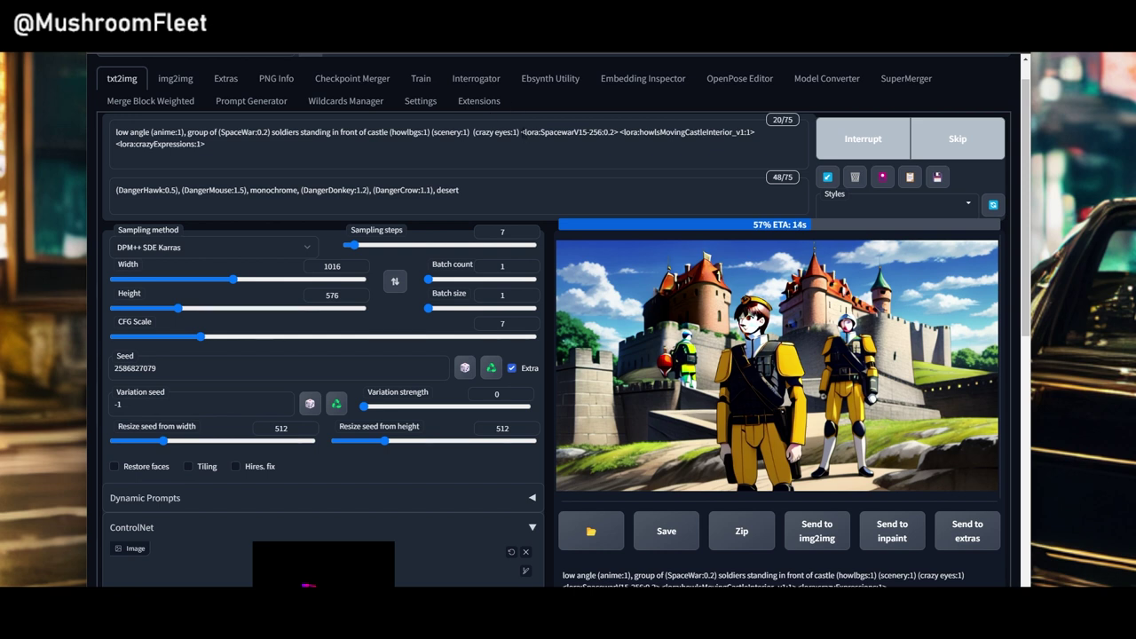
Step: Review the SpacewarV15-256, howlsMovingCastleInterior_v1 and crazyExpressions LoRA tags in the prompt
left_click_drag(521, 131, 617, 131)
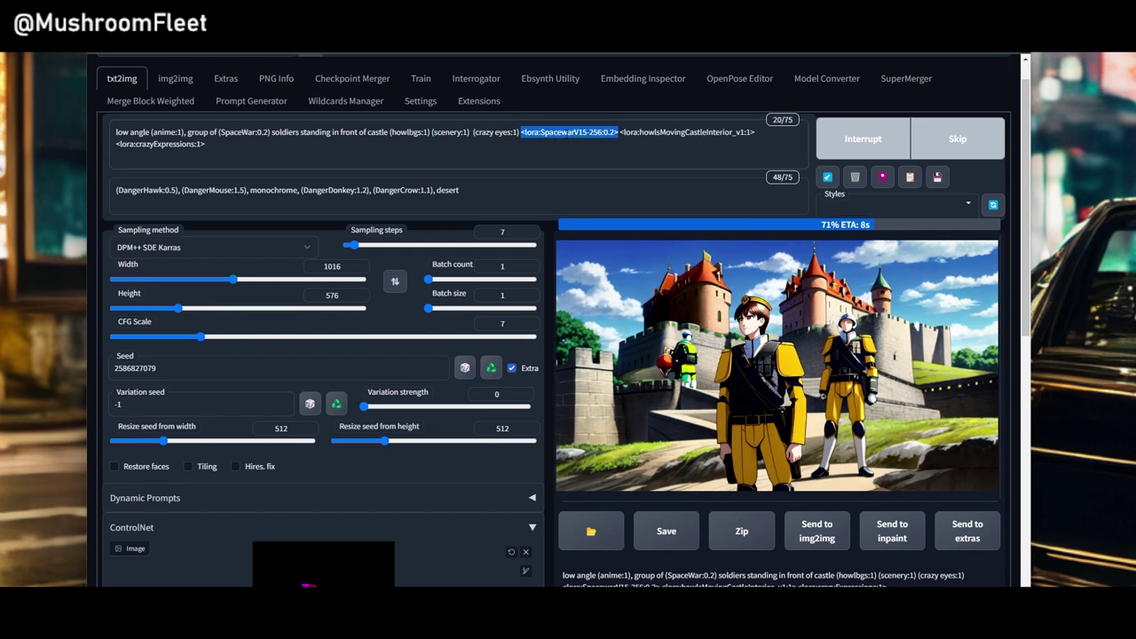
left_click_drag(620, 132, 753, 132)
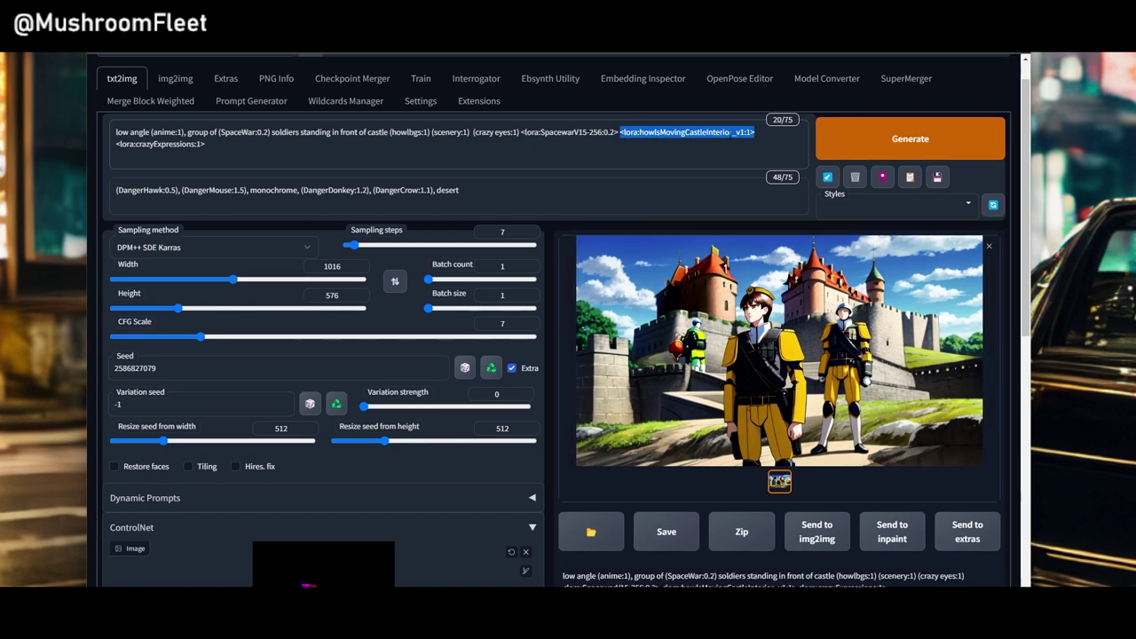
left_click(208, 144)
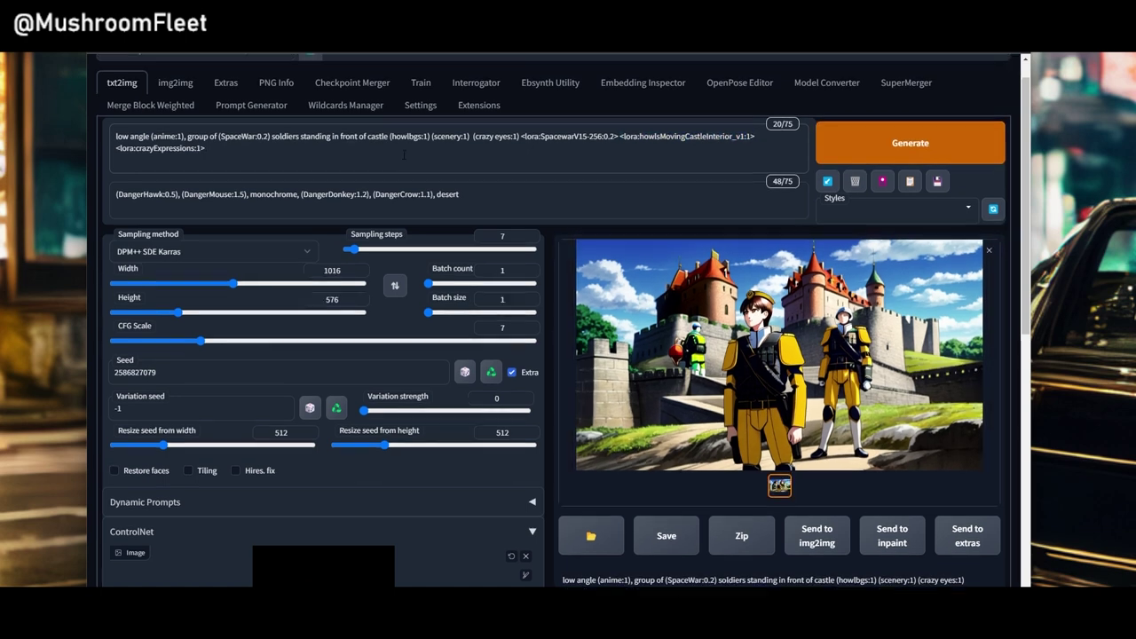
scroll(115, 84, "up", 2)
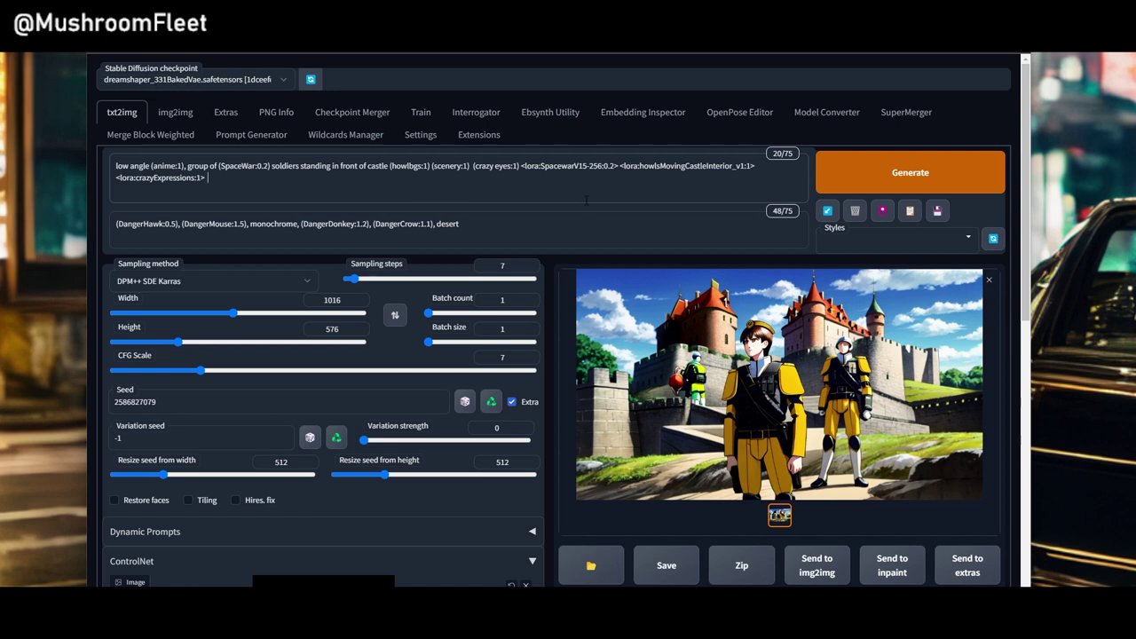
scroll(615, 194, "down", 1)
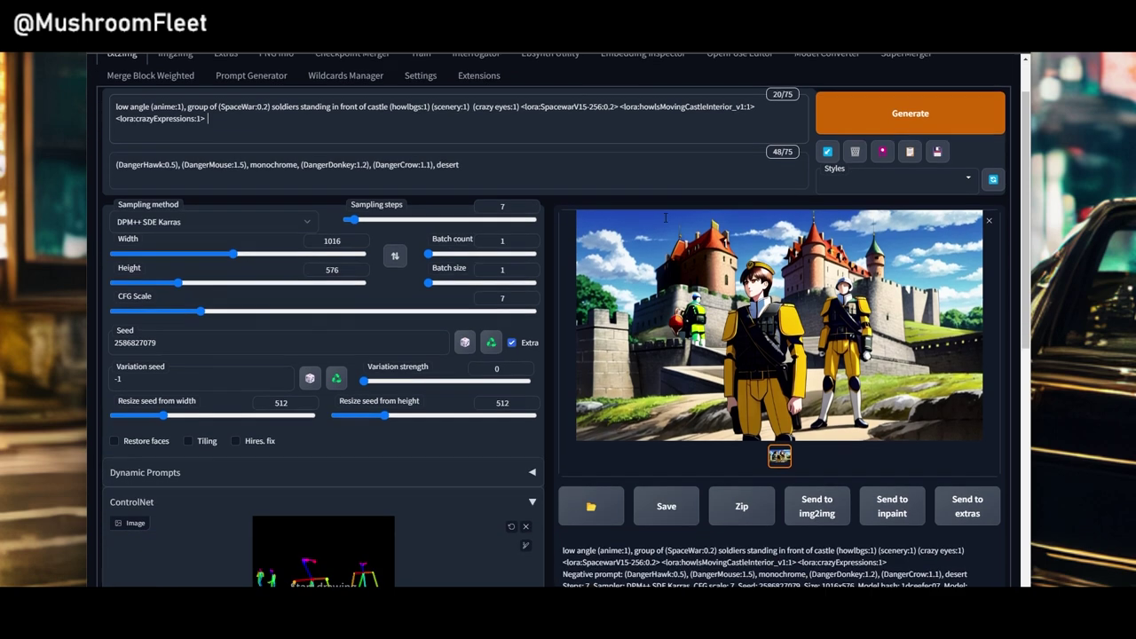
Step: Examine the newly generated soldier image enlarged and compare its figures with the ControlNet pose
left_click(680, 331)
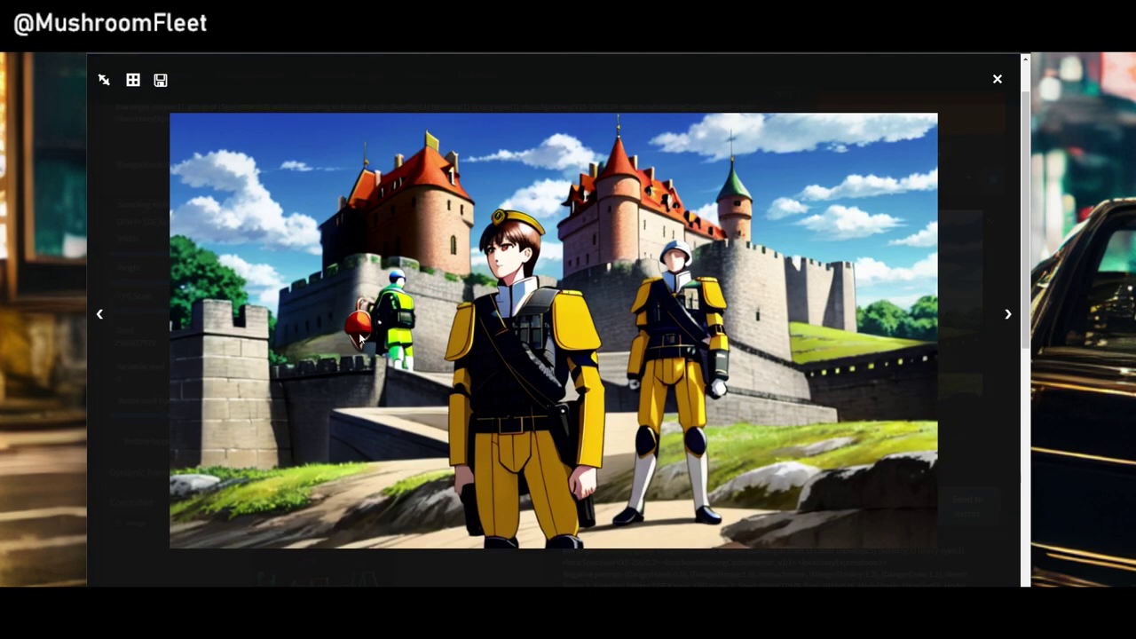
left_click(971, 280)
scroll(642, 447, "down", 5)
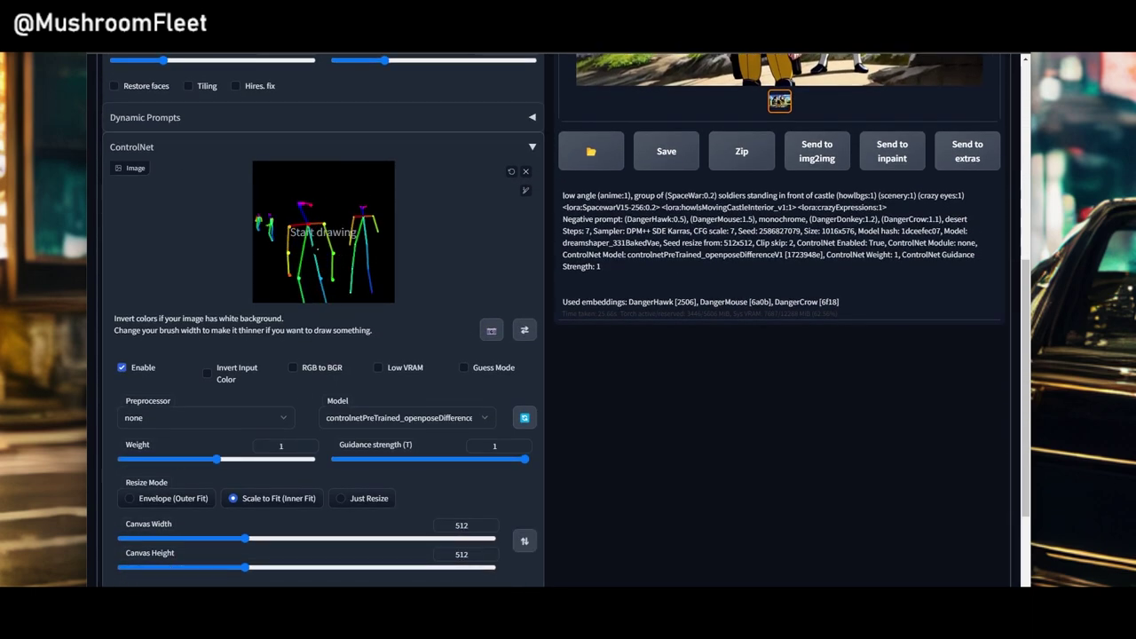
Step: Generate another 1016x576 castle soldier image with the same prompt and seed, and compare its figures with the ControlNet pose
scroll(444, 267, "up", 4)
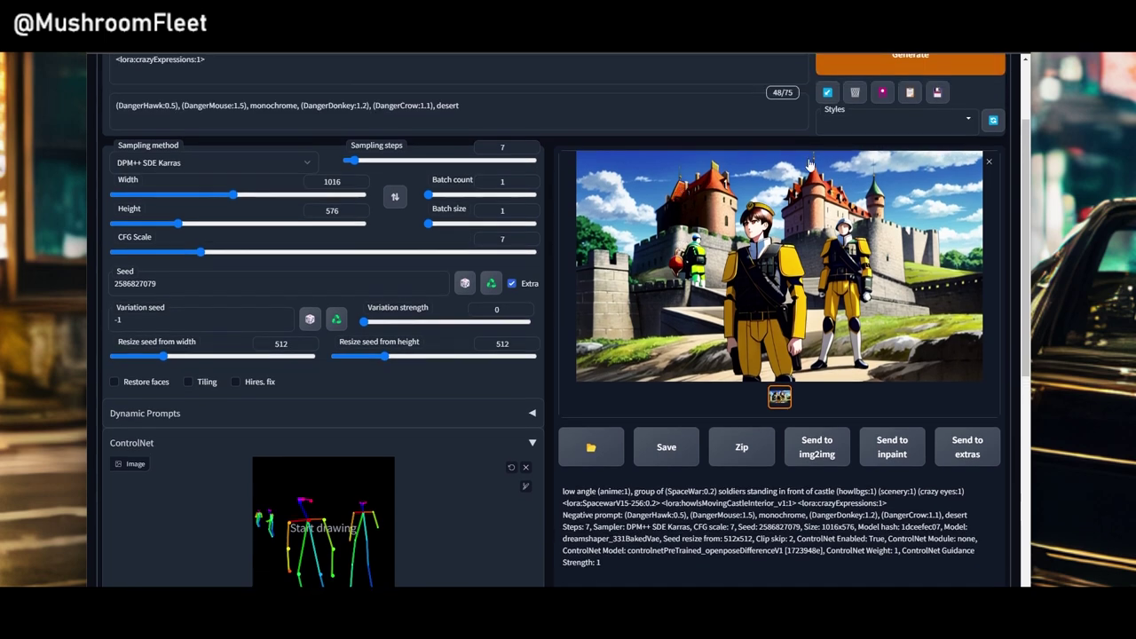
left_click(887, 63)
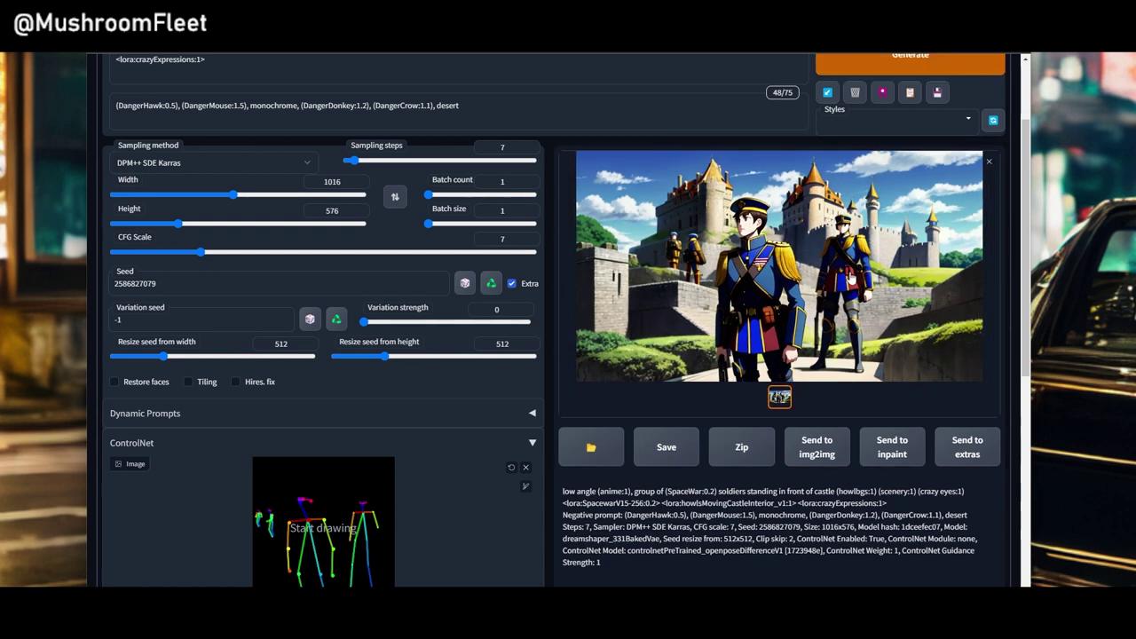
scroll(429, 265, "up", 2)
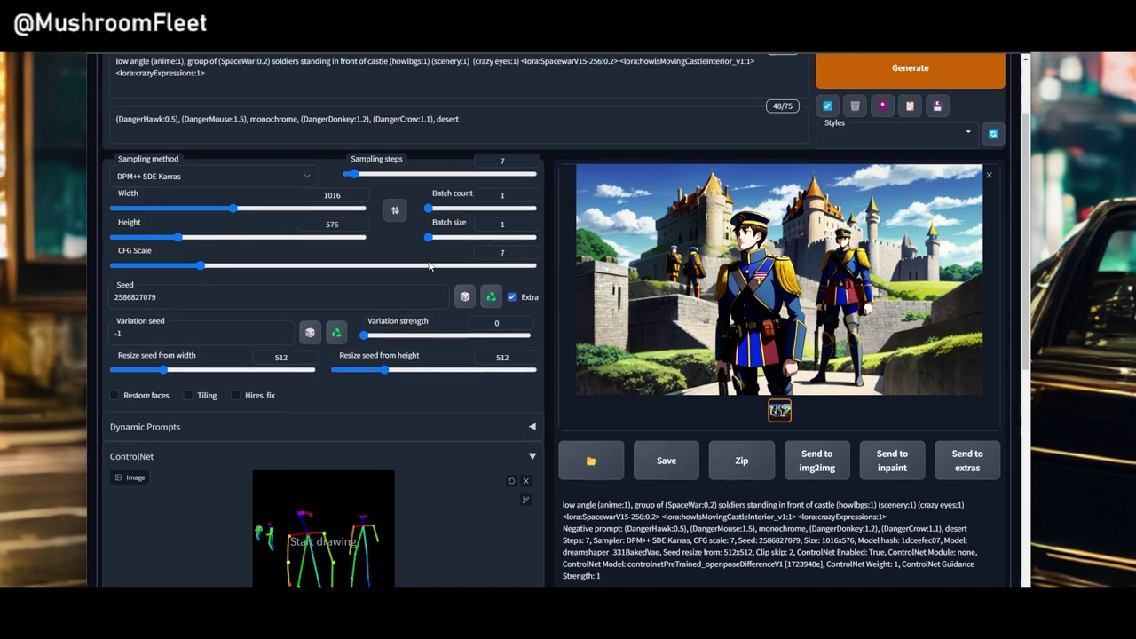
scroll(444, 277, "down", 1)
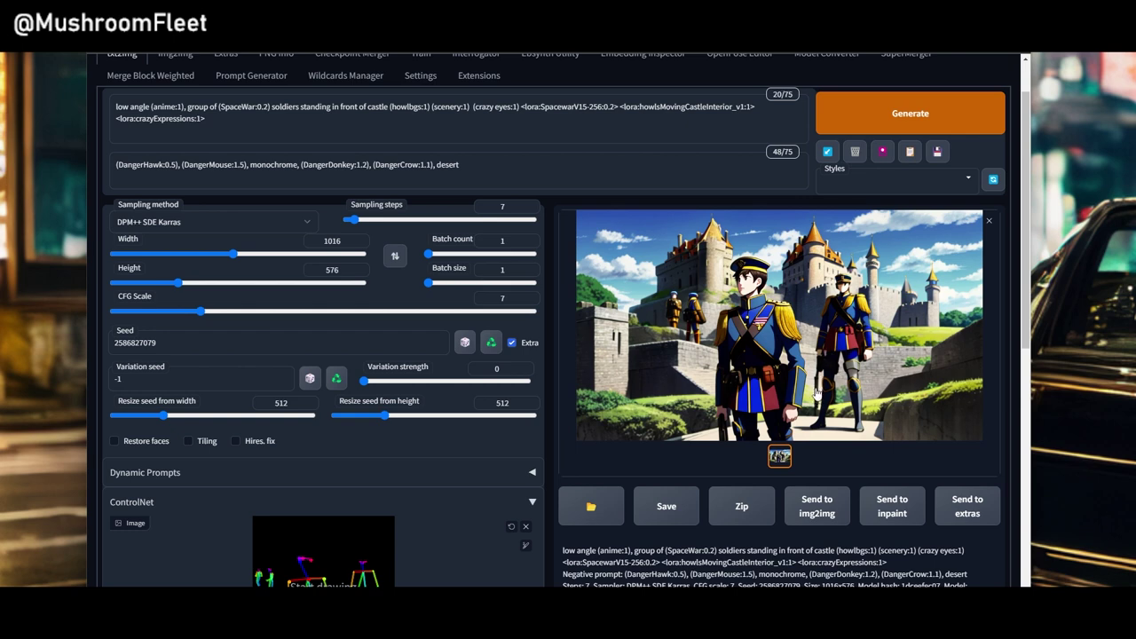
scroll(532, 311, "up", 1)
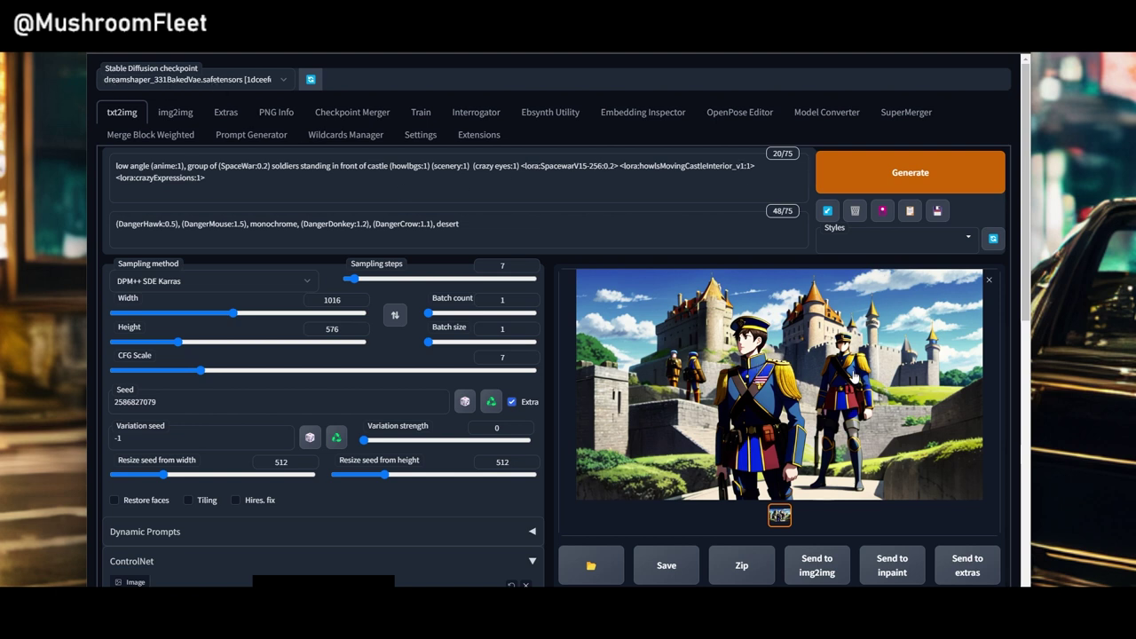
scroll(790, 371, "down", 1)
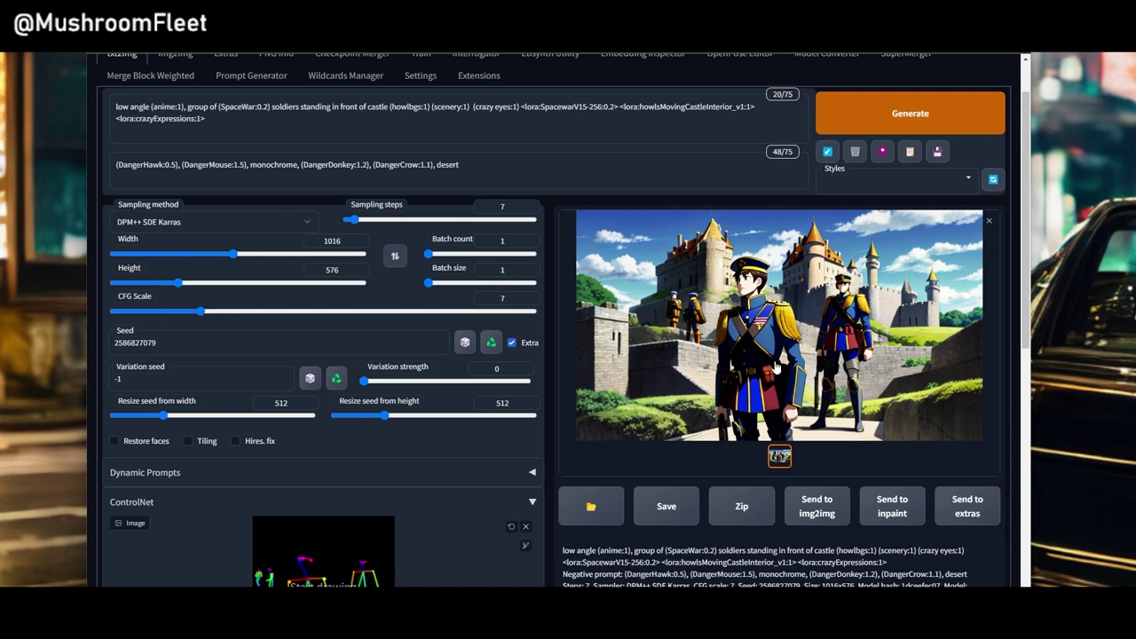
scroll(775, 367, "down", 1)
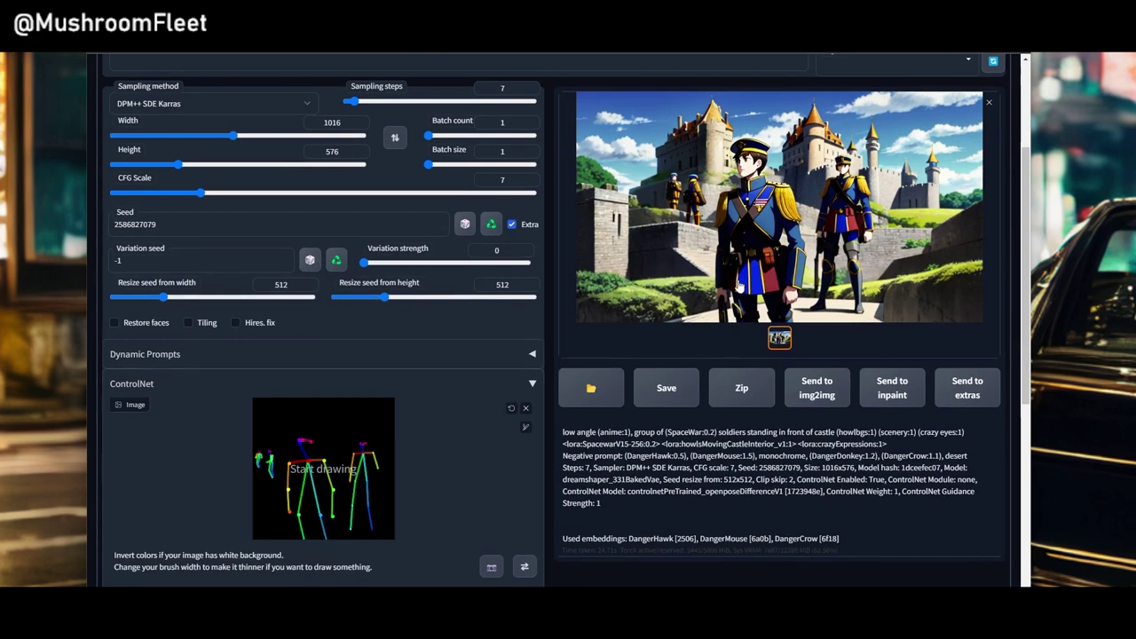
scroll(737, 210, "up", 2)
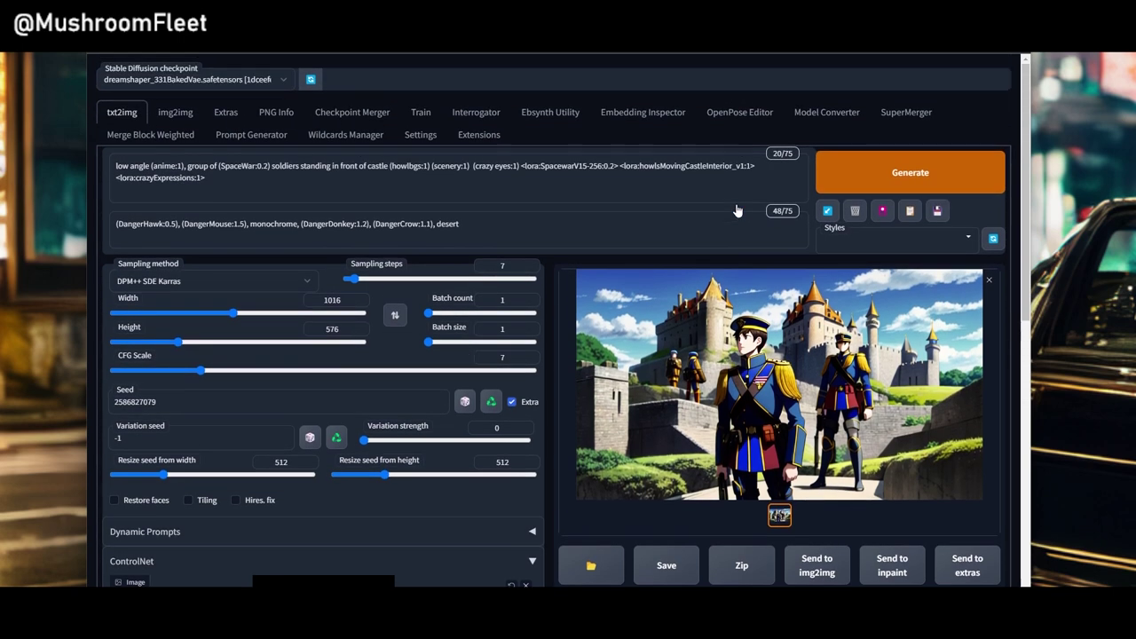
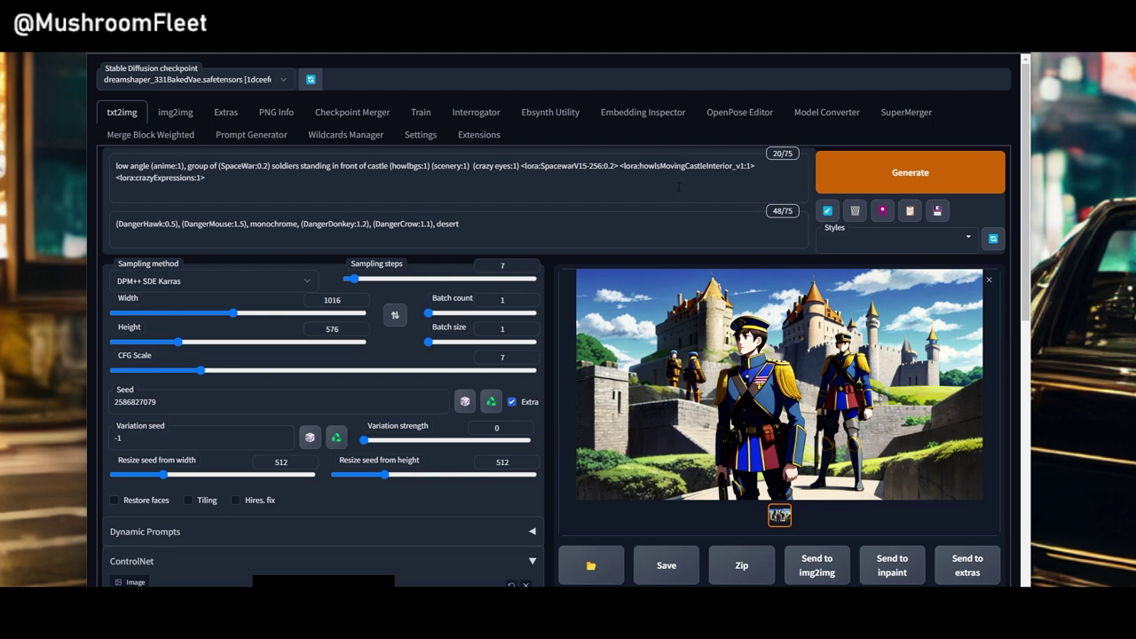
Step: Clear the pose canvas in the OpenPose Editor and browse to the MysteryPoseHelper folder for a pose JSON
left_click(739, 115)
left_click(147, 277)
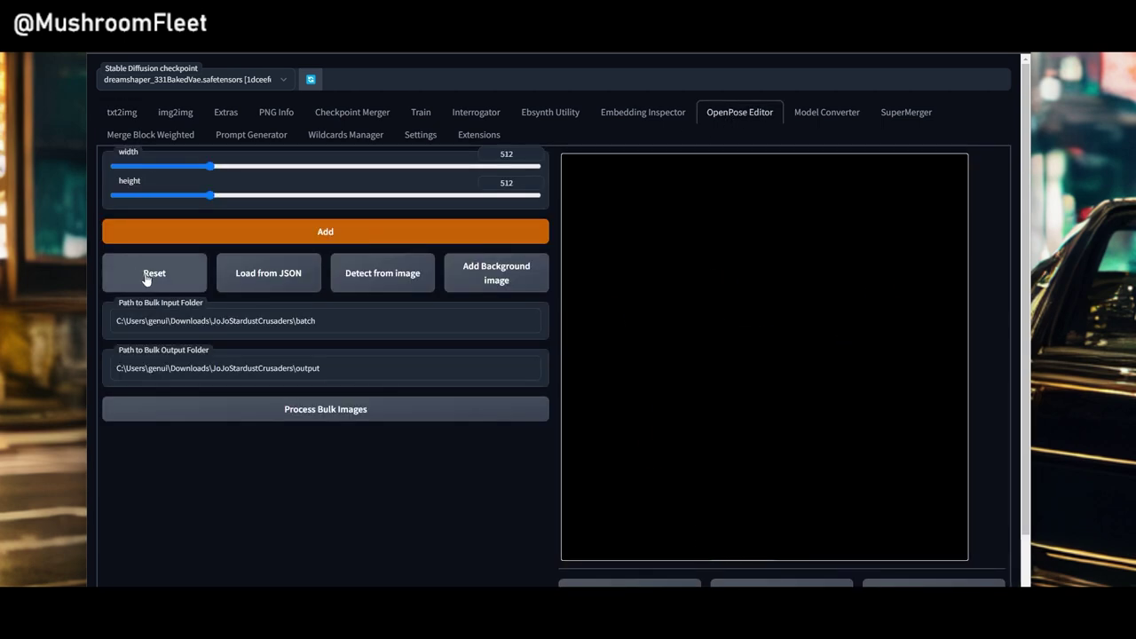
left_click(238, 275)
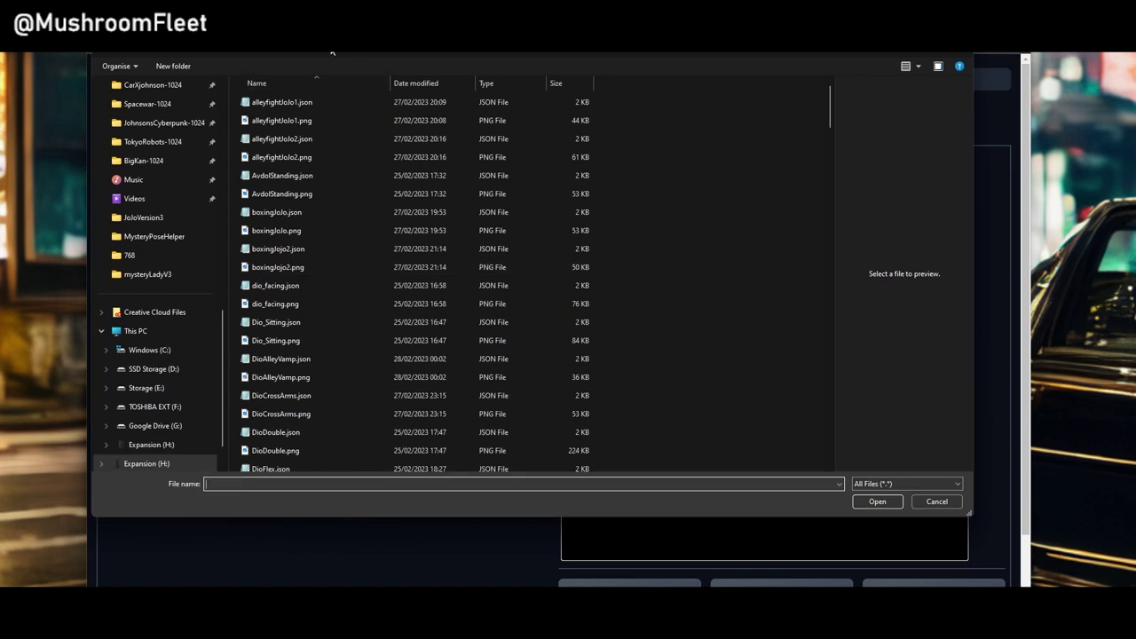
left_click(279, 53)
left_click(280, 53)
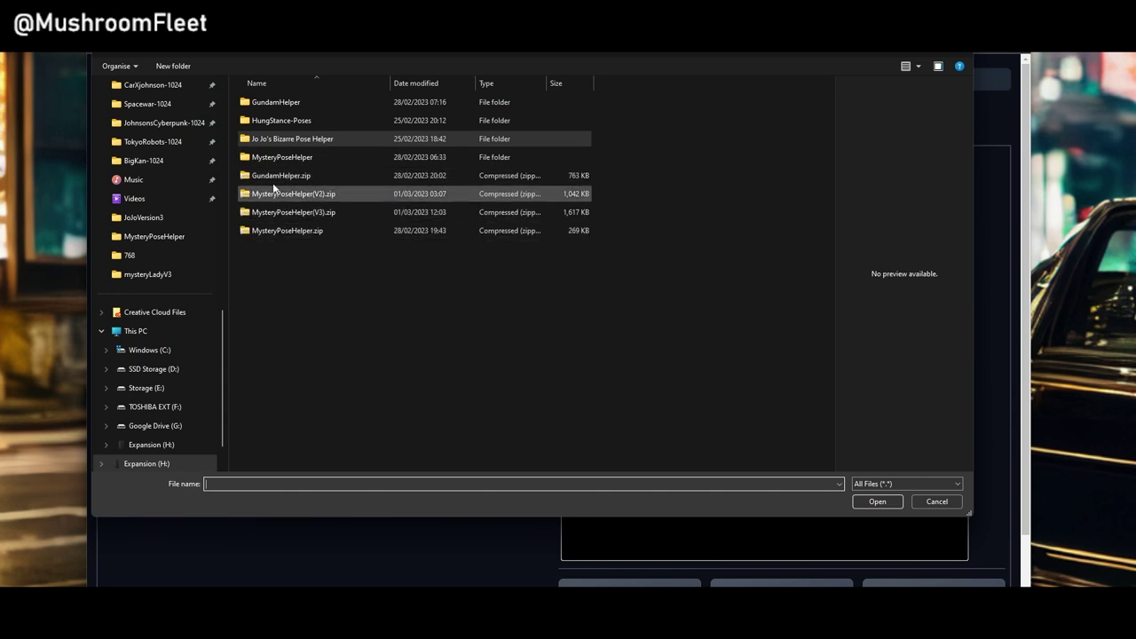
double_click(271, 157)
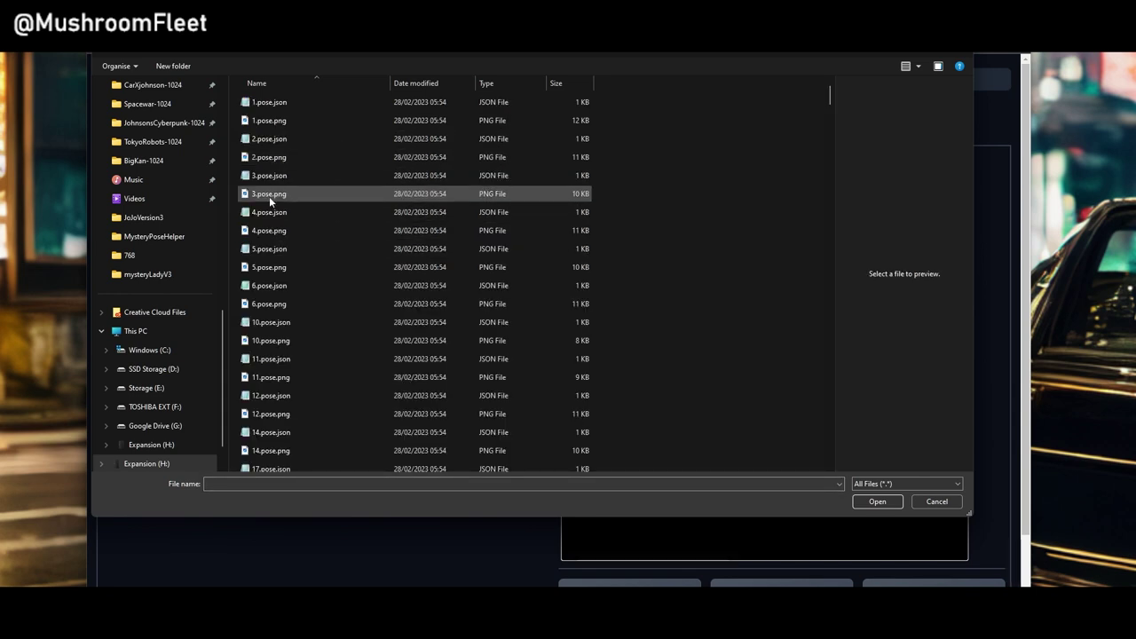
Step: Preview the MysteryV2 (72) pose image and try to load MysteryV2 (72).pose.json into the editor
scroll(269, 196, "down", 20)
scroll(274, 204, "down", 20)
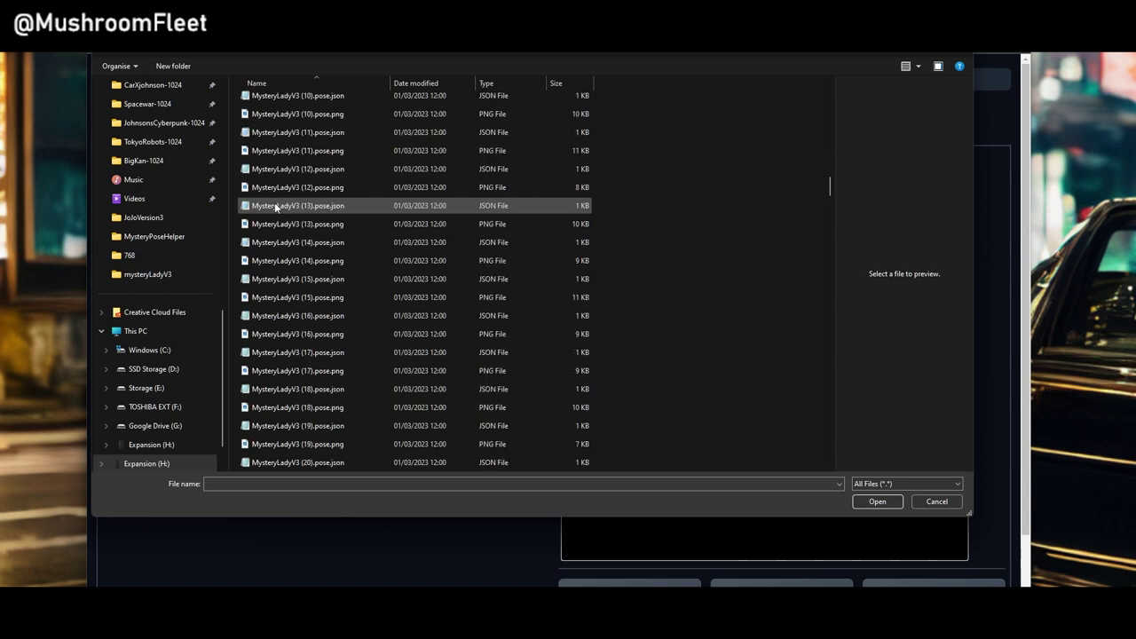
scroll(274, 203, "down", 20)
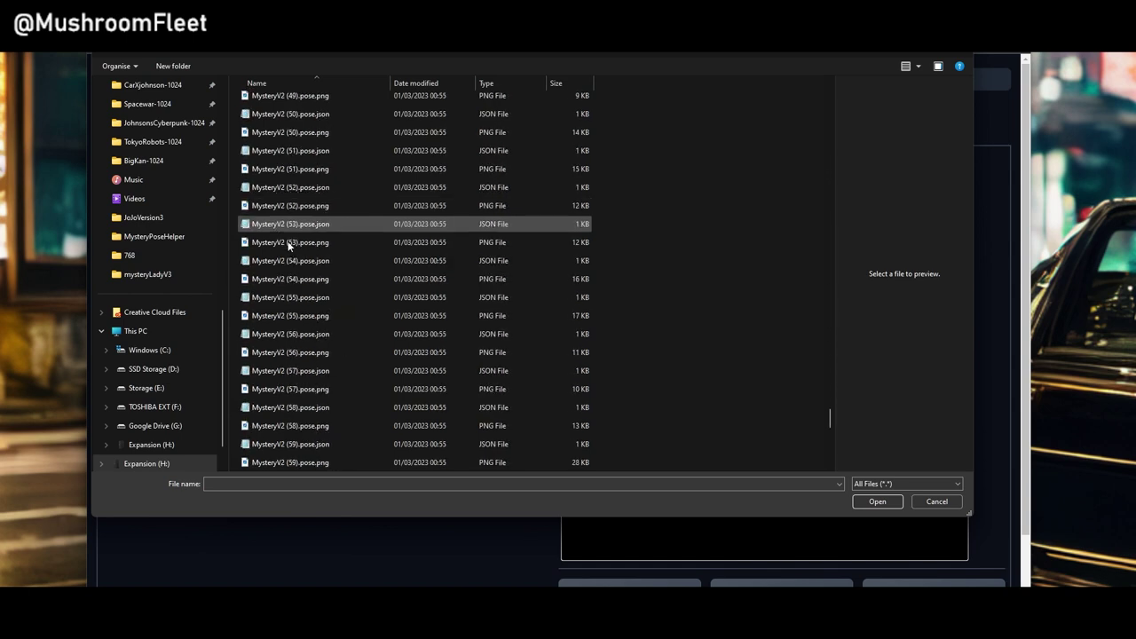
scroll(287, 296, "down", 11)
scroll(289, 293, "down", 3)
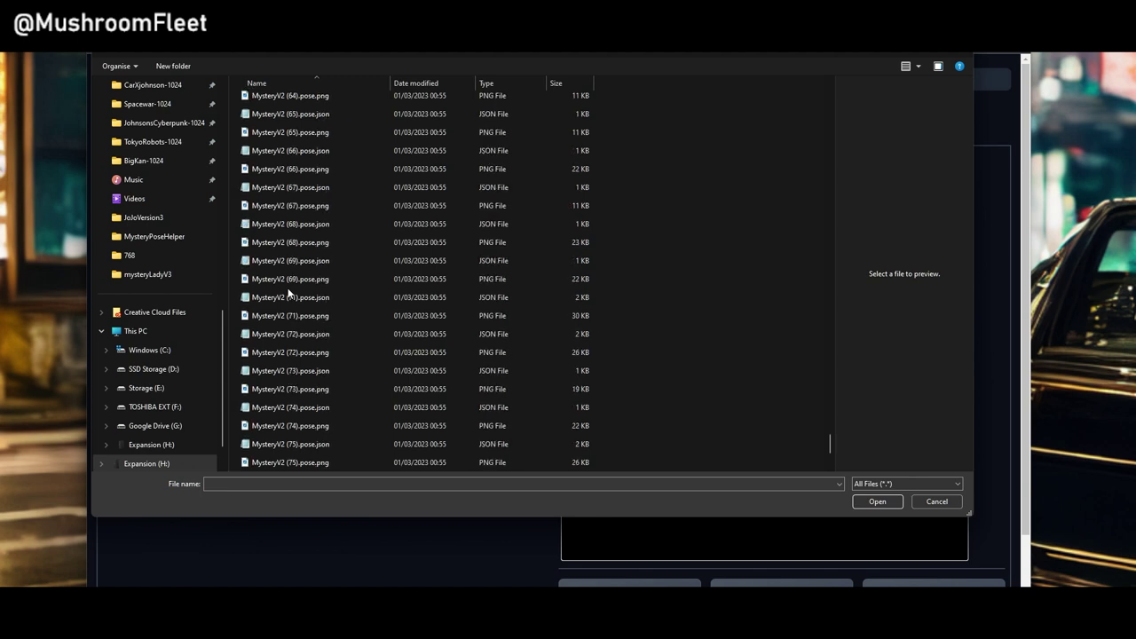
left_click(295, 355)
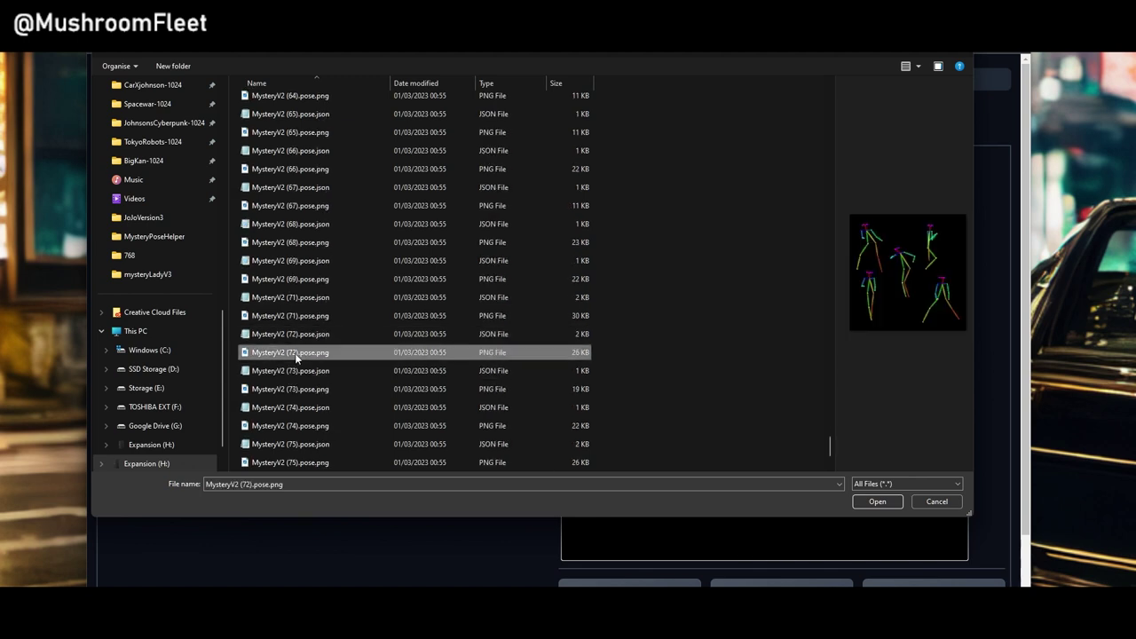
left_click(292, 334)
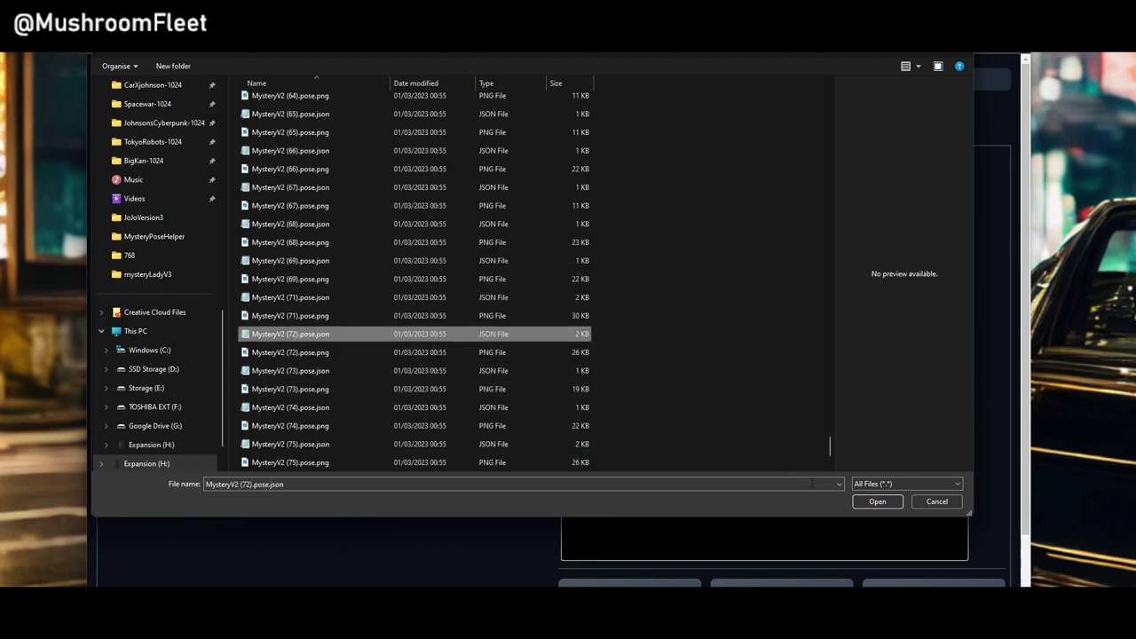
left_click(877, 502)
Step: Load the five-figure pose MysteryV2 (72).pose.json from the MysteryPoseHelper folder onto the canvas
left_click(513, 397)
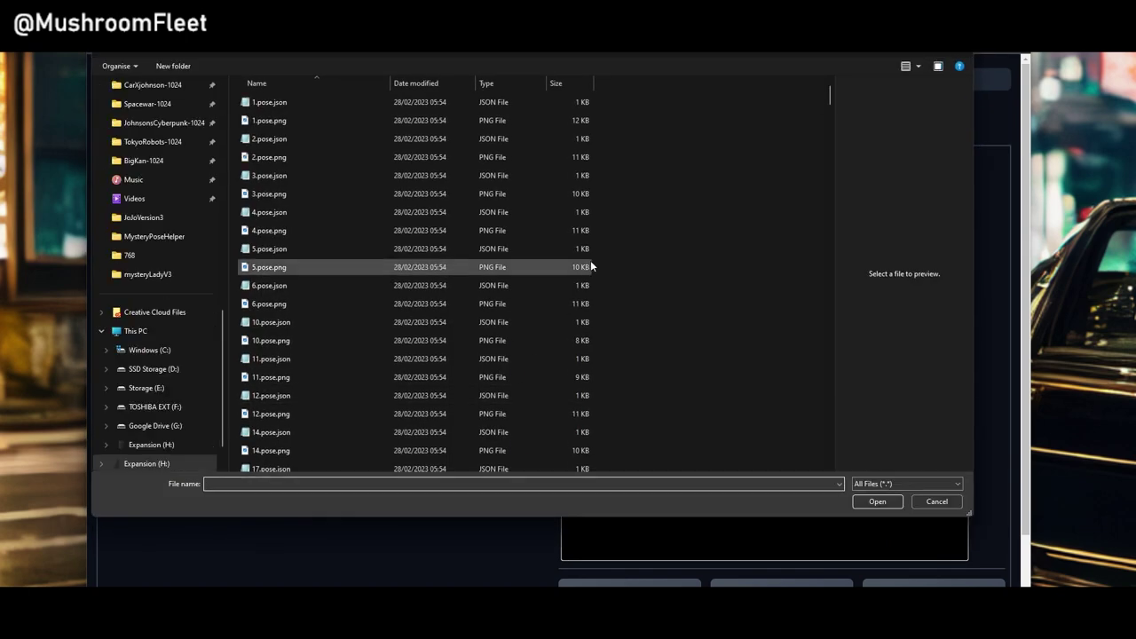
scroll(652, 303, "down", 20)
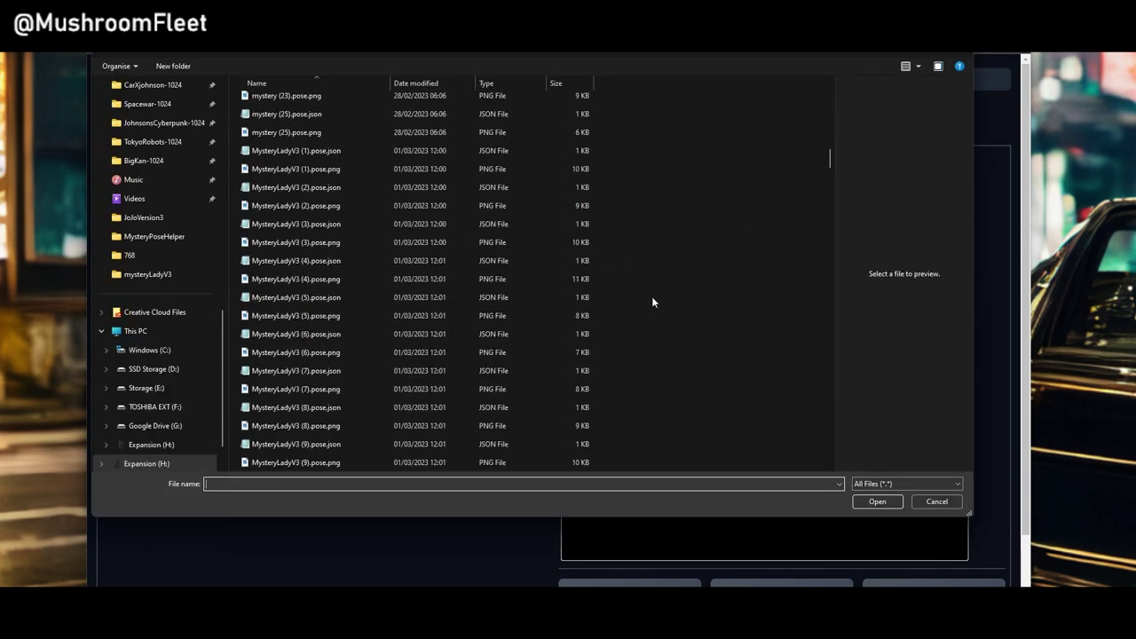
scroll(653, 300, "down", 15)
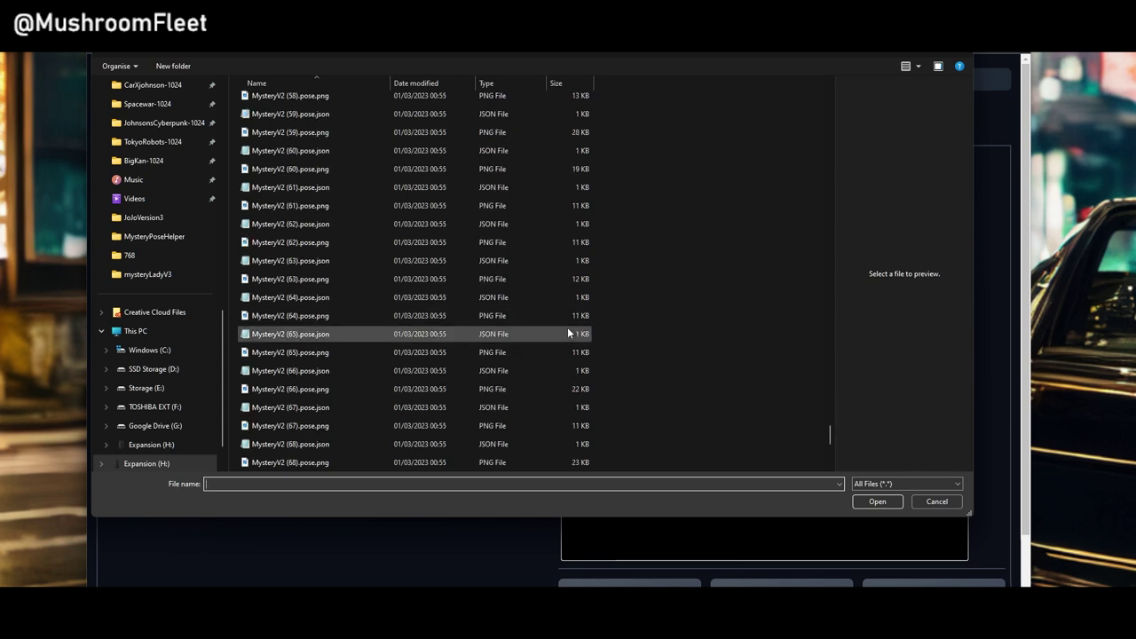
scroll(322, 367, "down", 11)
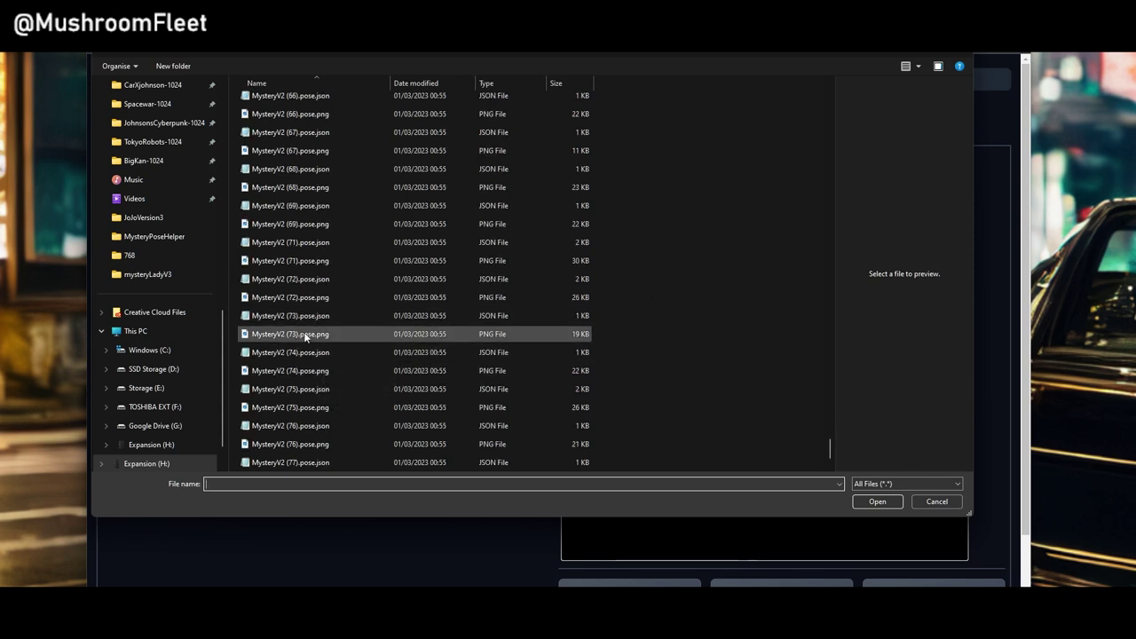
left_click(295, 298)
left_click(298, 279)
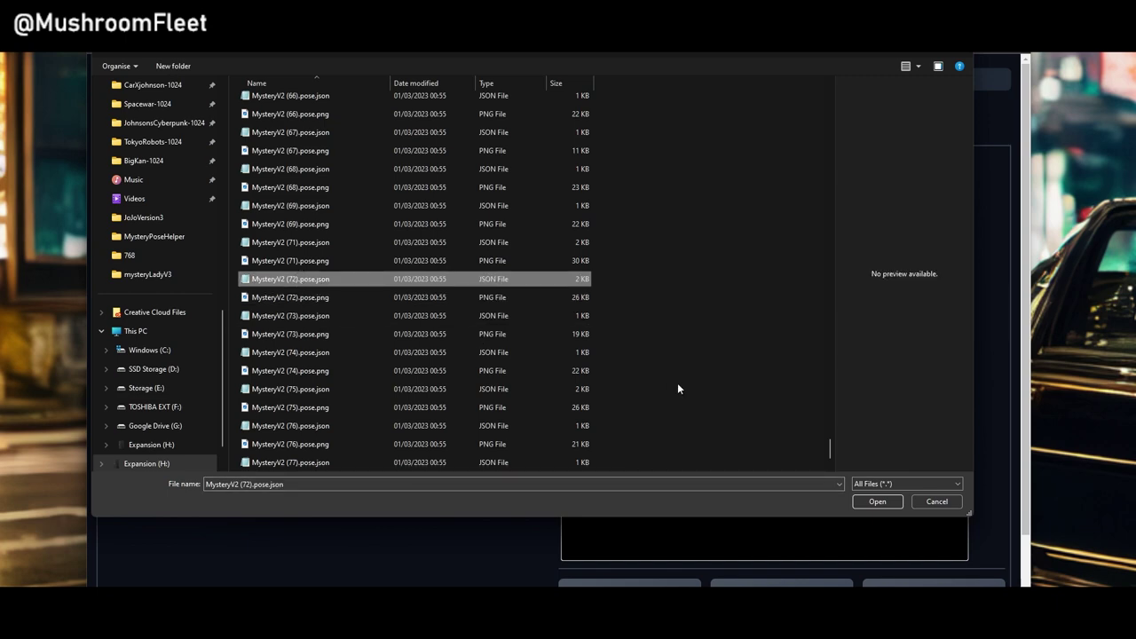
left_click(872, 502)
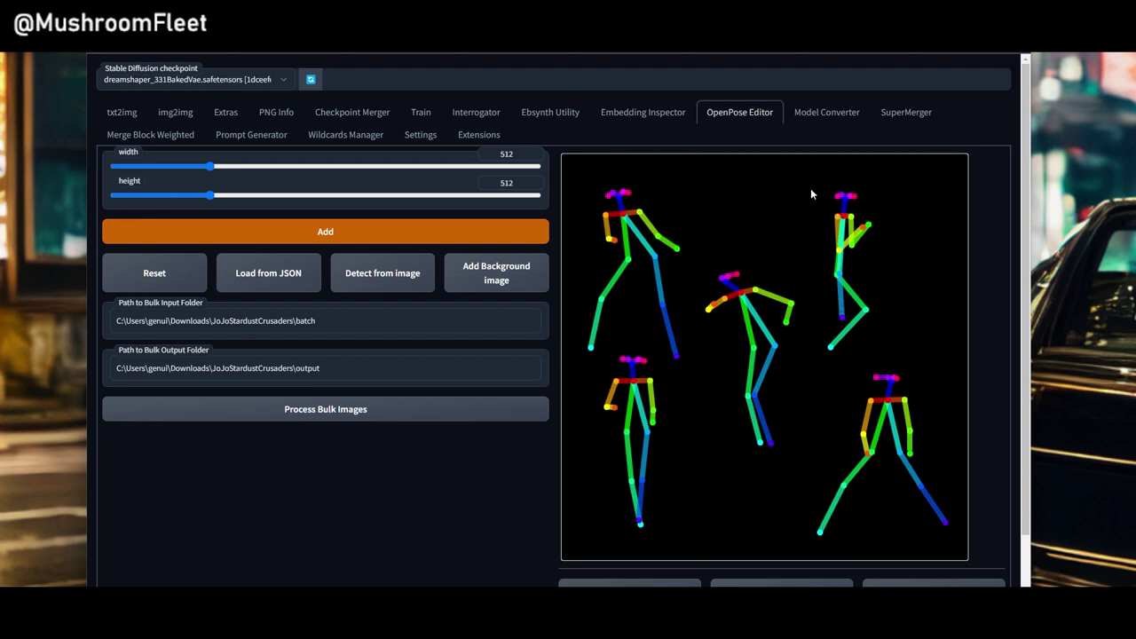
Step: Shrink the upper-right and lower-right figures to similar small sizes and raise the wide-striding lower one toward mid-canvas height
left_click_drag(807, 185, 898, 370)
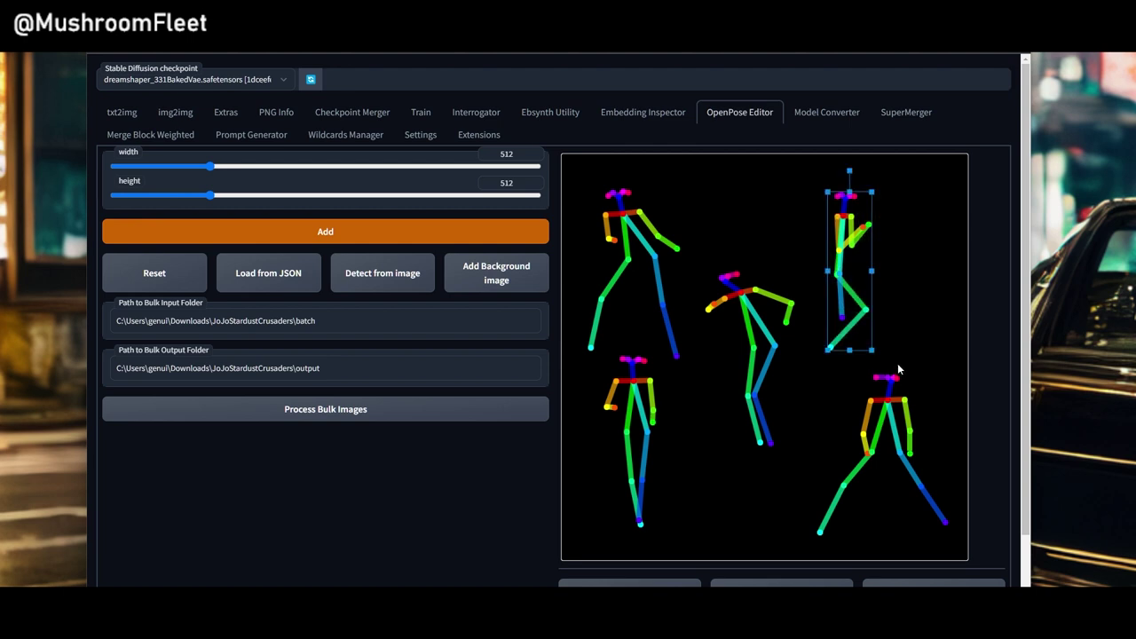
left_click_drag(829, 351, 845, 286)
left_click(876, 316)
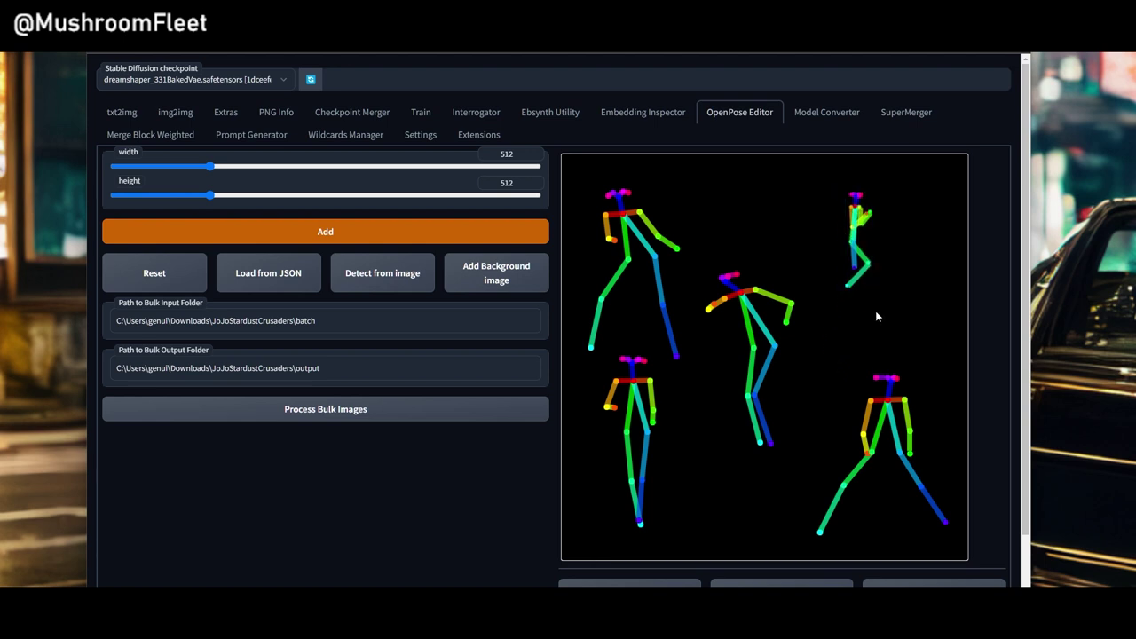
left_click_drag(801, 354, 969, 554)
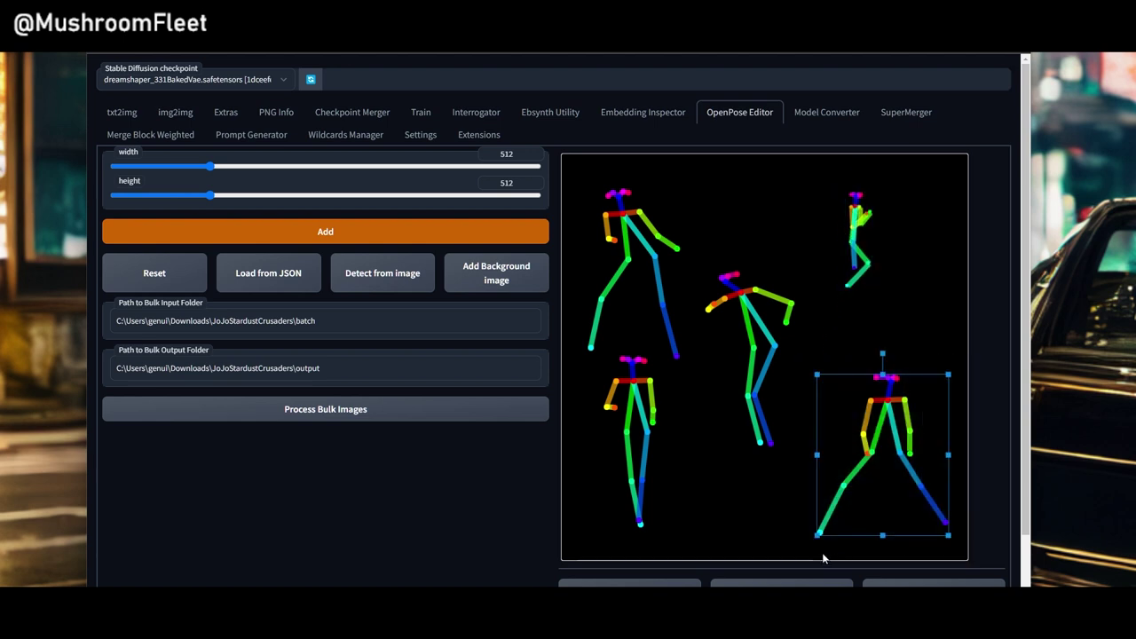
left_click_drag(815, 535, 877, 461)
left_click_drag(916, 415, 916, 357)
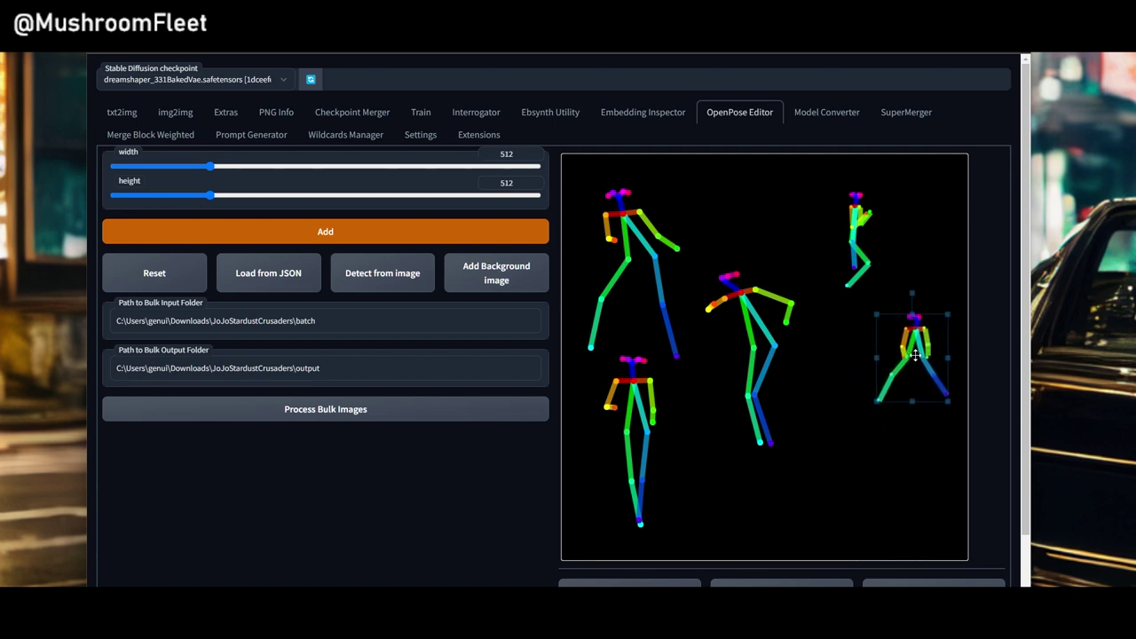
left_click(847, 441)
Step: Shrink the central figure and line it up with the small upper-right figure in a row beside the wide-striding one
left_click_drag(702, 261, 767, 389)
left_click_drag(743, 338, 785, 355)
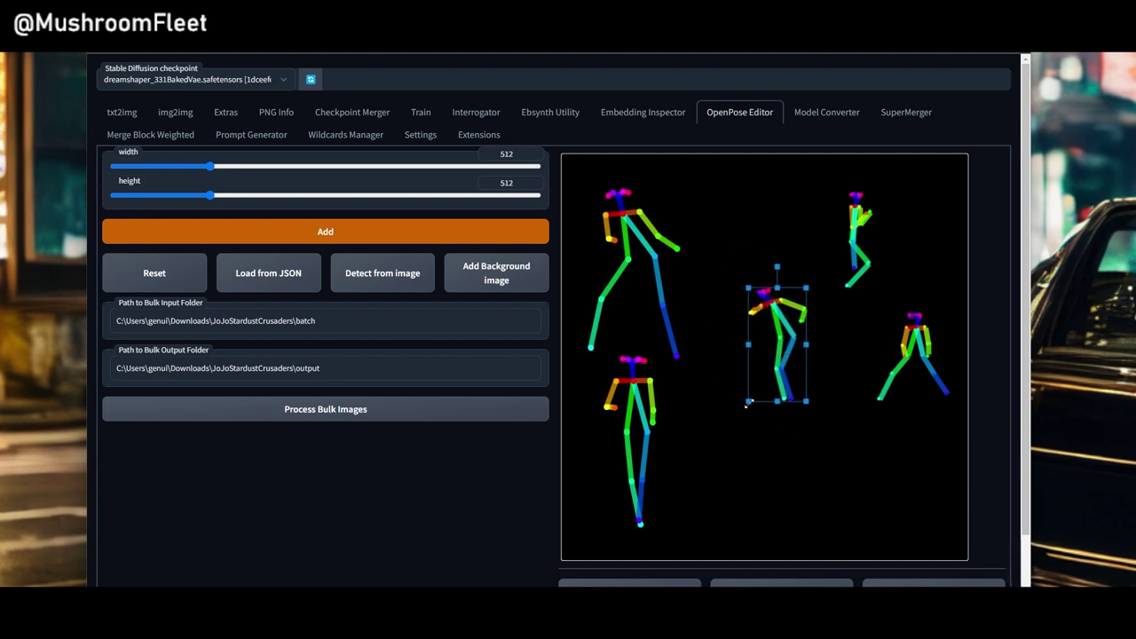
left_click_drag(748, 404, 757, 380)
left_click_drag(778, 338, 818, 359)
left_click(843, 199)
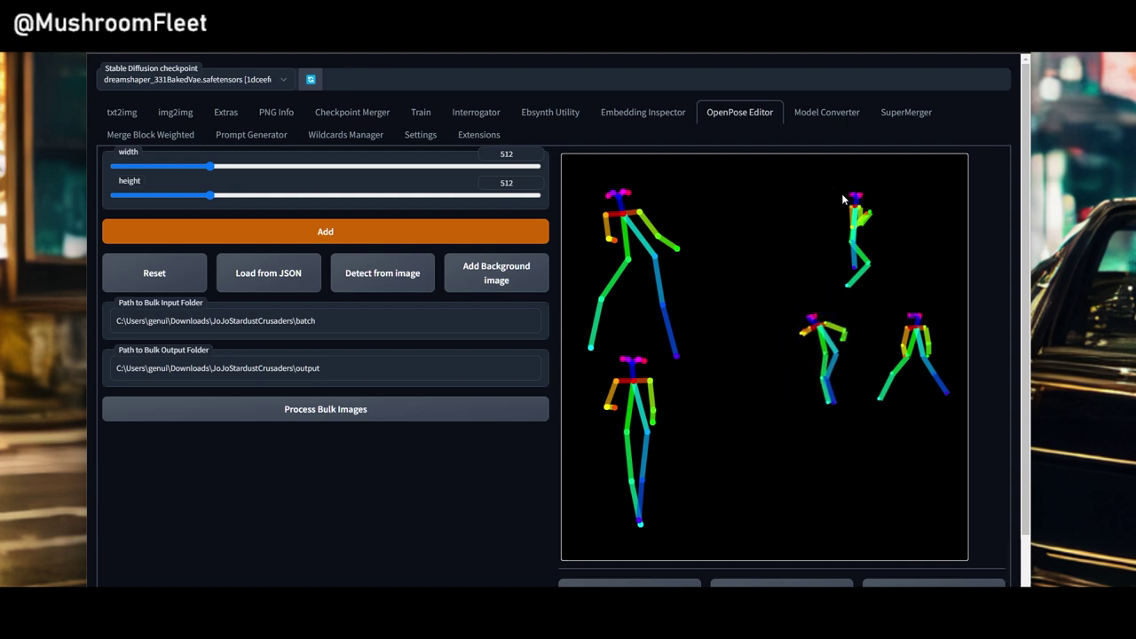
left_click(854, 238)
left_click_drag(855, 242, 766, 360)
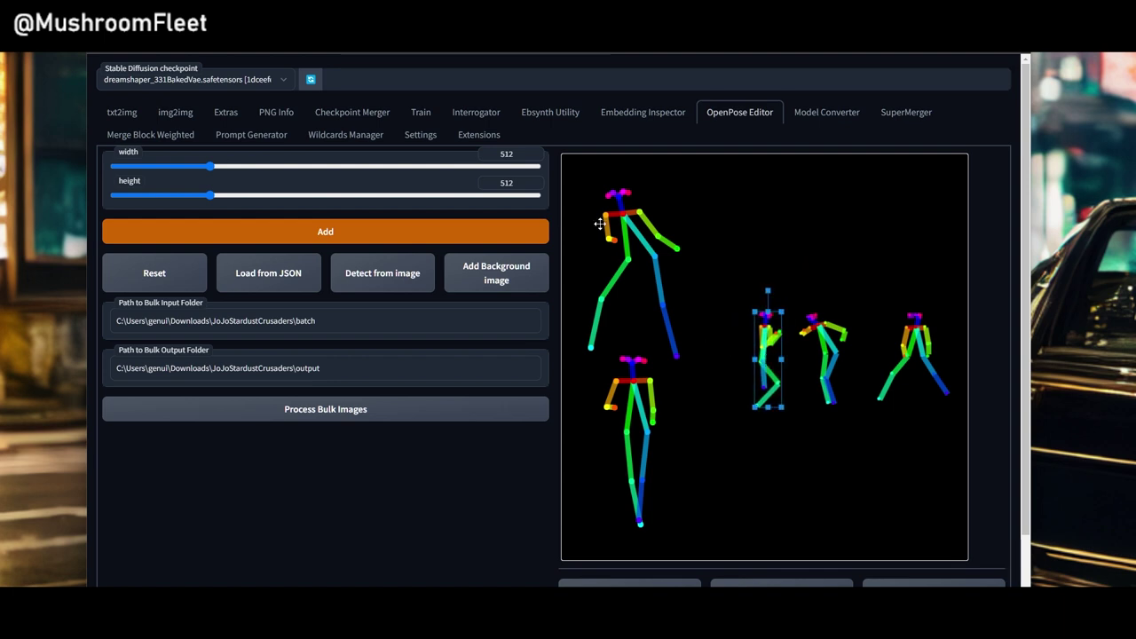
Step: Shrink the two left-hand figures to match the others and place them at the left end of the row
left_click_drag(604, 353, 633, 441)
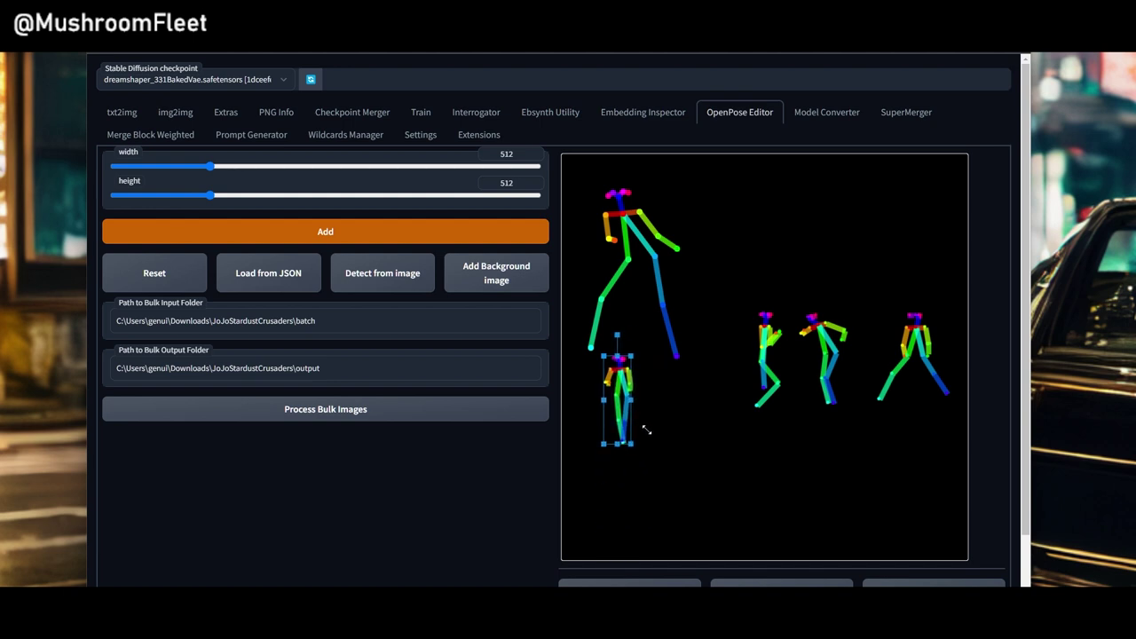
left_click_drag(627, 390, 629, 448)
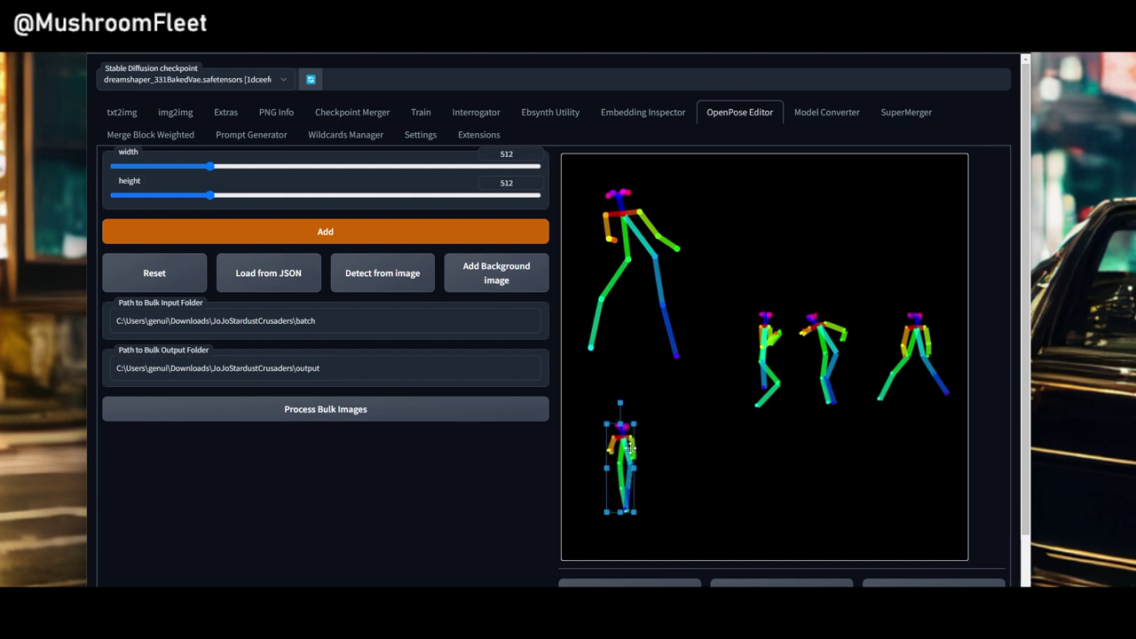
left_click_drag(691, 374, 631, 268)
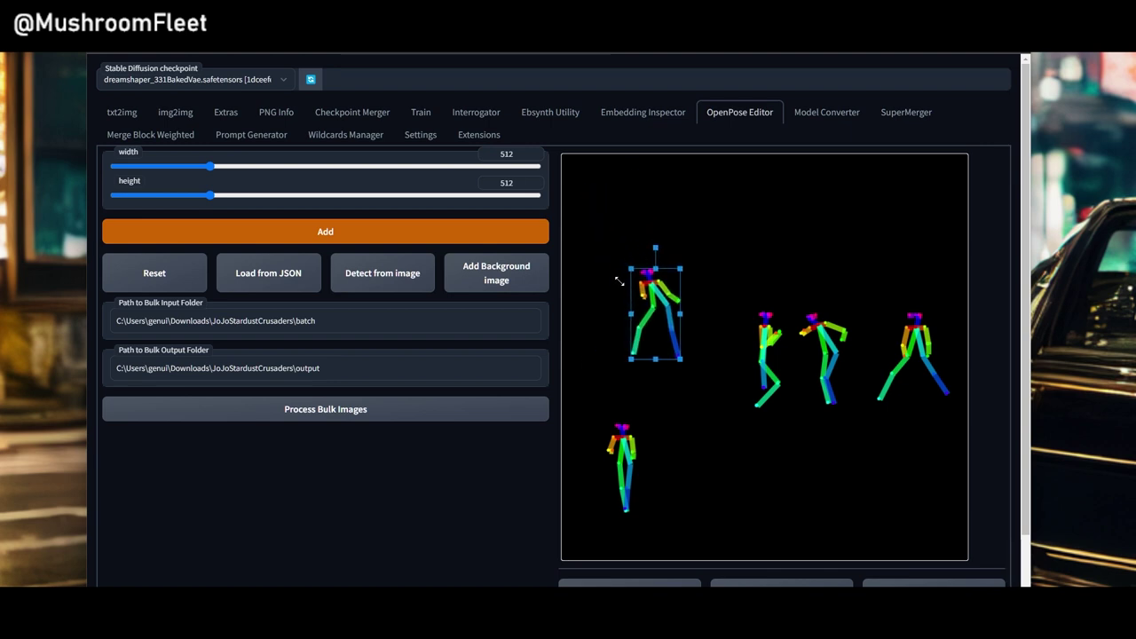
left_click_drag(657, 328, 703, 376)
left_click_drag(580, 411, 626, 381)
left_click(725, 459)
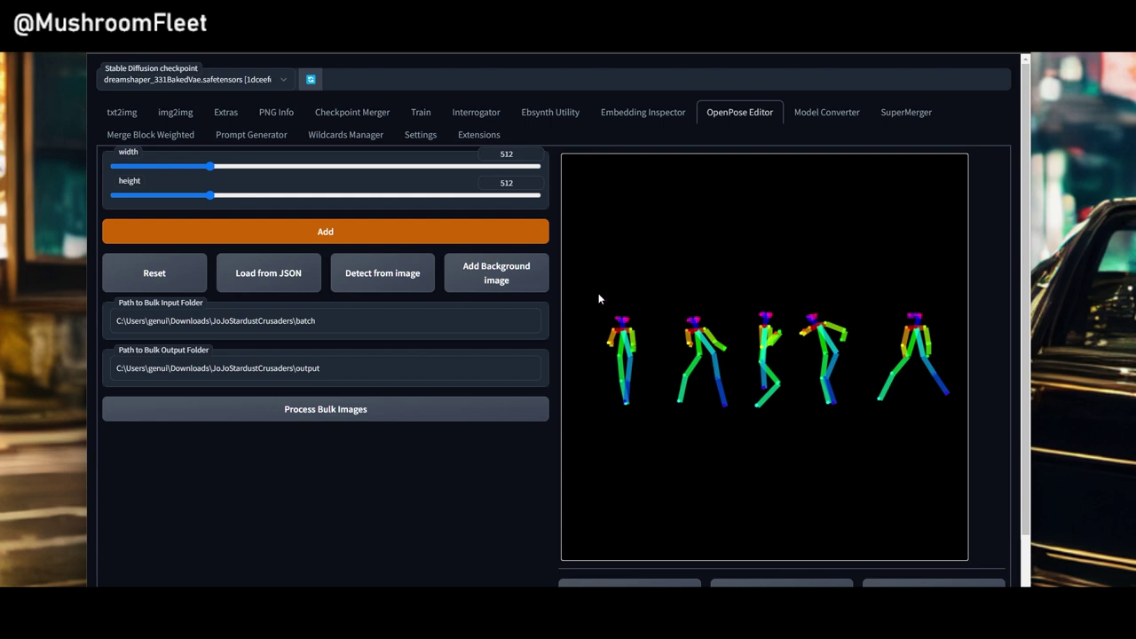
Step: Squash all five figures in the row together so they become vertically shorter
left_click_drag(594, 276, 961, 448)
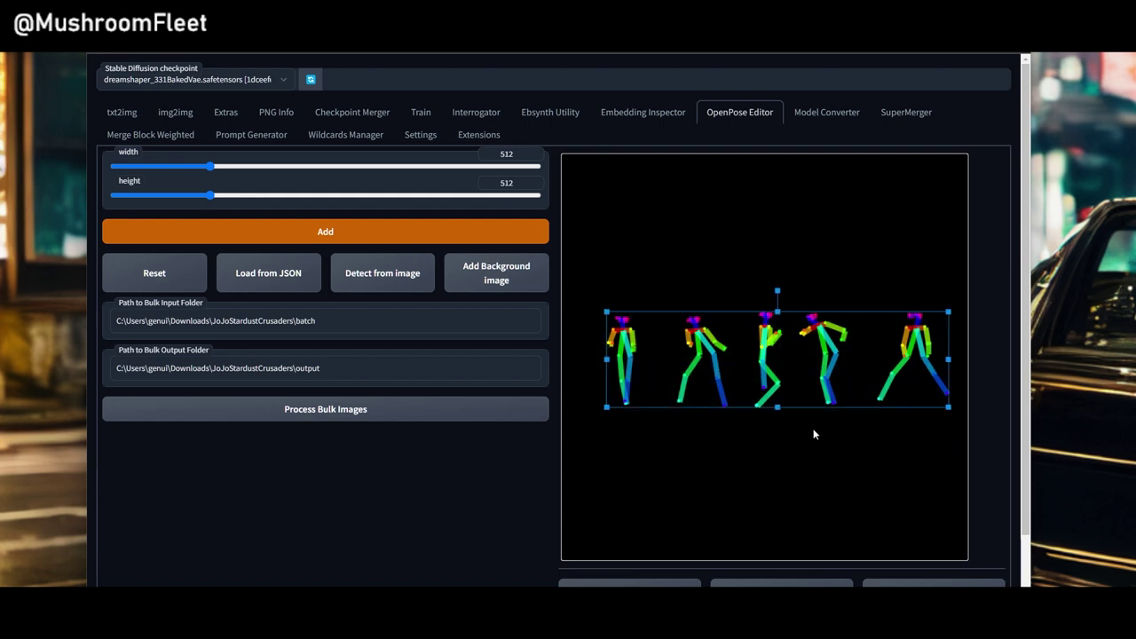
left_click_drag(777, 409, 776, 380)
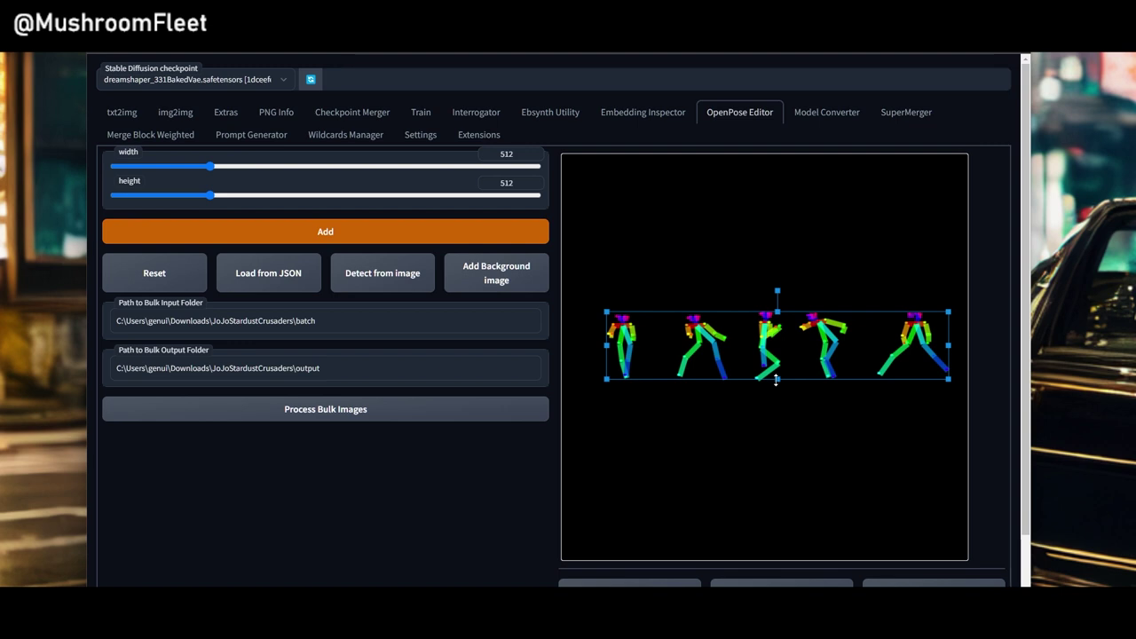
left_click(786, 400)
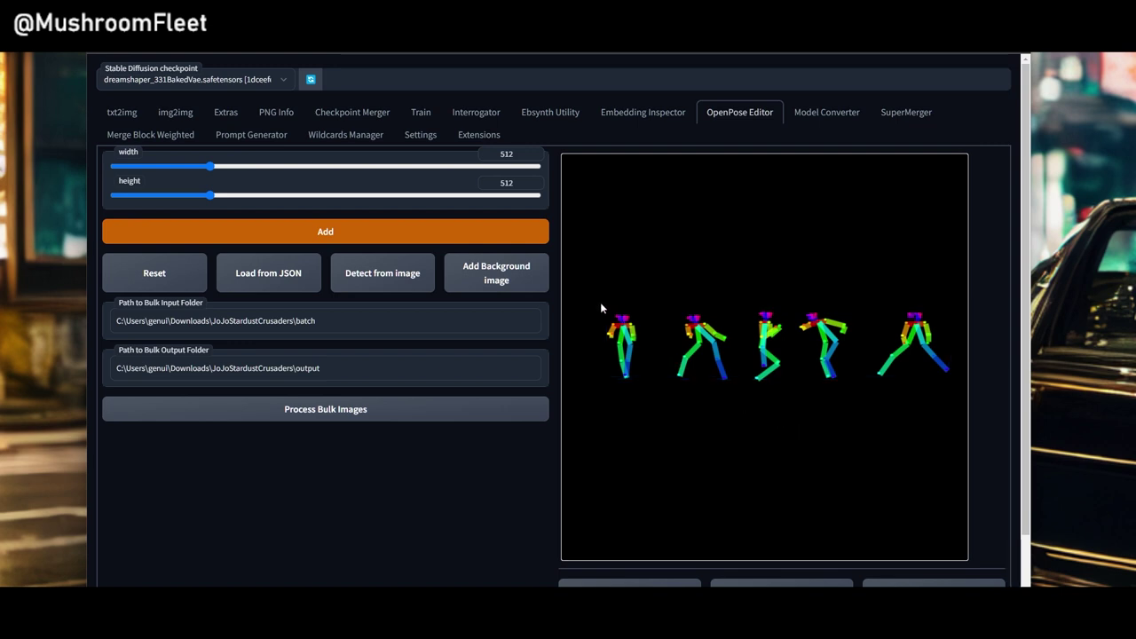
Step: Reshape the leftmost figure by widening it, raising its head and arms, and shortening its legs
left_click_drag(597, 300, 649, 382)
left_click_drag(633, 344, 649, 346)
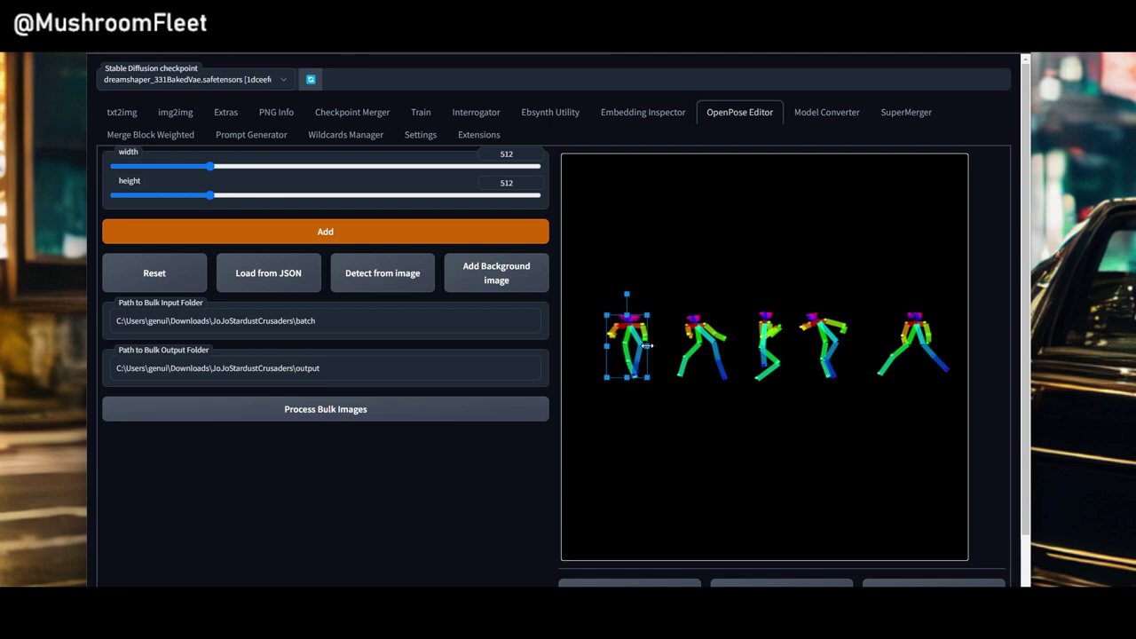
left_click(661, 392)
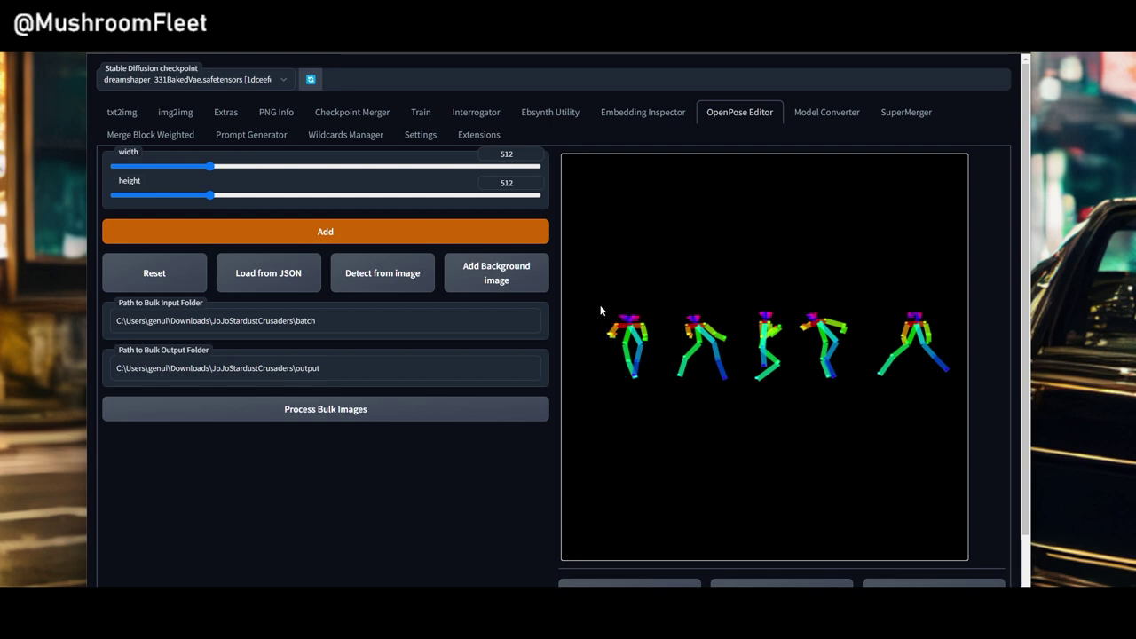
left_click_drag(599, 304, 630, 319)
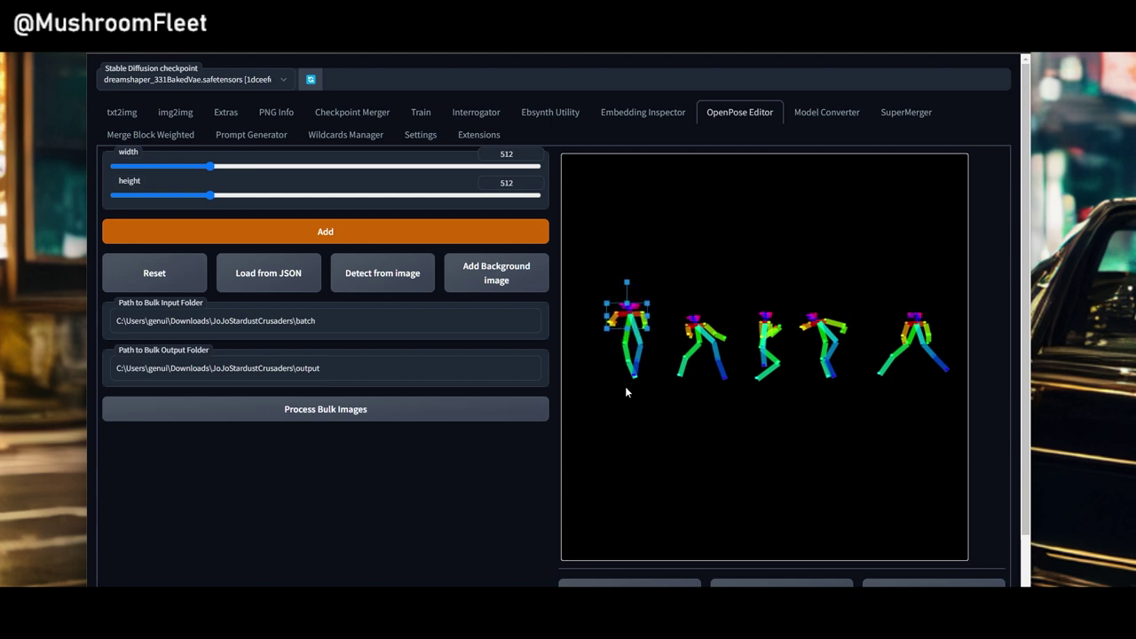
left_click(622, 393)
left_click(635, 373)
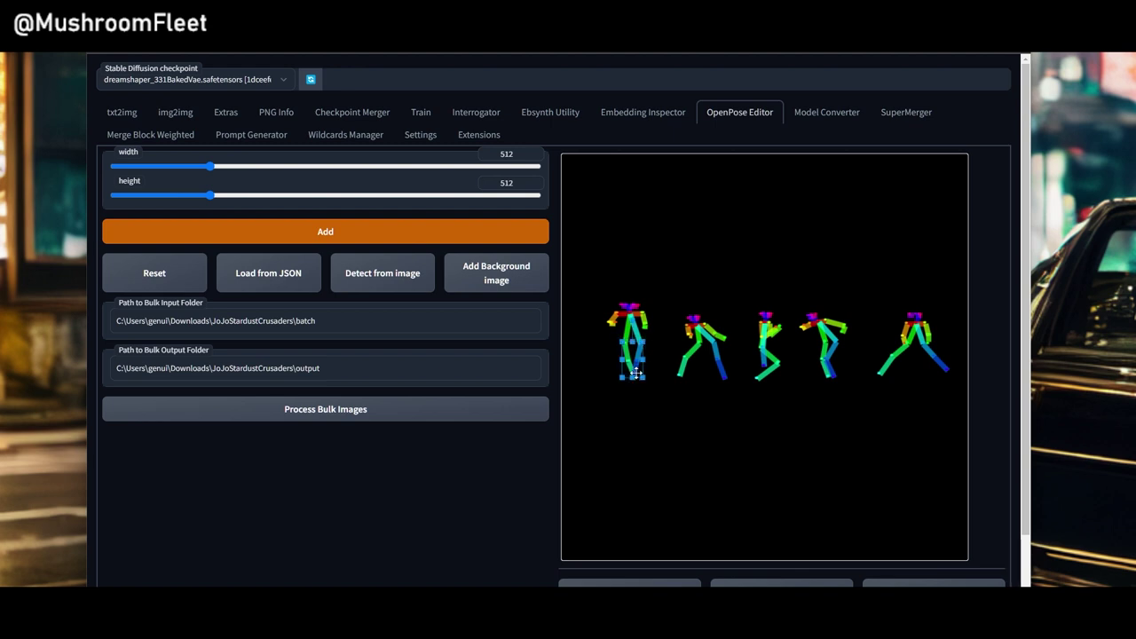
left_click_drag(632, 380, 629, 351)
left_click(638, 407)
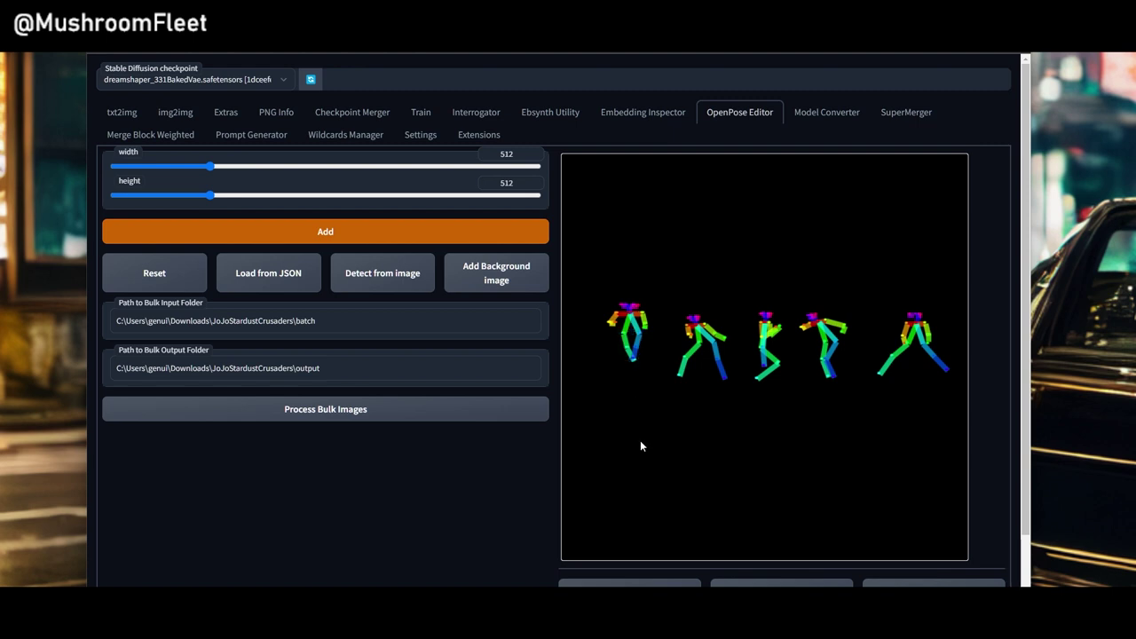
Step: Move the leftmost figure to the canvas's left edge and place the second figure, enlarged, just beside it
left_click_drag(597, 300, 600, 363)
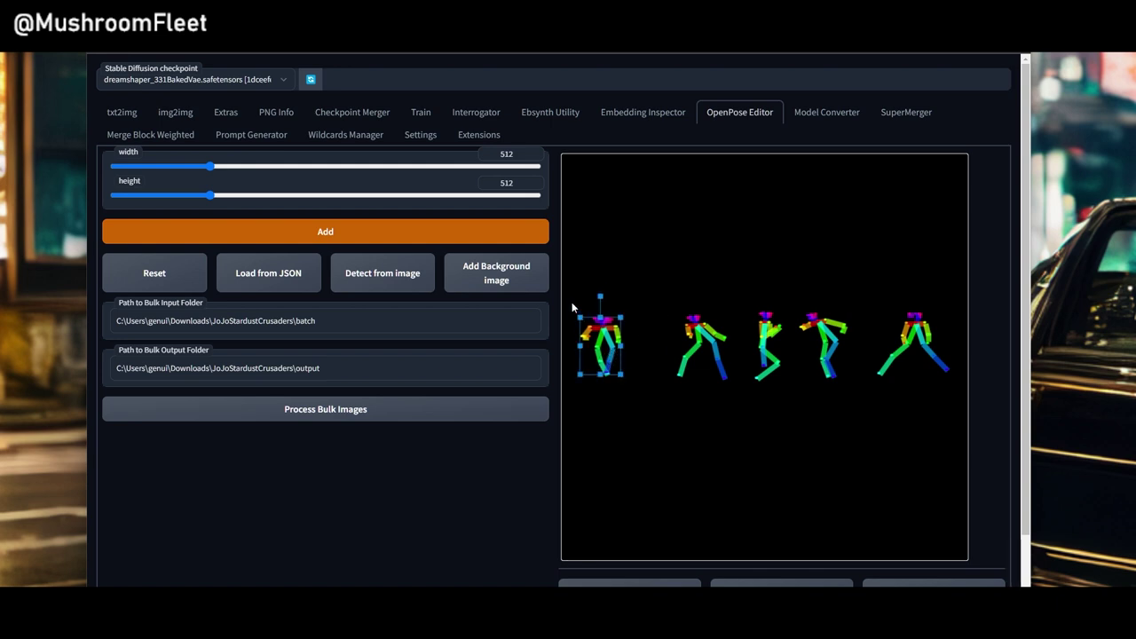
mouse_move(601, 374)
left_mouse_down()
mouse_move(600, 360)
mouse_move(600, 406)
mouse_move(596, 384)
left_mouse_up()
left_click(679, 370)
left_click_drag(655, 302, 742, 401)
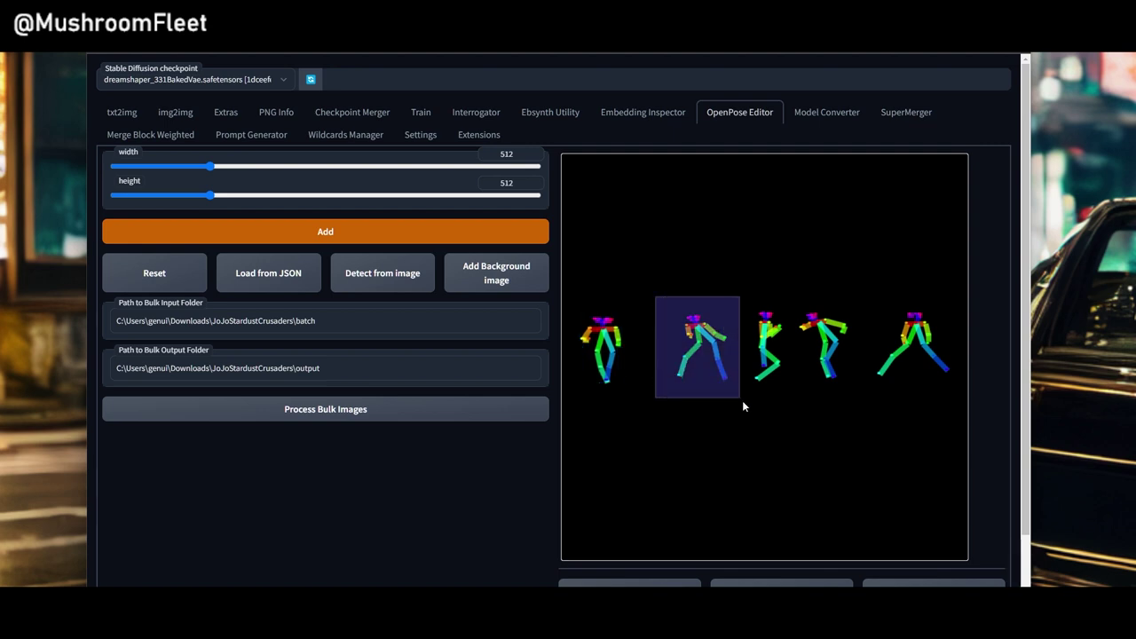
left_click_drag(702, 356, 696, 423)
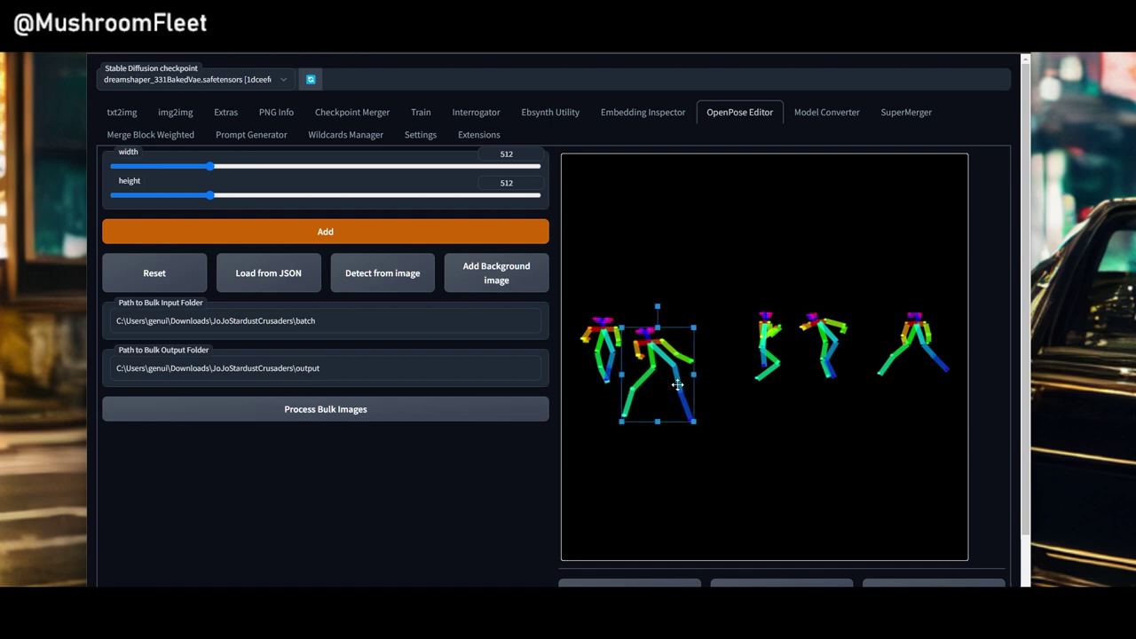
Step: Enlarge the third figure in the lower-central foreground and place the fourth figure, shrunk slightly, behind it
left_click_drag(732, 301, 781, 371)
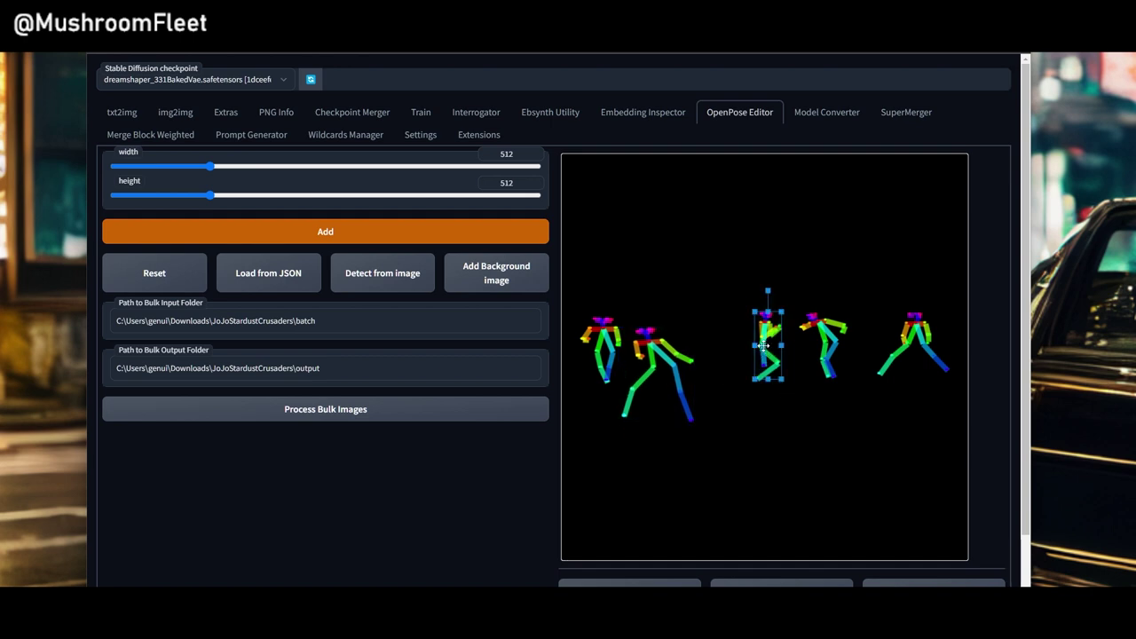
mouse_move(771, 330)
left_mouse_down()
mouse_move(735, 416)
mouse_move(764, 322)
mouse_move(792, 330)
left_mouse_up()
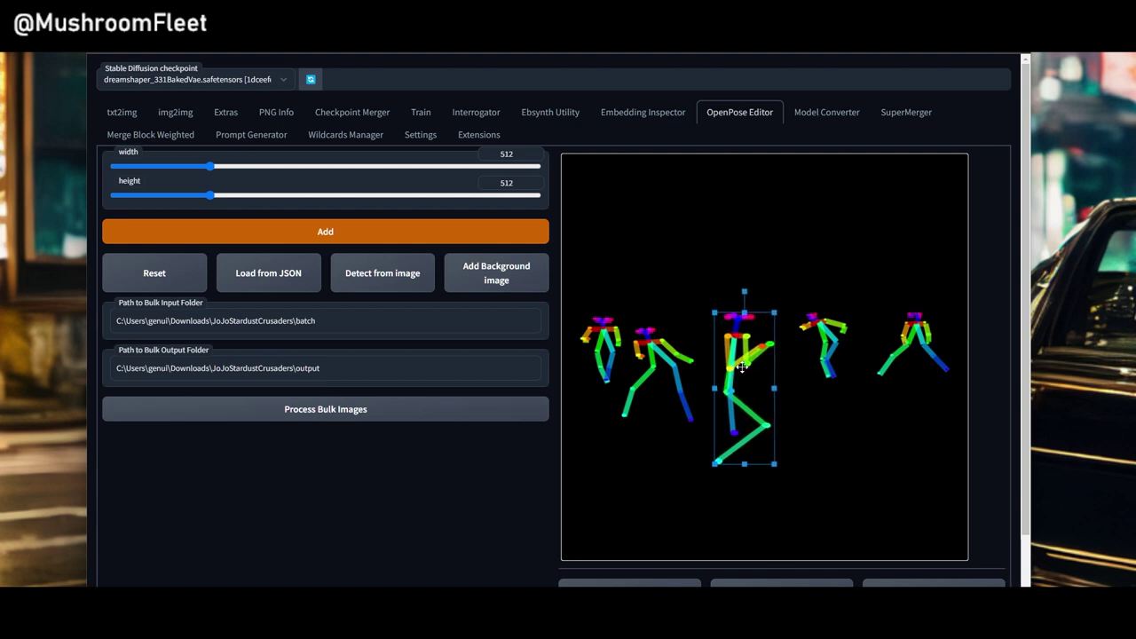
left_click_drag(743, 368, 741, 430)
left_click(868, 424)
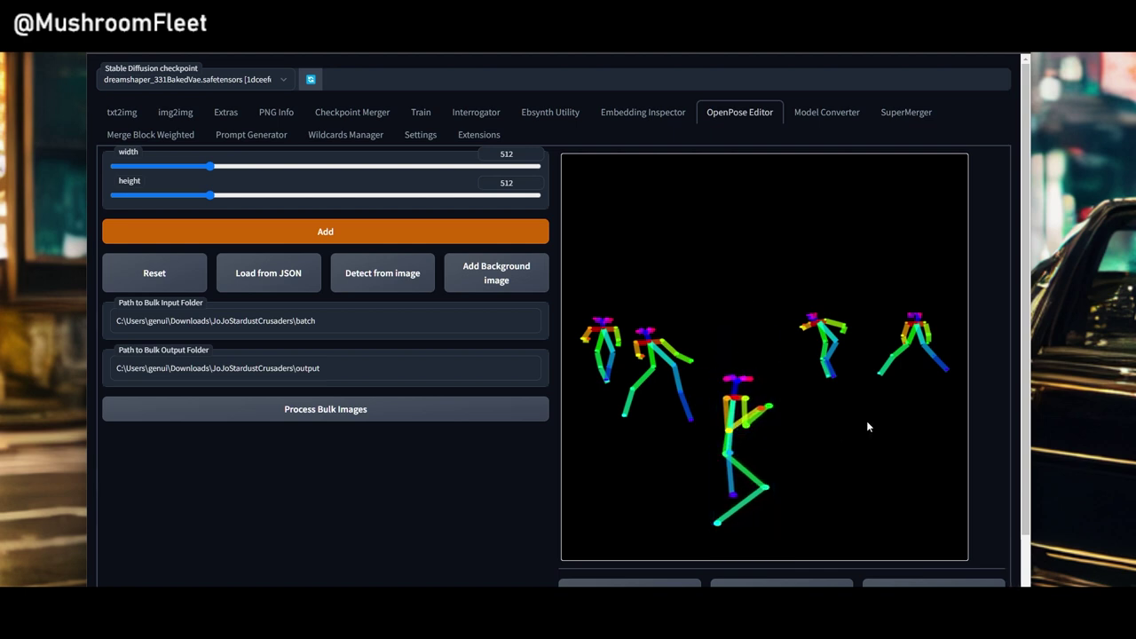
left_click_drag(787, 287, 808, 350)
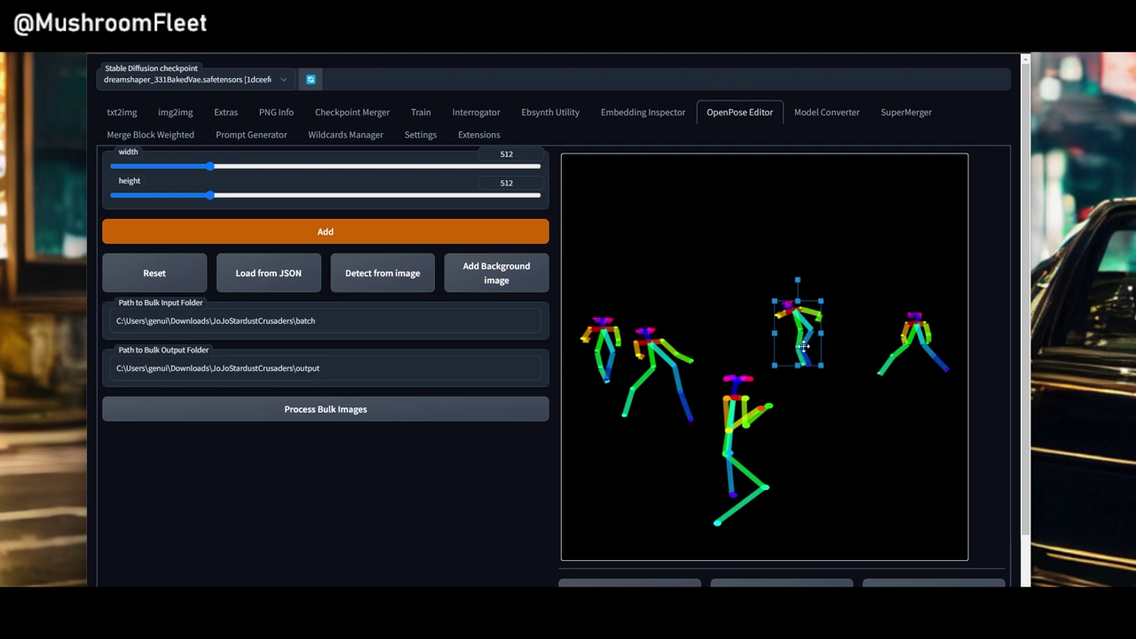
left_click_drag(773, 300, 791, 340)
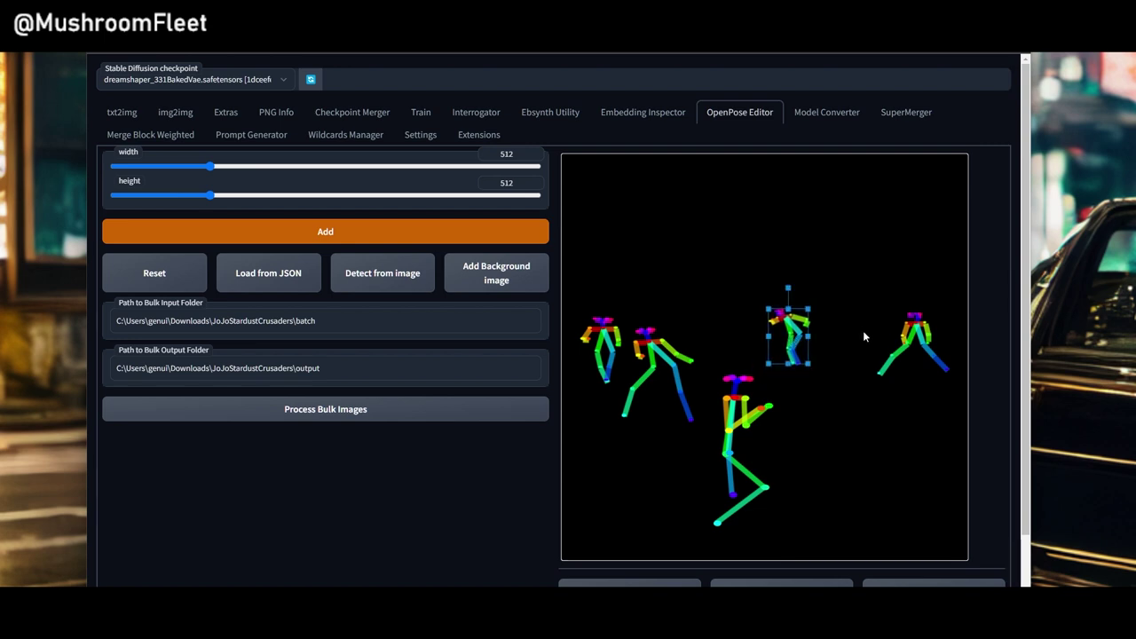
Step: Bring the rightmost figure's two feet closer together to narrow its wide stride
left_click_drag(855, 285, 901, 380)
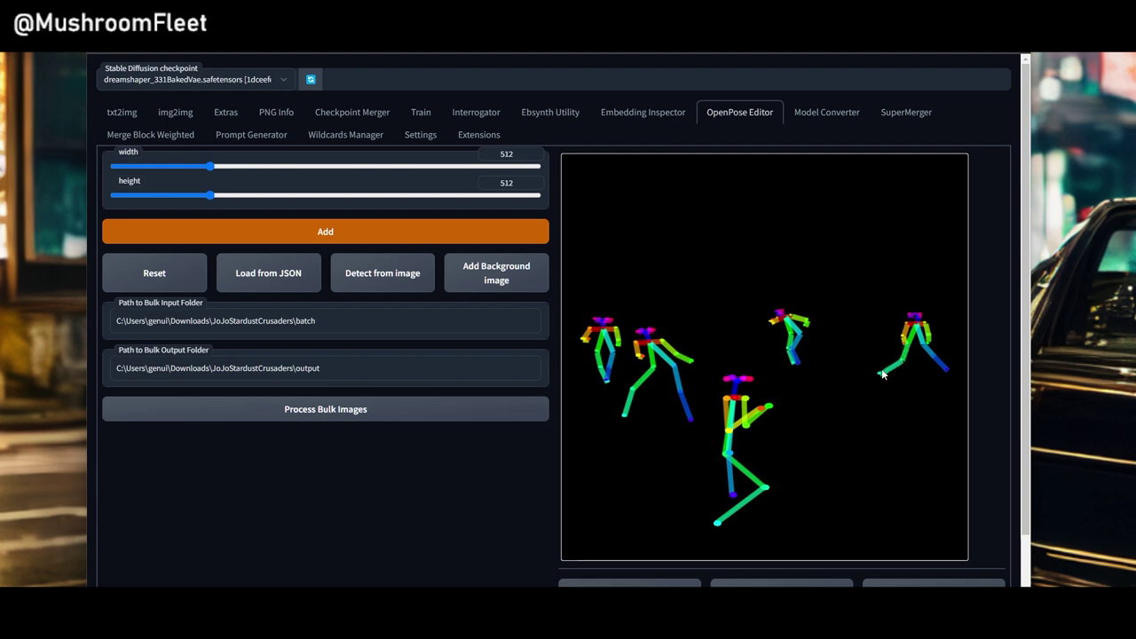
left_click_drag(882, 373, 901, 378)
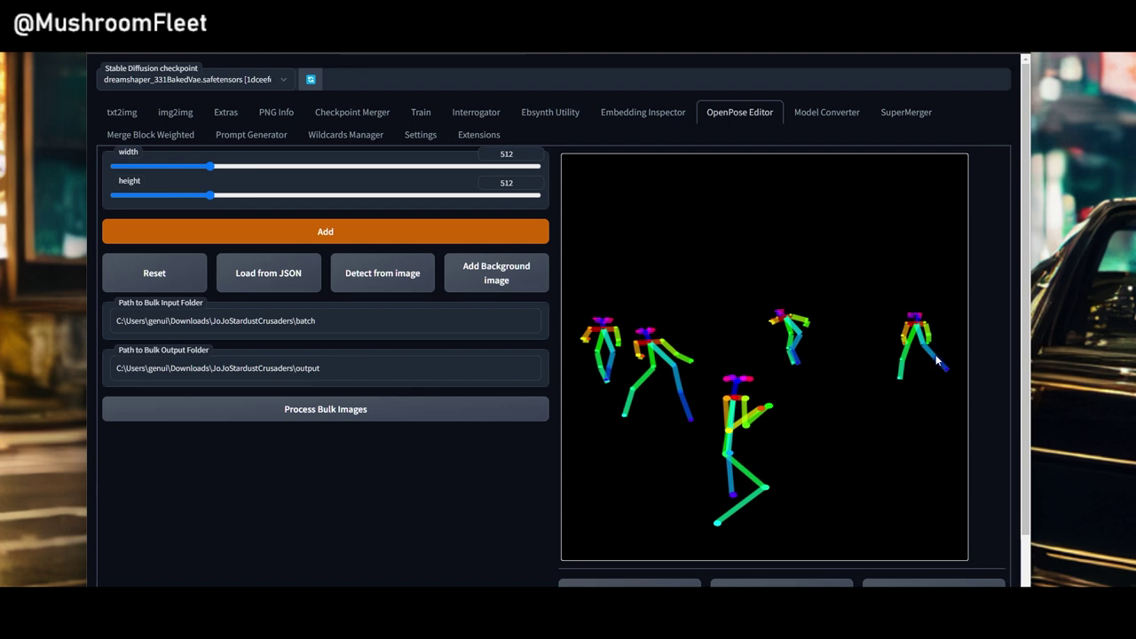
mouse_move(937, 359)
left_mouse_down()
mouse_move(936, 377)
mouse_move(890, 356)
mouse_move(918, 369)
left_mouse_up()
left_click(920, 401)
Step: Widen the rightmost figure's upper body and place the whole figure, enlarged, slightly lower and further left
left_click_drag(894, 304, 937, 326)
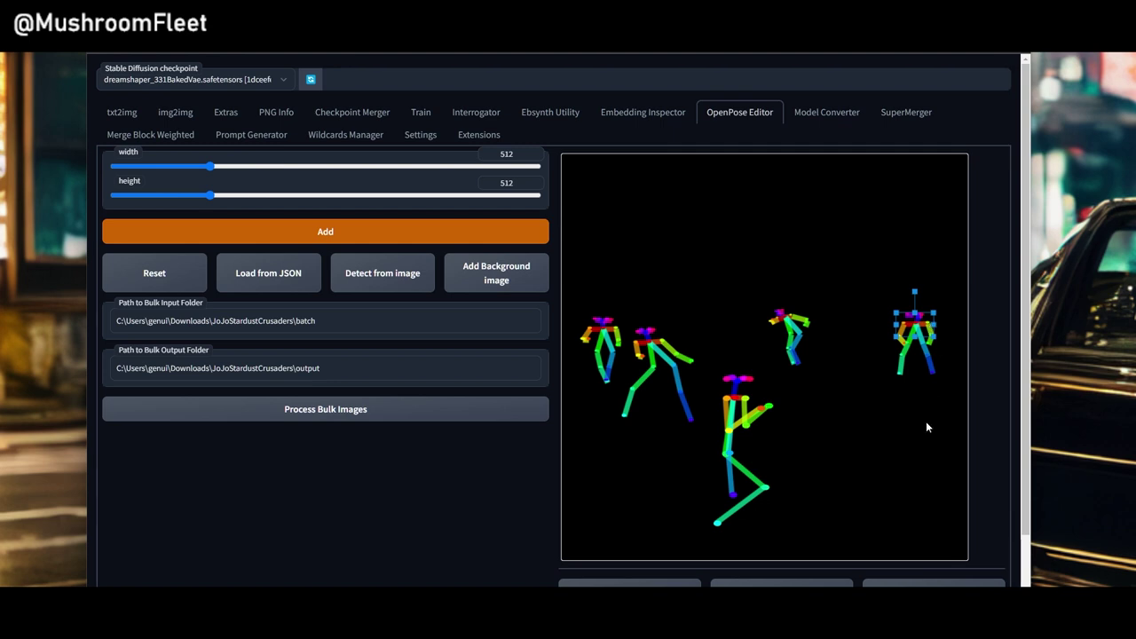
left_click_drag(885, 295, 951, 400)
left_click_drag(932, 318, 904, 360)
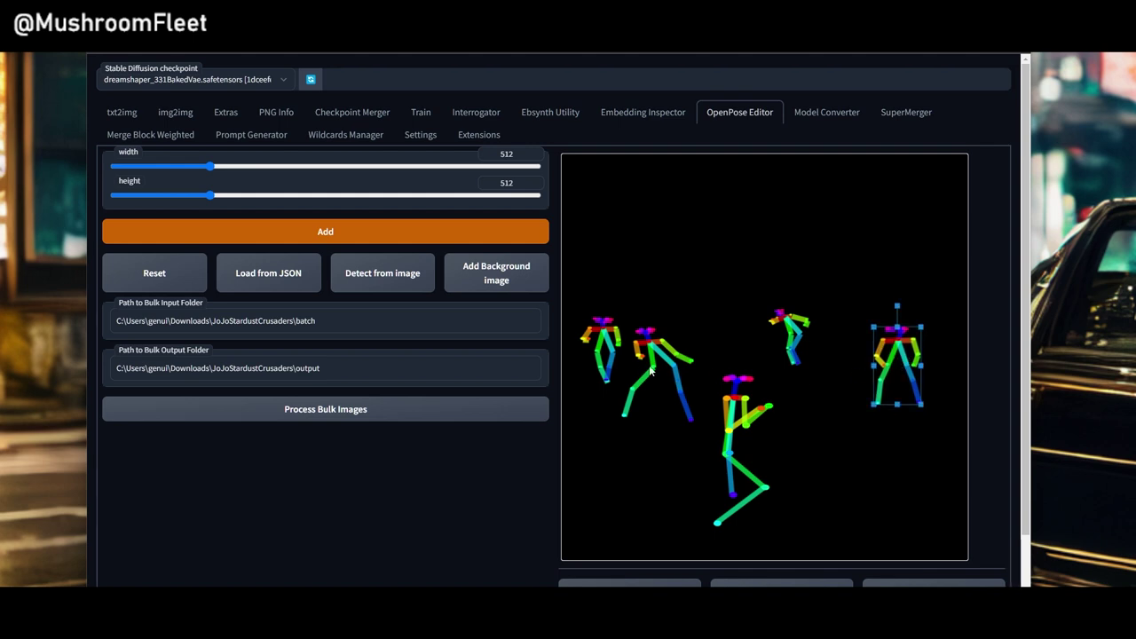
Step: Move the leaning second figure to the lower-left corner and the rightmost figure into its place beside the leftmost one
left_click_drag(622, 320, 719, 439)
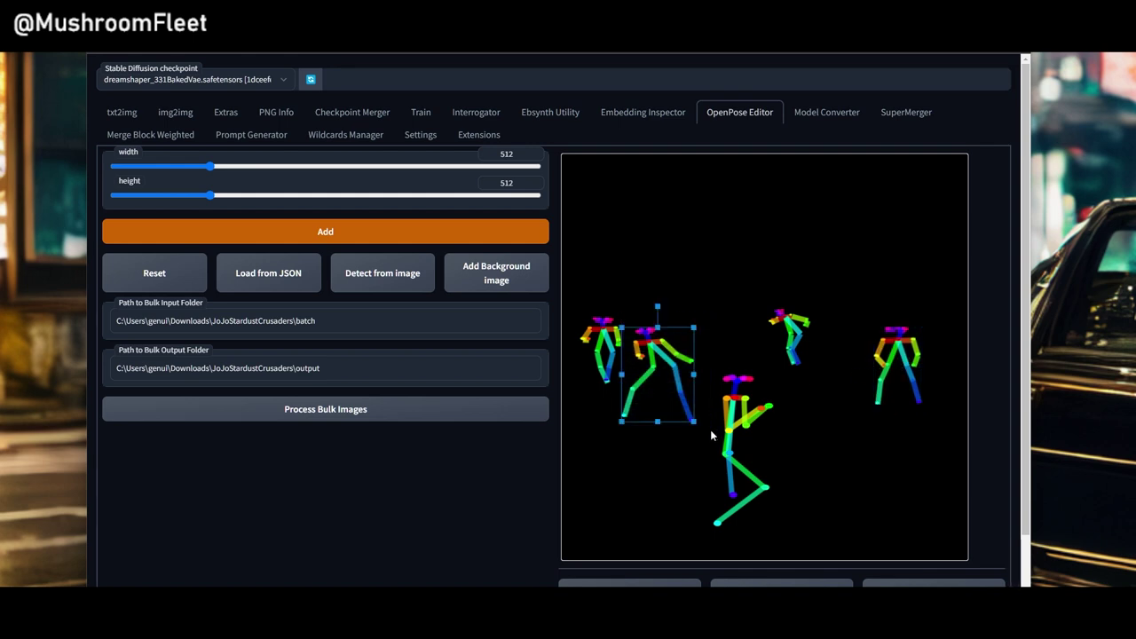
left_click_drag(669, 385, 644, 497)
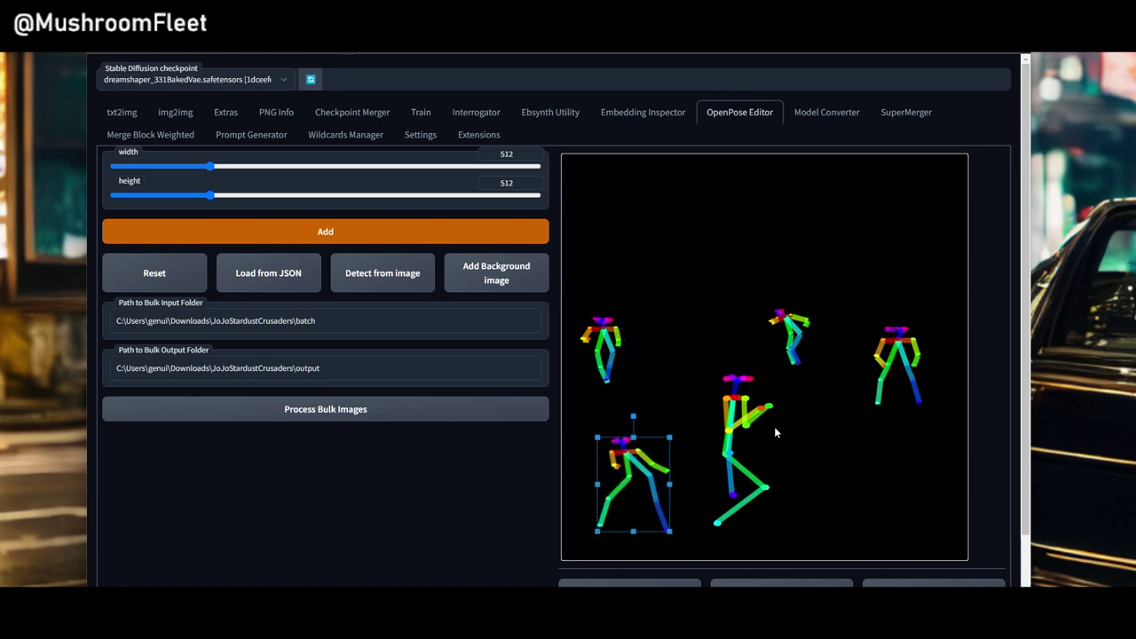
left_click_drag(859, 298, 963, 422)
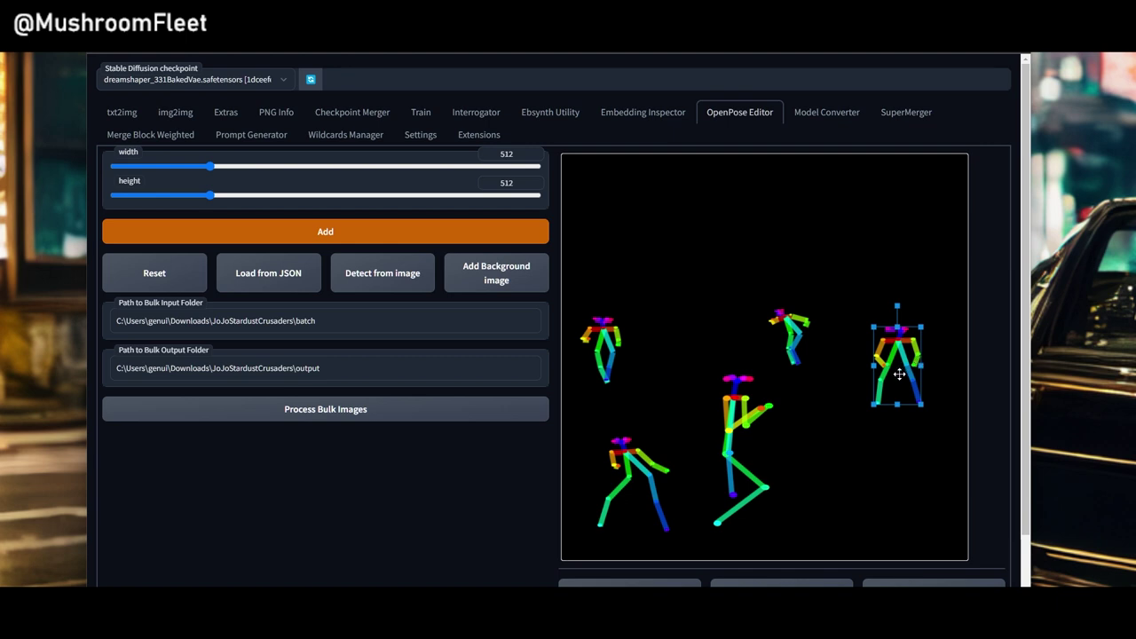
left_click_drag(899, 374, 669, 386)
Step: Place the leaning figure, stretched taller, on the right of the canvas and pull its left foot inward
left_click_drag(589, 433, 917, 451)
left_click_drag(882, 404, 905, 422)
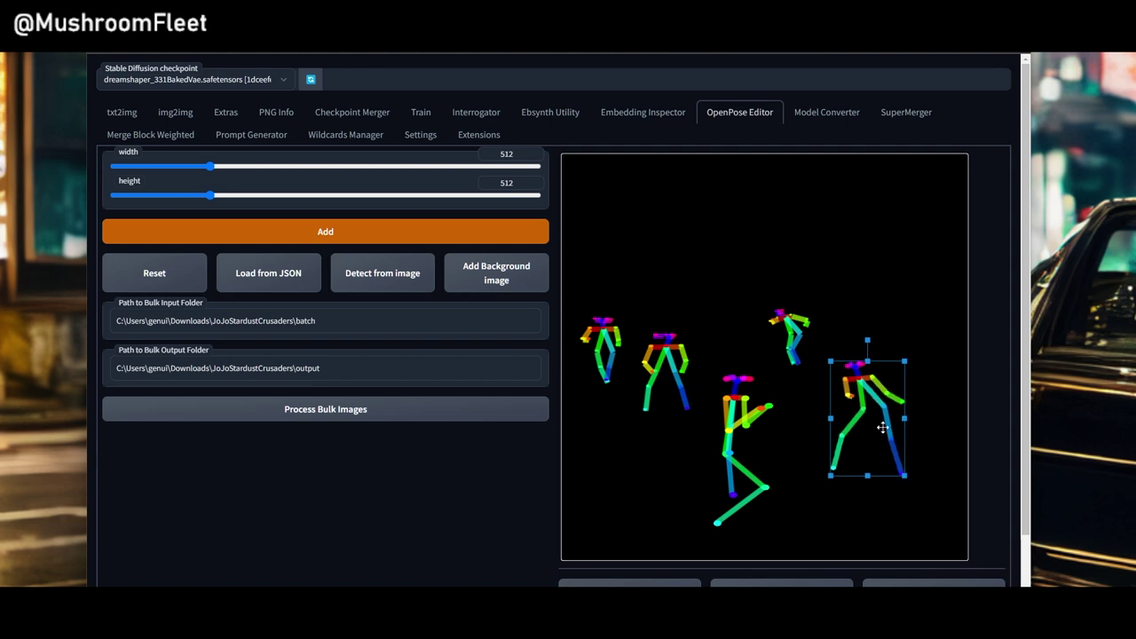
left_click_drag(802, 431, 848, 459)
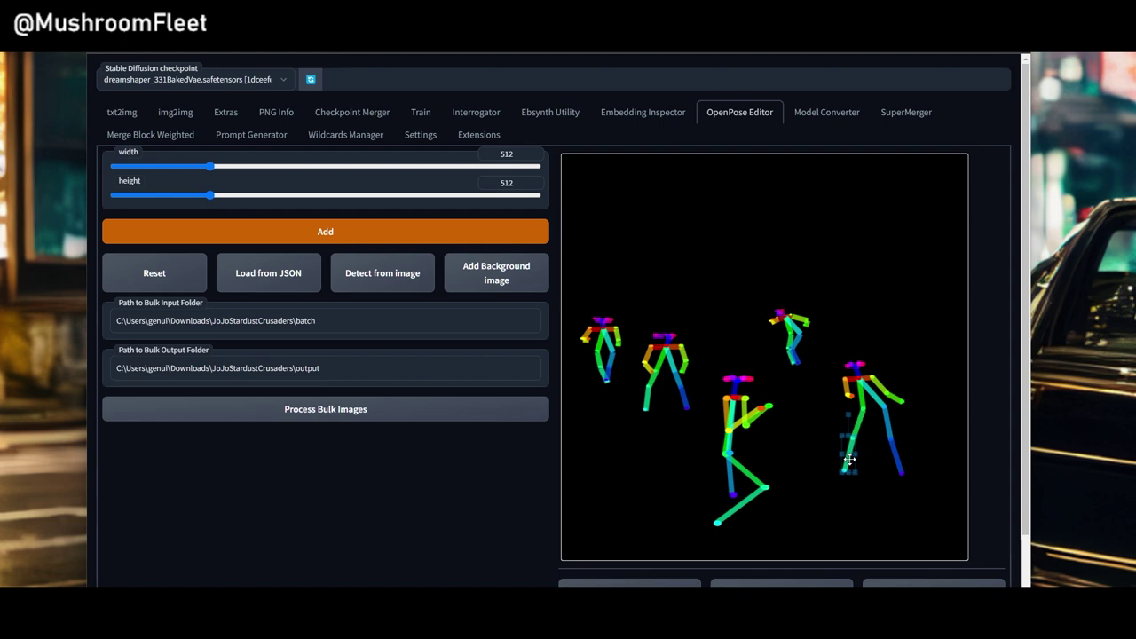
left_click(932, 428)
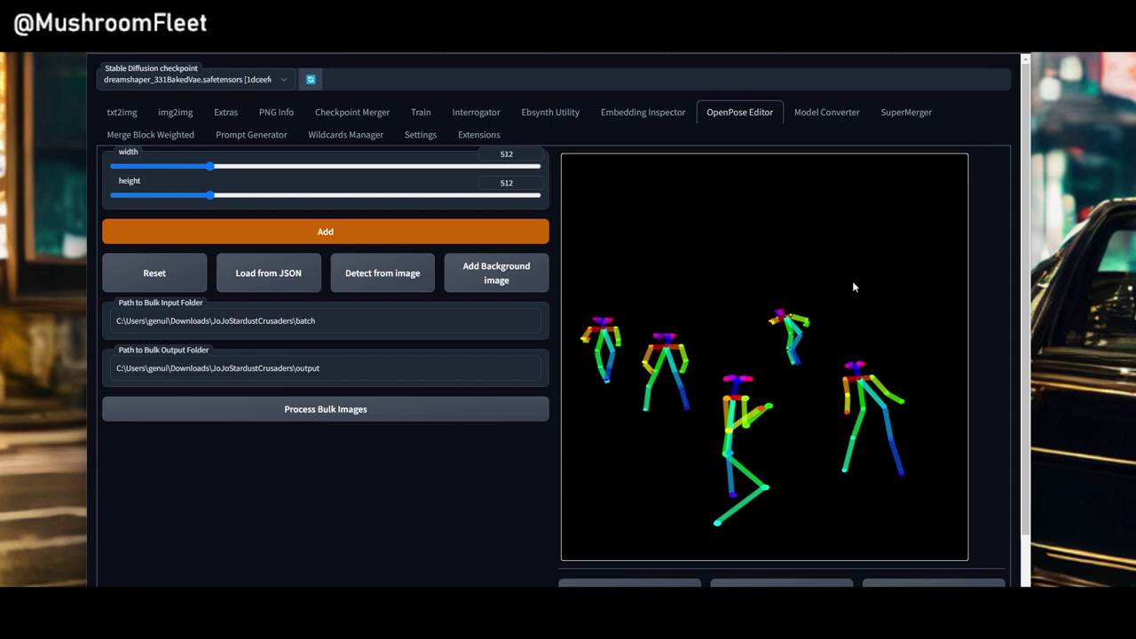
Step: Send the rearranged five-figure pose to ControlNet and check the ControlNet image in txt2img
scroll(442, 471, "down", 2)
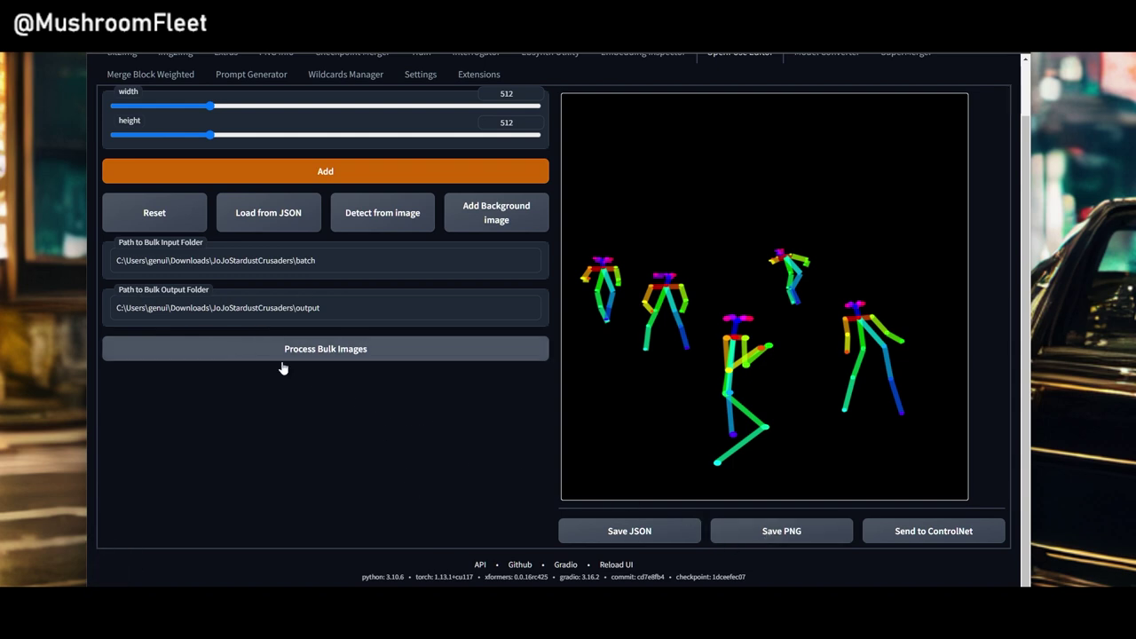
scroll(283, 367, "up", 2)
left_click(106, 113)
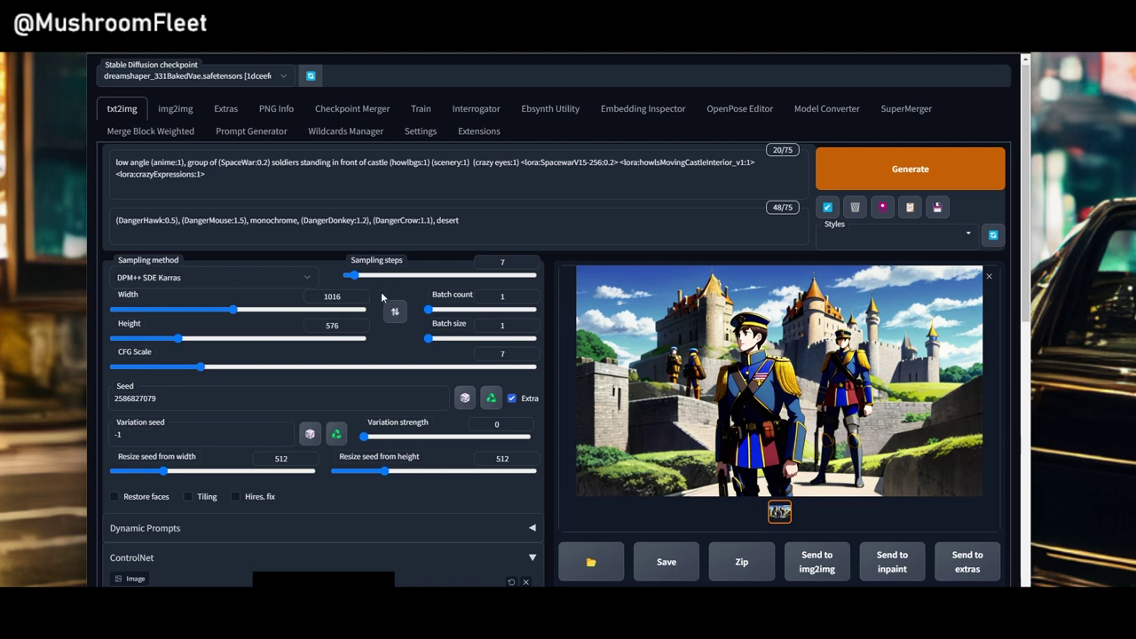
scroll(381, 291, "down", 3)
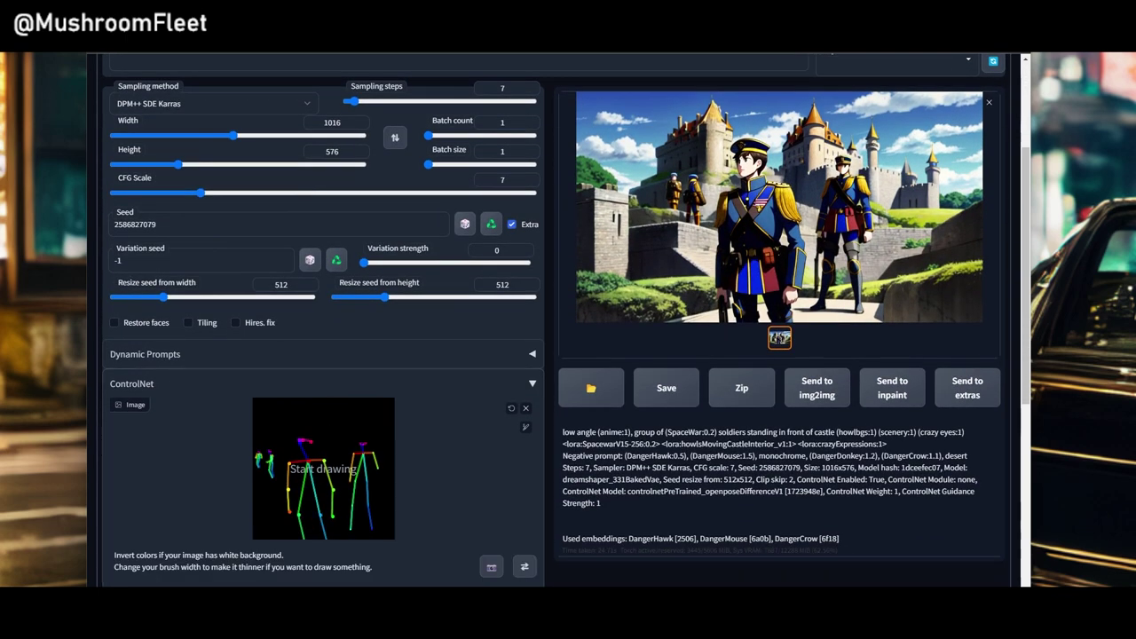
scroll(450, 472, "up", 3)
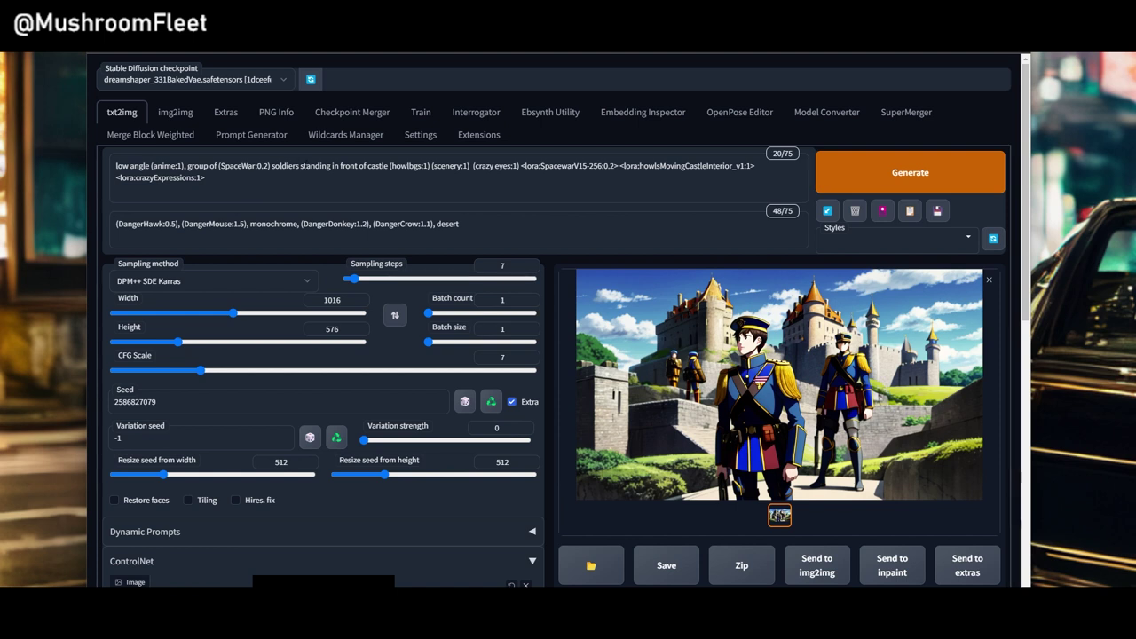
Step: Replace "standing in front of" with "invading" in the prompt and generate a new image
left_click_drag(300, 166, 338, 166)
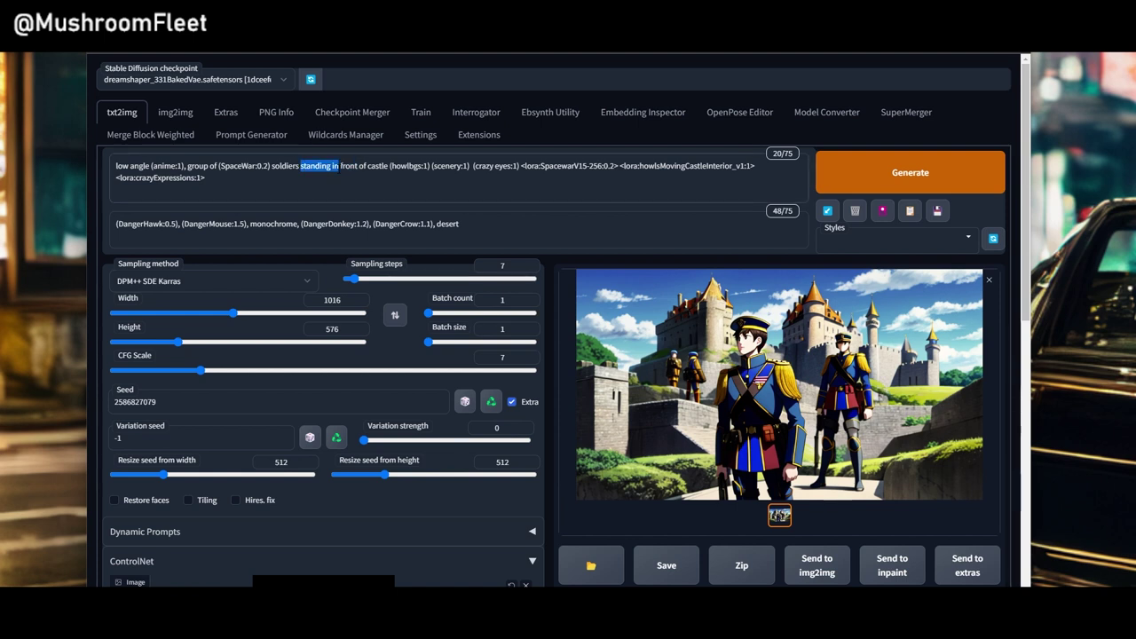
type("invading")
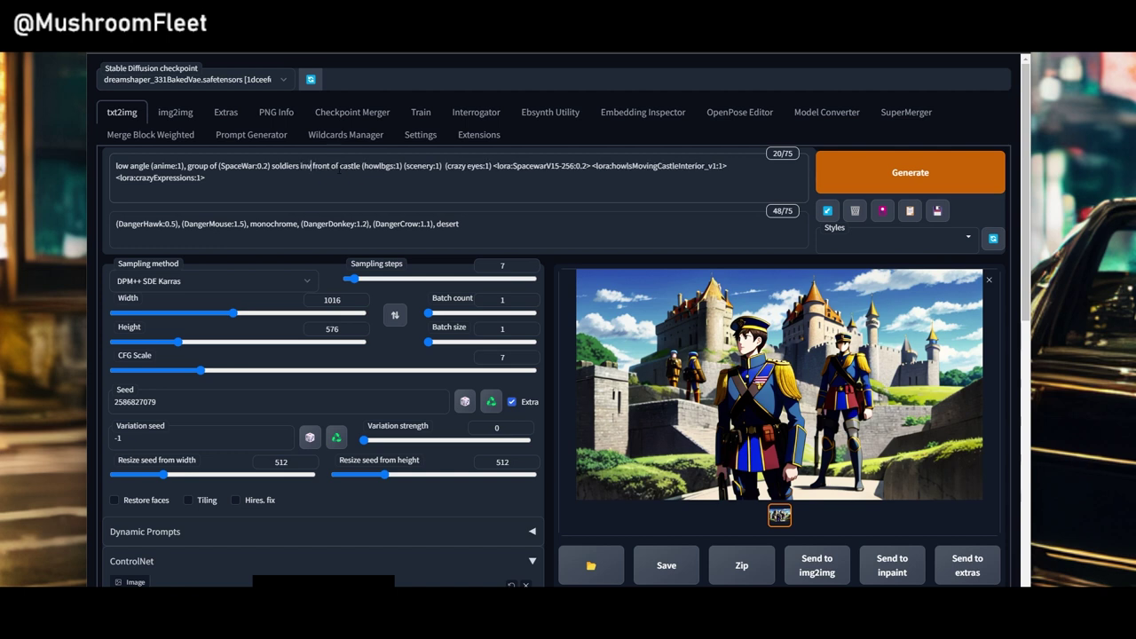
key("Delete")
key("Delete")
key("Delete")
key("Delete")
key("Delete")
key("Delete")
key("Delete")
key("Delete")
key("Delete")
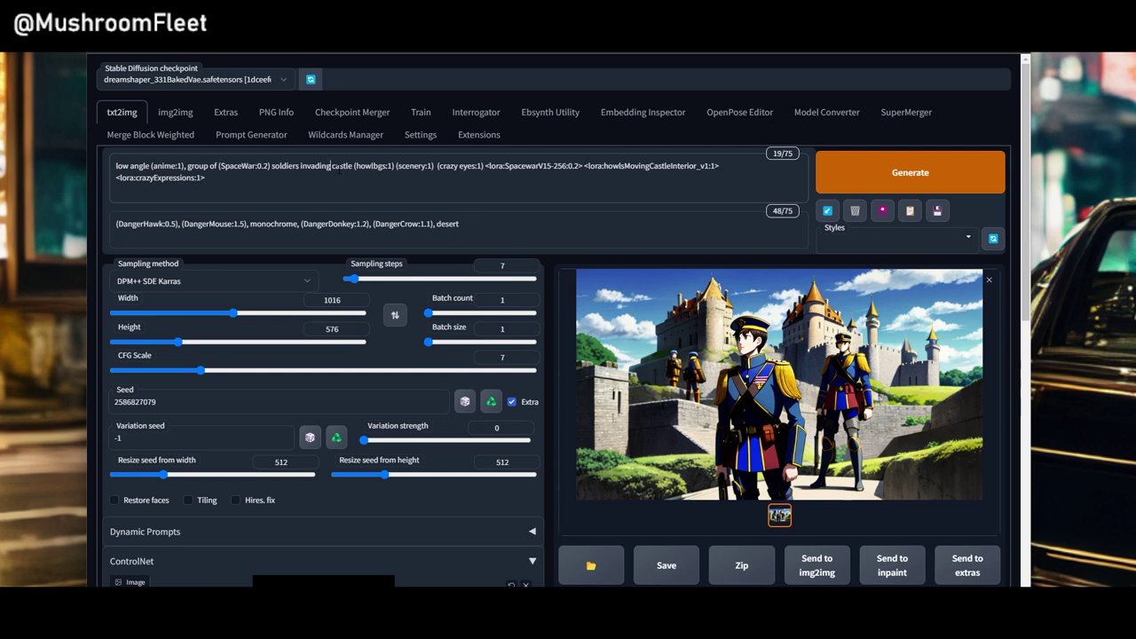
left_click(846, 172)
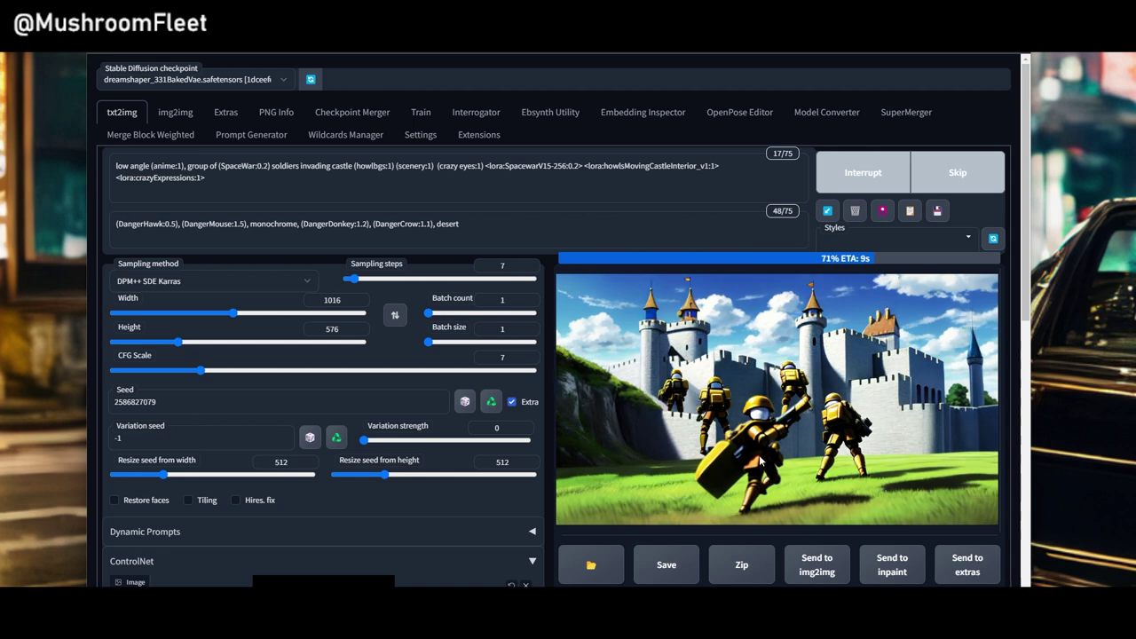
Step: Reset the seed to random (-1) and generate a new image from the current prompt
left_click_drag(272, 166, 293, 166)
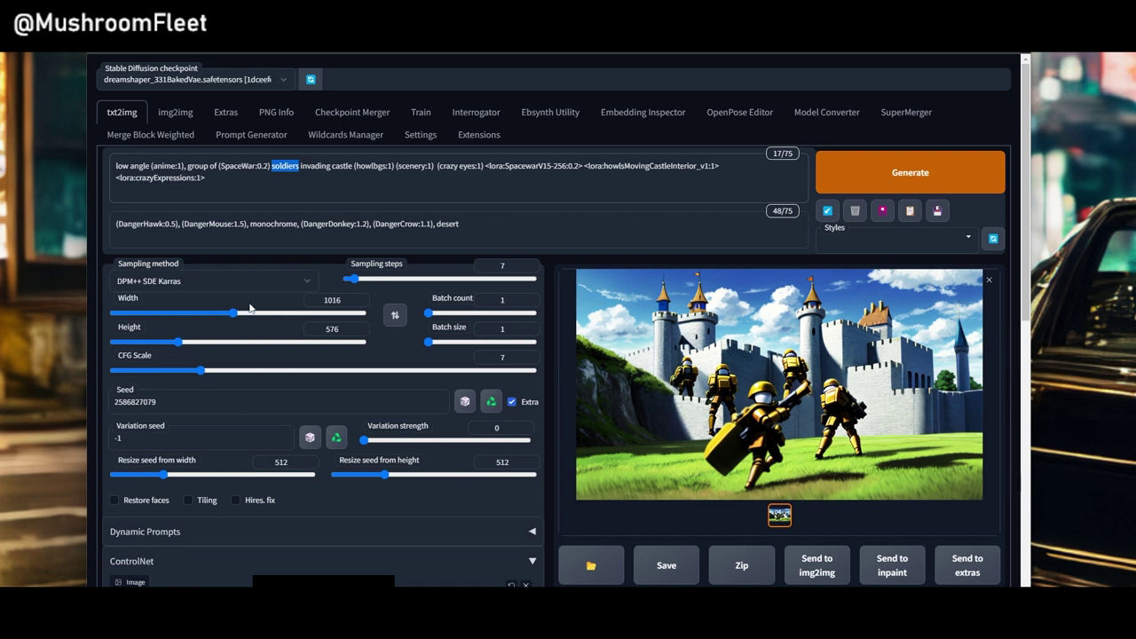
left_click(465, 402)
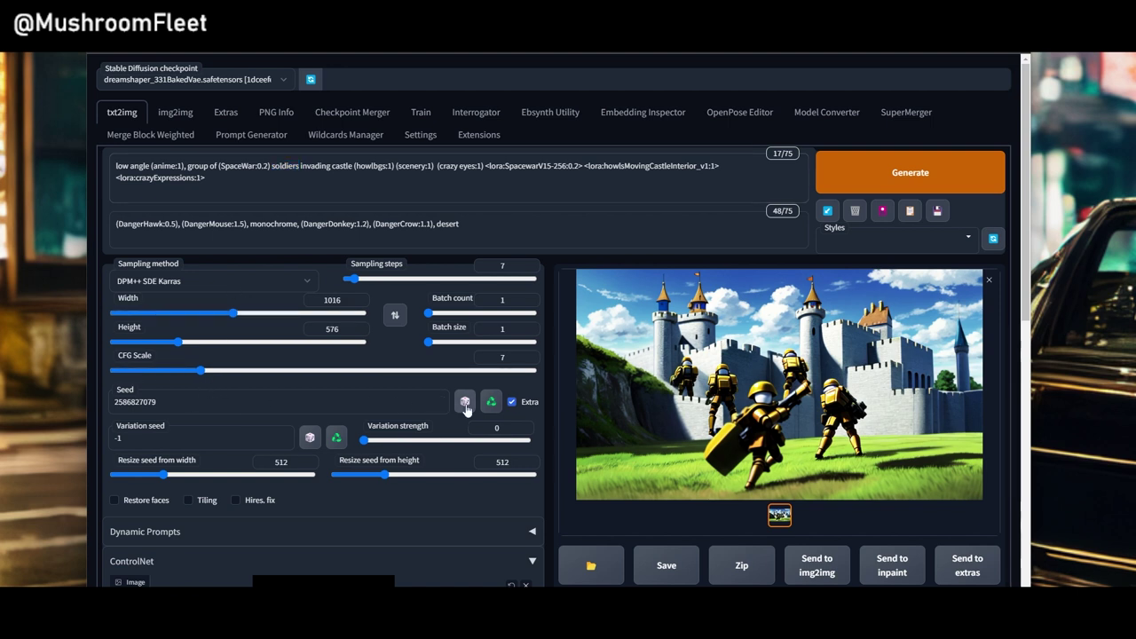
left_click(953, 171)
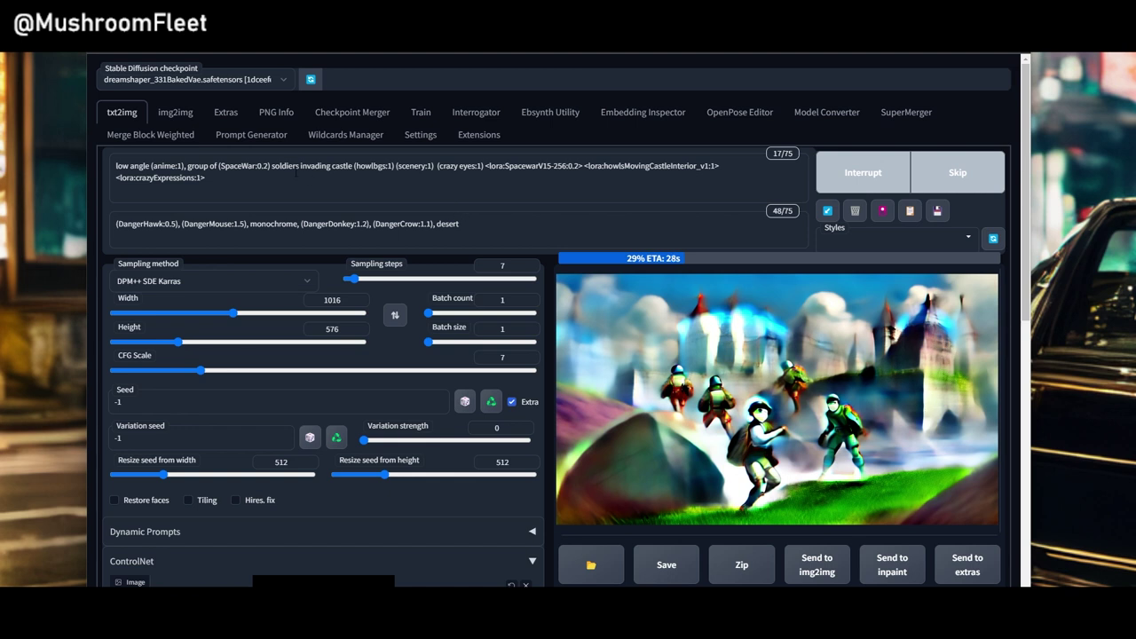
Step: Insert "2 man 2 woman" before "soldiers" in the positive prompt
left_click(271, 165)
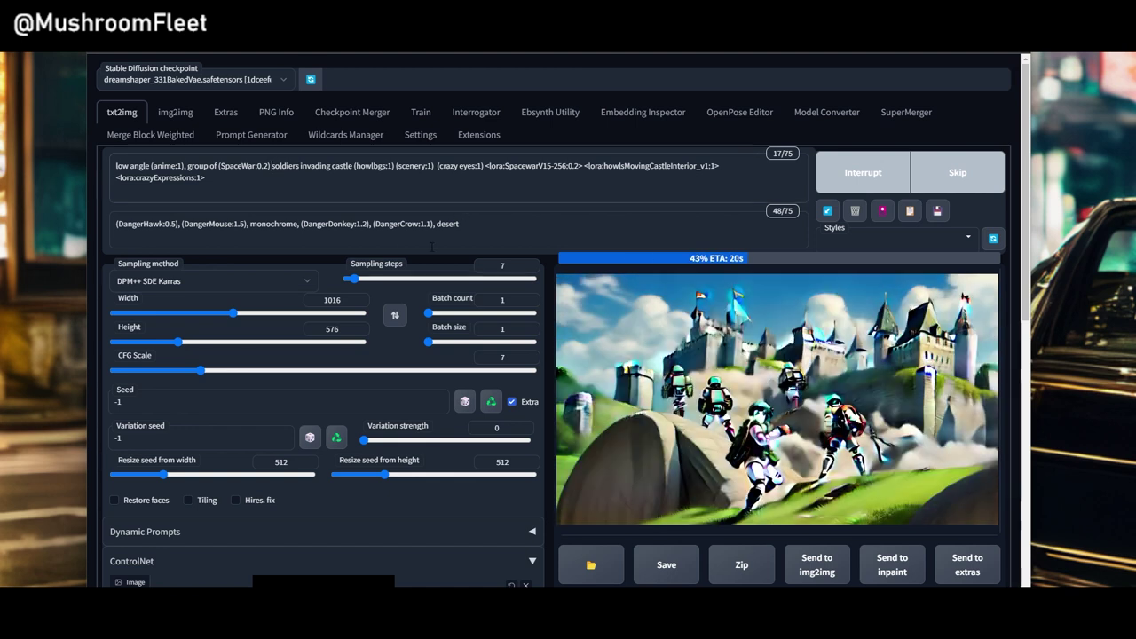
type("2")
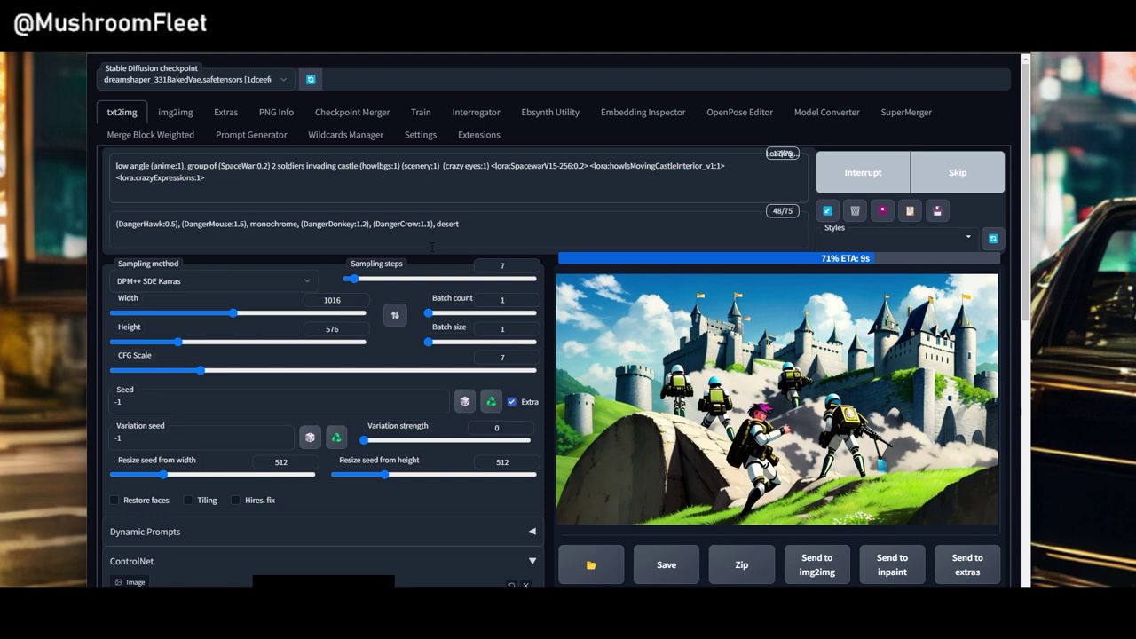
type("ma")
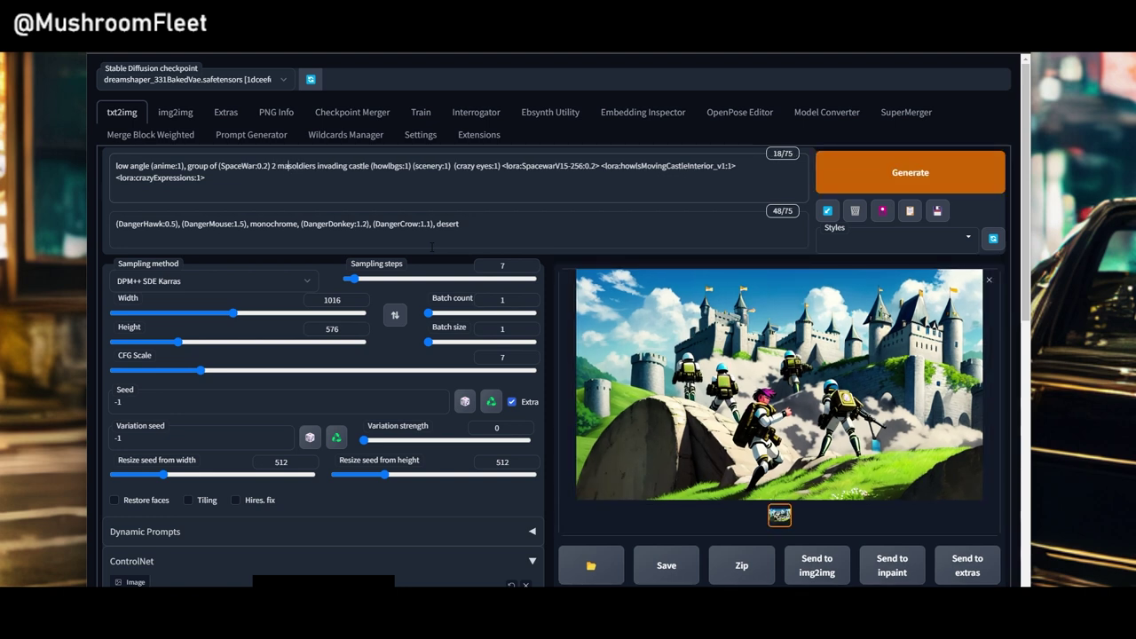
type("n")
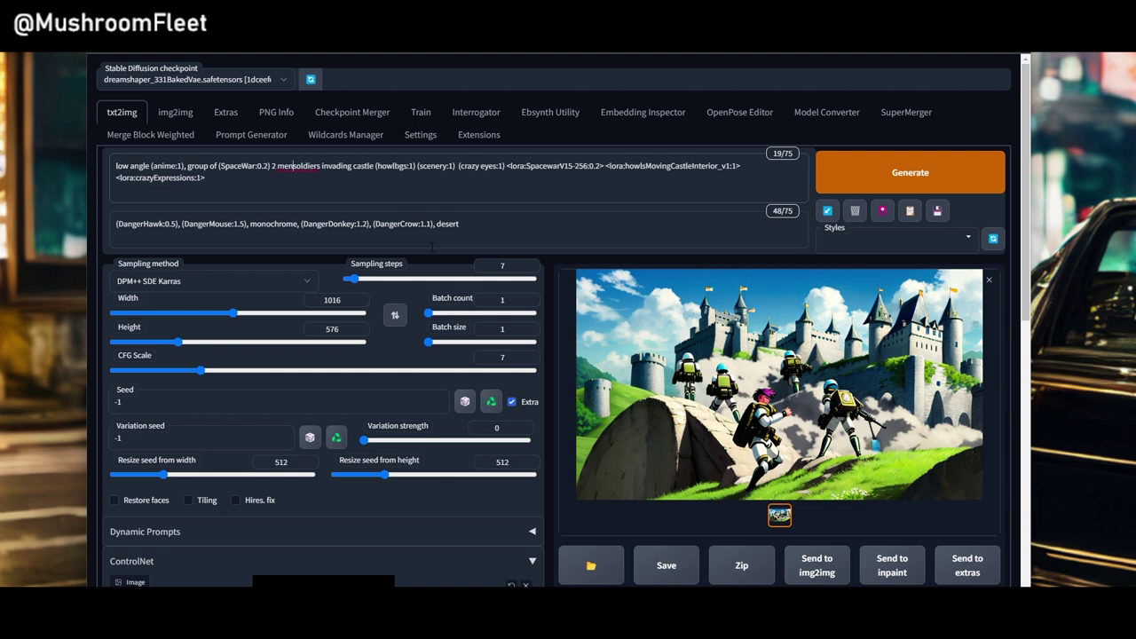
type(" 2 woman")
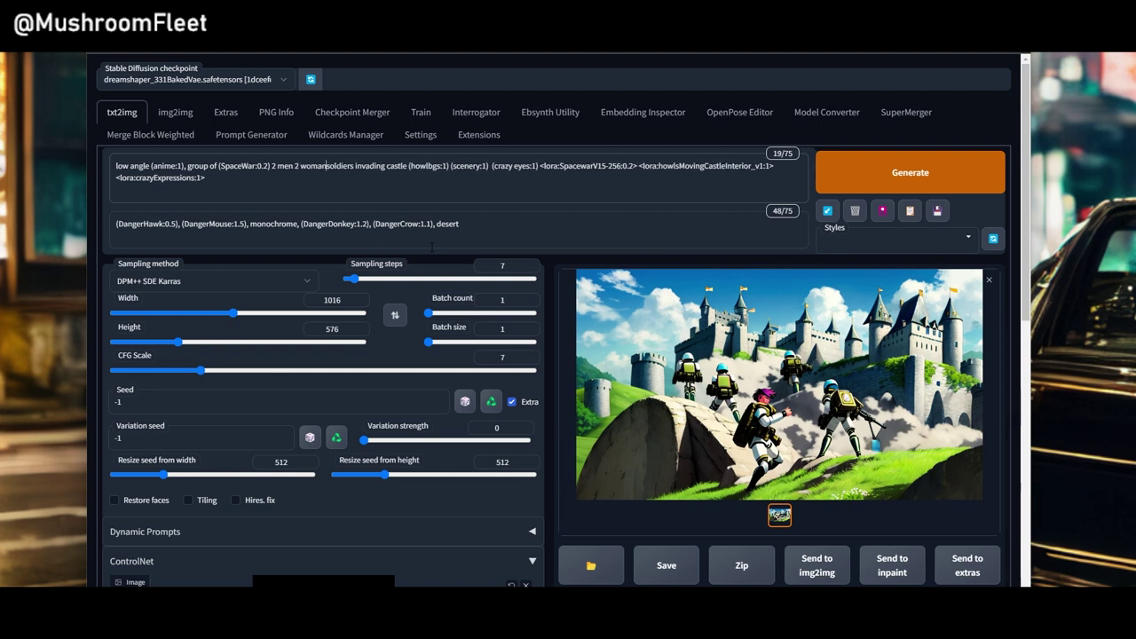
key("BackSpace")
key("BackSpace")
type("en")
key("BackSpace")
key("BackSpace")
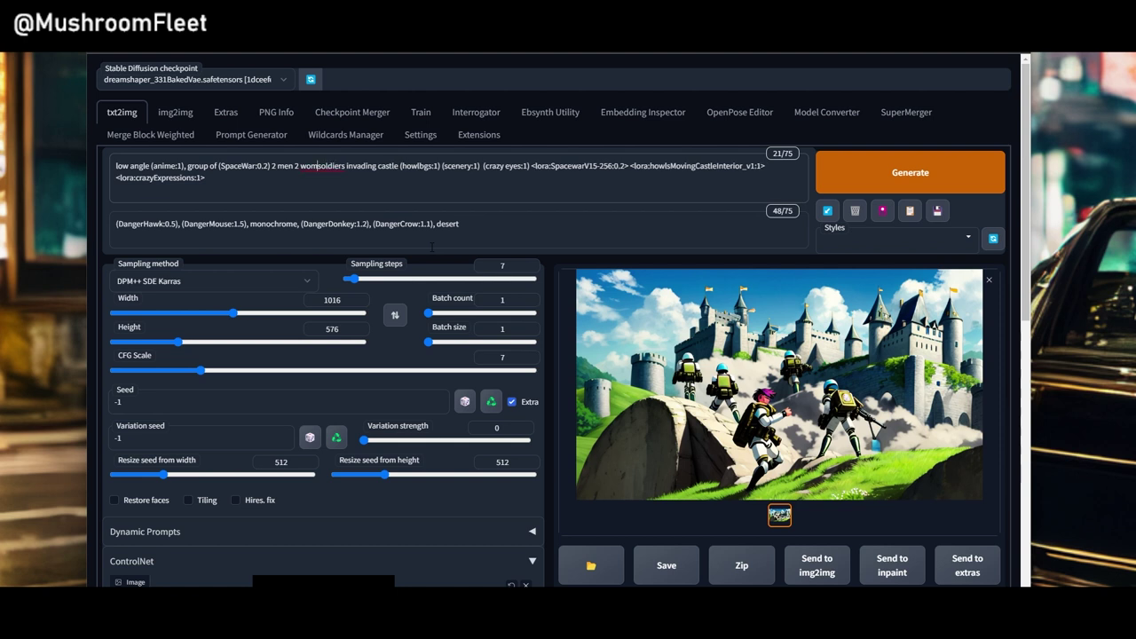
type("en")
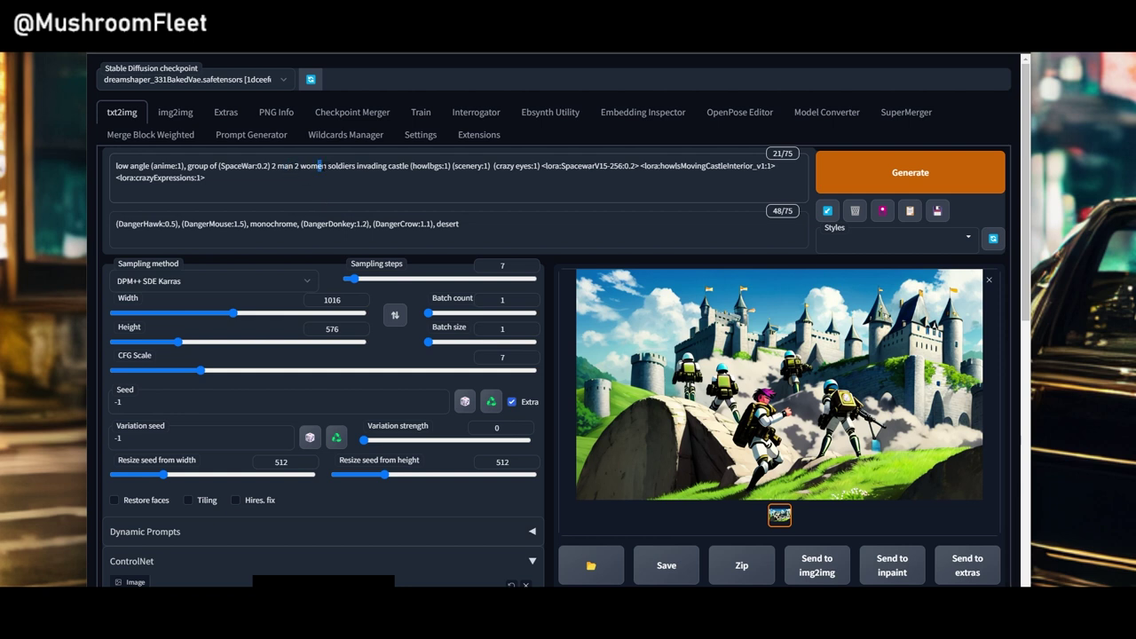
Step: View the latest castle image enlarged, close it, and generate a new image with the edited prompt
left_click(788, 447)
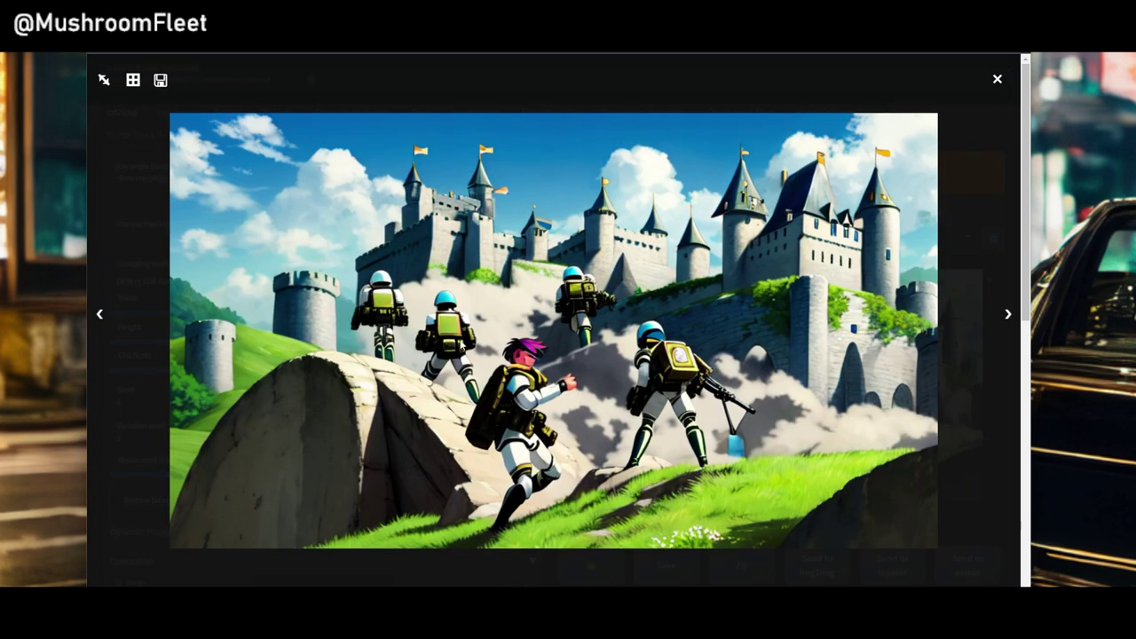
left_click(960, 247)
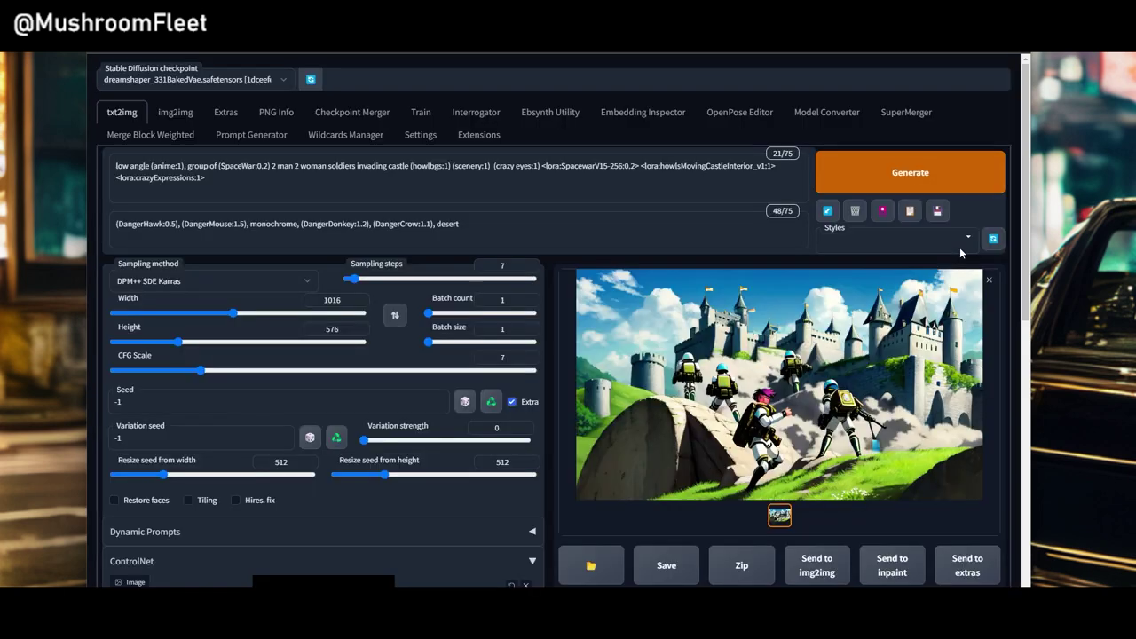
left_click(948, 173)
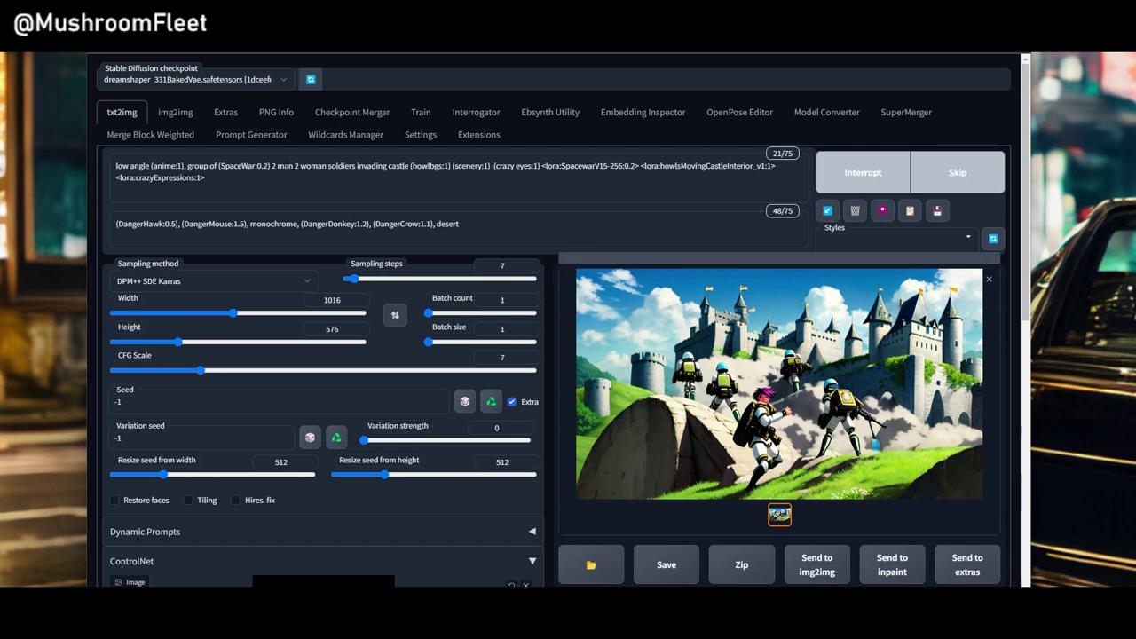
Step: Change the woman count in the prompt to 1 and add "1 robot" after "soldiers"
double_click(298, 166)
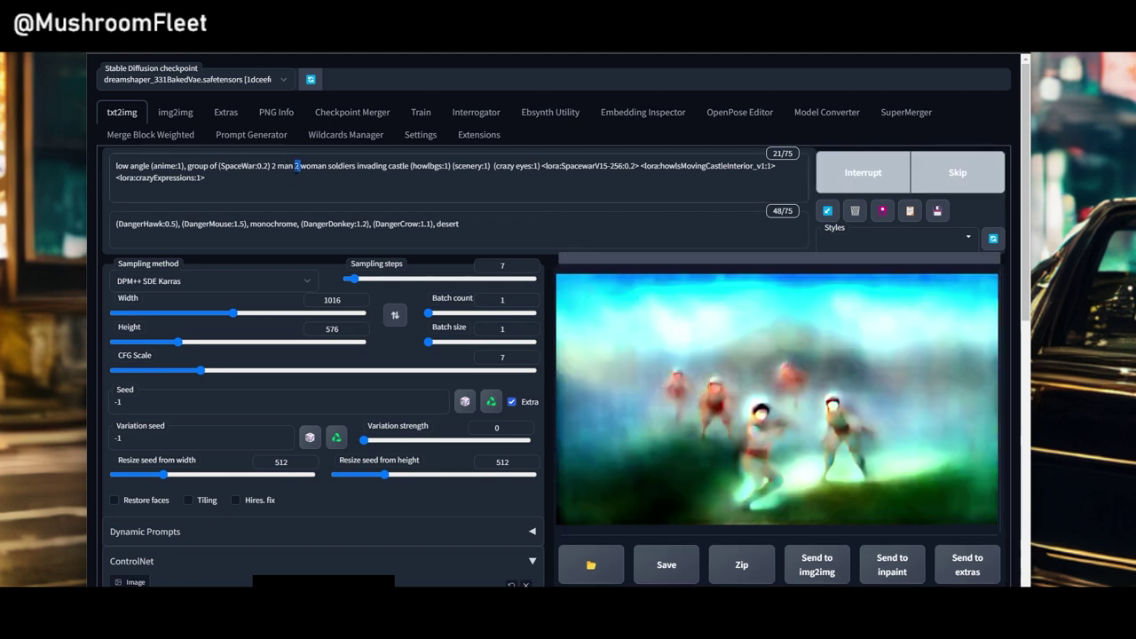
left_click(300, 169)
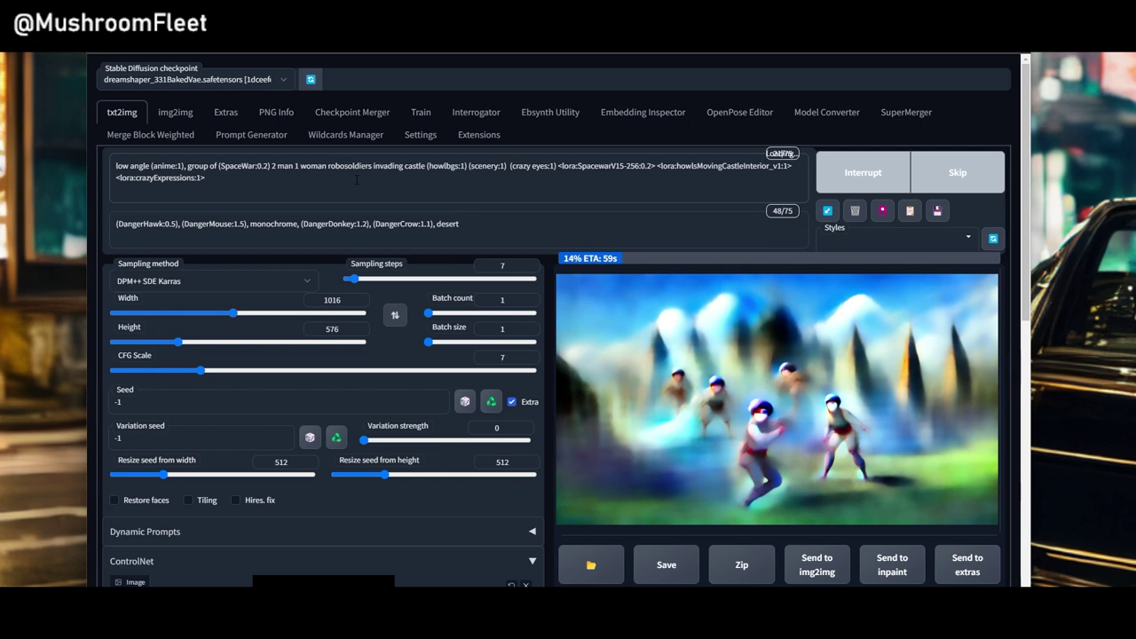
key("BackSpace")
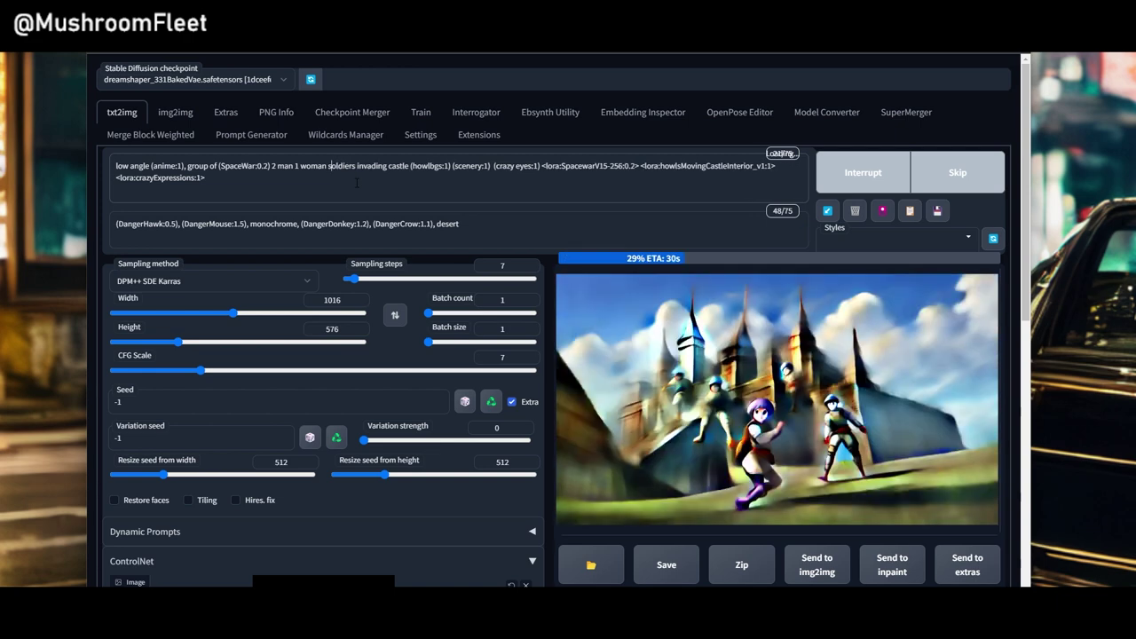
type("1 robot")
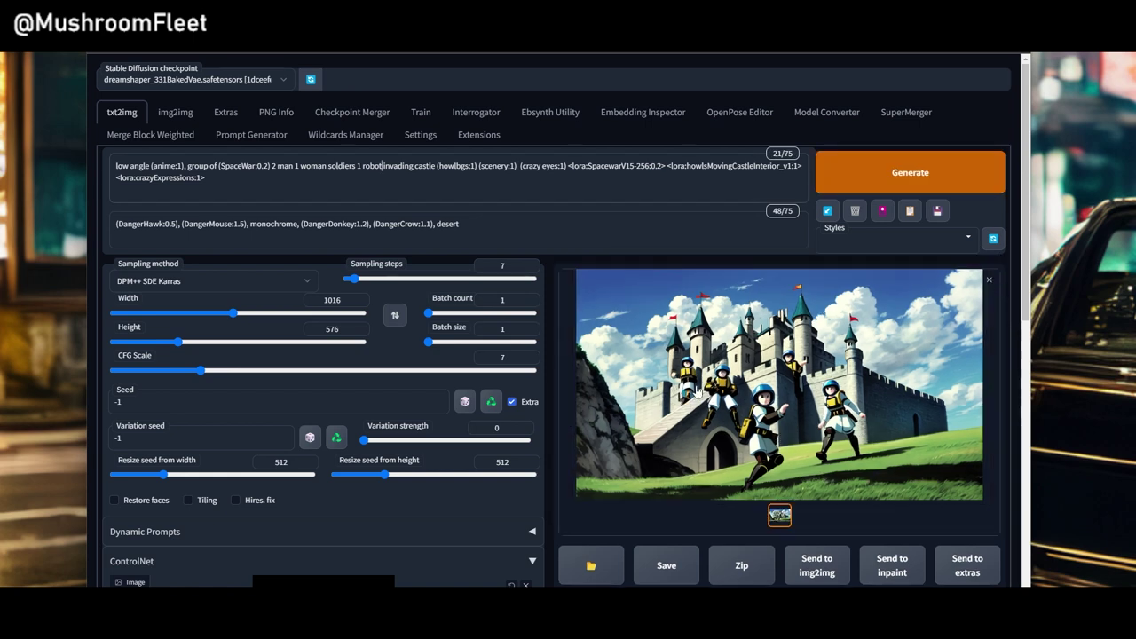
Step: View the finished image enlarged, close it, and generate two more images with the "1 robot" prompt
left_click(721, 387)
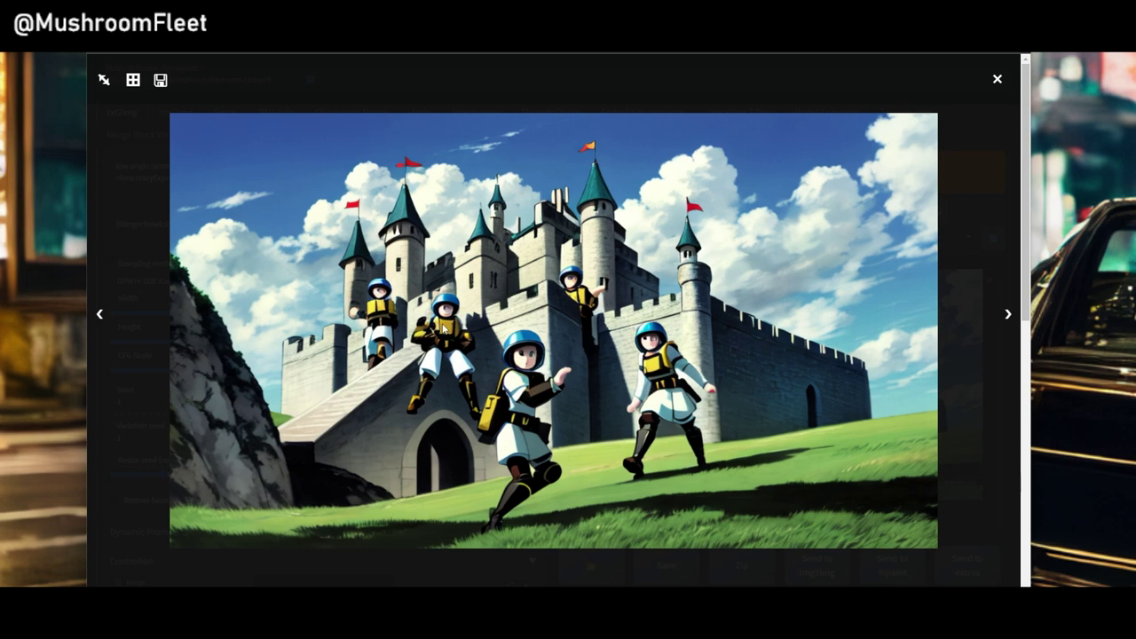
left_click(962, 233)
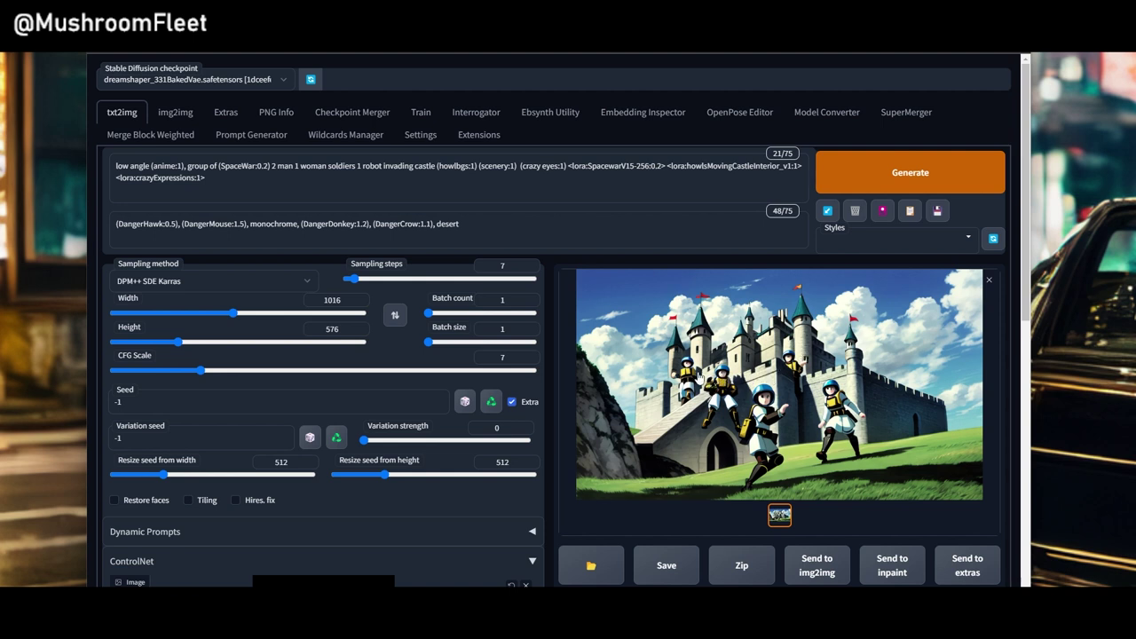
left_click(892, 174)
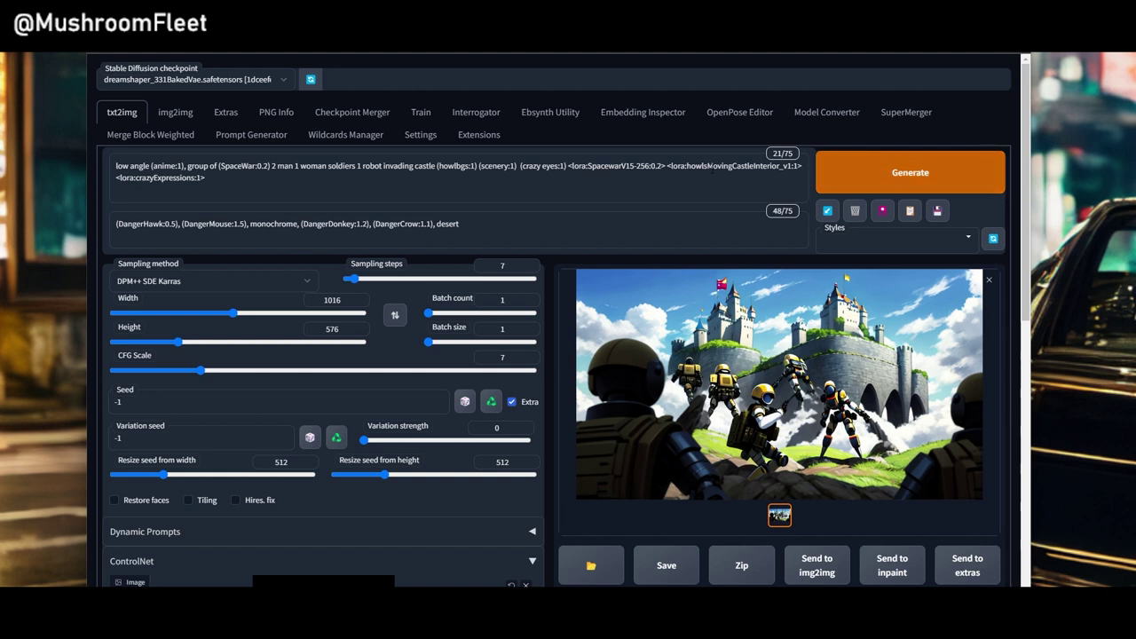
left_click(916, 172)
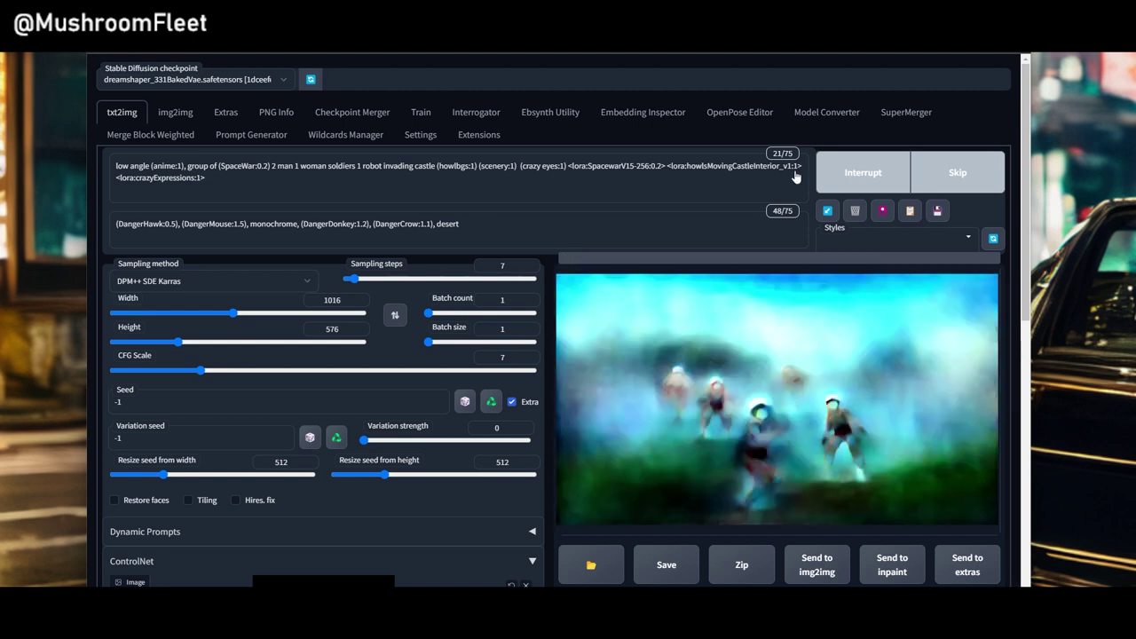
Step: Replace the "2" before "man" in the positive prompt with "1 knight 1"
double_click(272, 165)
type("1 knight")
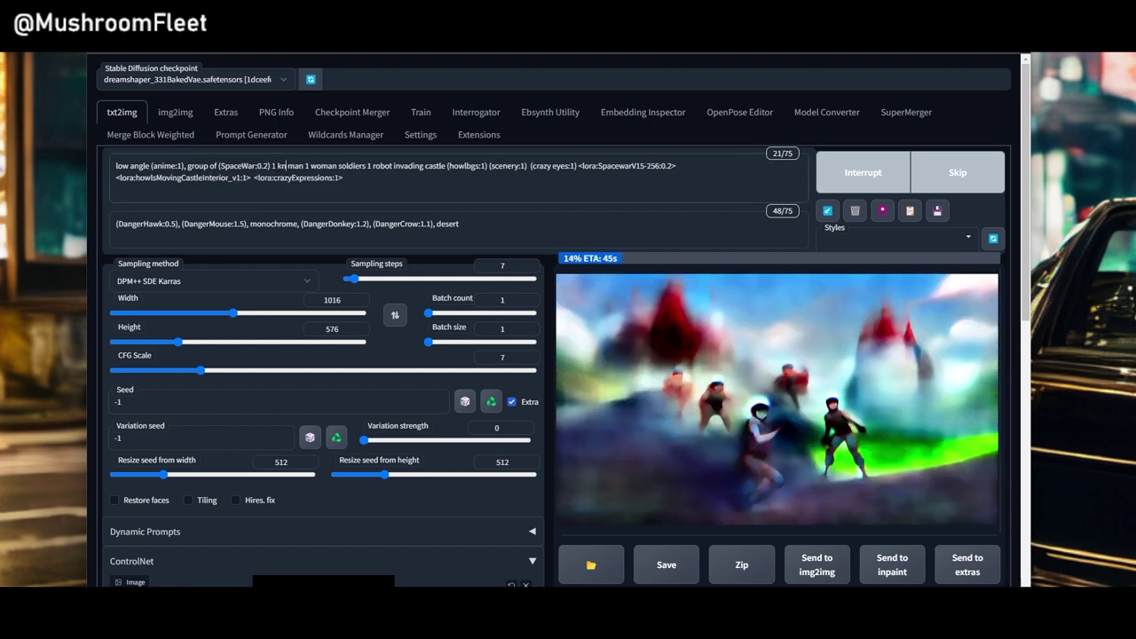
type(" 1")
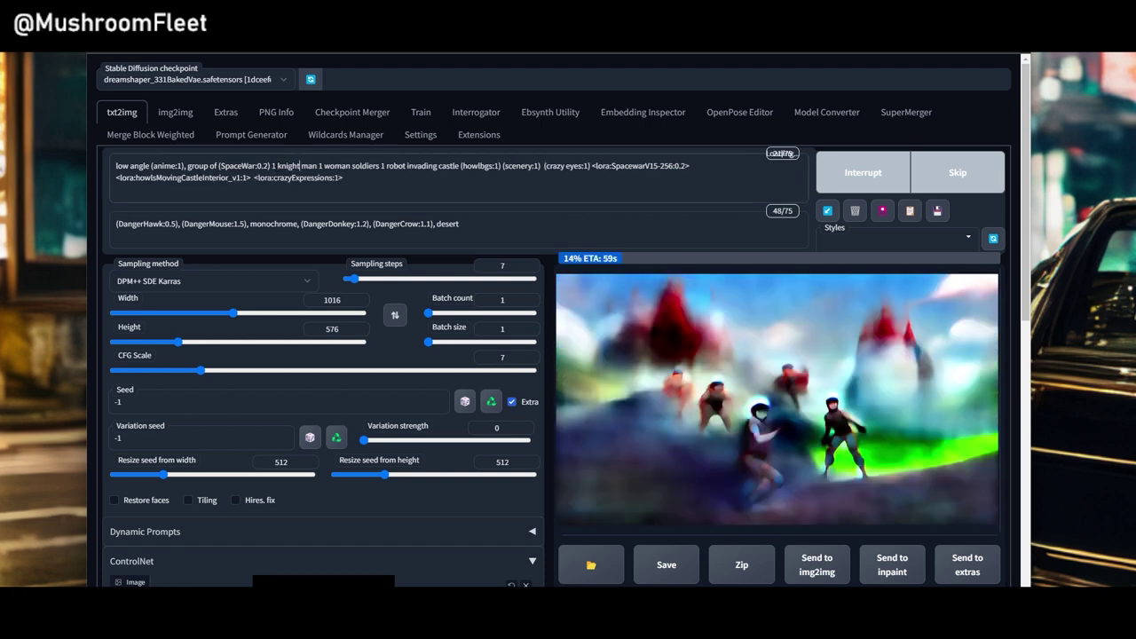
Step: Delete the word "soldiers" after "1 woman" in the positive prompt
left_click(355, 165)
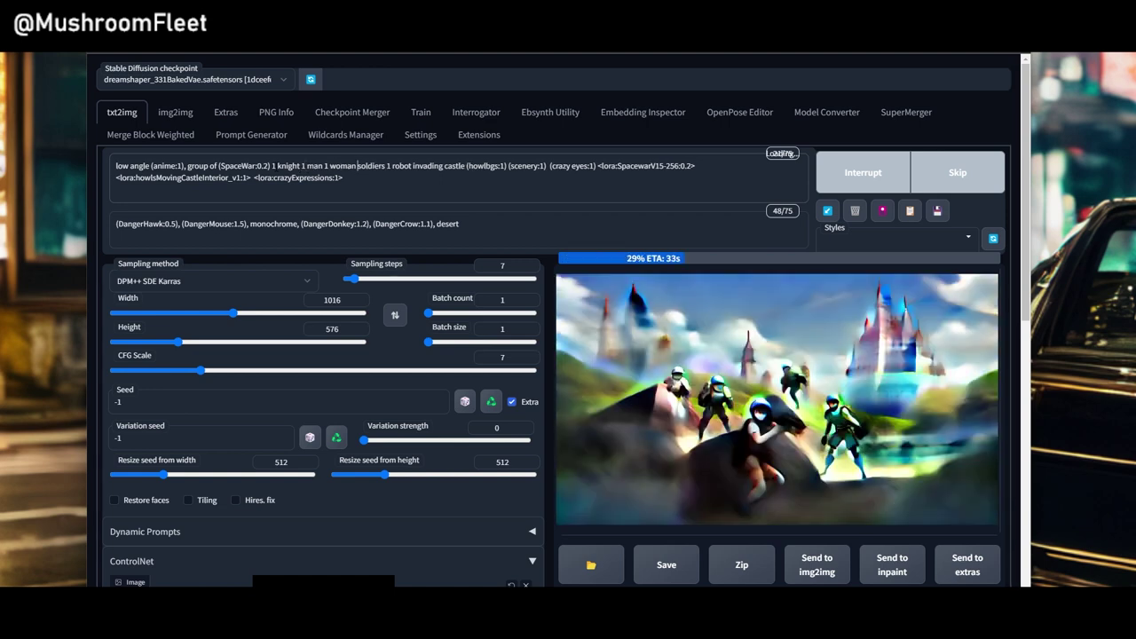
key("Delete")
key("Delete")
key("Delete")
key("Delete")
key("Delete")
key("Delete")
key("Delete")
key("Delete")
key("Delete")
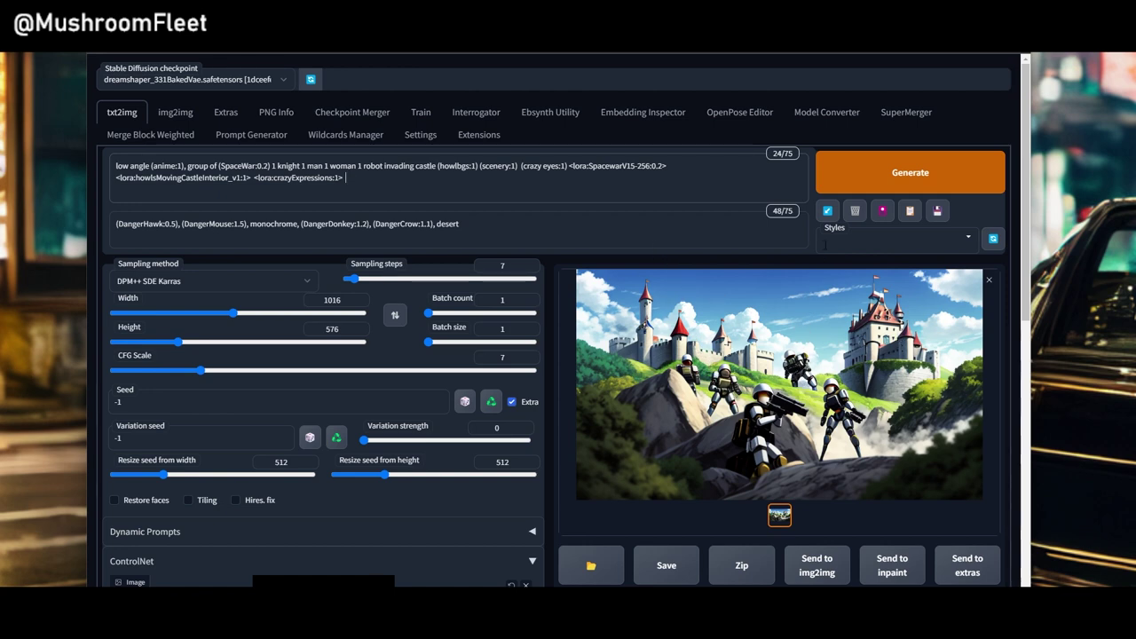
Step: Add "1 soldier" after "1 robot" in the positive prompt and generate a new image
scroll(418, 504, "down", 2)
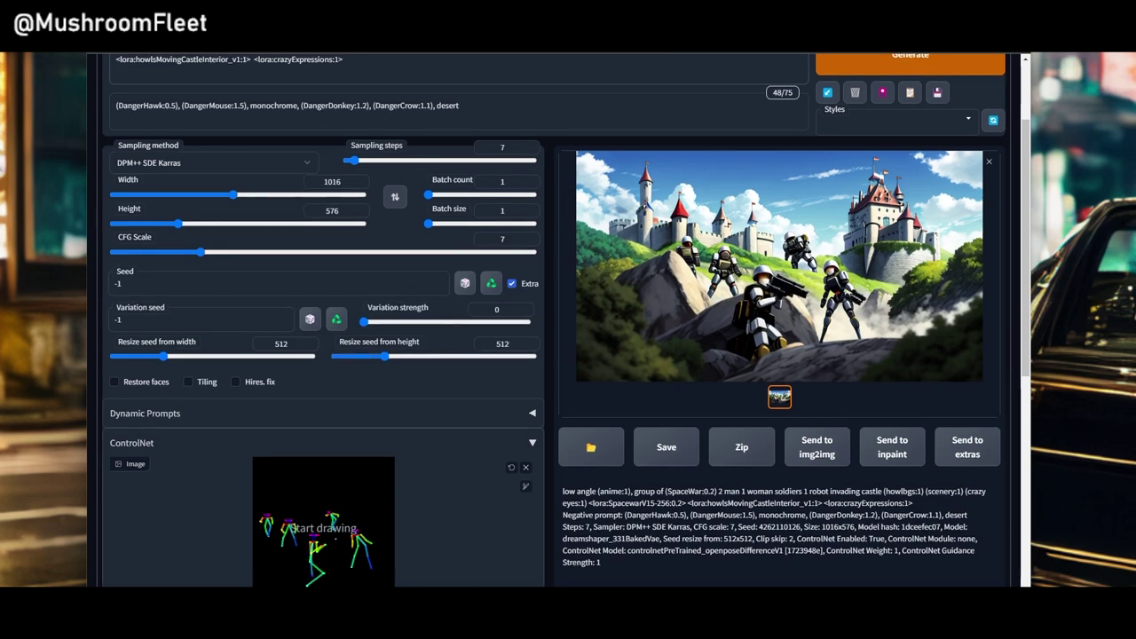
scroll(448, 424, "up", 2)
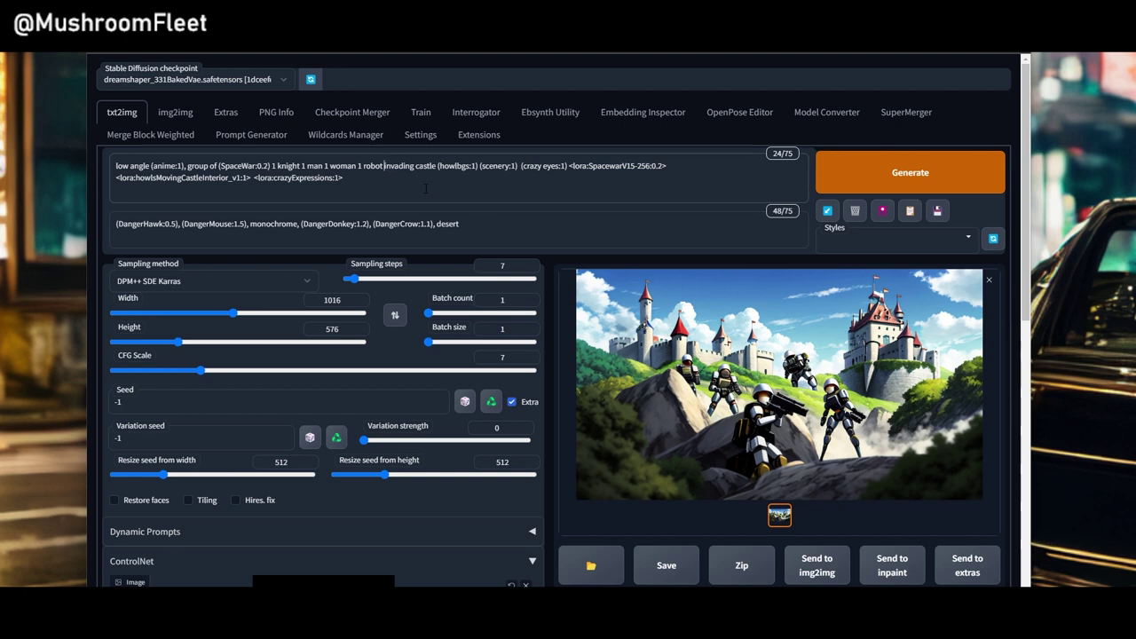
type("1 ")
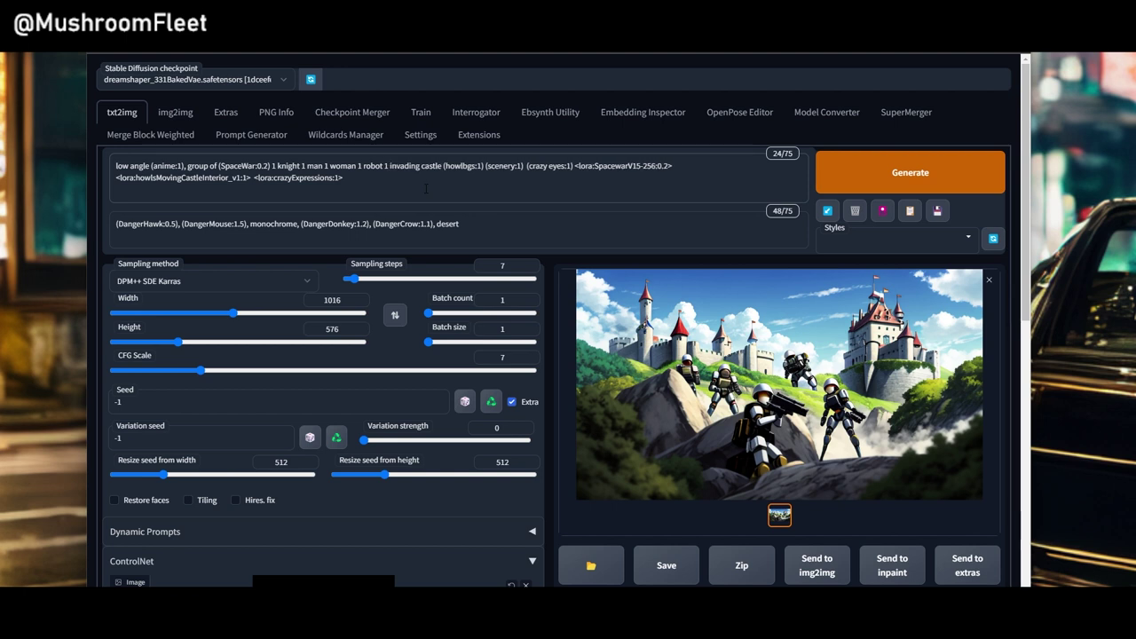
type("soldier")
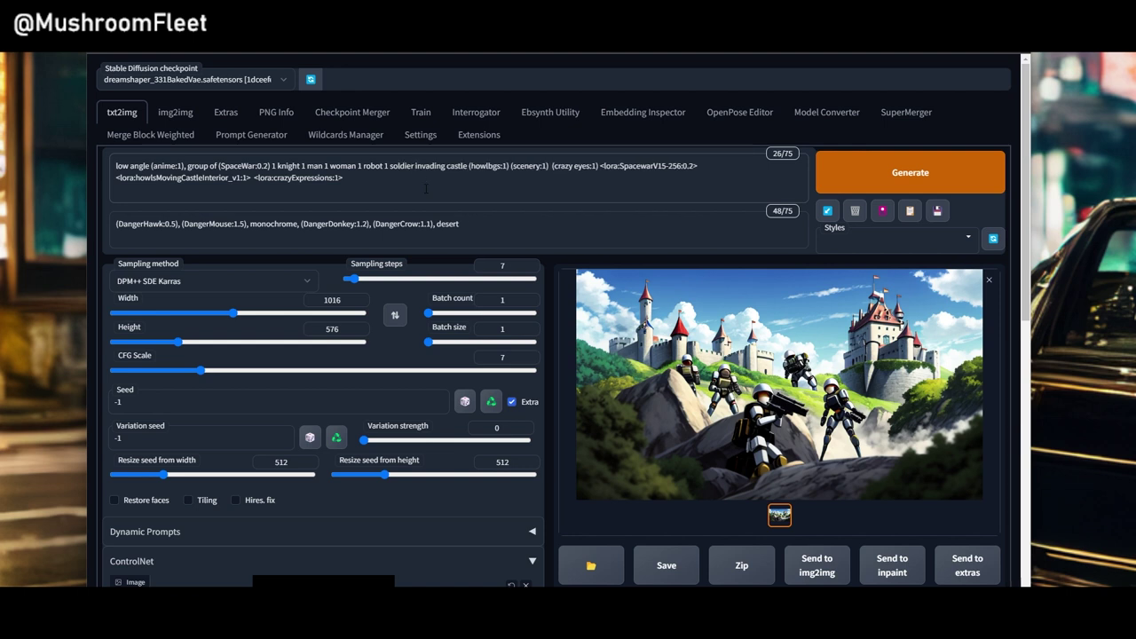
left_click(850, 178)
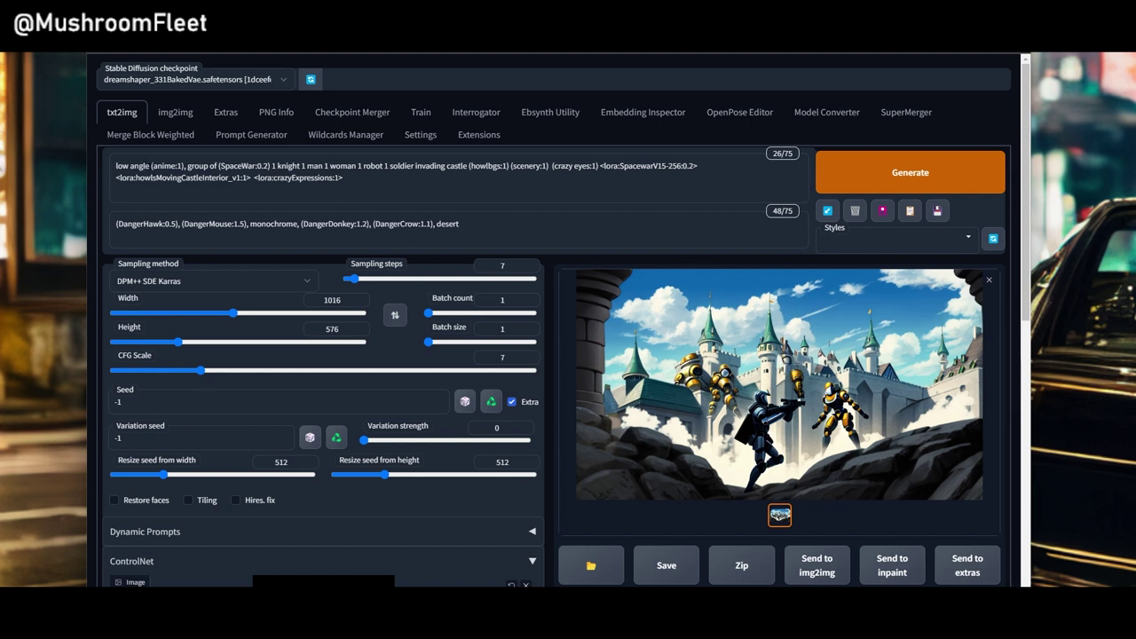
Step: Remove "low angle" from the start of the positive prompt and generate a new image
left_click_drag(153, 166, 102, 167)
key("BackSpace")
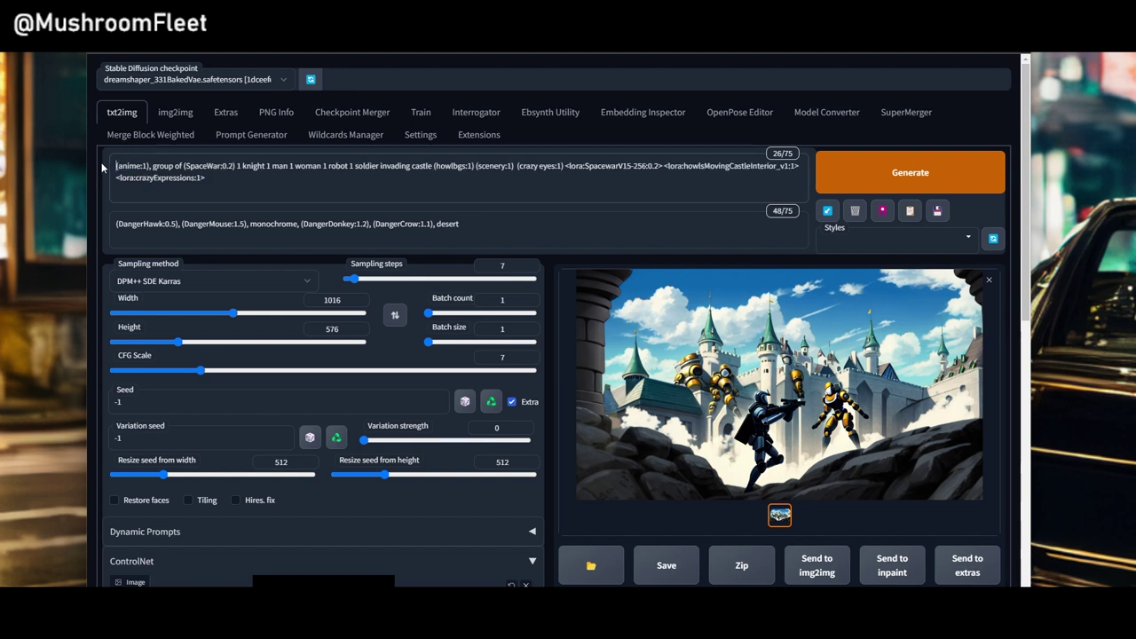
key("Delete")
left_click(889, 182)
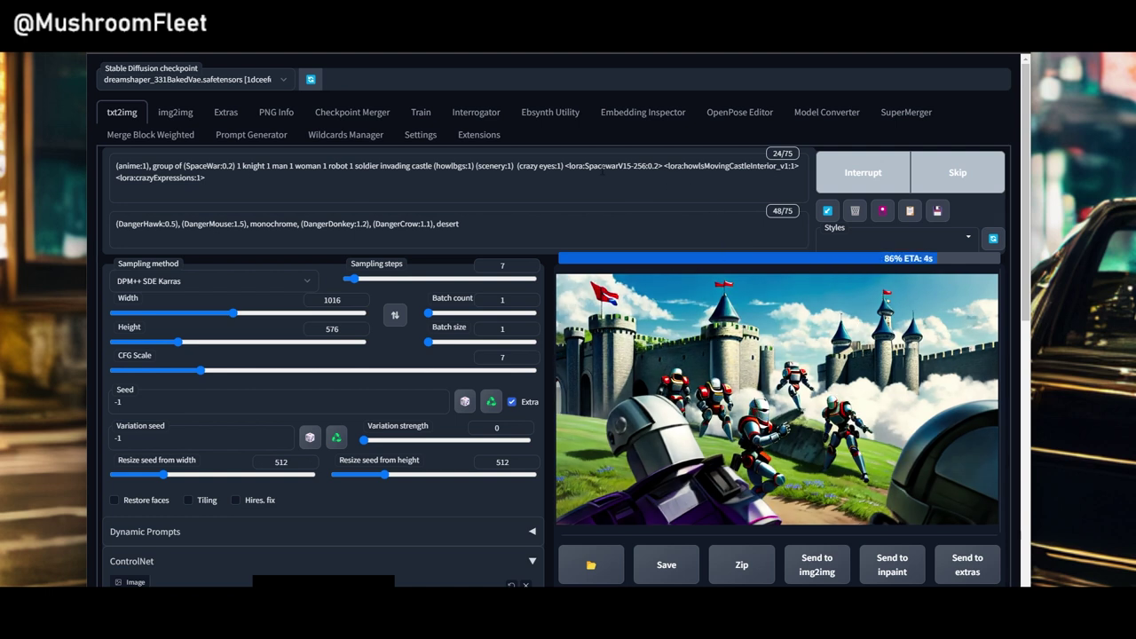
Step: Remove the SpacewarV15-256 LoRA tag and the "(SpaceWar:0.2)" term from the positive prompt
left_click_drag(584, 166, 639, 166)
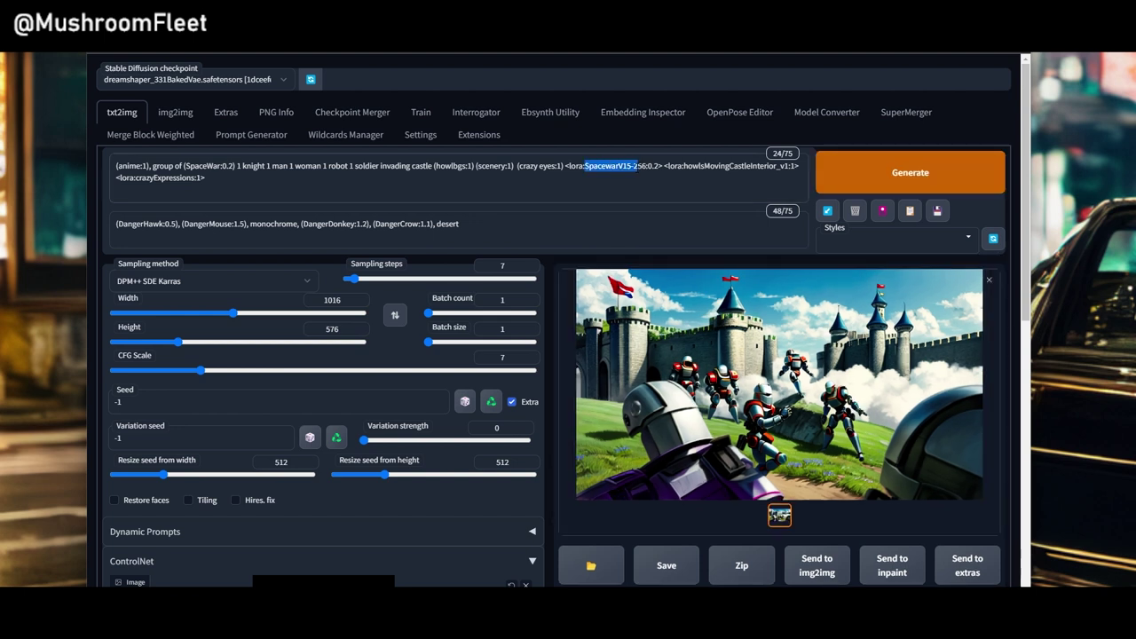
left_click(641, 193)
left_click_drag(564, 166, 663, 166)
key("BackSpace")
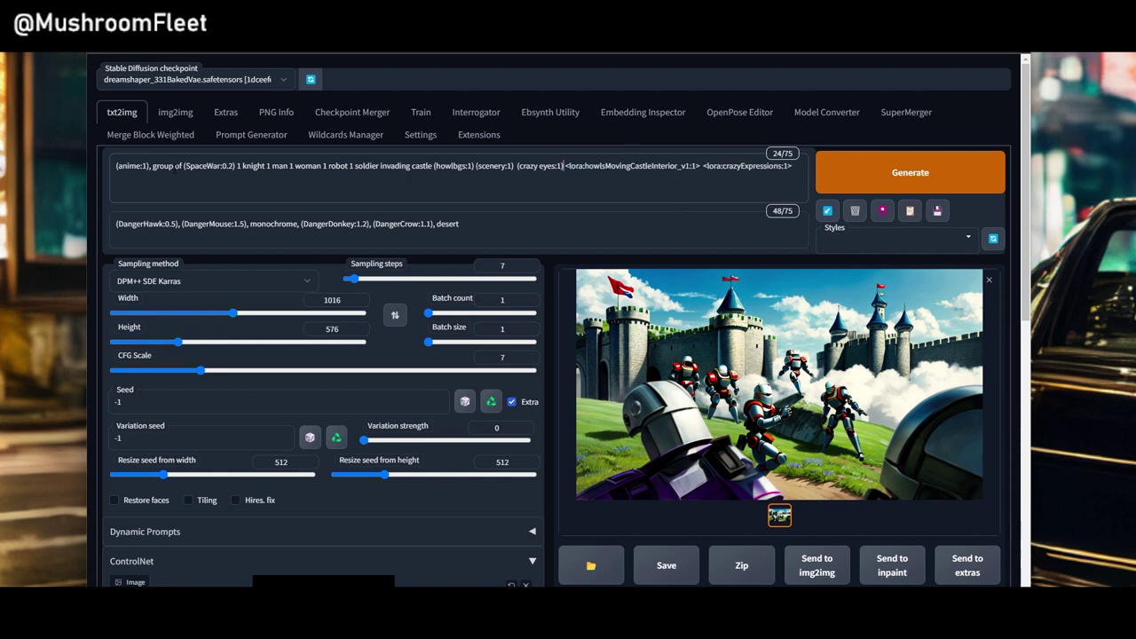
left_click_drag(183, 166, 234, 166)
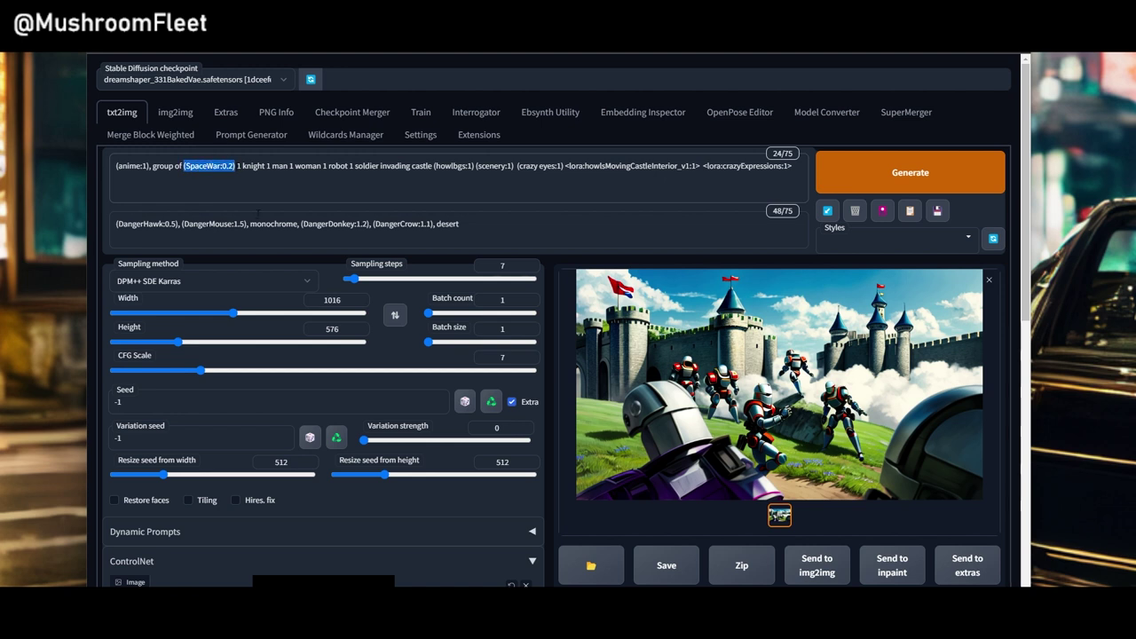
key("BackSpace")
key("BackSpace")
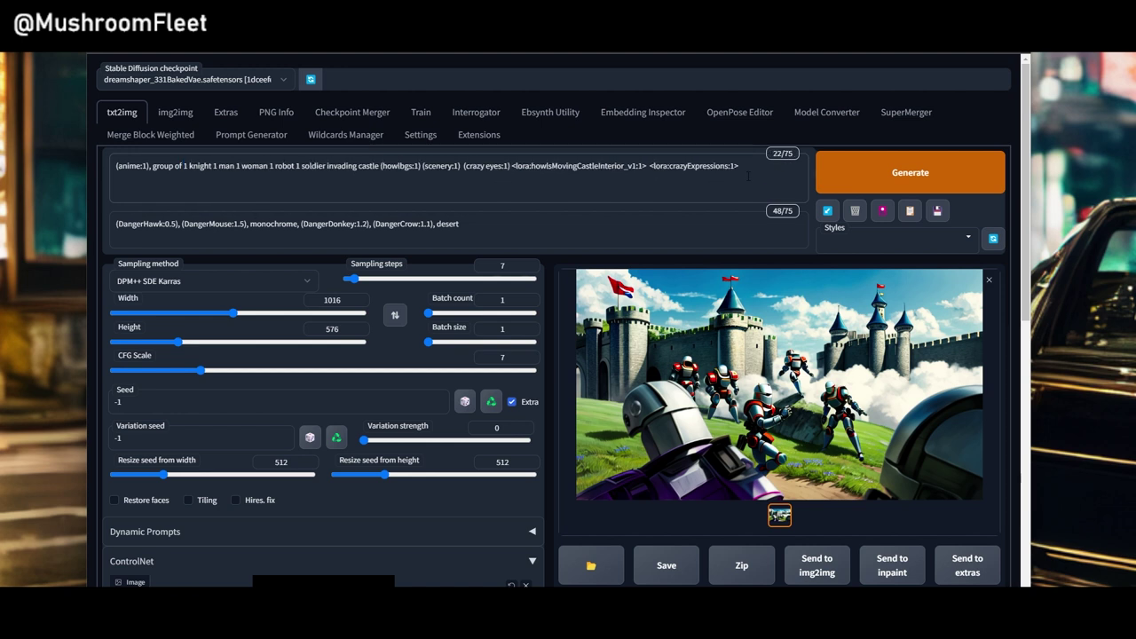
Step: Reuse the seed of the last image and generate the edited prompt with it
left_click(491, 403)
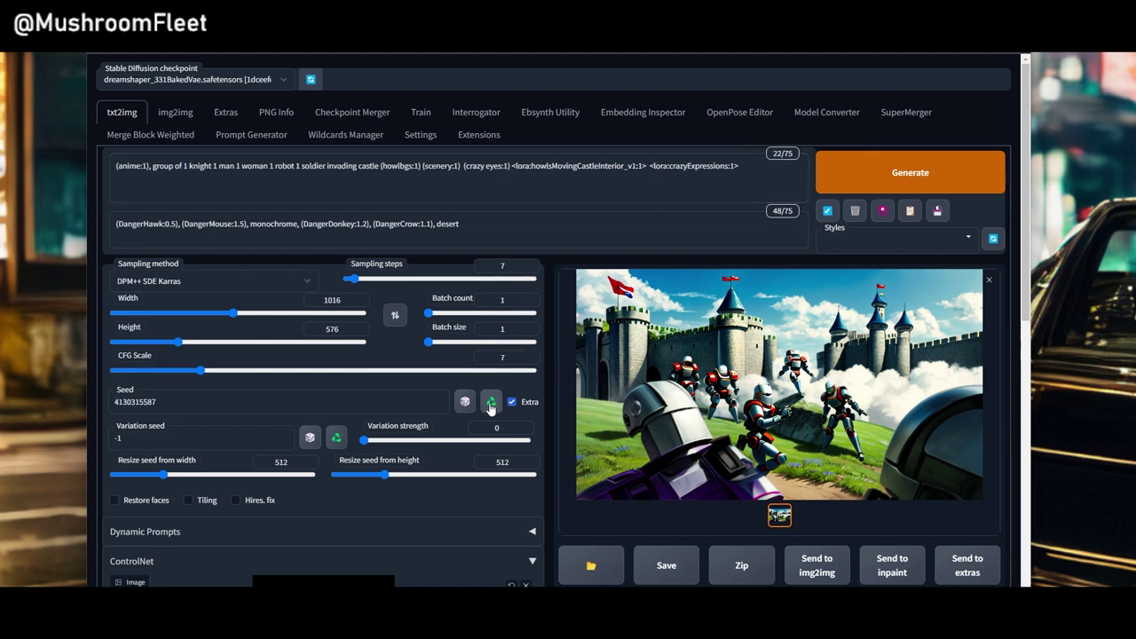
left_click(879, 178)
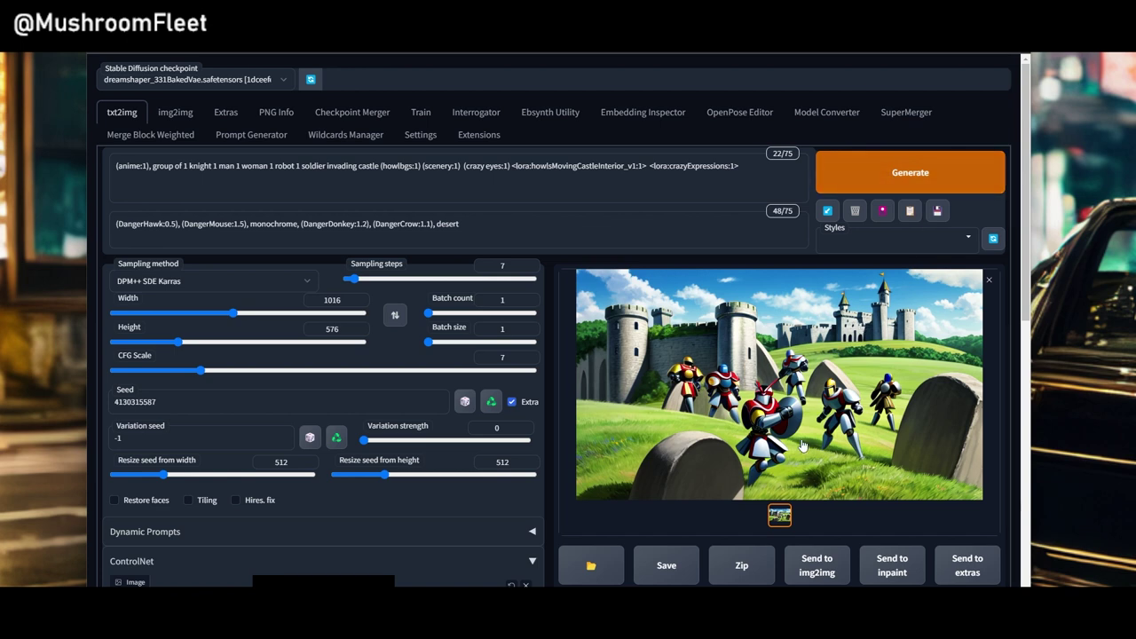
scroll(548, 486, "down", 2)
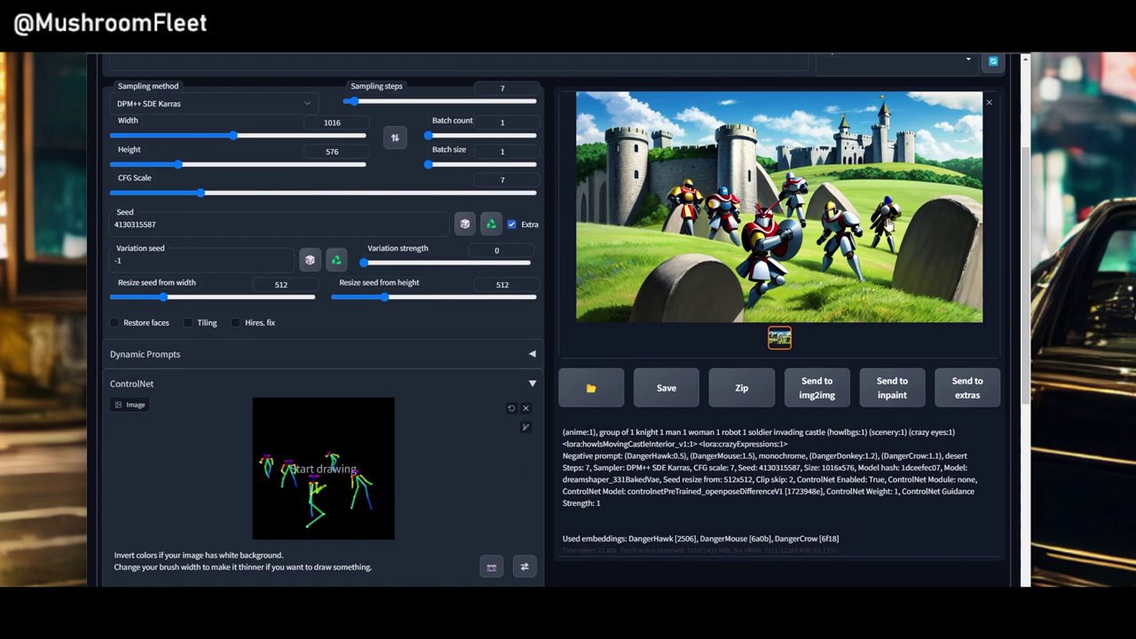
Step: Reset the seed to random (-1) and generate another image
left_click(465, 224)
scroll(471, 231, "up", 2)
left_click(857, 192)
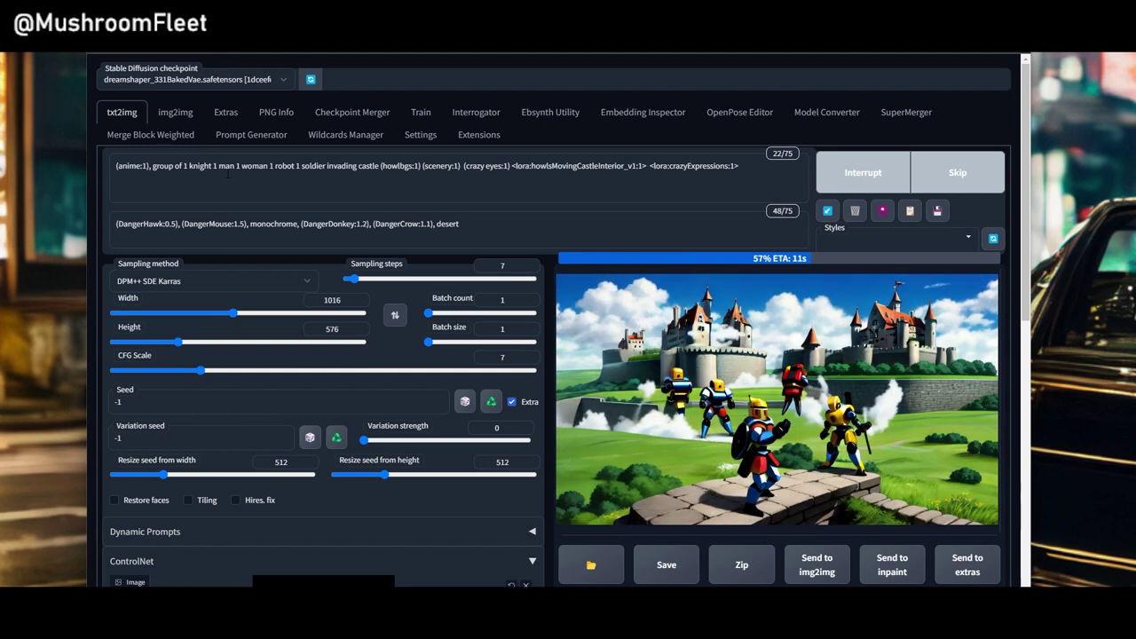
Step: Enclose "1 knight" in parentheses in the positive prompt
left_click(183, 167)
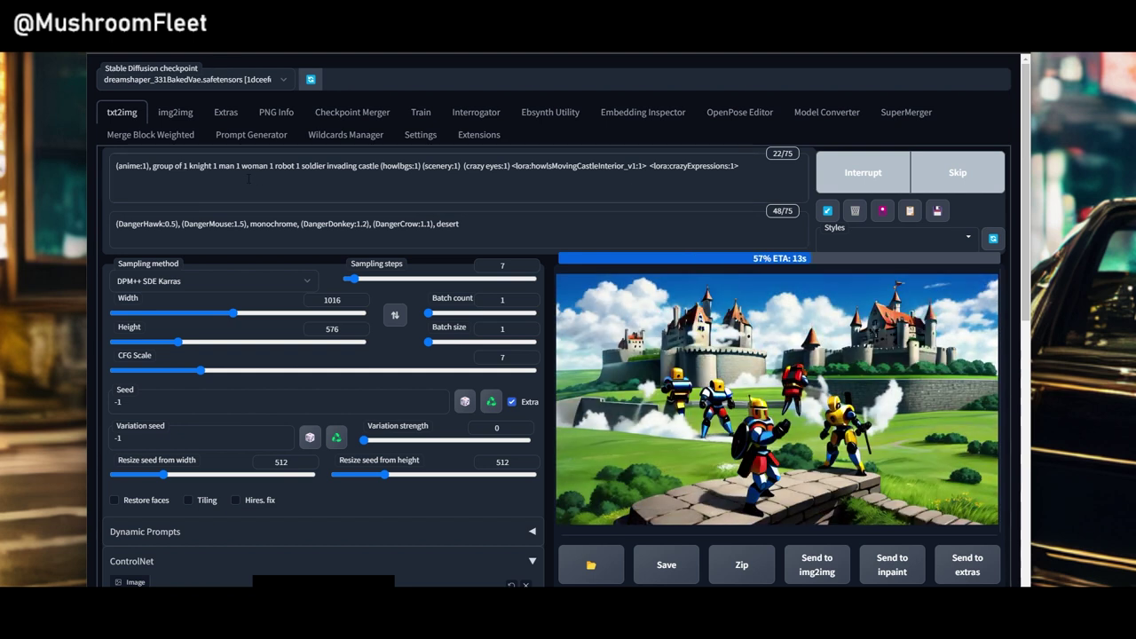
type("(")
key("Right")
key("Right")
key("Right")
key("Right")
key("Right")
key("Right")
key("Right")
key("Right")
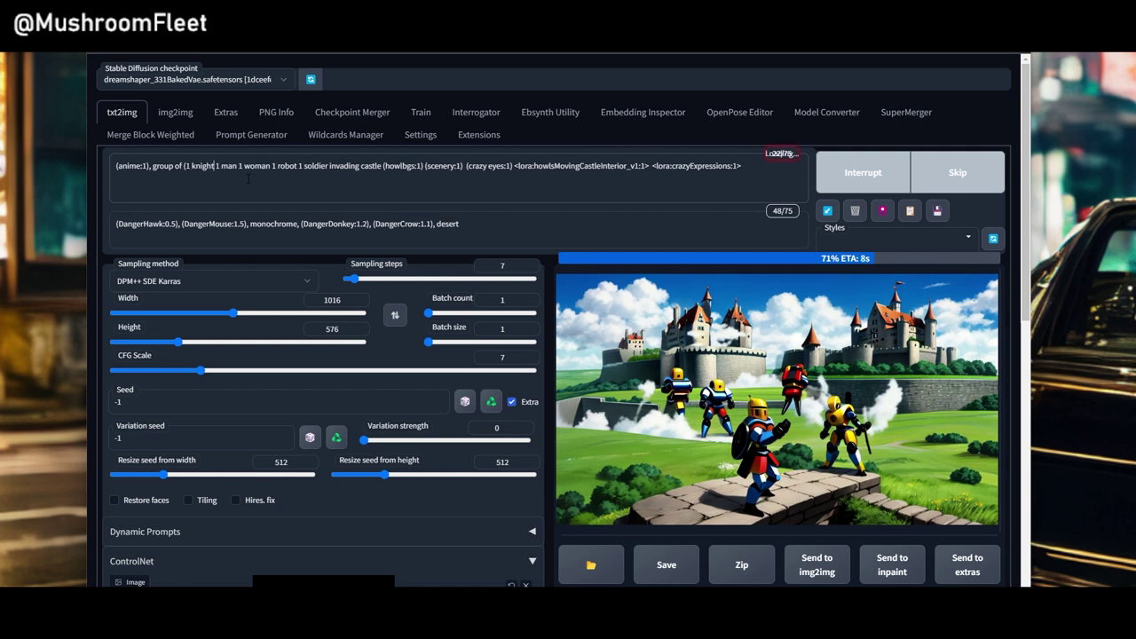
type(")")
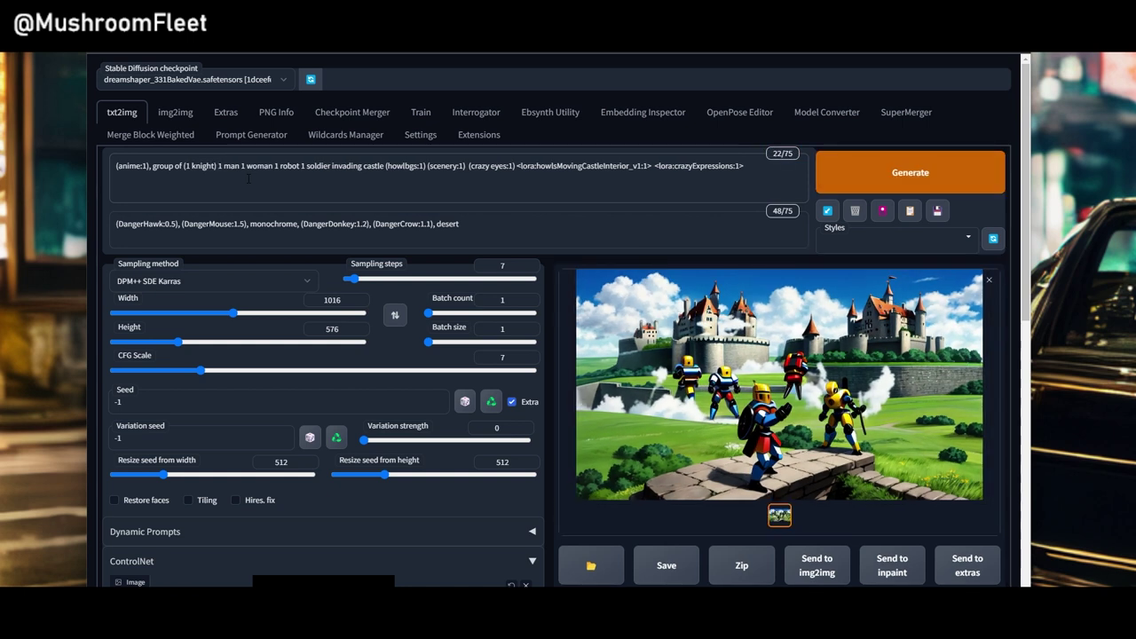
Step: Enclose "1 man" and "1 woman" each in their own parentheses in the positive prompt
key("Right")
type("(")
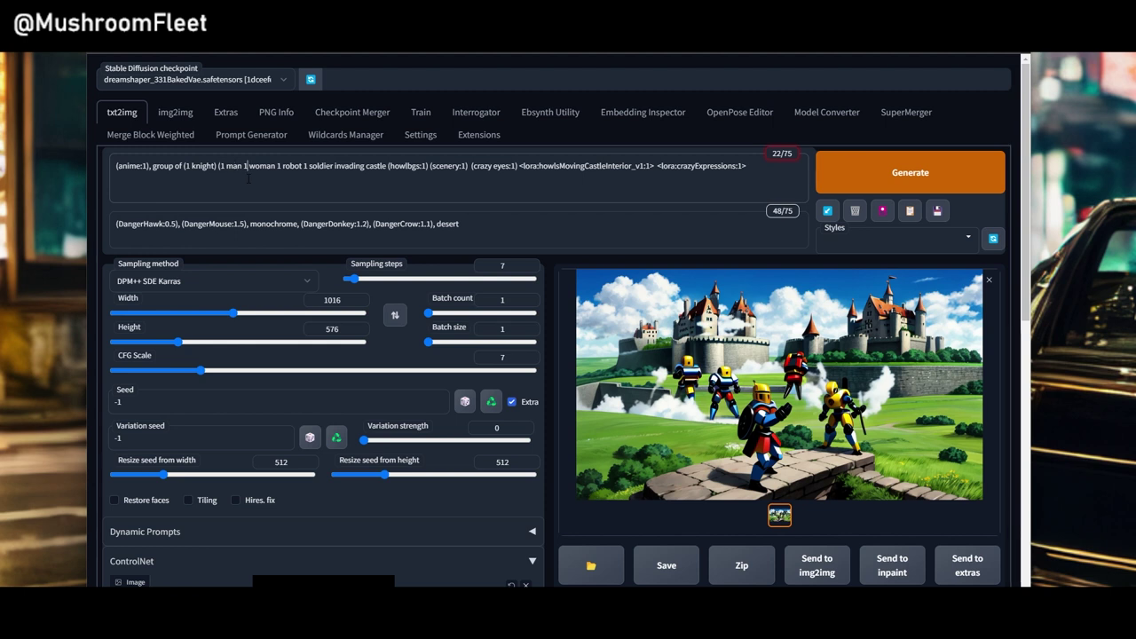
type(")(")
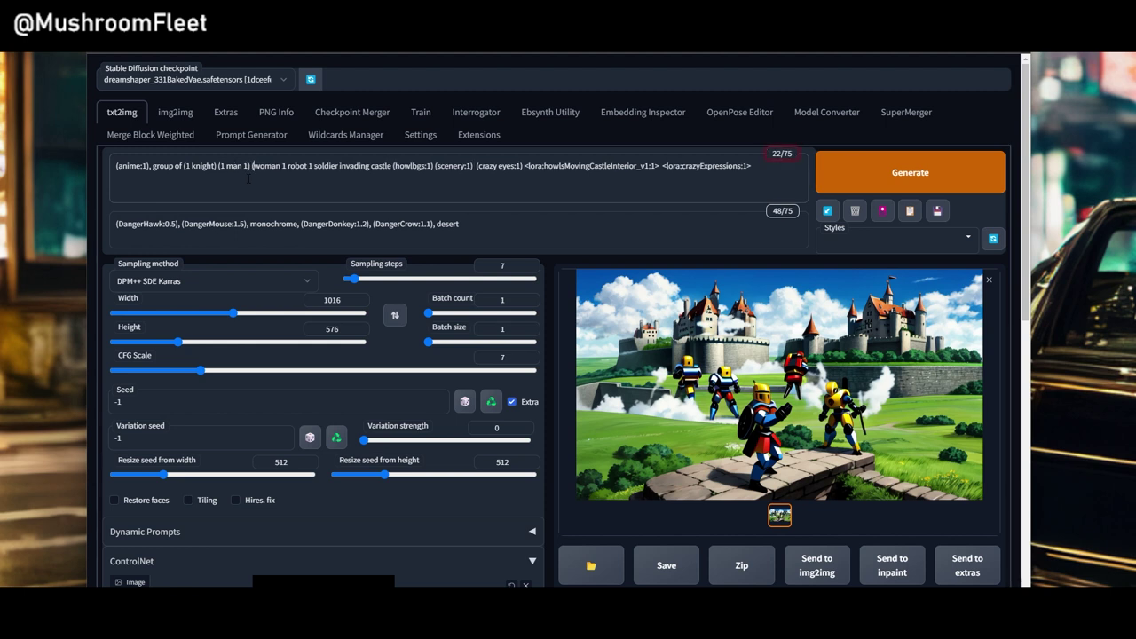
key("BackSpace")
key("BackSpace")
key("BackSpace")
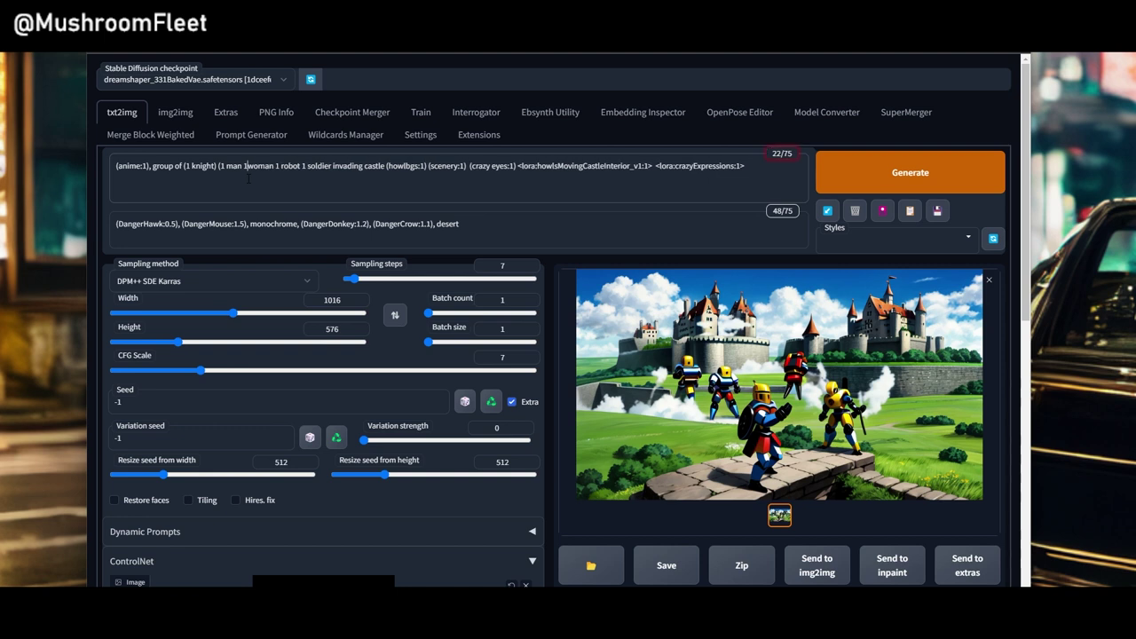
type("(")
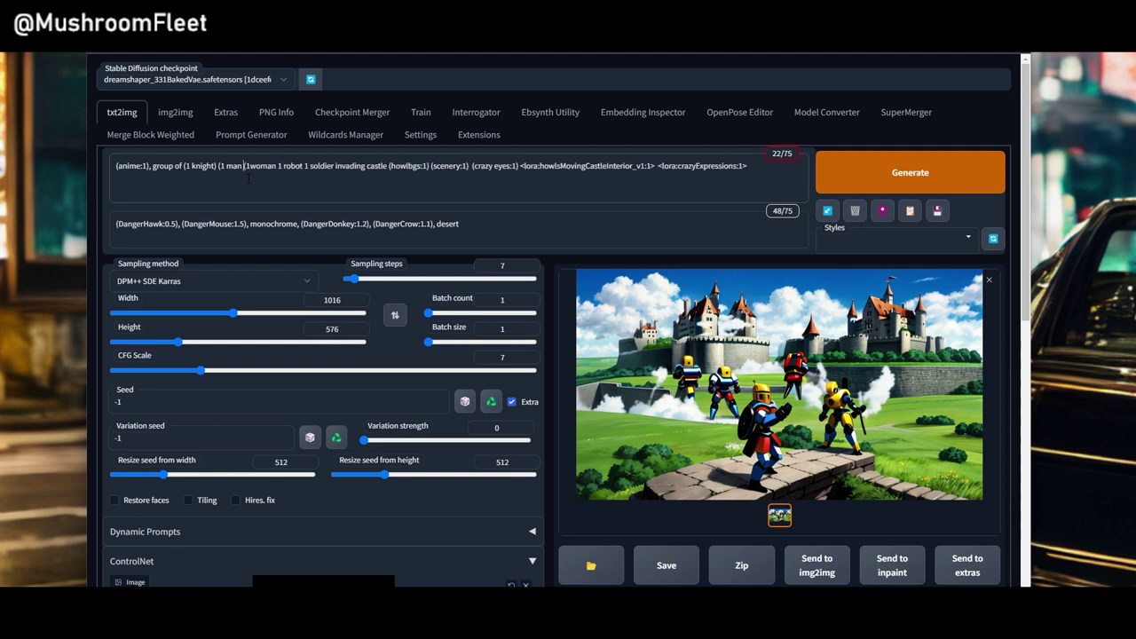
type(")")
key("Right")
key("Right")
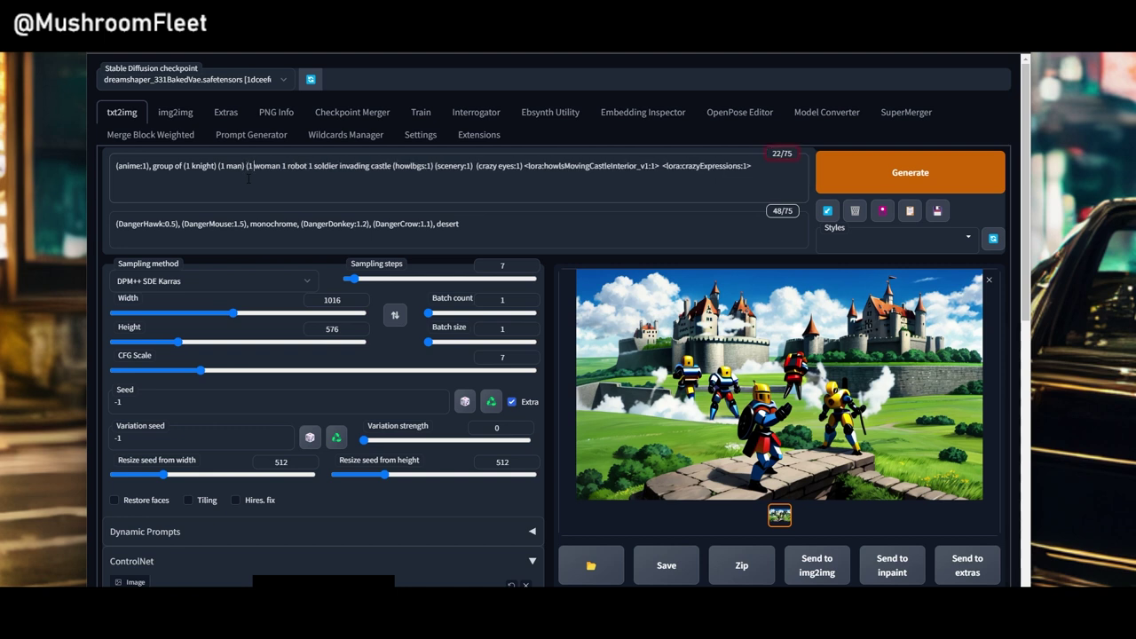
key("Right")
key("Right")
type(")")
Step: Enclose "1 robot" in parentheses in the positive prompt
key("Right")
type("(")
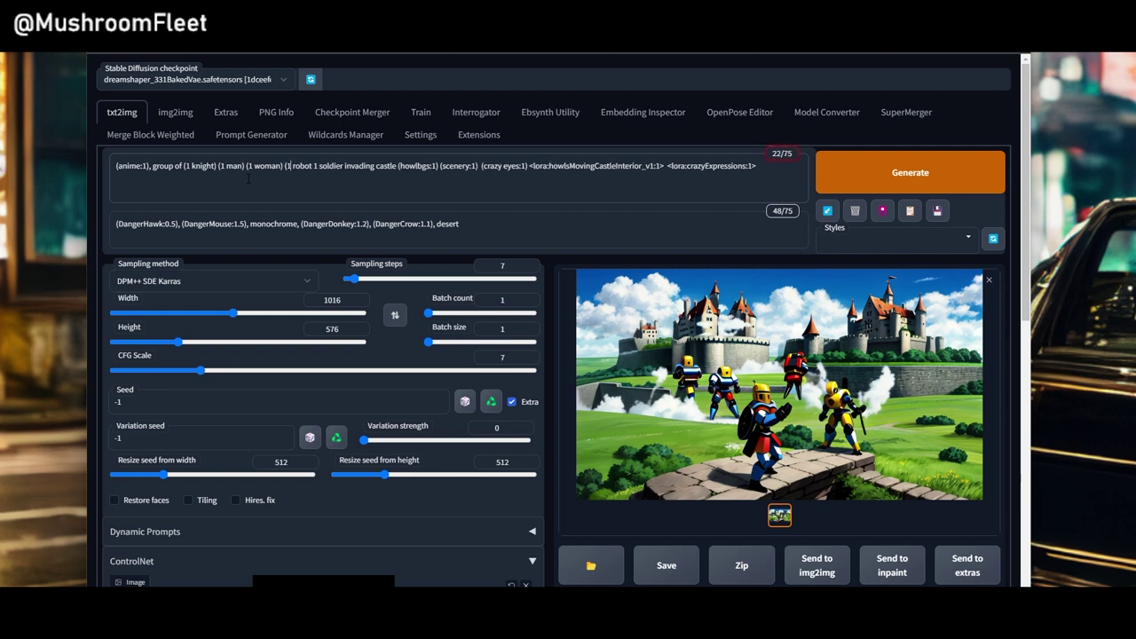
key("Right")
key("Right")
type(")")
Step: Enclose "1 soldier" in parentheses in the positive prompt and generate a new image
key("Right")
type("(")
key("Right")
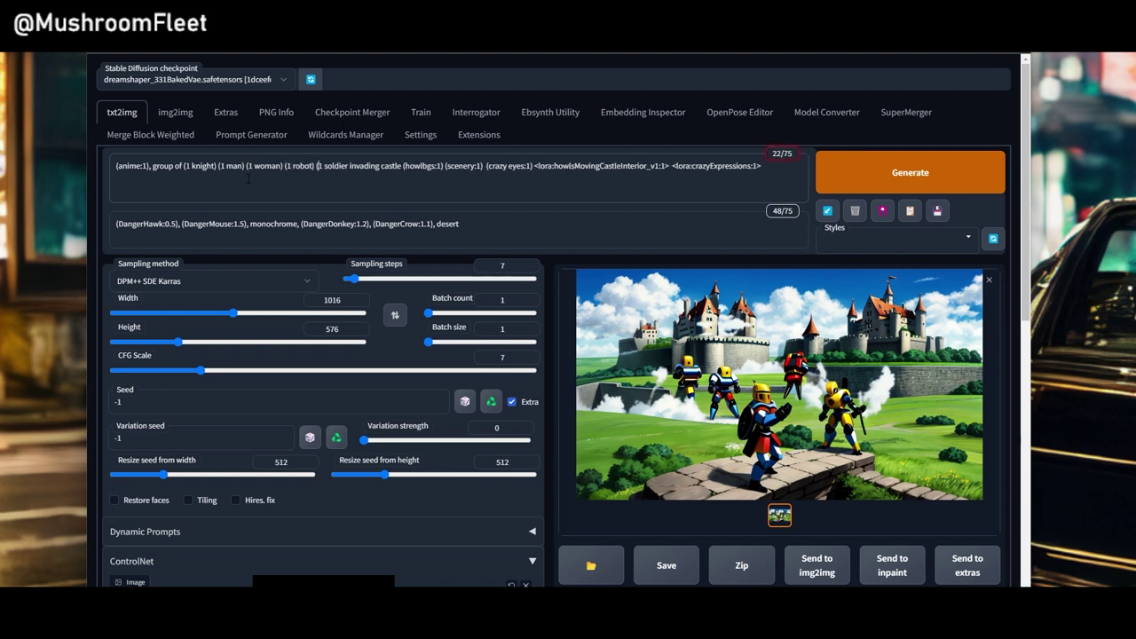
key("Right")
key("Right")
key("Right")
key("Right")
key("Right")
key("Right")
key("Right")
key("Right")
type(")")
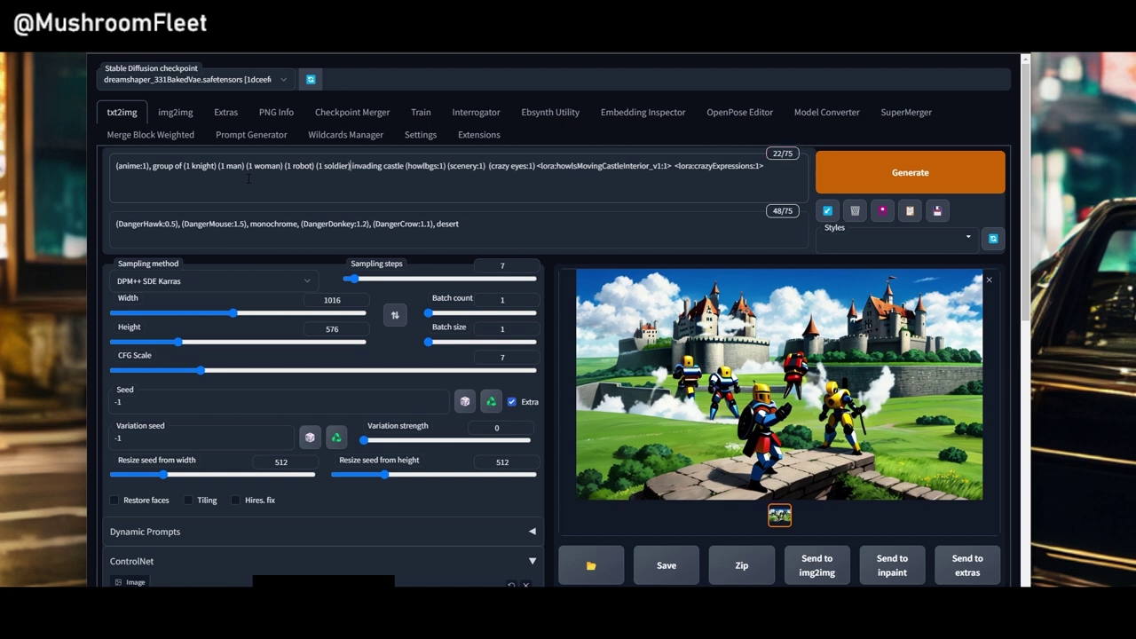
left_click(890, 176)
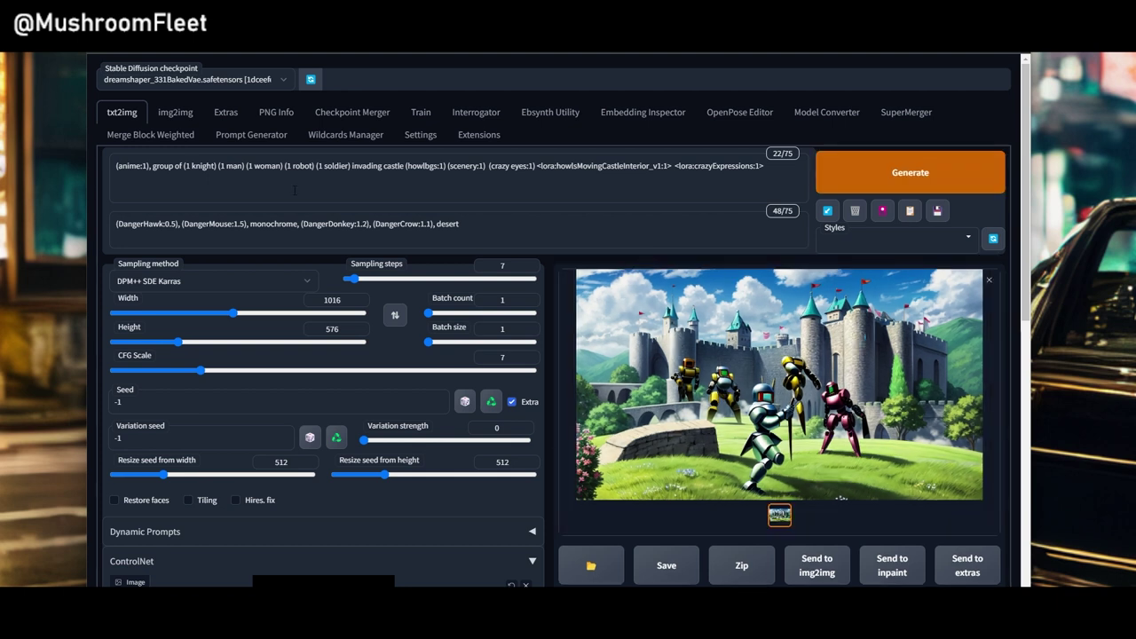
Step: Replace "robot" with "Frogman" in the positive prompt and give that term a weight of 1
double_click(302, 165)
key("Right")
key("BackSpace")
key("BackSpace")
key("BackSpace")
key("BackSpace")
key("BackSpace")
type("Frog")
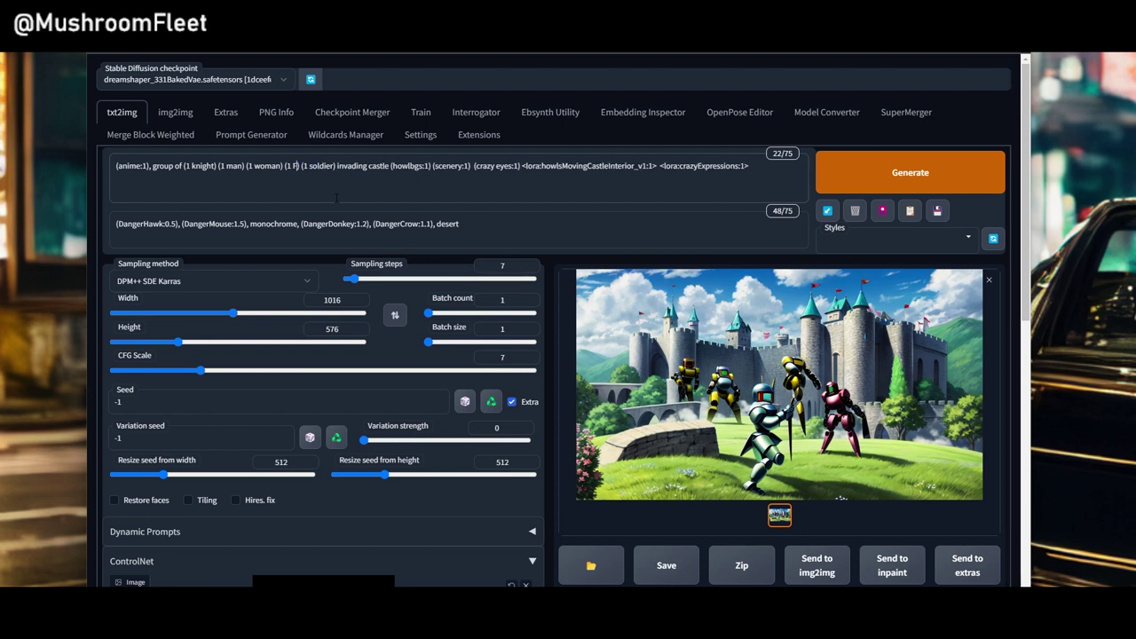
type("man")
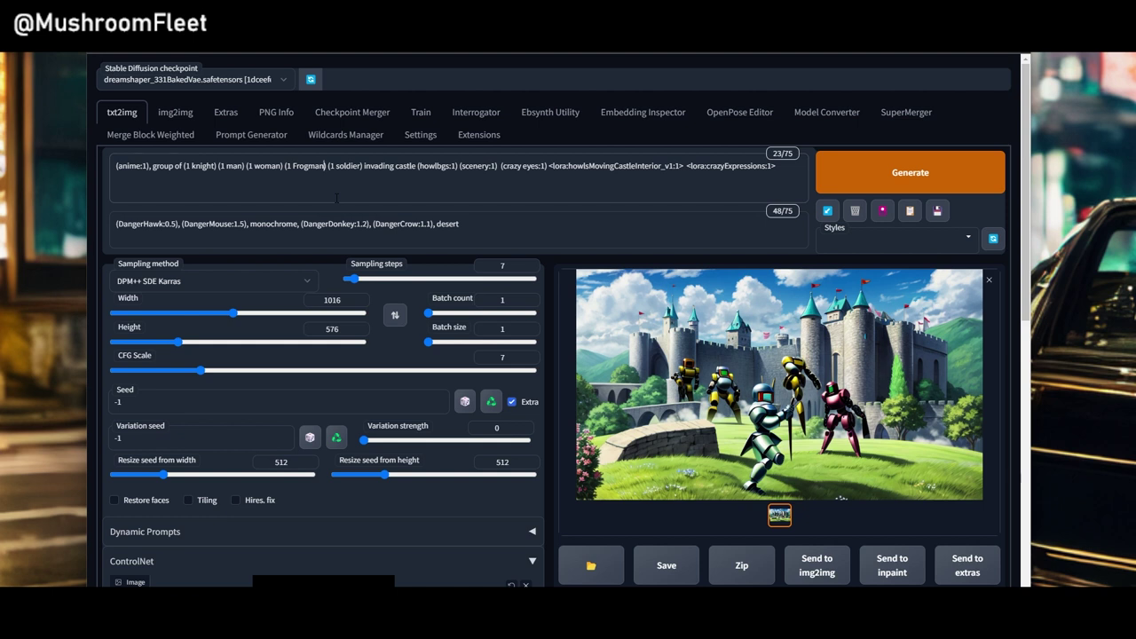
type(":1")
Step: Give the "1 soldier" term in the positive prompt a weight of 1
key("Right")
key("Right")
key("Right")
key("Right")
key("Right")
key("Right")
key("Right")
key("Right")
key("Right")
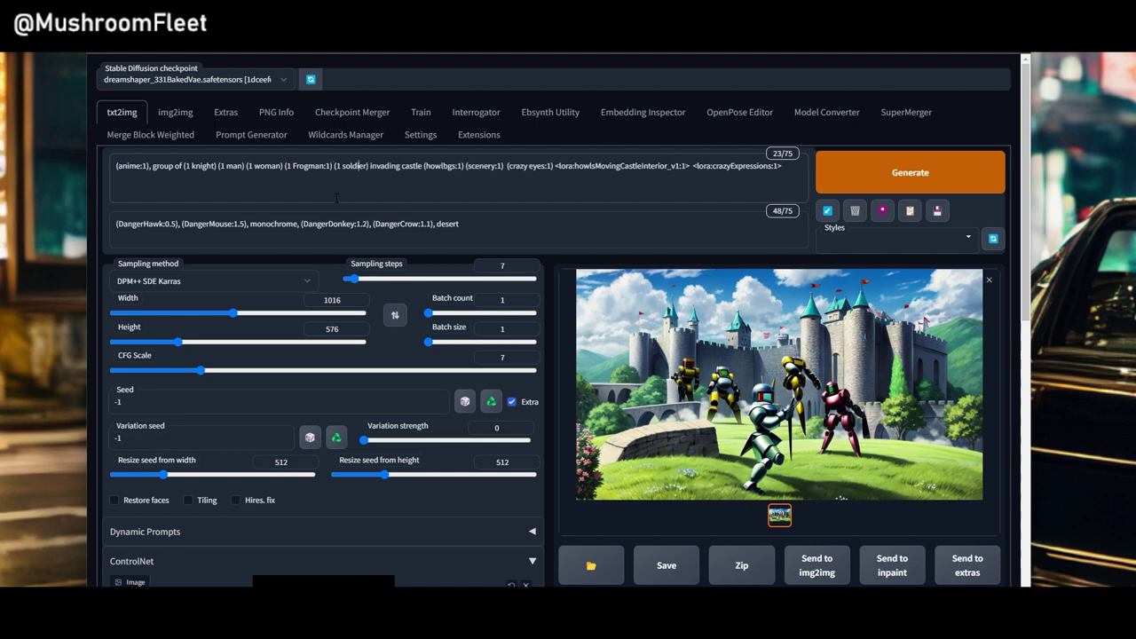
type(":1")
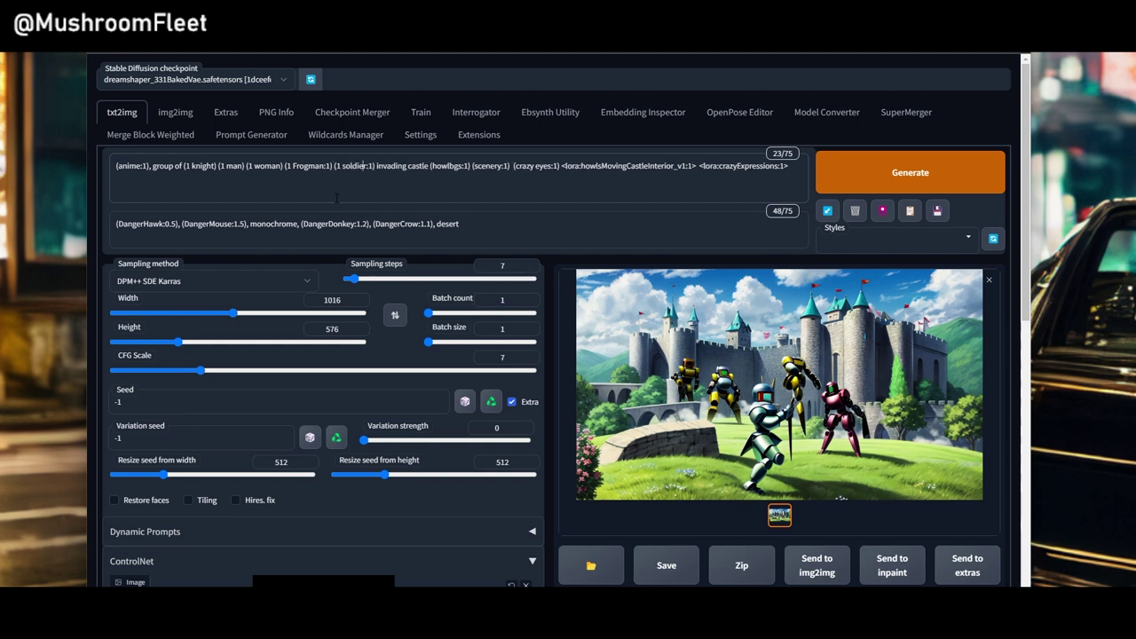
Step: Give the "1 woman" term in the positive prompt a weight of 1
key("Left")
key("Left")
key("Left")
key("Left")
key("Left")
key("Left")
key("Left")
key("Left")
key("Left")
key("Left")
type(":1")
Step: Give the "1 man" term in the positive prompt a weight of 1
key("Left")
key("Left")
key("Left")
key("Left")
key("Left")
key("Left")
key("Left")
key("Left")
key("Left")
key("Left")
key("Left")
key("Left")
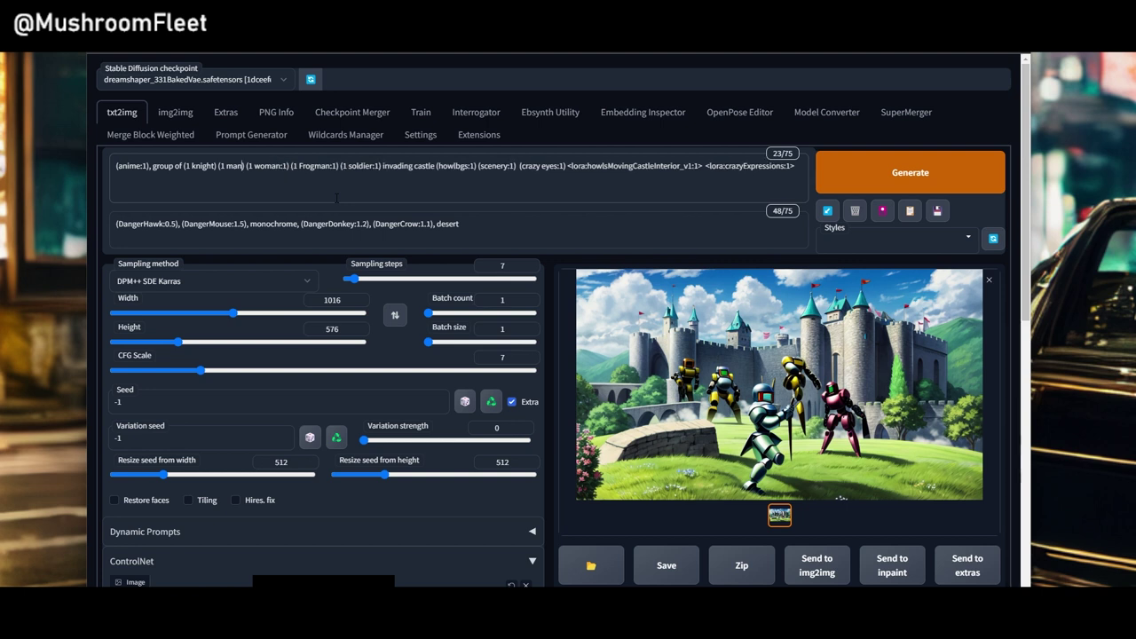
type(":1")
Step: Give the "1 knight" term in the positive prompt a weight of 1 and generate a new image
key("Left")
key("Left")
key("Left")
key("Left")
key("Left")
key("Left")
key("Left")
key("Left")
key("Left")
key("Left")
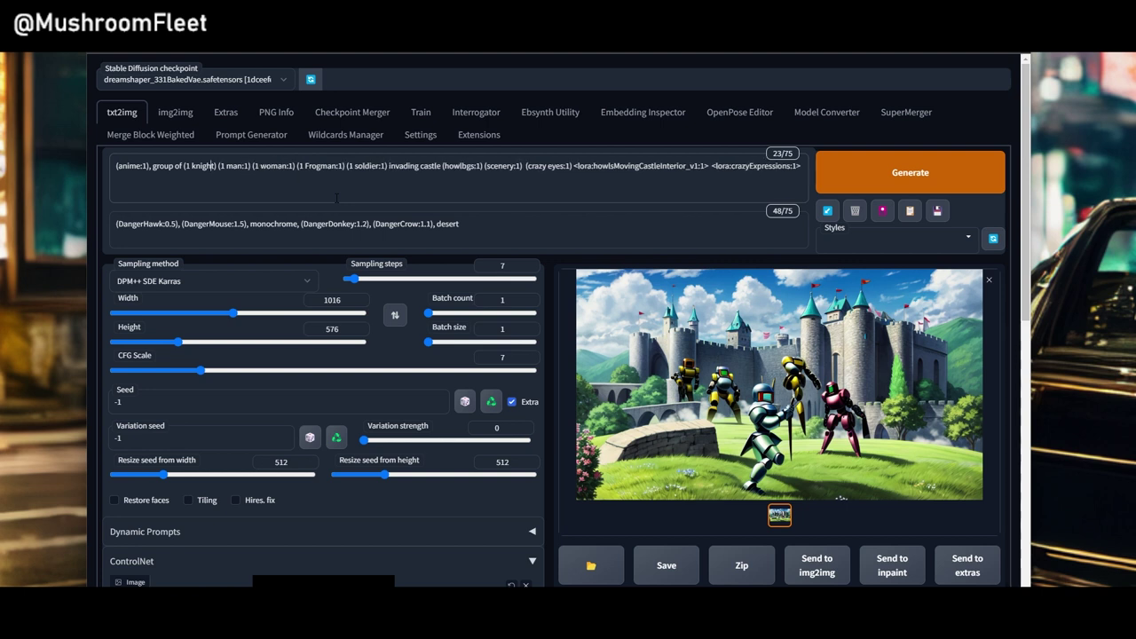
type(":1")
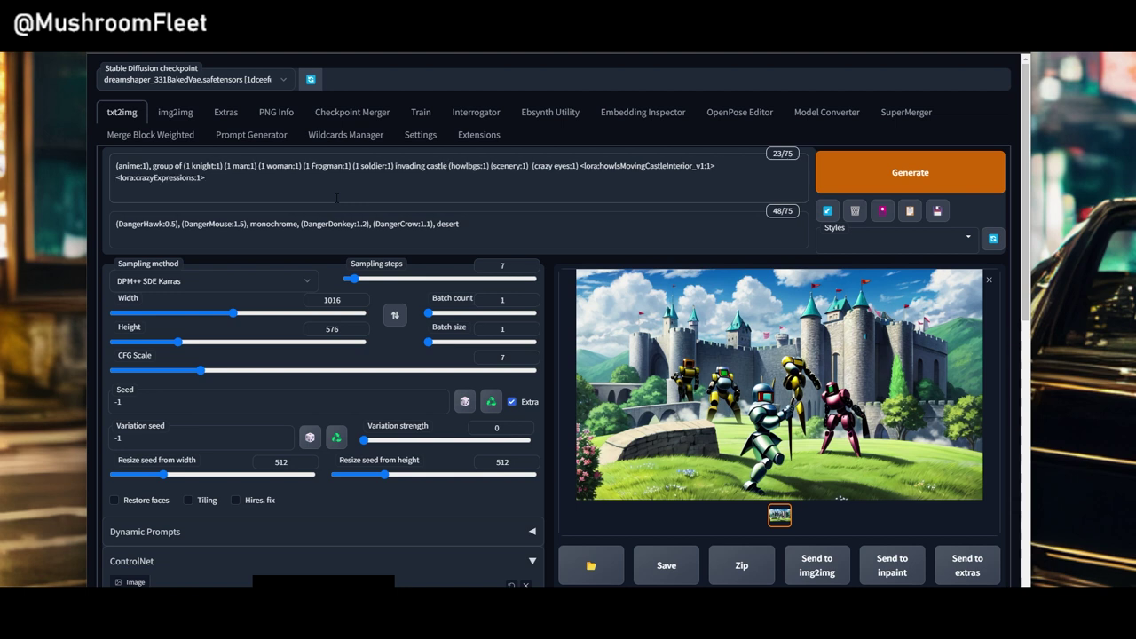
left_click(834, 184)
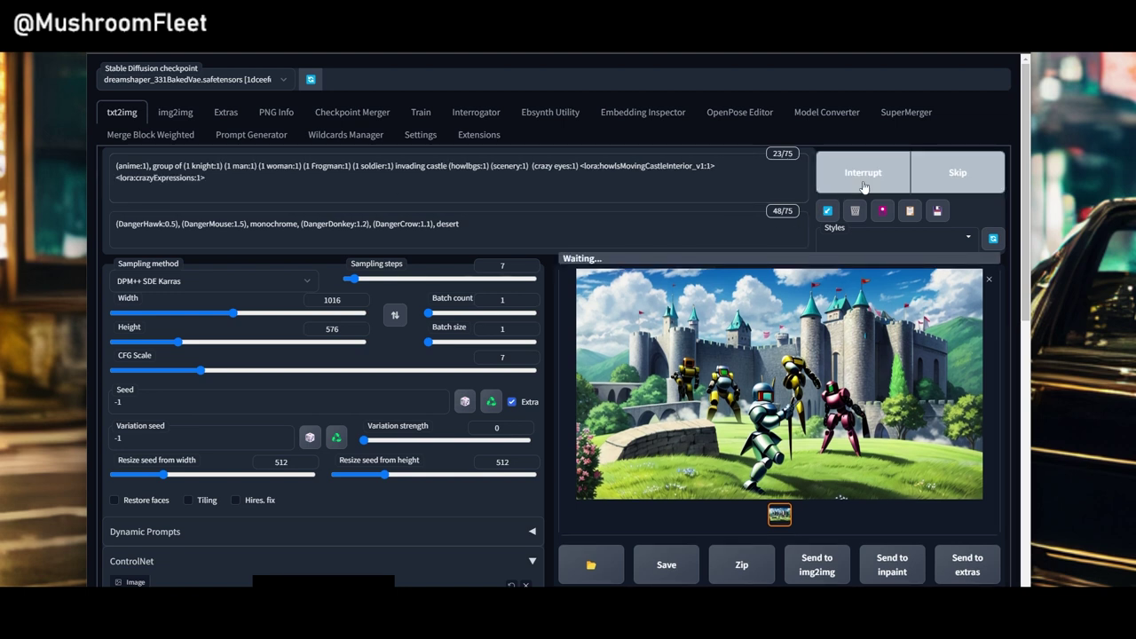
Step: In the OpenPose Editor, enlarge the rightmost figure and move it into the lower-right corner of the pose canvas
left_click(738, 113)
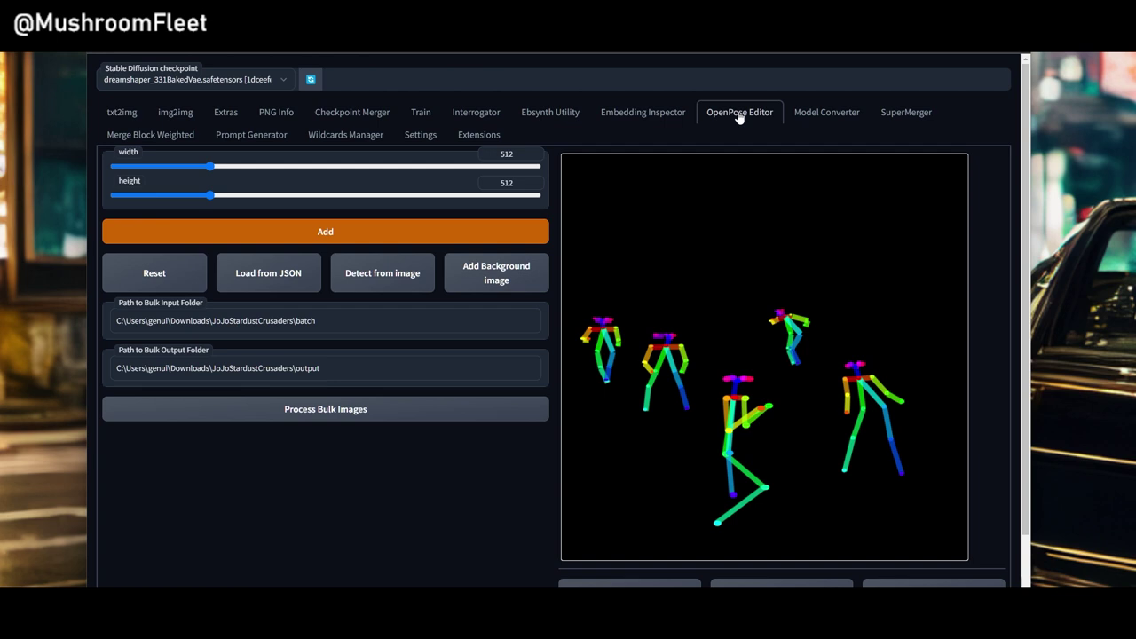
left_click_drag(829, 348, 927, 519)
left_click_drag(903, 361, 959, 267)
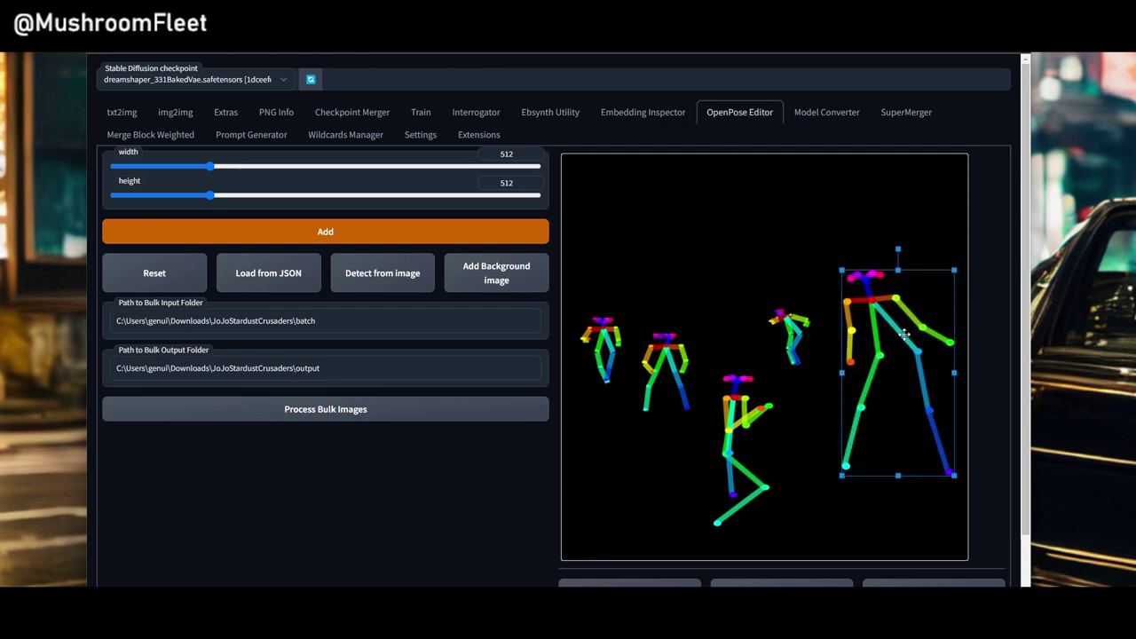
left_click_drag(898, 335, 895, 456)
left_click(822, 464)
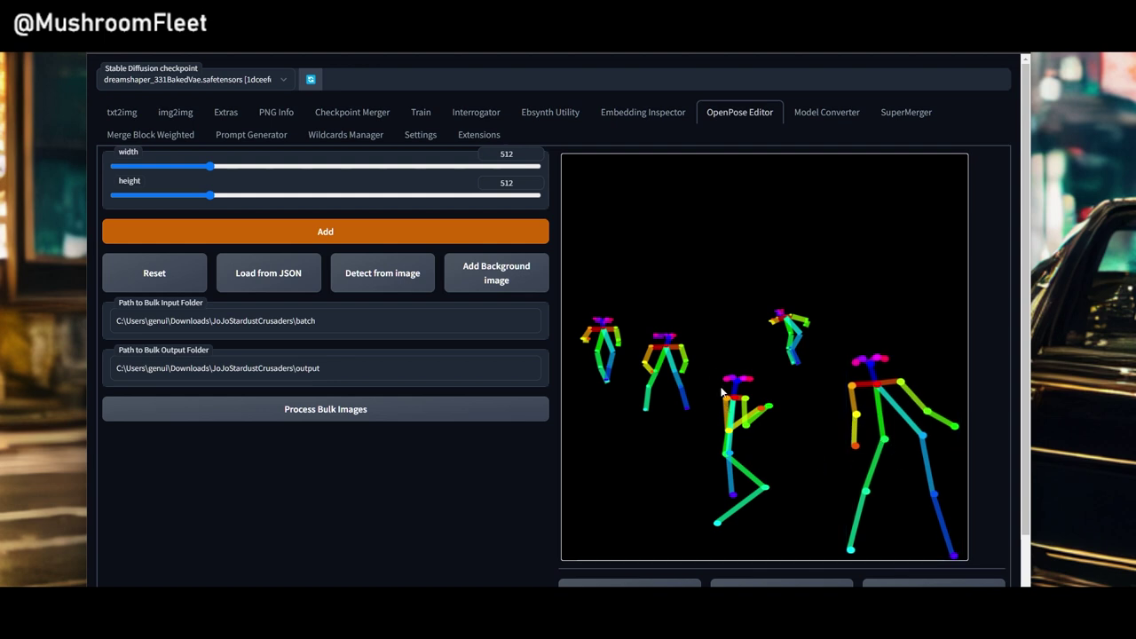
Step: Move the kneeling figure to the lower-left of the pose canvas and the smallest figure to the upper-left edge
left_click_drag(704, 352, 782, 538)
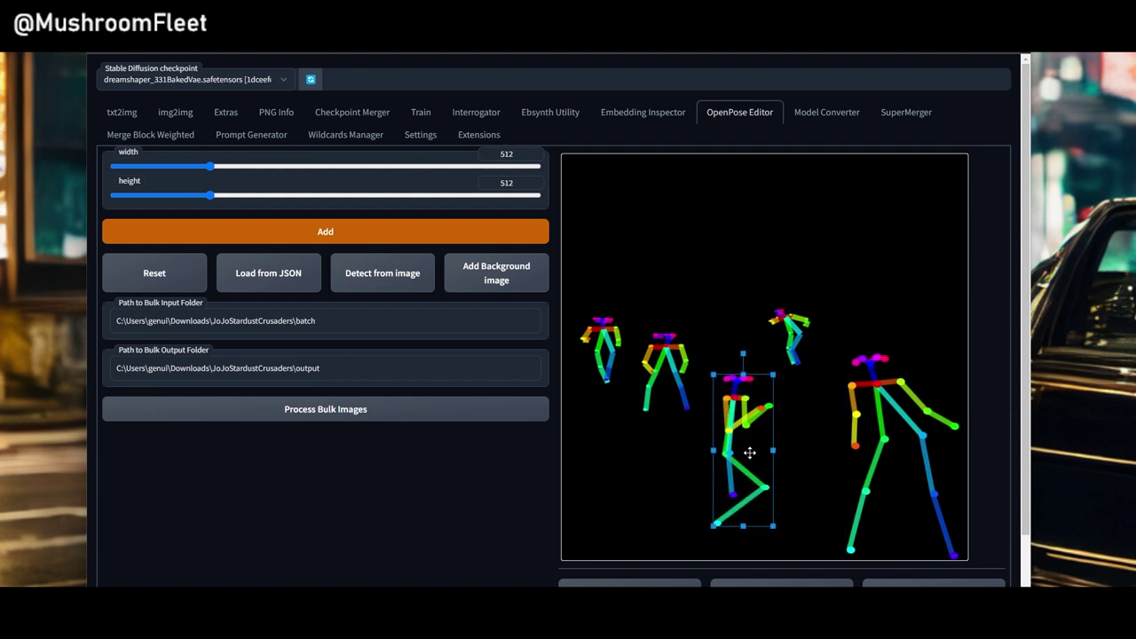
left_click_drag(751, 451, 617, 471)
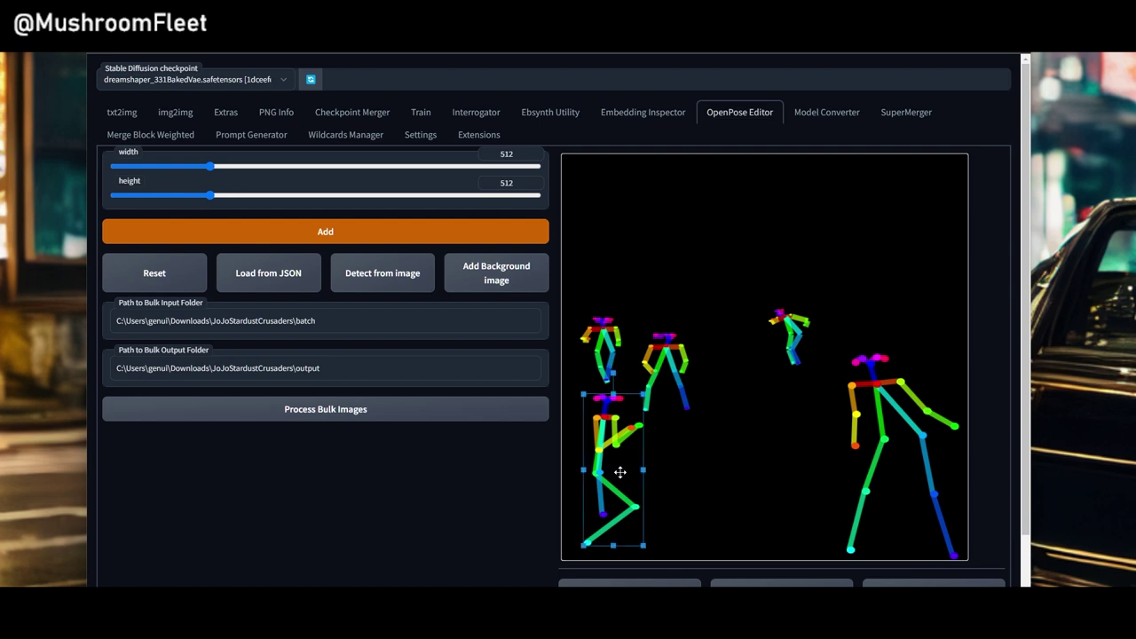
left_click(743, 467)
left_click_drag(736, 284, 811, 385)
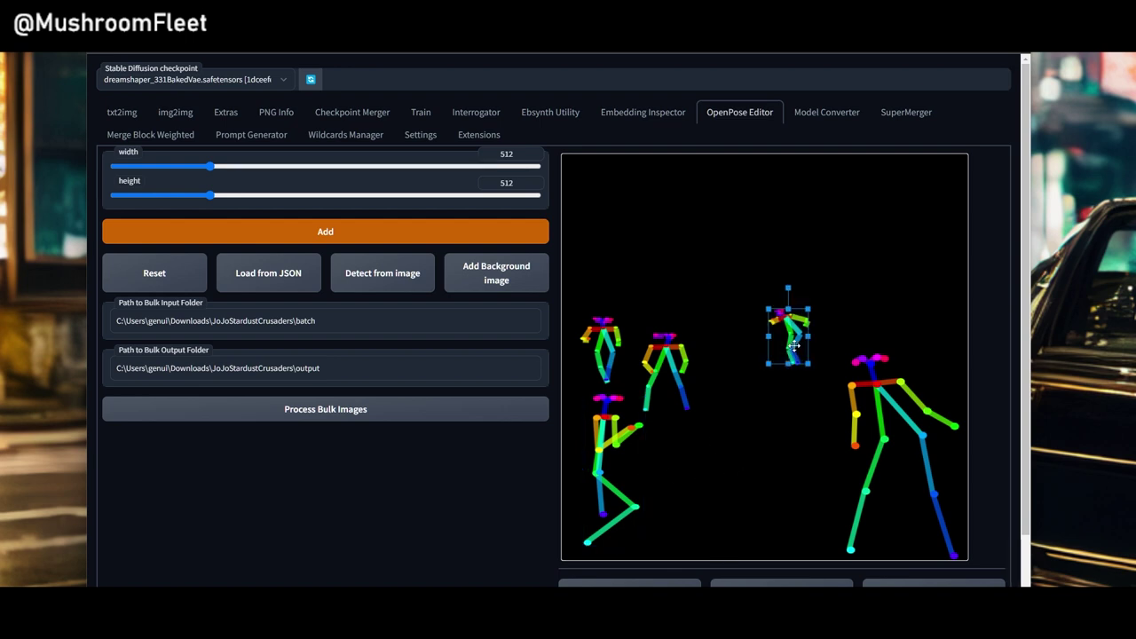
left_click_drag(788, 346, 607, 259)
Step: Move the wide-legged small figure right of the canvas centre, and enlarge the other standing figure and place it left of centre
mouse_move(632, 323)
left_mouse_down()
mouse_move(700, 431)
mouse_move(786, 408)
mouse_move(819, 346)
mouse_move(913, 306)
mouse_move(933, 339)
mouse_move(792, 341)
mouse_move(823, 331)
mouse_move(929, 339)
left_mouse_up()
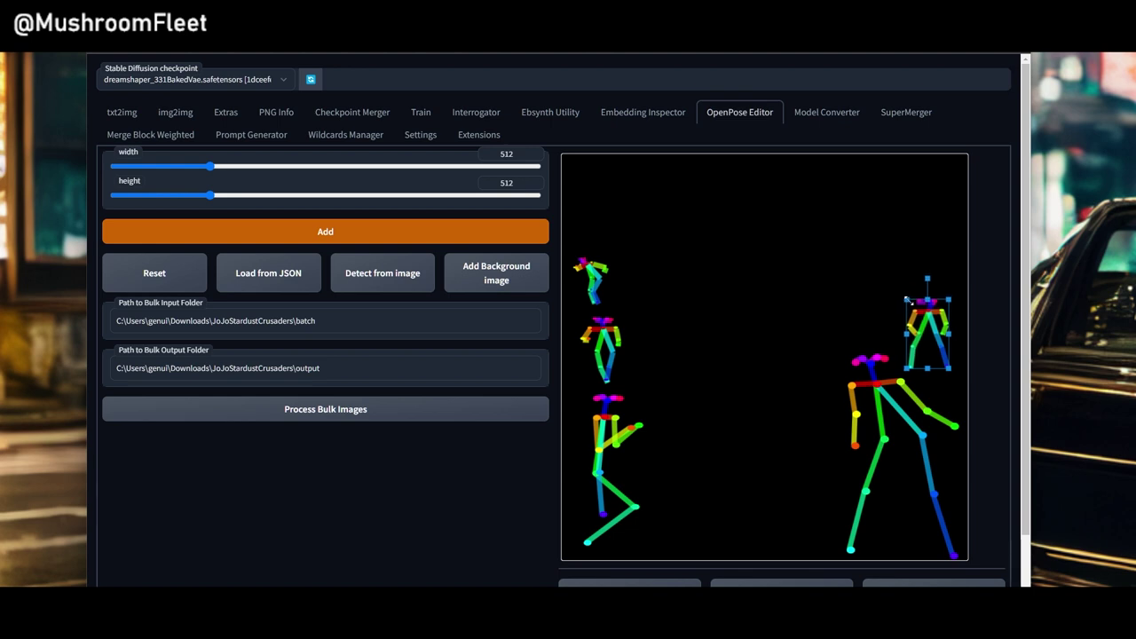
left_click_drag(936, 360, 829, 350)
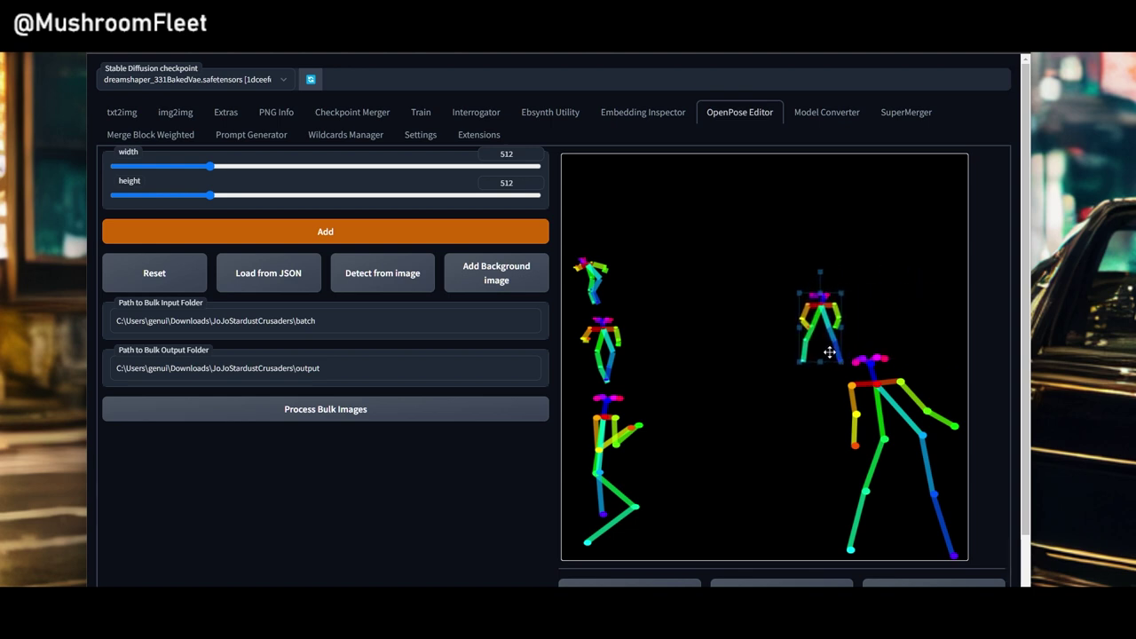
left_click_drag(577, 314, 651, 401)
left_click_drag(630, 324, 735, 321)
left_click_drag(710, 380, 684, 355)
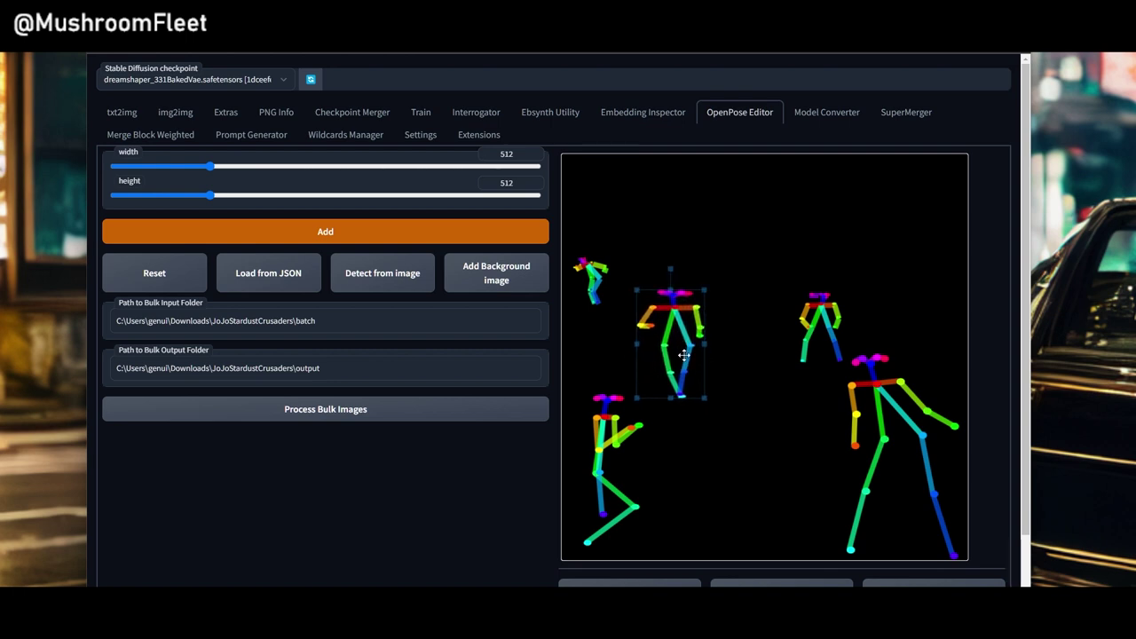
Step: Shift the wide-legged small figure left and slightly up, near the centre of the pose canvas
left_click(785, 298)
left_click_drag(794, 274, 857, 380)
left_click_drag(815, 338, 779, 327)
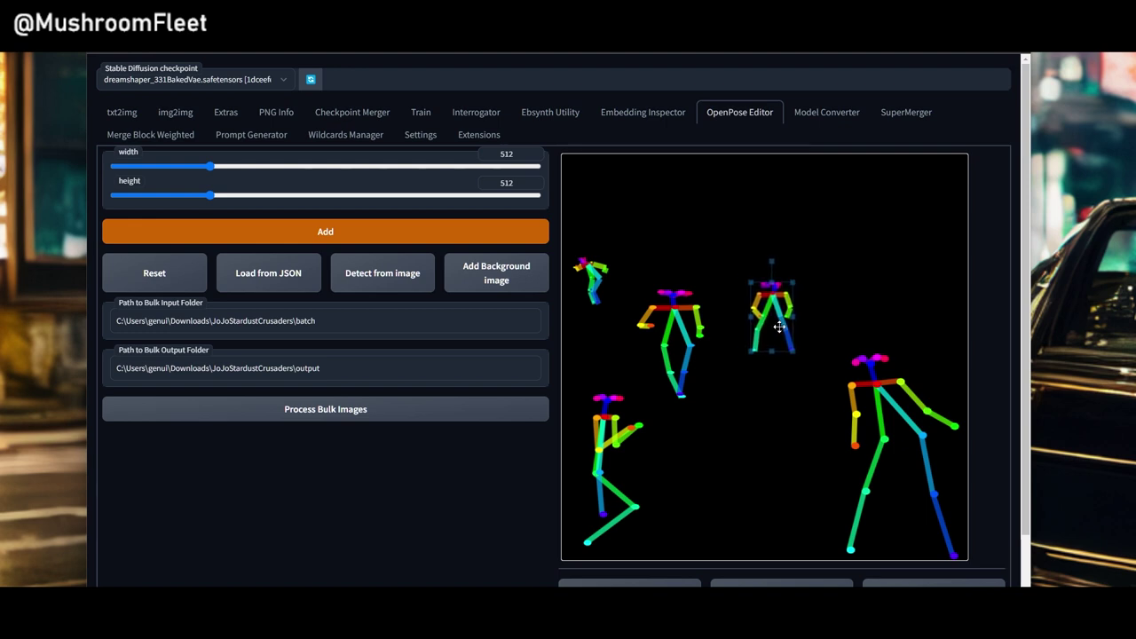
Step: Enlarge the kneeling figure and settle it in the lower-left corner of the pose canvas
left_click(866, 307)
left_click_drag(579, 387, 657, 548)
left_click_drag(655, 388, 662, 346)
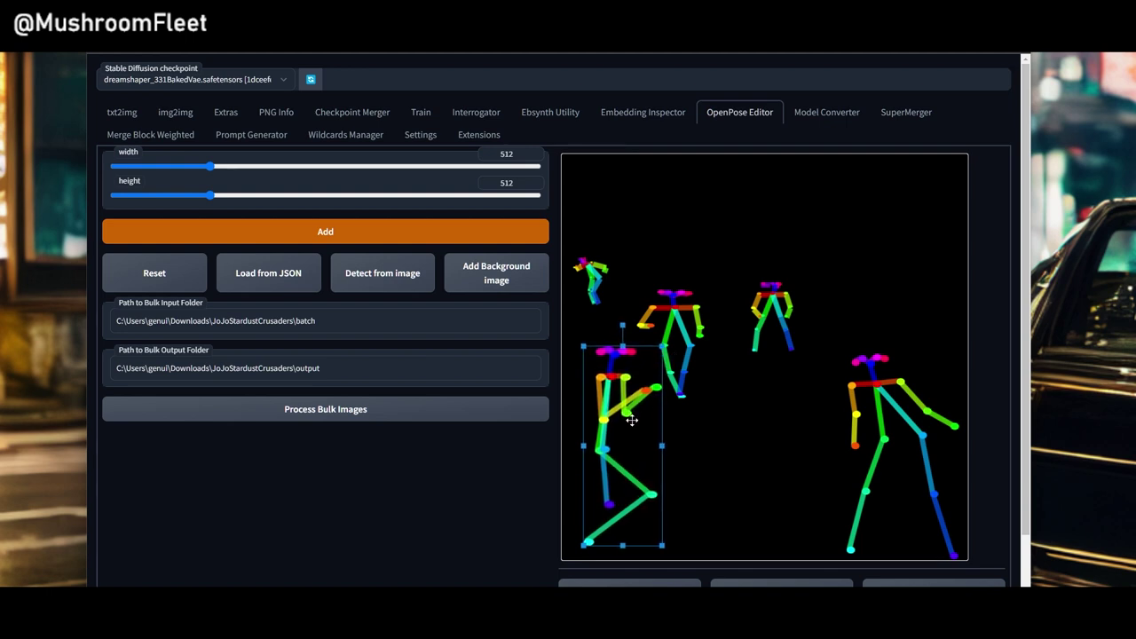
left_click_drag(632, 421, 624, 430)
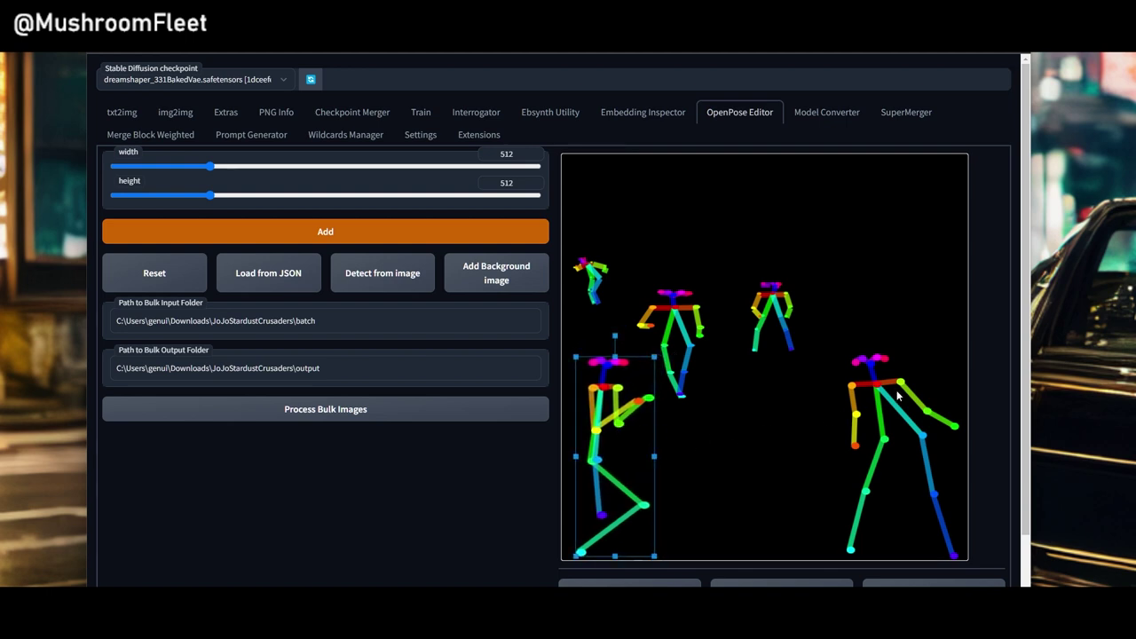
Step: Nudge the standing figure left of centre slightly down and right, and realign its foot and knee joints
left_click_drag(633, 278, 723, 394)
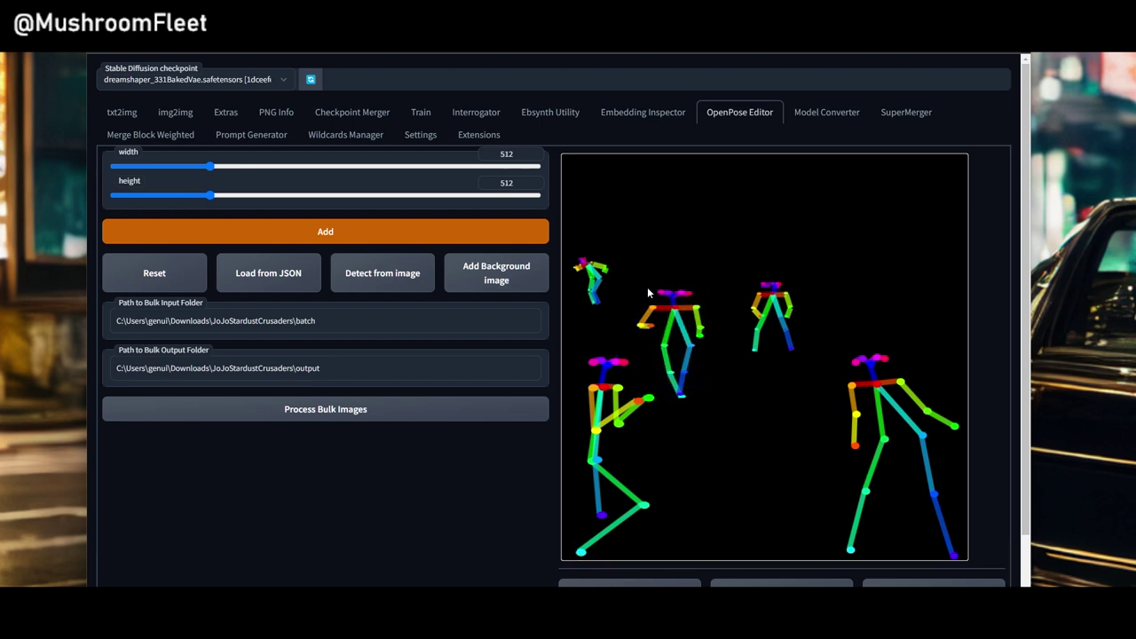
left_click_drag(649, 277, 718, 391)
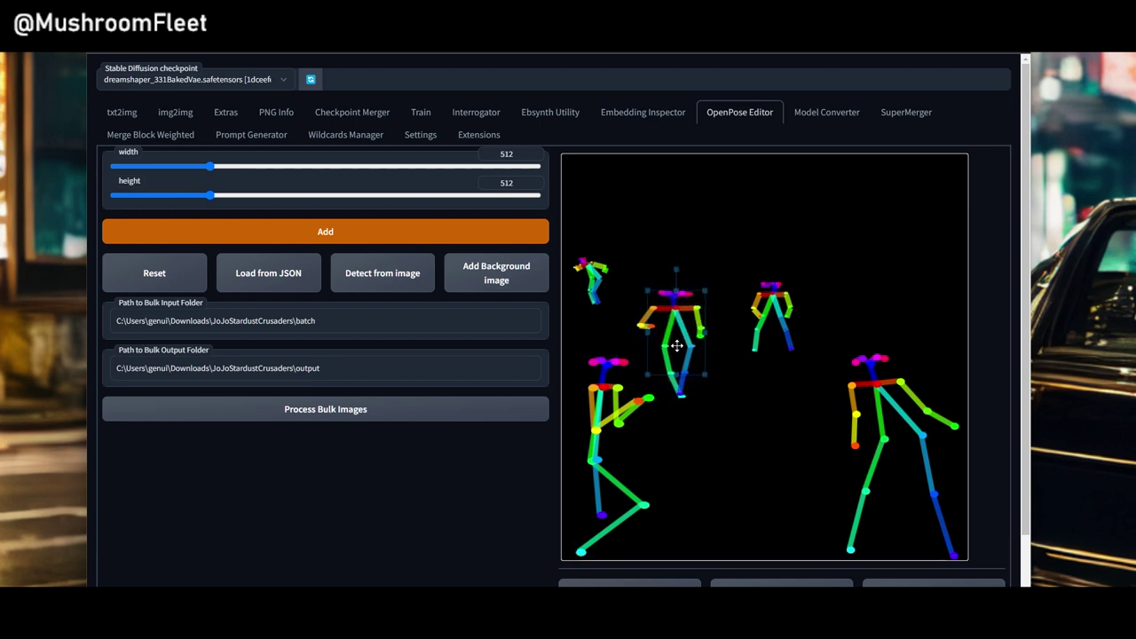
left_click_drag(676, 346, 685, 353)
left_click(684, 410)
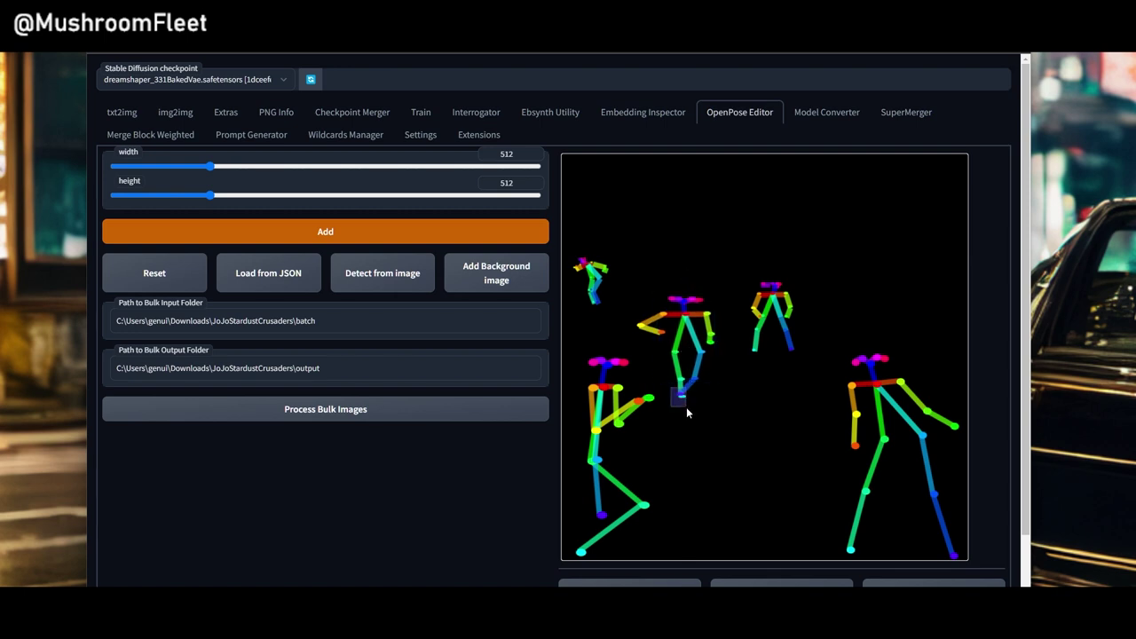
left_click(681, 396)
left_click(687, 414)
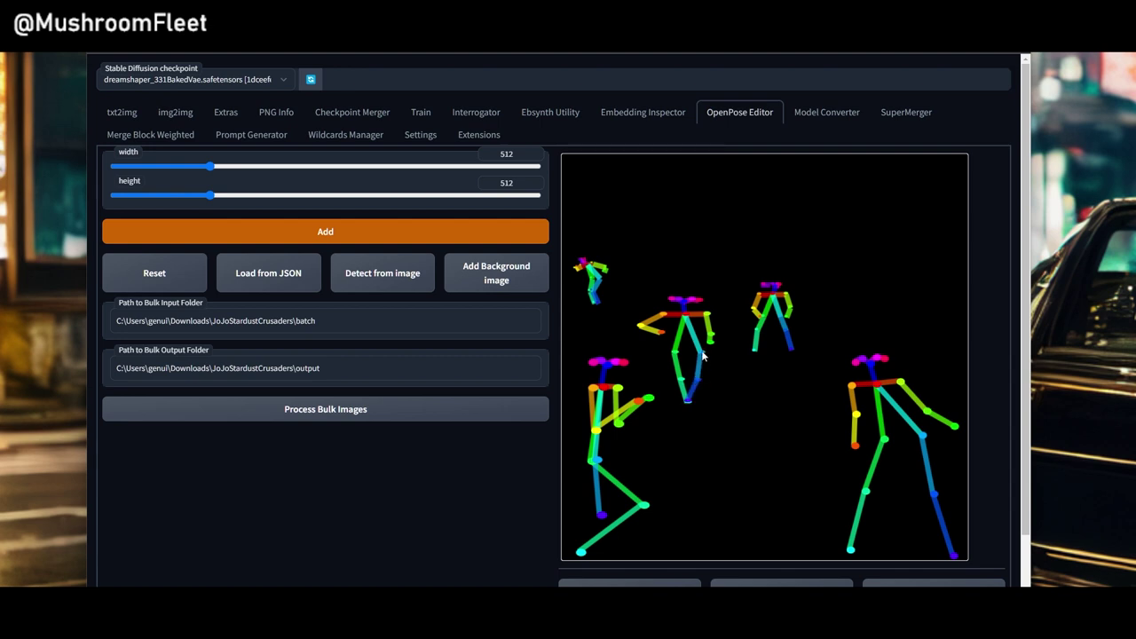
left_click_drag(703, 352, 677, 354)
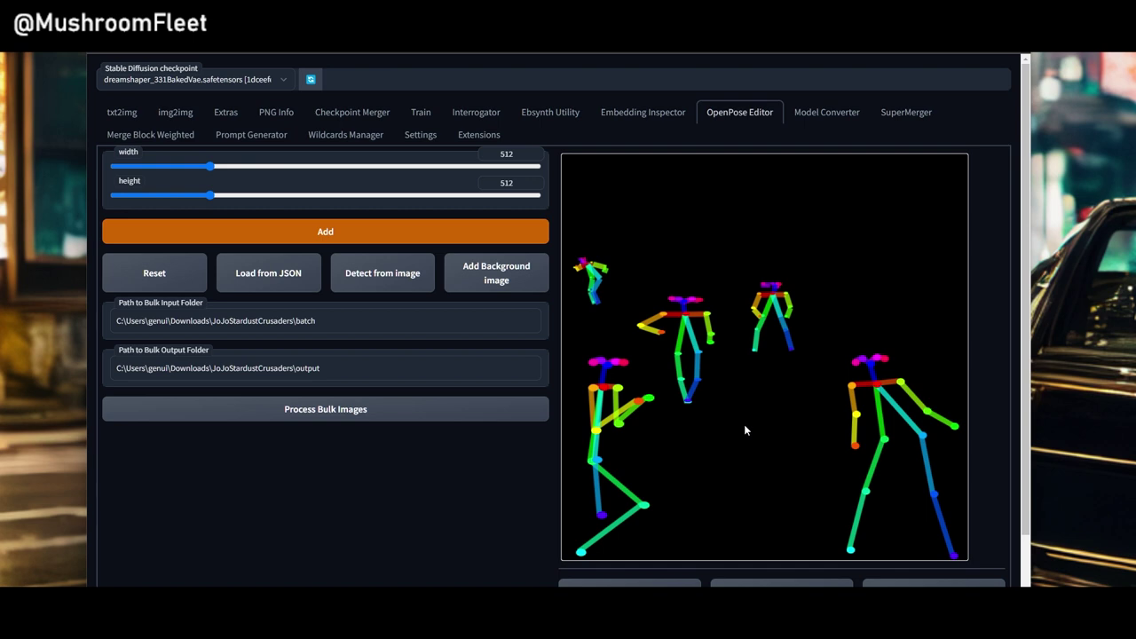
Step: Save the rearranged pose as a PNG and return to the txt2img page
scroll(746, 428, "down", 2)
left_click(770, 534)
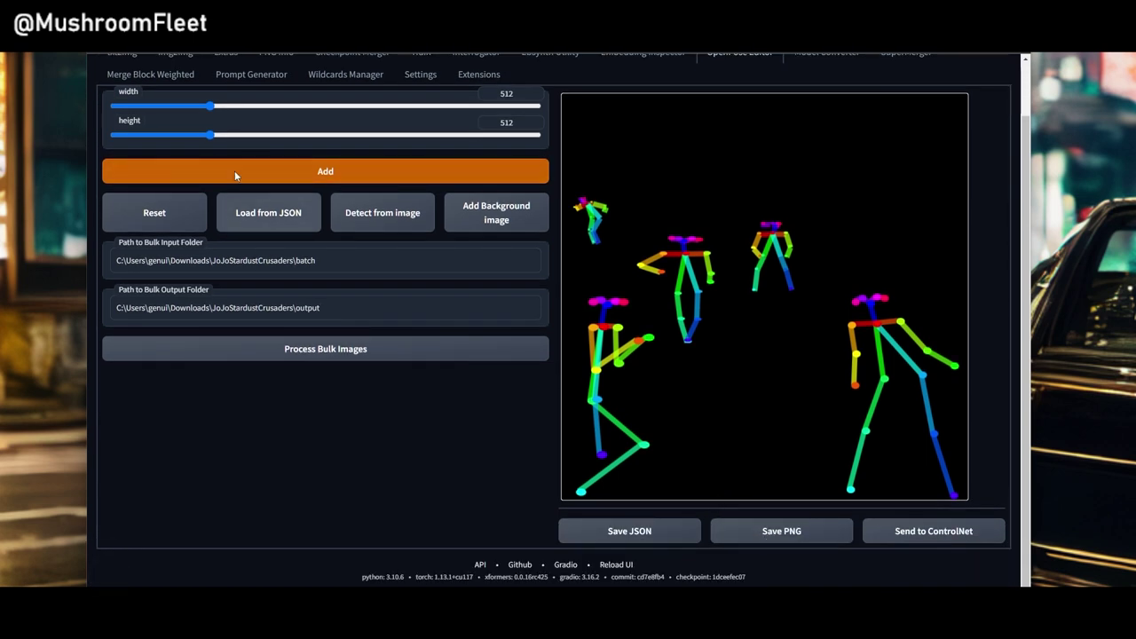
scroll(235, 171, "up", 1)
left_click(123, 113)
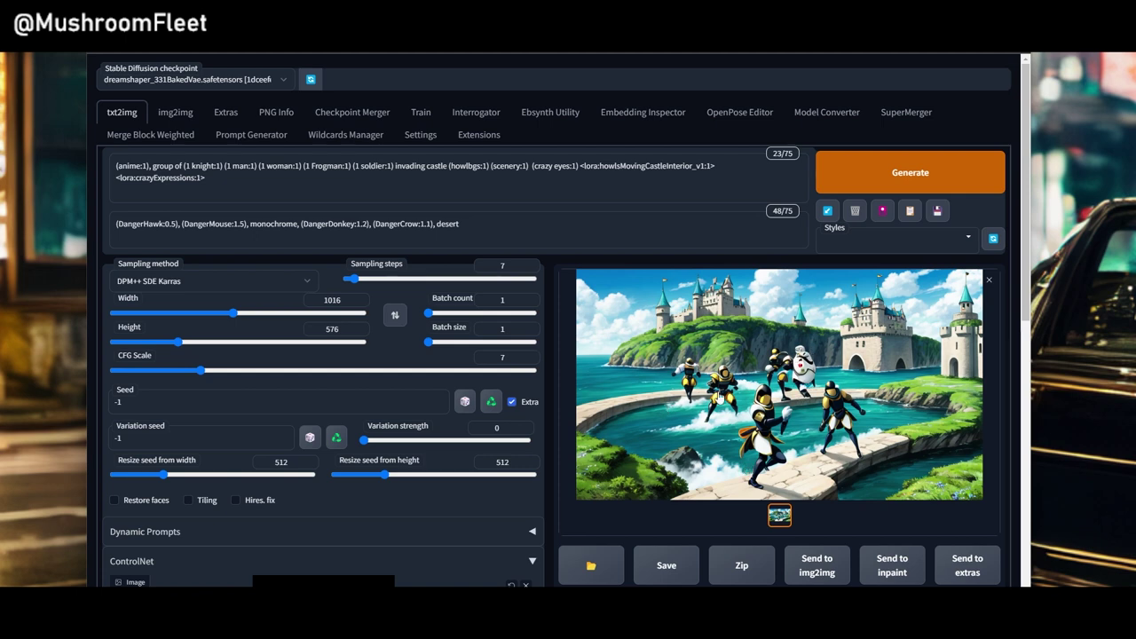
Step: Check the latest castle image at full size and generate a new one with the rearranged pose as ControlNet image
left_click(735, 402)
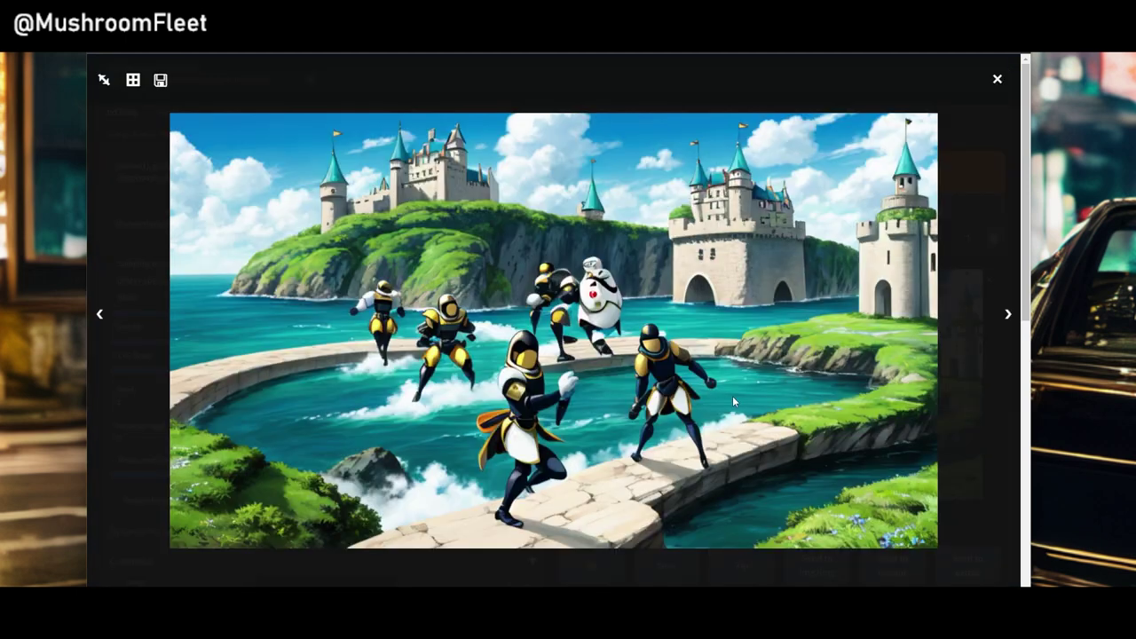
left_click(972, 241)
scroll(972, 240, "down", 5)
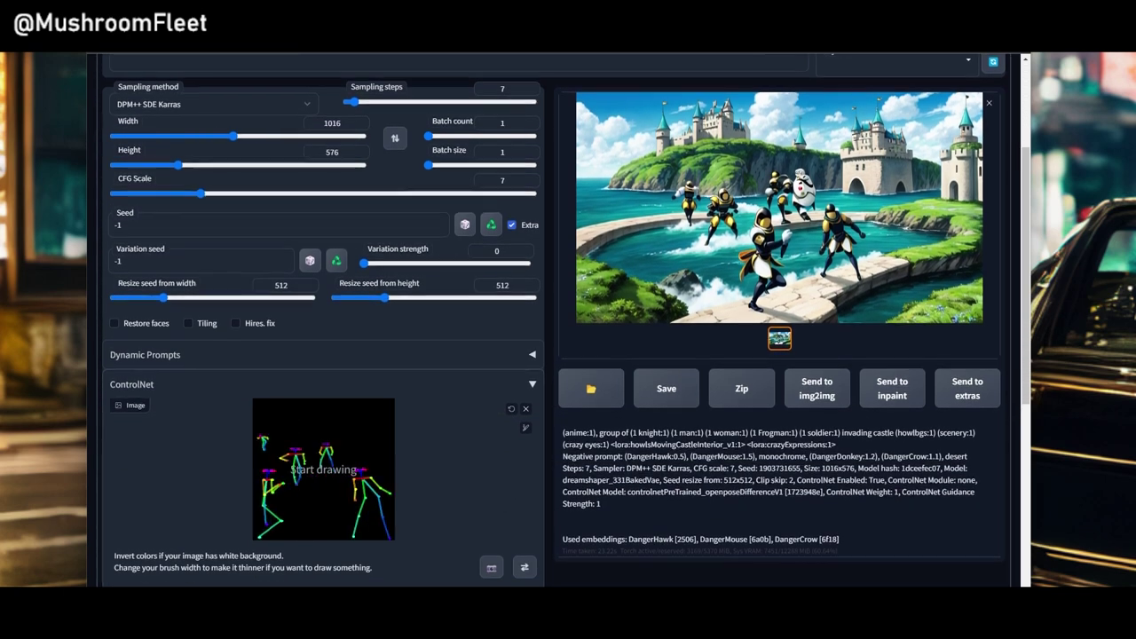
scroll(888, 207, "up", 2)
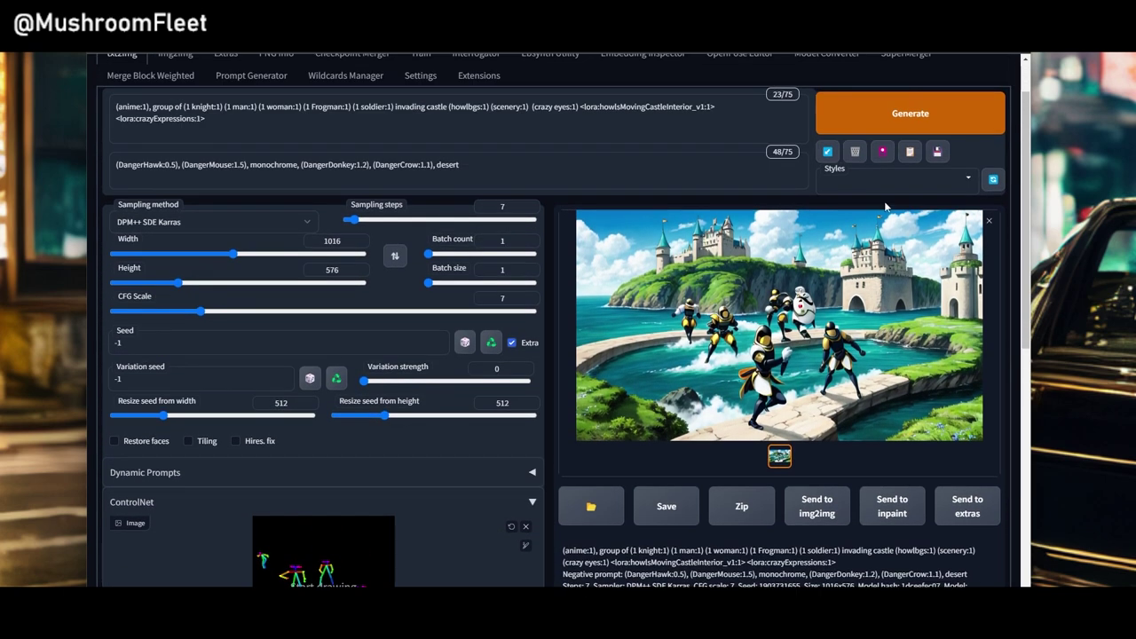
left_click(923, 124)
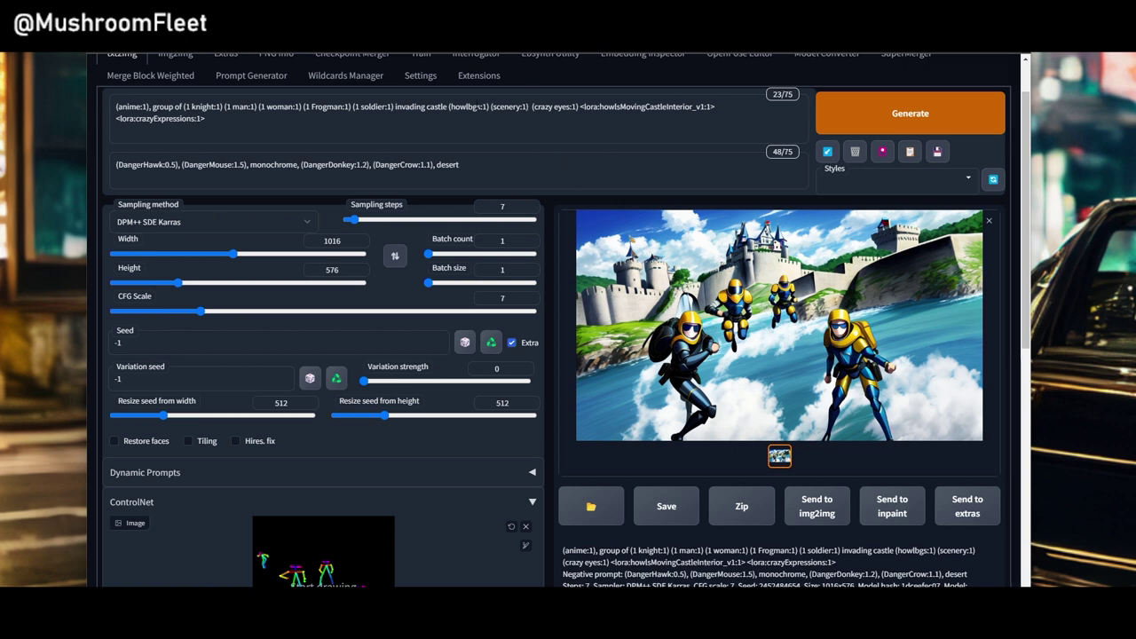
Step: Append "(style of Hirohiko Araki:1)" to the positive prompt and generate a new image
left_click(232, 122)
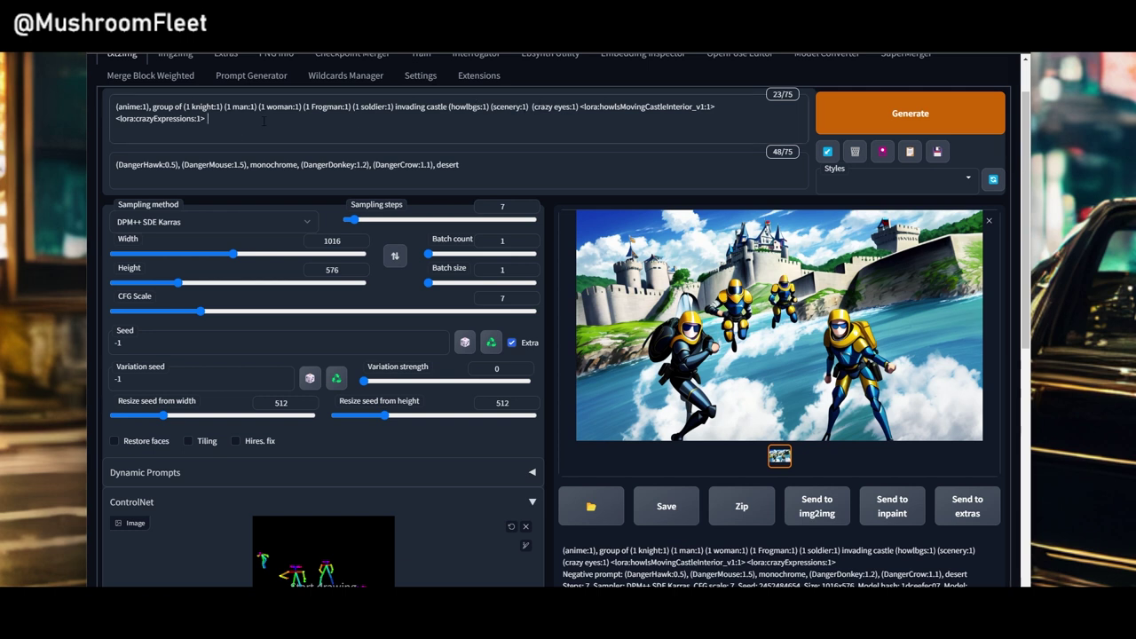
key("ctrl+v")
left_click(843, 113)
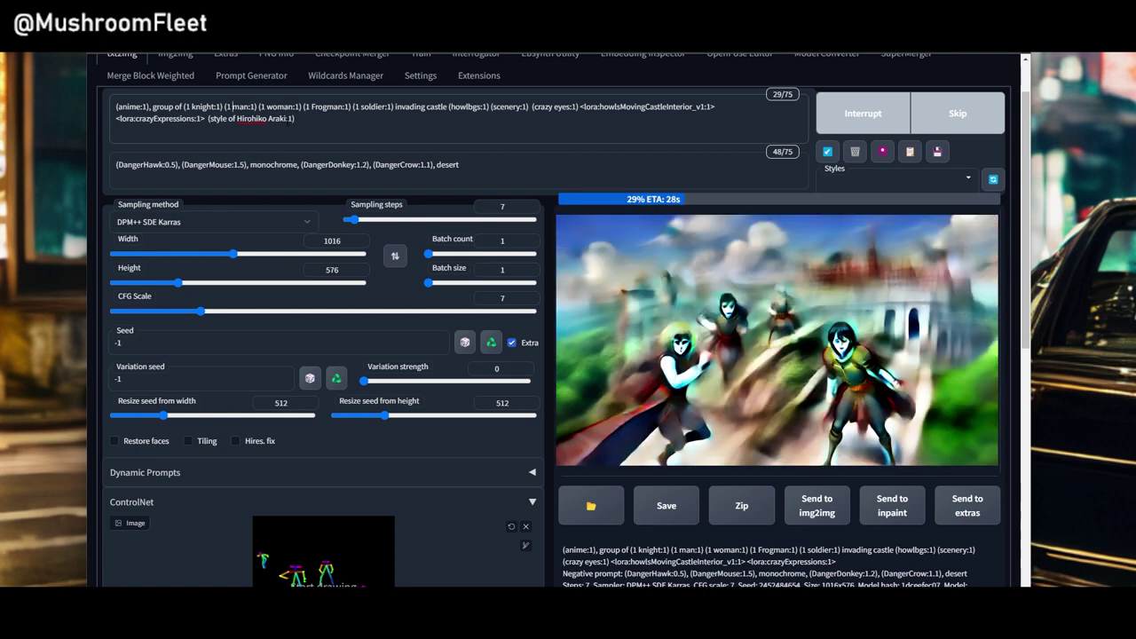
scroll(151, 82, "up", 1)
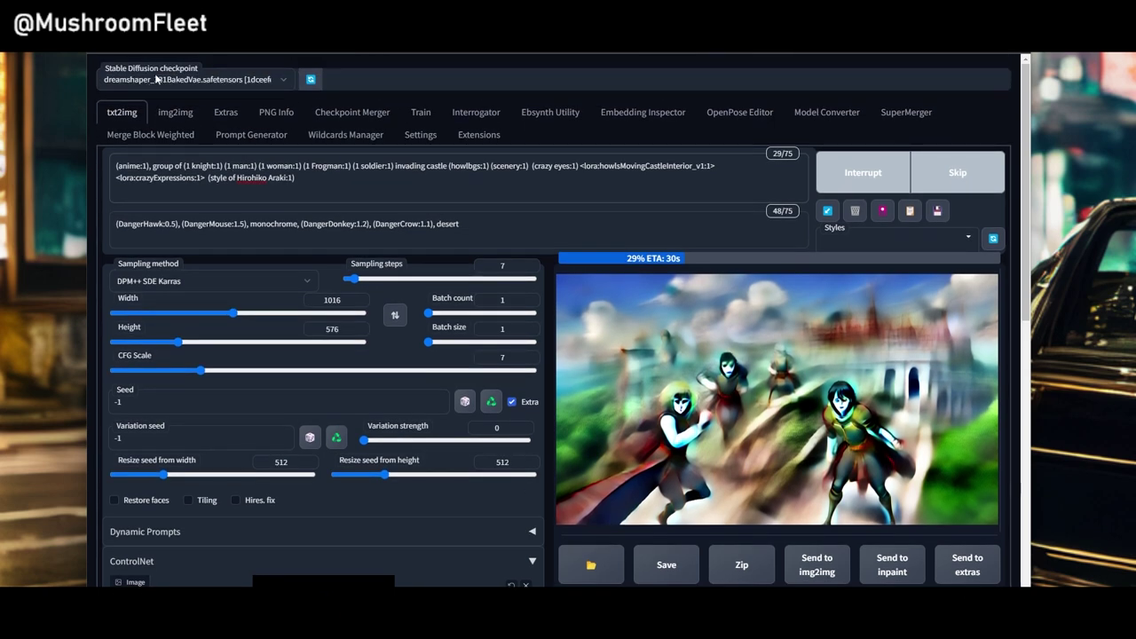
scroll(713, 265, "down", 1)
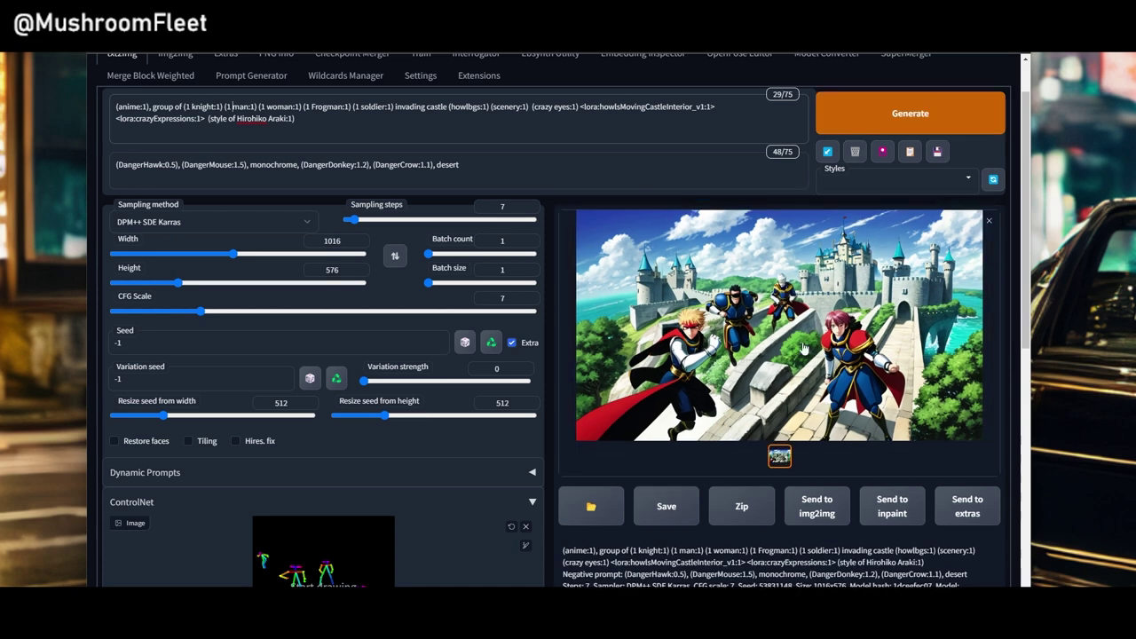
Step: Switch the Stable Diffusion checkpoint to adobisRealFlexibleMix_v2.safetensors
scroll(463, 235, "up", 2)
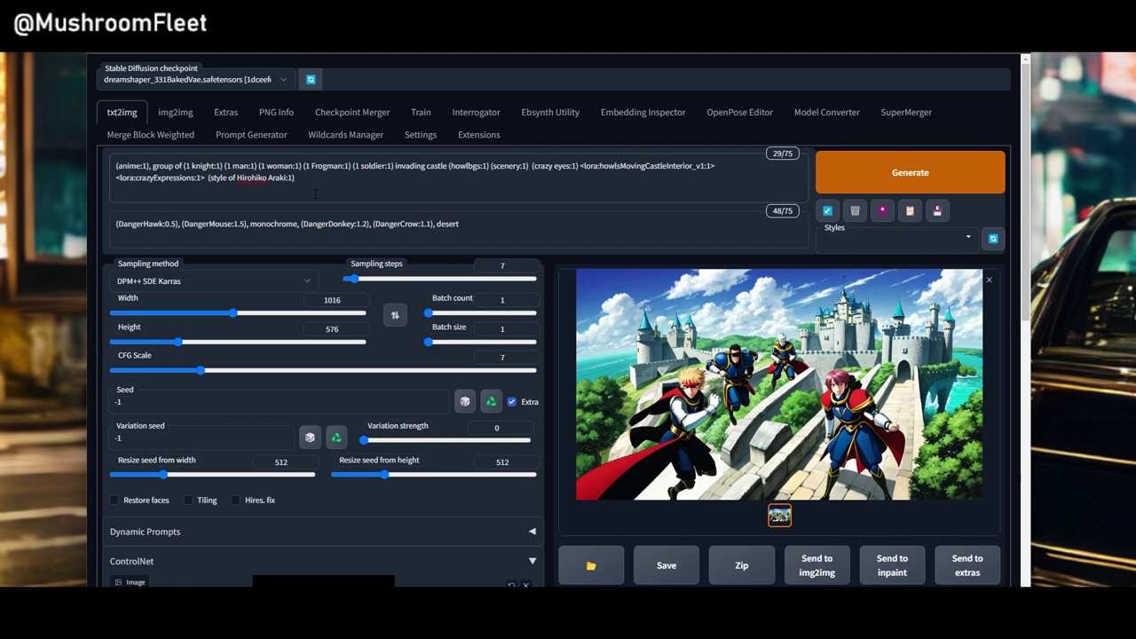
left_click(221, 81)
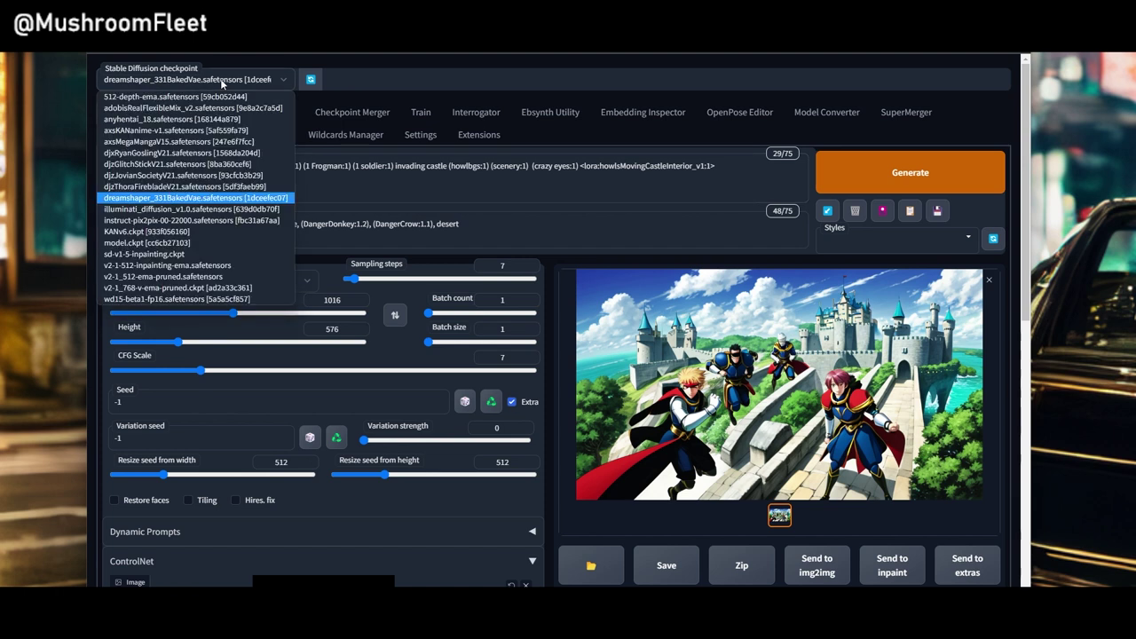
left_click(195, 107)
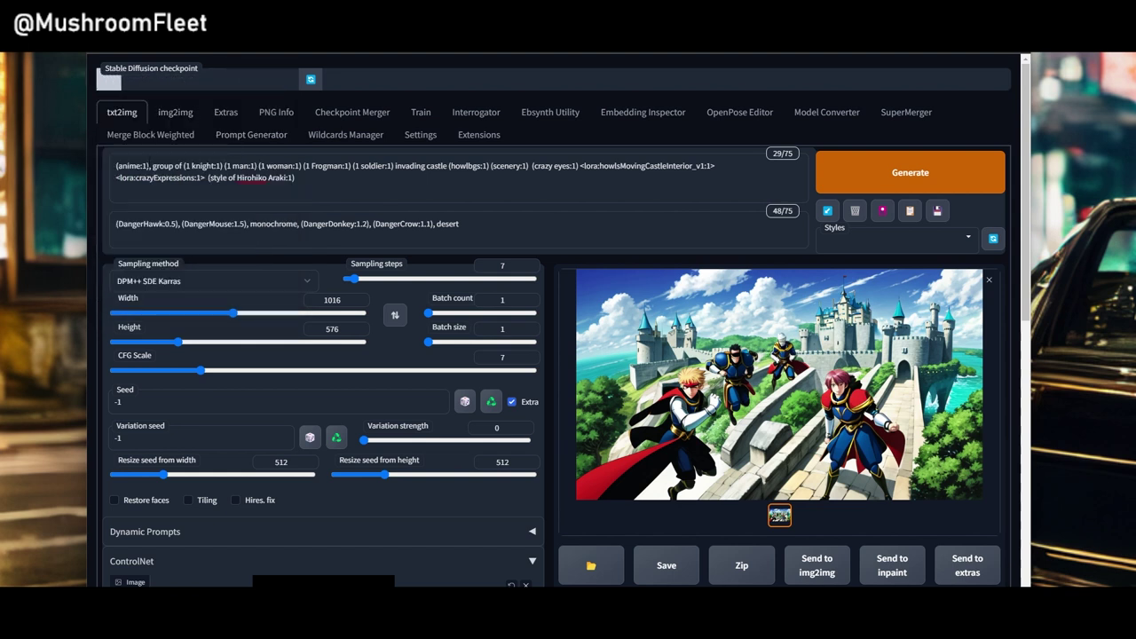
Step: Replace "anime" with "photo" at the start of the positive prompt and generate a new image
double_click(128, 166)
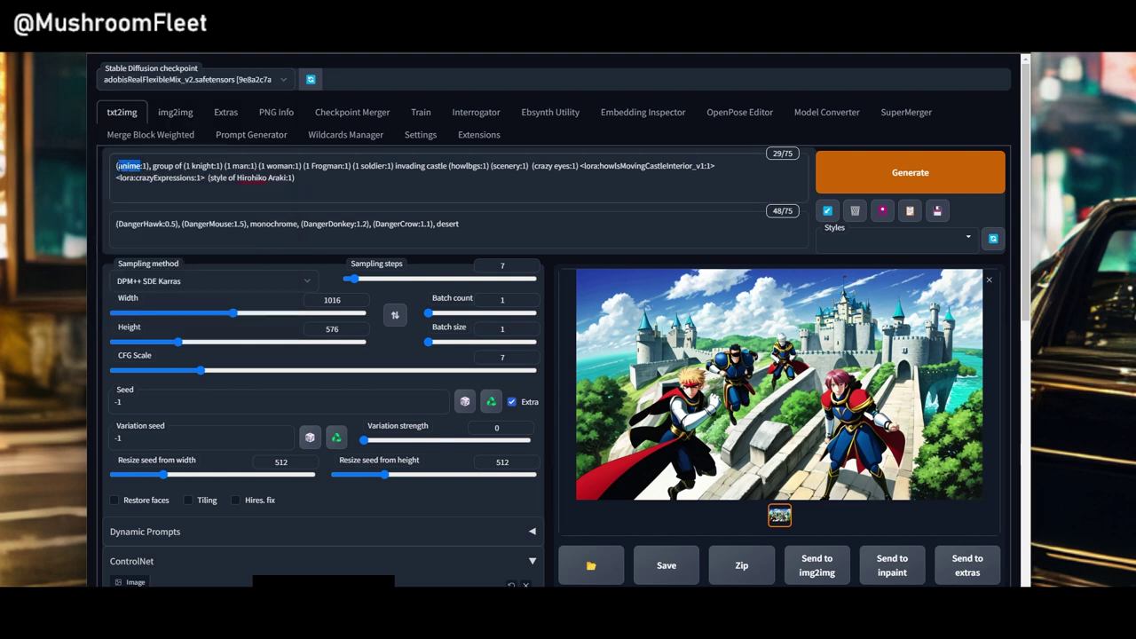
type("photo")
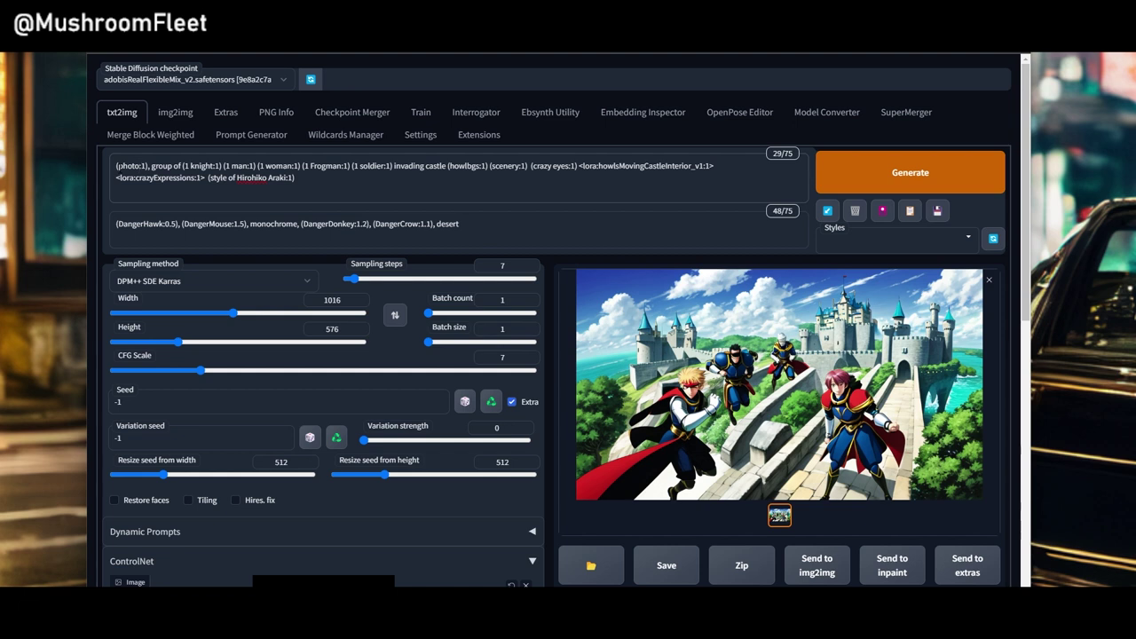
left_click(848, 173)
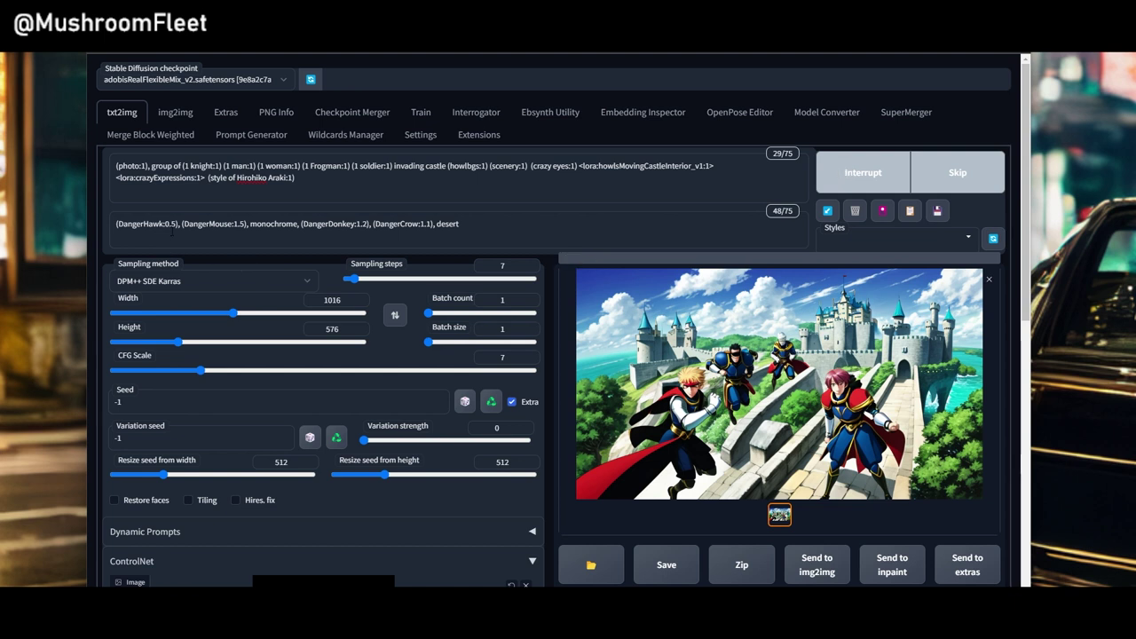
Step: Set the weight of DangerHawk in the negative prompt to 1
double_click(173, 224)
type("1")
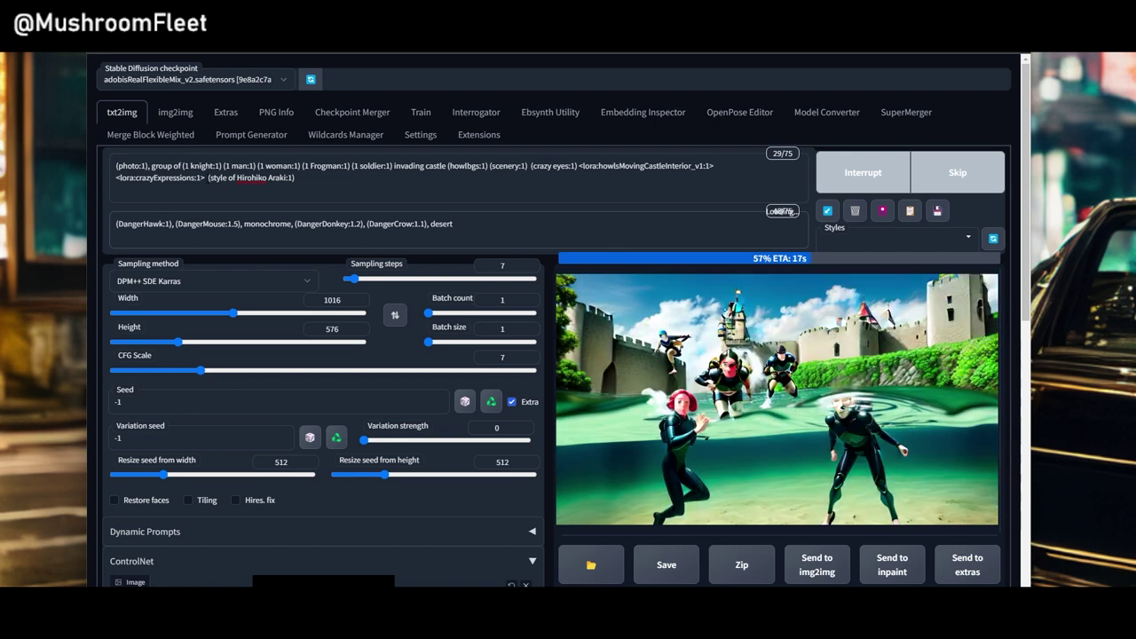
Step: Remove "(style of Hirohiko Araki:1)", "(crazy eyes:1)" and the crazyExpressions LoRA tag from the positive prompt
left_click_drag(208, 177, 295, 179)
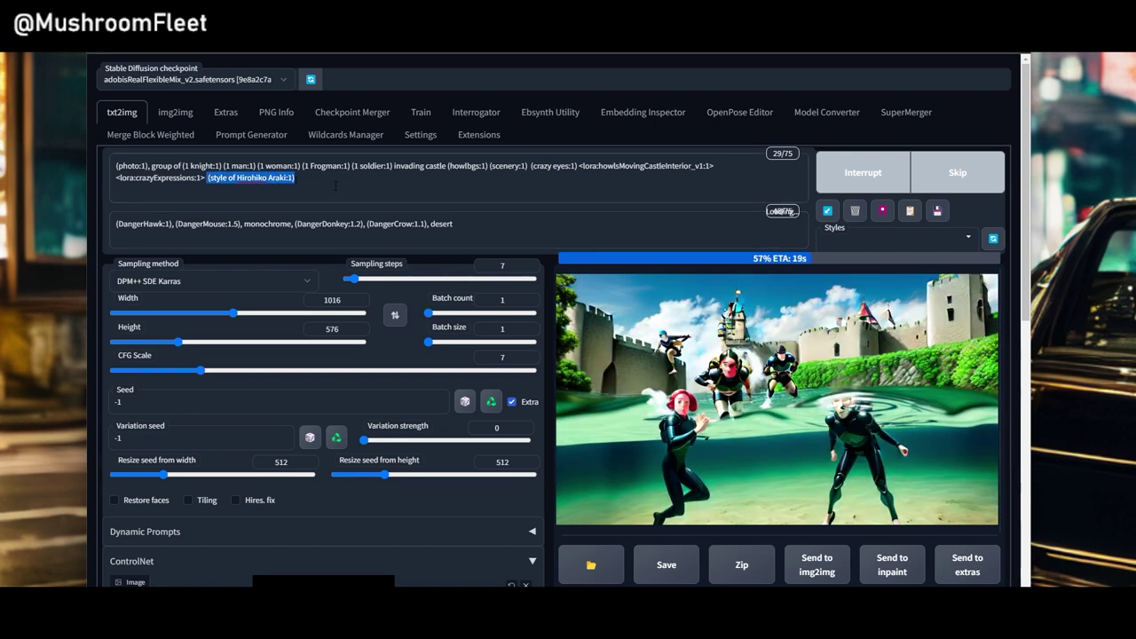
key("BackSpace")
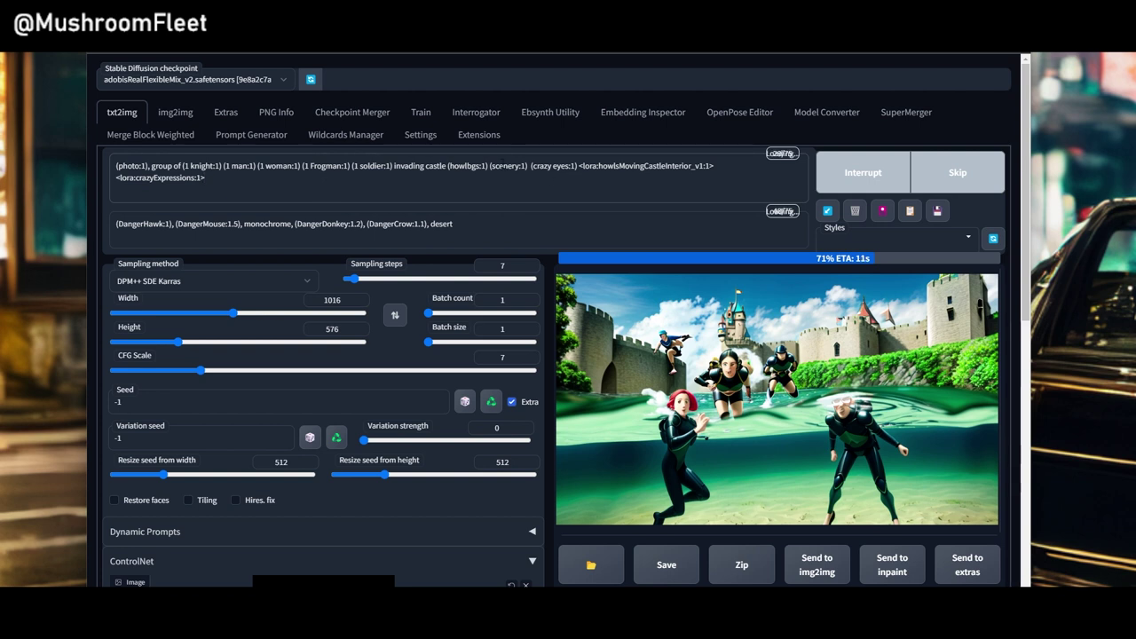
left_click_drag(531, 166, 575, 166)
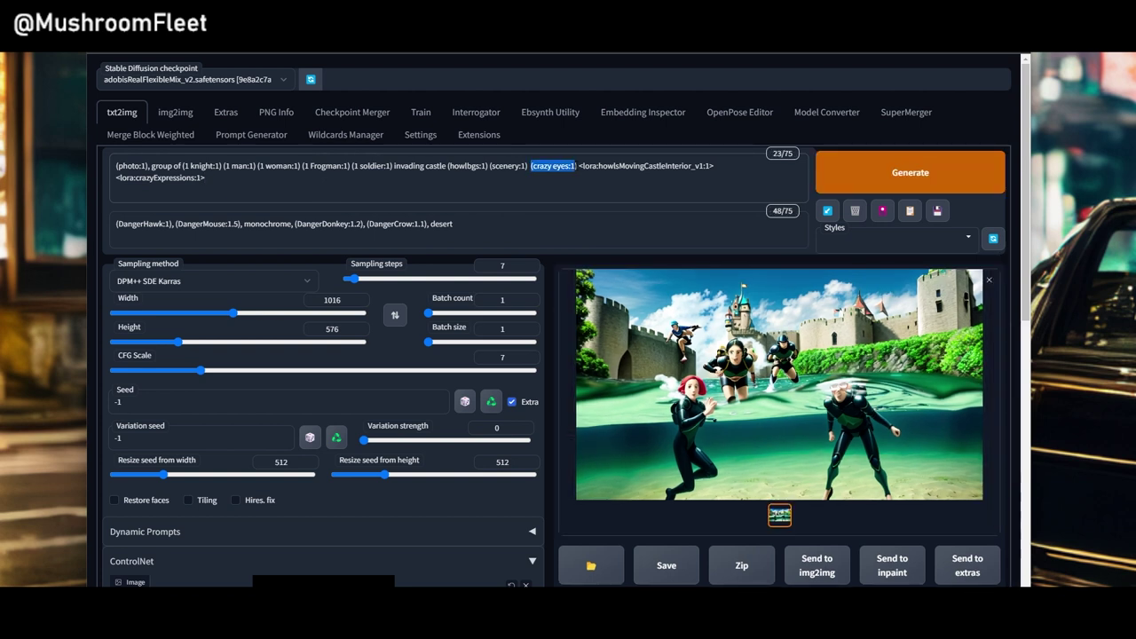
key("BackSpace")
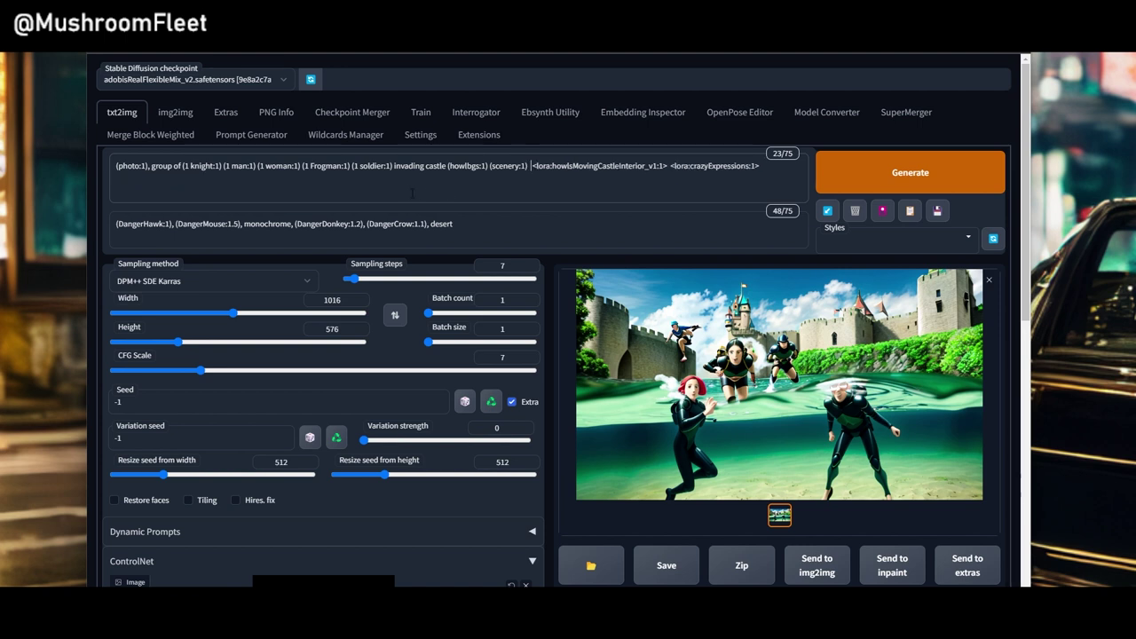
left_click_drag(669, 166, 761, 166)
key("BackSpace")
Step: Set the negative prompt weights to 1.2 for DangerCrow and 1.1 for DangerHawk, and generate a new image
left_click_drag(418, 223, 424, 224)
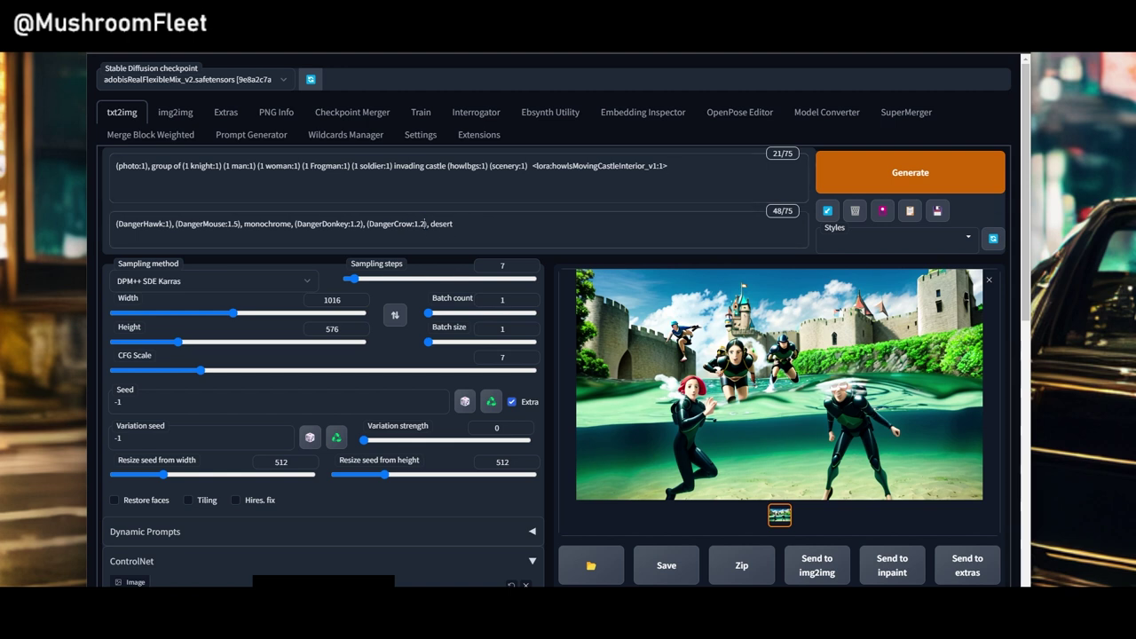
left_click(169, 224)
type(".1")
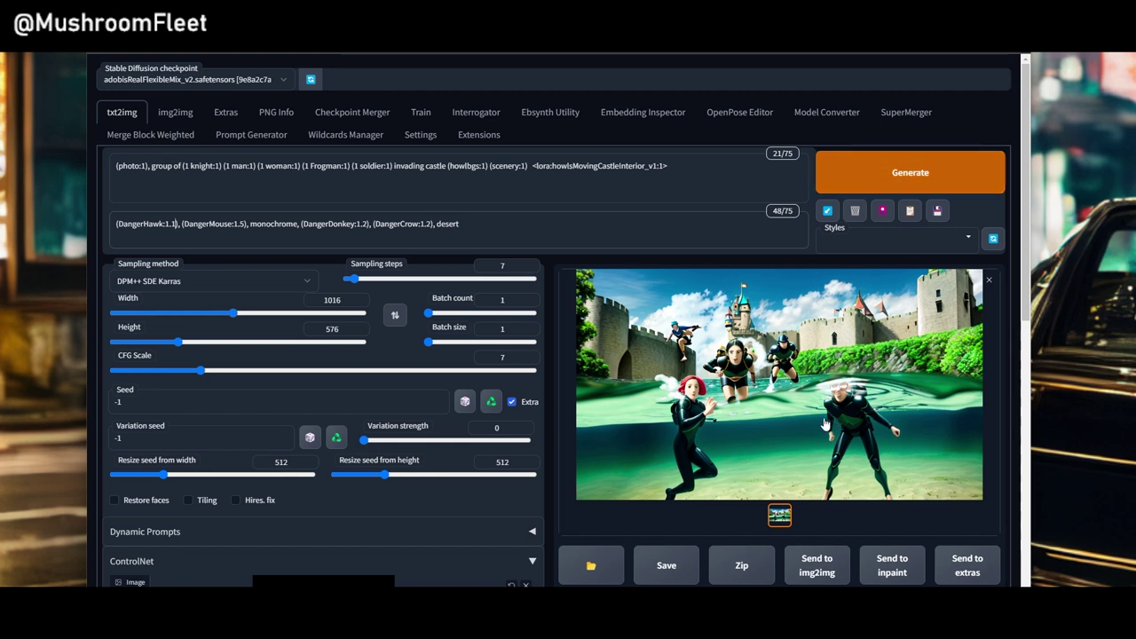
left_click(880, 194)
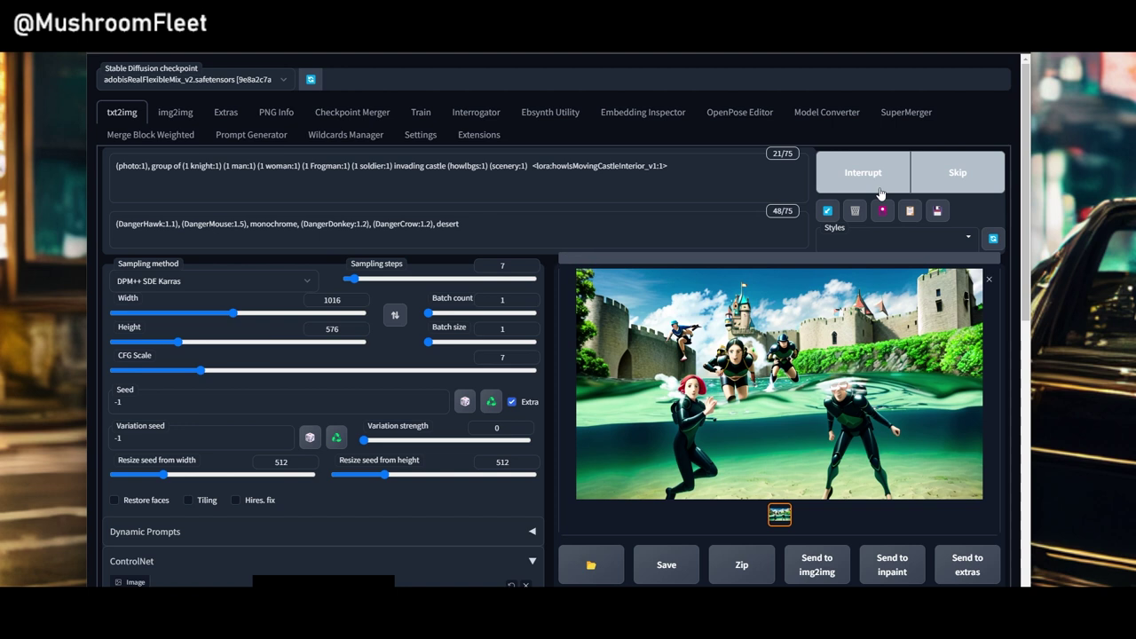
Step: Generate another image with the same prompts and check the result at full size
left_click(565, 227)
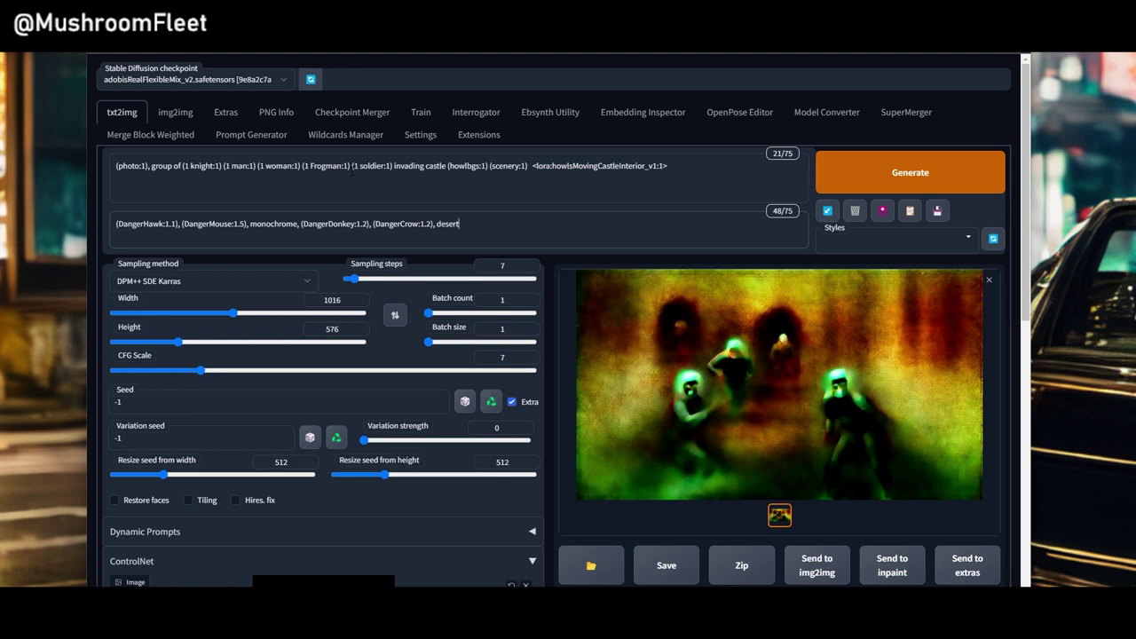
left_click(876, 171)
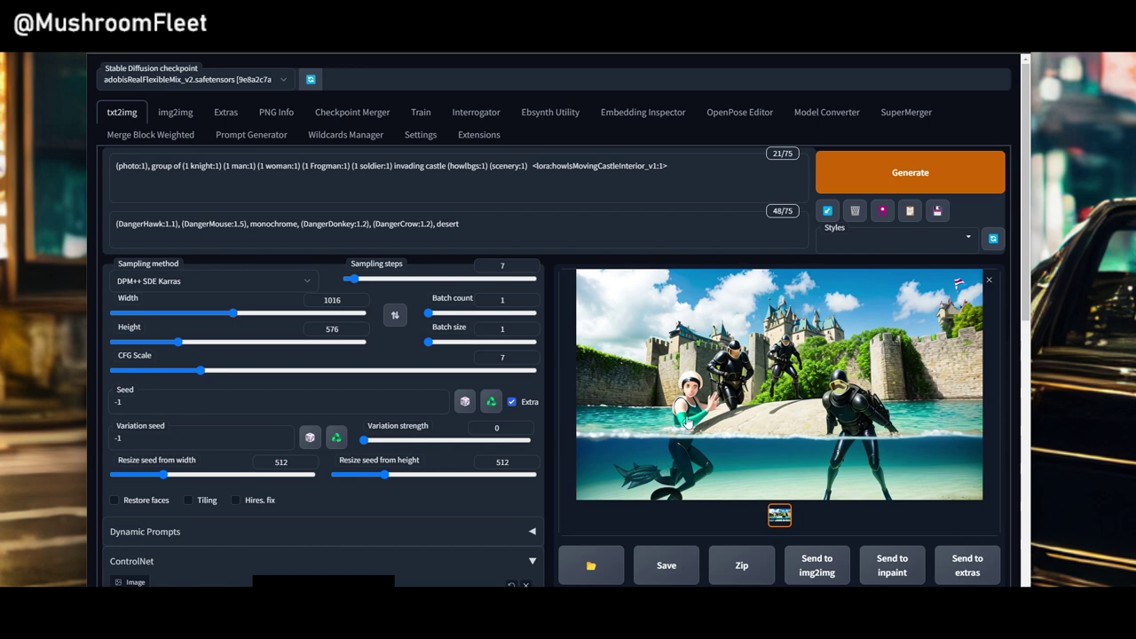
left_click(773, 423)
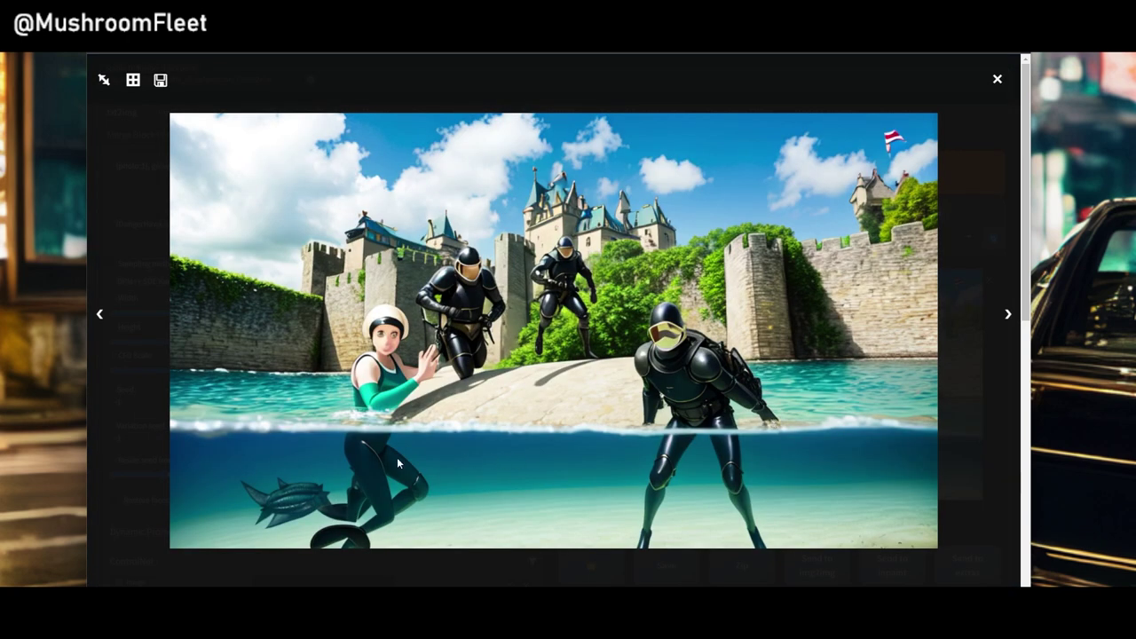
left_click(541, 483)
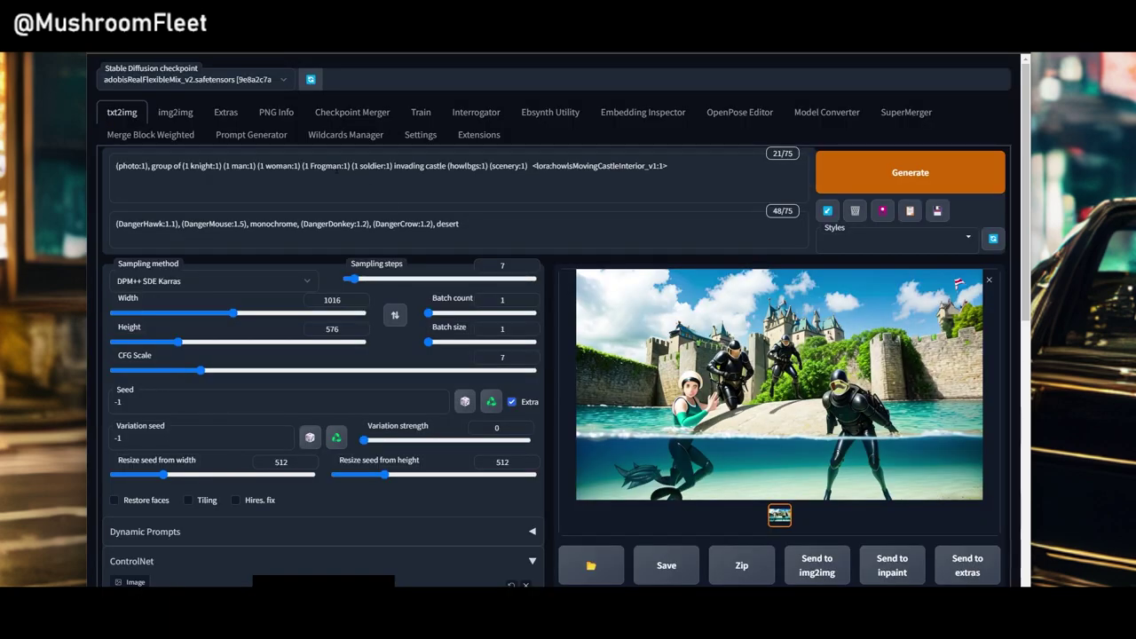
Step: Append the GlitchStickV15-256 LoRA to the end of the positive prompt
double_click(328, 166)
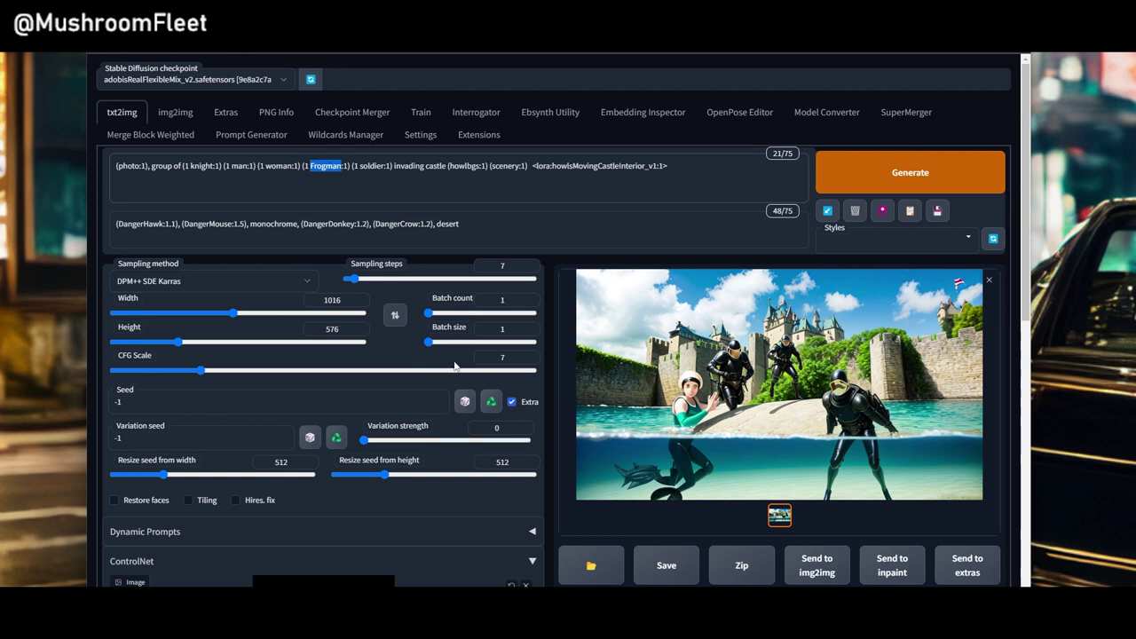
left_click(673, 171)
left_click(882, 211)
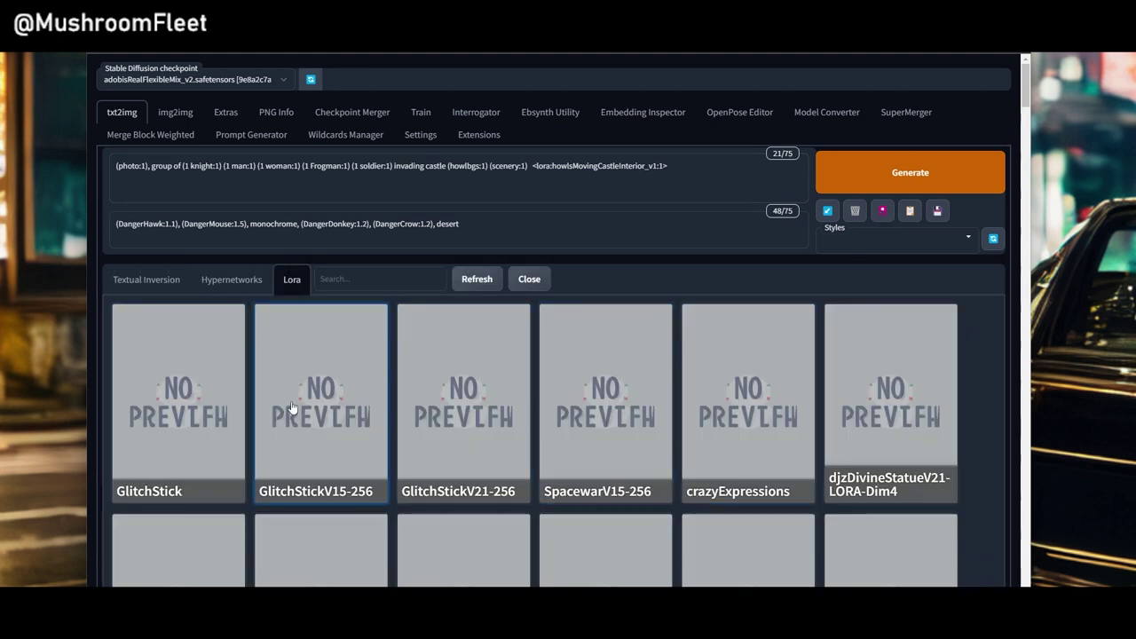
left_click(338, 410)
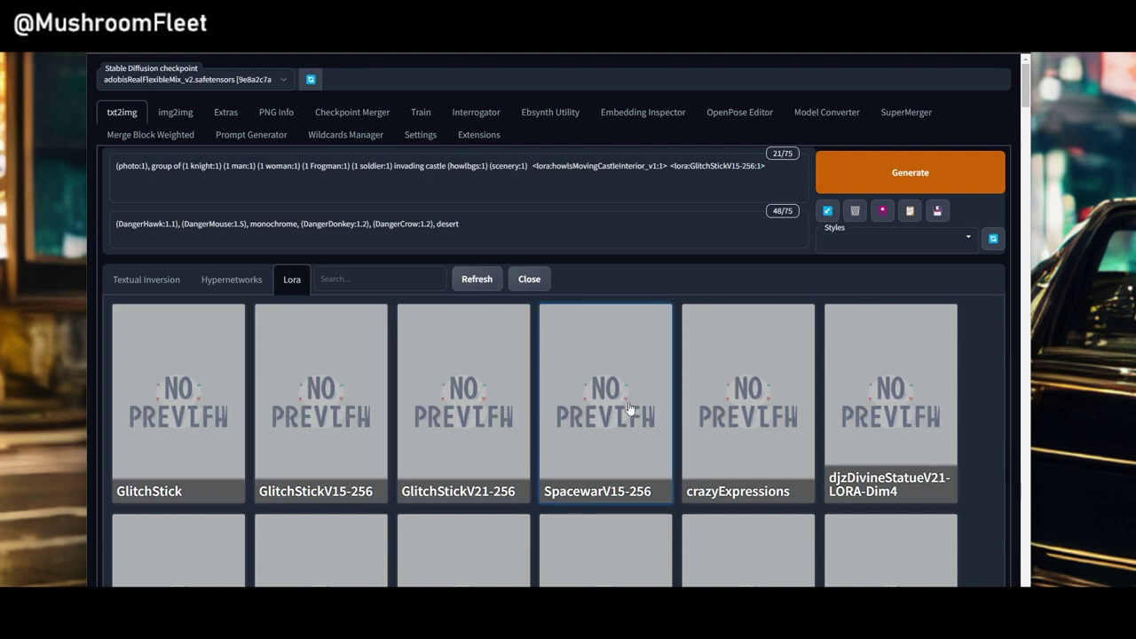
Step: Find the wlopStyleLora_30Epochs LoRA near the end of the LoRA collection and add it to the positive prompt
scroll(629, 408, "down", 2)
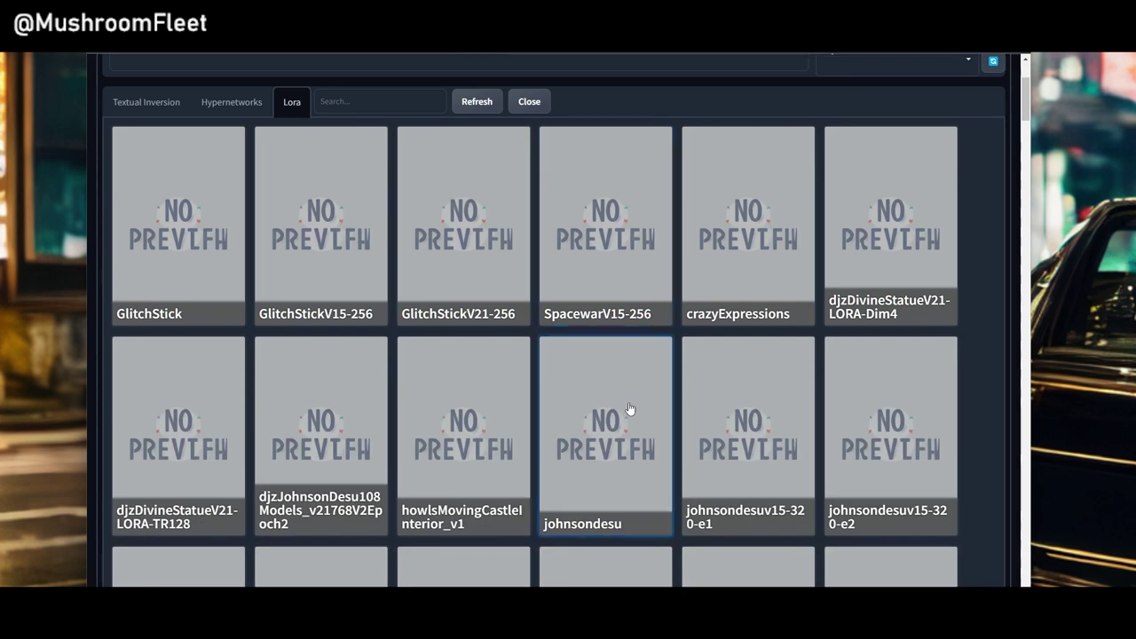
scroll(629, 408, "down", 2)
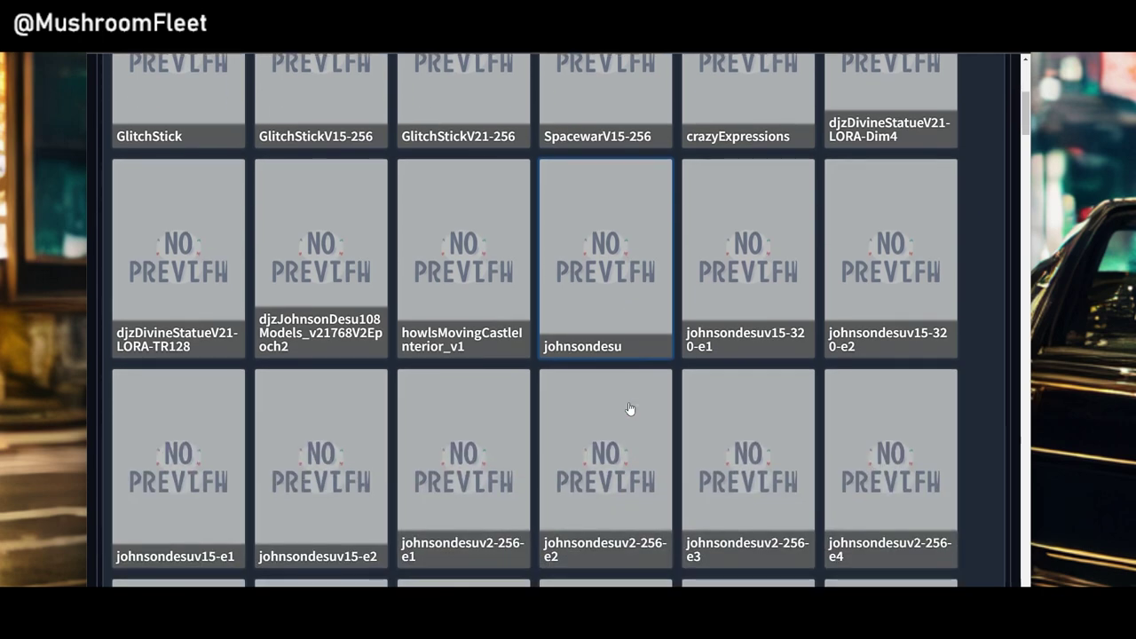
scroll(628, 409, "down", 2)
scroll(628, 408, "down", 4)
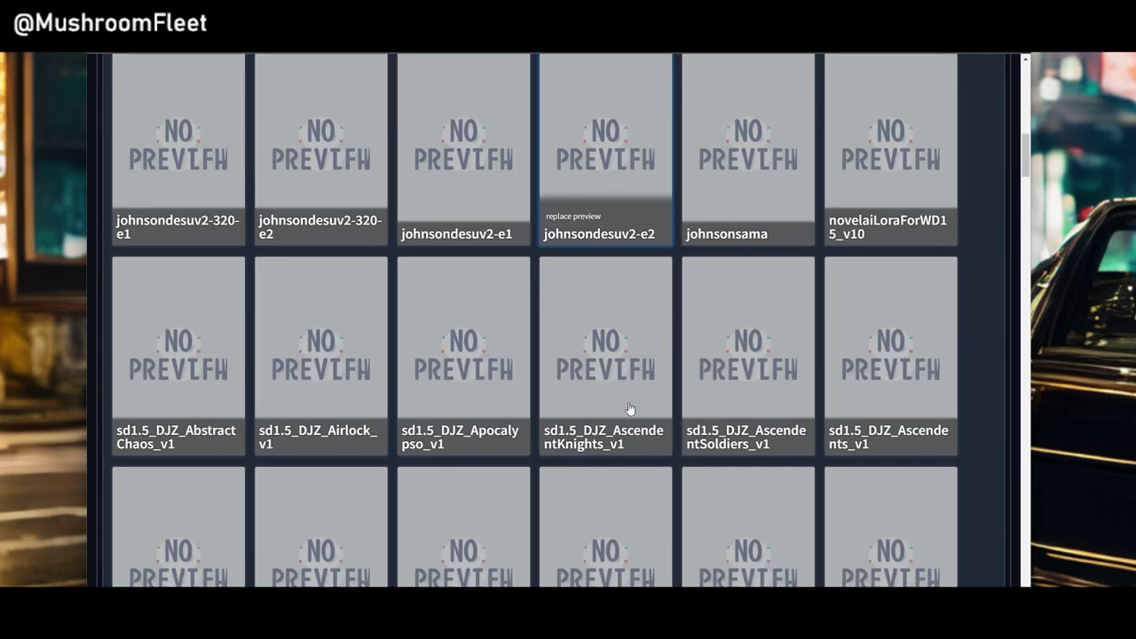
scroll(628, 409, "down", 5)
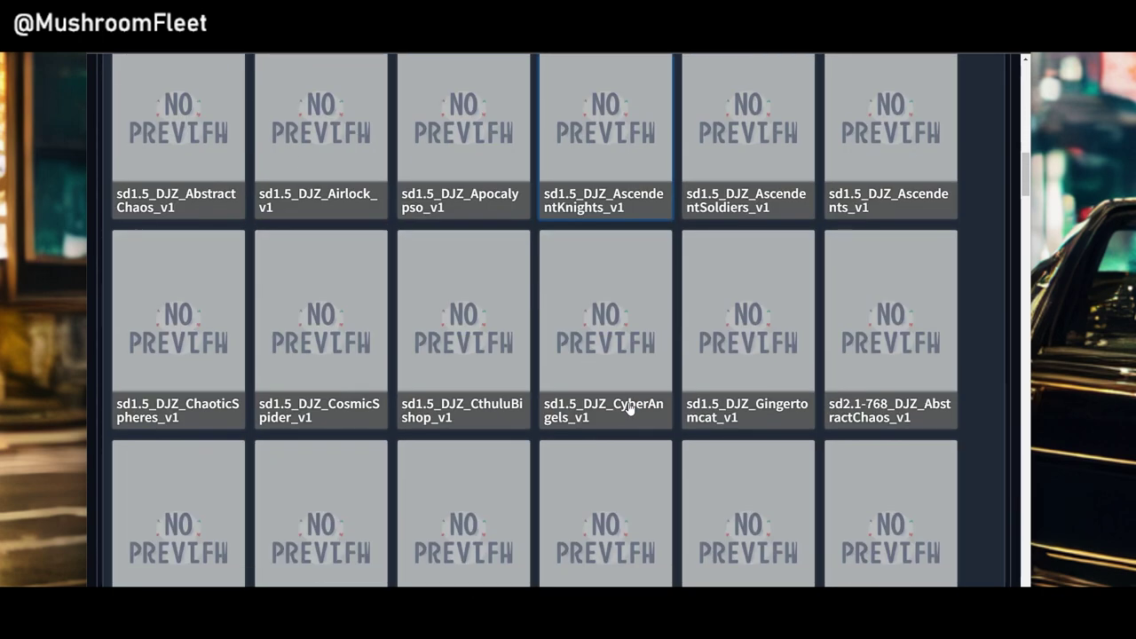
scroll(628, 408, "down", 20)
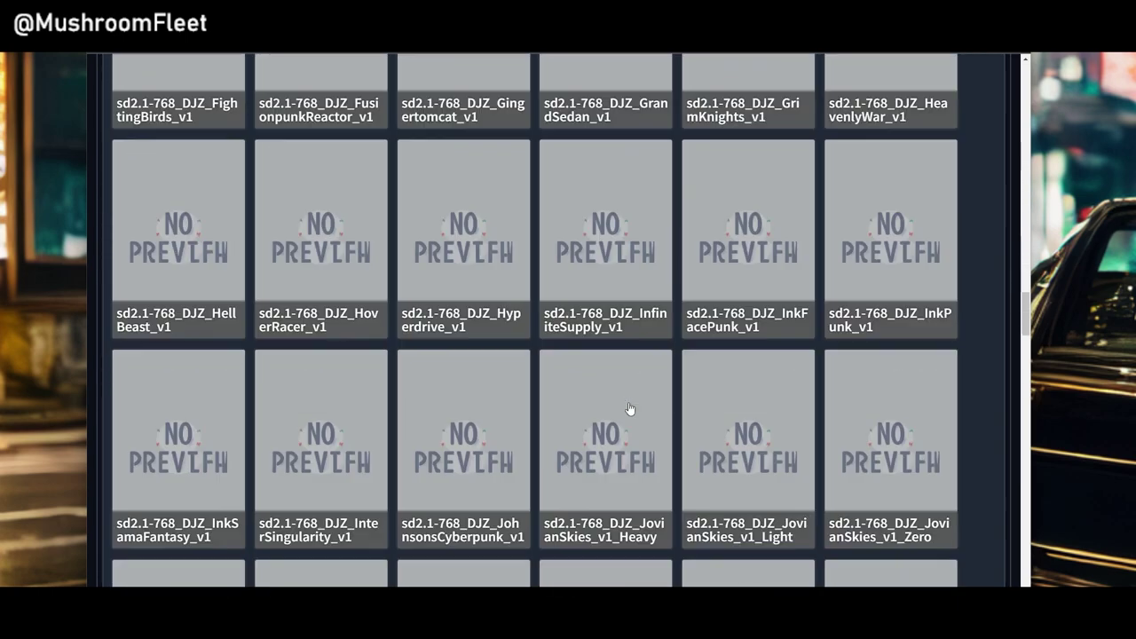
scroll(629, 409, "down", 5)
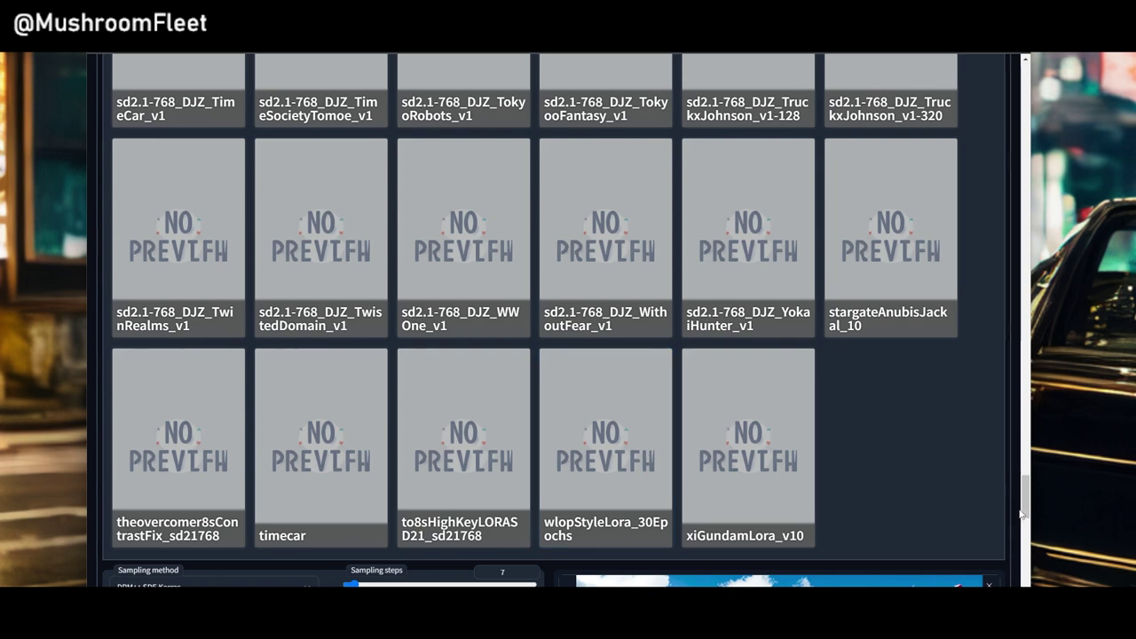
Step: Add the johnsondesuv15-320-e1 LoRA to the positive prompt and close the LoRA browser
left_click_drag(1023, 513, 1021, 173)
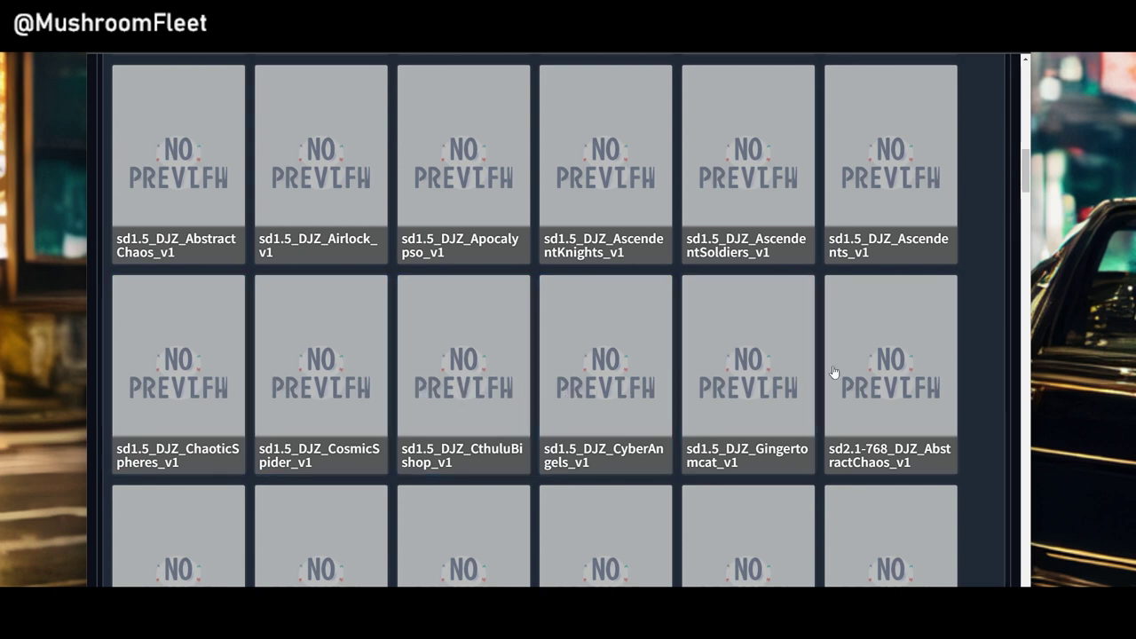
scroll(759, 401, "up", 1)
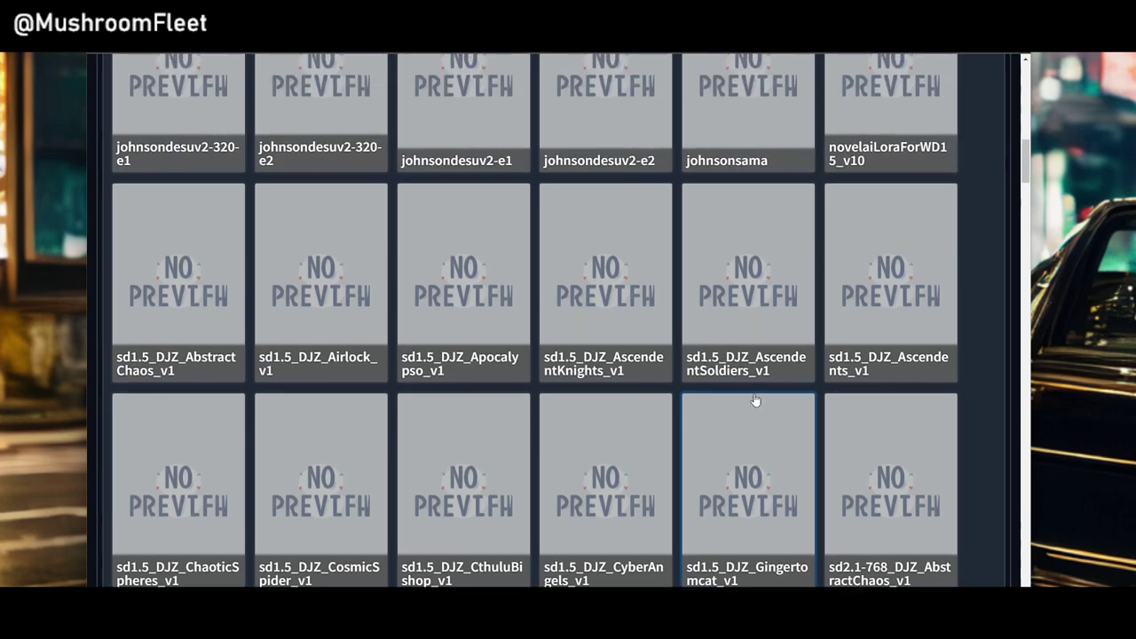
scroll(599, 283, "up", 2)
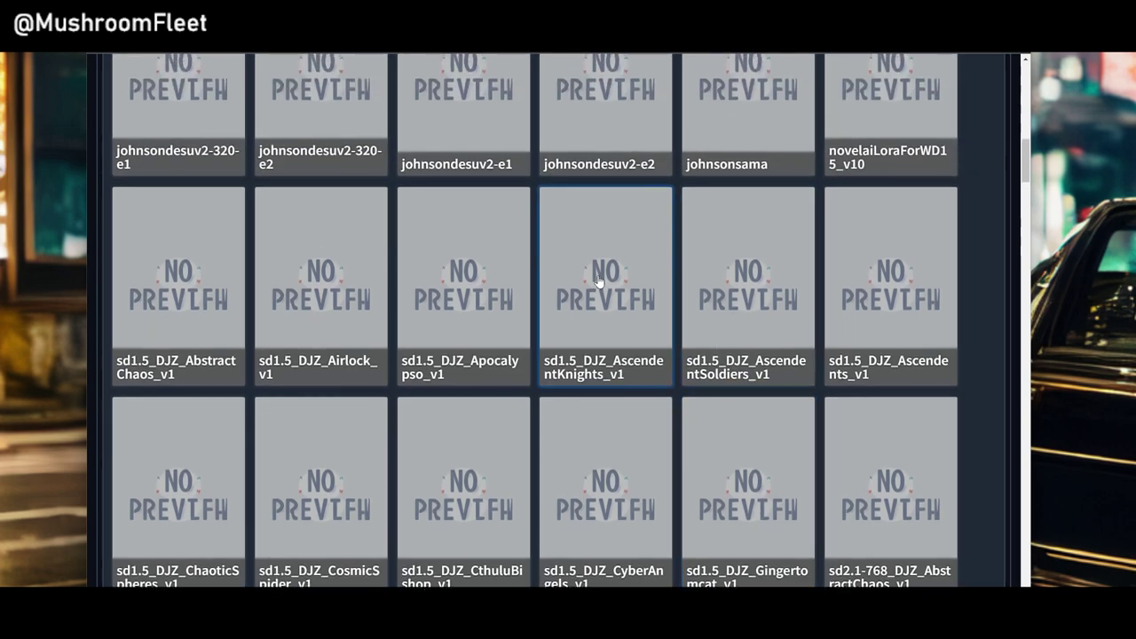
scroll(600, 282, "up", 1)
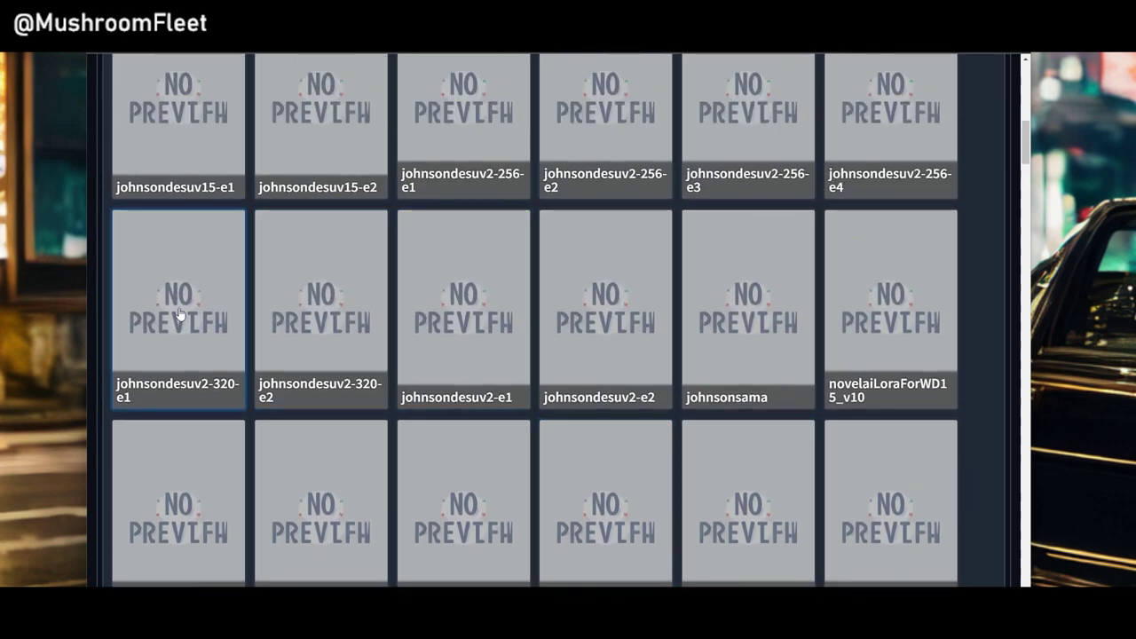
scroll(284, 318, "up", 1)
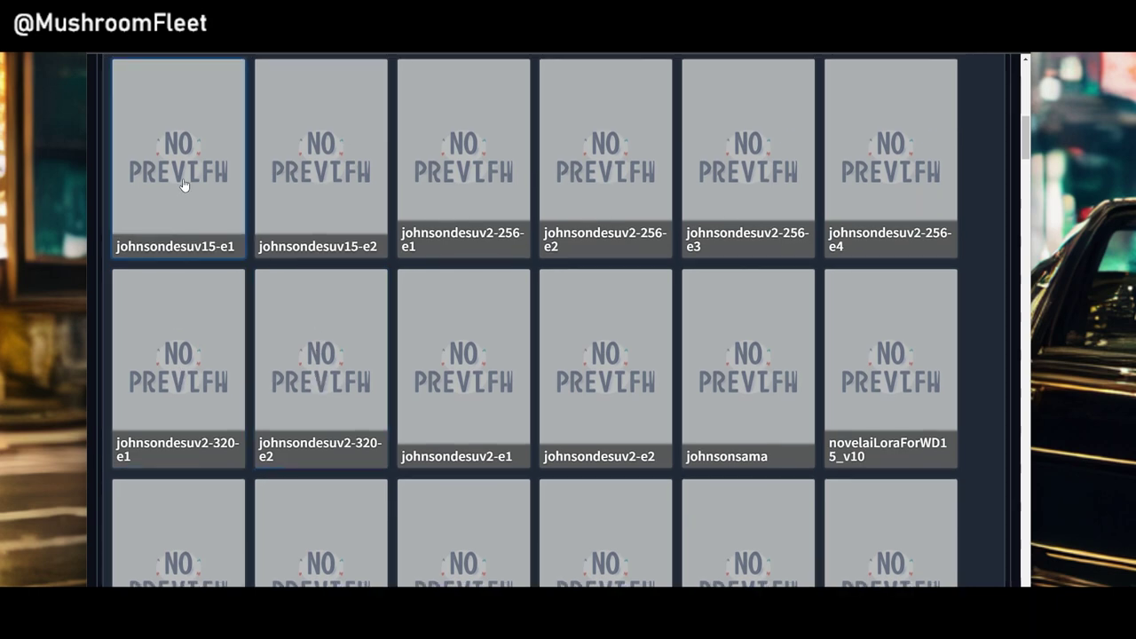
scroll(183, 182, "up", 2)
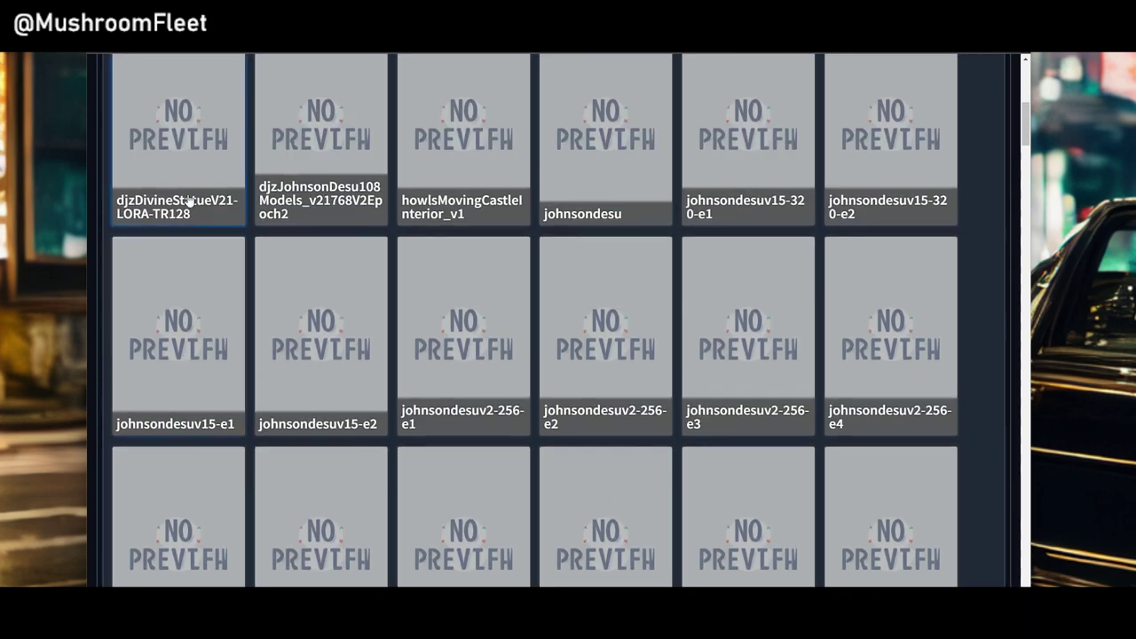
left_click(751, 154)
scroll(754, 211, "up", 4)
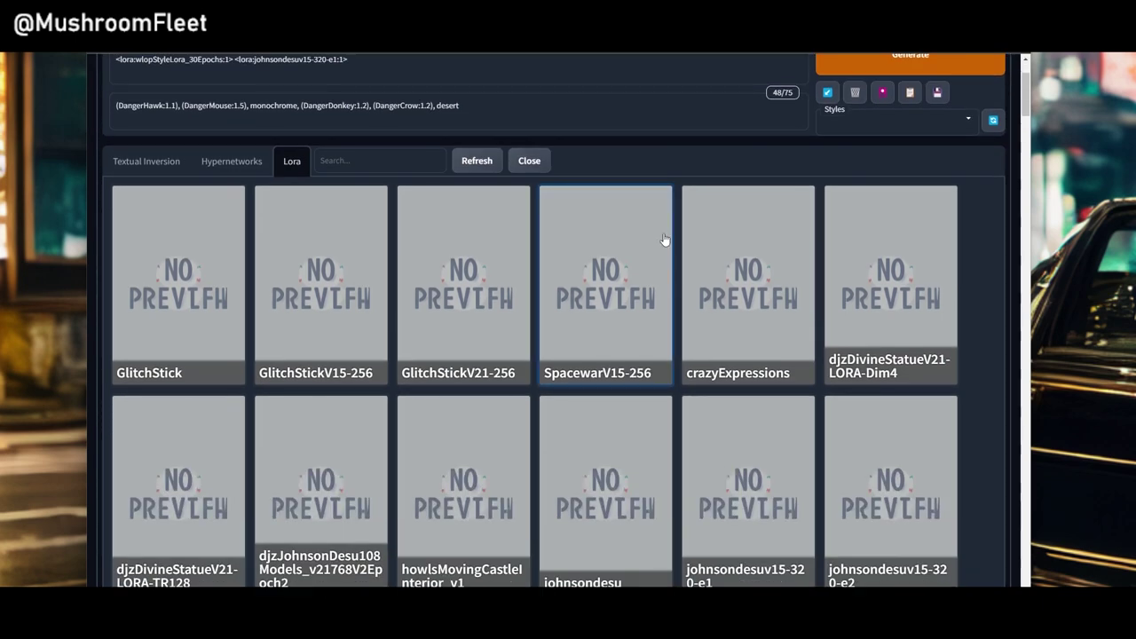
scroll(665, 239, "up", 2)
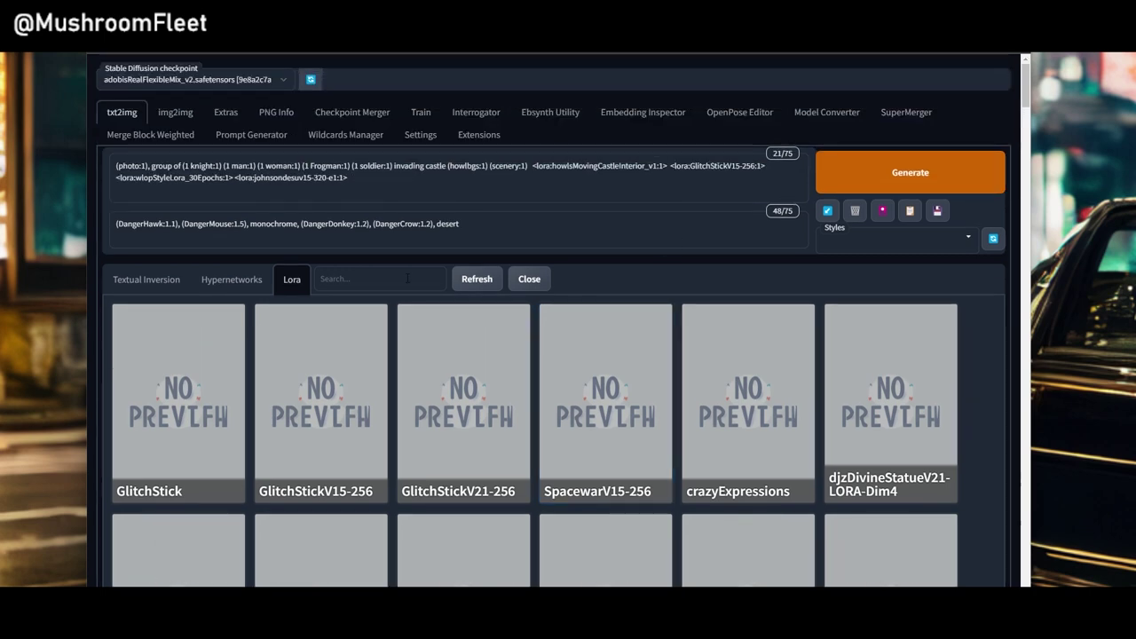
left_click(515, 279)
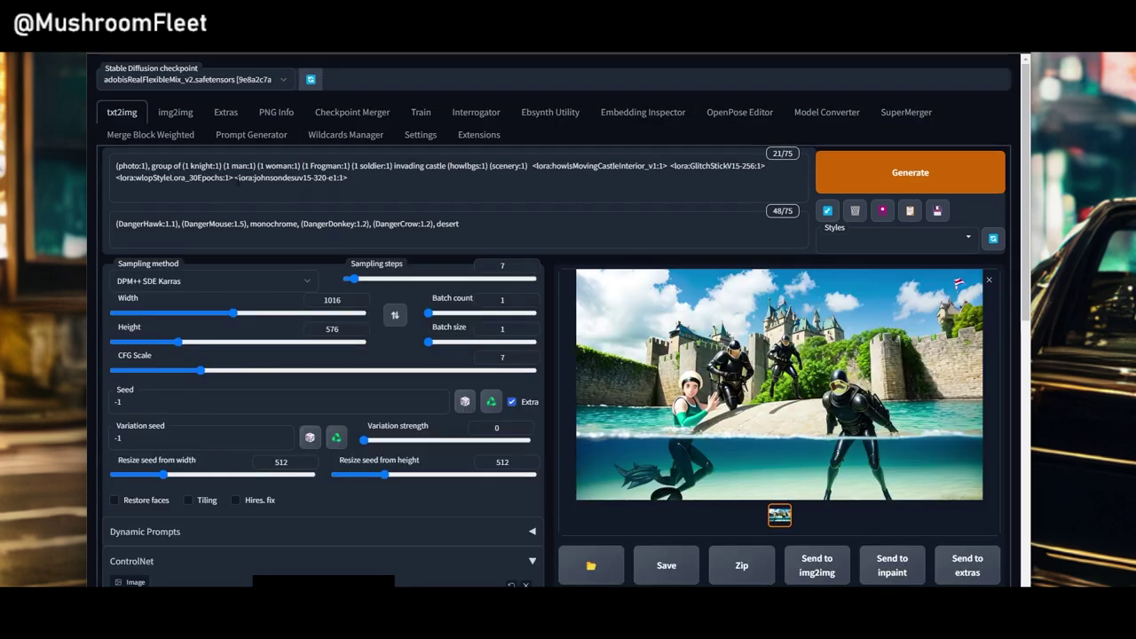
left_click_drag(235, 177, 347, 178)
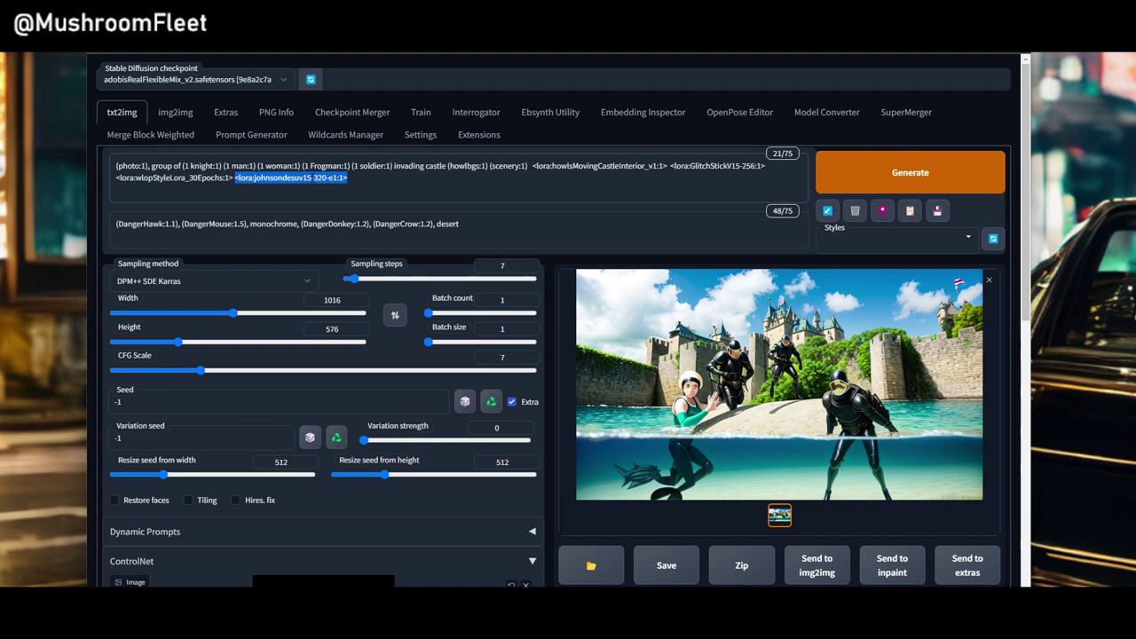
left_click(377, 176)
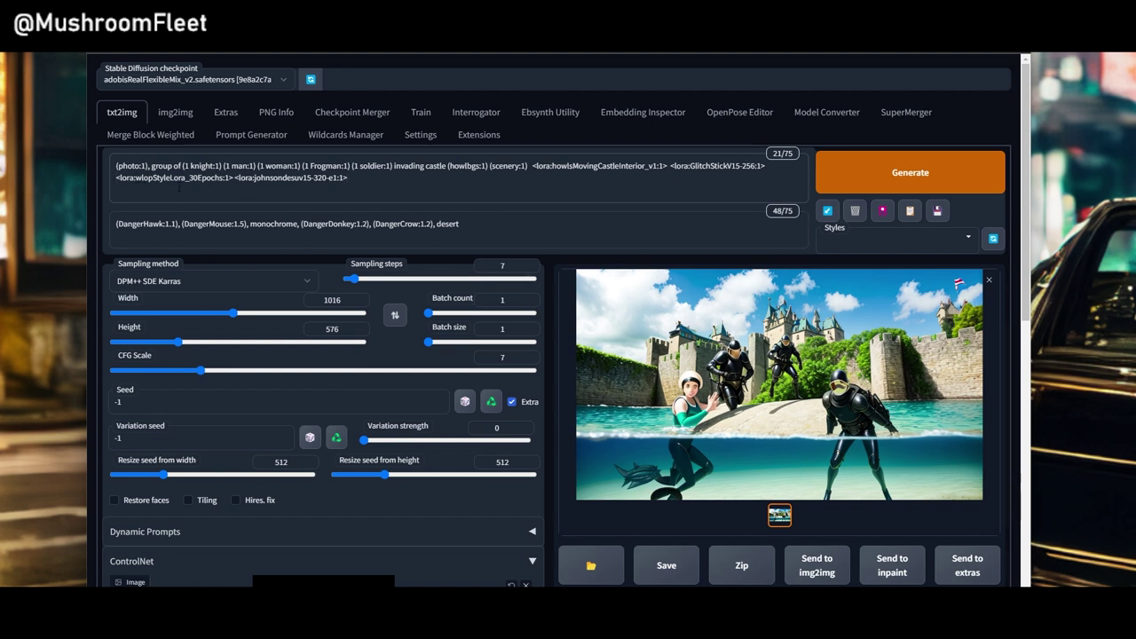
Step: Add the (wlop:1) trigger word to the positive prompt, just before the wlopStyleLora_30Epochs LoRA
key("Home")
type("(wlop:")
key("BackSpace")
type("1)")
Step: Add (glitchstick:1) at the start of the positive prompt and generate an image
left_click(116, 165)
type("(glitch")
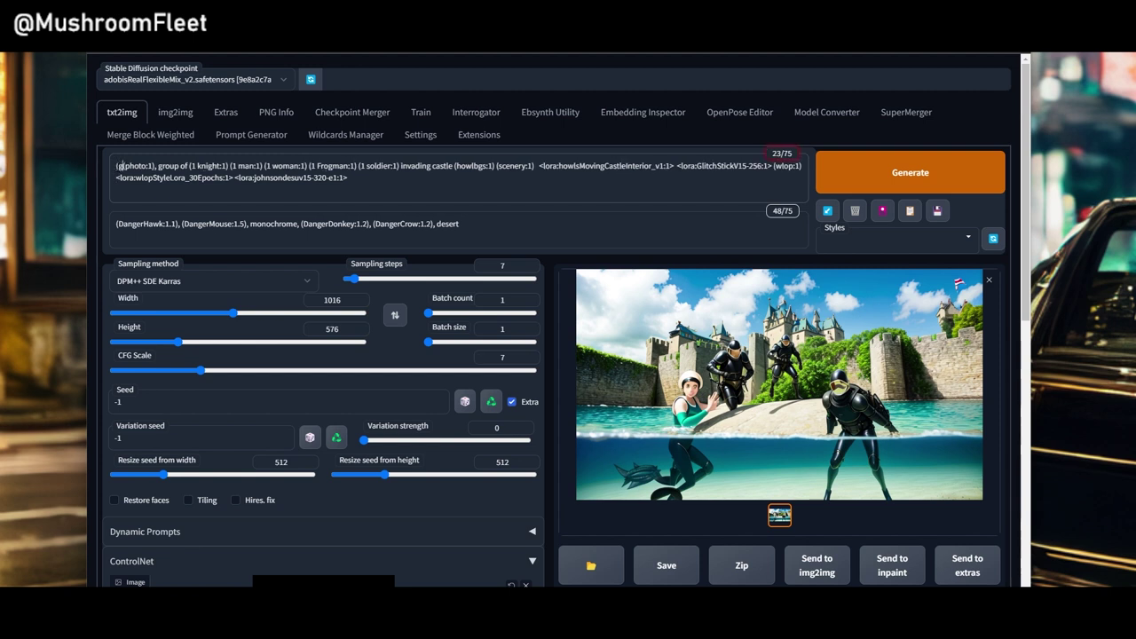
type("stick:1) (photo:1),")
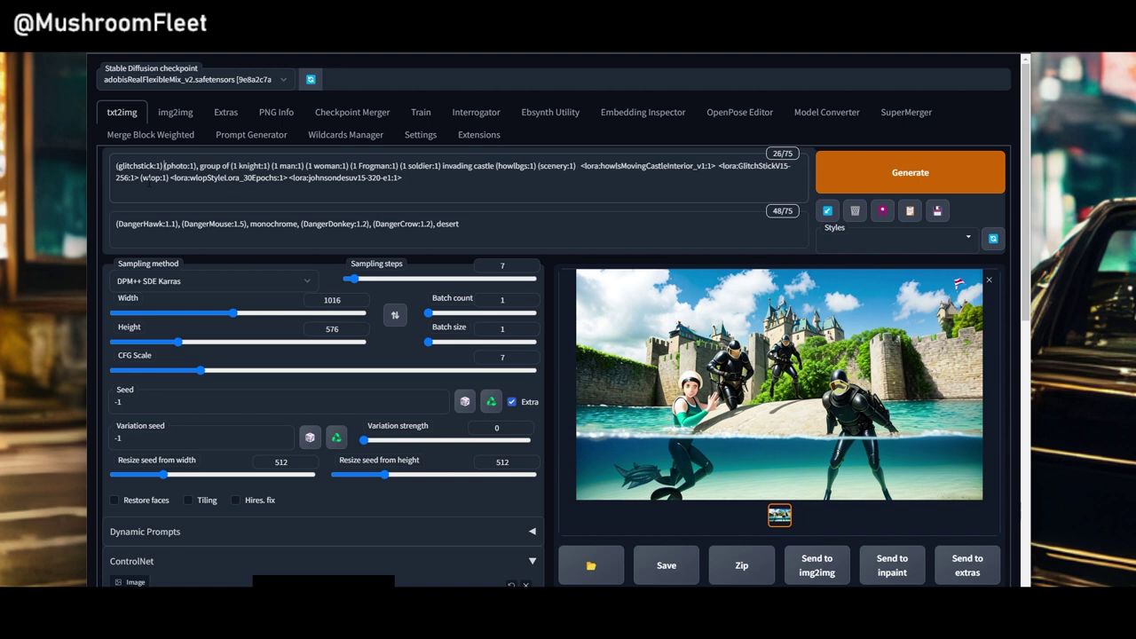
double_click(158, 166)
left_click(870, 186)
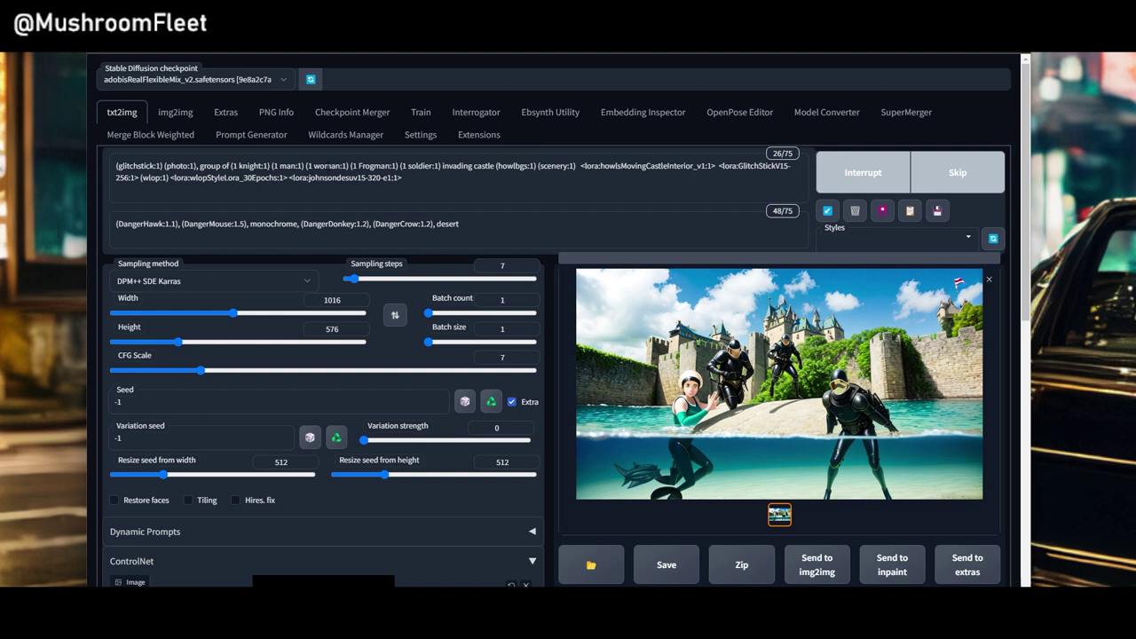
Step: Replace the separate woman and Frogman entries in the positive prompt with one (2man:1) entry
left_click(311, 166)
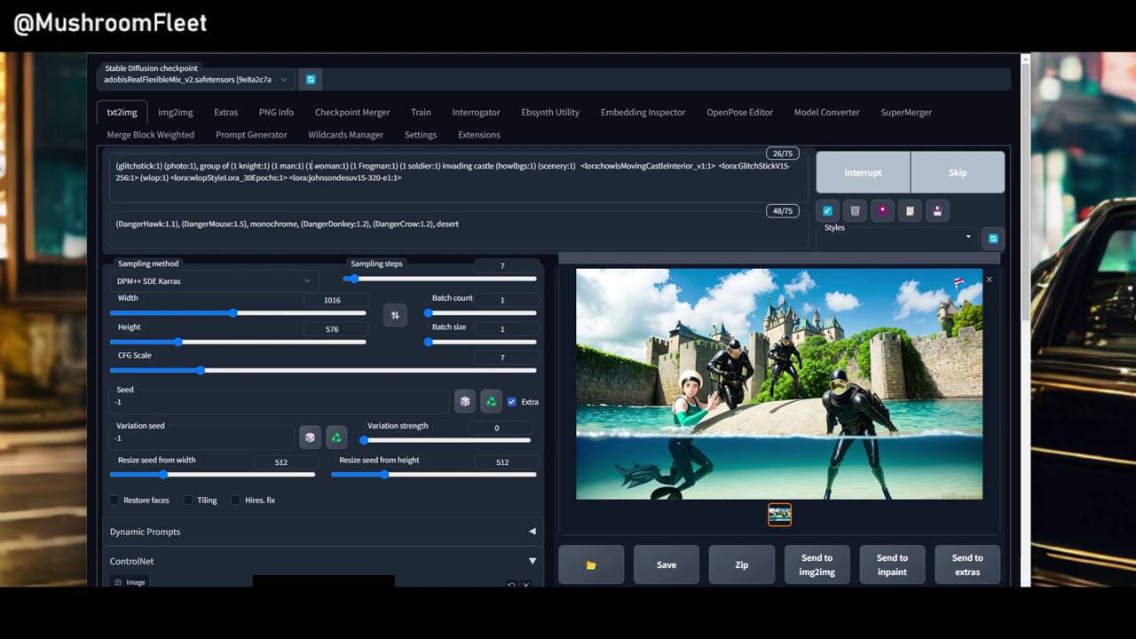
left_click_drag(311, 166, 390, 166)
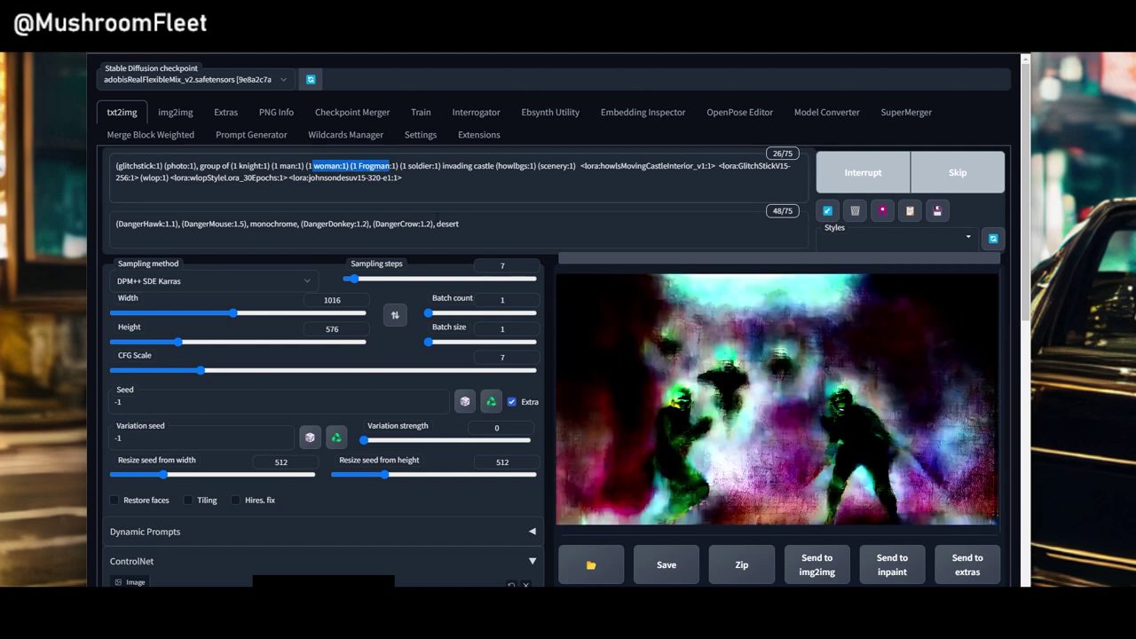
key("BackSpace")
type("z")
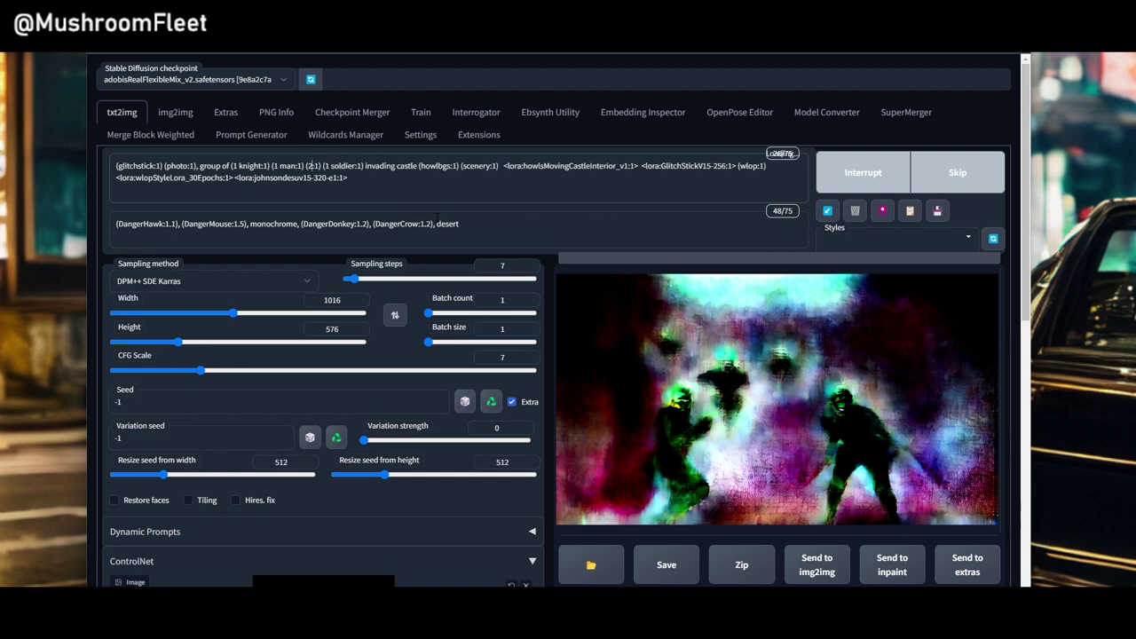
type("man")
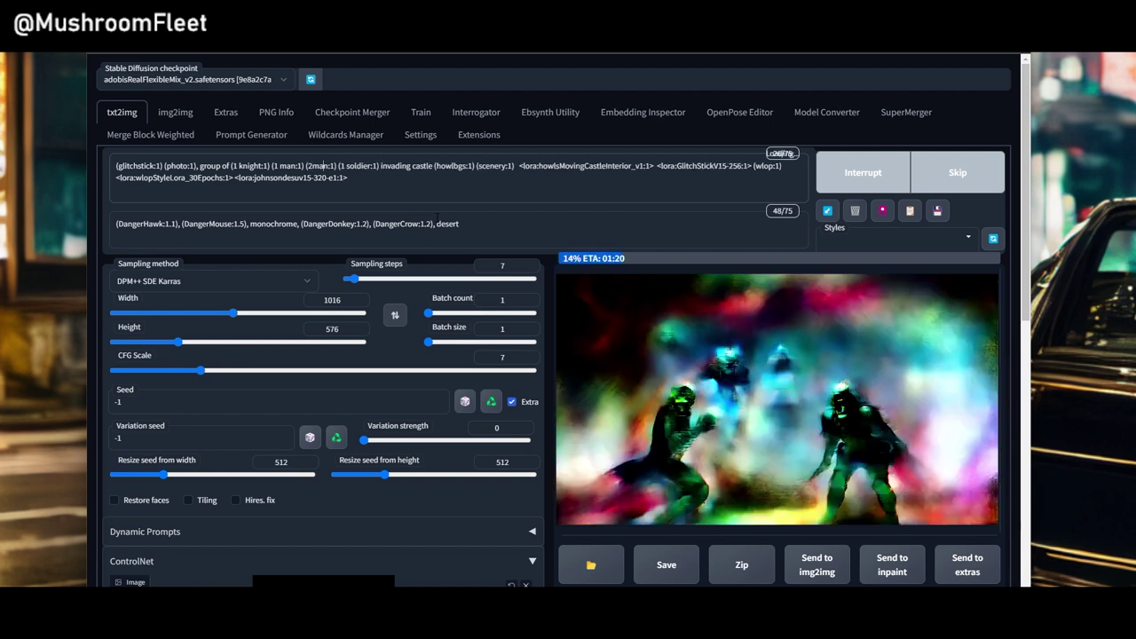
Step: Replace the knight and single man entries in the positive prompt with one (2woman:1) entry
key("BackSpace")
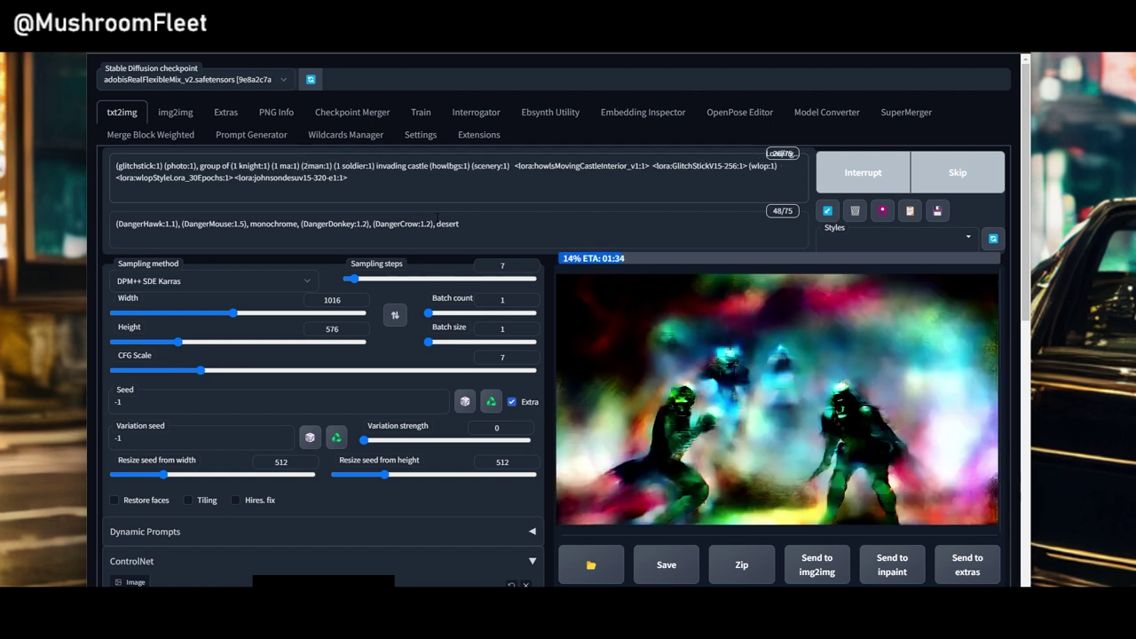
key("BackSpace")
key("BackSpace")
key("BackSpace")
key("BackSpace")
key("BackSpace")
key("BackSpace")
key("BackSpace")
key("BackSpace")
key("BackSpace")
key("BackSpace")
key("BackSpace")
key("BackSpace")
key("BackSpace")
key("BackSpace")
key("BackSpace")
key("BackSpace")
key("BackSpace")
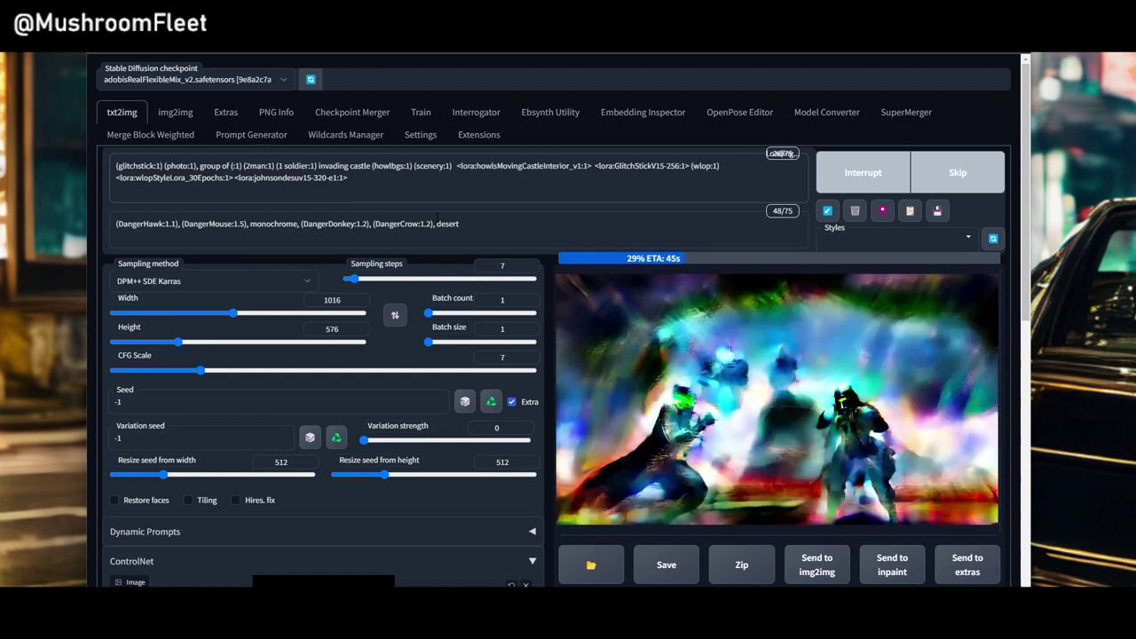
type("2woman")
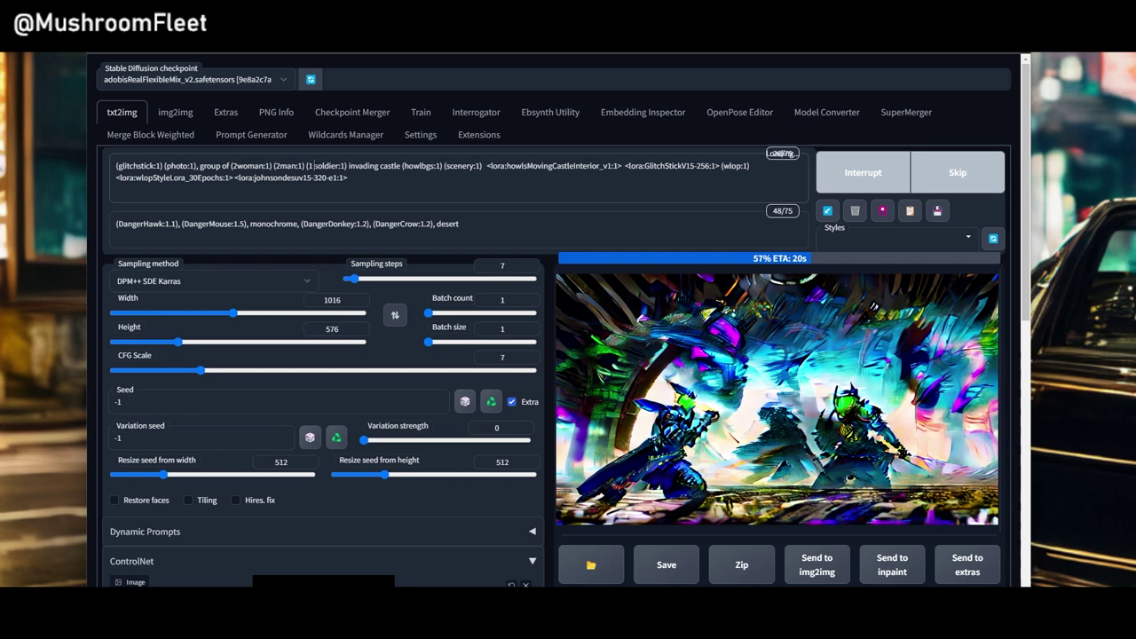
Step: Adjust the spacing of the character entries to 2 woman, 2 man and 1soldier, and view the generated image at full size
key("BackSpace")
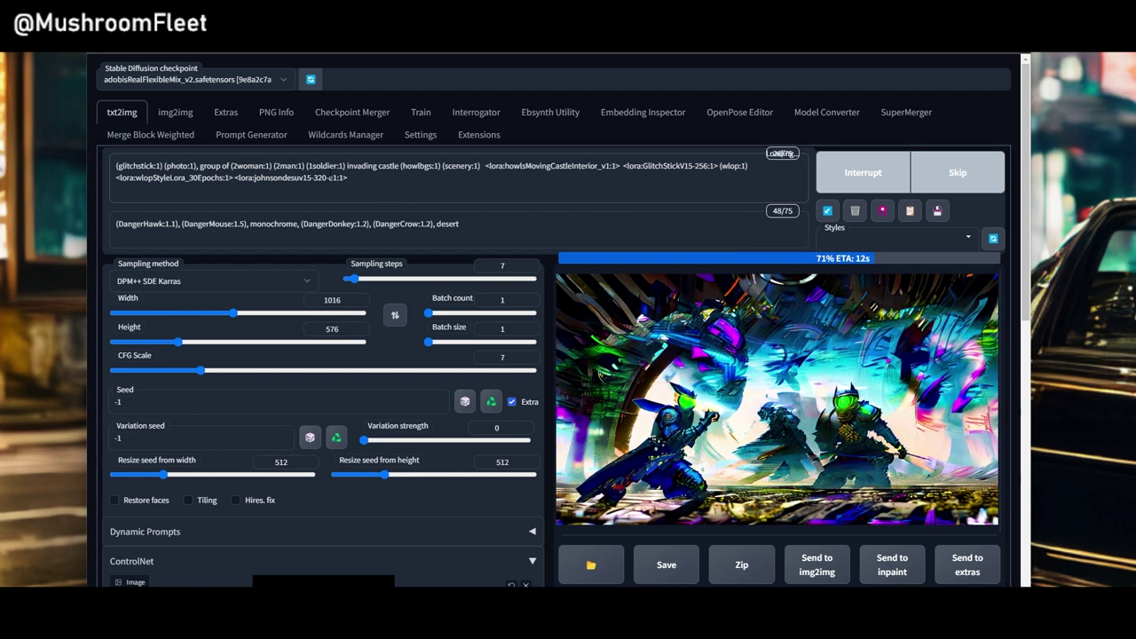
left_click(281, 166)
left_click(237, 166)
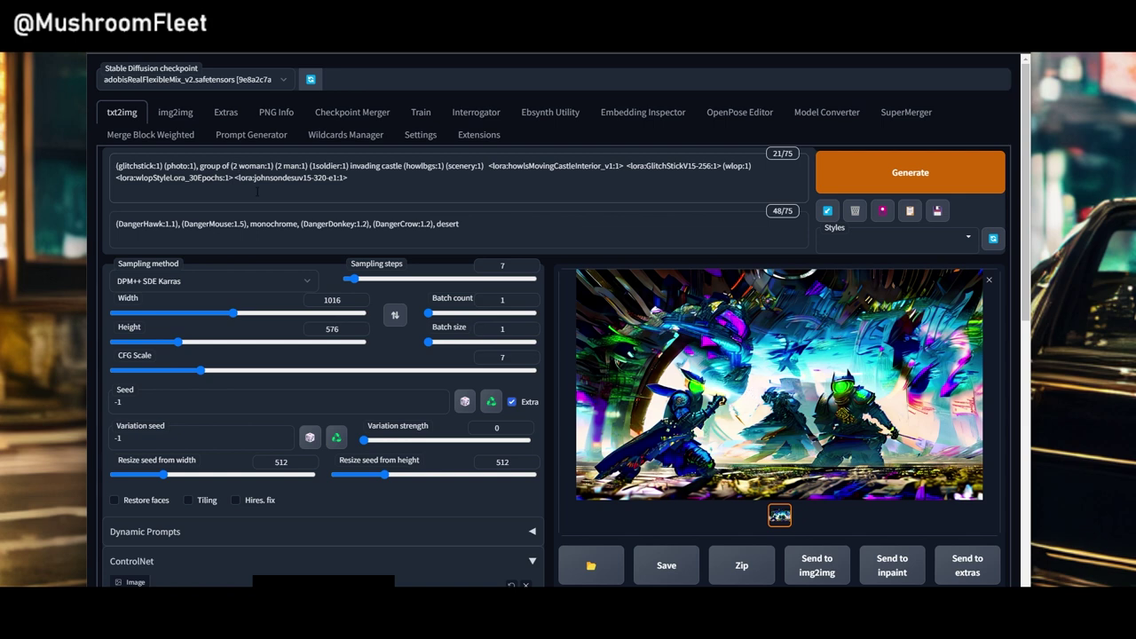
left_click(755, 417)
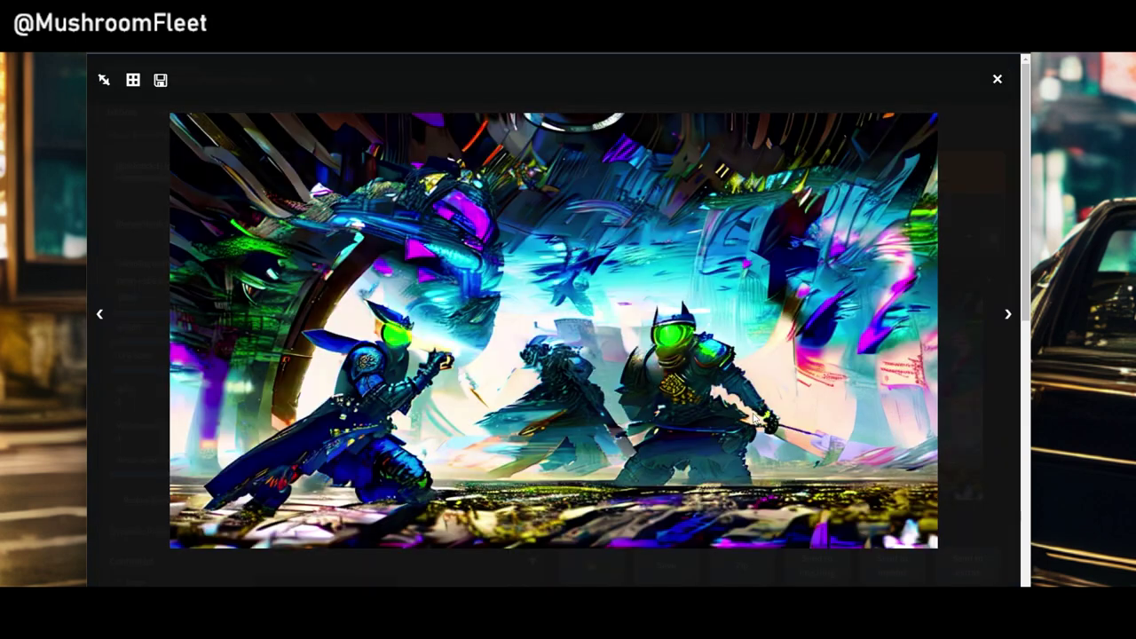
left_click(959, 346)
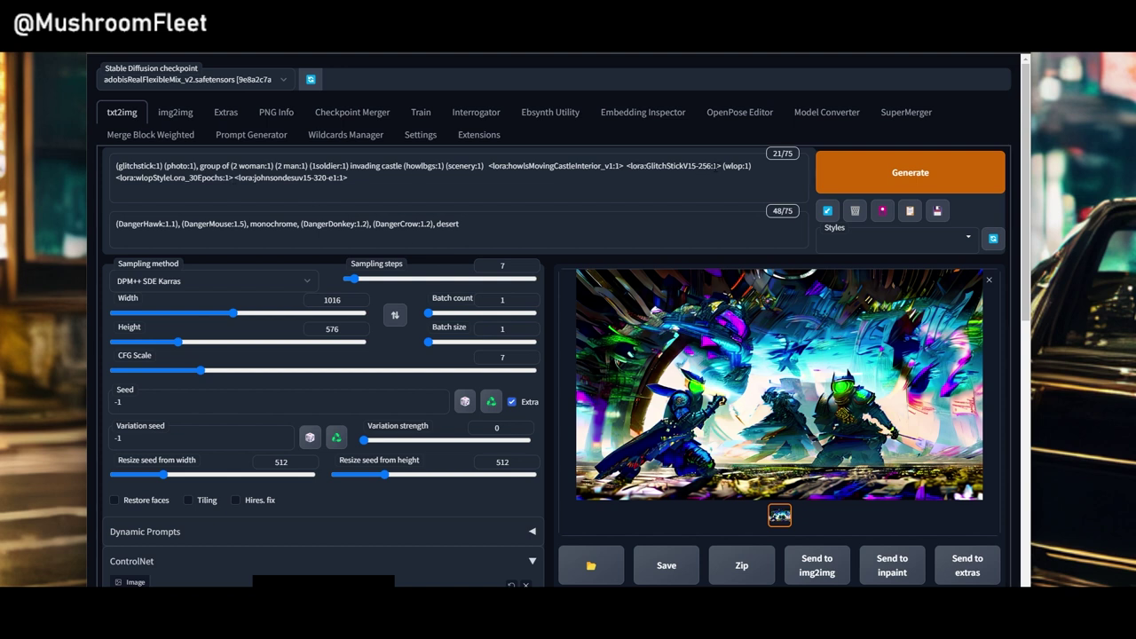
Step: Set the GlitchStickV15-256 LoRA weight to 0.6 and the glitchstick trigger weight to 0.5
double_click(715, 166)
type("0.6")
double_click(159, 166)
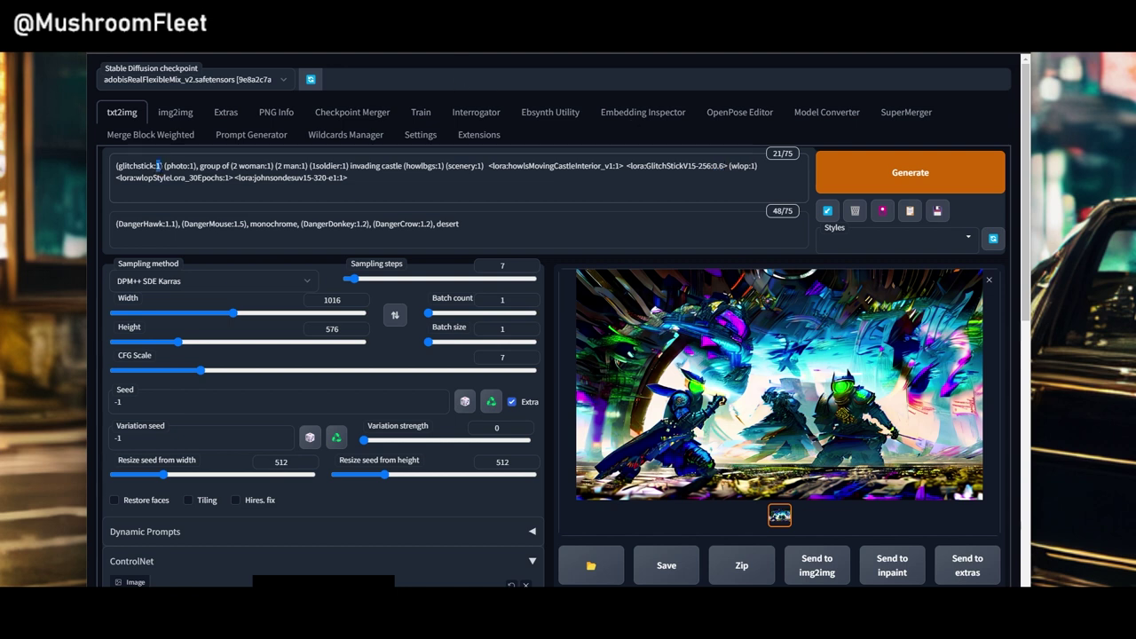
key("BackSpace")
type("-.5")
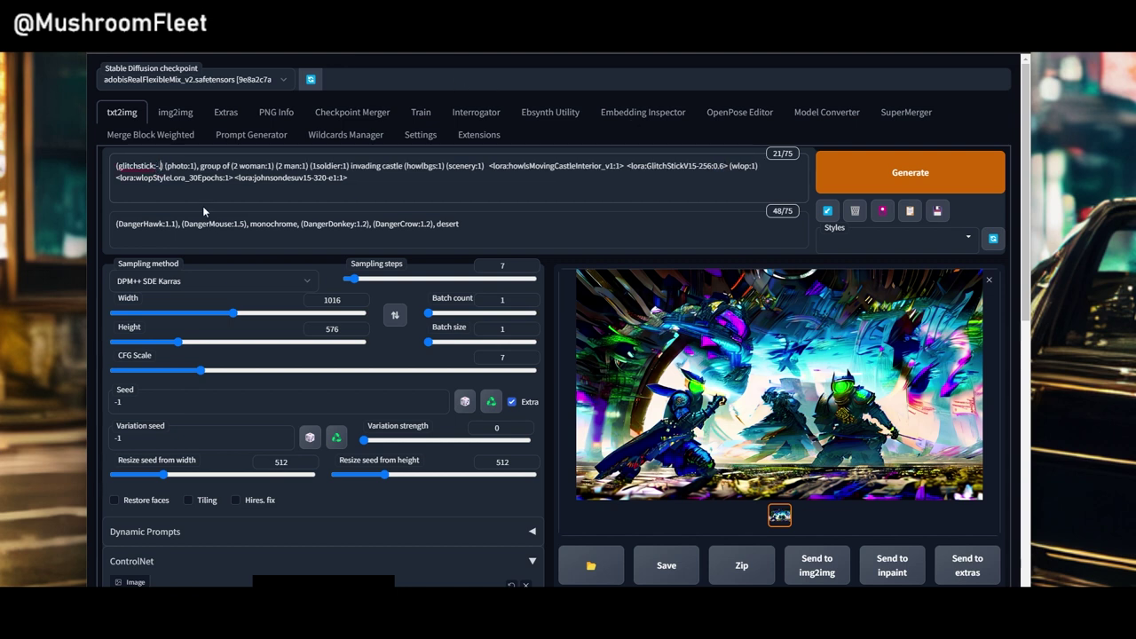
key("Left")
key("Left")
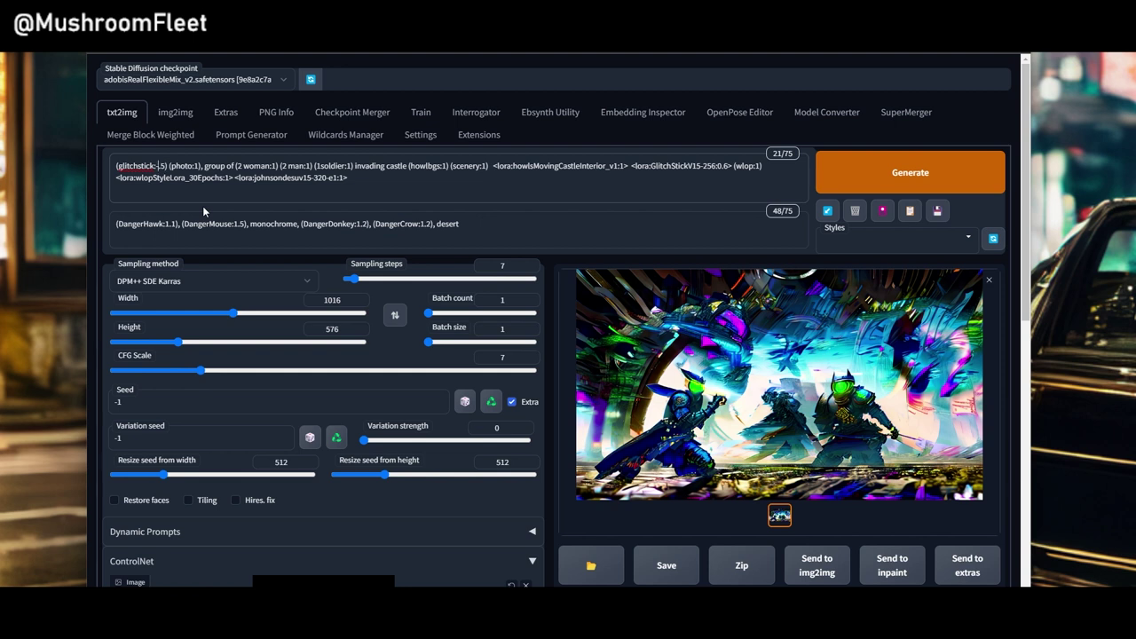
key("BackSpace")
type("0")
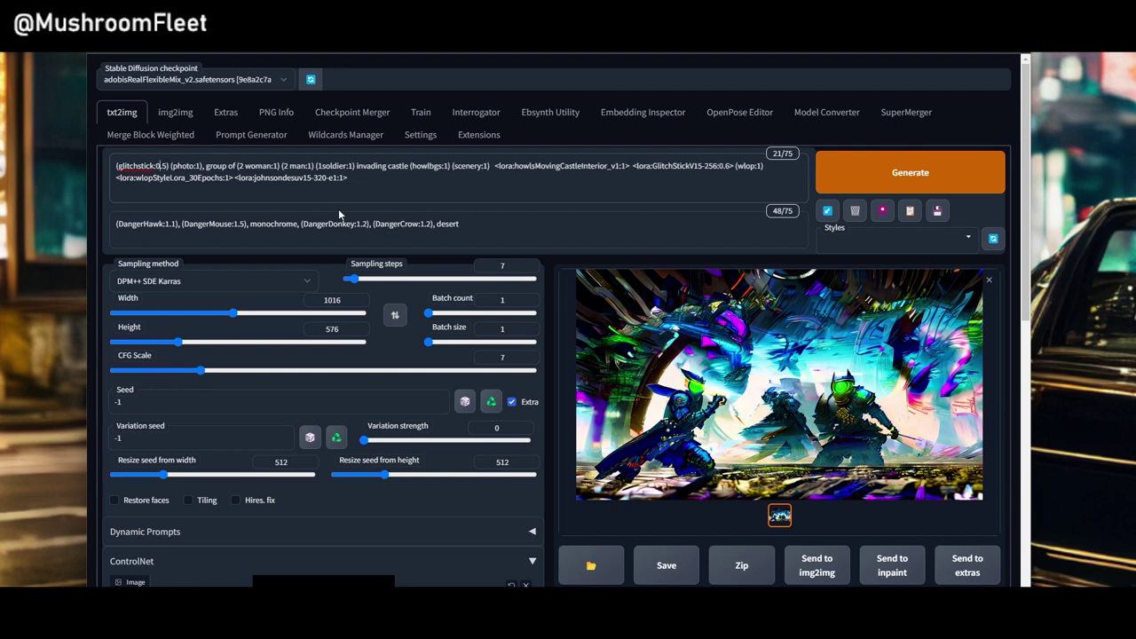
Step: Reuse the last image's seed and generate a new image with the adjusted glitch weights
left_click(491, 401)
left_click(883, 170)
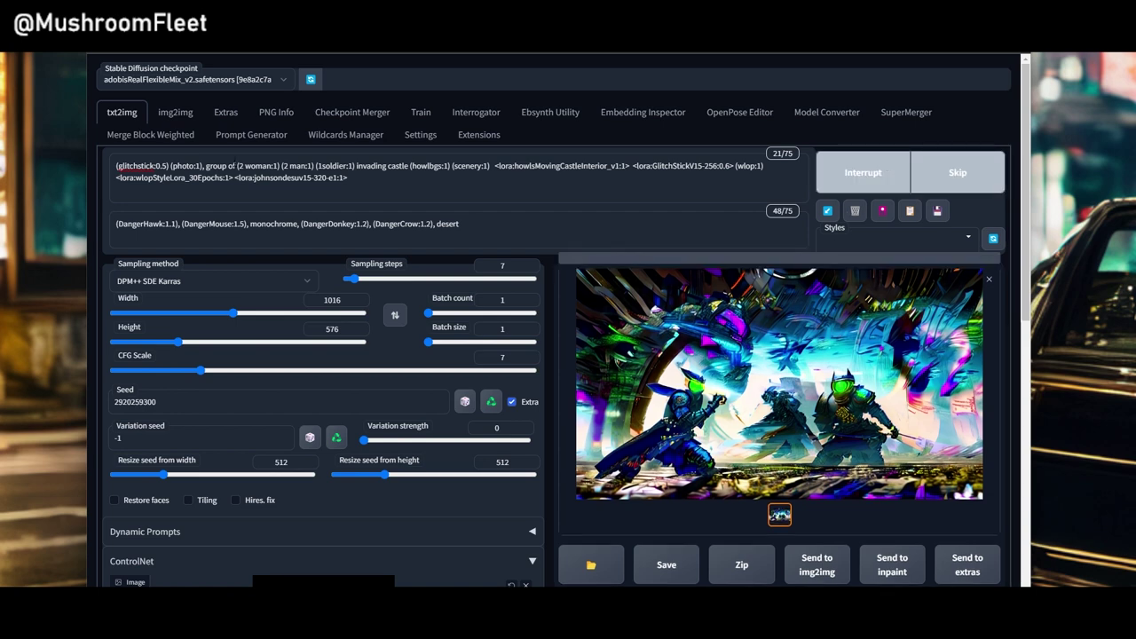
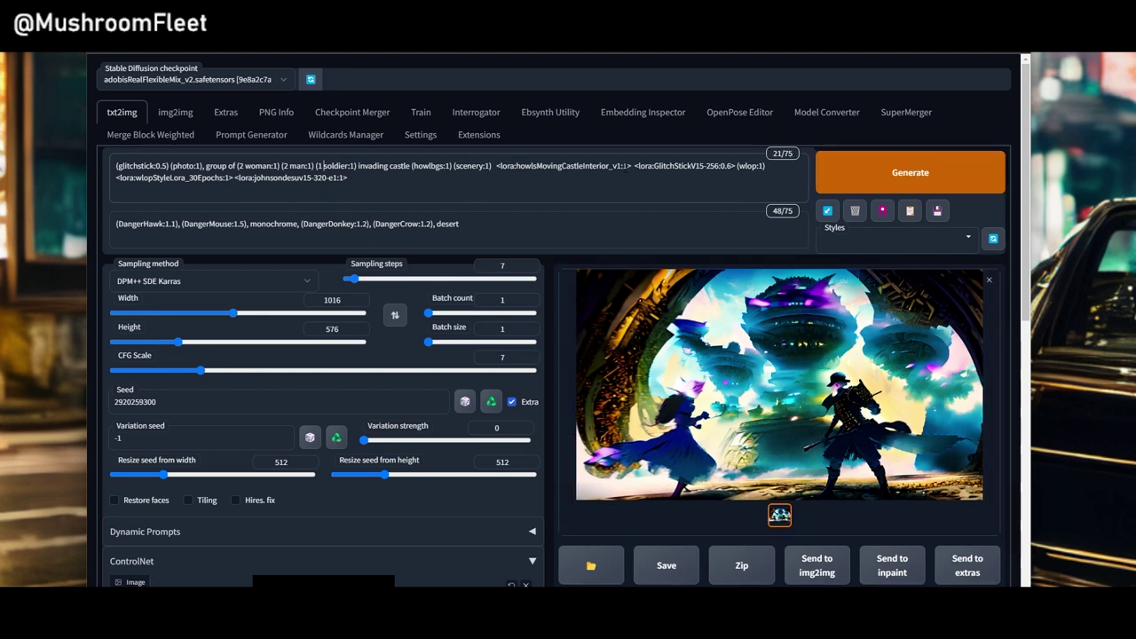
Step: Set the GlitchStickV15-256 LoRA weight to 0.3 and the glitchstick trigger weight to 0.25
left_click(729, 166)
key("shift+Left")
type("3")
key("shift+Left")
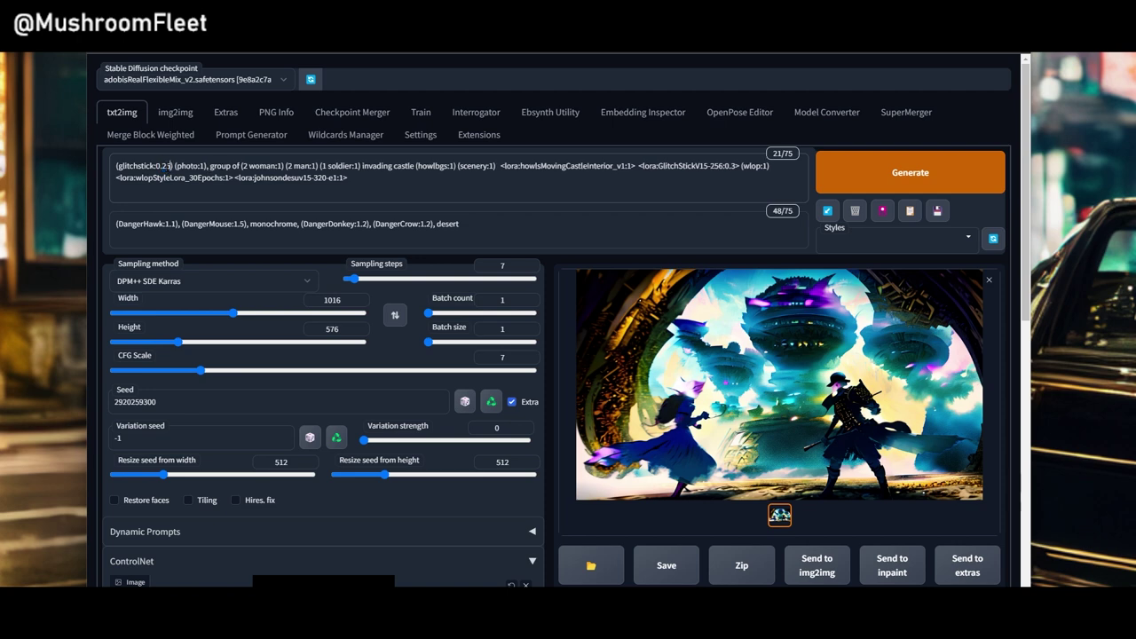
Step: View the current image at full size and generate another one from the same seed
left_click(839, 399)
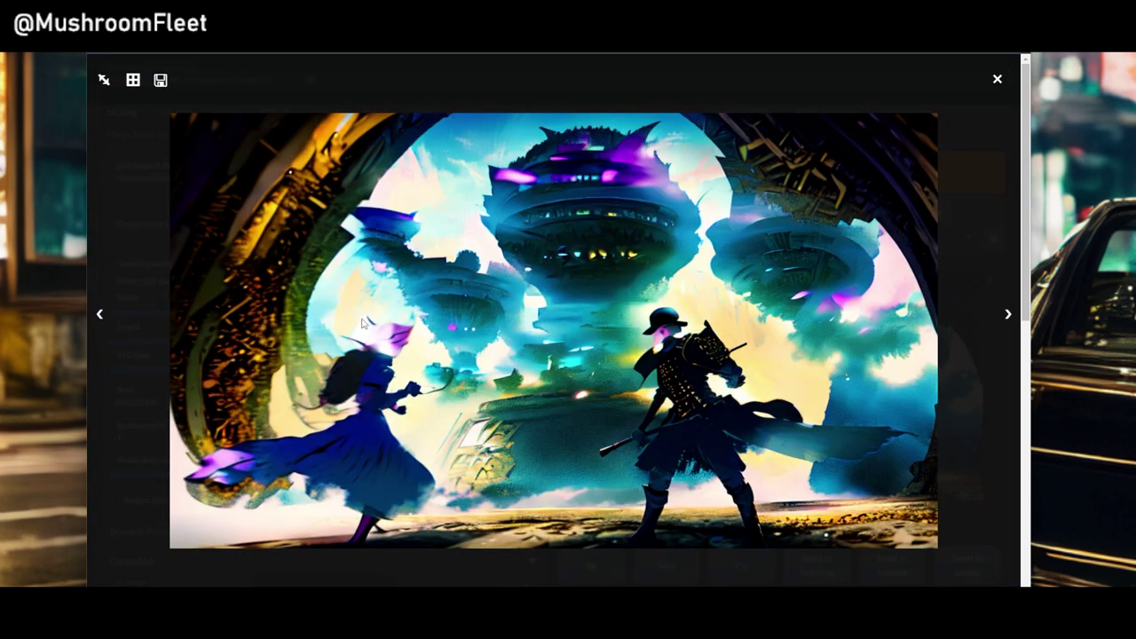
left_click(999, 392)
left_click(897, 169)
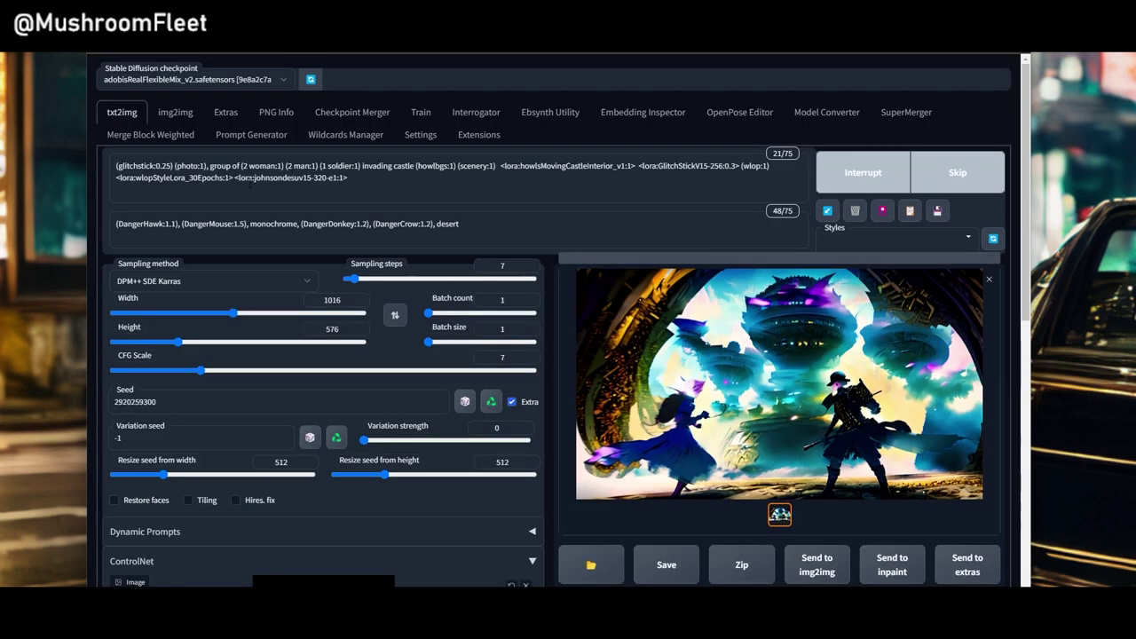
Step: Set the weights of the wlopStyleLora_30Epochs and johnsondesuv15-320-e1 LoRAs to 0.6
double_click(226, 178)
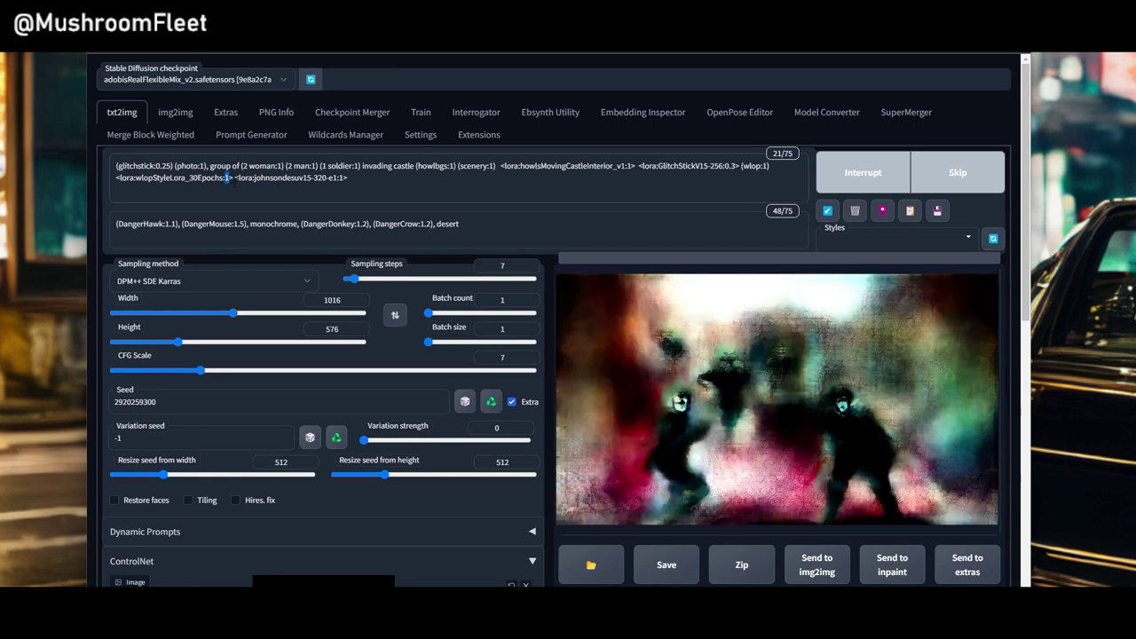
type("0.6")
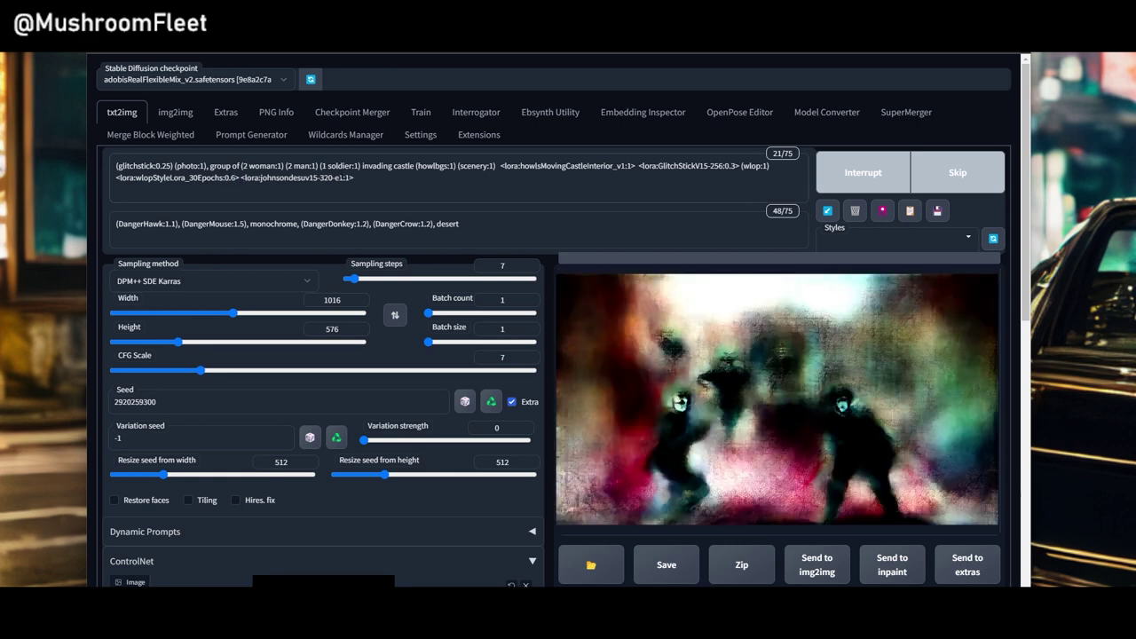
double_click(347, 178)
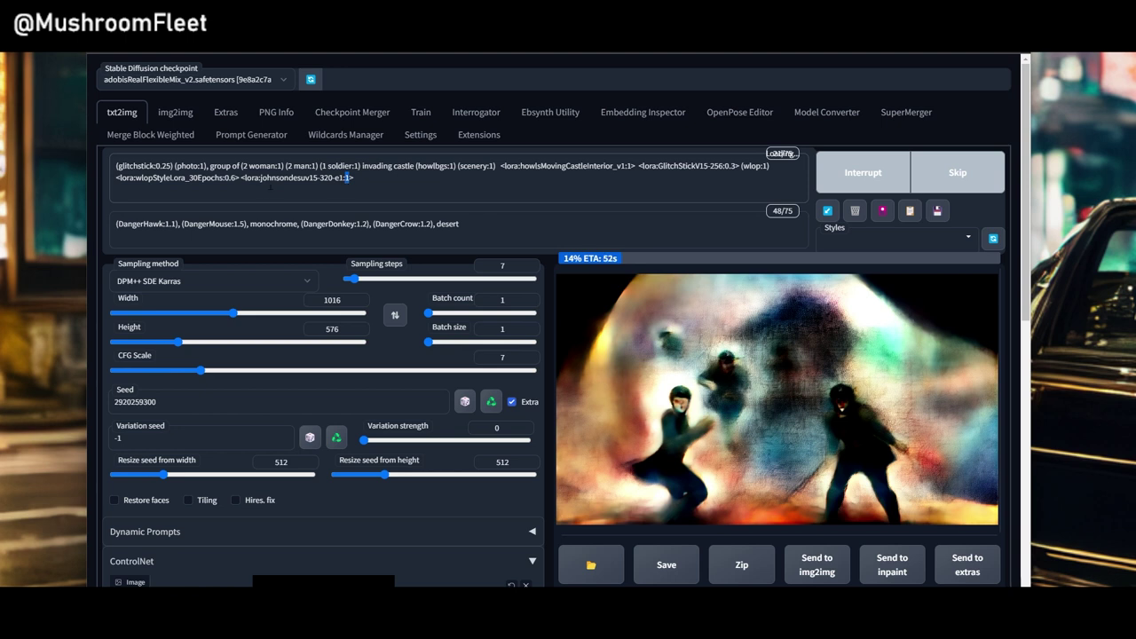
type("0.6")
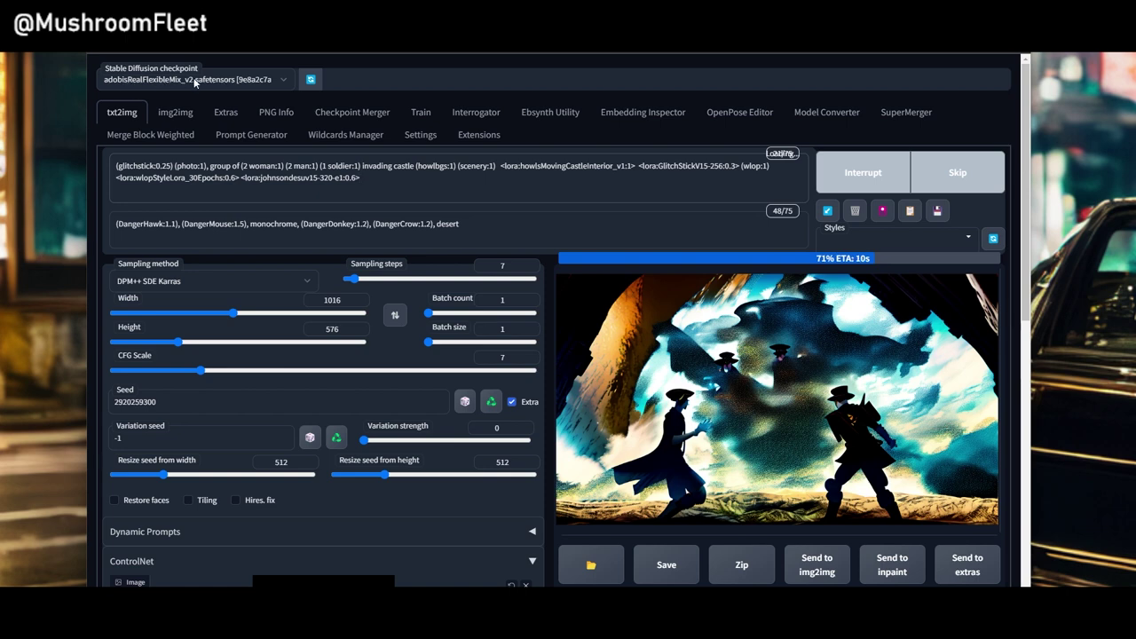
Step: Check the silhouetted figures at full size and generate again with the 0.6 style LoRA weights
left_click(777, 376)
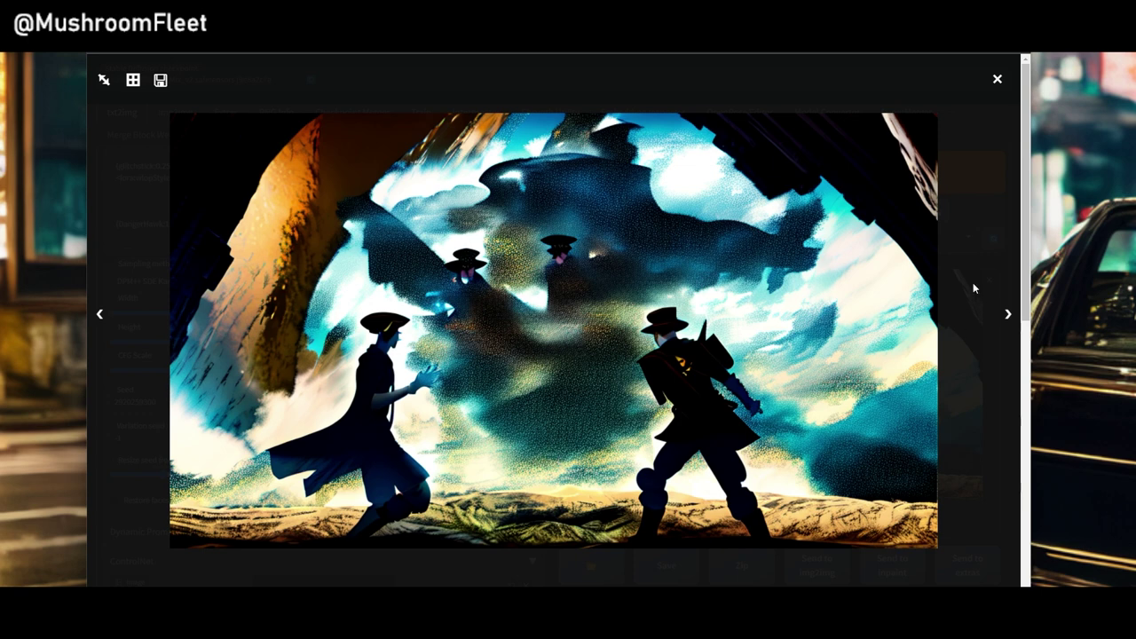
left_click(971, 257)
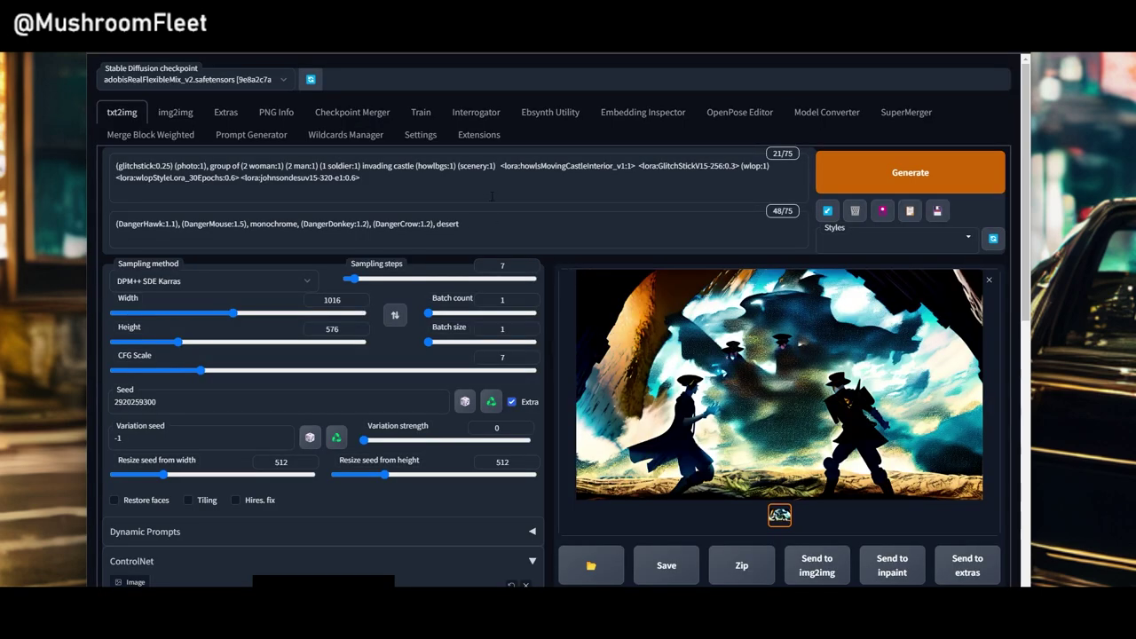
key("ctrl+Return")
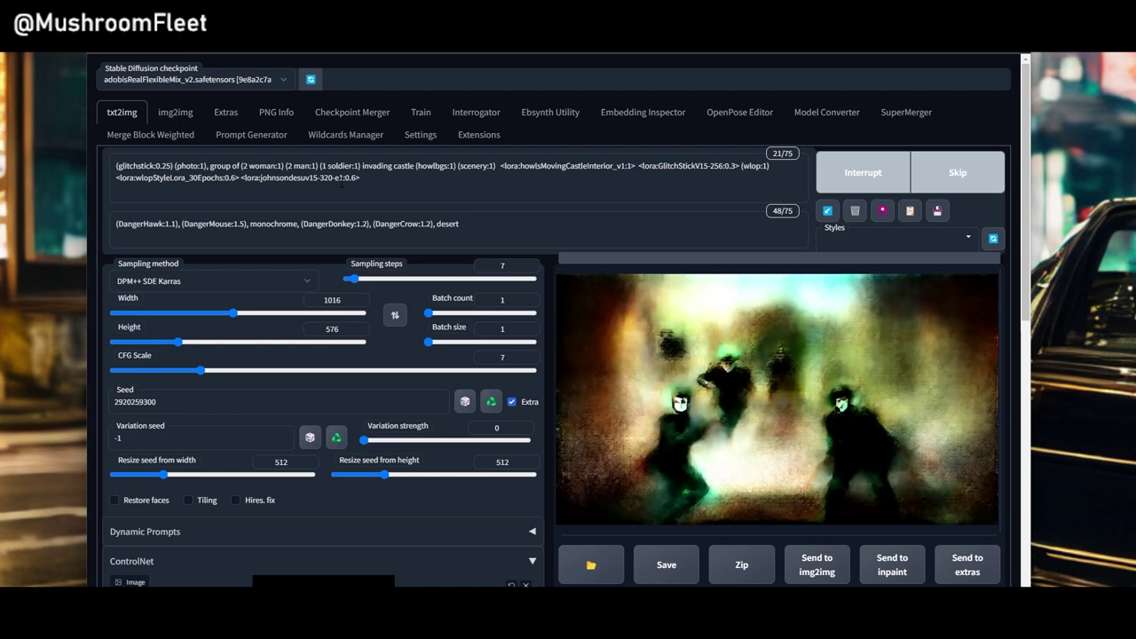
Step: Set the weights of the wlopStyleLora_30Epochs and johnsondesuv15-320-e1 LoRAs to 0.3
left_click(236, 177)
key("BackSpace")
type("3")
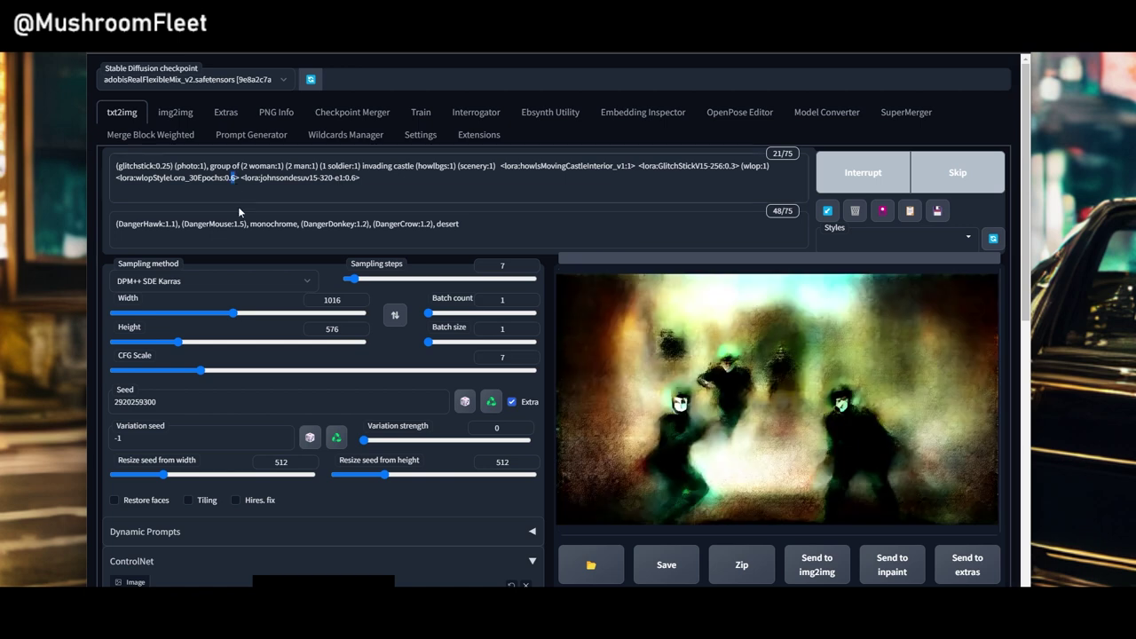
double_click(352, 177)
left_click(353, 177)
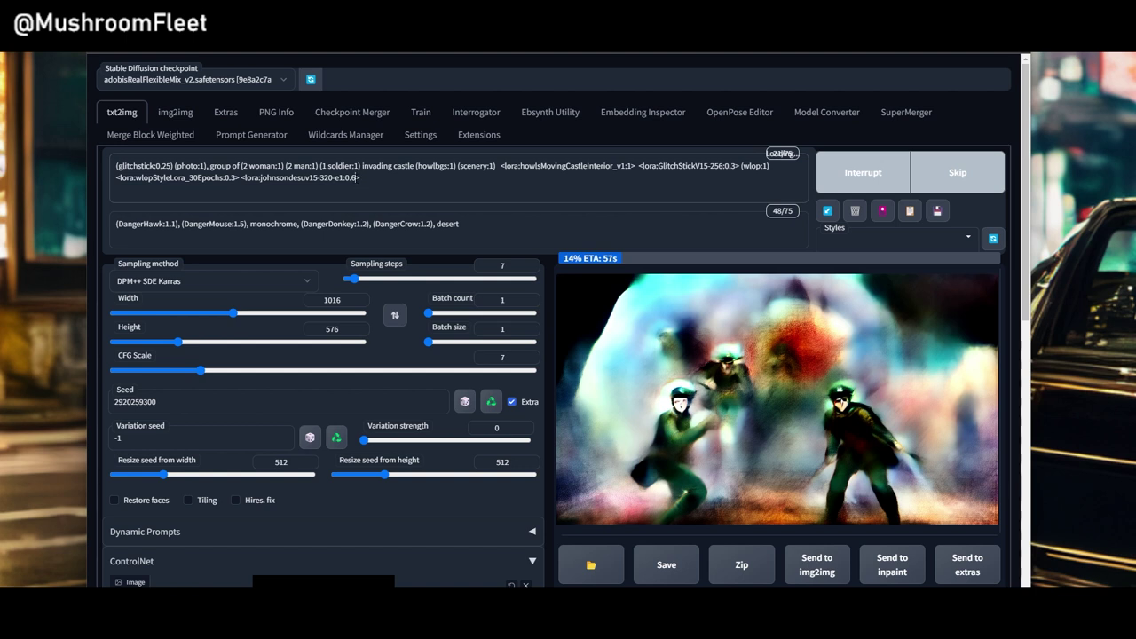
key("BackSpace")
type("3")
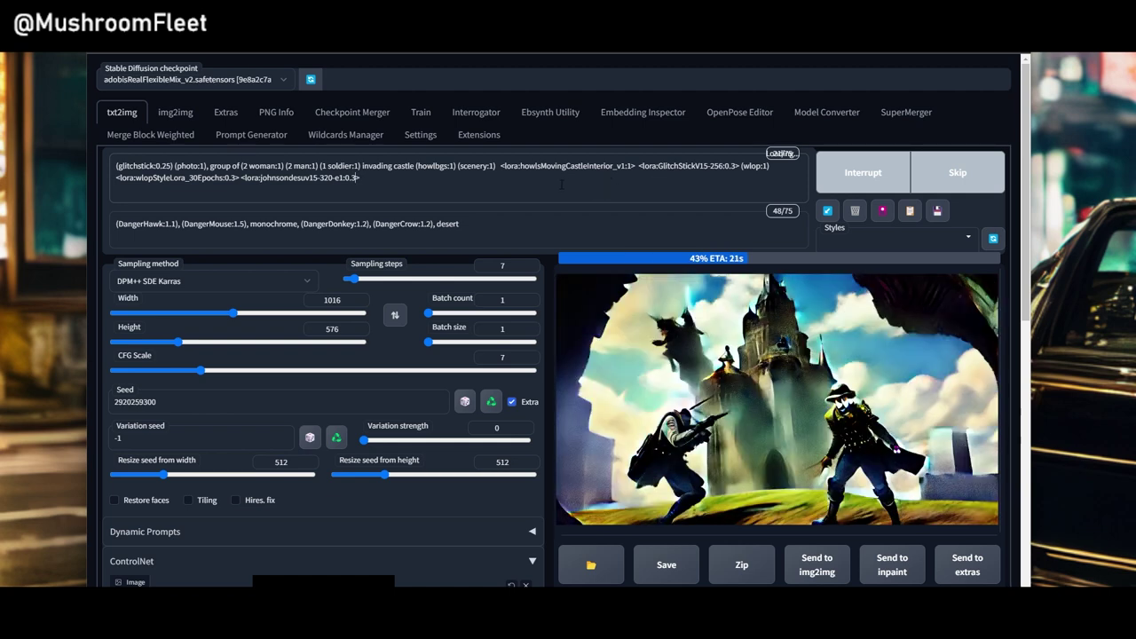
Step: Set the howlsMovingCastleInterior_v1 LoRA weight to 0.6 in the positive prompt
double_click(628, 166)
type("0.")
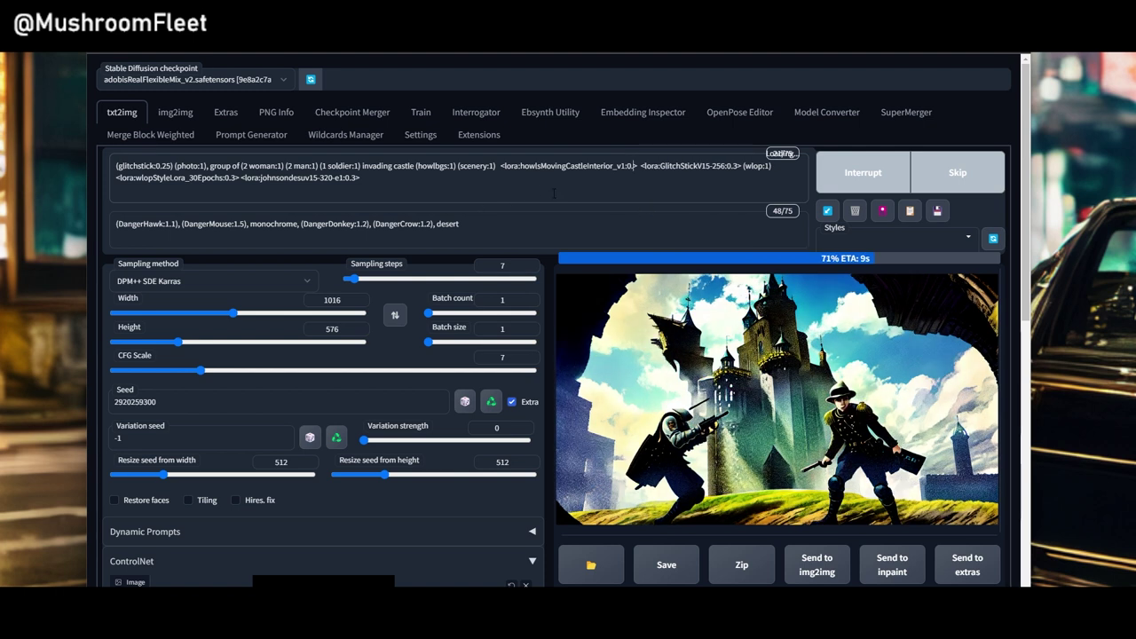
type("6")
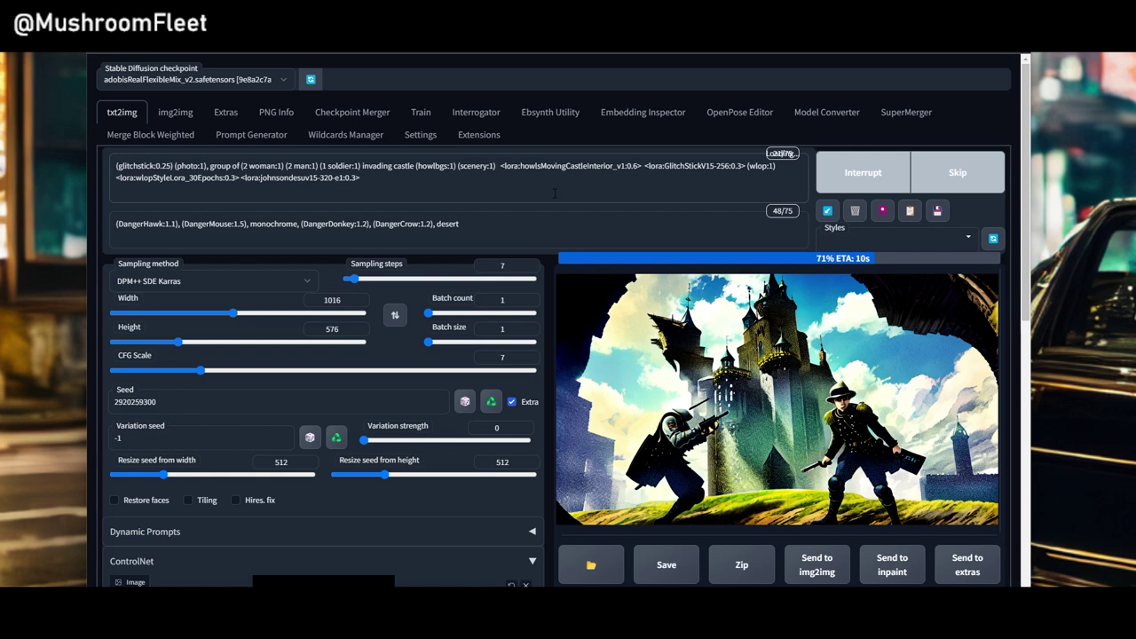
Step: Check the two castle invaders at full size and generate again with the howlsMovingCastleInterior_v1 LoRA at 0.6
left_click(759, 407)
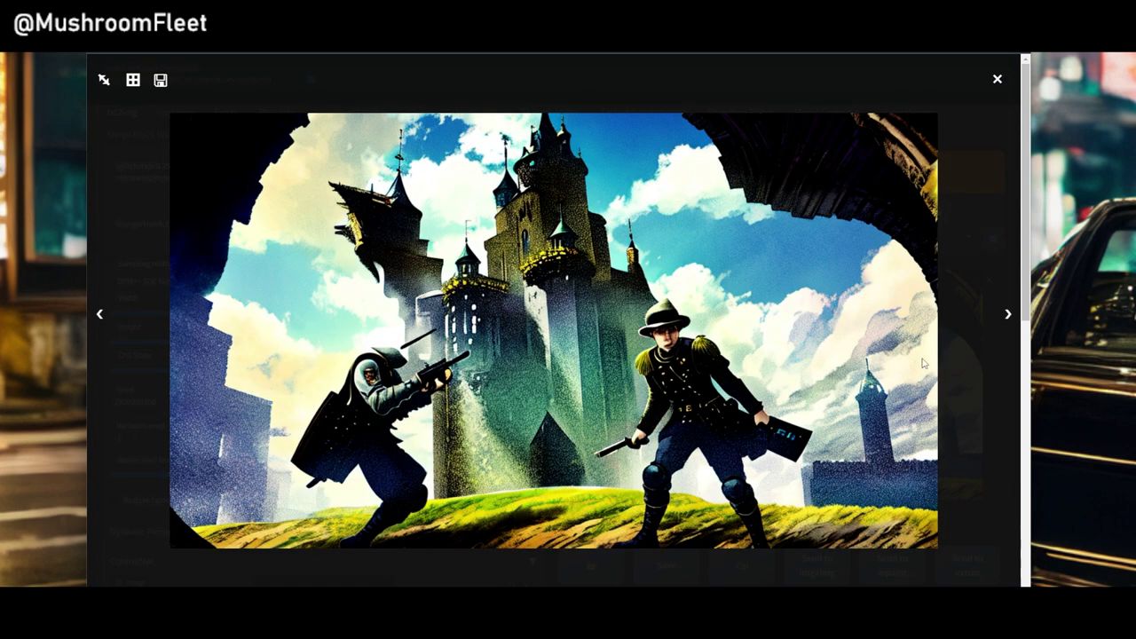
left_click(991, 397)
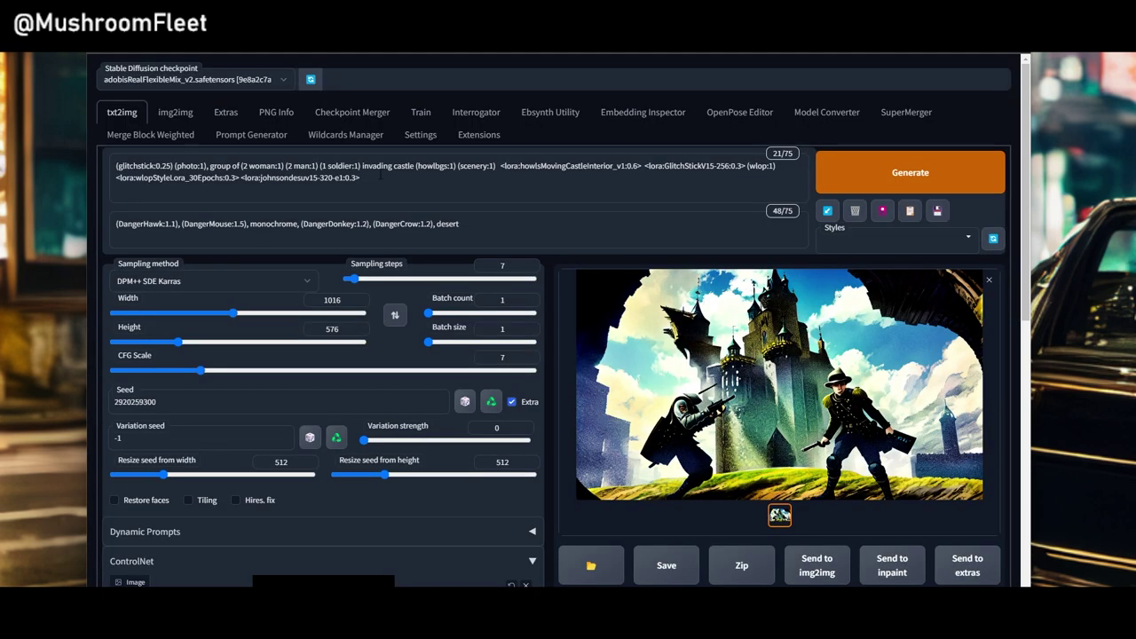
left_click(887, 180)
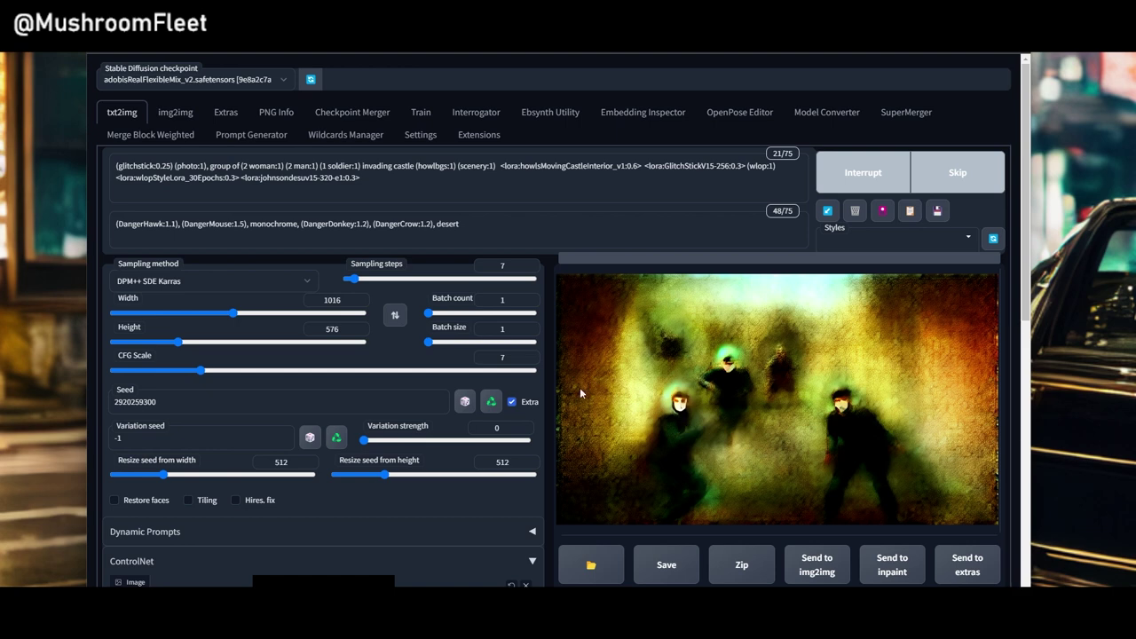
Step: Set the seed to random (-1) and load a different five-figure pose image into ControlNet
left_click(465, 402)
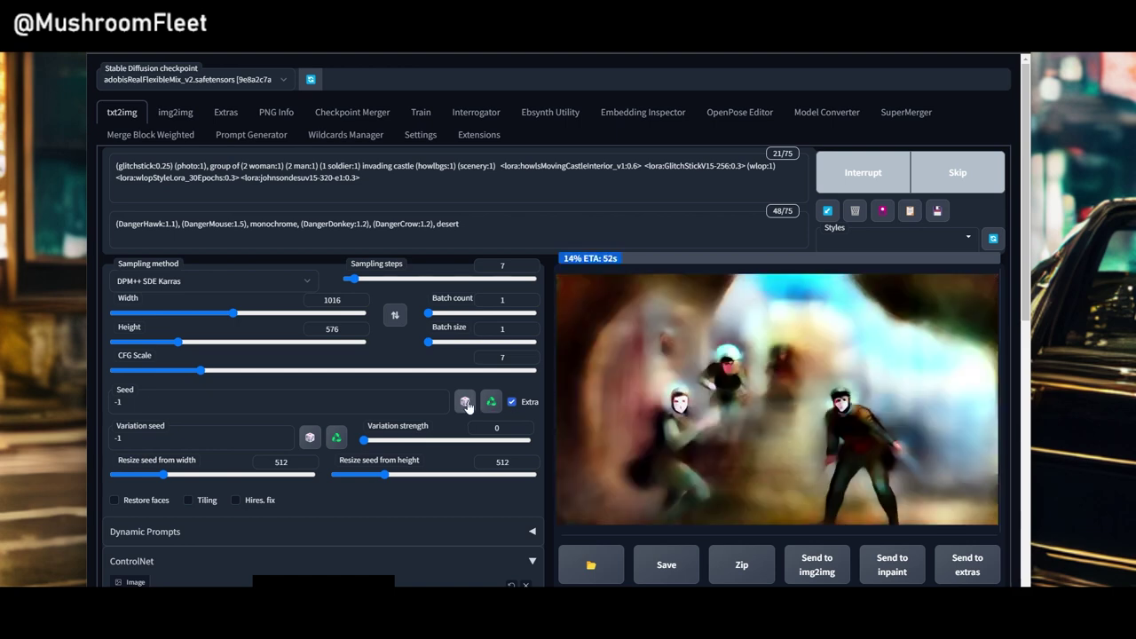
scroll(423, 369, "down", 3)
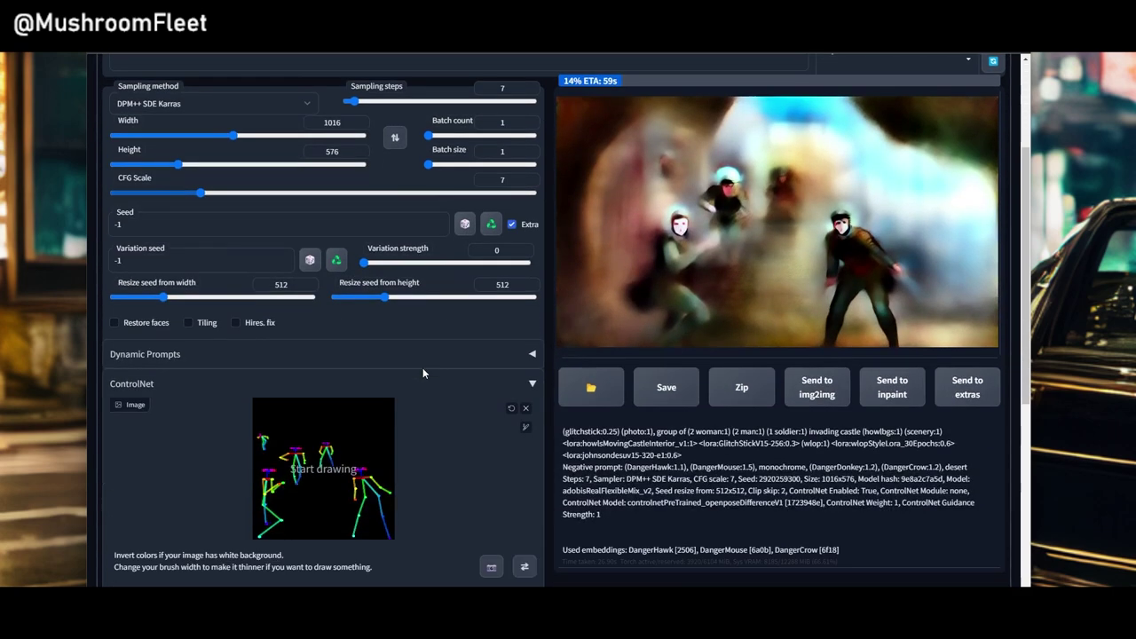
scroll(423, 375, "down", 3)
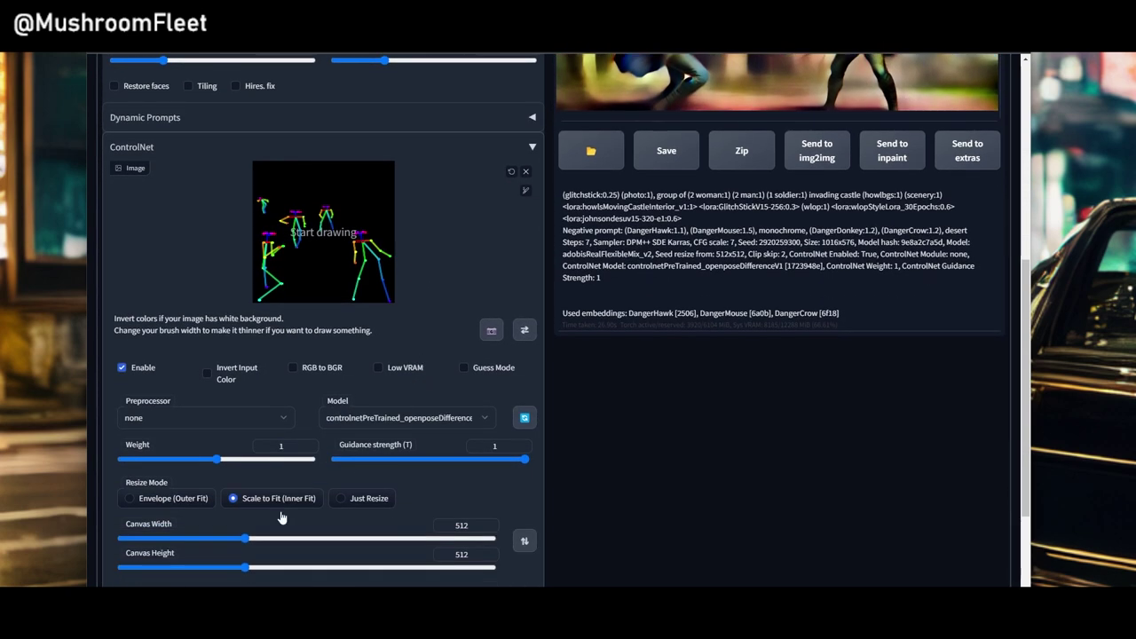
scroll(292, 515, "up", 3)
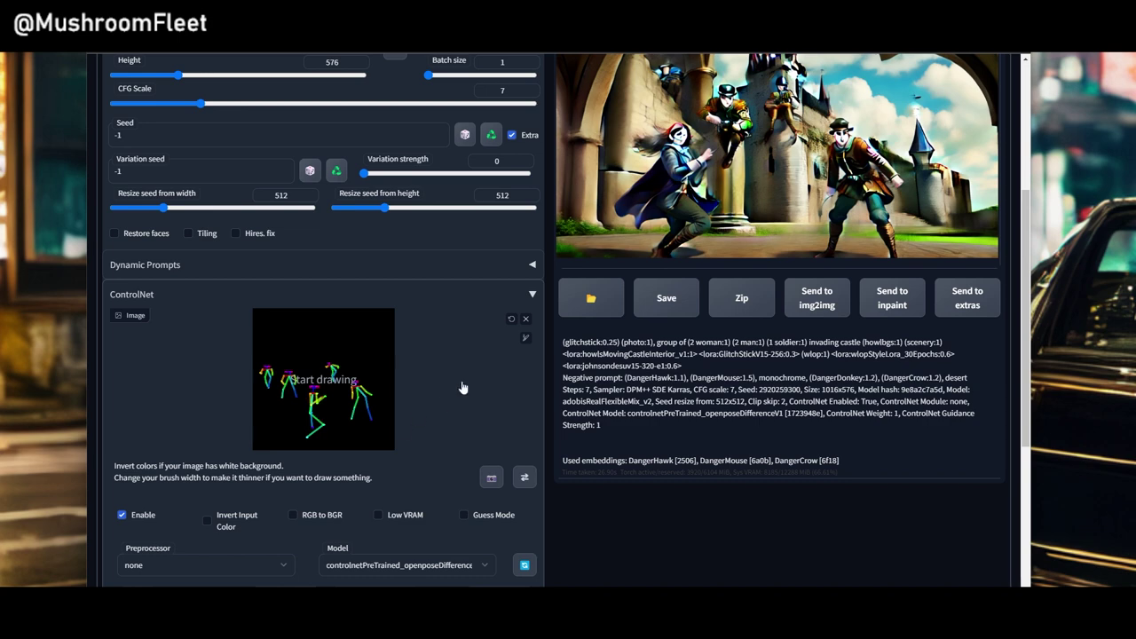
scroll(463, 388, "up", 1)
scroll(463, 383, "up", 2)
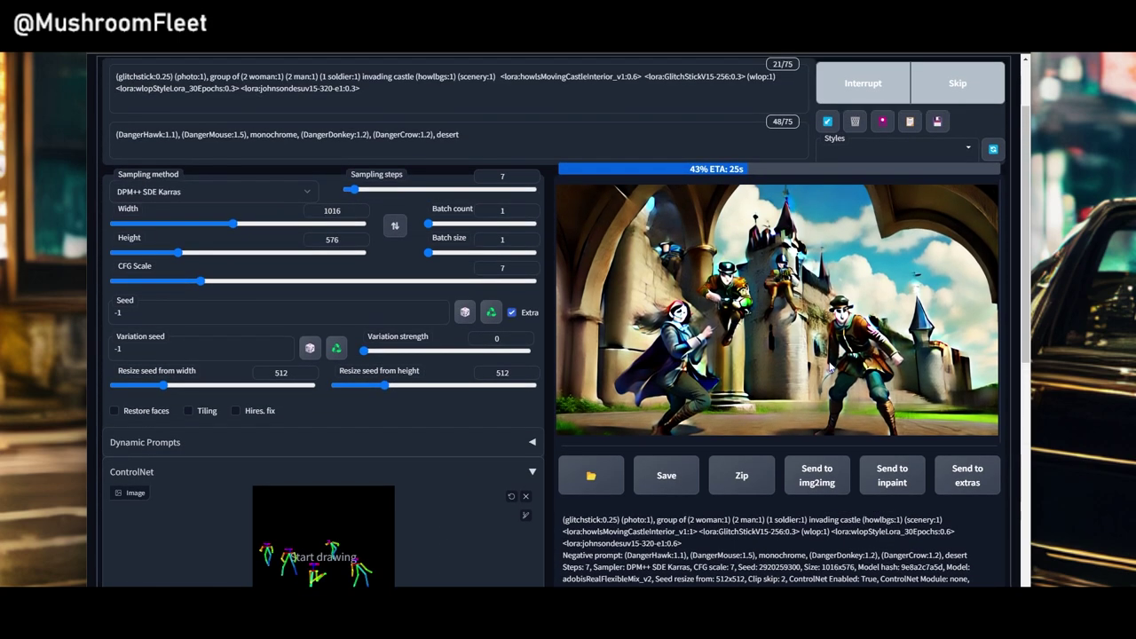
Step: Replace "soldier" with "bear" in the positive prompt and generate a new image
scroll(831, 365, "down", 1)
scroll(831, 366, "down", 1)
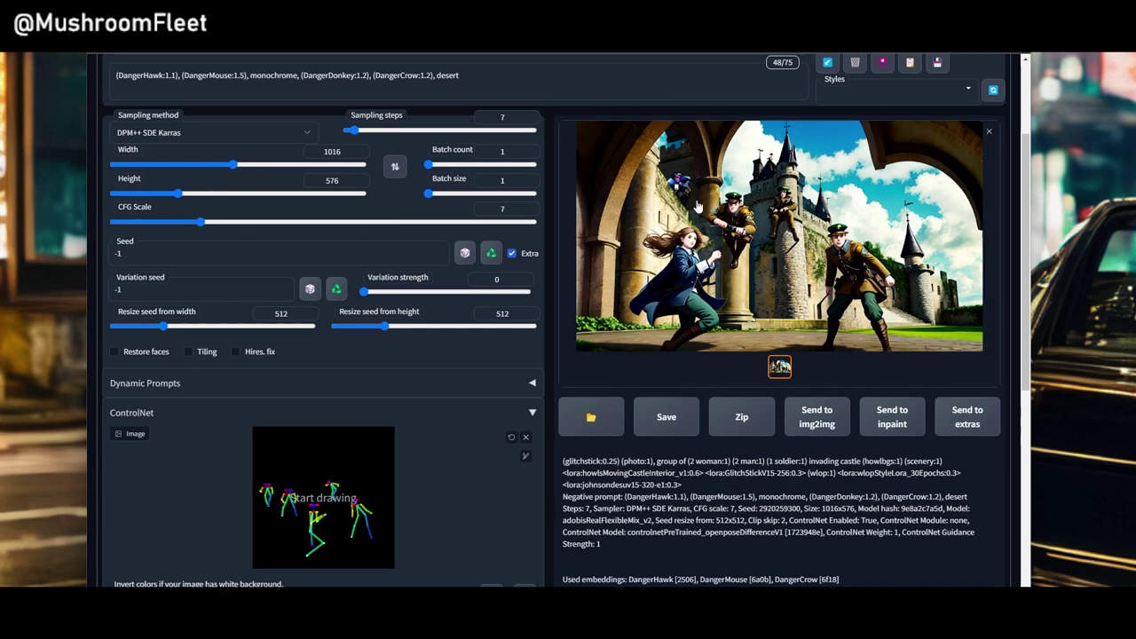
scroll(787, 297, "up", 1)
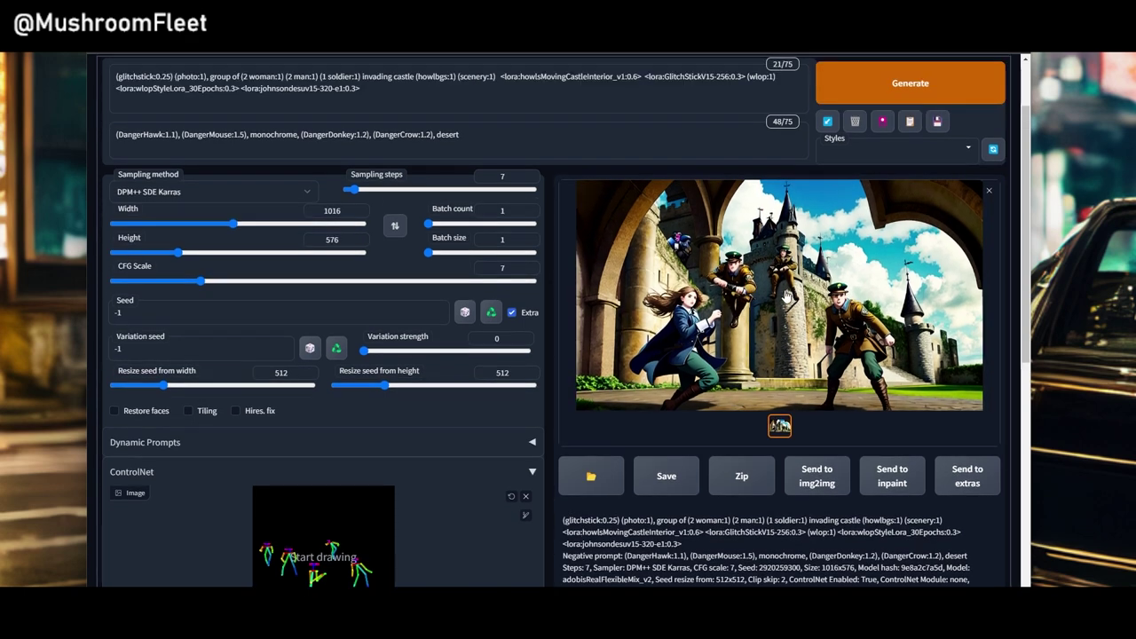
scroll(472, 114, "up", 1)
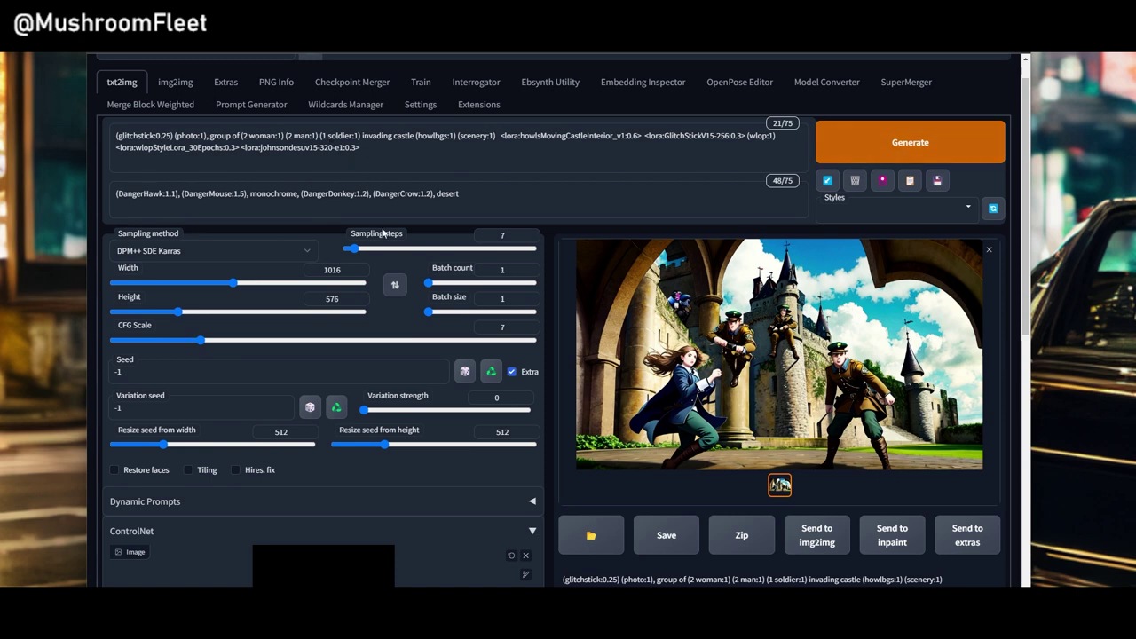
scroll(381, 227, "down", 2)
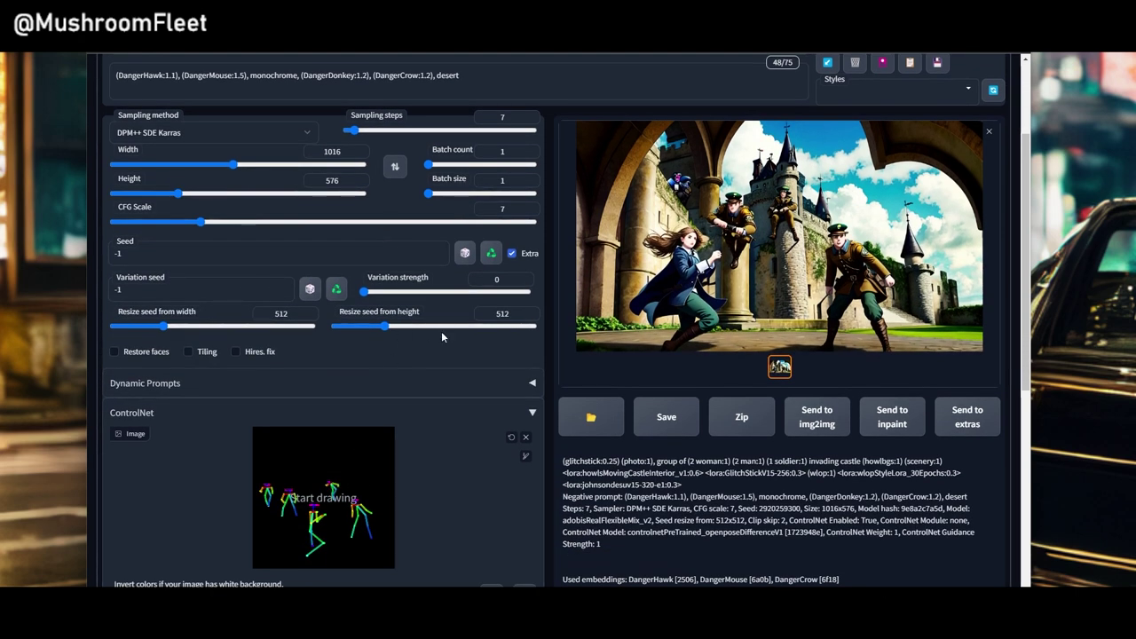
scroll(441, 331, "up", 3)
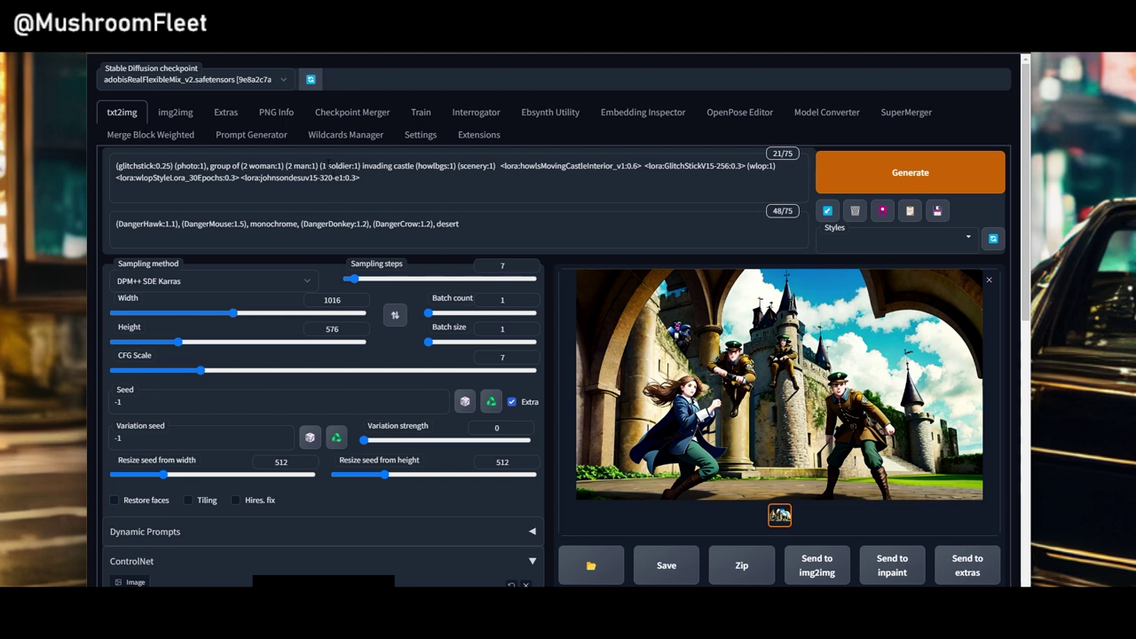
left_click_drag(327, 166, 350, 166)
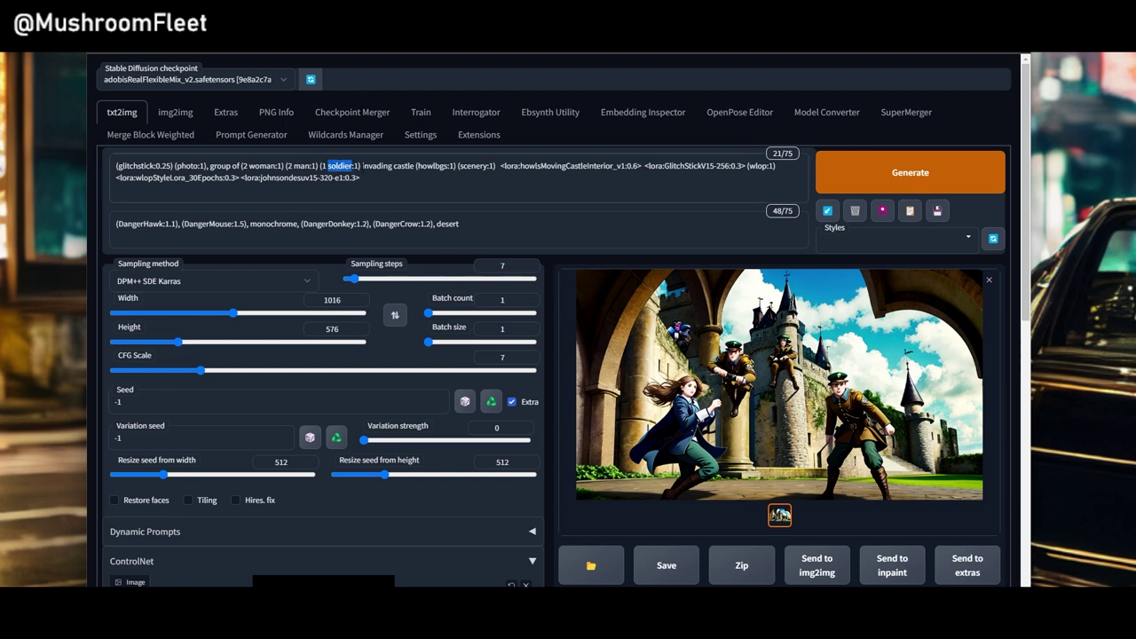
type("bear")
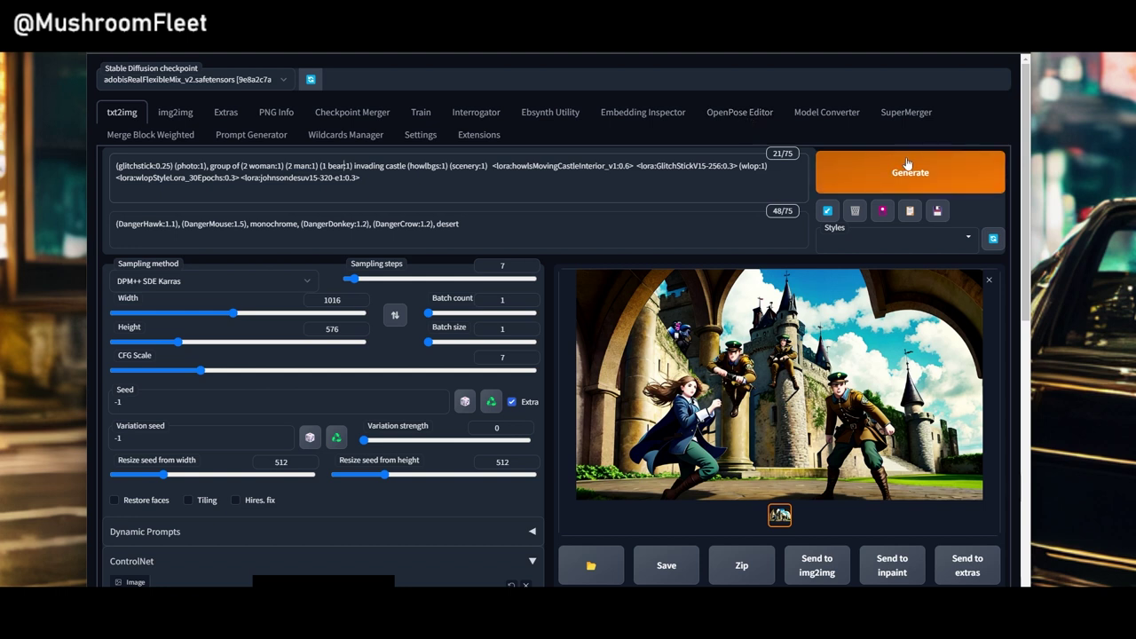
left_click(908, 164)
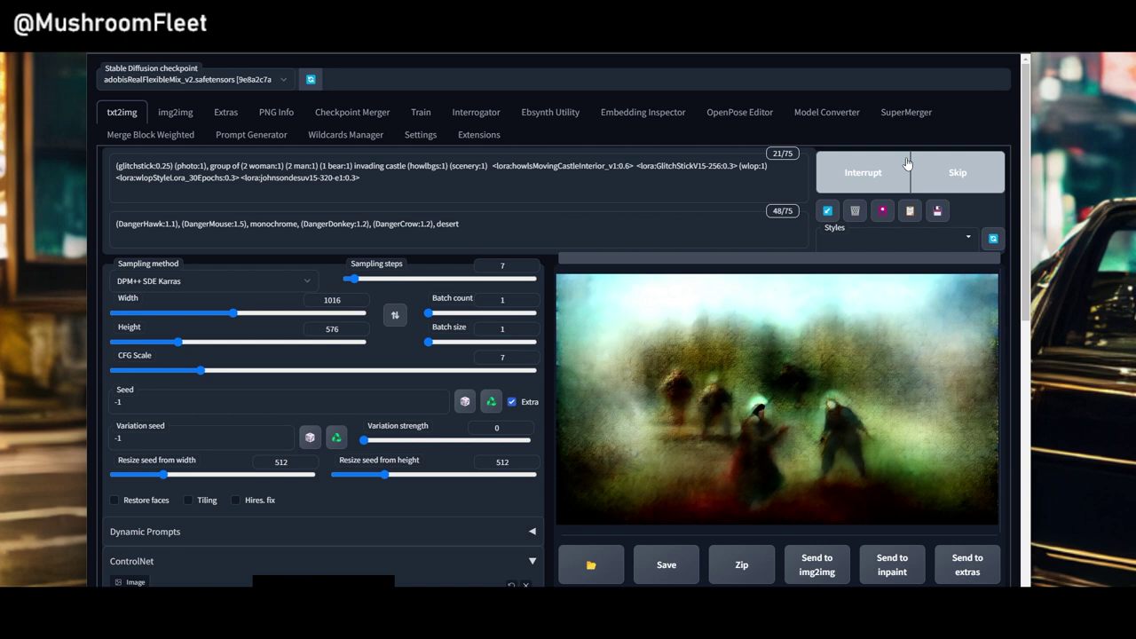
Step: Replace "(1 bear:1)" in the positive prompt with the wildcard "__scenario-fantasy__"
left_click_drag(352, 166, 321, 166)
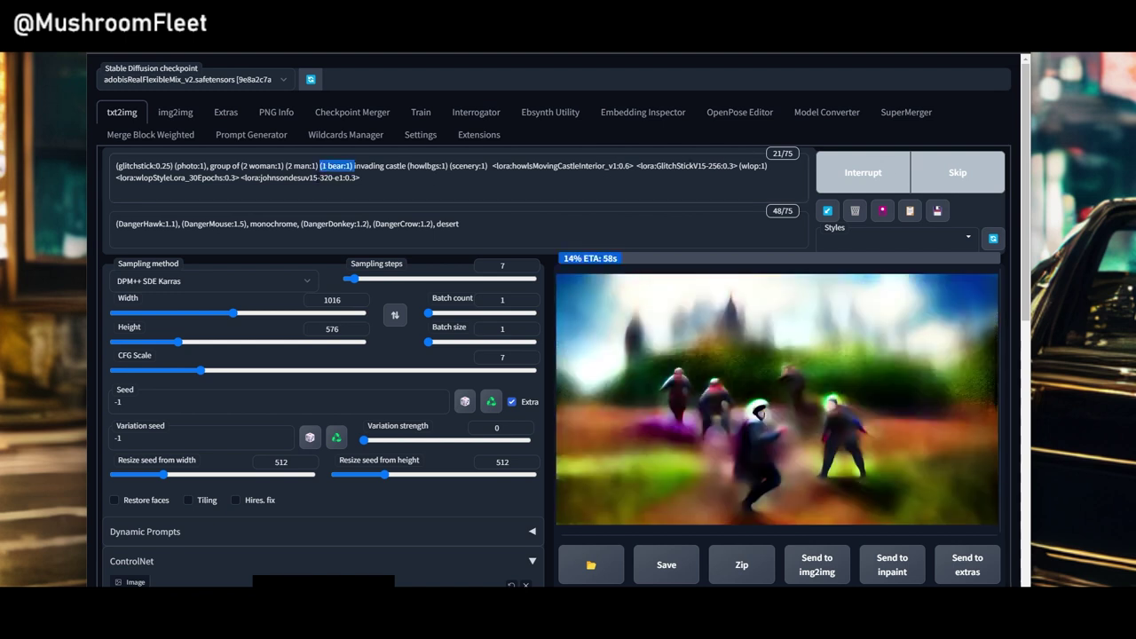
left_click(632, 224)
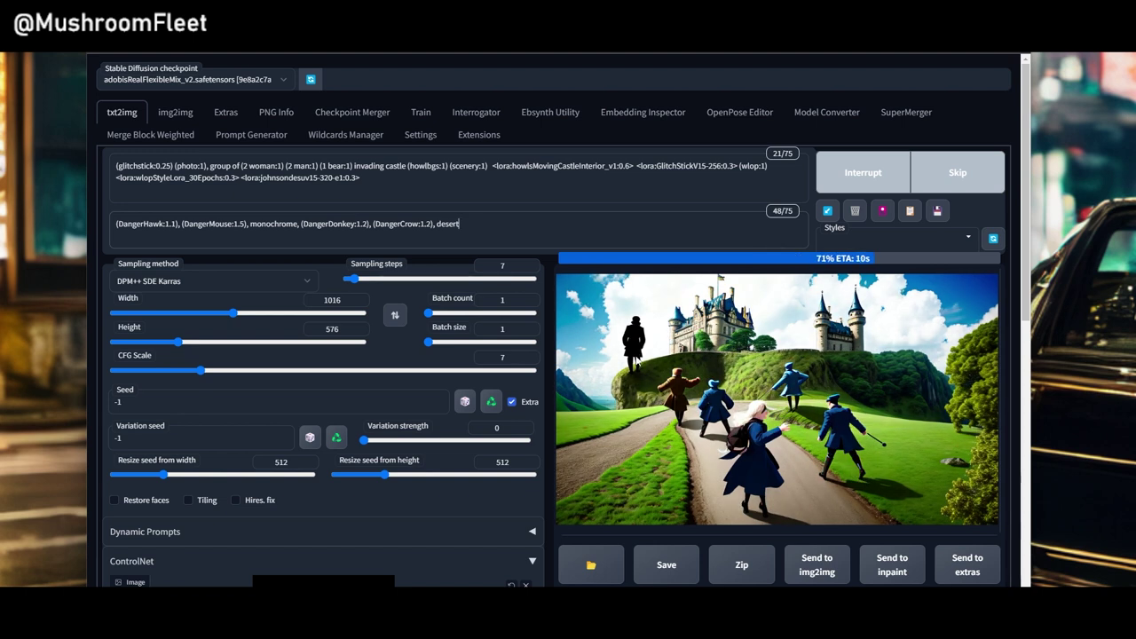
scroll(636, 361, "down", 2)
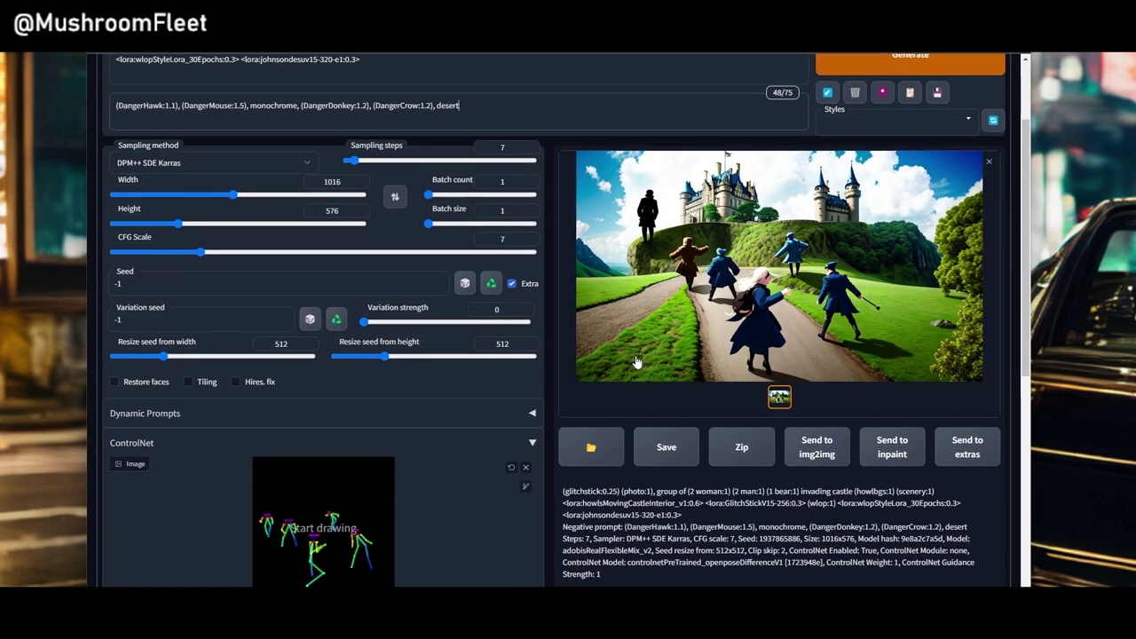
scroll(636, 361, "up", 2)
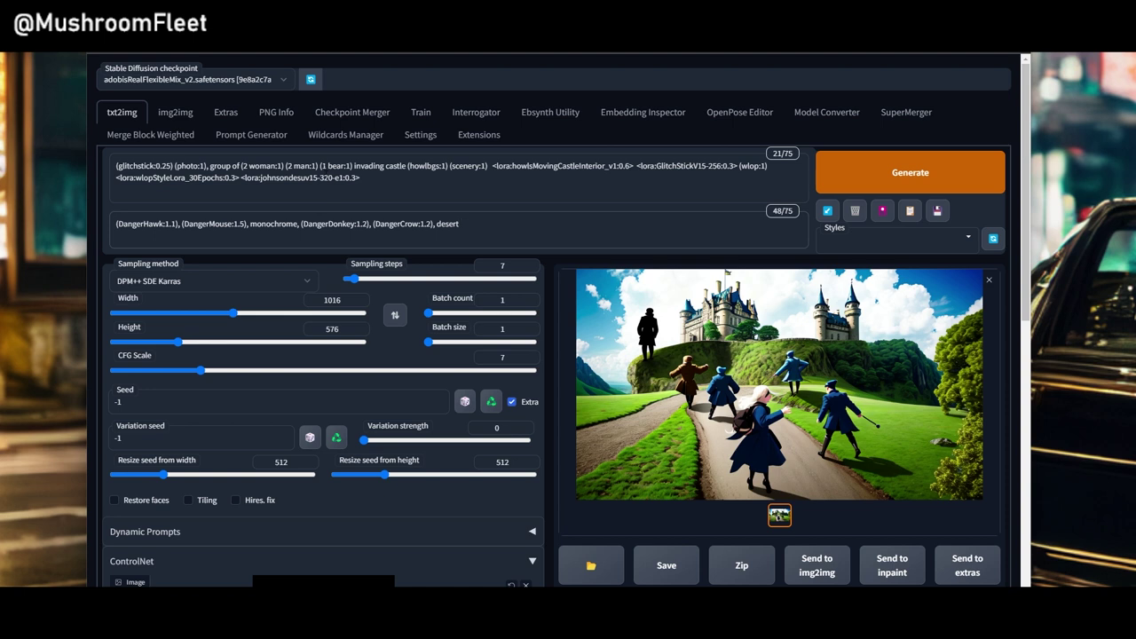
left_click_drag(320, 166, 353, 166)
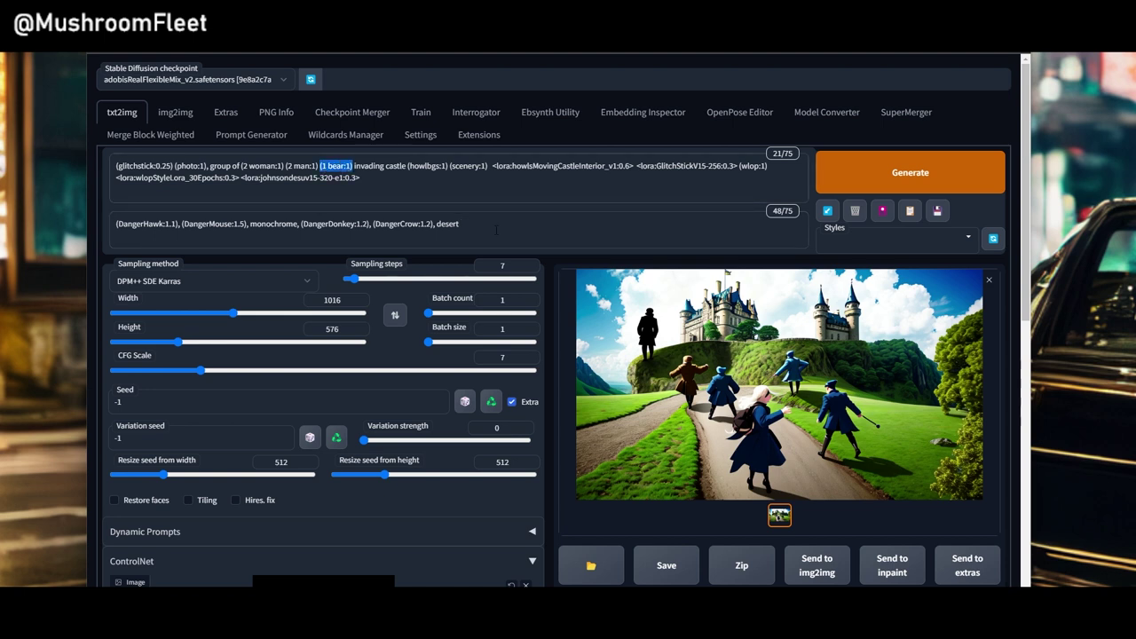
type("__")
type("scen")
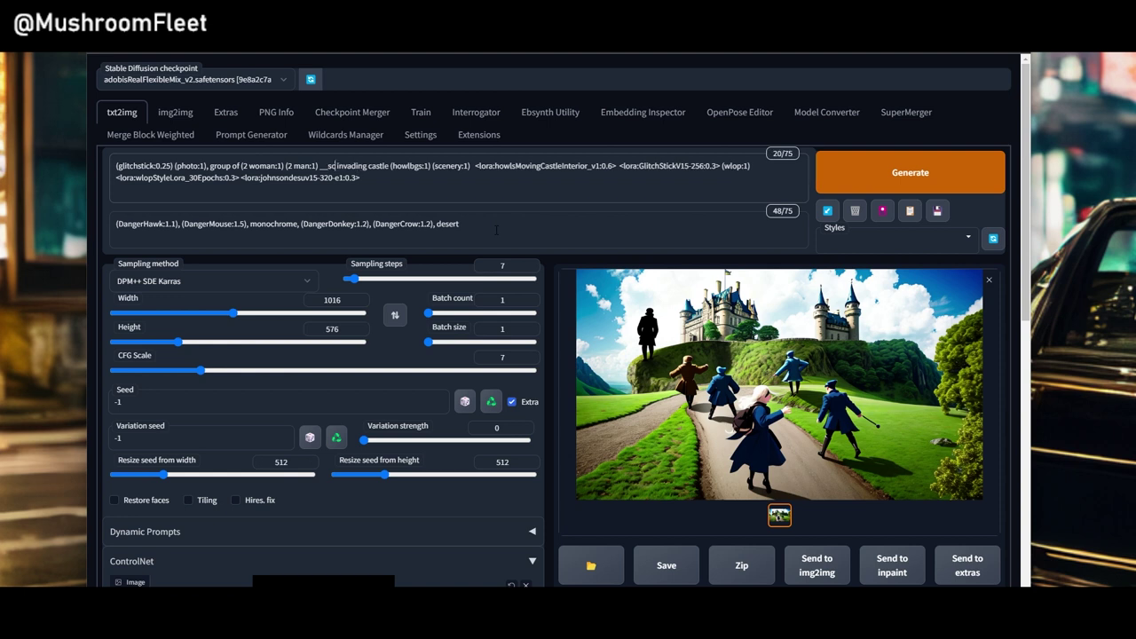
type("ario")
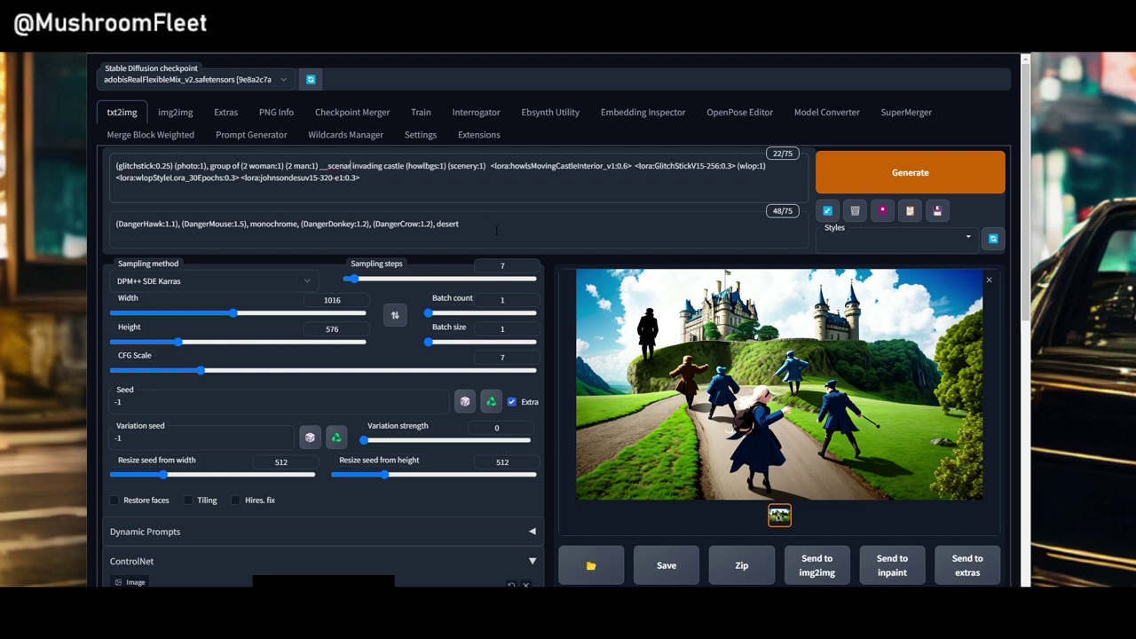
type("-fantasy")
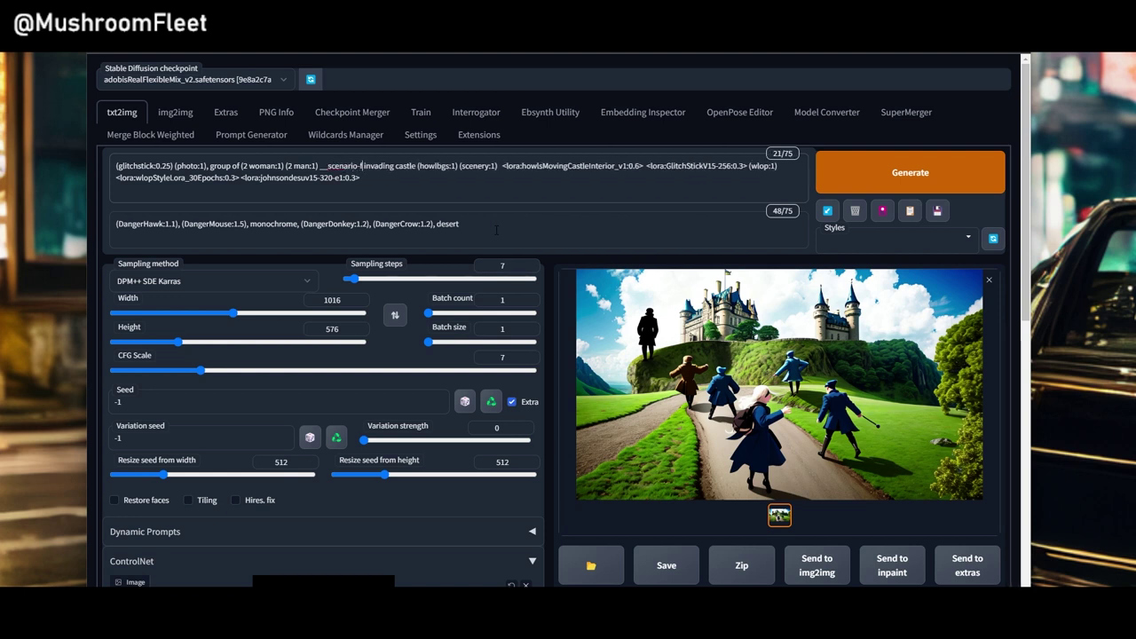
type("__")
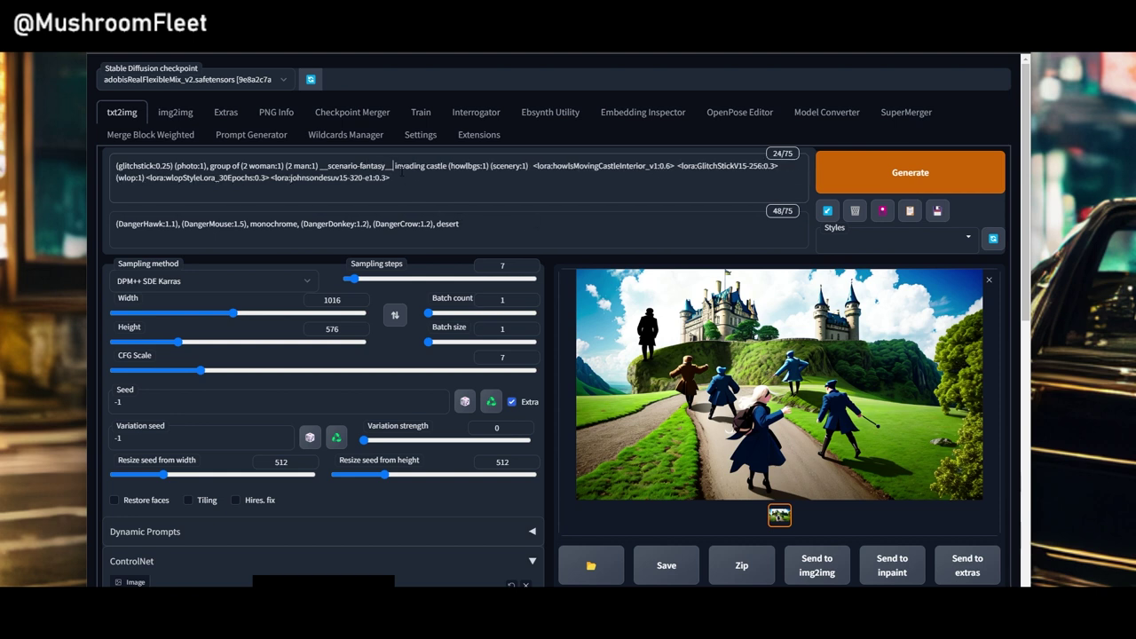
Step: Remove "invading" before "castle" in the positive prompt and generate with the fantasy scenario wildcard
left_click_drag(394, 166, 425, 166)
key("BackSpace")
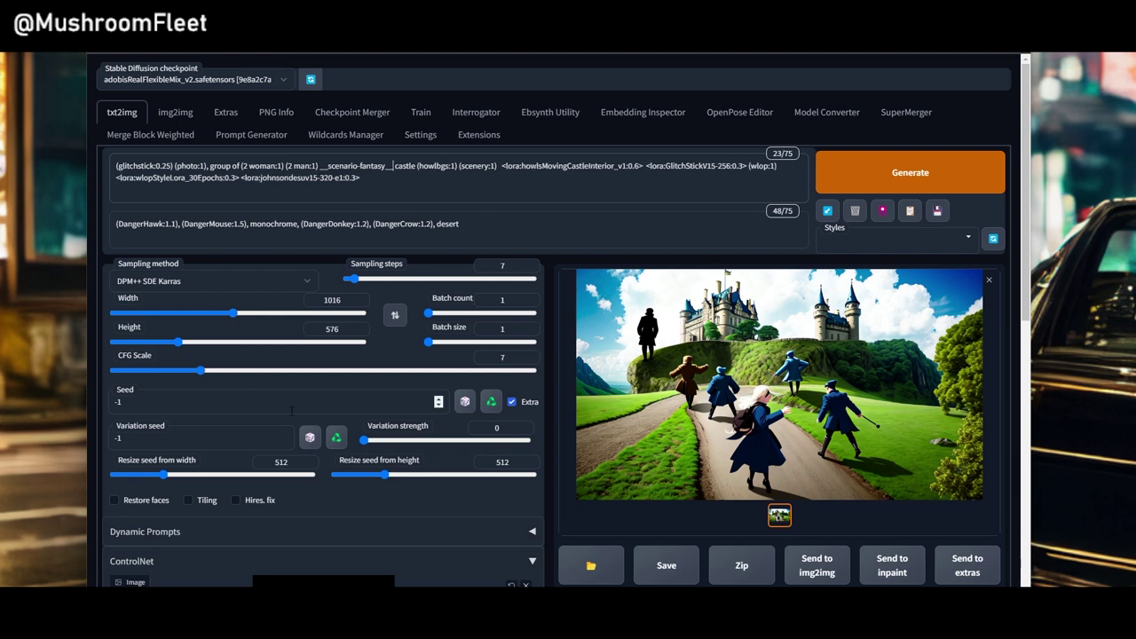
left_click(910, 174)
scroll(910, 267, "down", 2)
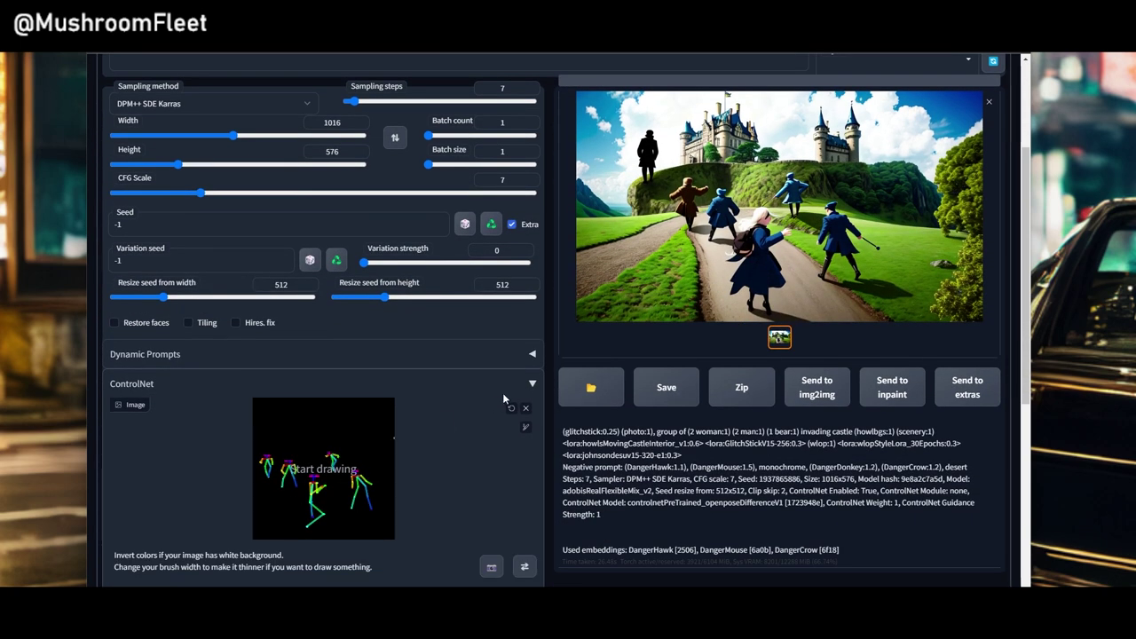
Step: Enable Hires. fix, reuse the seed of the last image and generate the upscaled version
scroll(502, 393, "up", 2)
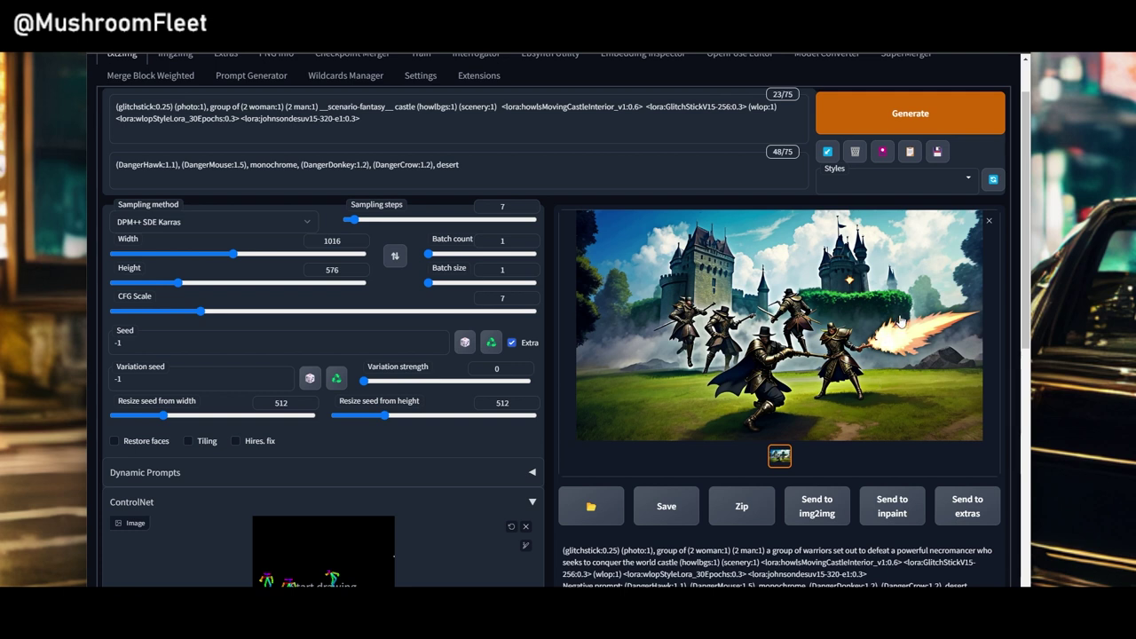
left_click(235, 440)
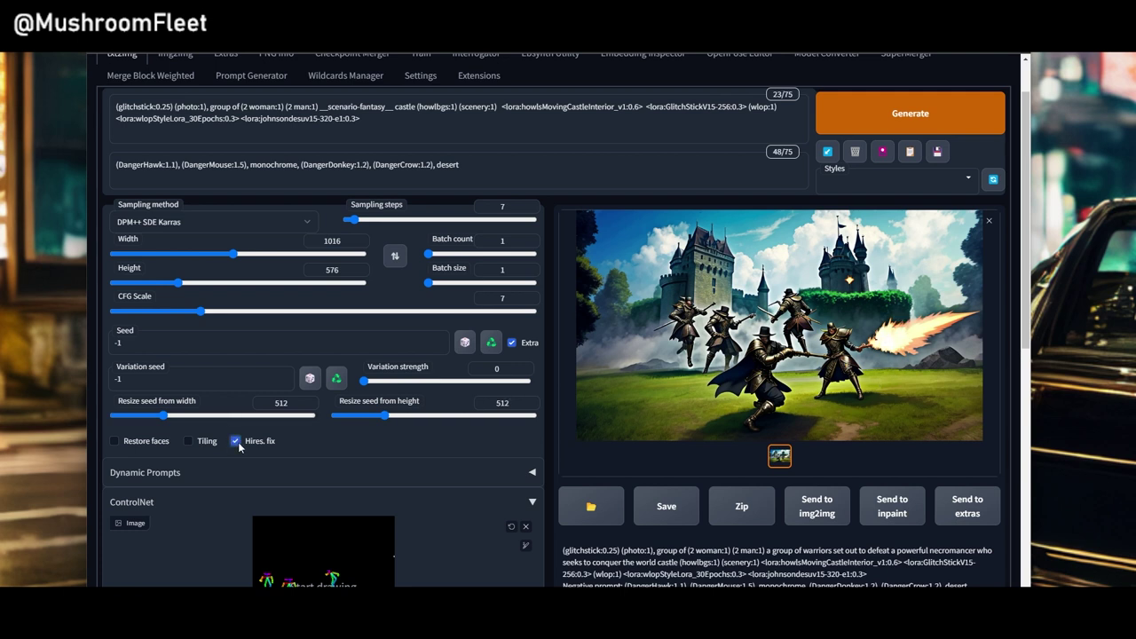
left_click(493, 341)
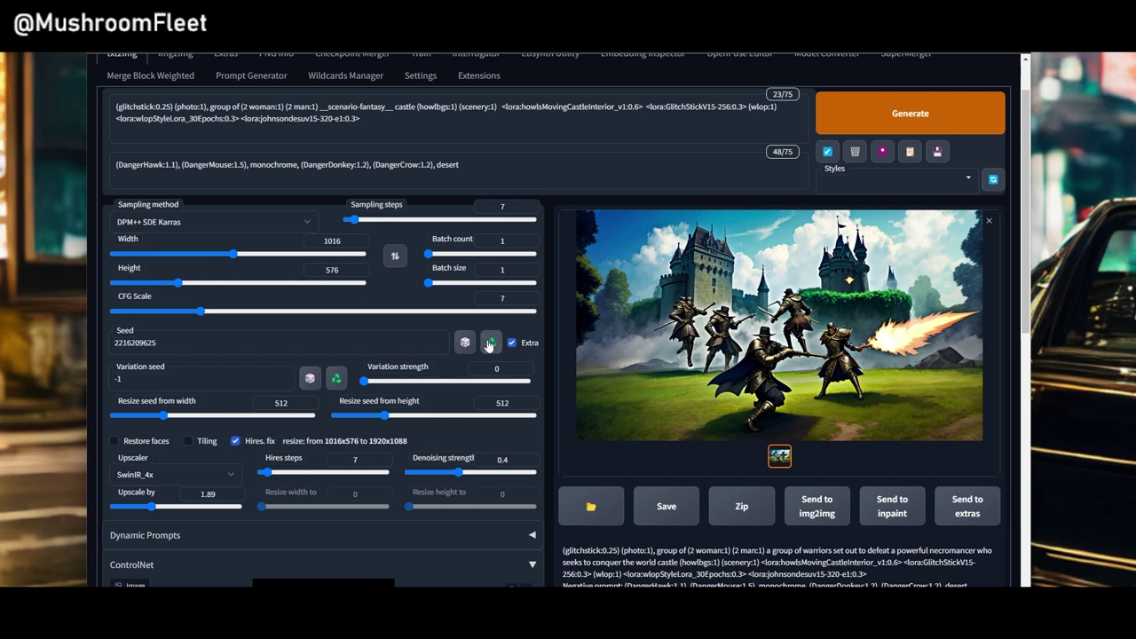
left_click(870, 117)
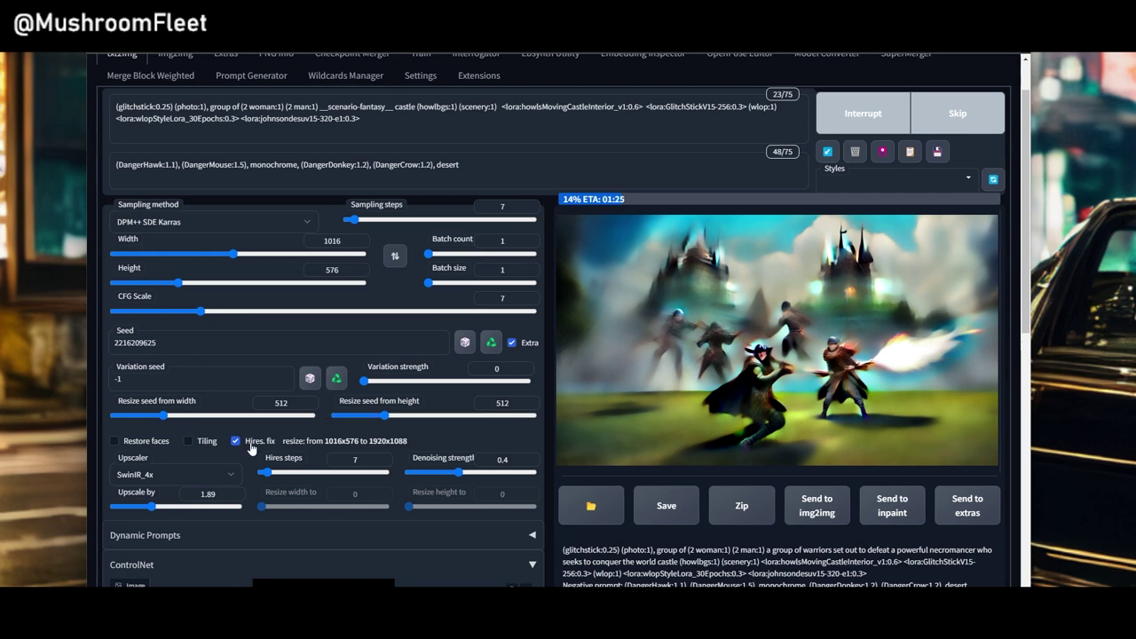
Step: Open the OpenPose Editor and reset its pose canvas
scroll(571, 152, "up", 1)
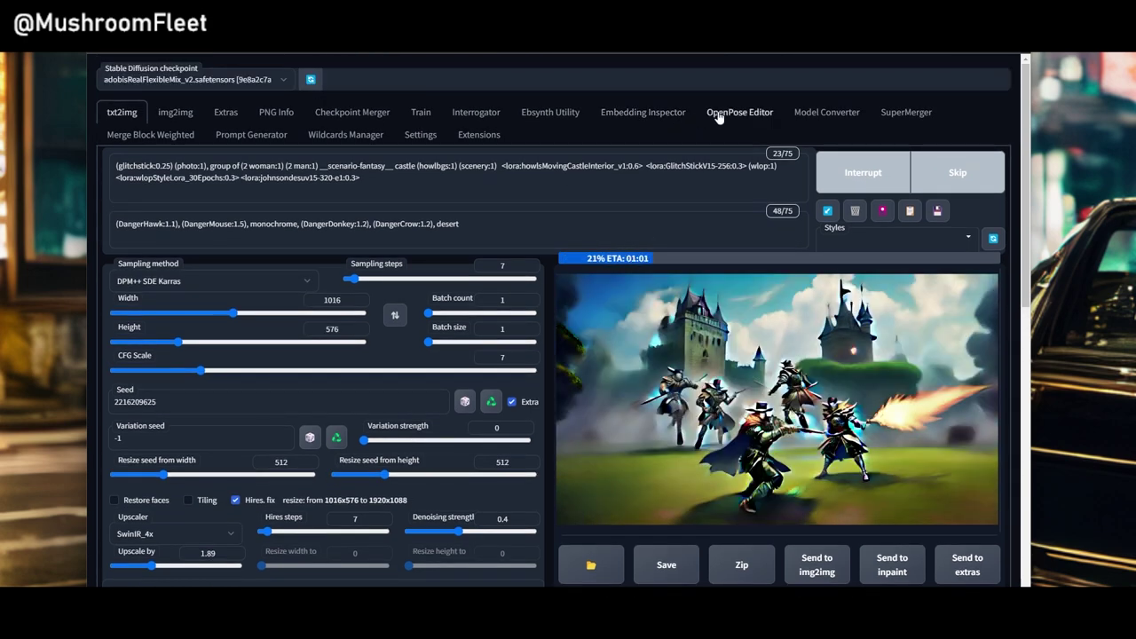
left_click(719, 117)
left_click(155, 275)
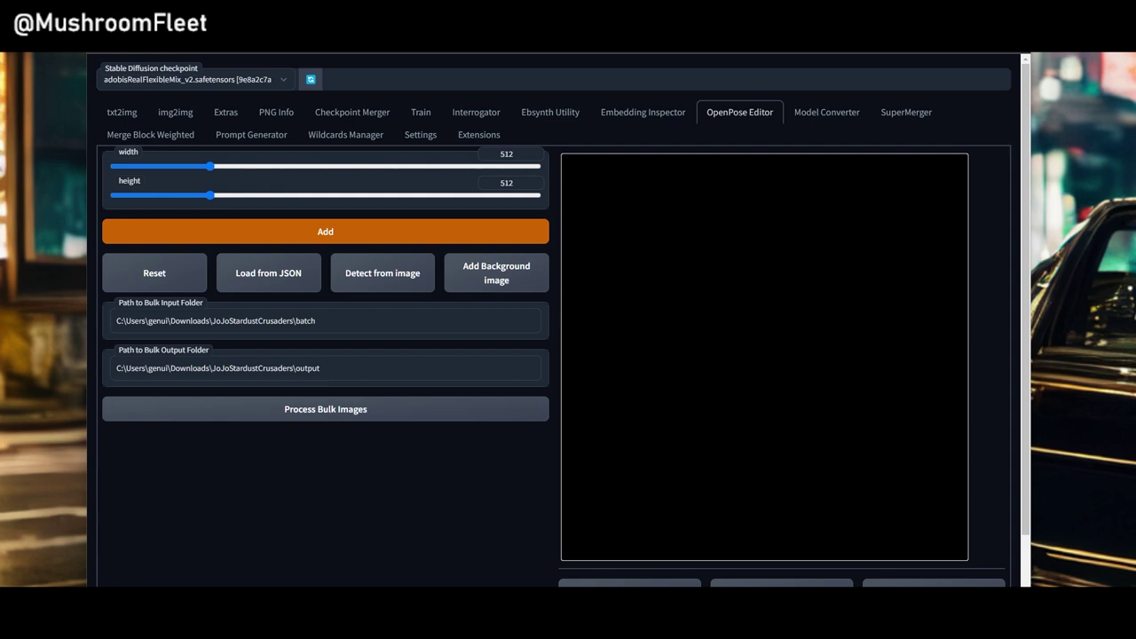
Step: Load the five-figure pose file "MysteryV2 (4).pose.json" into the pose canvas
left_click(268, 276)
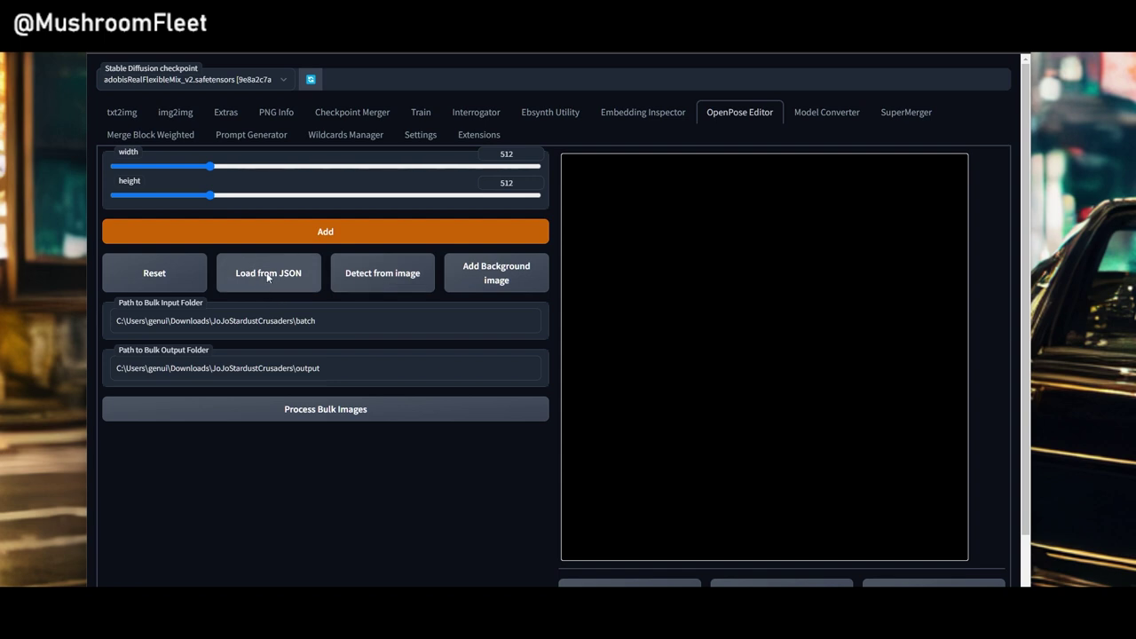
scroll(288, 286, "down", 15)
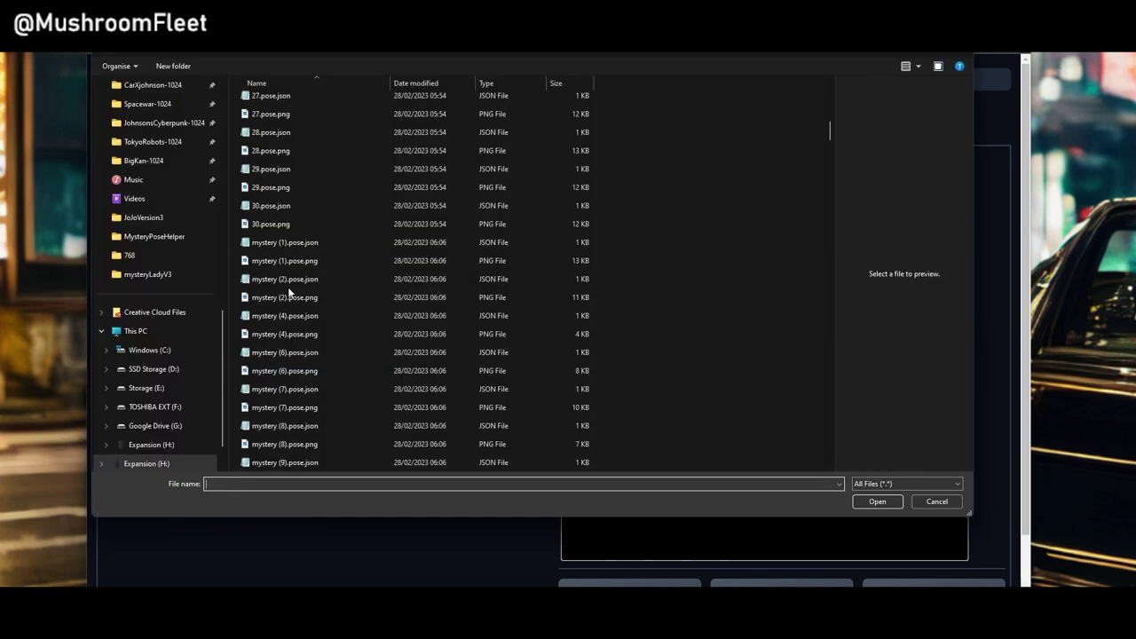
scroll(288, 287, "down", 20)
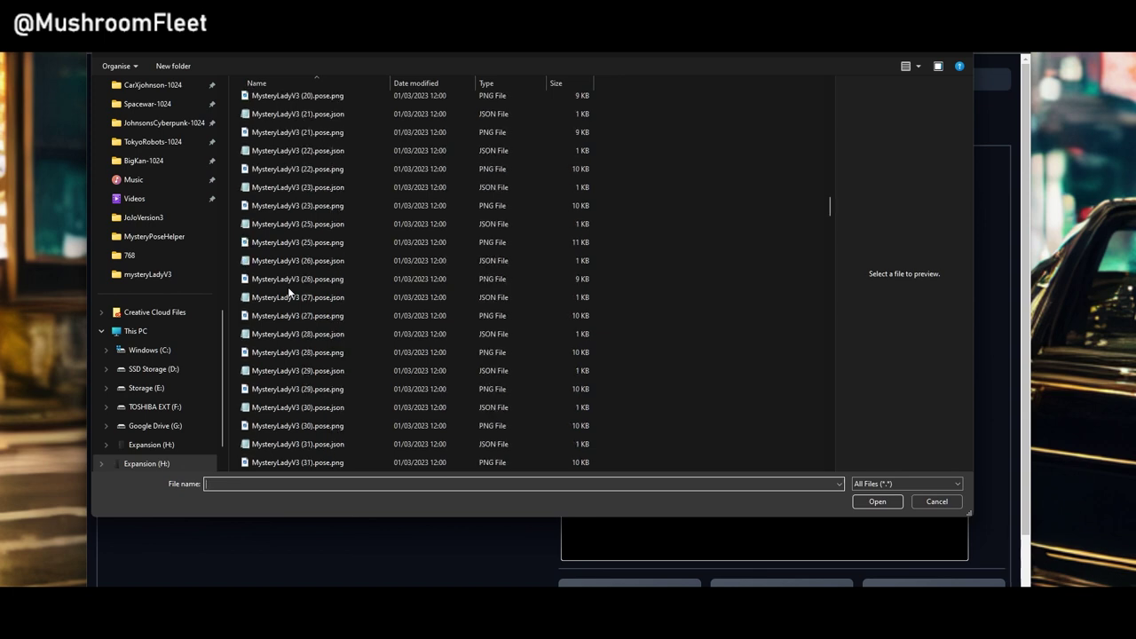
scroll(288, 287, "down", 20)
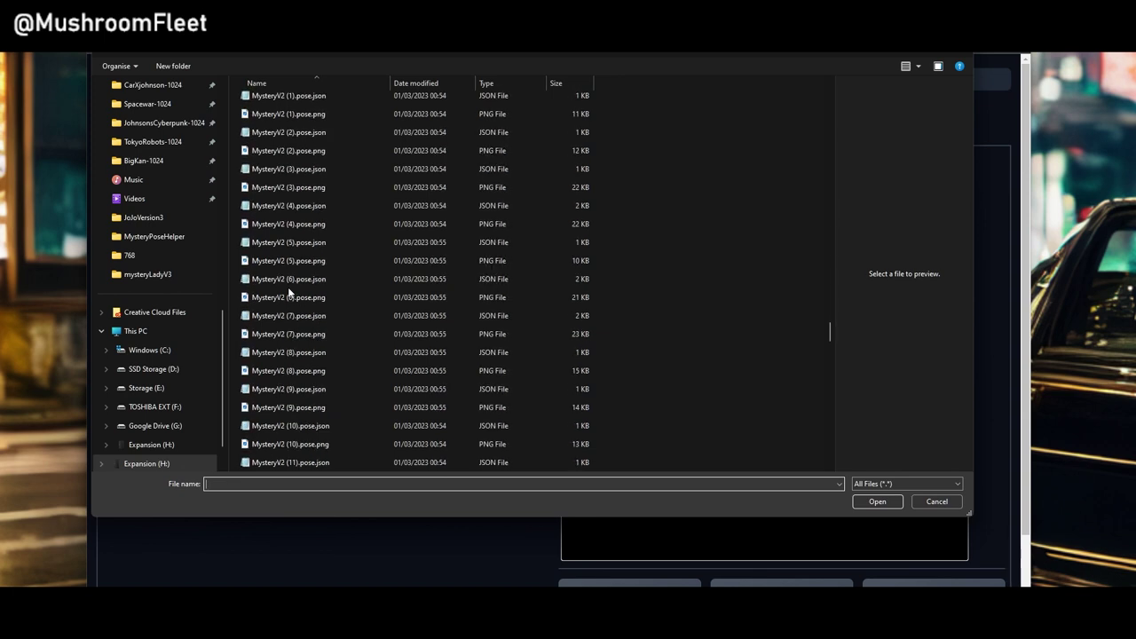
scroll(288, 286, "up", 7)
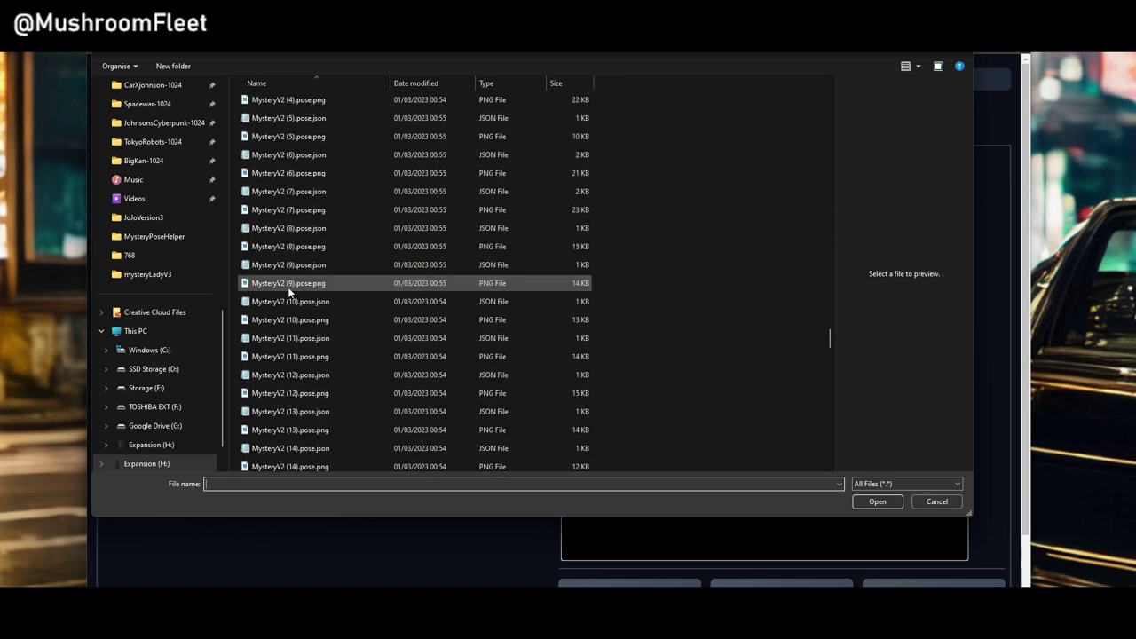
left_click(281, 191)
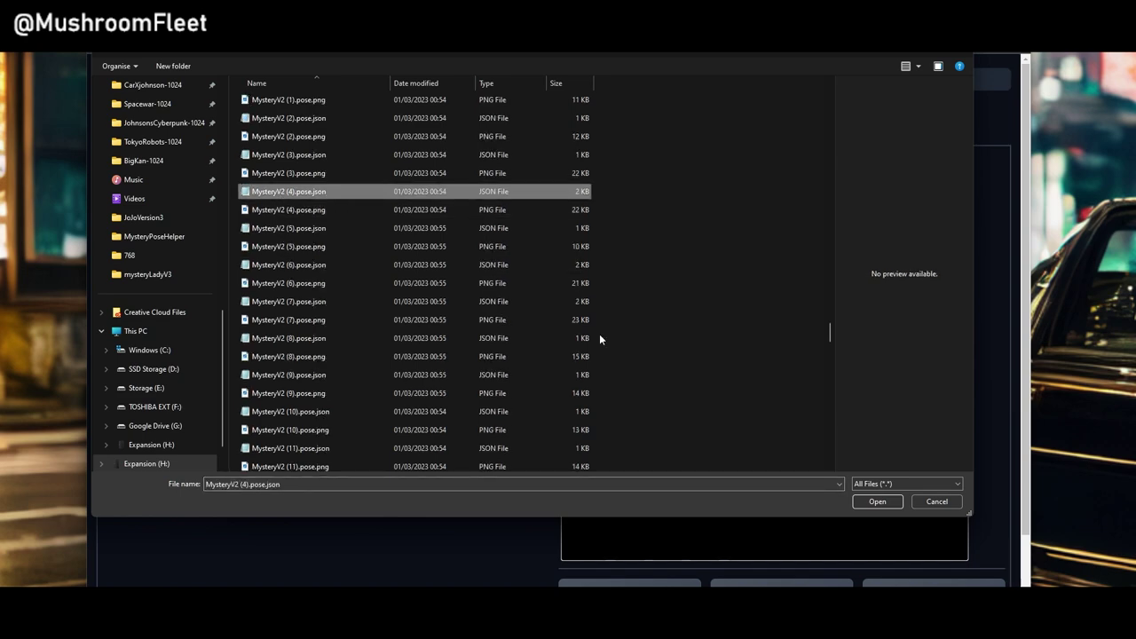
left_click(875, 501)
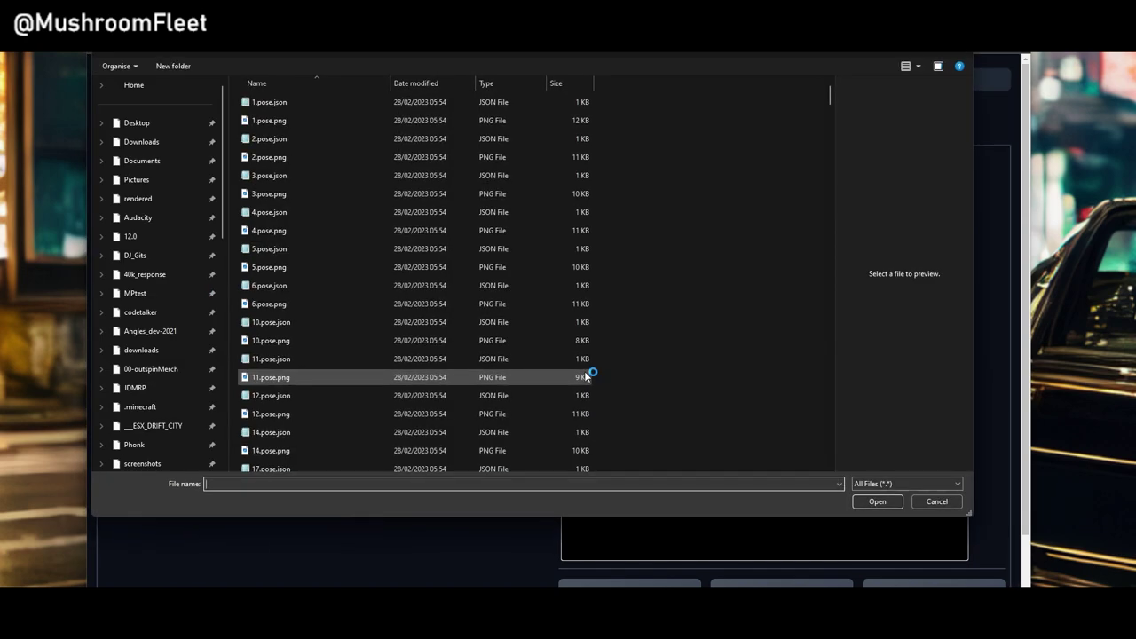
scroll(353, 265, "down", 10)
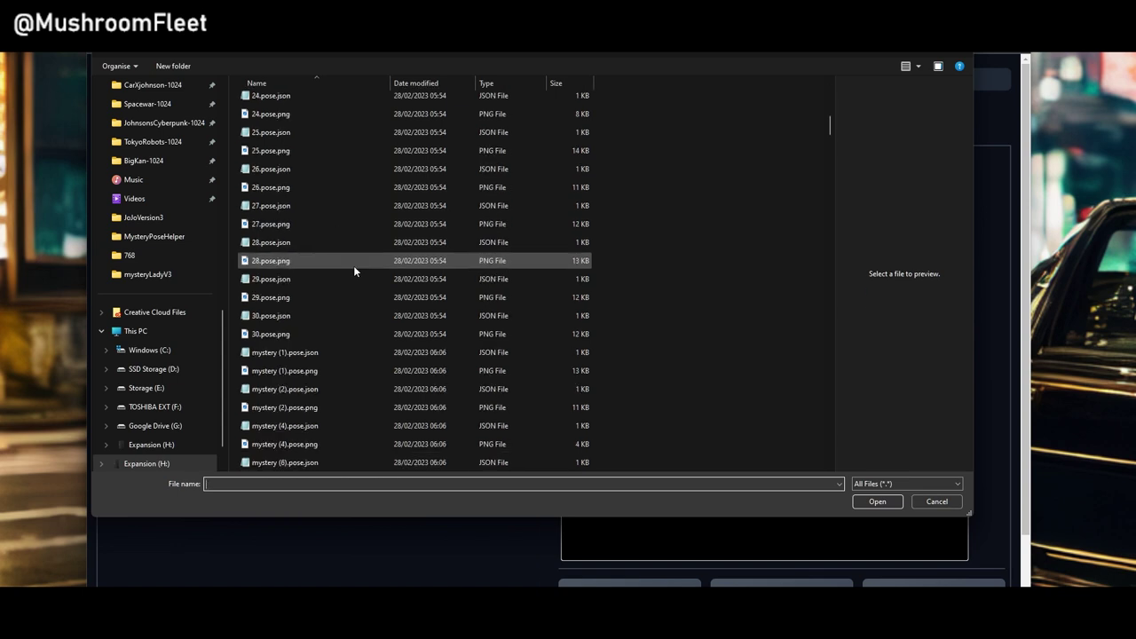
scroll(331, 259, "down", 10)
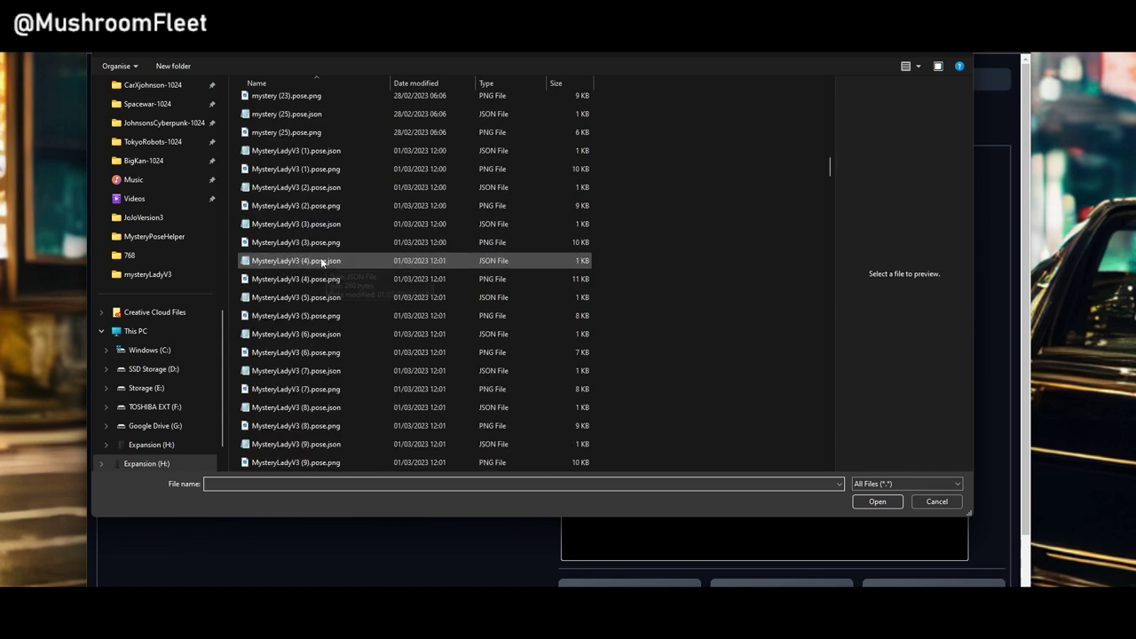
scroll(309, 256, "down", 20)
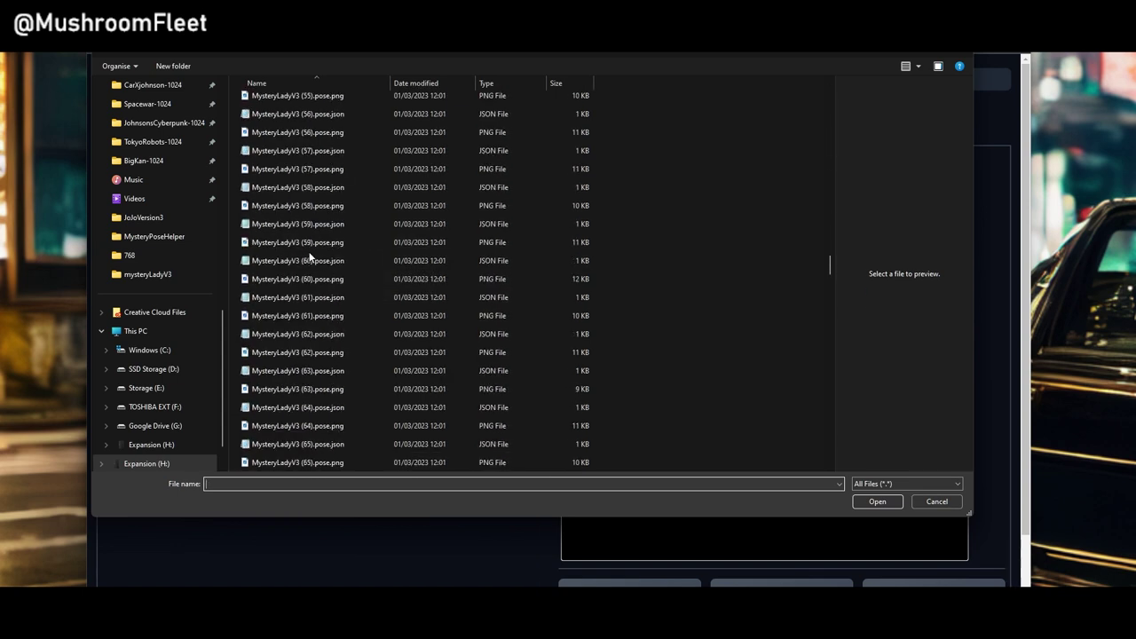
scroll(300, 262, "down", 1)
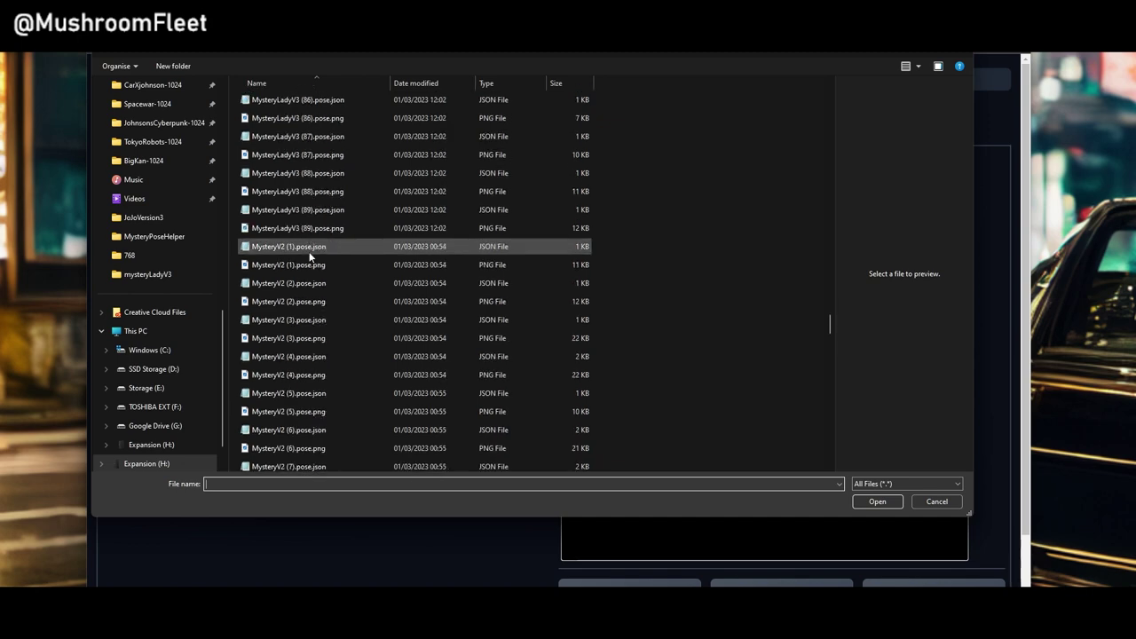
left_click(282, 357)
left_click(872, 501)
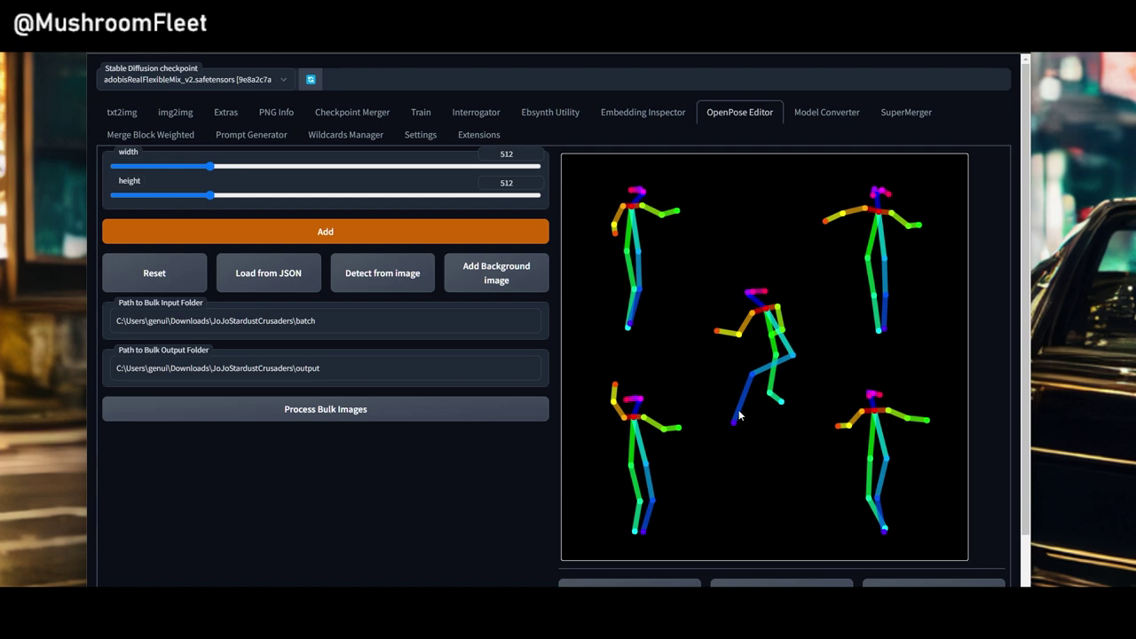
Step: Shrink the whole upper-left pose figure and move it closer to the upper-left corner of the canvas
left_click_drag(594, 191, 699, 364)
left_click_drag(676, 192, 663, 227)
left_click_drag(641, 284, 614, 248)
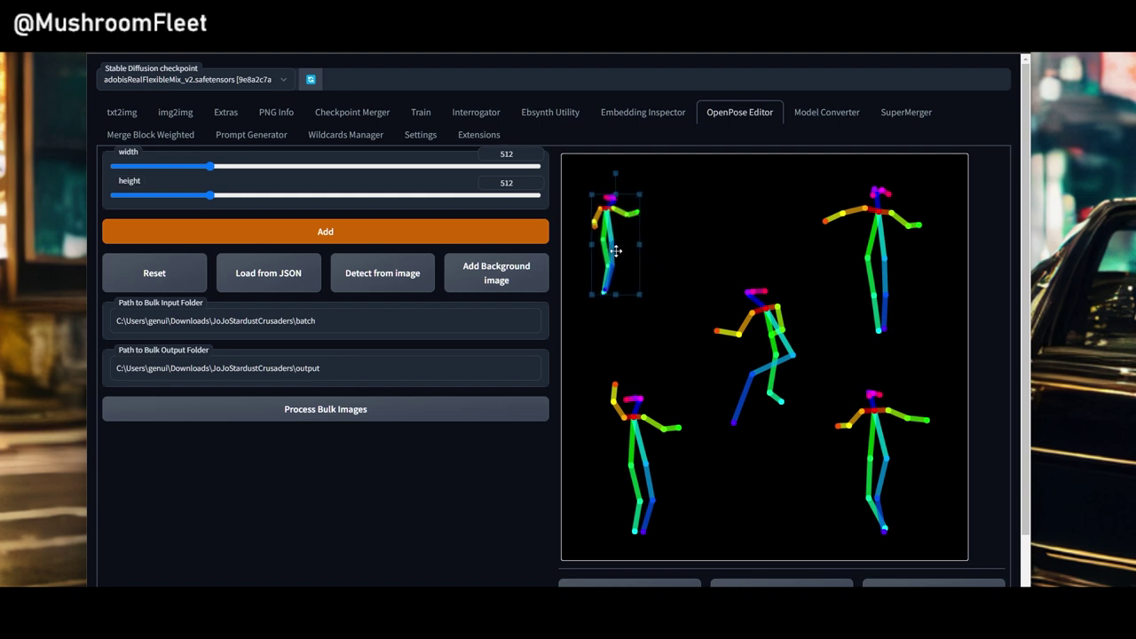
Step: Shrink the whole upper-right pose figure and move it outward, level with the upper-left figure
left_click_drag(809, 171, 952, 354)
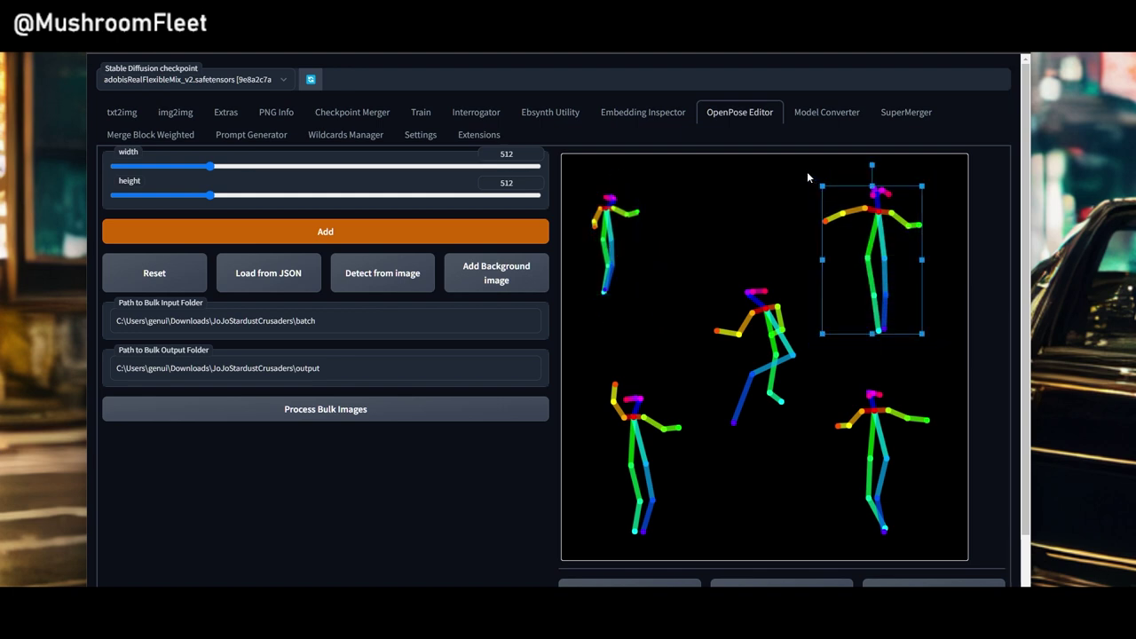
left_click_drag(822, 185, 845, 213)
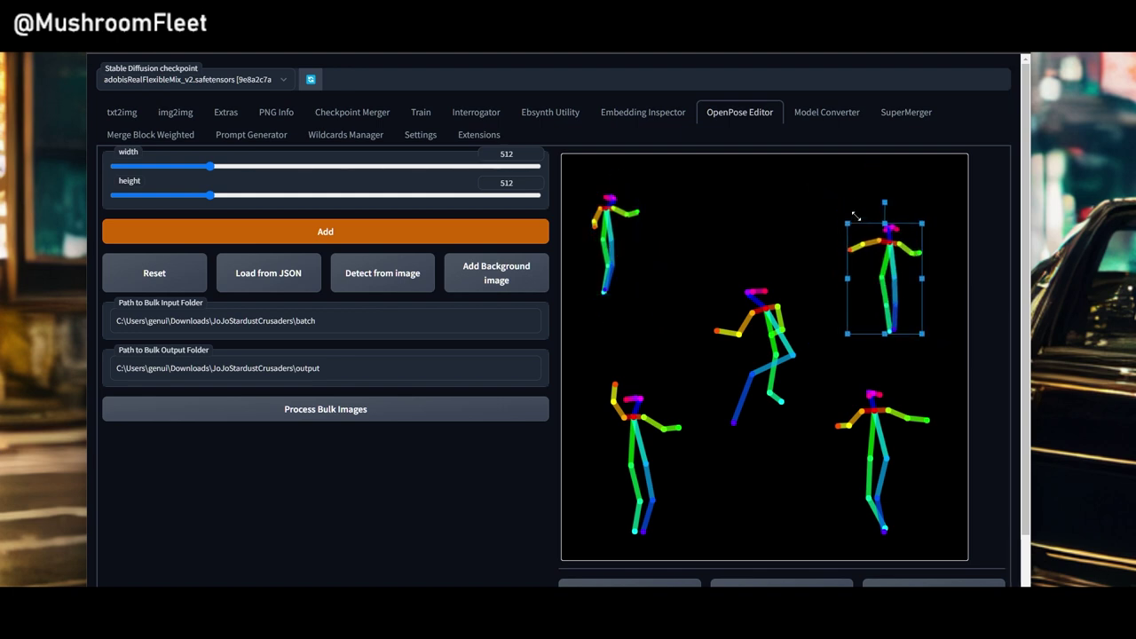
left_click_drag(878, 255, 889, 247)
left_click_drag(854, 192, 859, 198)
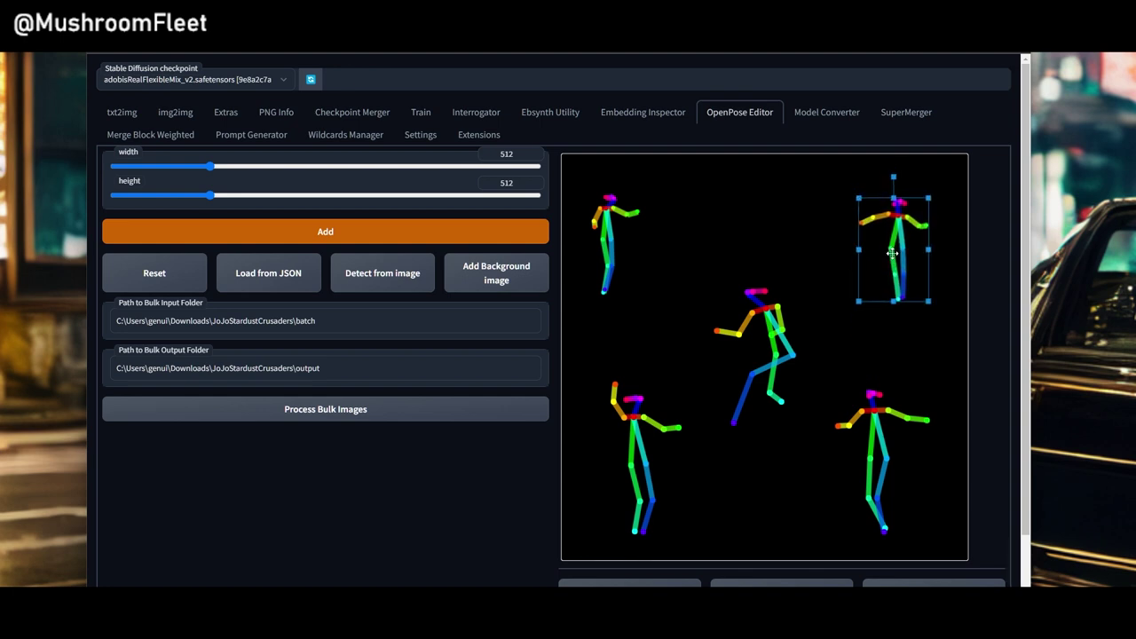
left_click_drag(892, 254, 893, 247)
Step: Slightly enlarge the lower-right and lower-left pose figures and shift both nearer the canvas's lower edge
left_click_drag(836, 380, 950, 541)
left_click_drag(931, 389, 941, 373)
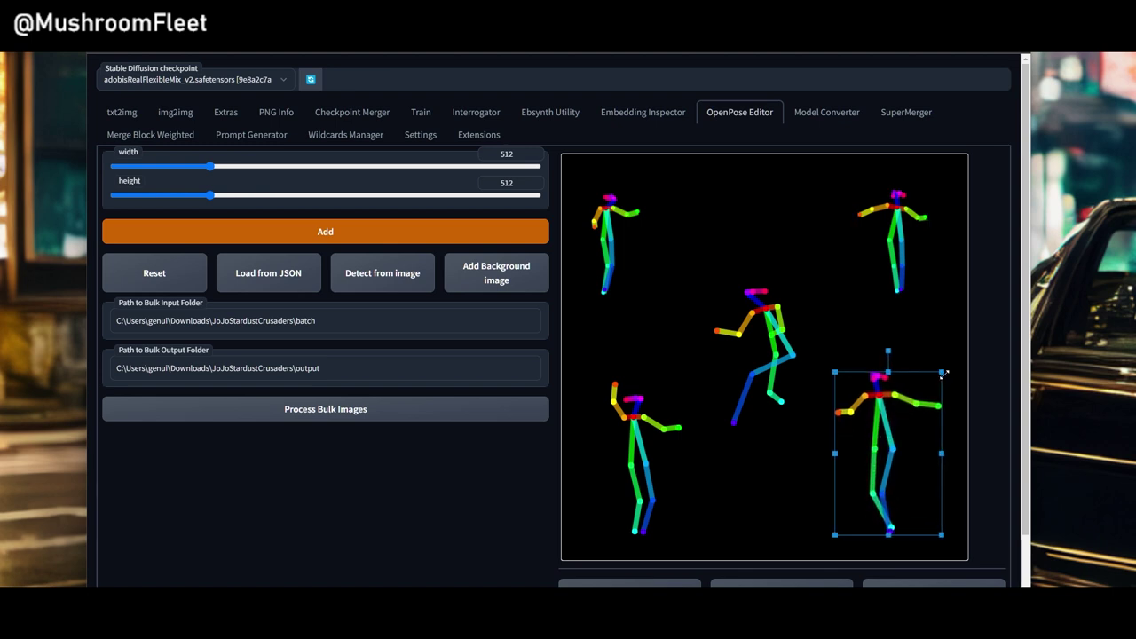
left_click_drag(876, 443, 892, 453)
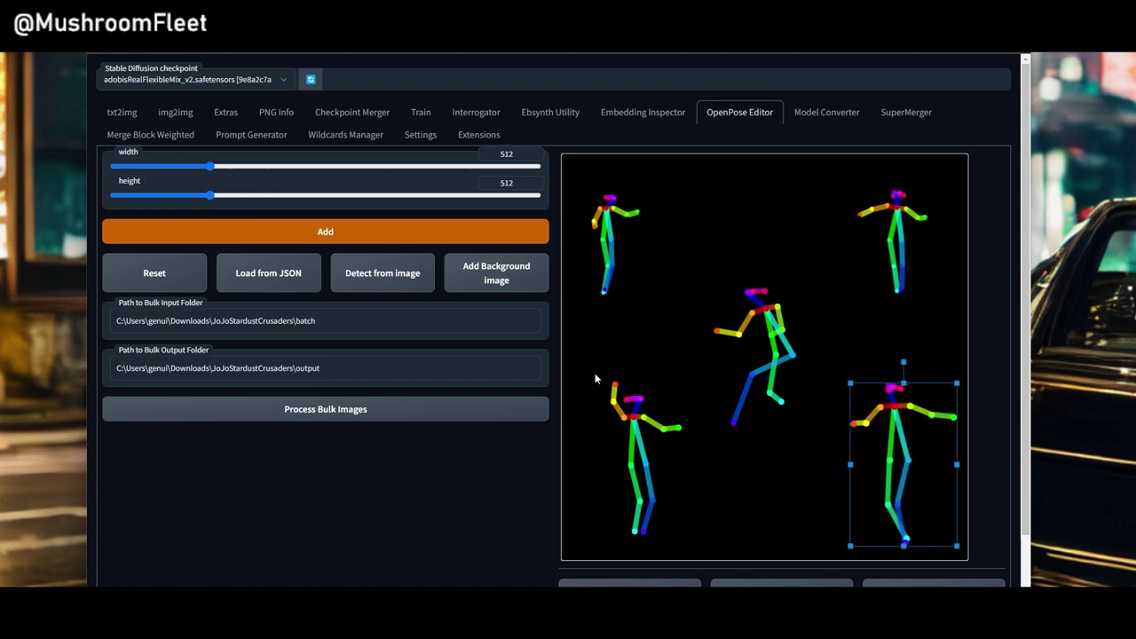
left_click_drag(595, 379, 683, 540)
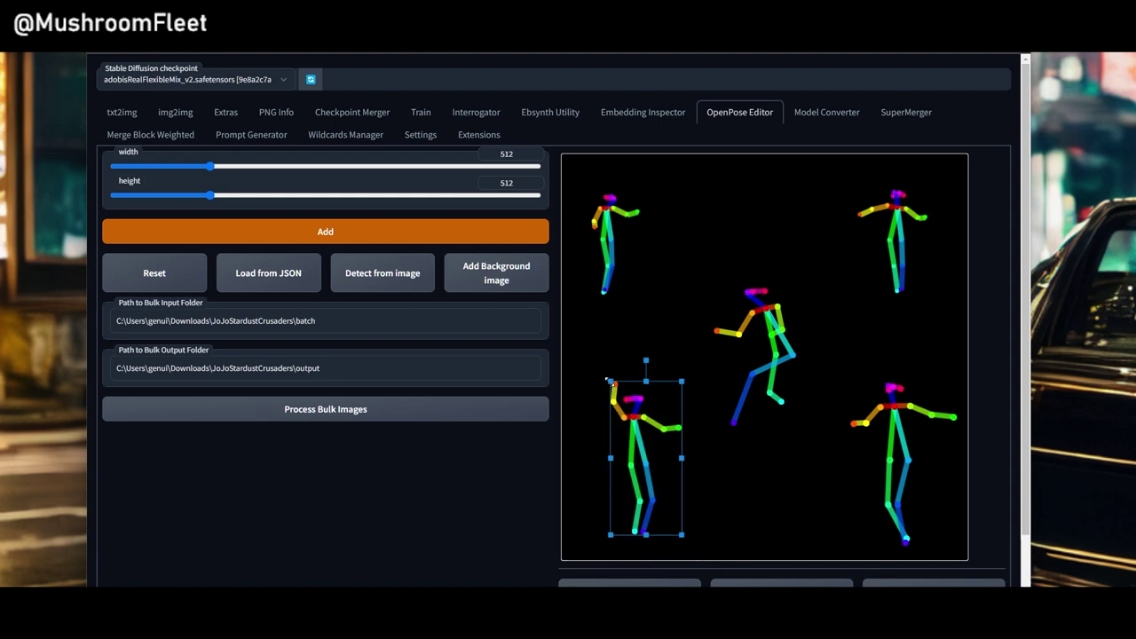
left_click_drag(609, 380, 596, 362)
mouse_move(636, 457)
left_mouse_down()
mouse_move(621, 465)
mouse_move(640, 463)
left_mouse_up()
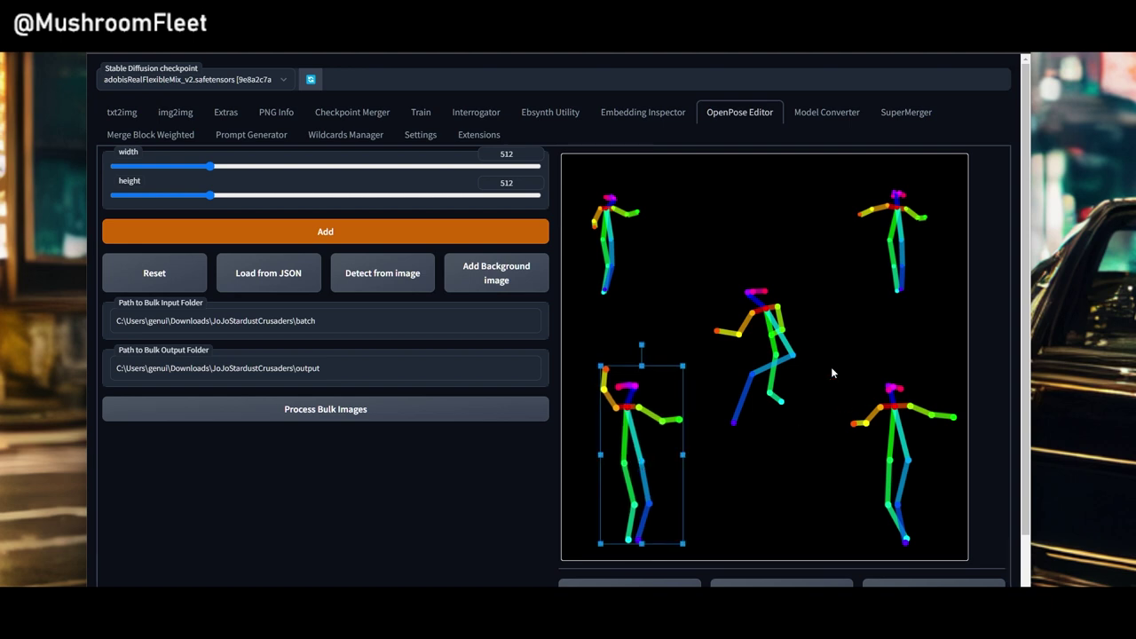
Step: Enlarge both lower pose figures further so they read as foreground characters, keeping their feet level near the canvas's lower edge
left_click_drag(833, 373, 967, 557)
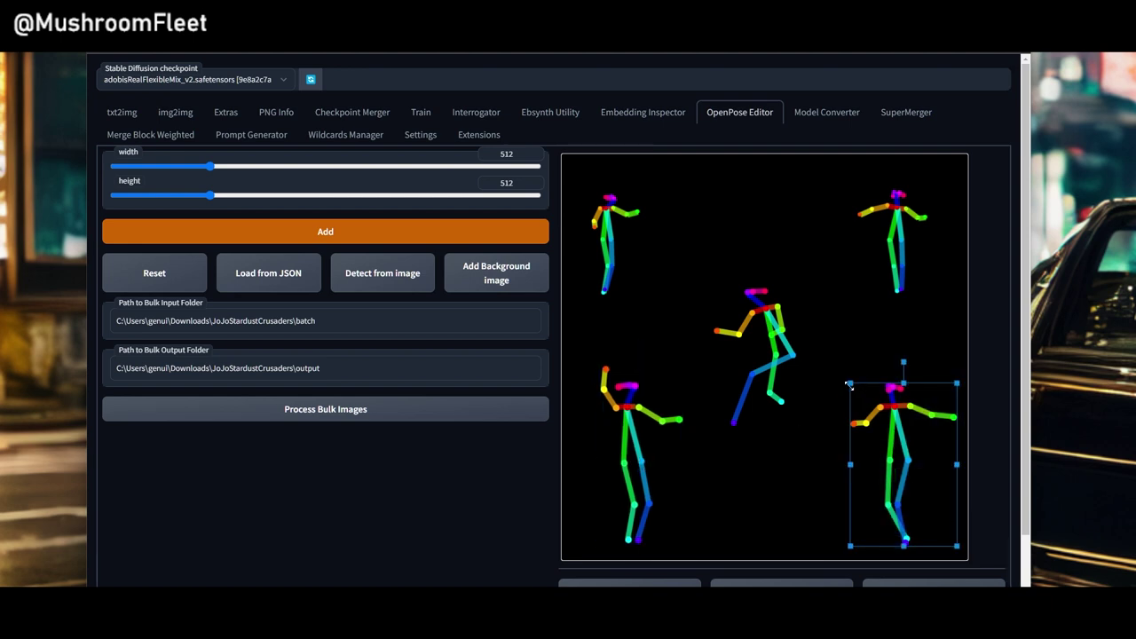
left_click_drag(849, 383, 819, 380)
left_click_drag(878, 456, 879, 410)
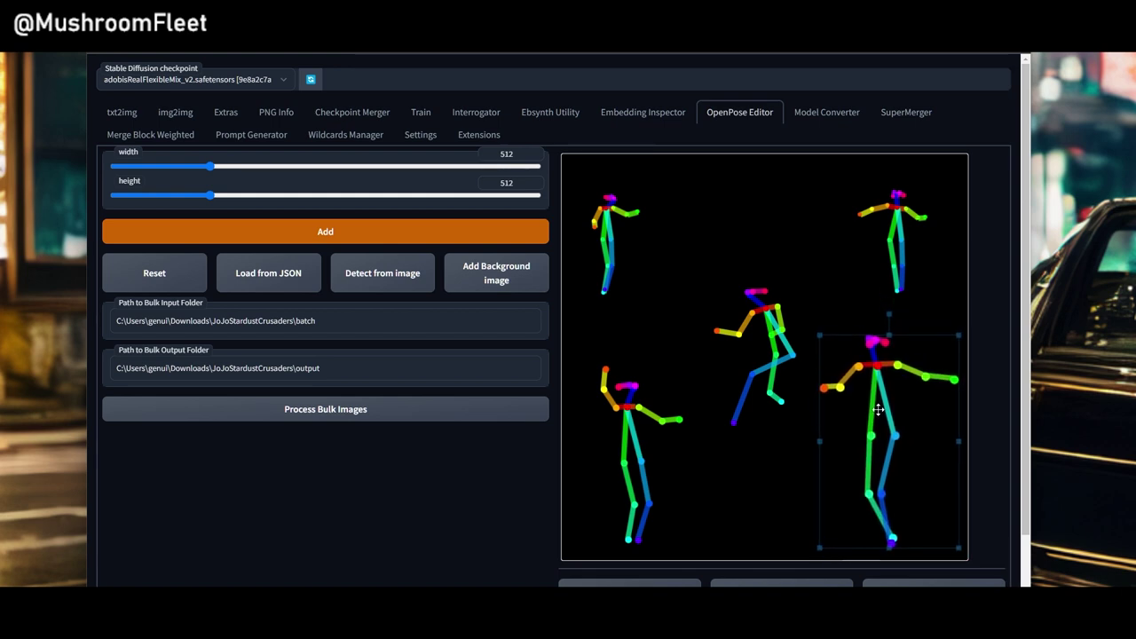
left_click_drag(584, 355, 705, 543)
left_click_drag(683, 367, 707, 305)
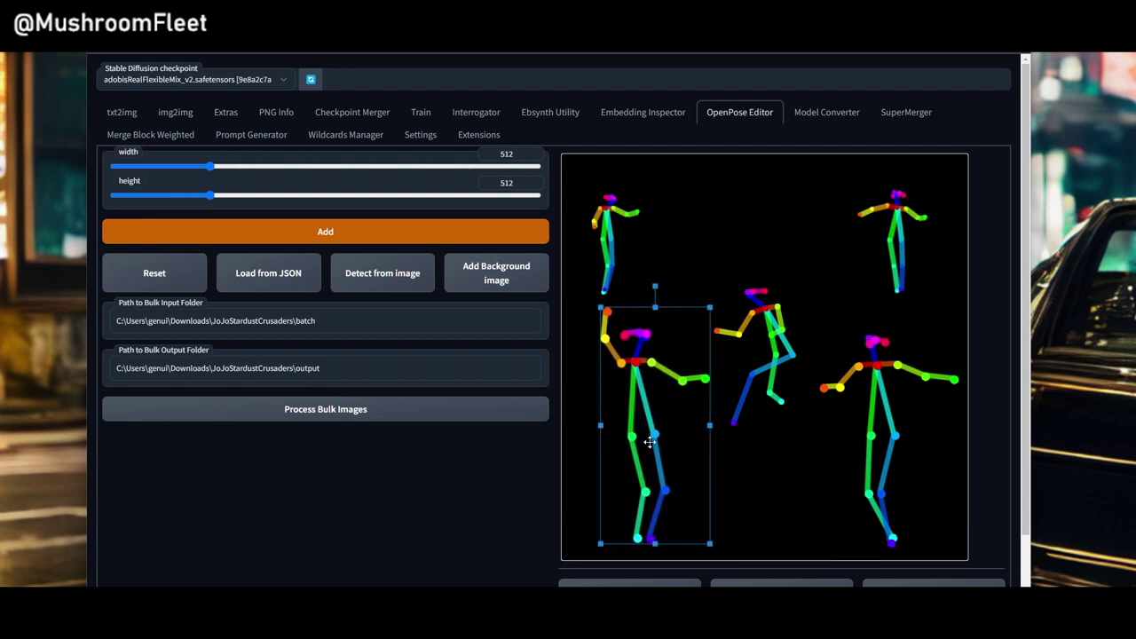
mouse_move(650, 442)
left_mouse_down()
mouse_move(632, 445)
mouse_move(651, 446)
left_mouse_up()
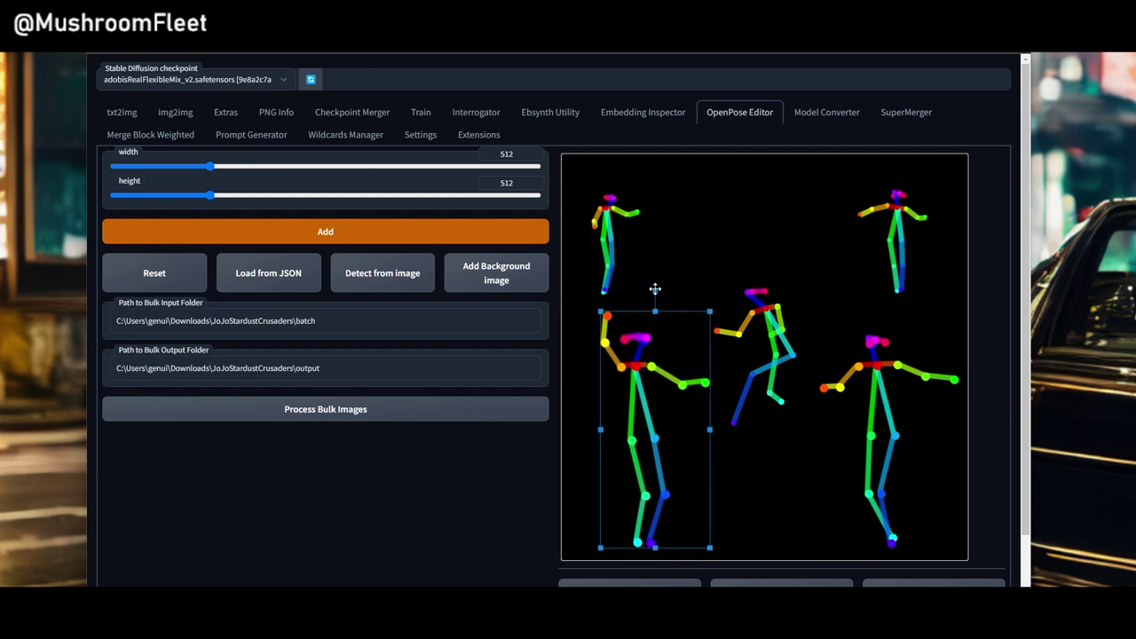
left_click(693, 264)
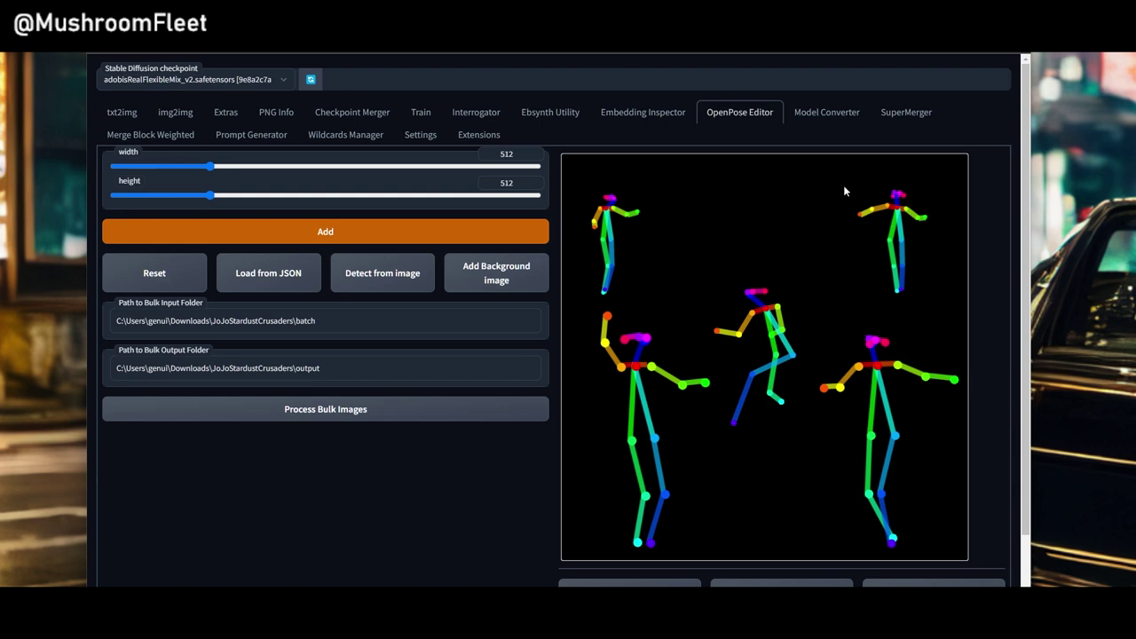
Step: Lower the upper-right pose figure, shrink it further and move it closer to the canvas's right edge
left_click_drag(845, 189, 946, 313)
left_click_drag(894, 256, 894, 259)
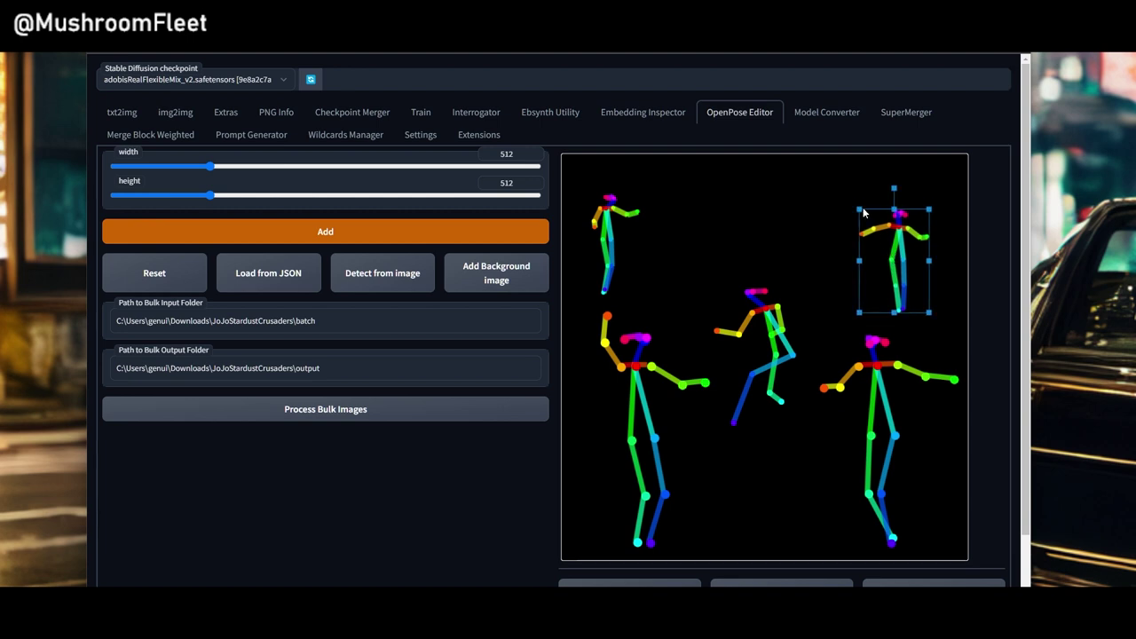
left_click_drag(860, 210, 864, 218)
left_click_drag(904, 260, 917, 260)
Step: Shrink the upper-left pose figure further and place it near the canvas's left edge, above the foreground figure's raised hand
left_click_drag(578, 189, 651, 305)
left_click_drag(593, 196, 601, 210)
left_click_drag(617, 251, 593, 255)
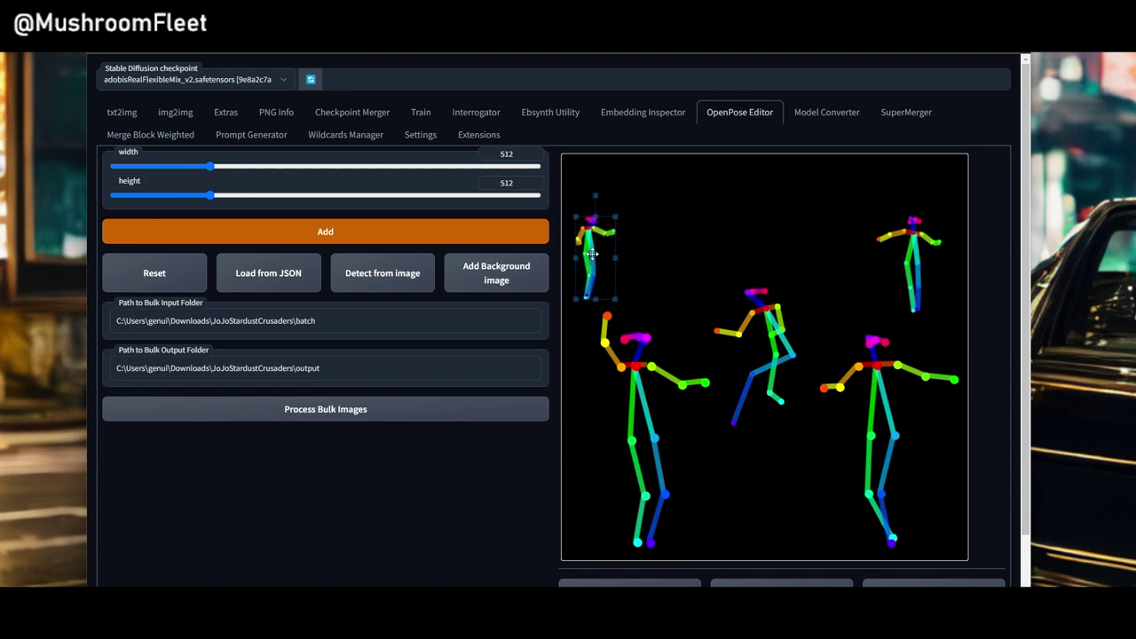
left_click_drag(614, 216, 596, 250)
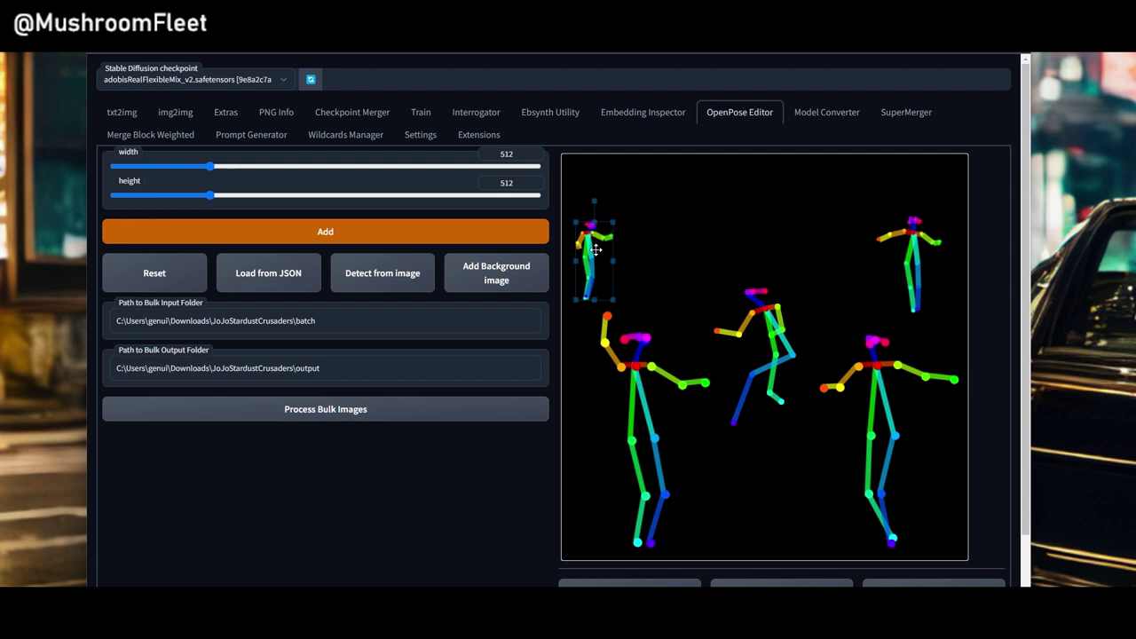
left_click(672, 254)
left_click_drag(571, 217, 639, 311)
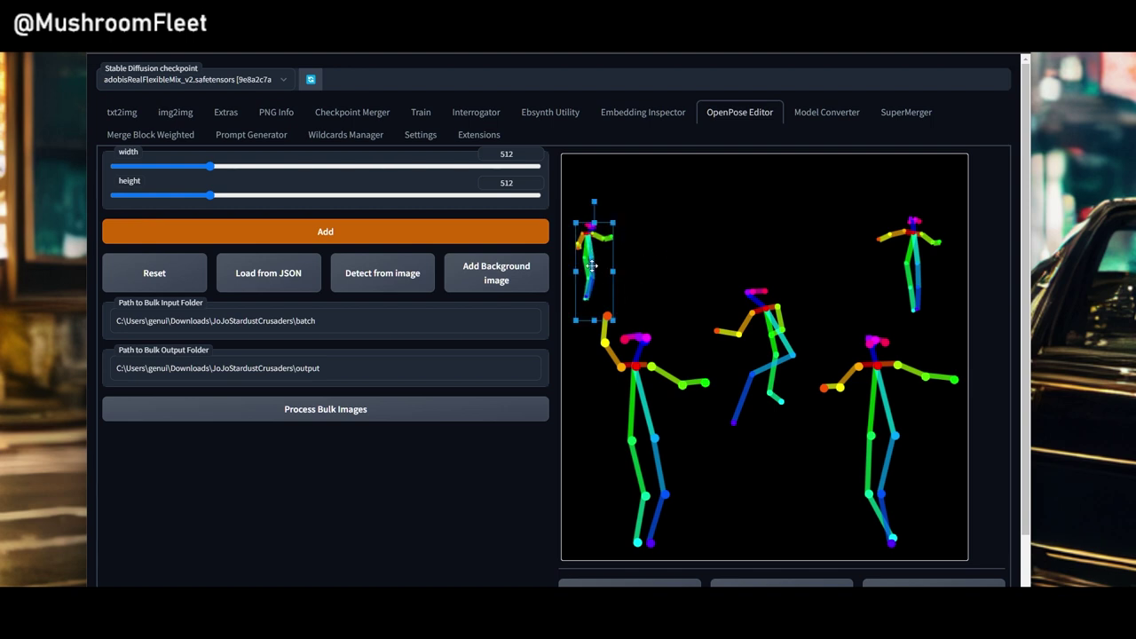
left_click(655, 293)
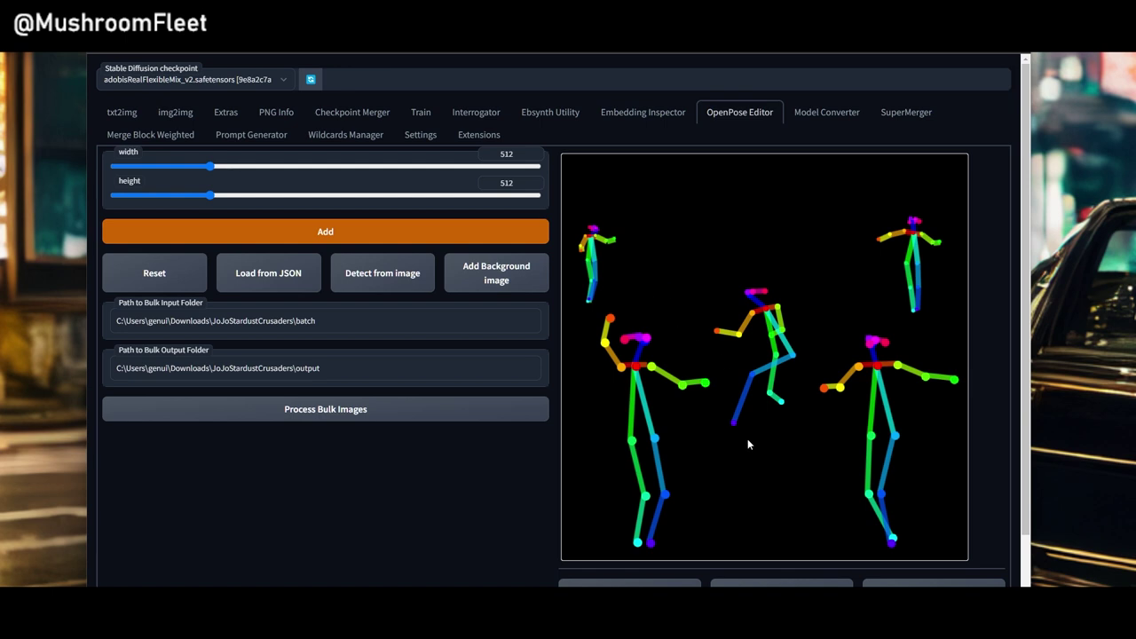
Step: Shift the whole central pose figure slightly up and to the right between the two foreground figures
left_click_drag(713, 272, 806, 444)
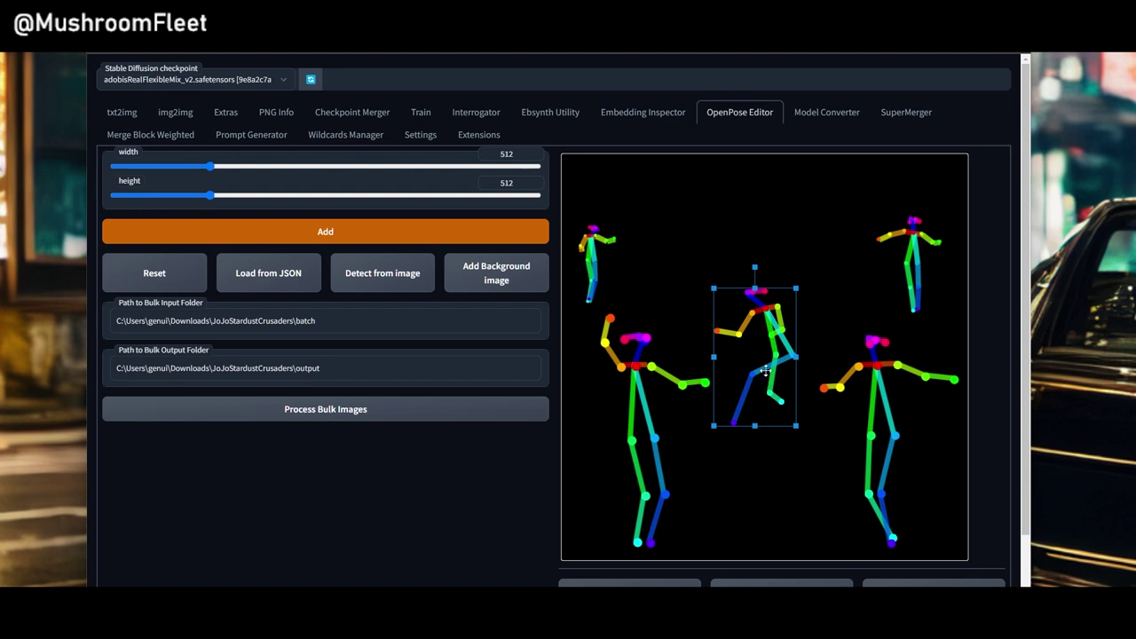
mouse_move(764, 369)
left_mouse_down()
mouse_move(765, 352)
mouse_move(771, 363)
left_mouse_up()
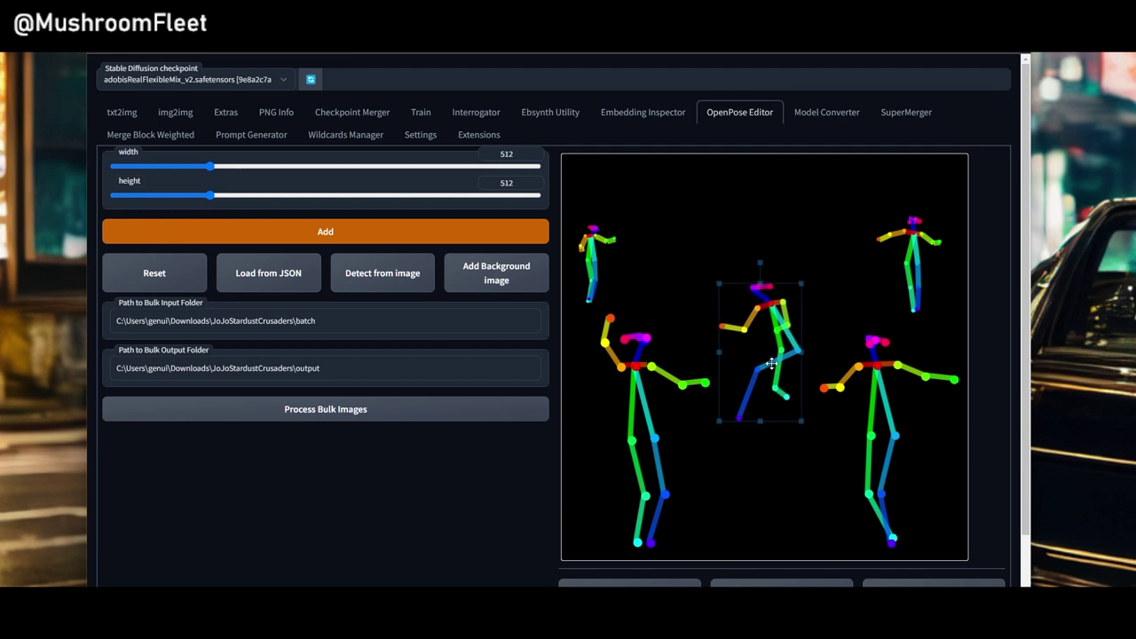
left_click(782, 461)
scroll(777, 515, "down", 1)
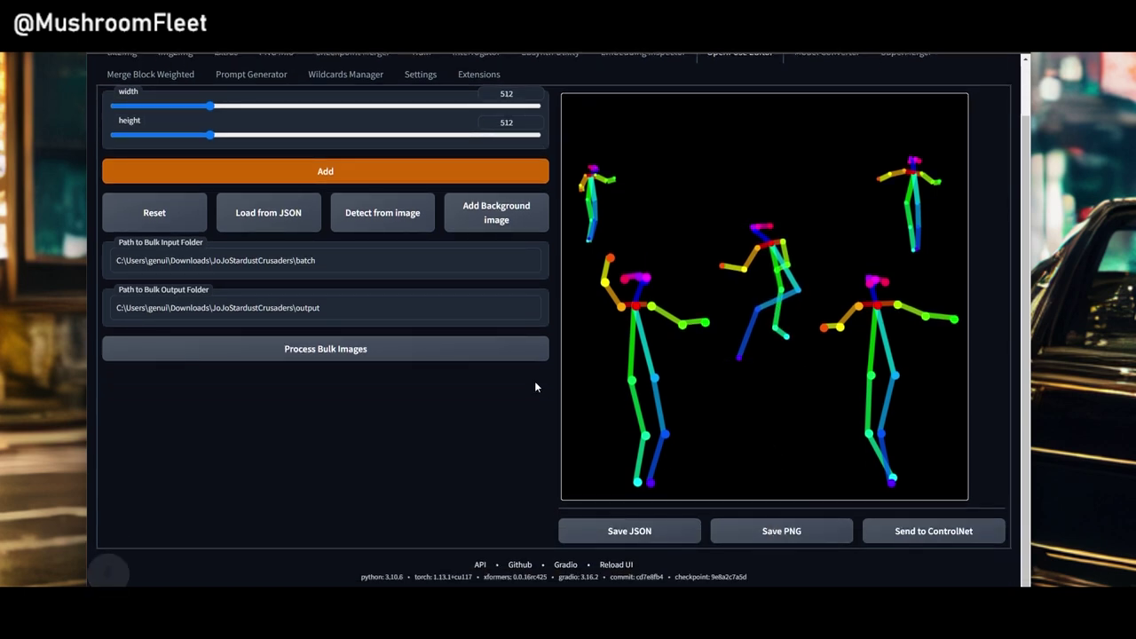
Step: Return to text-to-image generation and examine the armoured-warriors castle image at full size along with its generation details
scroll(355, 267, "up", 1)
left_click(122, 113)
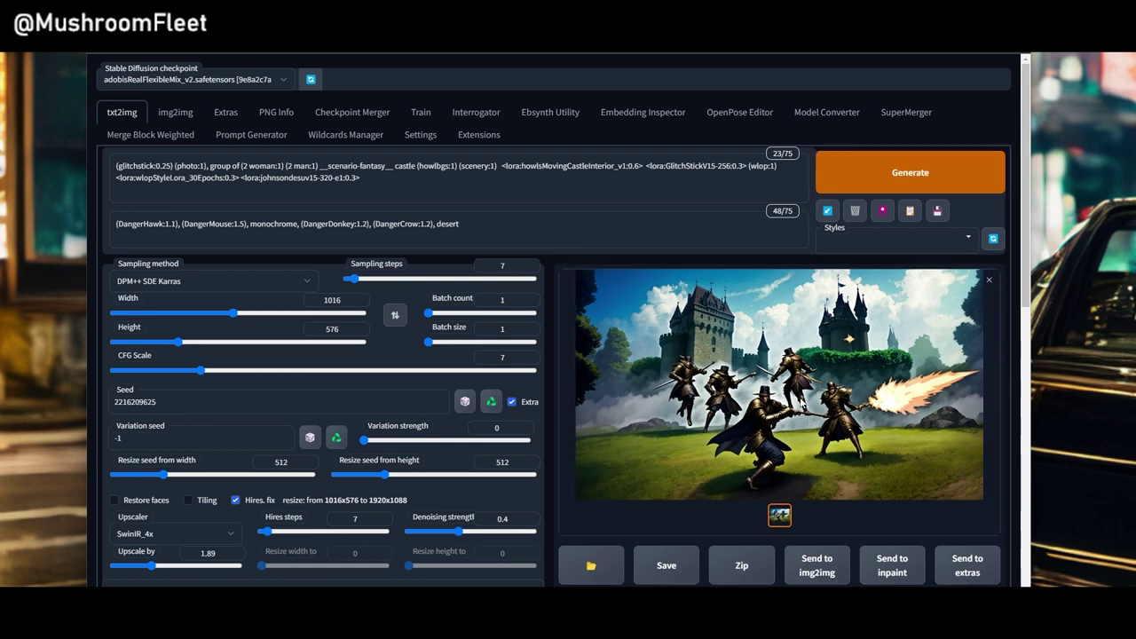
left_click(775, 402)
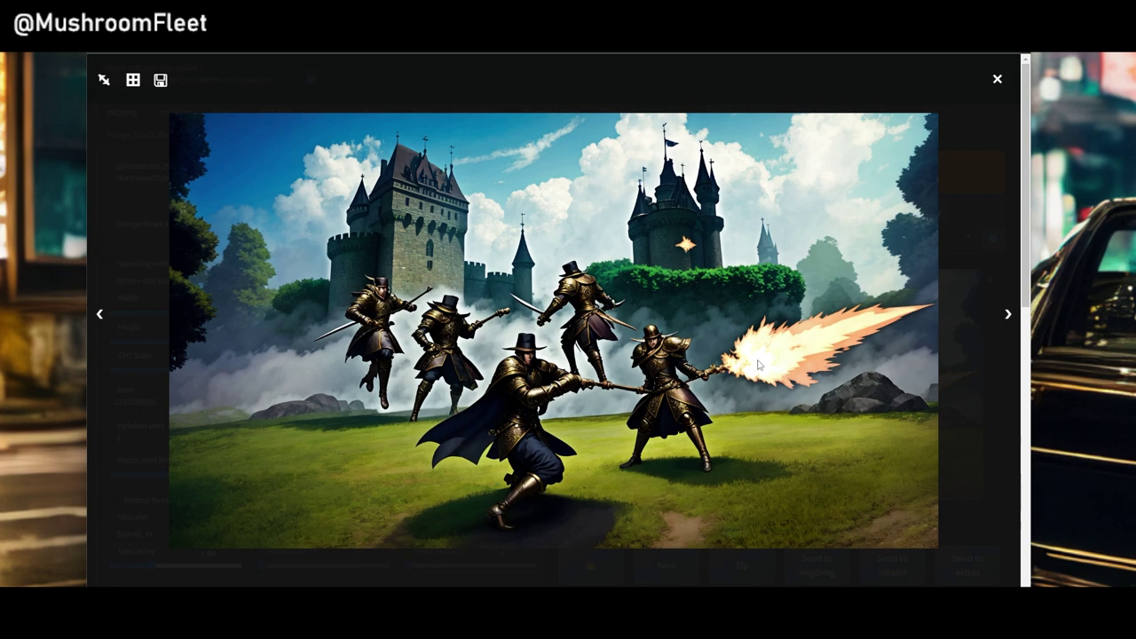
left_click(977, 354)
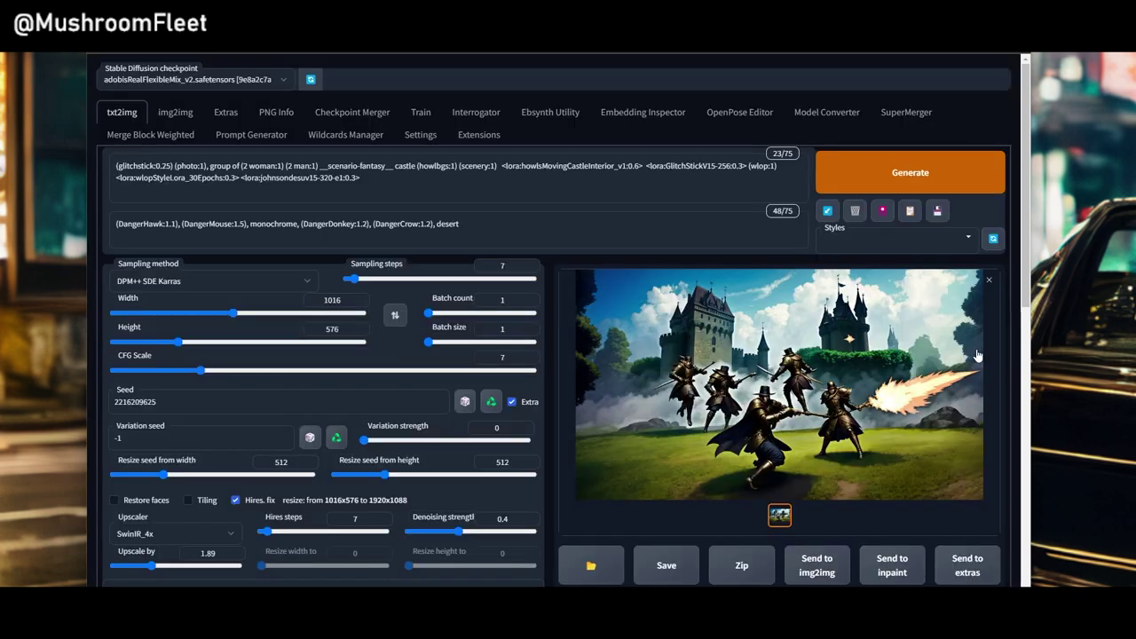
left_click(730, 382)
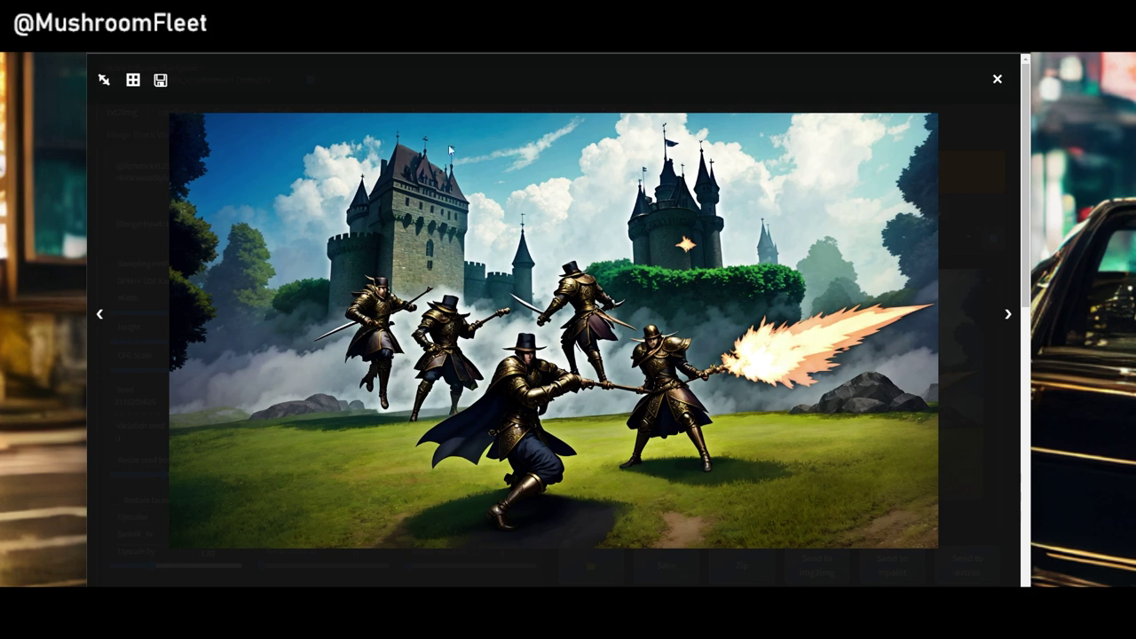
left_click(963, 377)
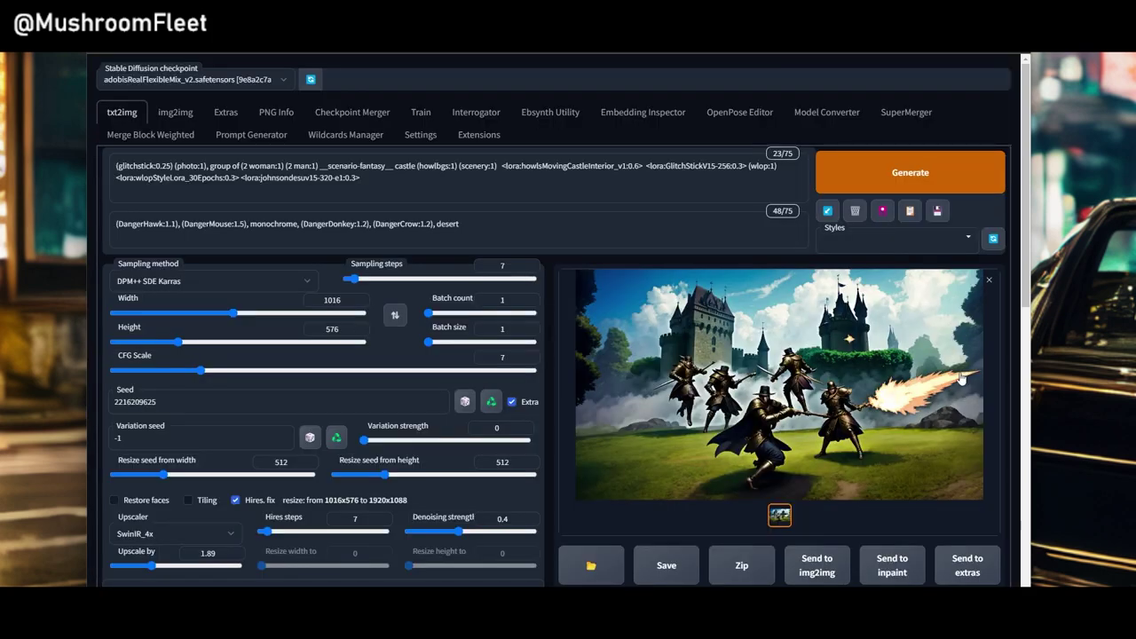
left_click(896, 398)
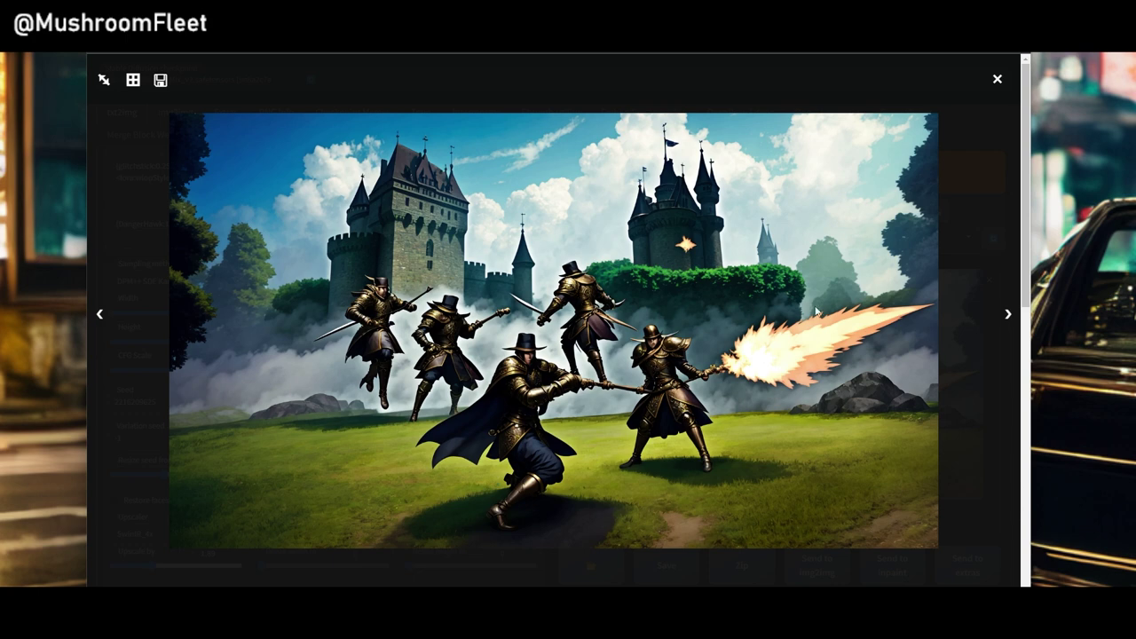
left_click(1014, 321)
scroll(511, 359, "down", 2)
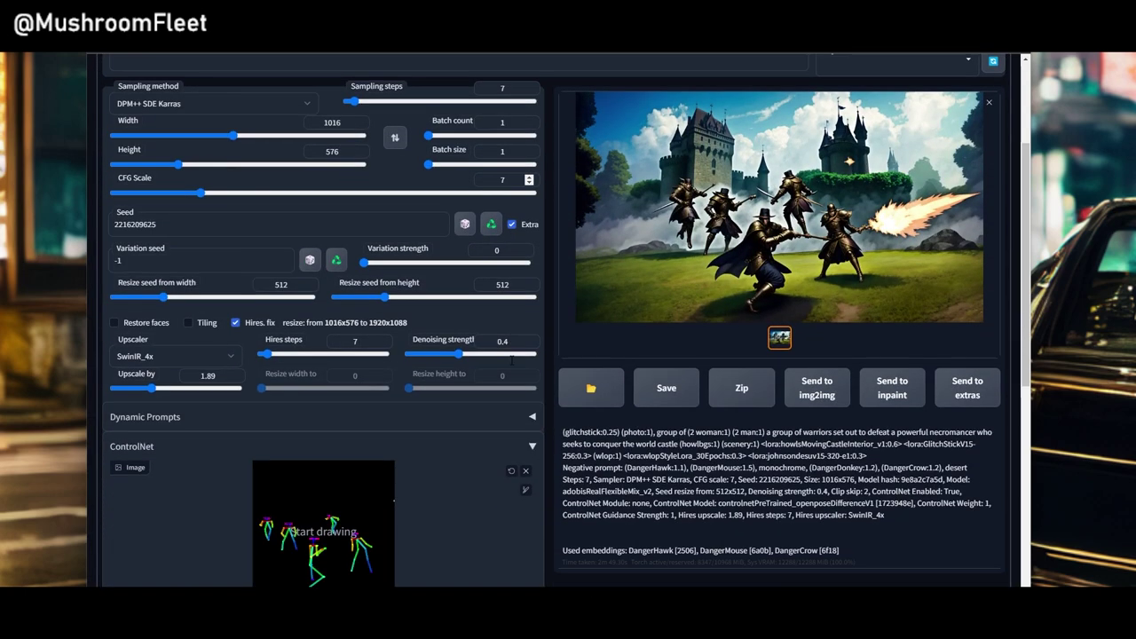
scroll(452, 457, "up", 2)
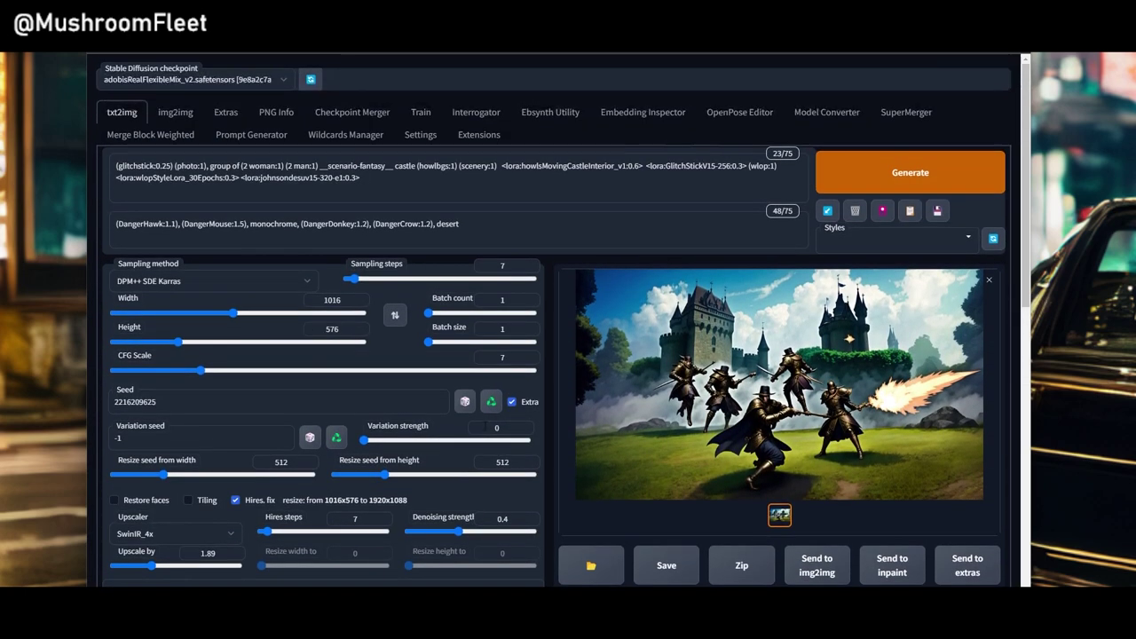
Step: Start a generation, then disable Hires. fix and set the seed to random for the following castle scenes
left_click(840, 167)
scroll(783, 430, "down", 2)
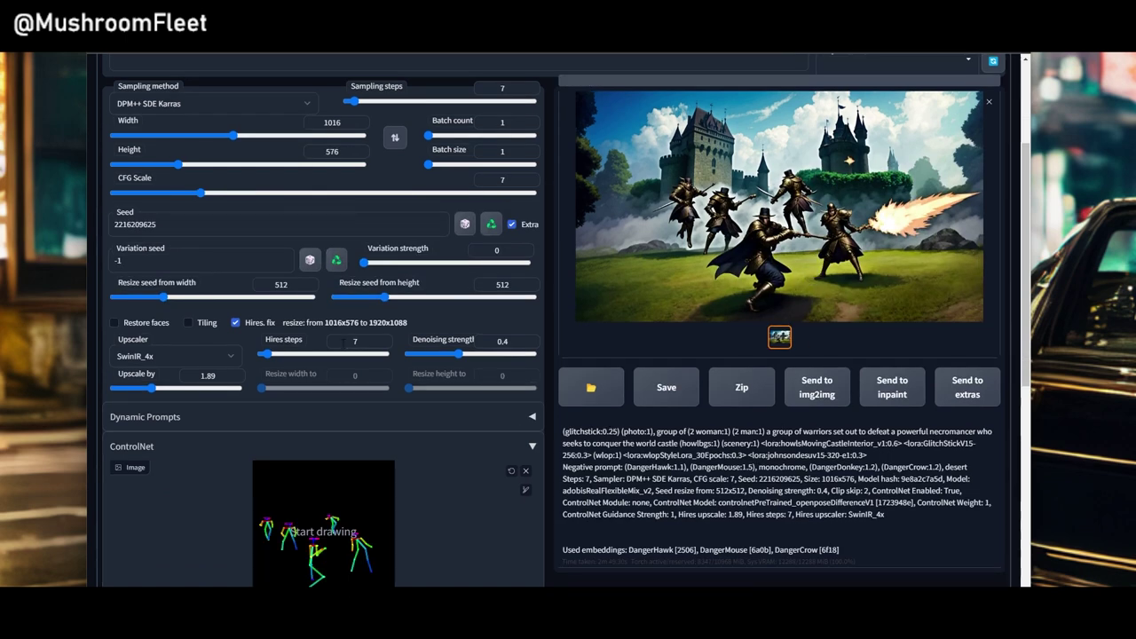
left_click(235, 323)
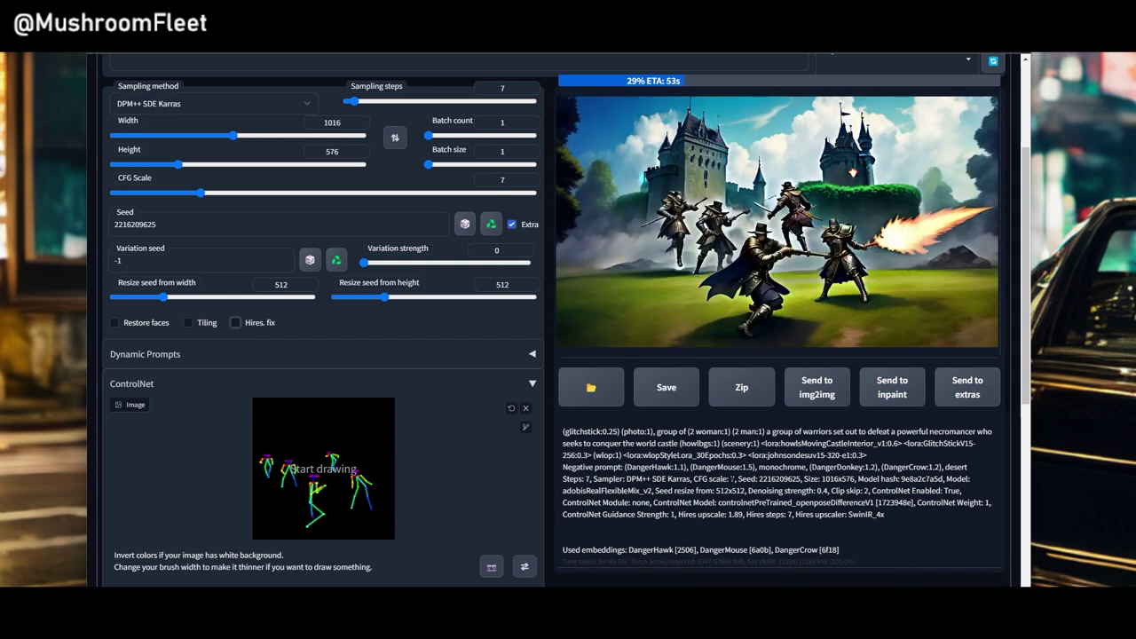
left_click(464, 225)
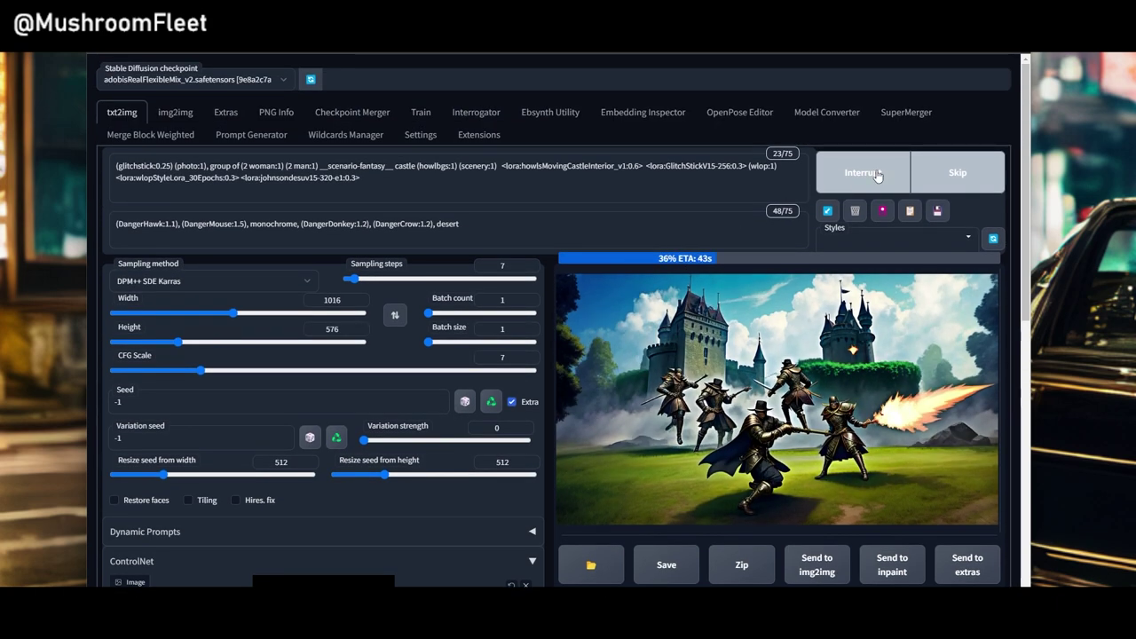
Step: Replace the ControlNet pose image with the rearranged five-figure pose and generate a new castle scene from it
scroll(438, 357, "down", 2)
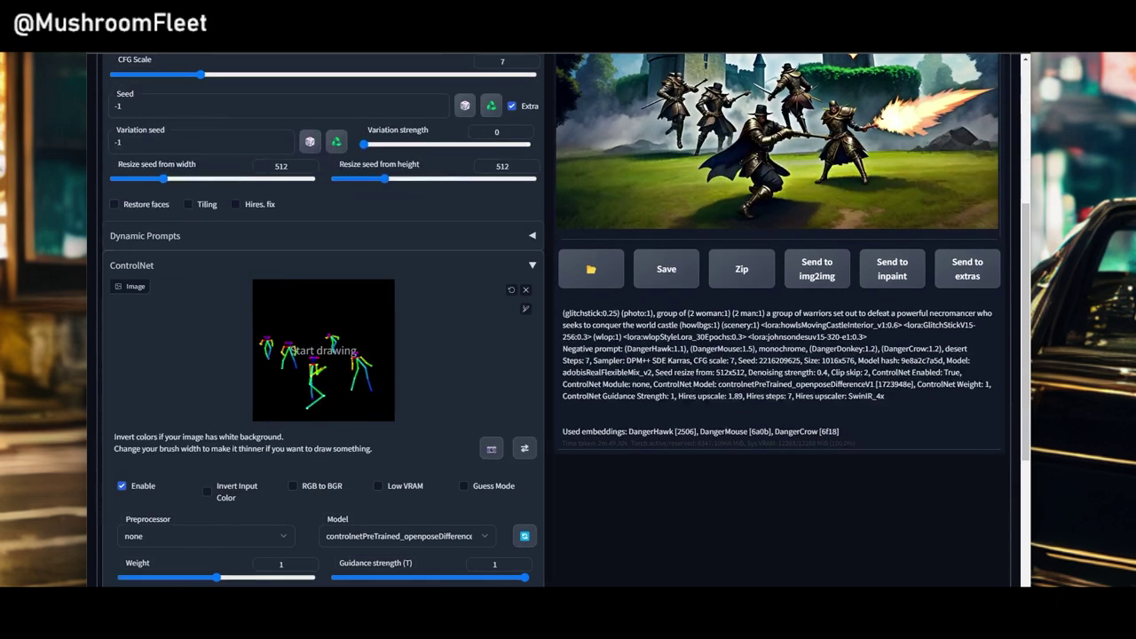
left_click_drag(148, 581, 330, 371)
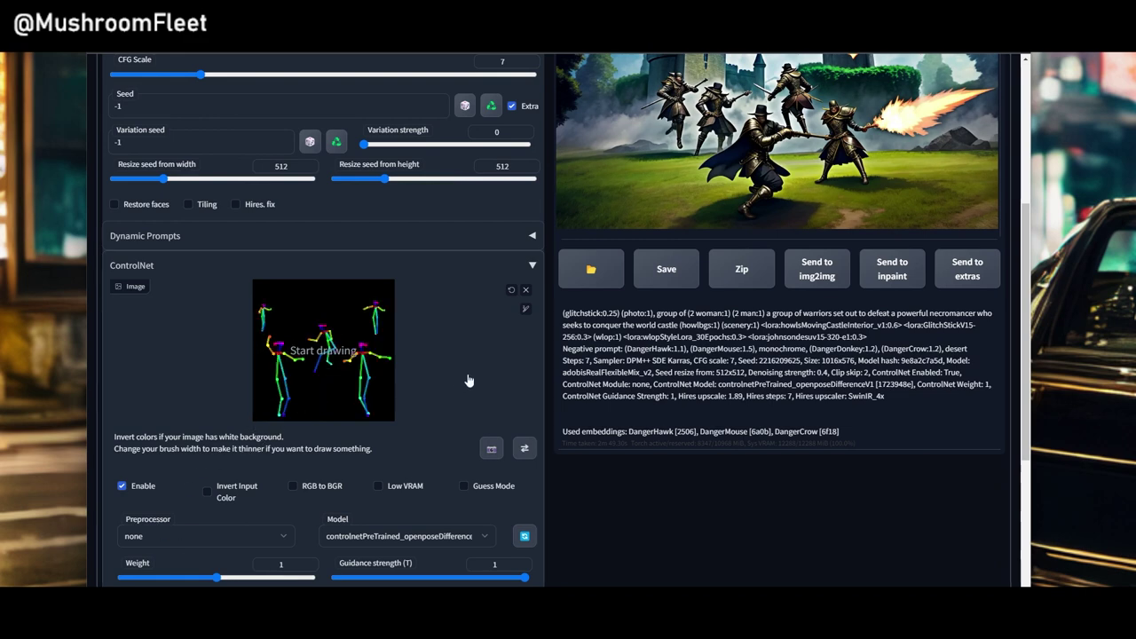
scroll(469, 380, "up", 3)
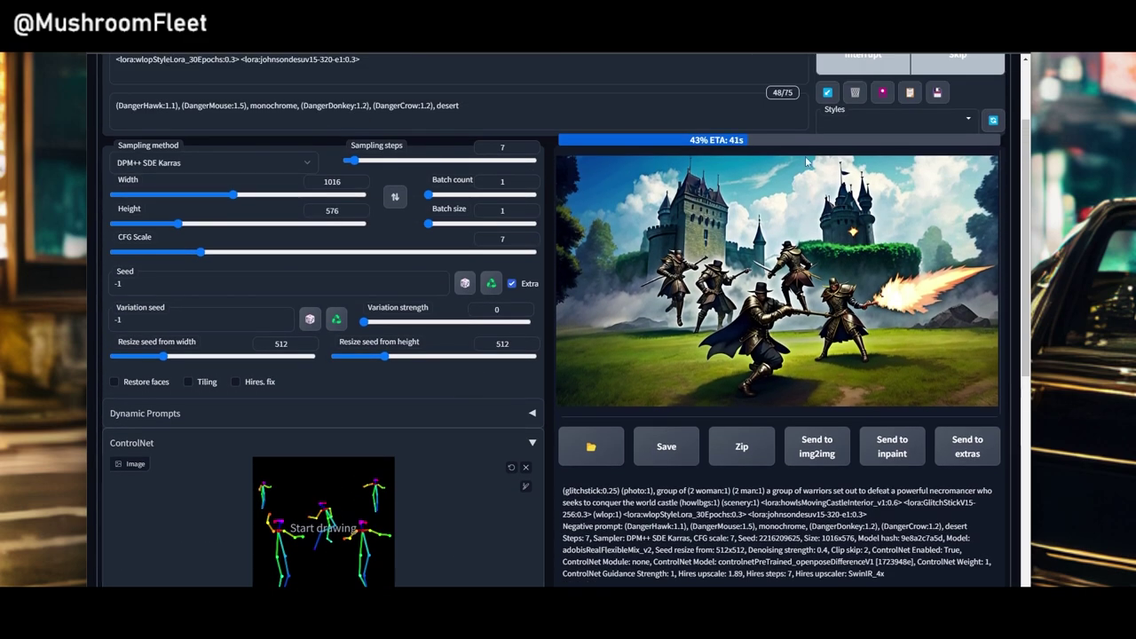
scroll(815, 191, "up", 1)
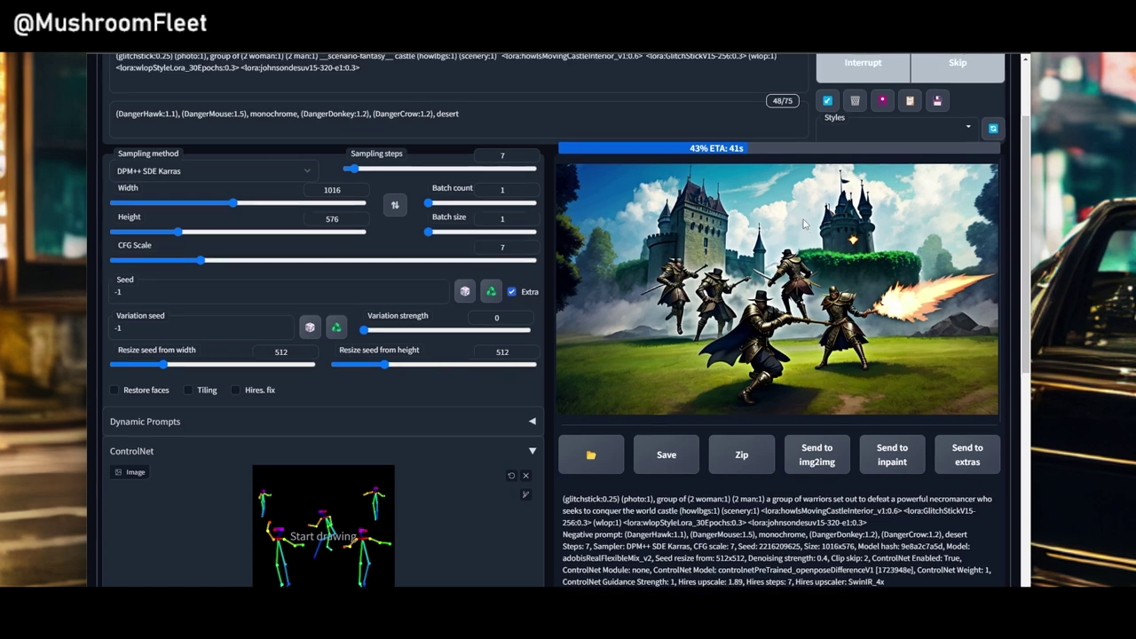
scroll(804, 224, "down", 1)
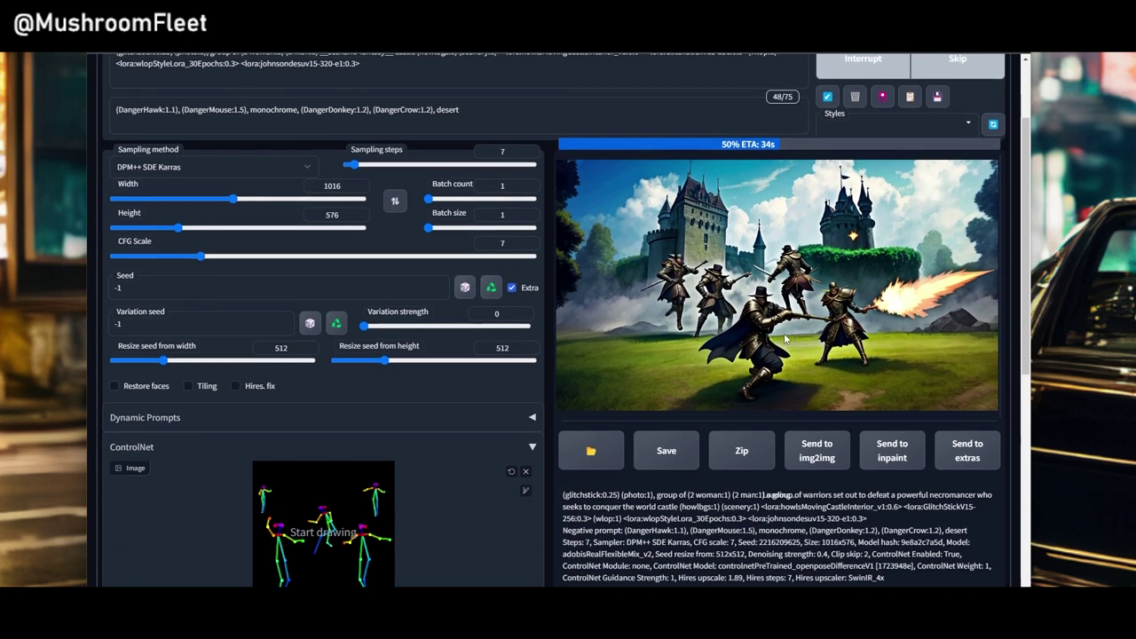
left_click(859, 64)
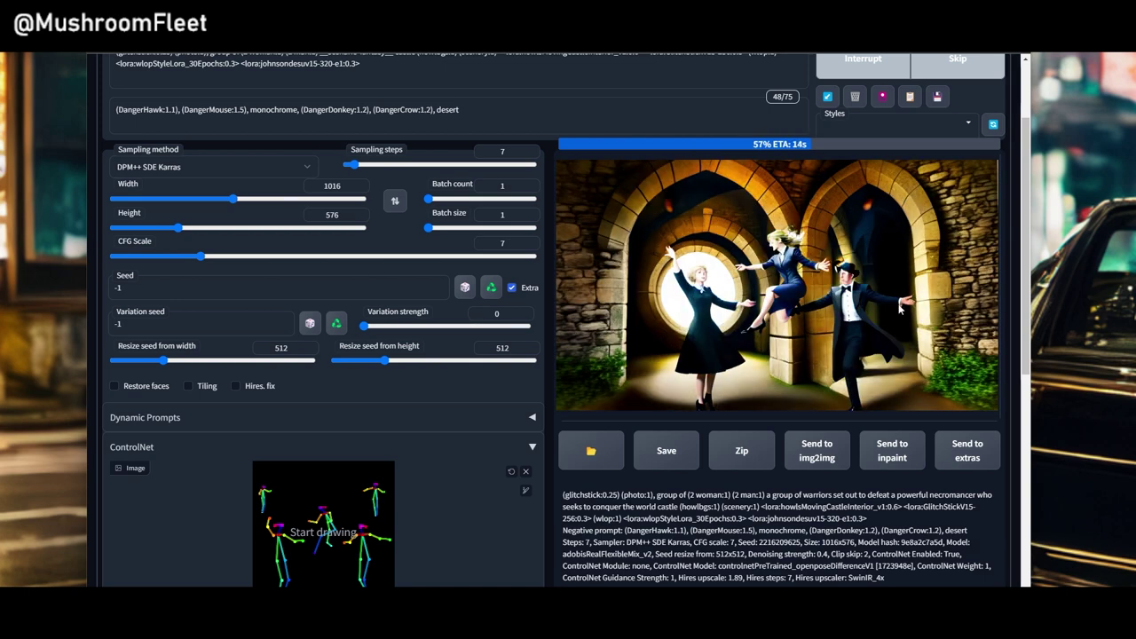
Step: Check which scenario text the wildcard produced, and generate another castle scene with the same pose and prompt
left_click_drag(767, 494, 677, 507)
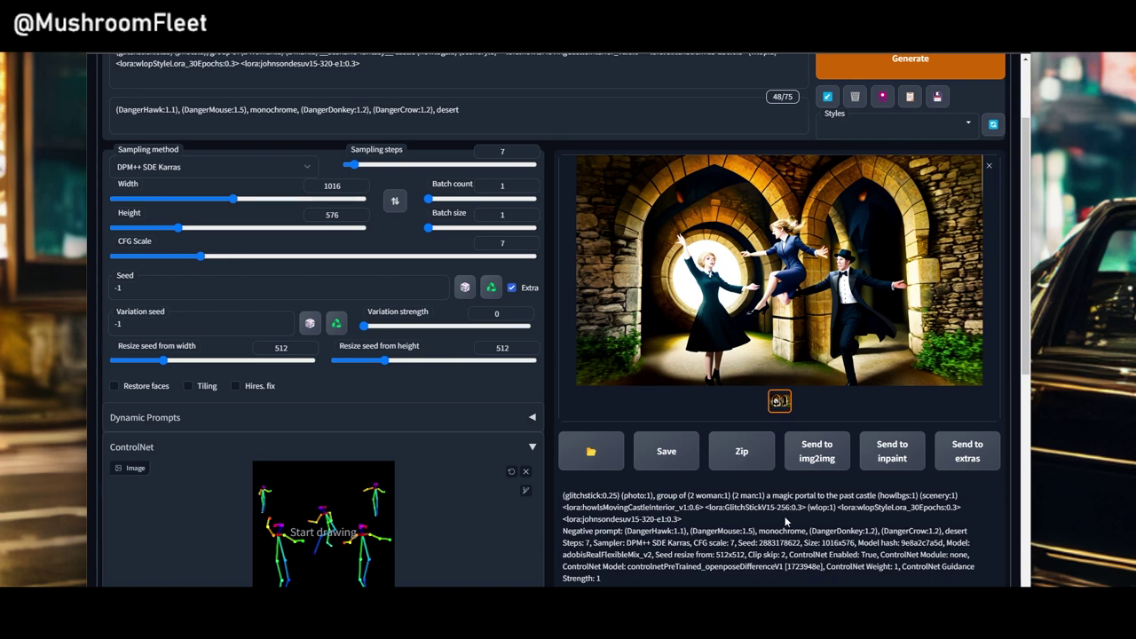
scroll(785, 522, "up", 1)
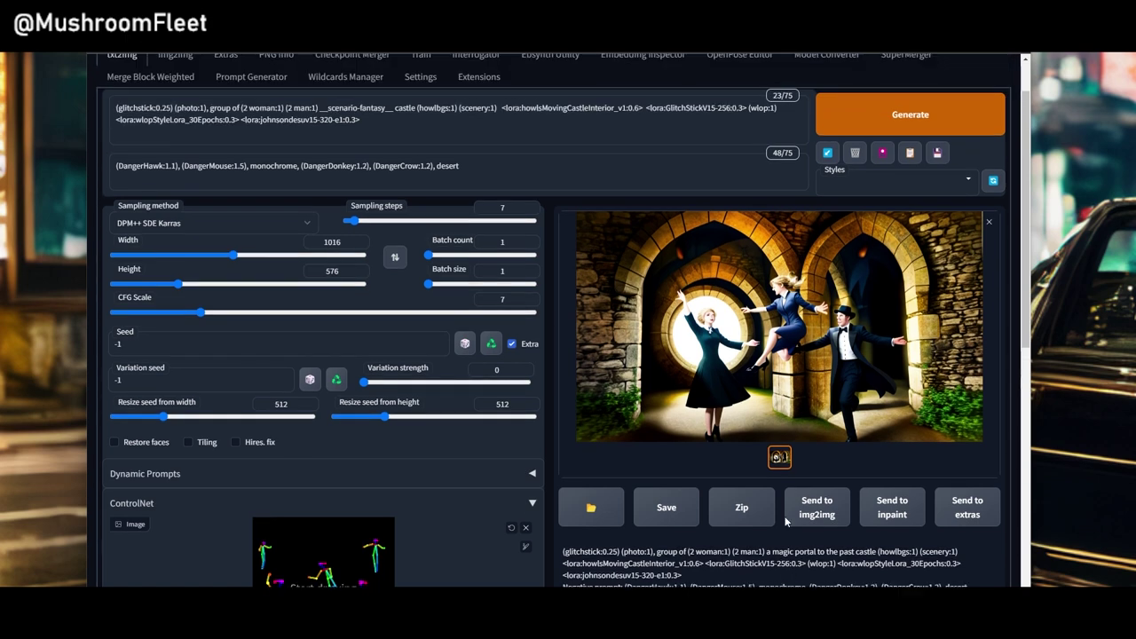
scroll(785, 522, "down", 1)
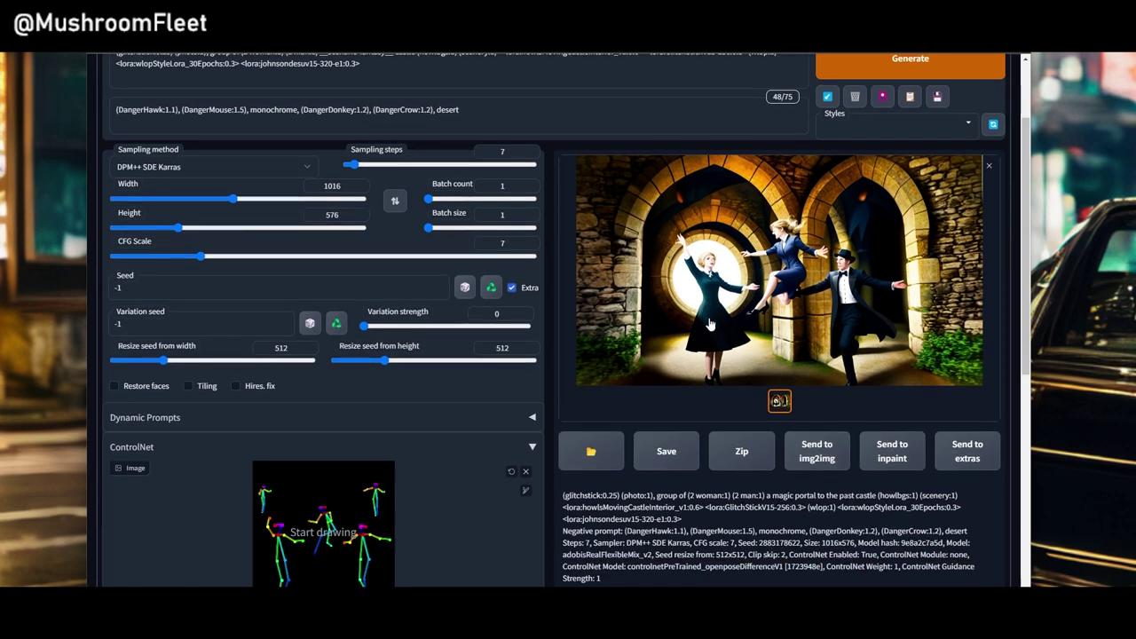
scroll(890, 185, "up", 1)
left_click(877, 124)
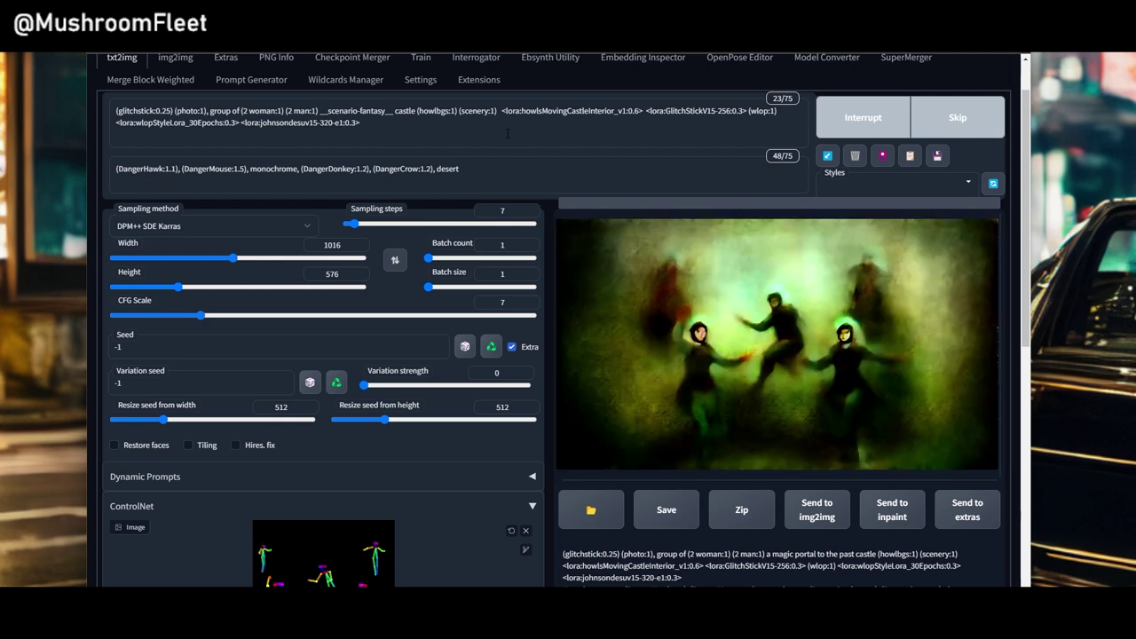
Step: Examine the new castle scene at full size and read its resolved prompt and generation details
scroll(679, 120, "down", 1)
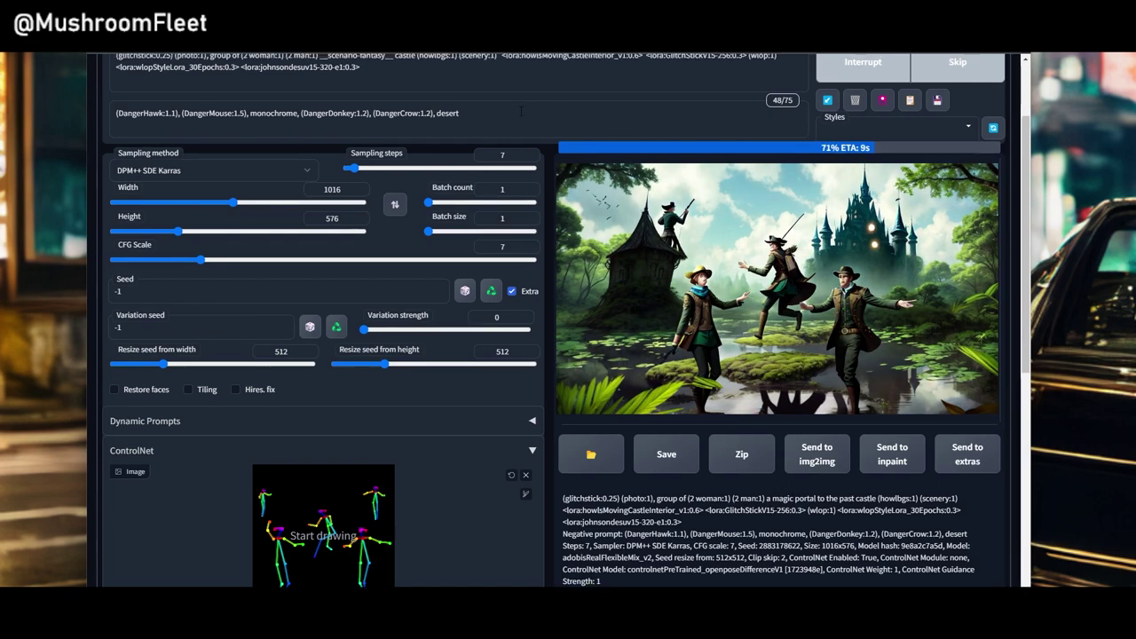
scroll(521, 112, "up", 1)
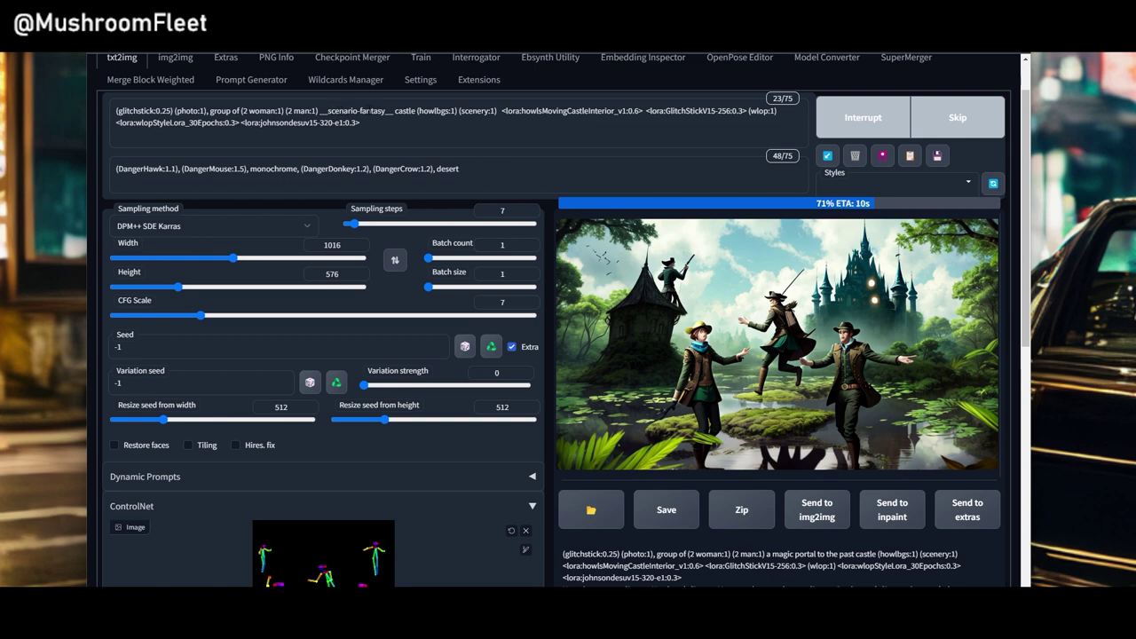
left_click(790, 342)
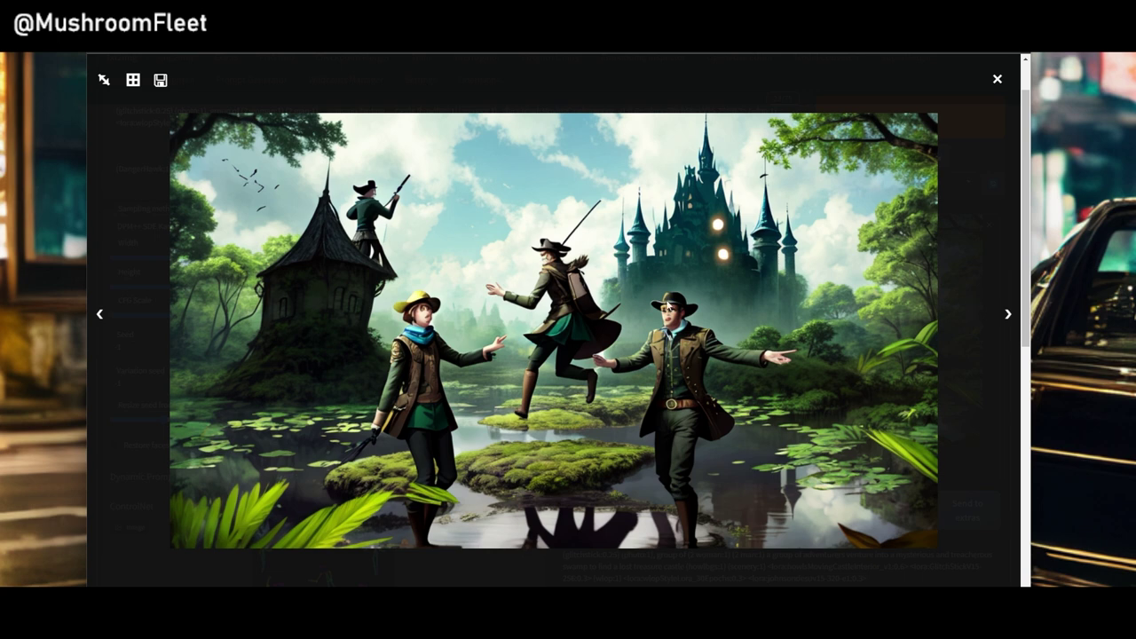
left_click(957, 271)
scroll(957, 271, "down", 2)
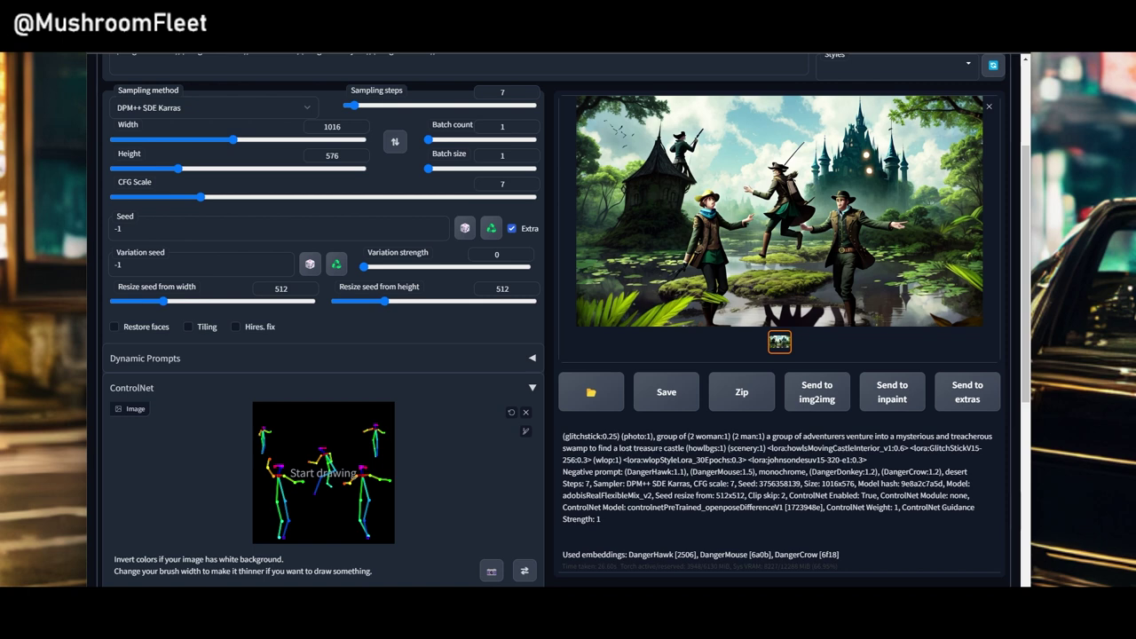
Step: Change the prompt's scenario wildcard to __scenario-scifi__ and generate a new image
scroll(839, 469, "up", 3)
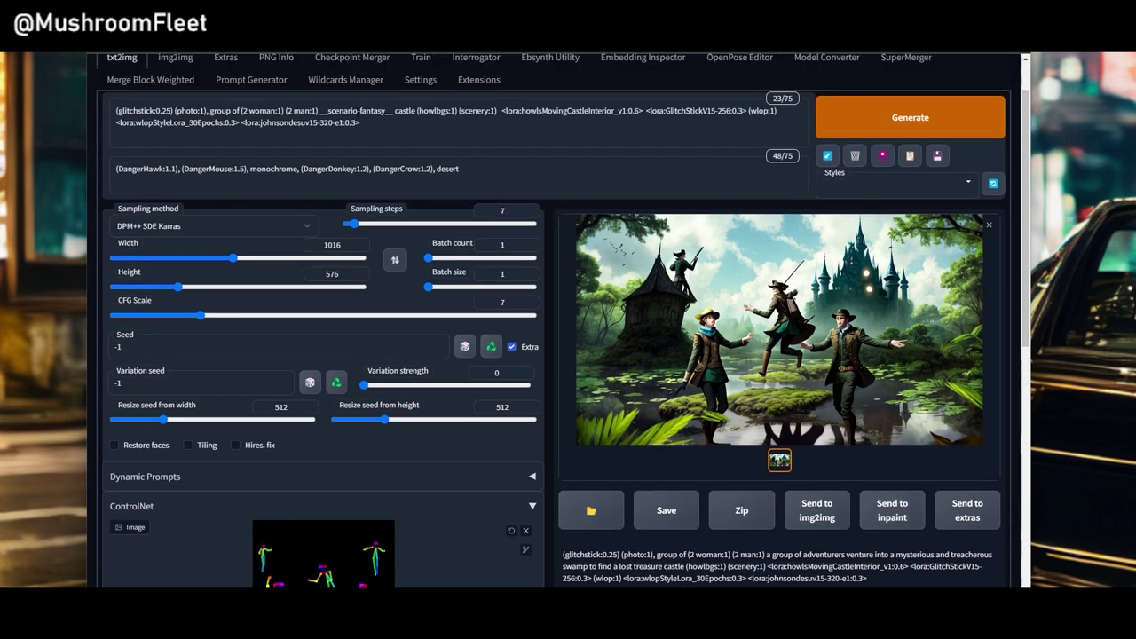
left_click_drag(359, 110, 395, 128)
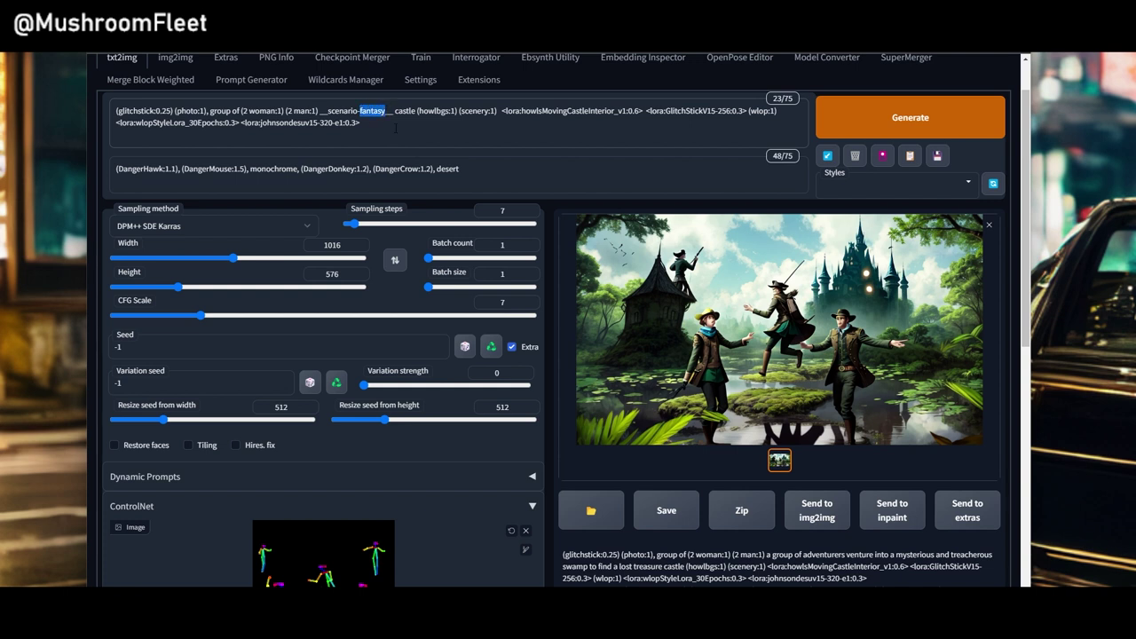
left_click(327, 111)
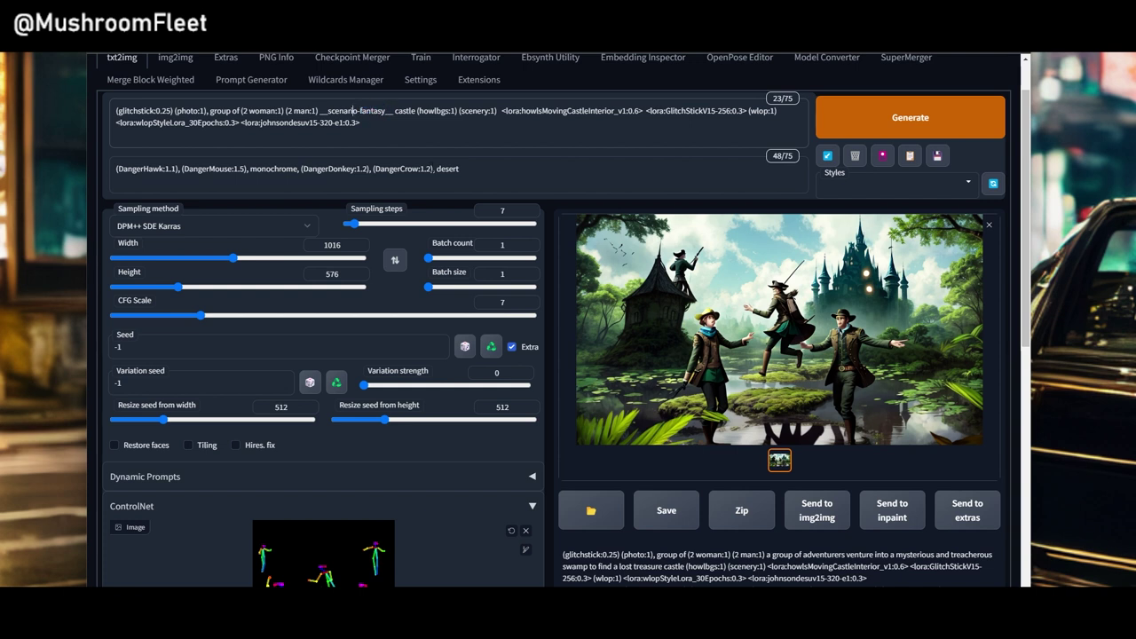
key("Right")
key("Right")
key("Right")
key("Right")
key("Right")
key("Right")
key("Right")
key("Right")
key("Right")
key("Right")
type("sci")
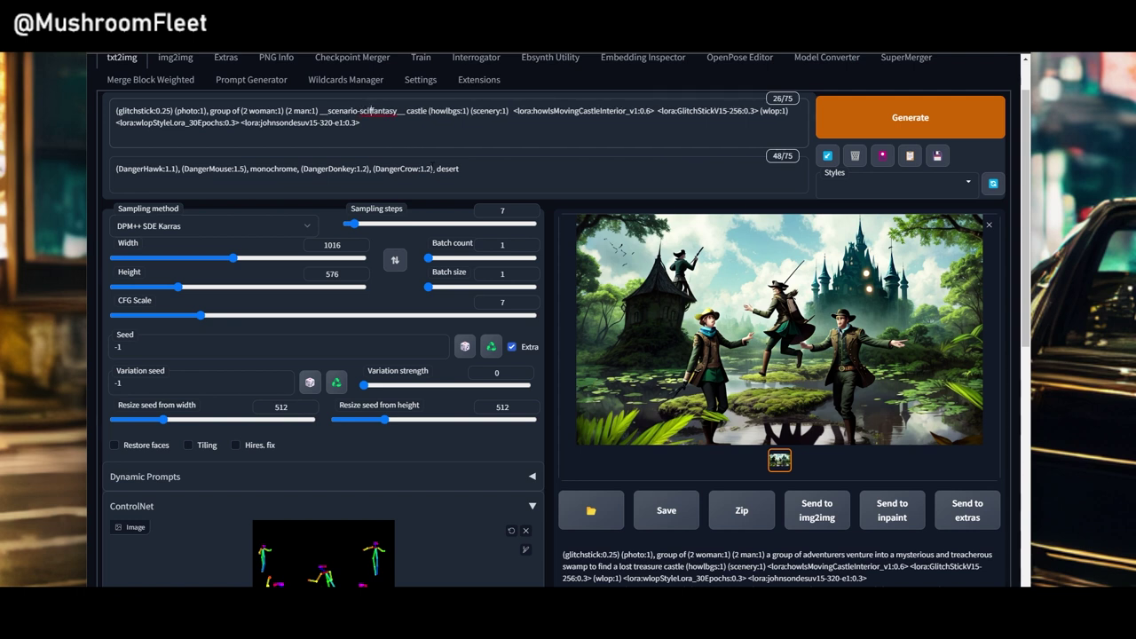
type("fi")
key("Delete")
key("Delete")
key("Delete")
key("Delete")
key("Delete")
key("Delete")
key("Delete")
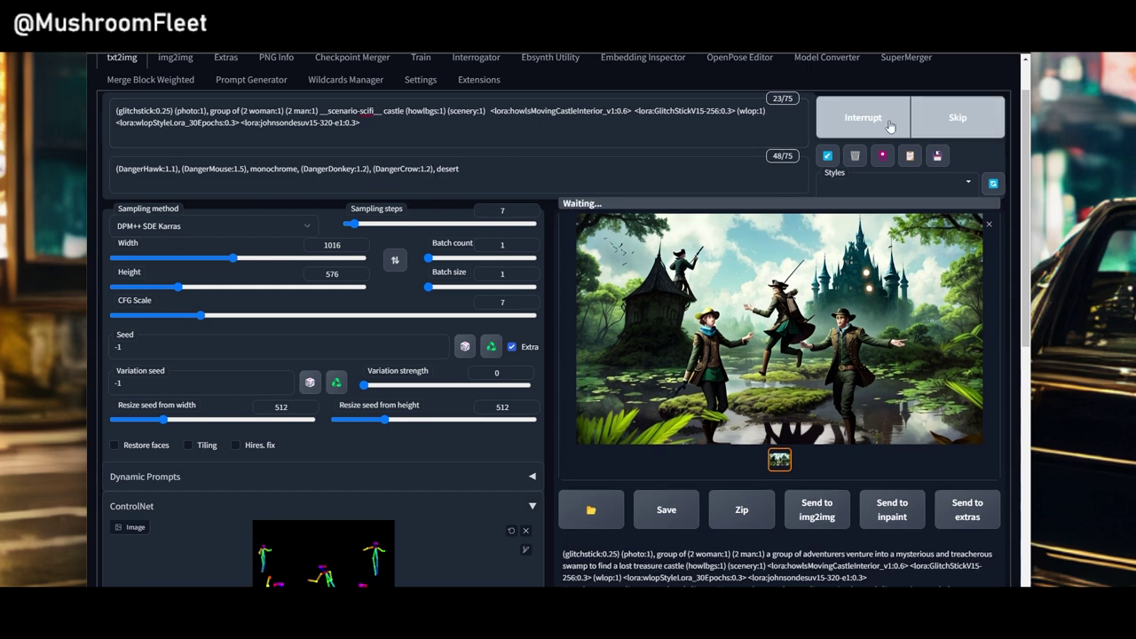
left_click(845, 128)
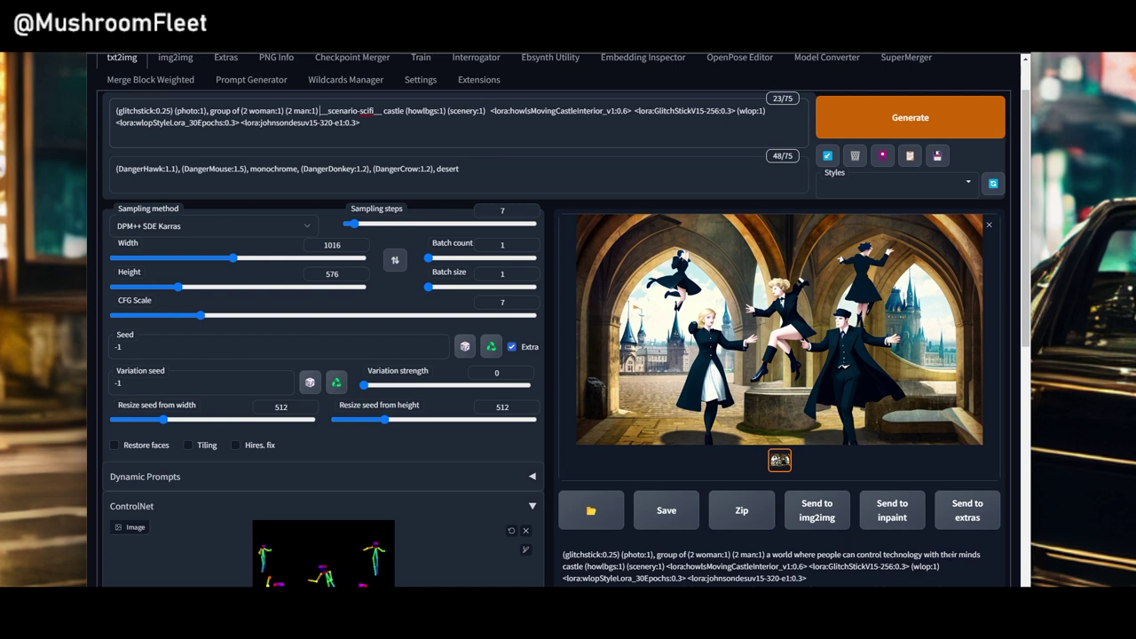
Step: Enclose the prompt's __scenario-scifi__ wildcard in square brackets and add a second copy of it after a | separator
scroll(839, 497, "up", 2)
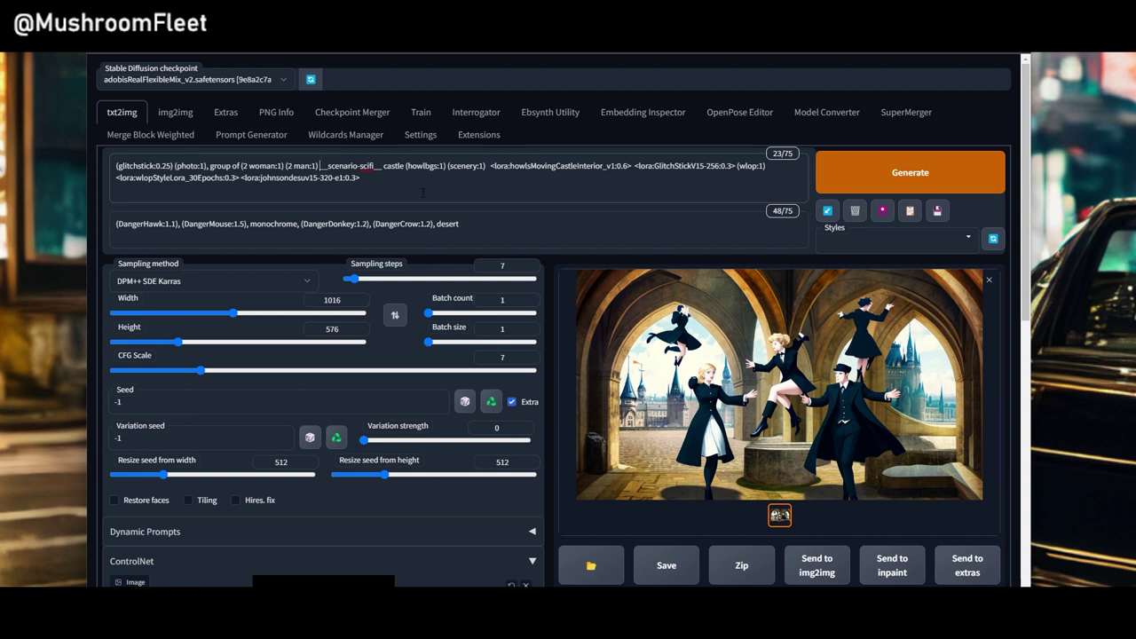
type("[")
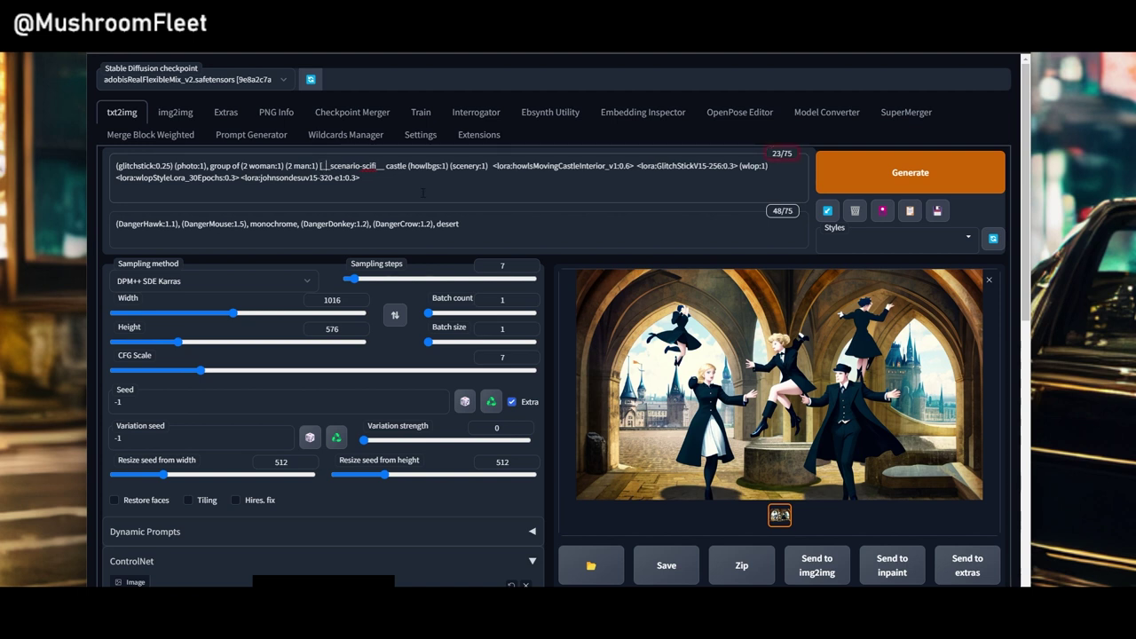
type("]")
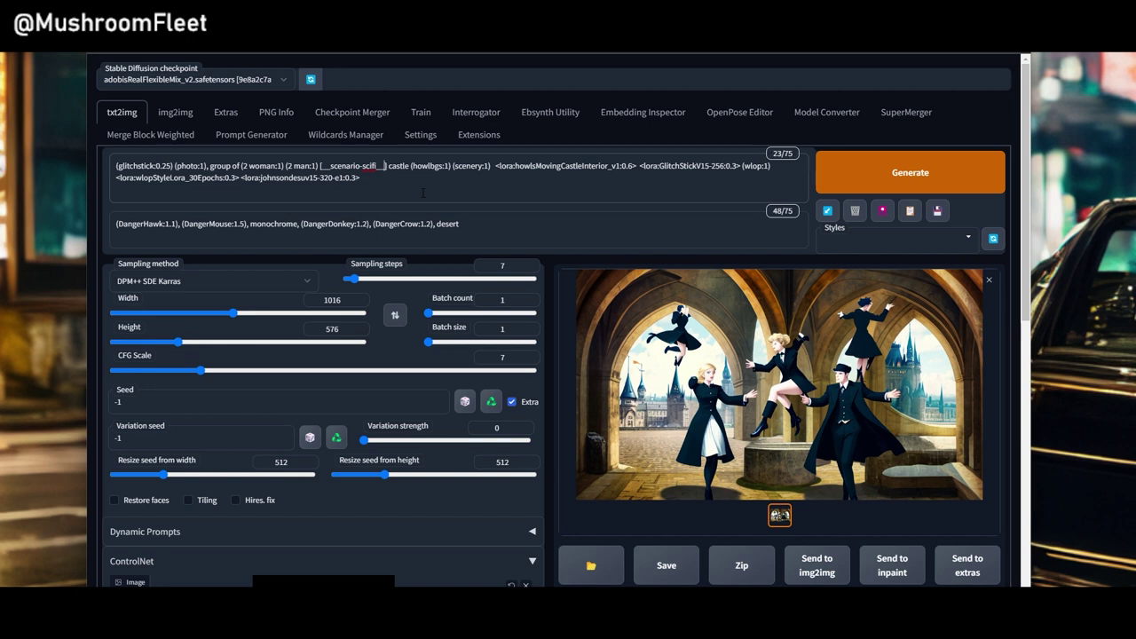
key("ctrl+shift+Left")
key("ctrl+shift+Left")
key("ctrl+shift+Left")
key("shift+Left")
key("shift+Left")
key("ctrl+c")
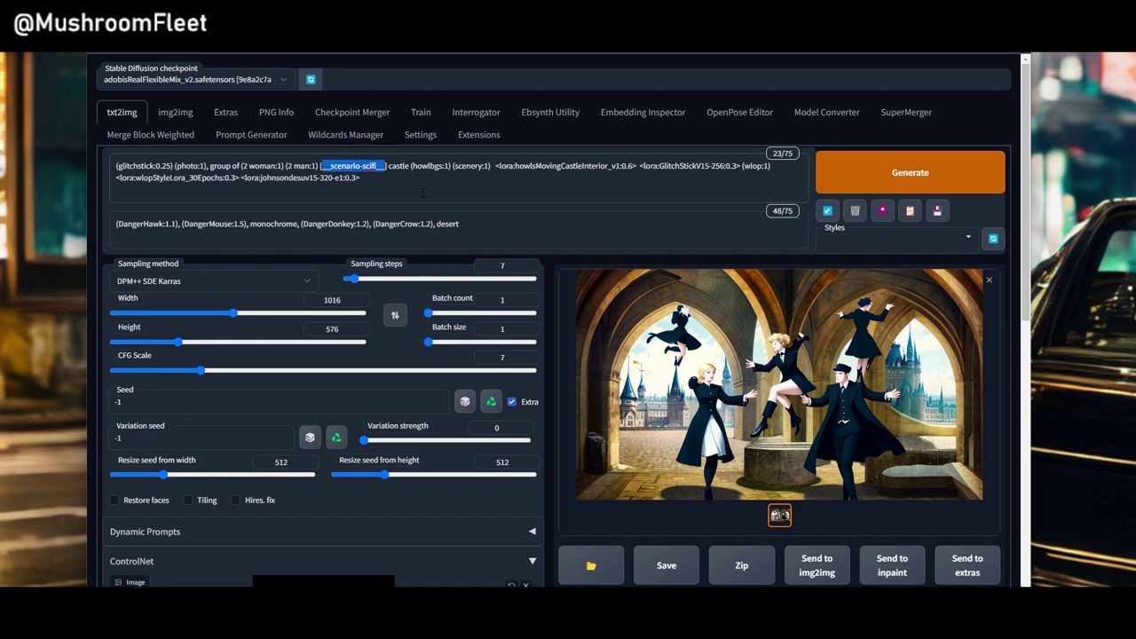
key("Right")
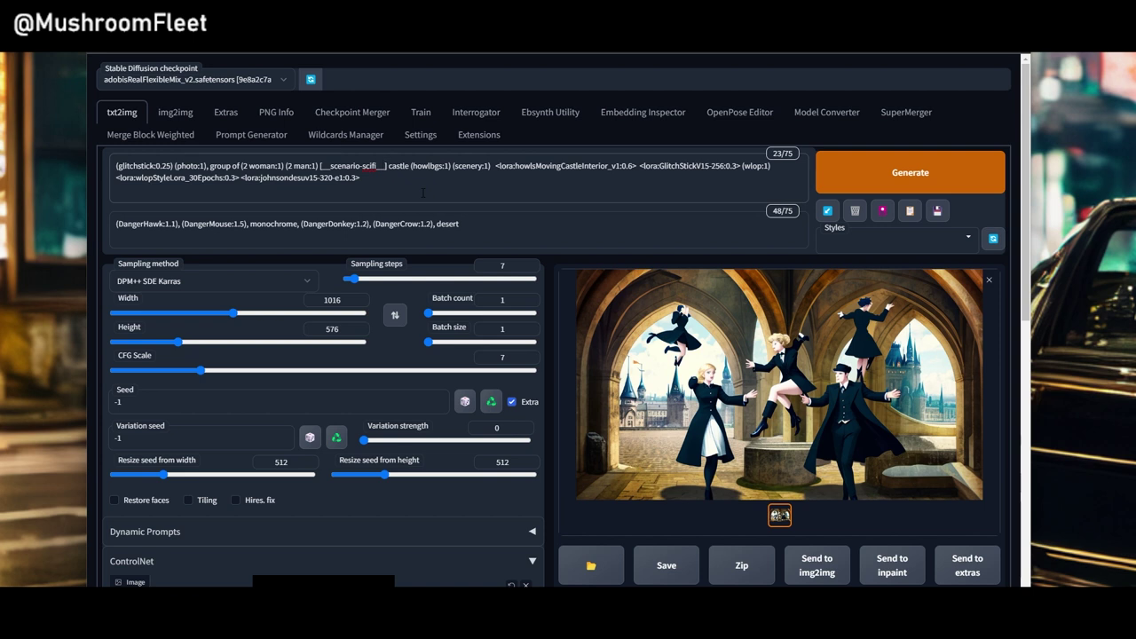
type("|")
key("ctrl+v")
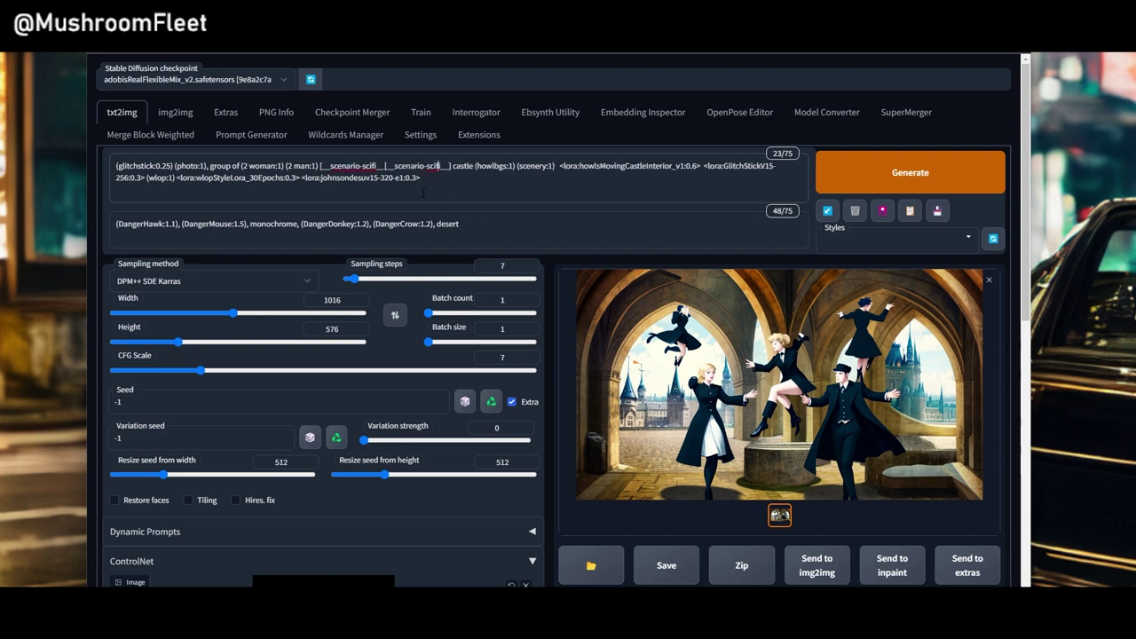
Step: Change the second wildcard in the brackets to __scenario-fantasy__ and generate a new image
key("BackSpace")
key("BackSpace")
key("BackSpace")
key("BackSpace")
key("BackSpace")
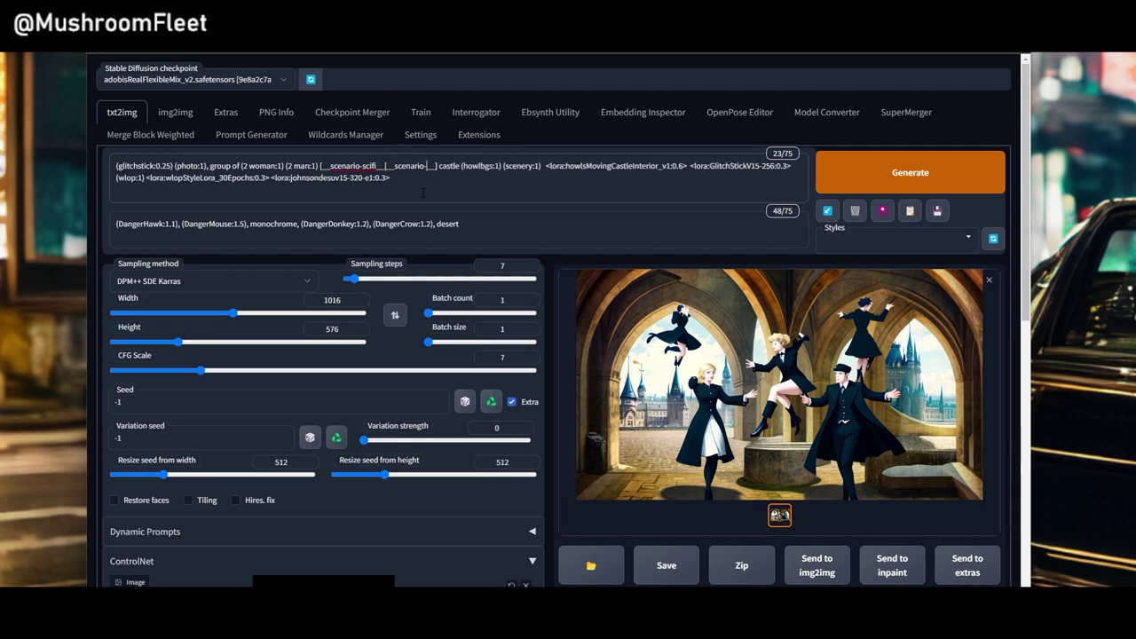
type("fantasy")
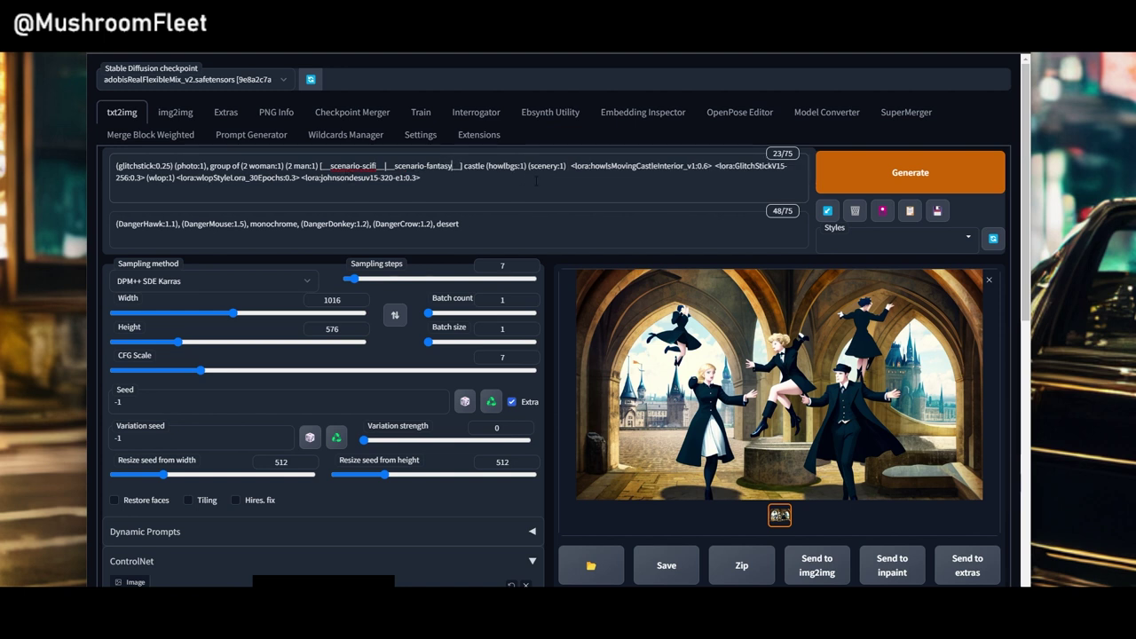
left_click(867, 181)
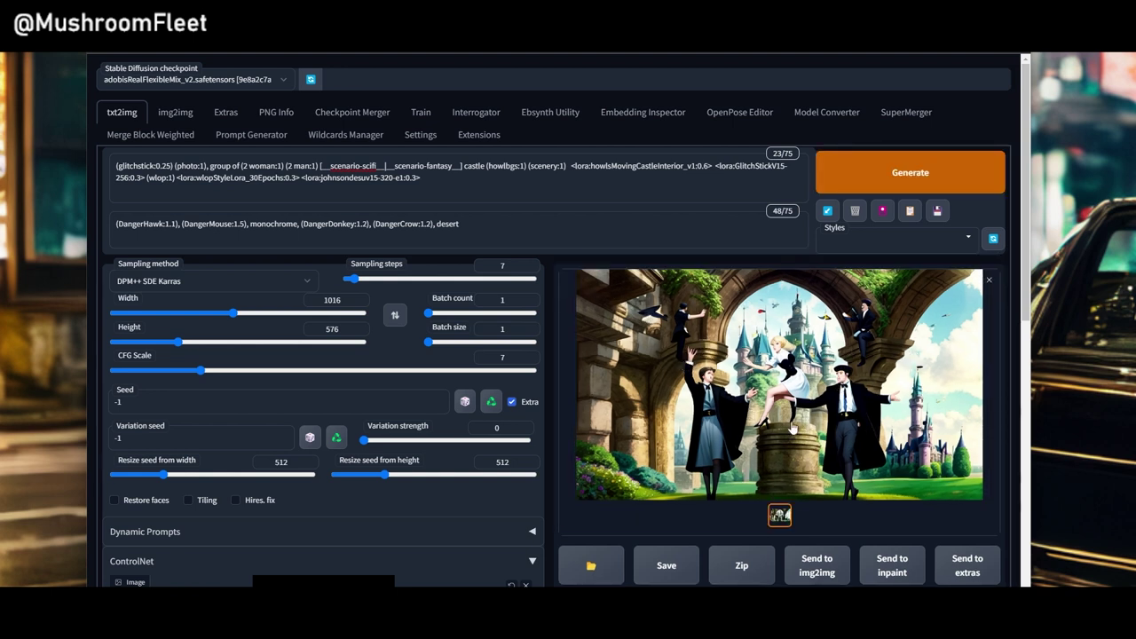
Step: Add "high angle" to the beginning of the prompt and generate a new castle scene
left_click(112, 167)
type("lowang")
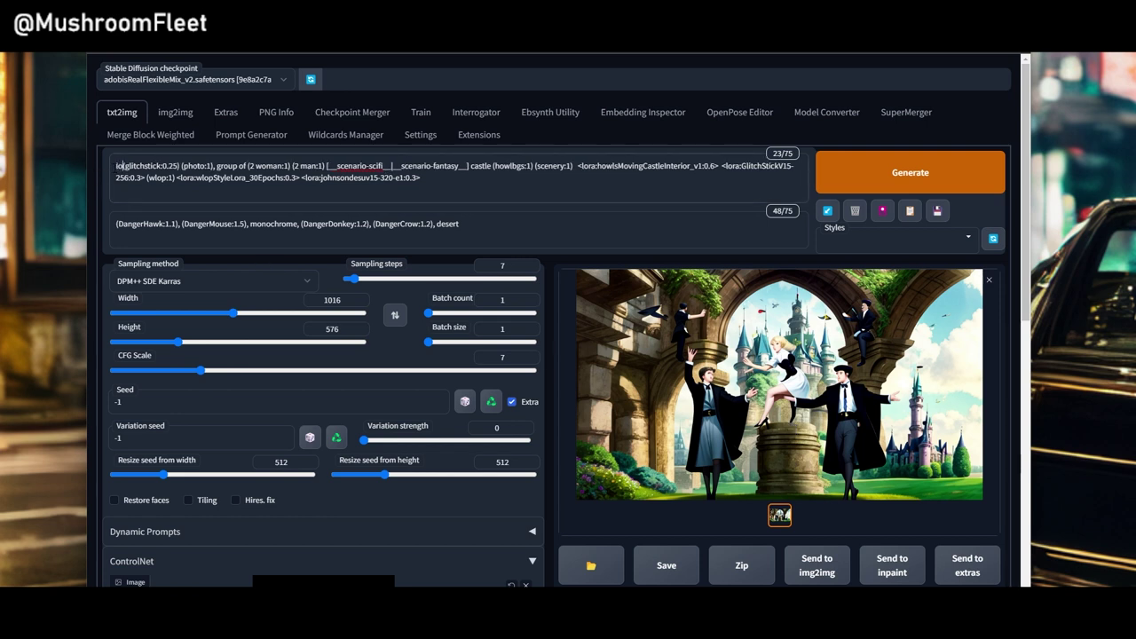
type("le")
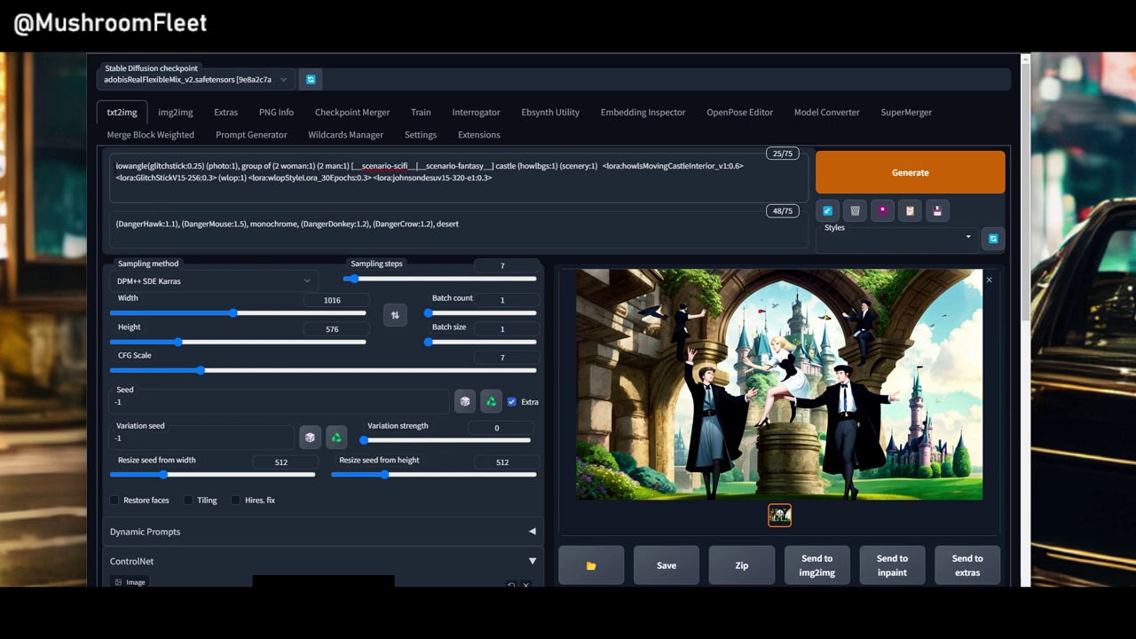
key("BackSpace")
key("BackSpace")
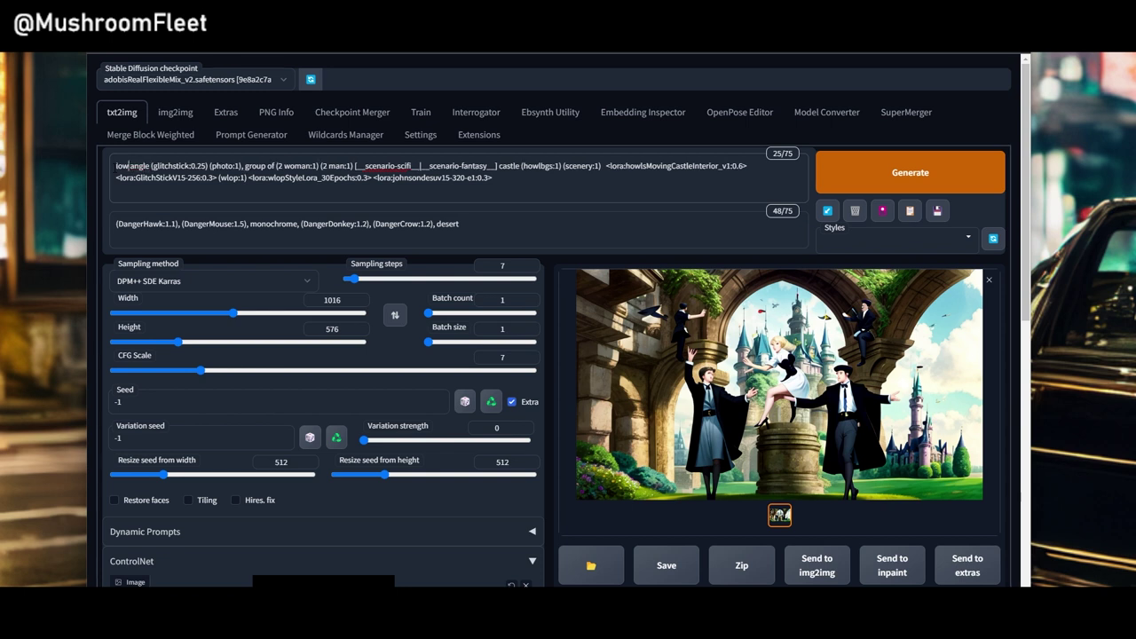
type("igh")
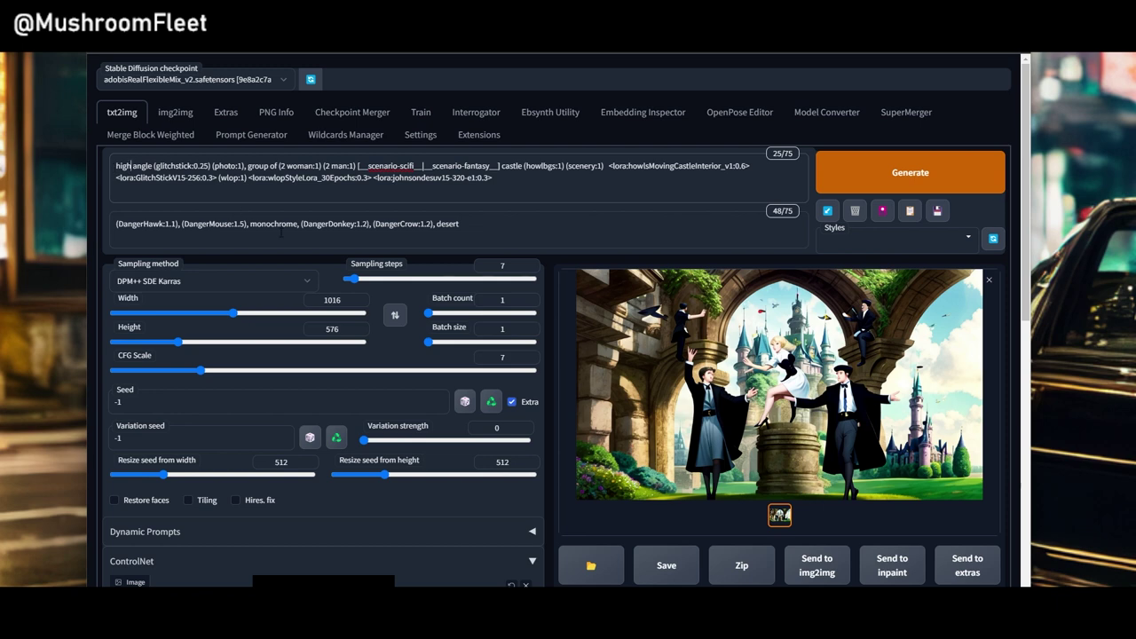
scroll(238, 203, "down", 2)
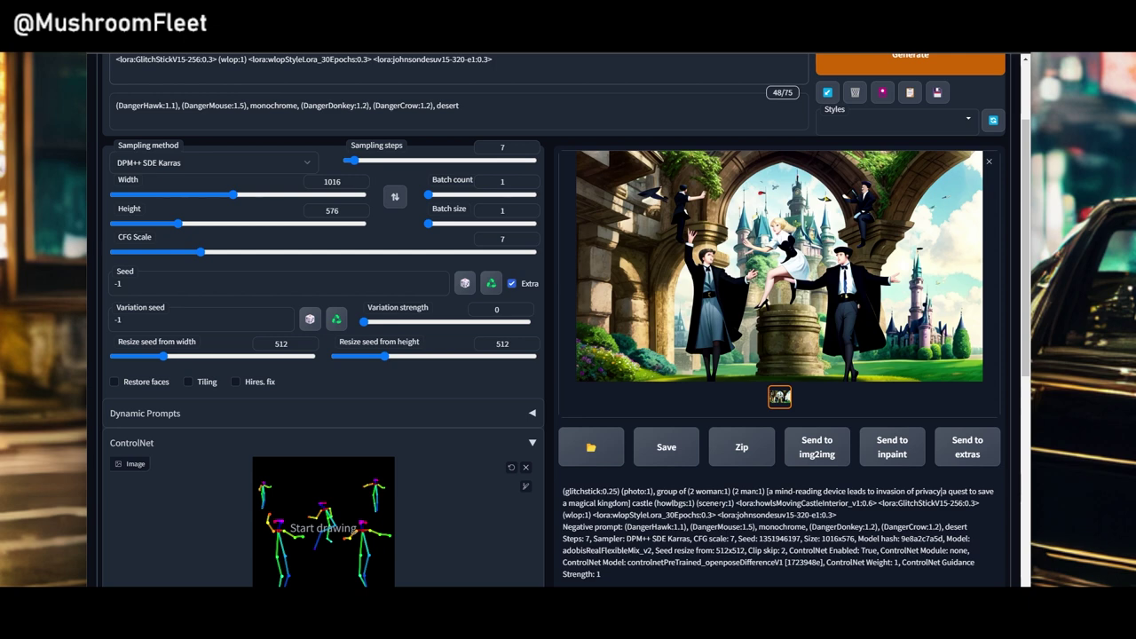
scroll(930, 320, "up", 1)
left_click(911, 126)
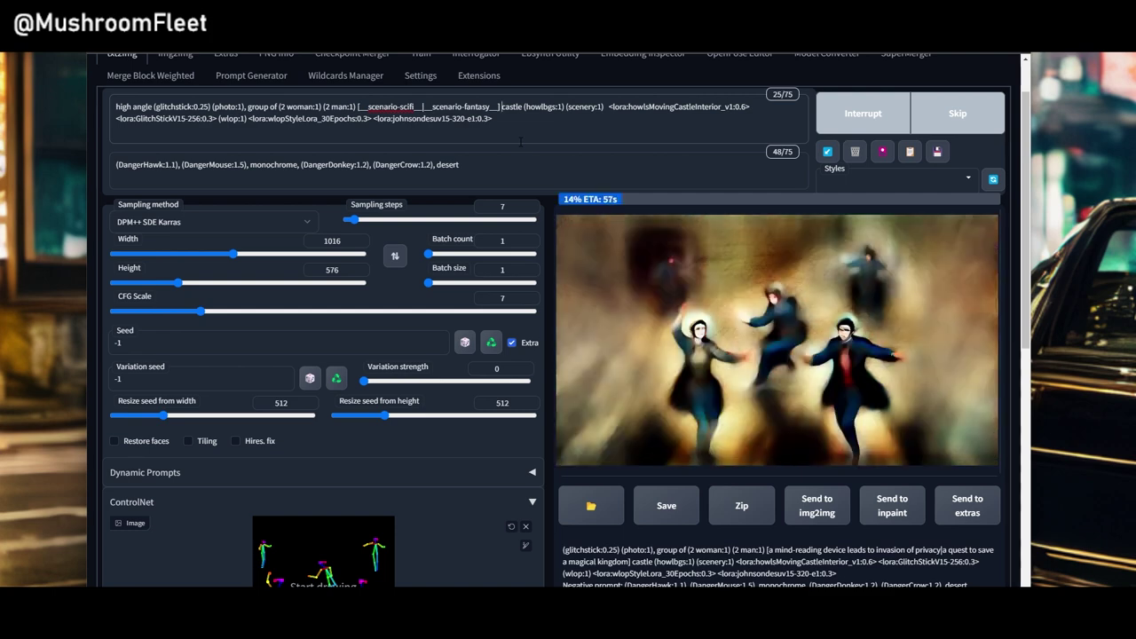
Step: Insert ", [fantasy|scifi]" in the prompt between the bracketed scenario wildcards and the word castle
type(", ")
type("[fanta")
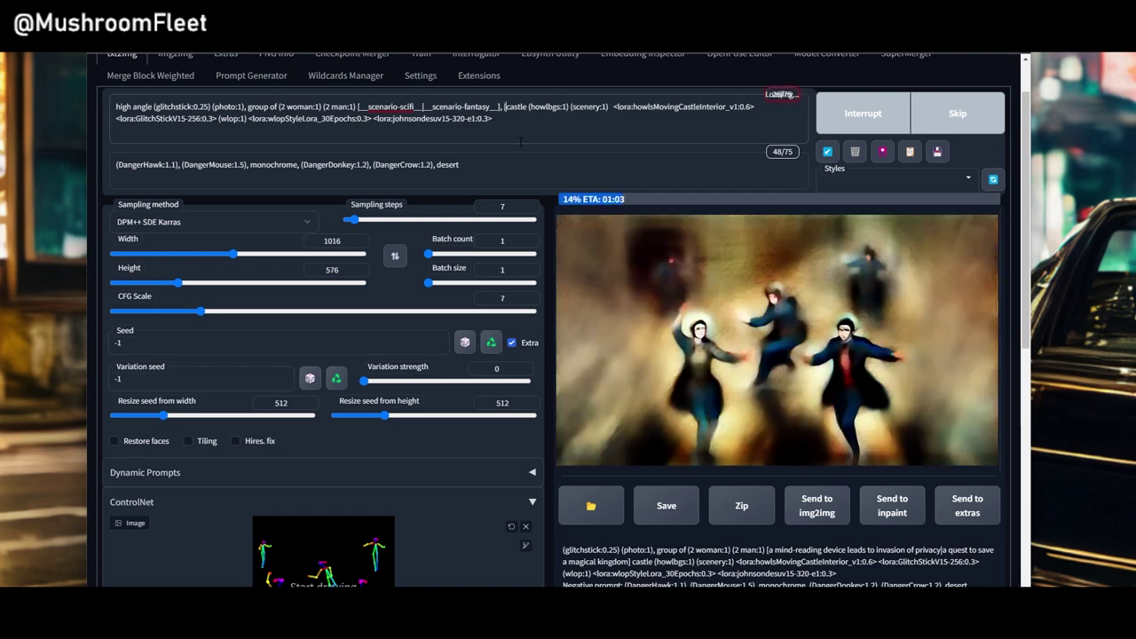
type("sy")
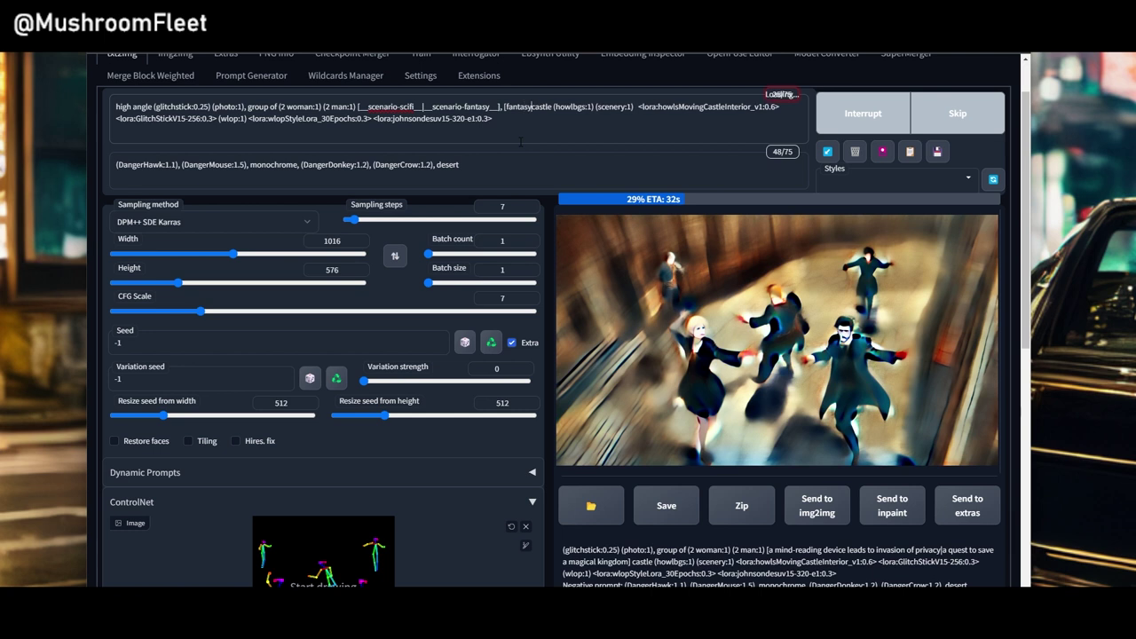
type("|")
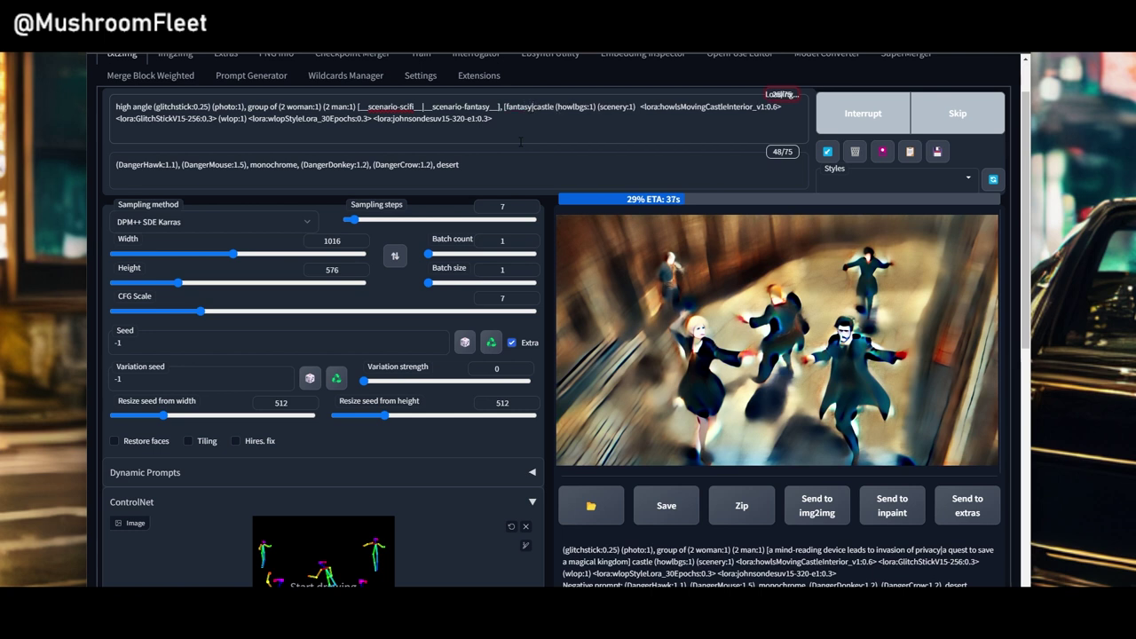
type("scifi")
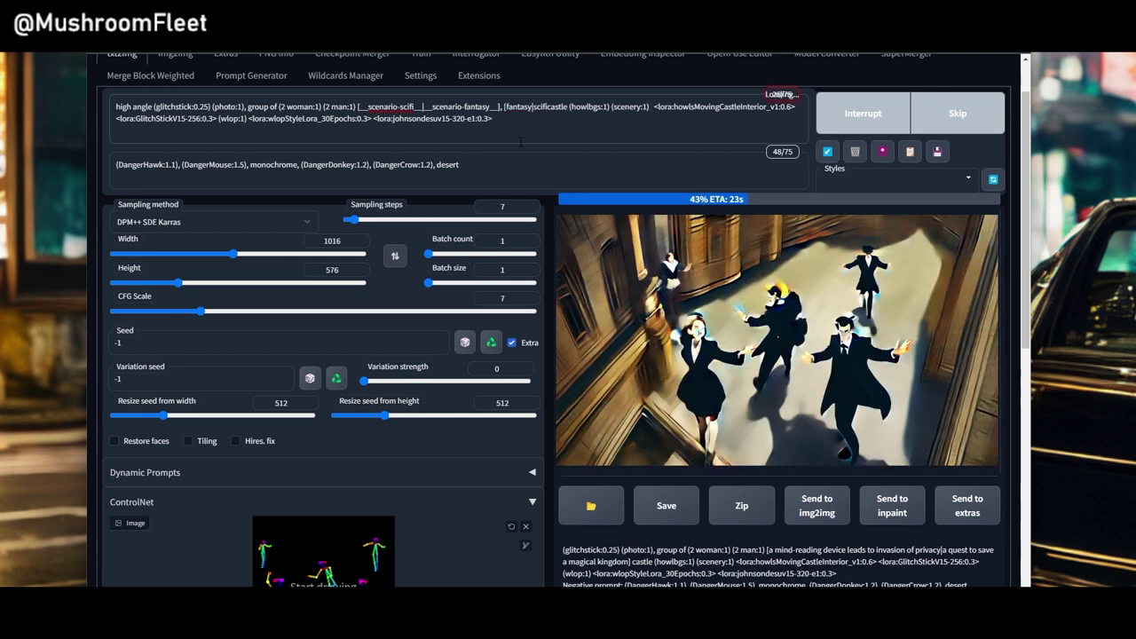
type("] ]")
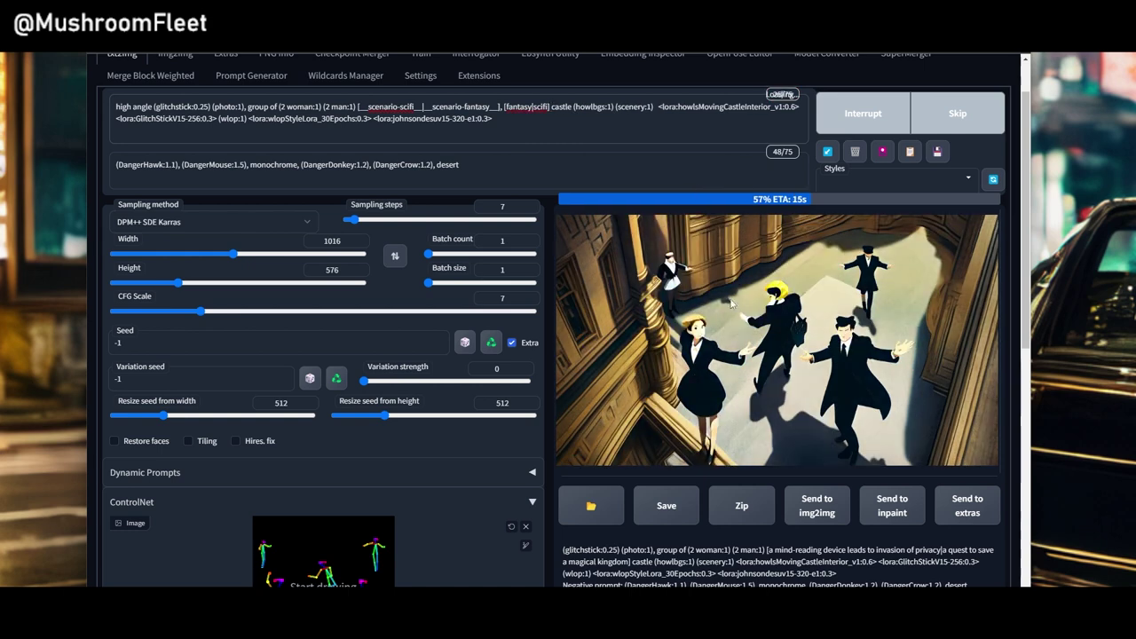
Step: Check the high-angle scene and its resolved prompt, and generate another image with the [fantasy|scifi] alternation
scroll(520, 142, "down", 1)
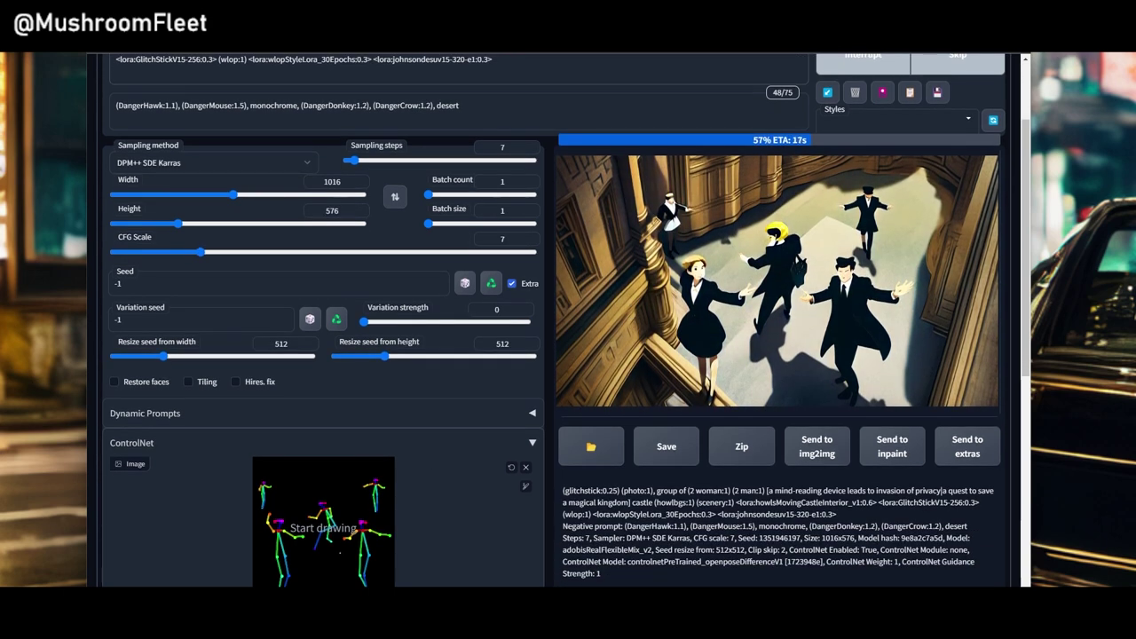
scroll(424, 512, "down", 1)
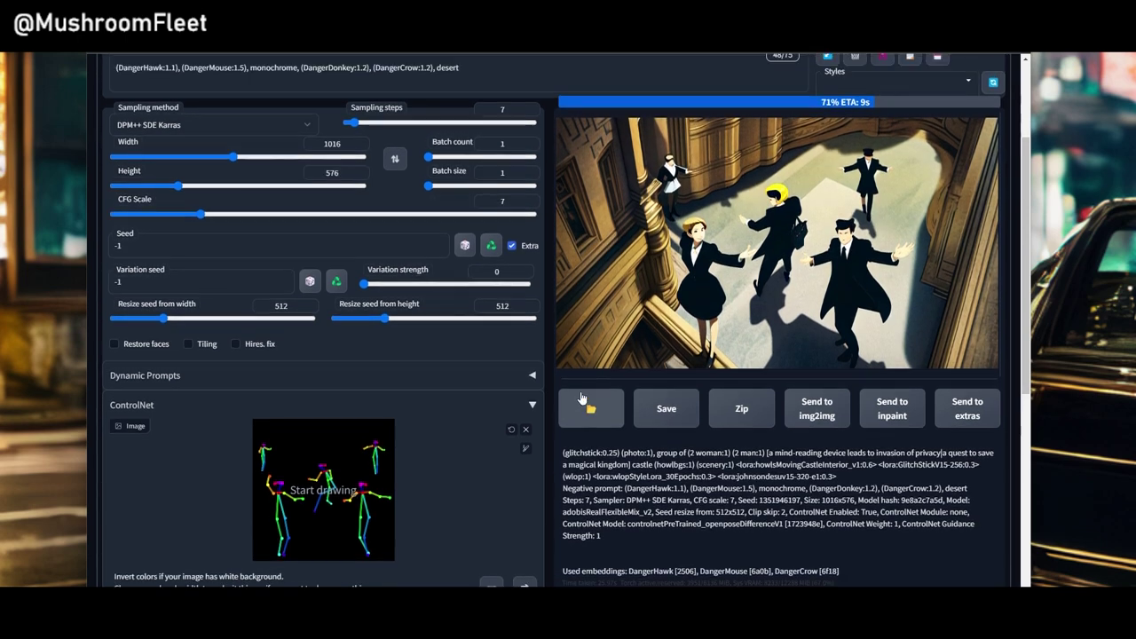
scroll(581, 398, "up", 1)
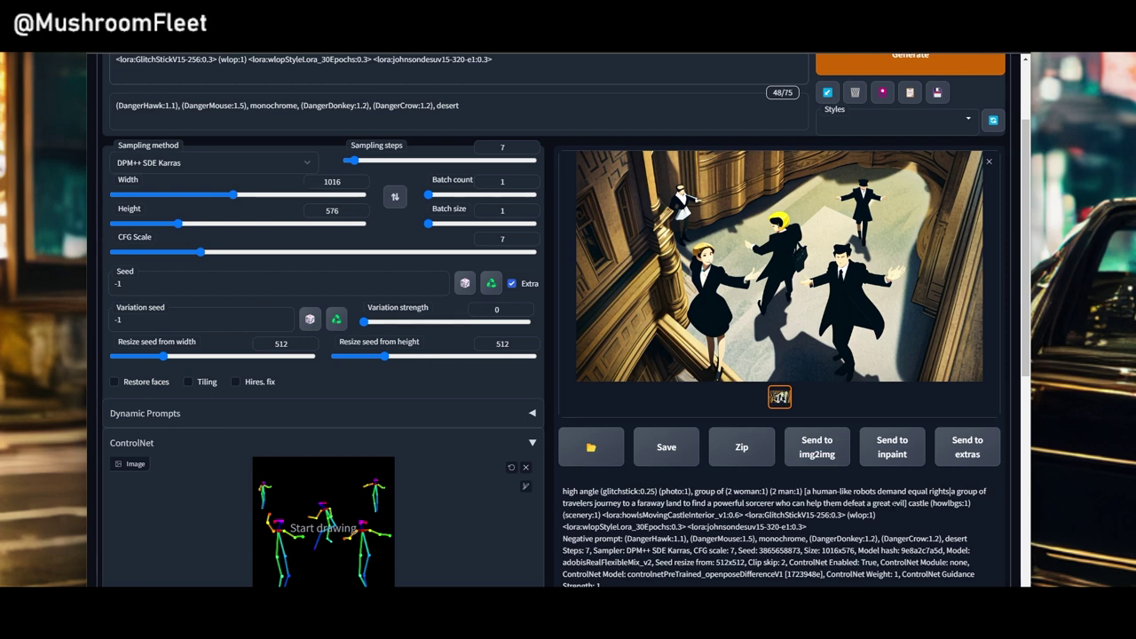
scroll(555, 240, "up", 2)
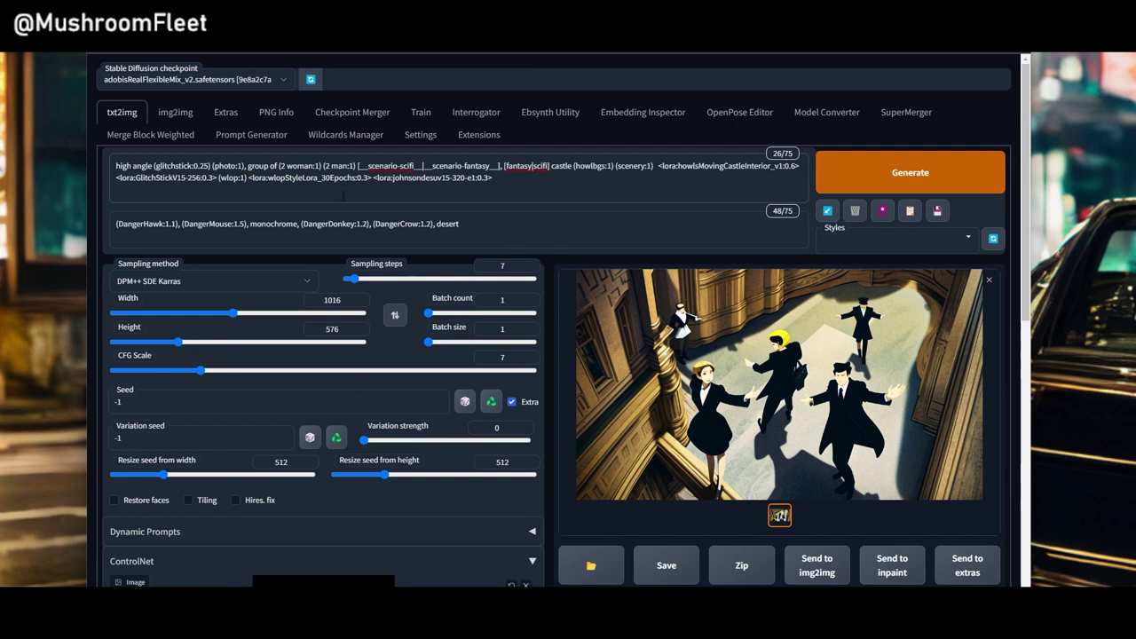
left_click(853, 183)
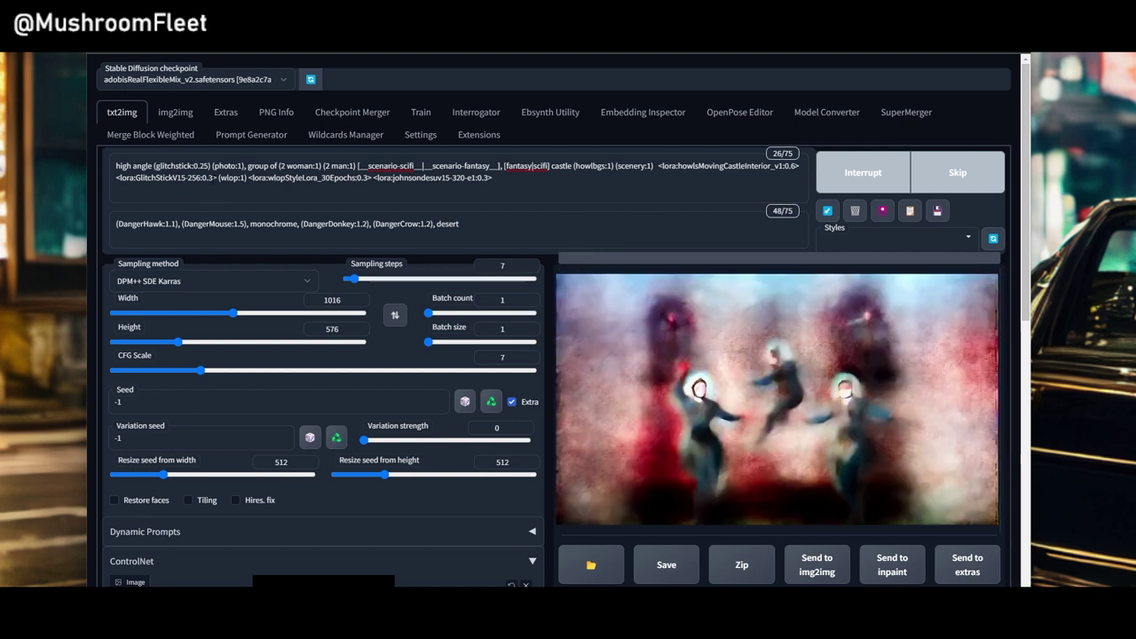
Step: Replace the word photo with anime in the prompt's (photo:1) term
key("shift+Left")
key("shift+Left")
key("shift+Left")
key("shift+Left")
key("shift+Left")
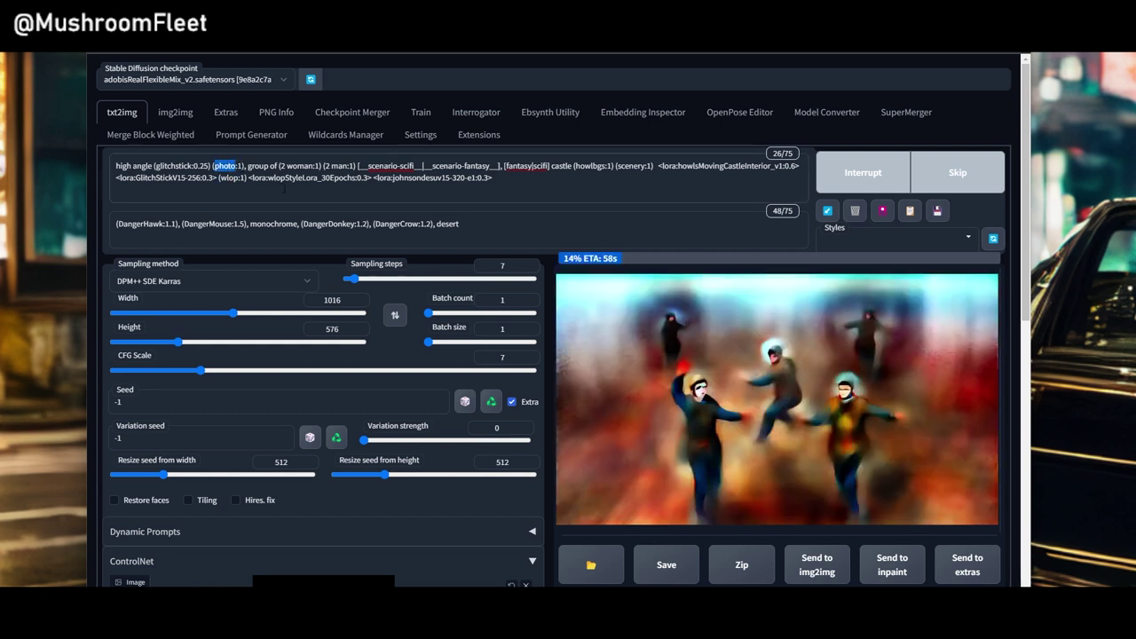
type("anim")
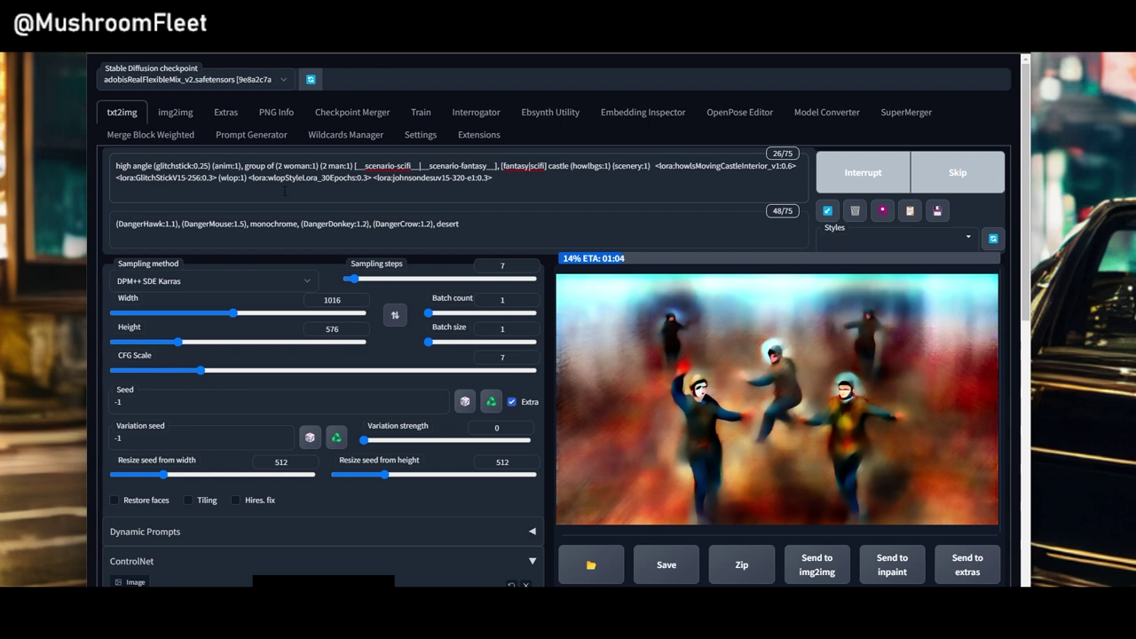
type("e")
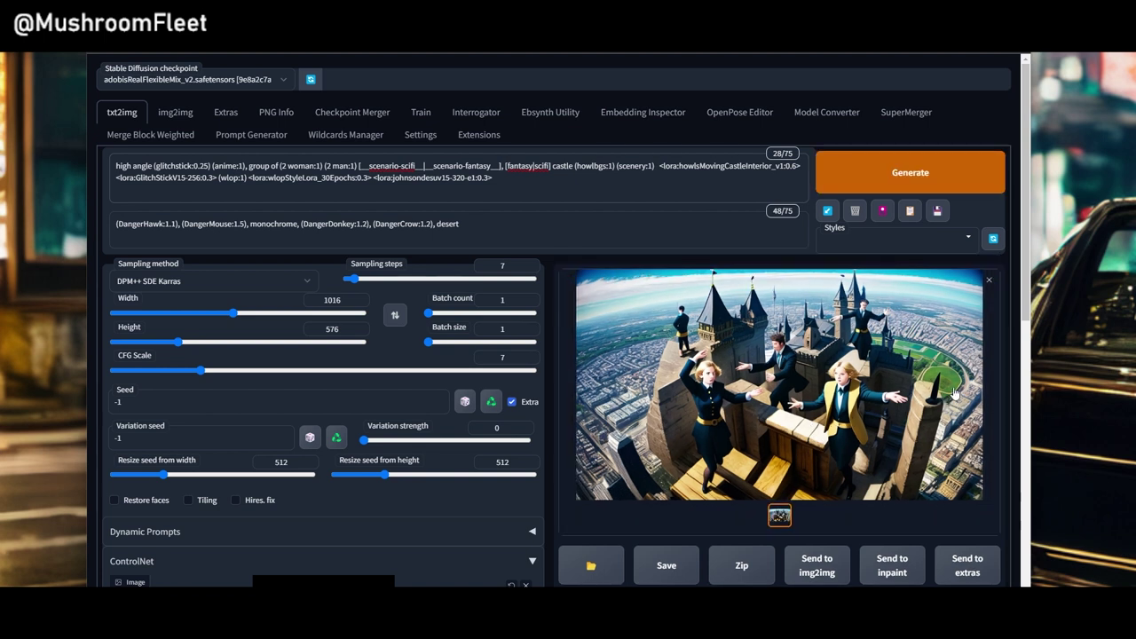
Step: Review the new scene's resolved prompt and switch the Stable Diffusion checkpoint to dreamshaper_331BakedVae.safetensors
scroll(946, 384, "down", 2)
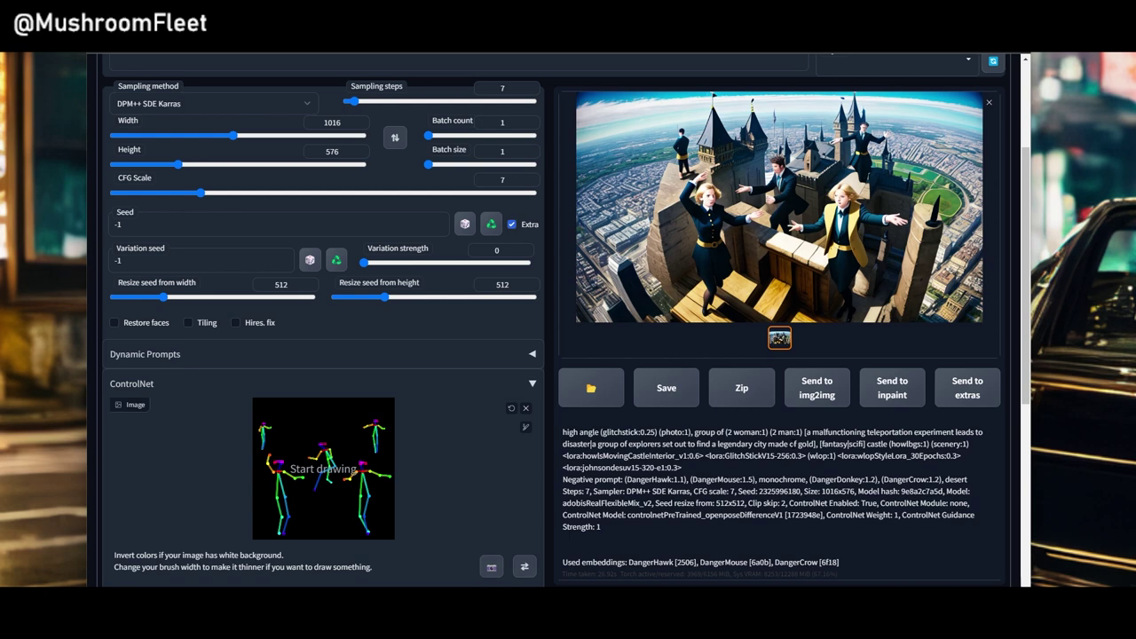
scroll(834, 476, "up", 2)
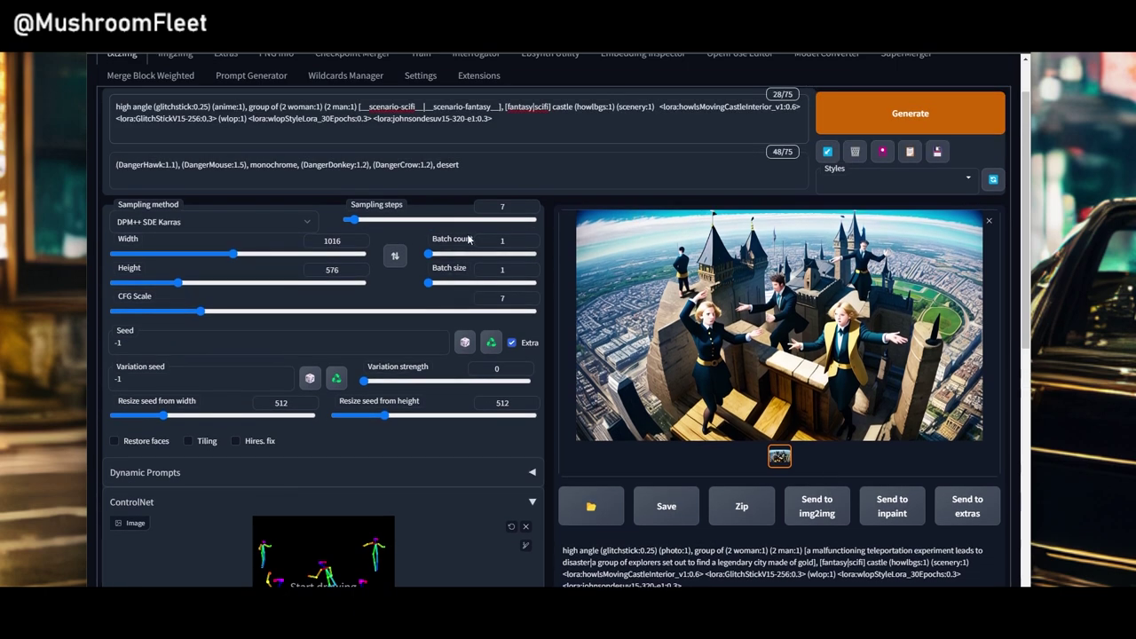
scroll(469, 239, "up", 1)
left_click(199, 82)
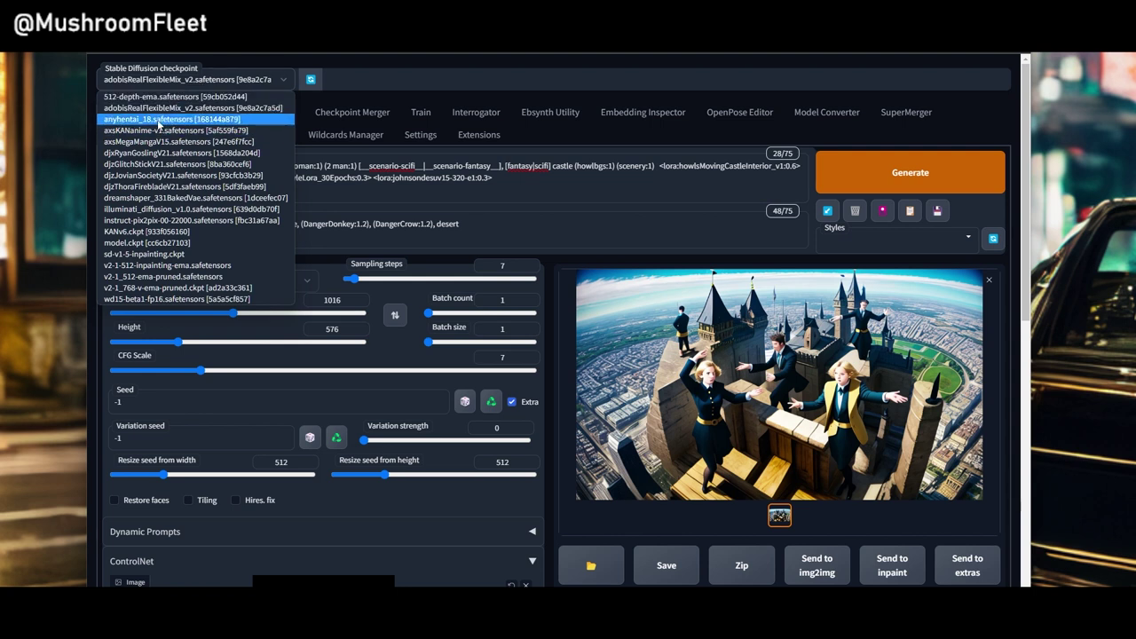
left_click(152, 200)
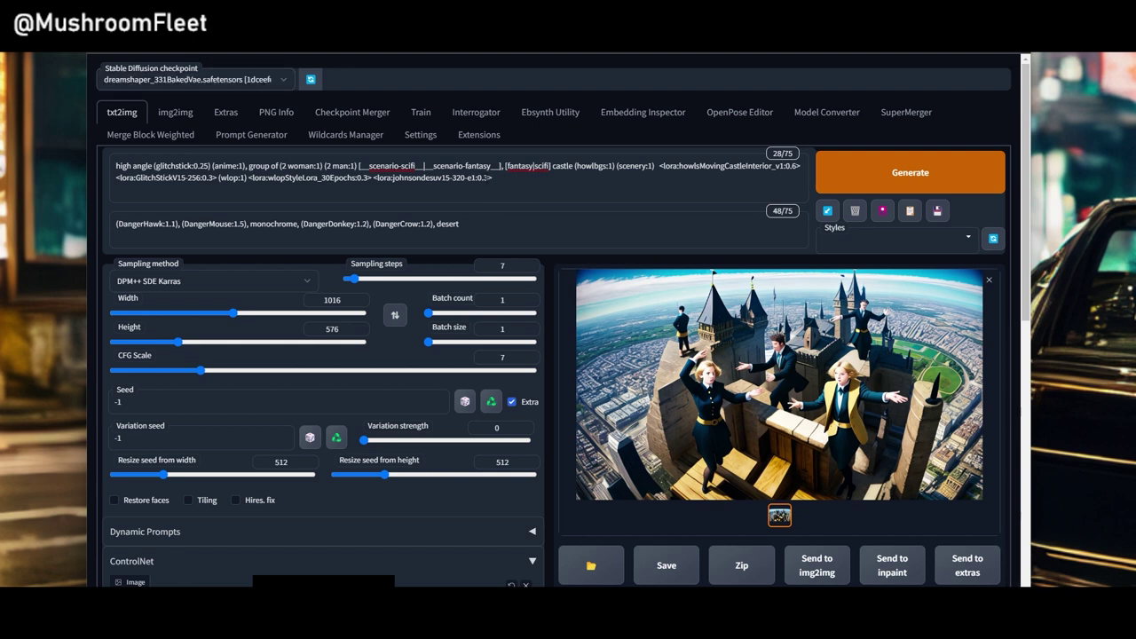
Step: Set the johnsondesuv15-320-e1 LoRA weight to 0.4 and the glitchstick term's weight to 0.3 in the prompt
double_click(486, 178)
type("4")
double_click(203, 166)
type("3")
Step: Append the LoRA <lora:crazyExpressions:1> to the prompt, preceded by the terms (crazy eyes:1) (crazy face:1)
left_click(506, 181)
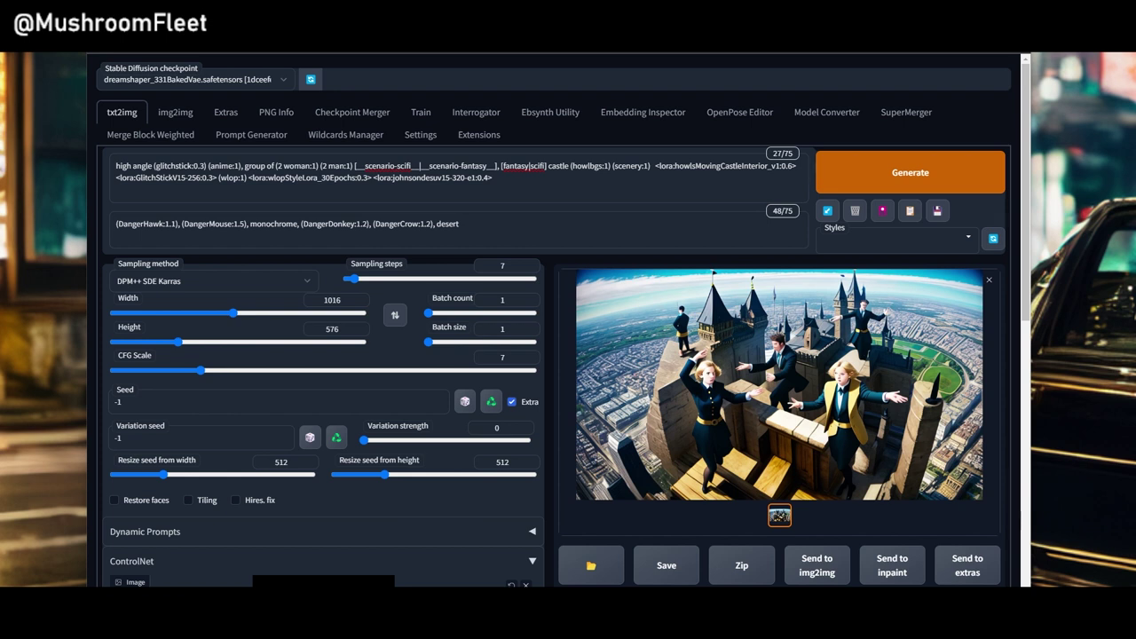
left_click(494, 206)
key("ctrl+v")
left_click(218, 179)
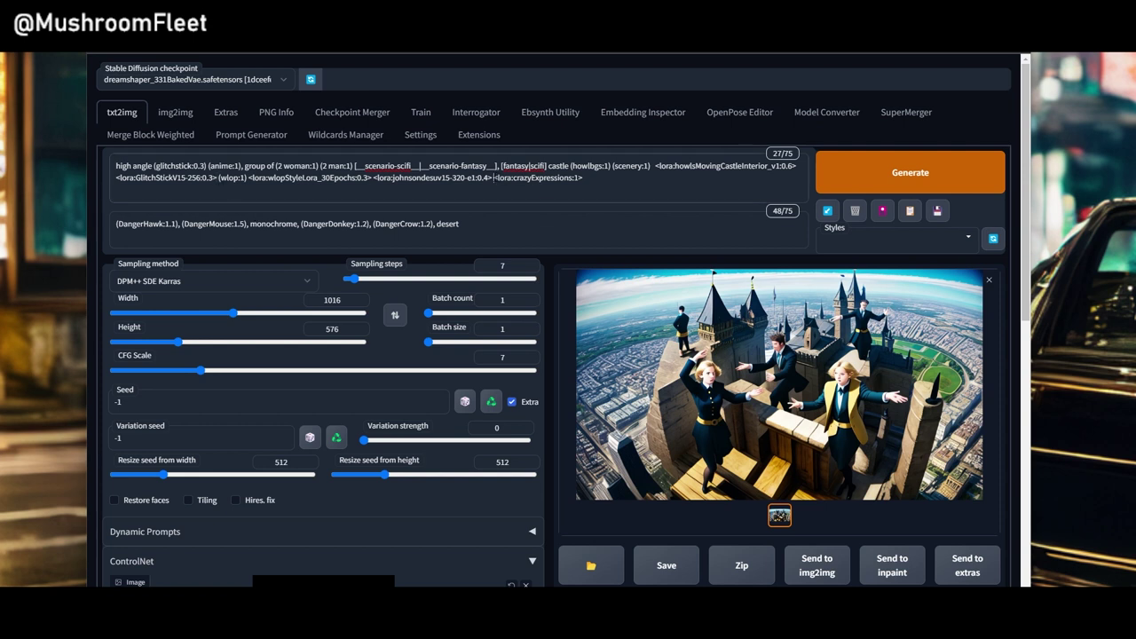
type("(crazy eyes:1) (crazy face:1)")
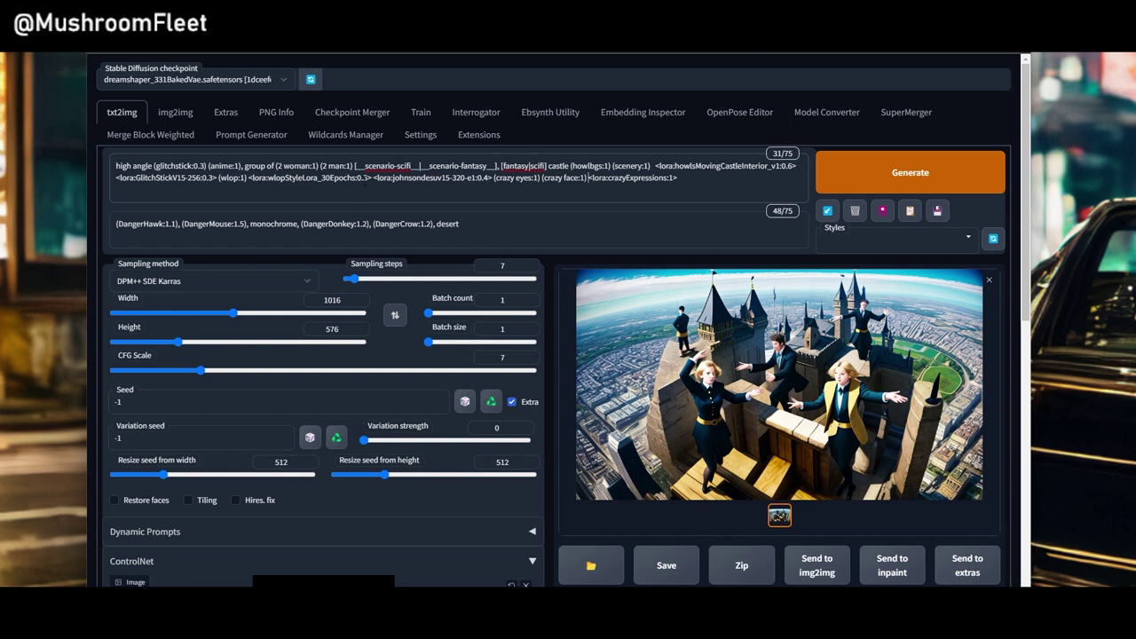
Step: Set the wlopStyleLora_30Epochs LoRA weight to 0.4 in the prompt and generate a new castle scene
type("4")
left_click(891, 180)
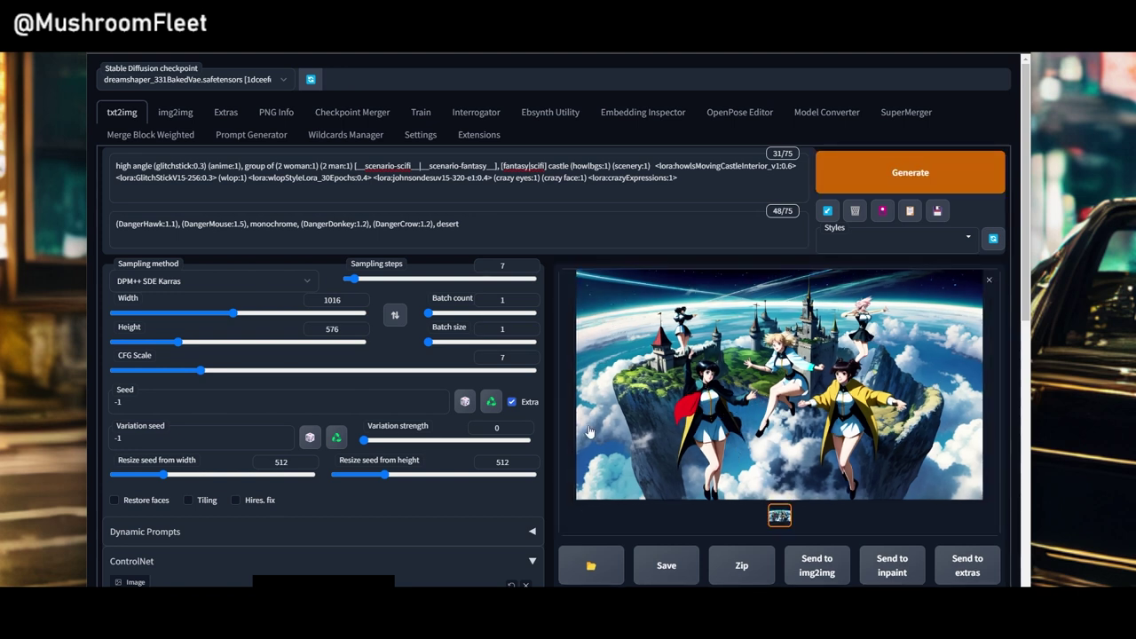
scroll(892, 324, "down", 2)
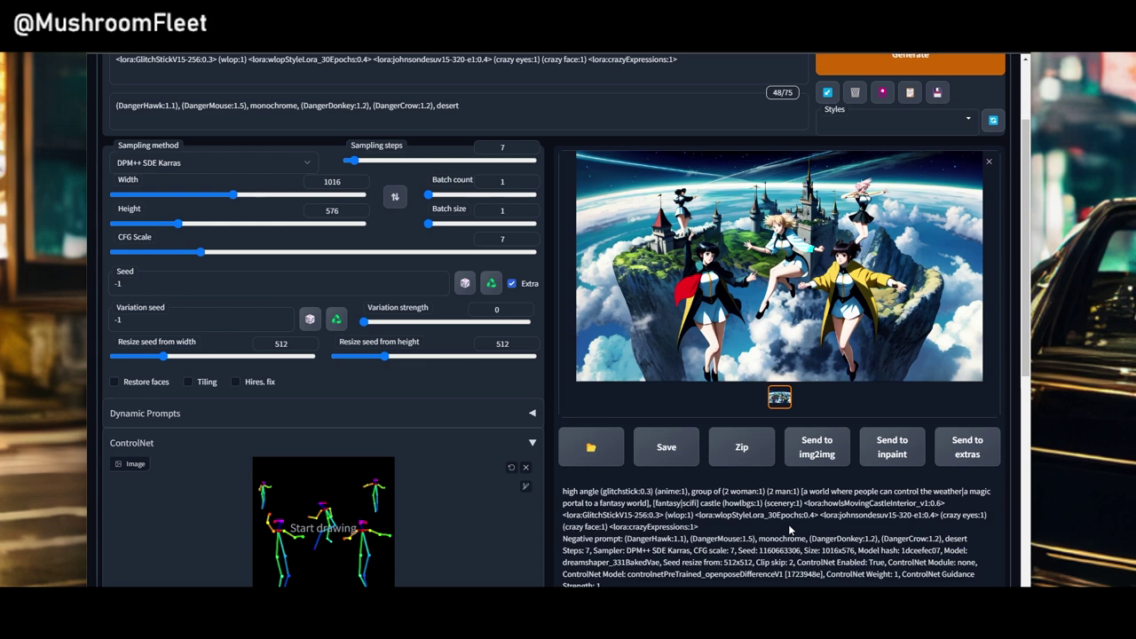
scroll(789, 528, "up", 1)
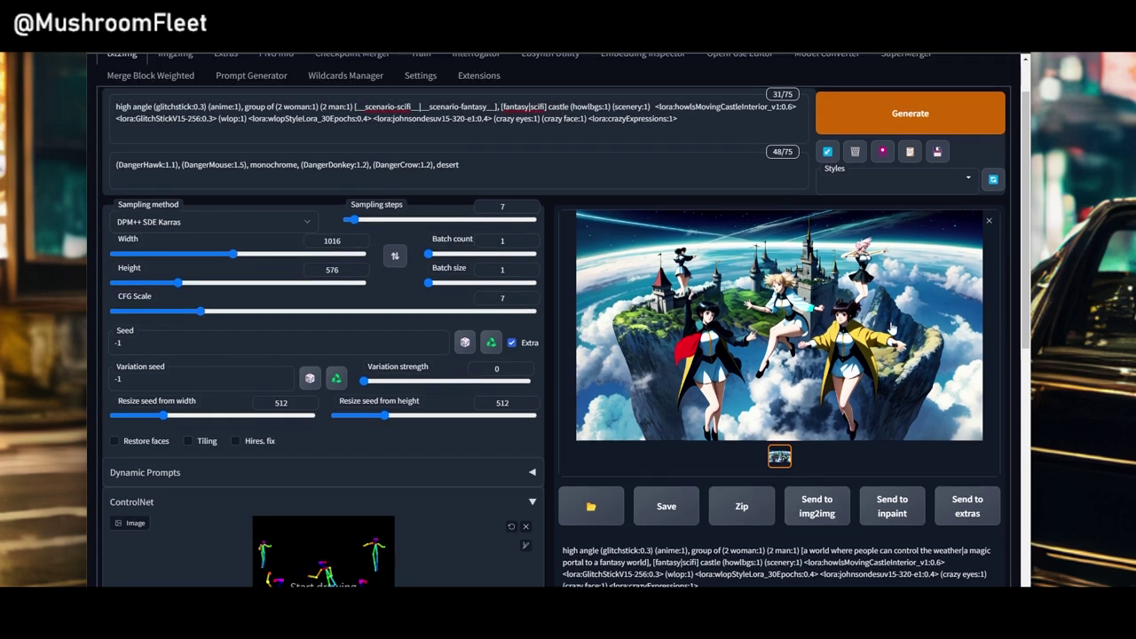
scroll(892, 330, "up", 1)
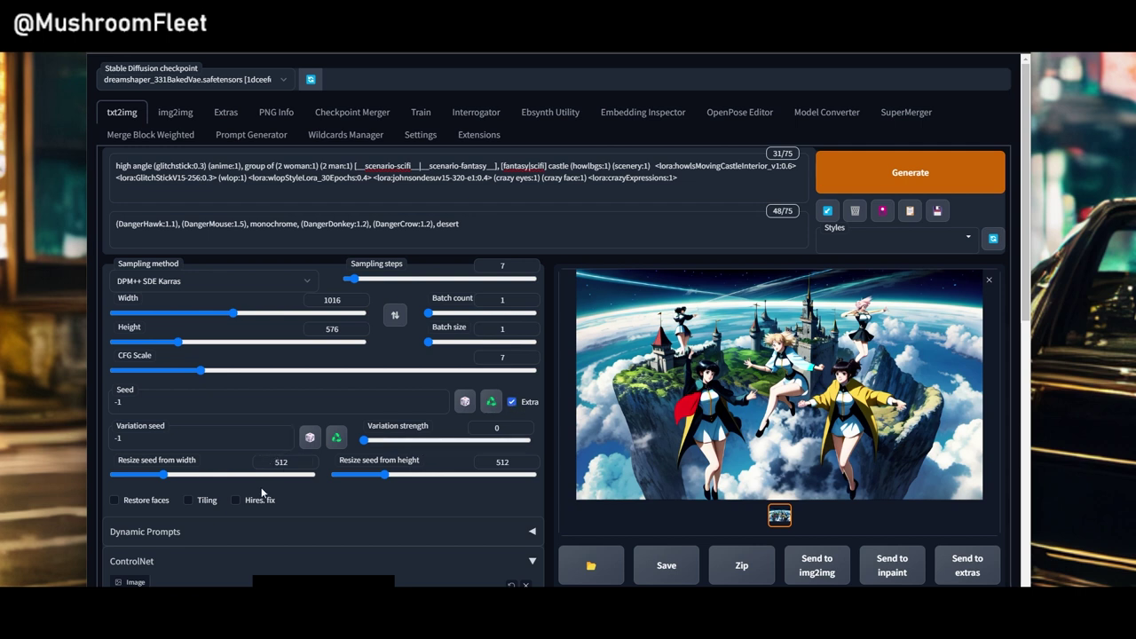
Step: Enable Hires. fix, reuse the last image's seed, and regenerate the floating-castle scene at higher resolution
left_click(235, 500)
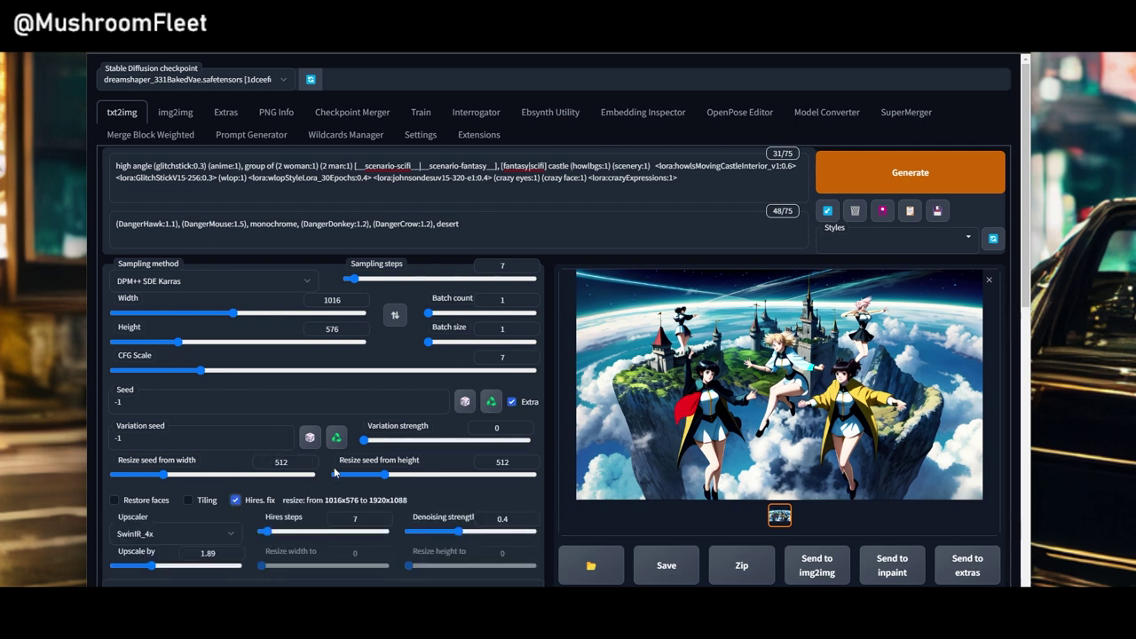
left_click(490, 404)
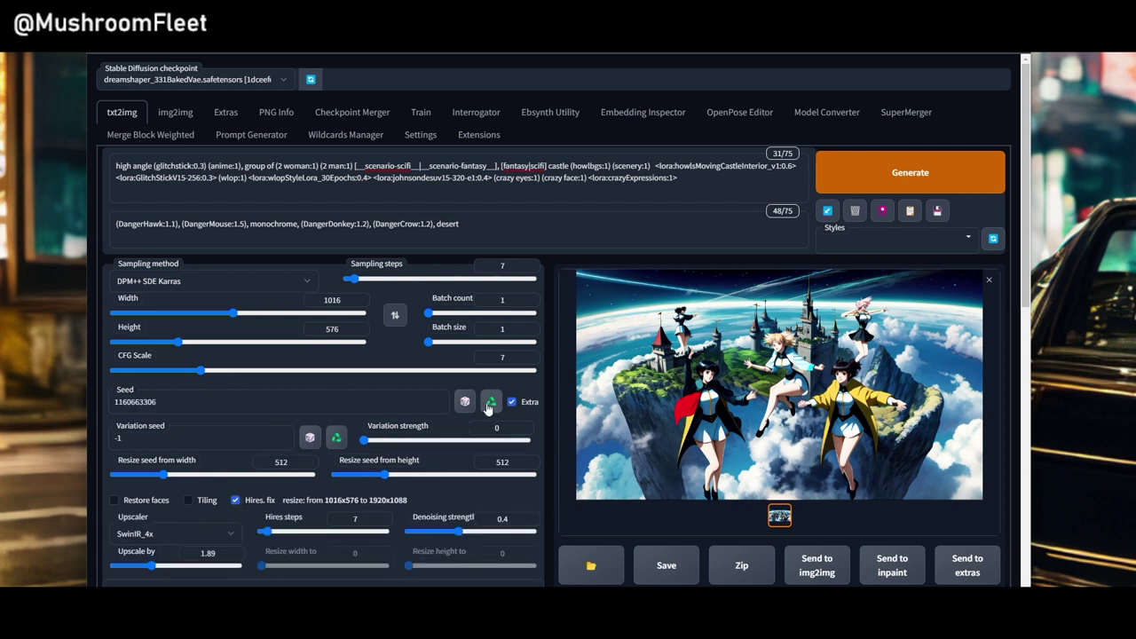
left_click(881, 175)
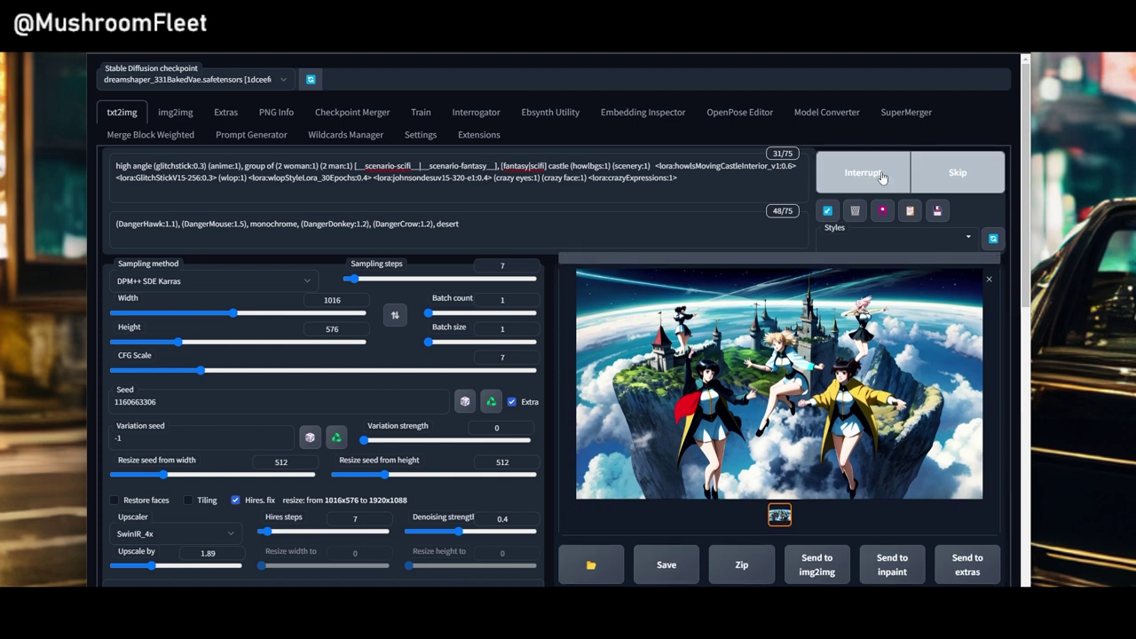
left_click(864, 332)
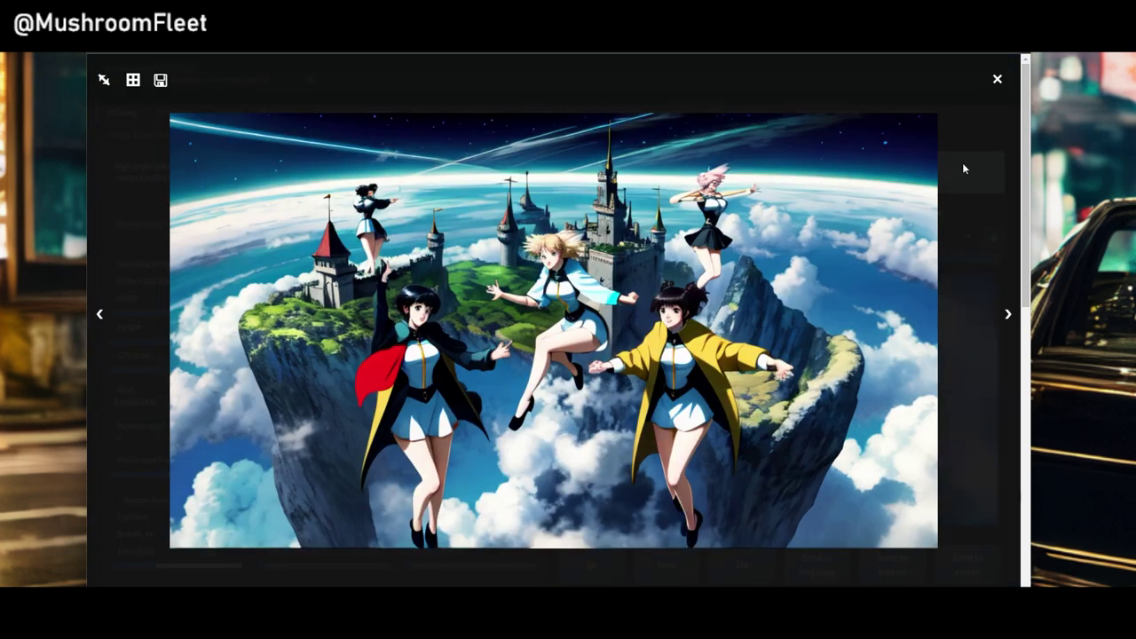
left_click(997, 79)
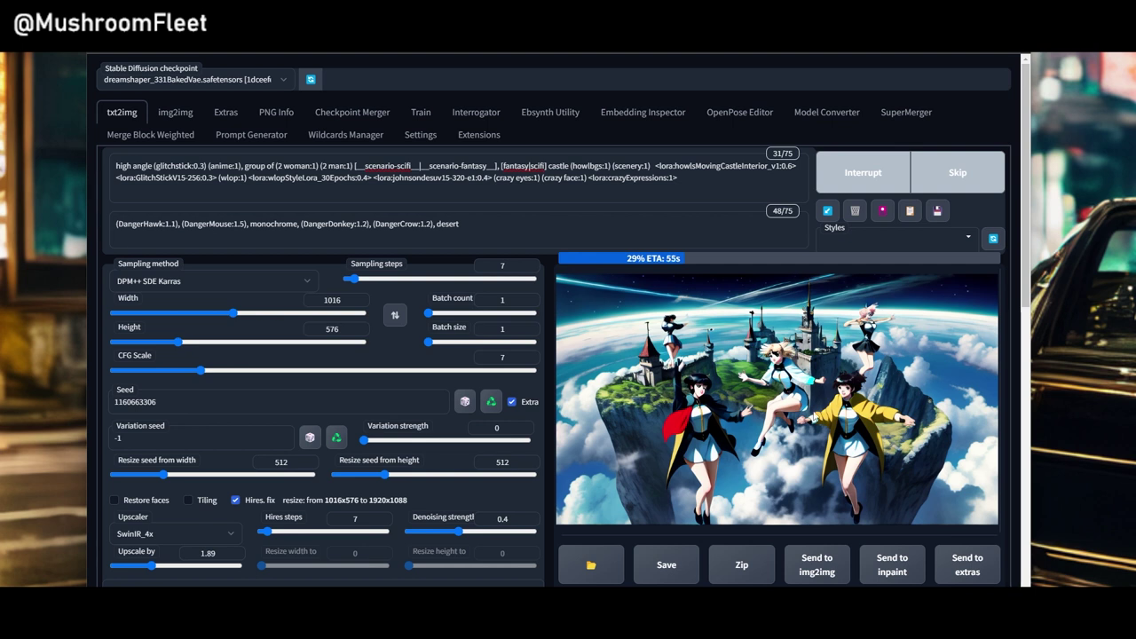
double_click(503, 519)
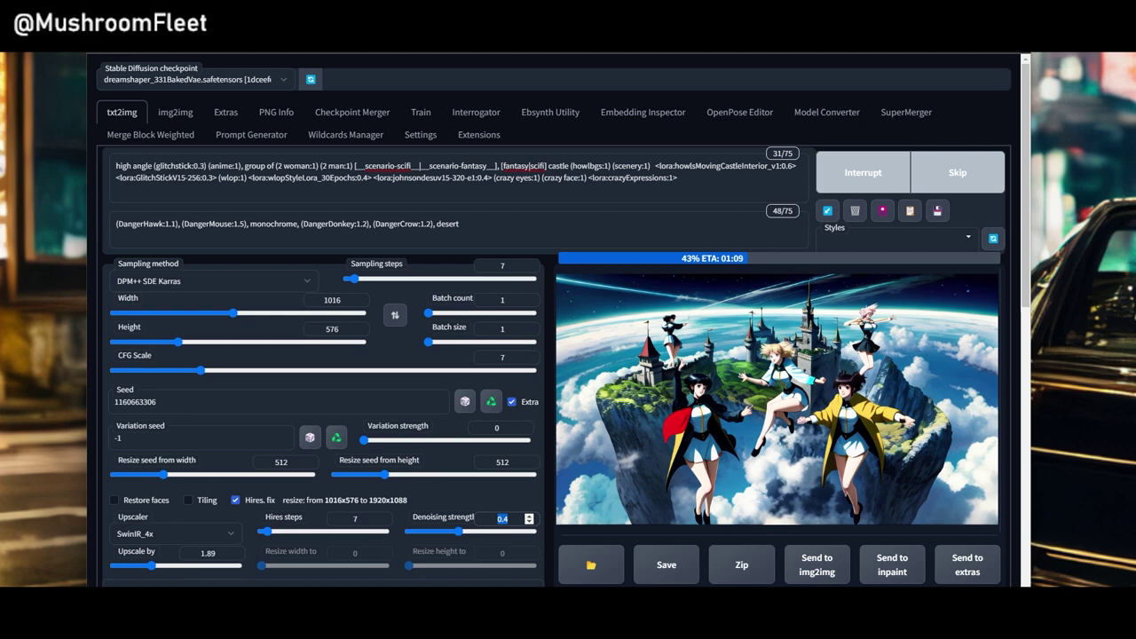
Step: Reset the OpenPose Editor canvas and browse to the JoJoVersion3 folder for a pose JSON
left_click(744, 107)
left_click(174, 280)
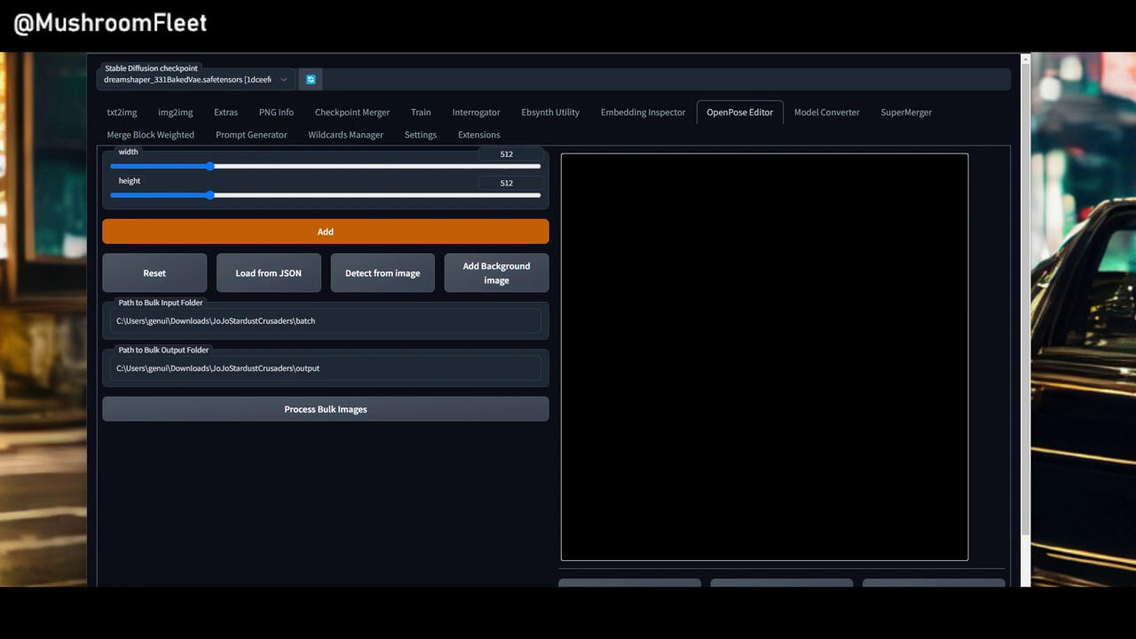
left_click(253, 271)
scroll(338, 285, "down", 10)
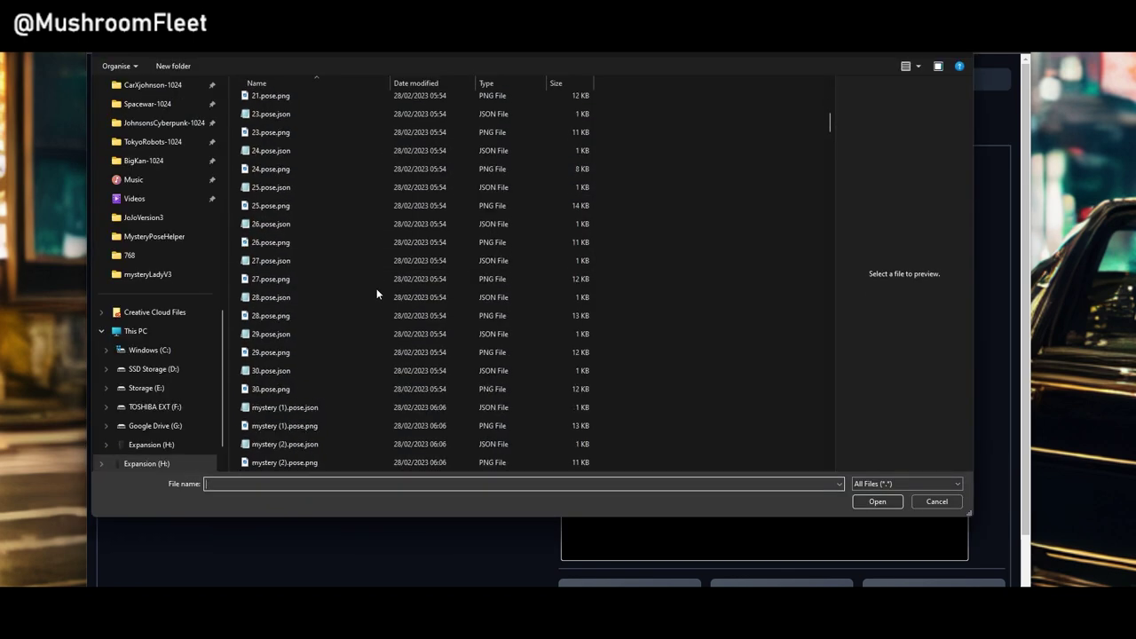
scroll(349, 311, "down", 9)
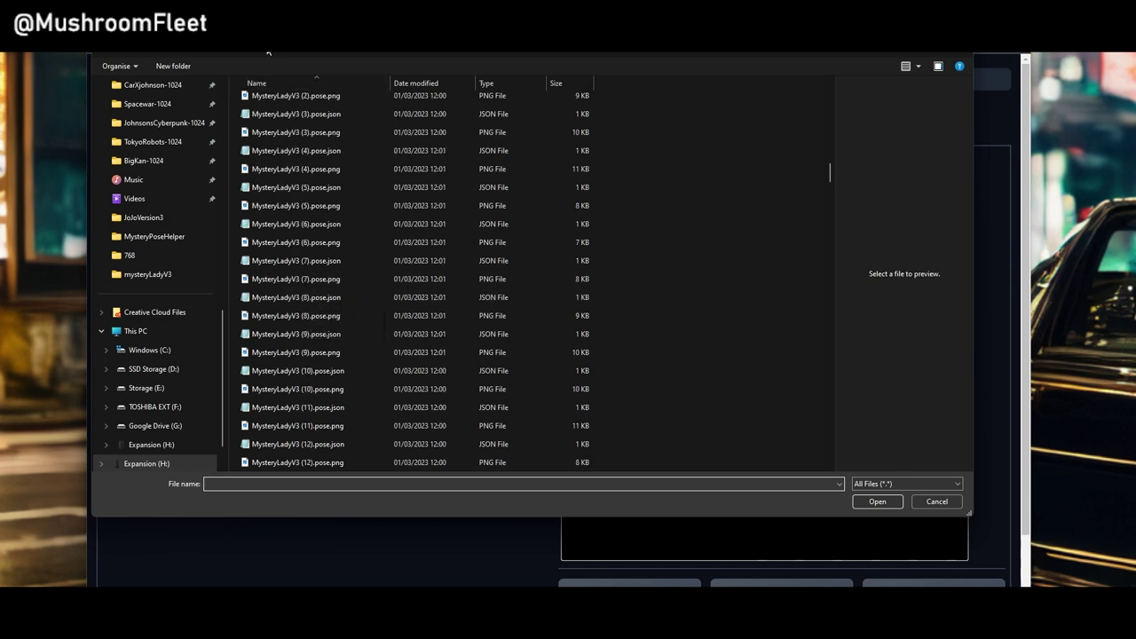
key("alt+Up")
double_click(270, 140)
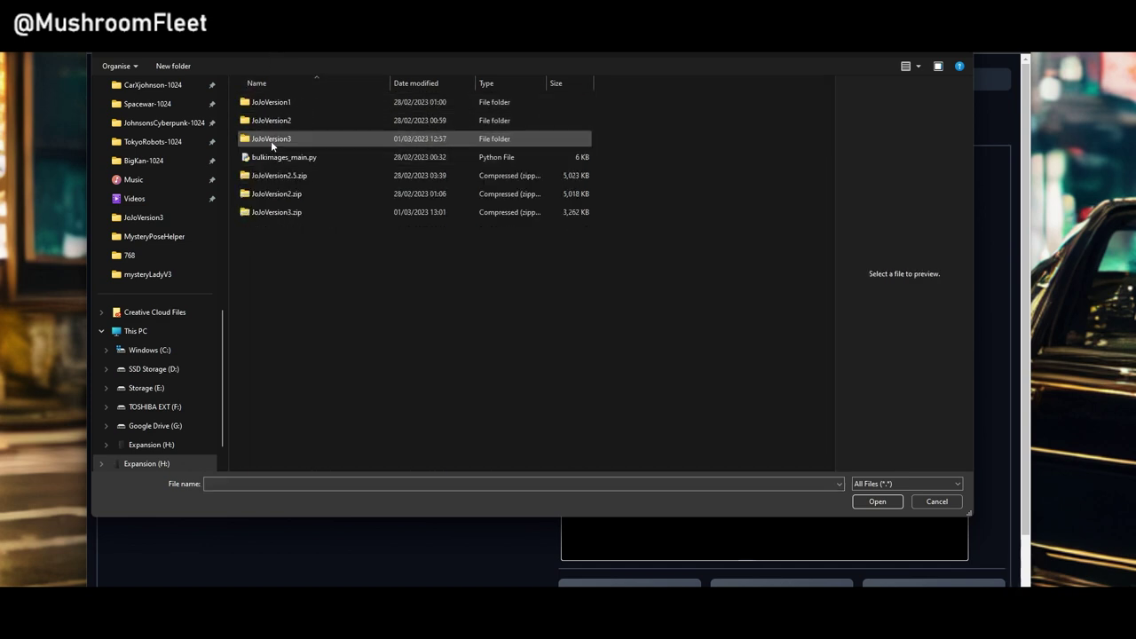
left_click(274, 142)
double_click(275, 142)
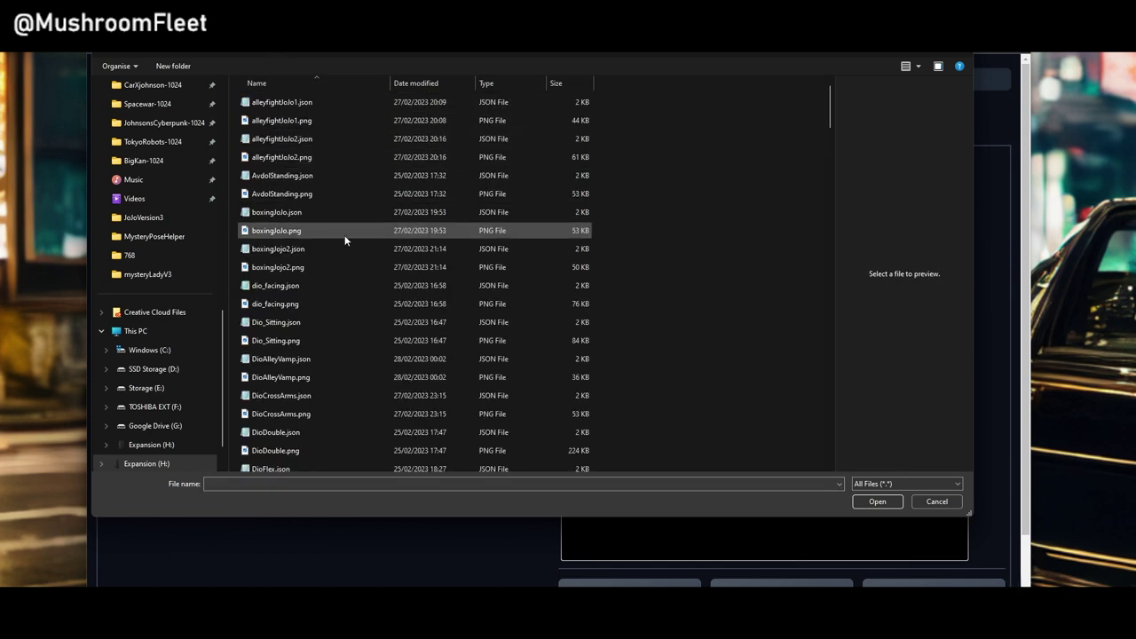
Step: Look through the JoJo pose files for a multi-figure pose and preview pose (triple).png
scroll(311, 290, "down", 15)
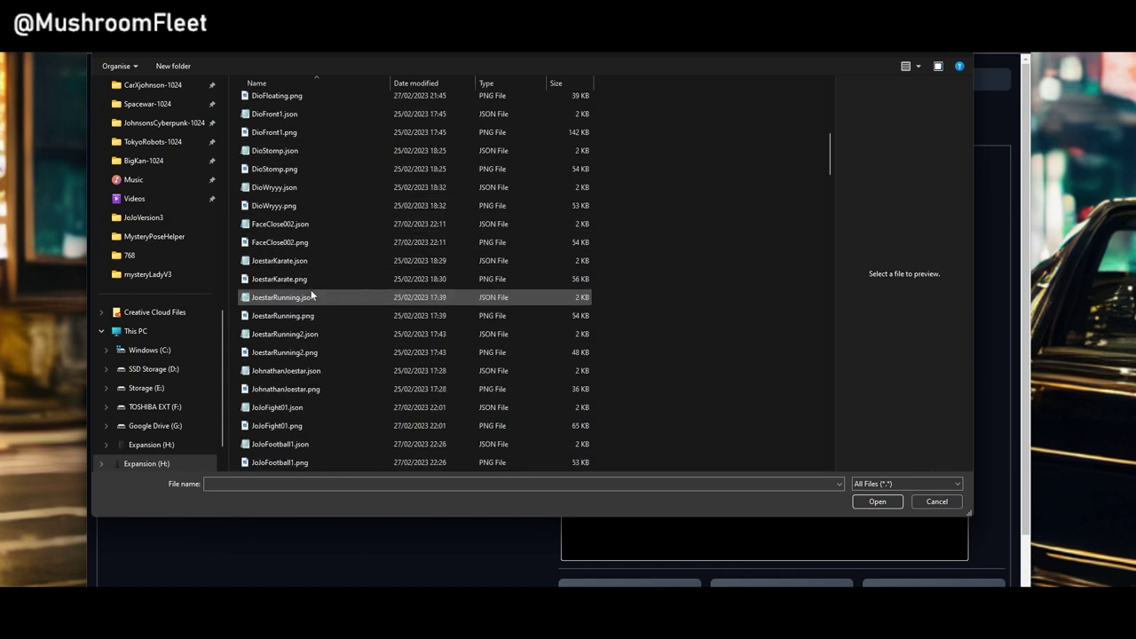
scroll(311, 291, "up", 10)
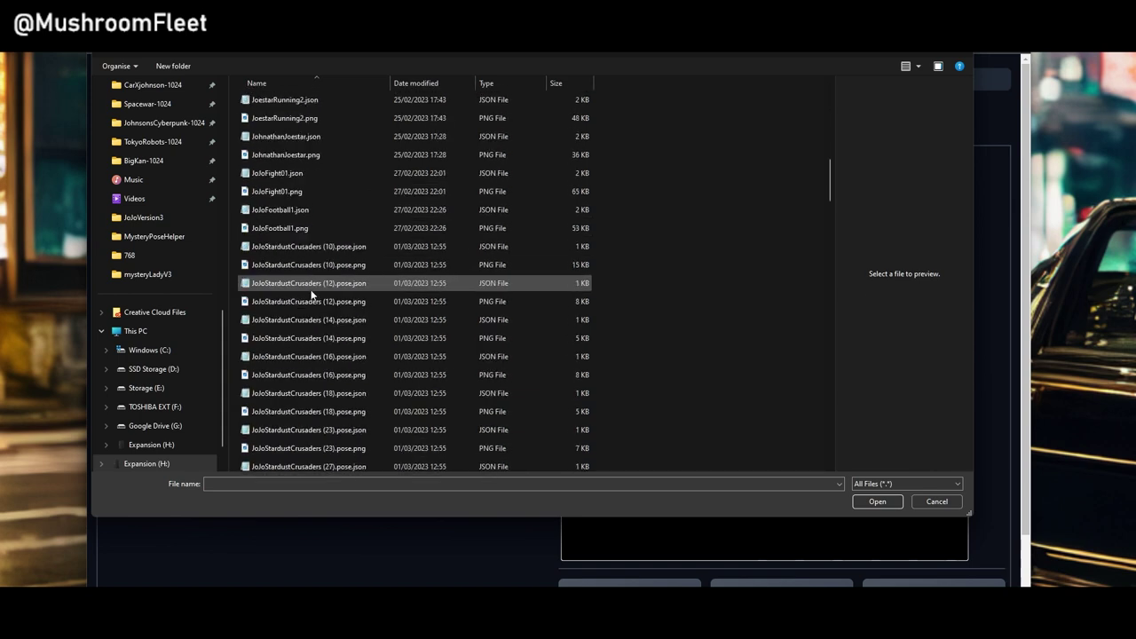
scroll(311, 290, "up", 3)
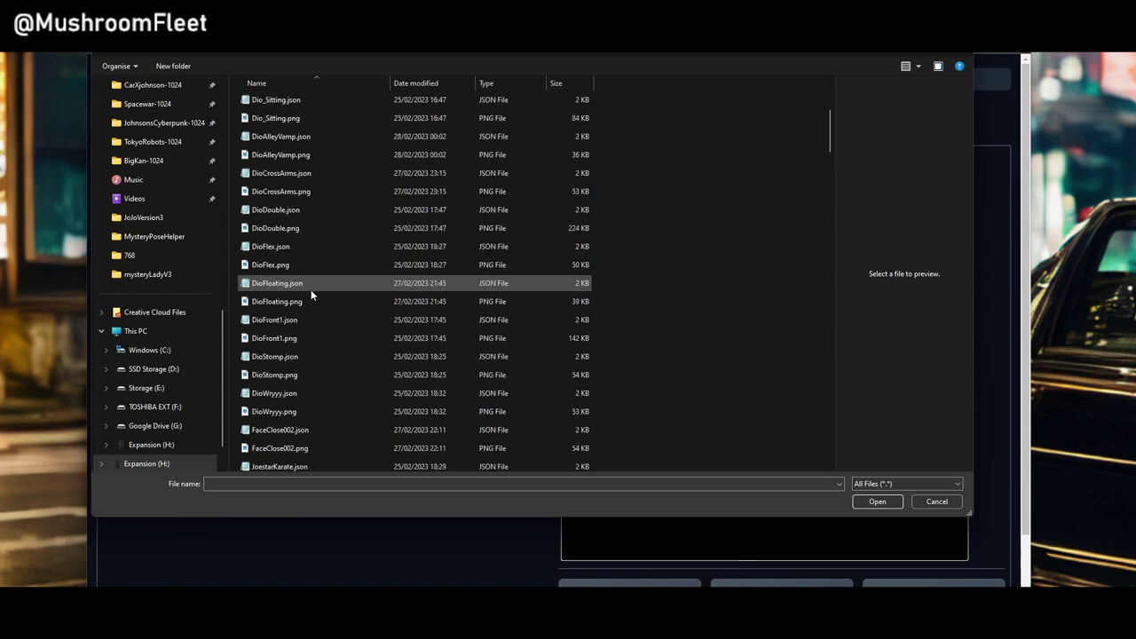
scroll(311, 289, "down", 4)
scroll(310, 290, "down", 20)
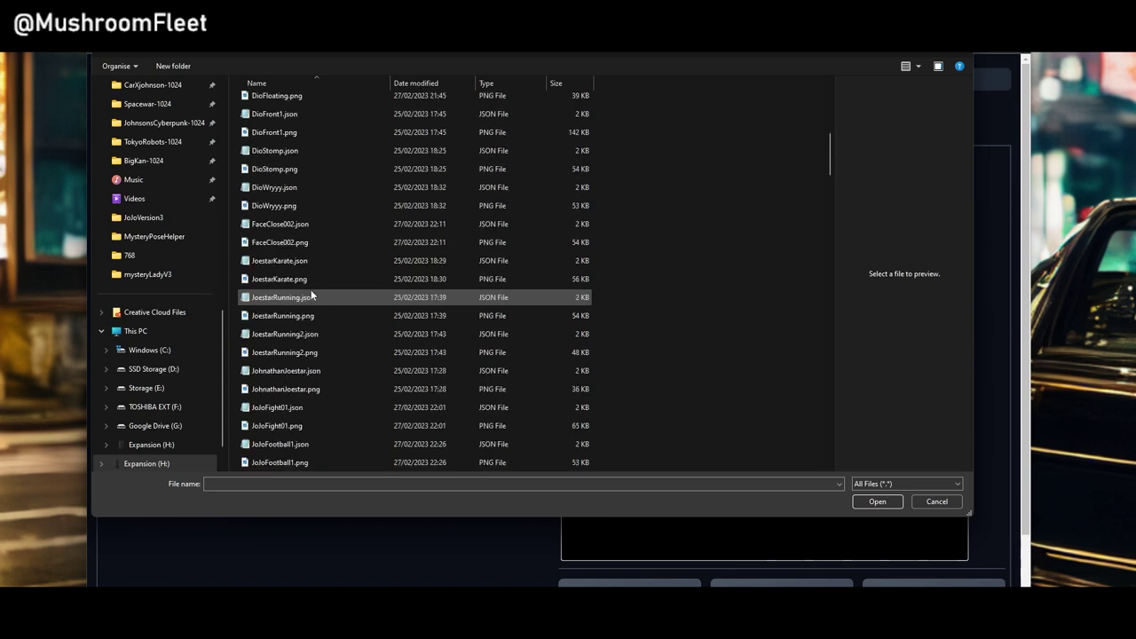
scroll(311, 289, "down", 15)
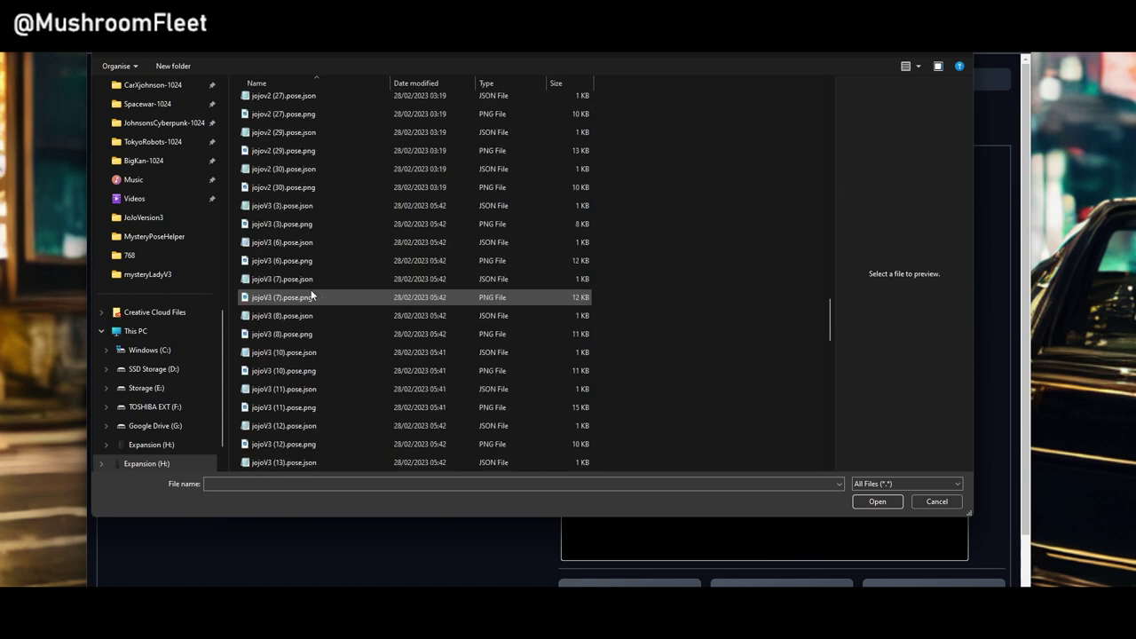
scroll(310, 295, "up", 5)
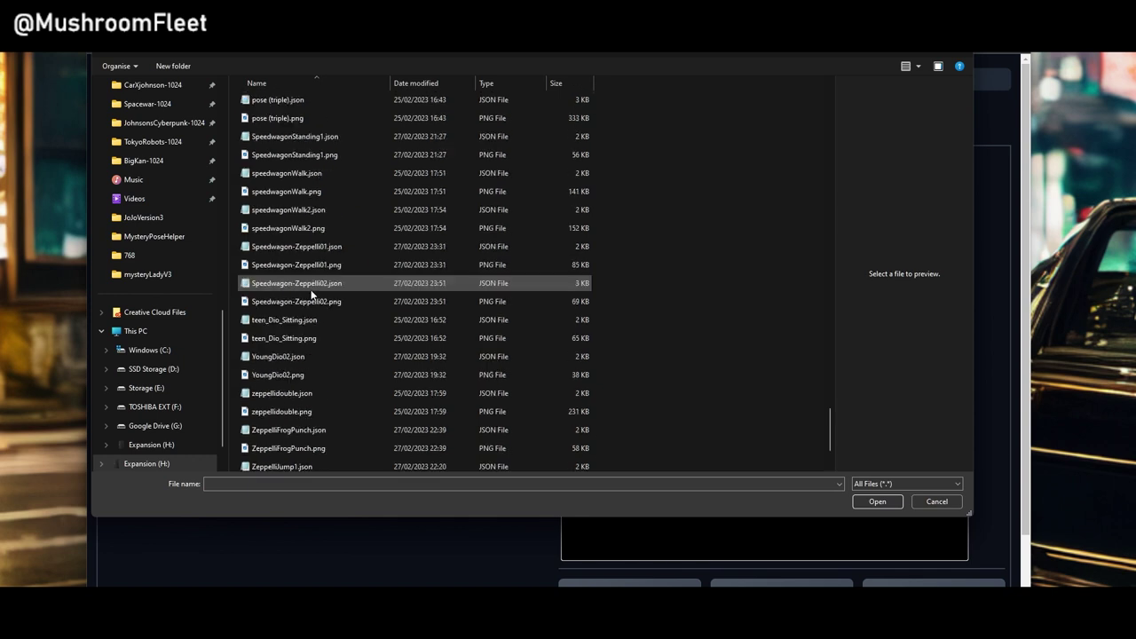
left_click(290, 284)
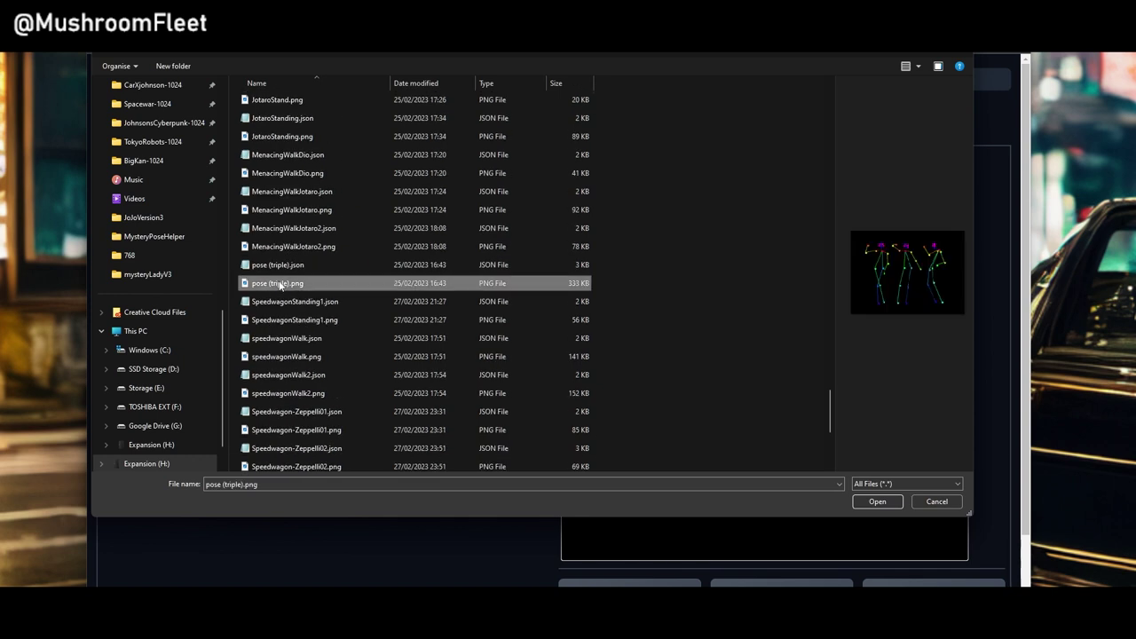
Step: Load the three-figure pose from pose (triple).json into the OpenPose Editor
left_click(307, 268)
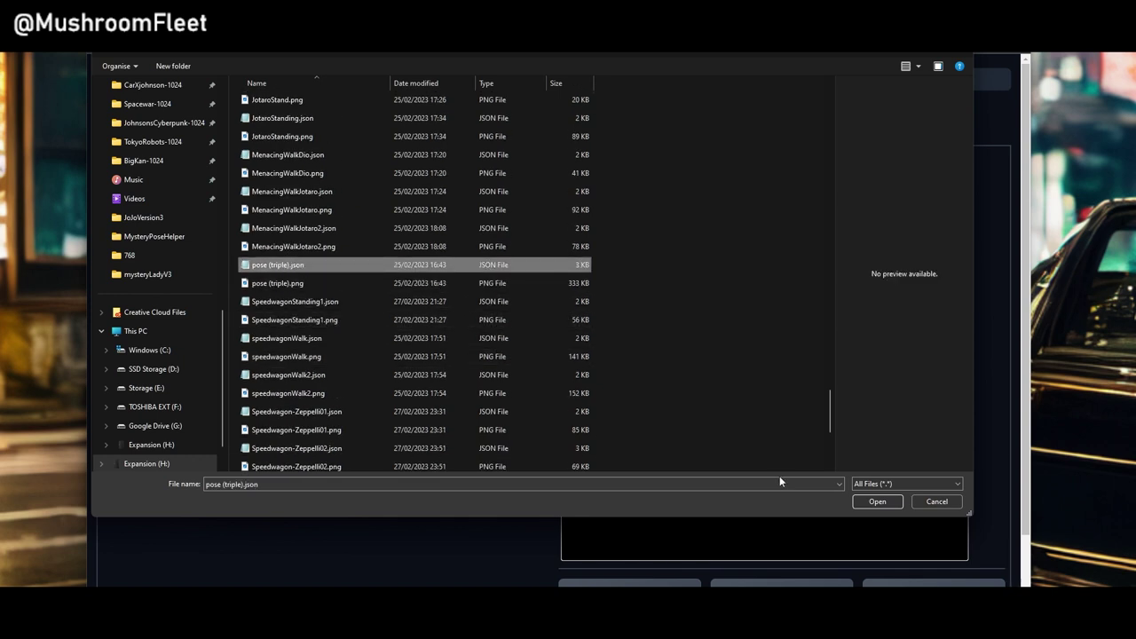
left_click(874, 503)
scroll(354, 338, "down", 20)
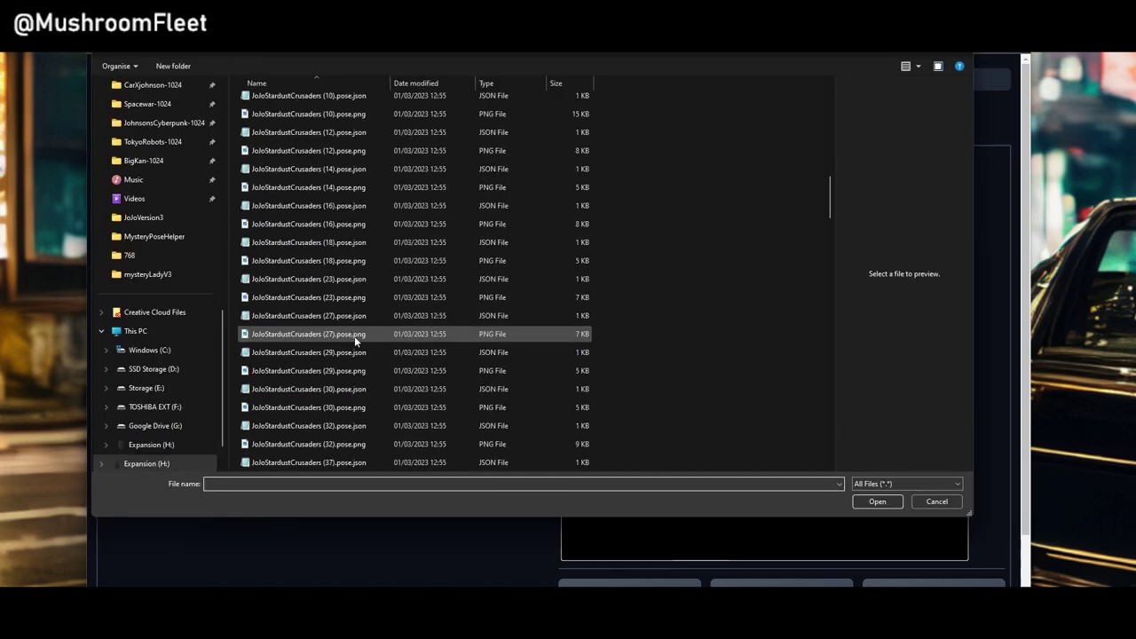
scroll(354, 342, "down", 7)
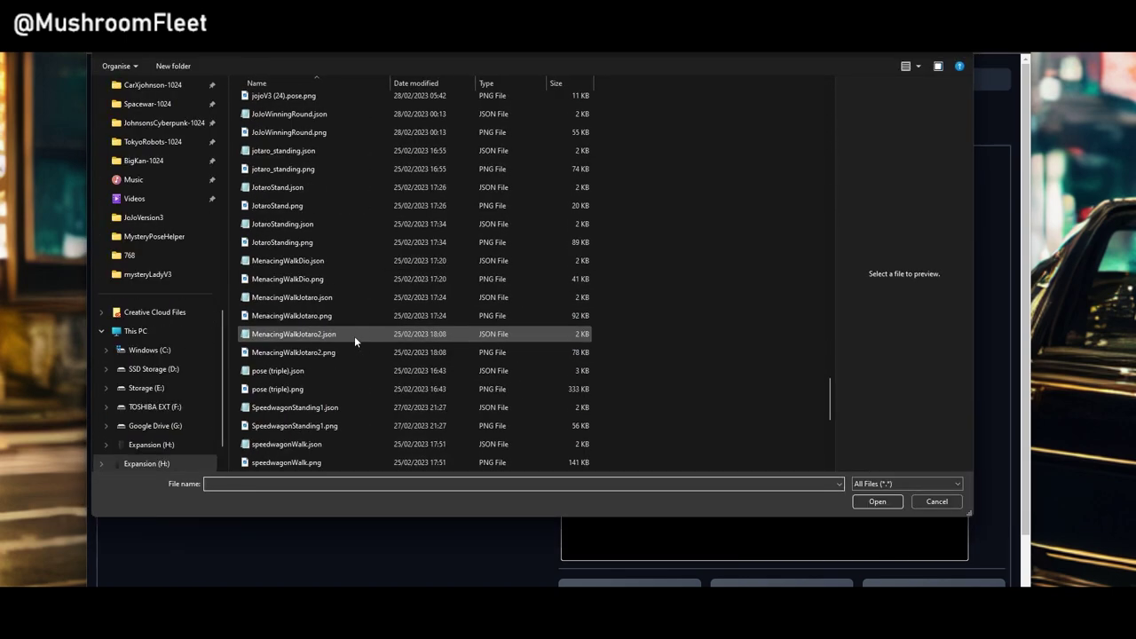
left_click(287, 371)
left_click(875, 502)
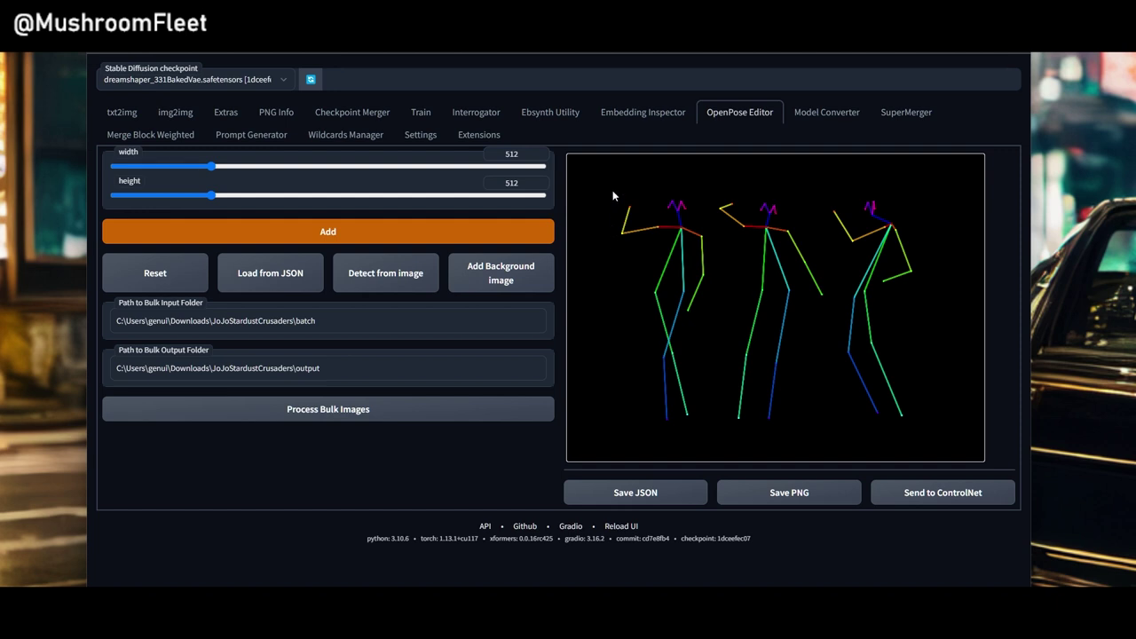
Step: Select the leftmost figure's skeleton and set the pose canvas width and height to 768
left_click_drag(613, 190, 716, 428)
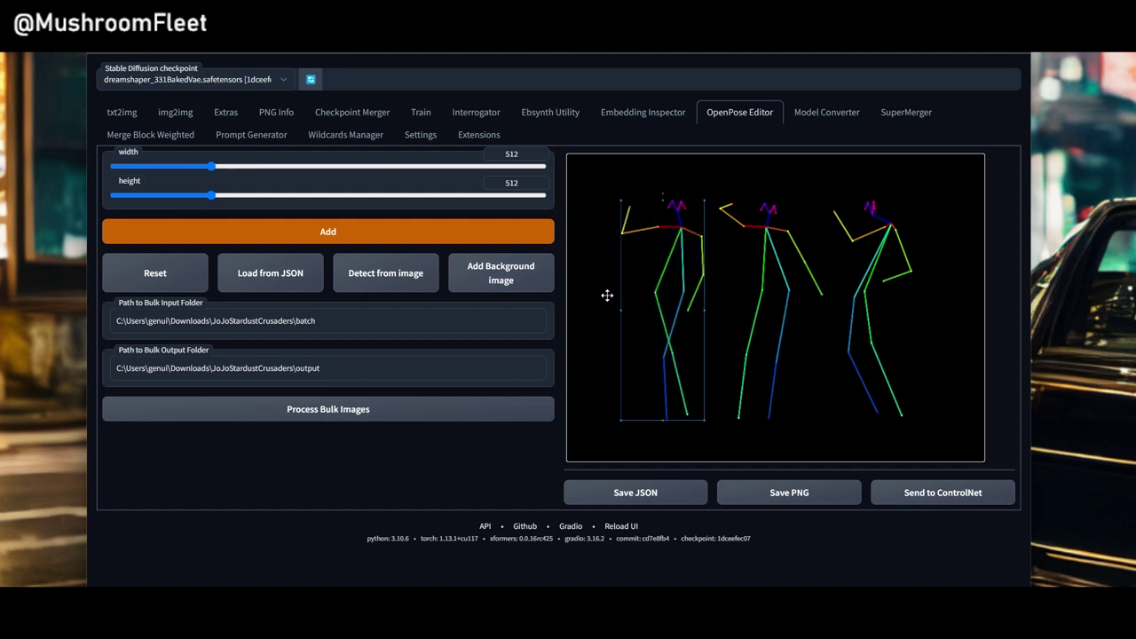
left_click_drag(524, 152, 468, 163)
type("768")
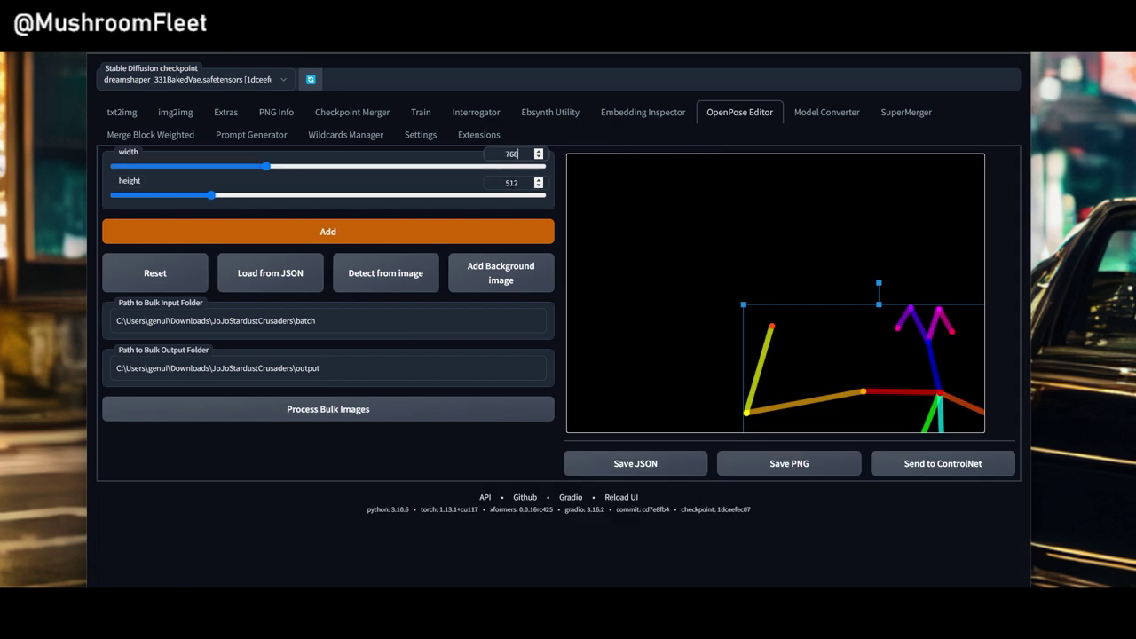
key("Tab")
type("128")
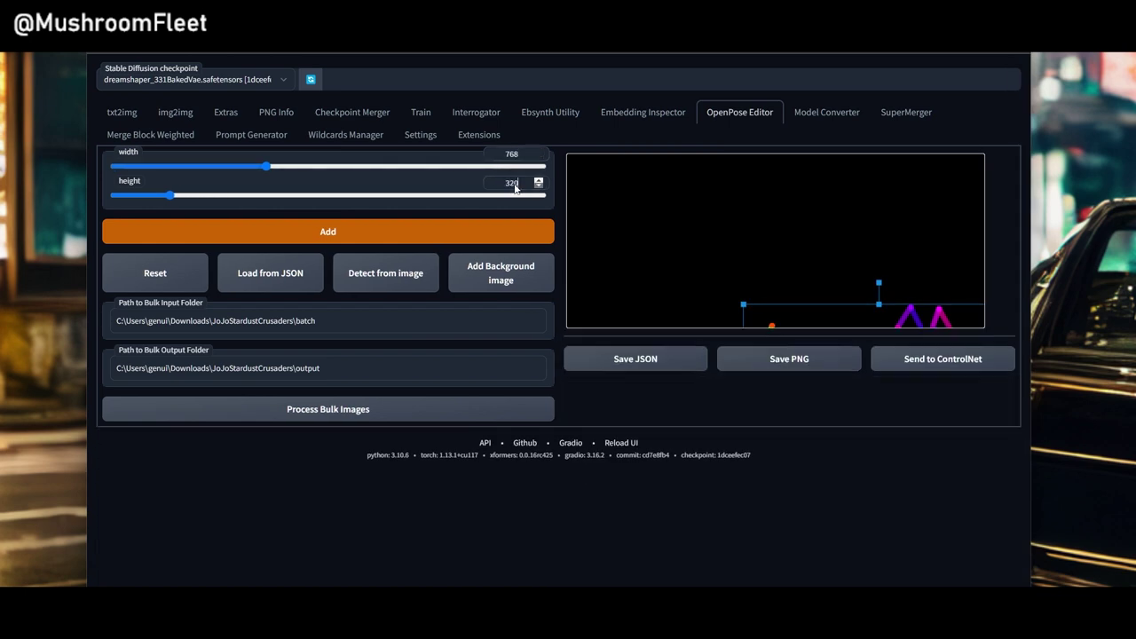
left_click_drag(521, 182, 475, 187)
type("768")
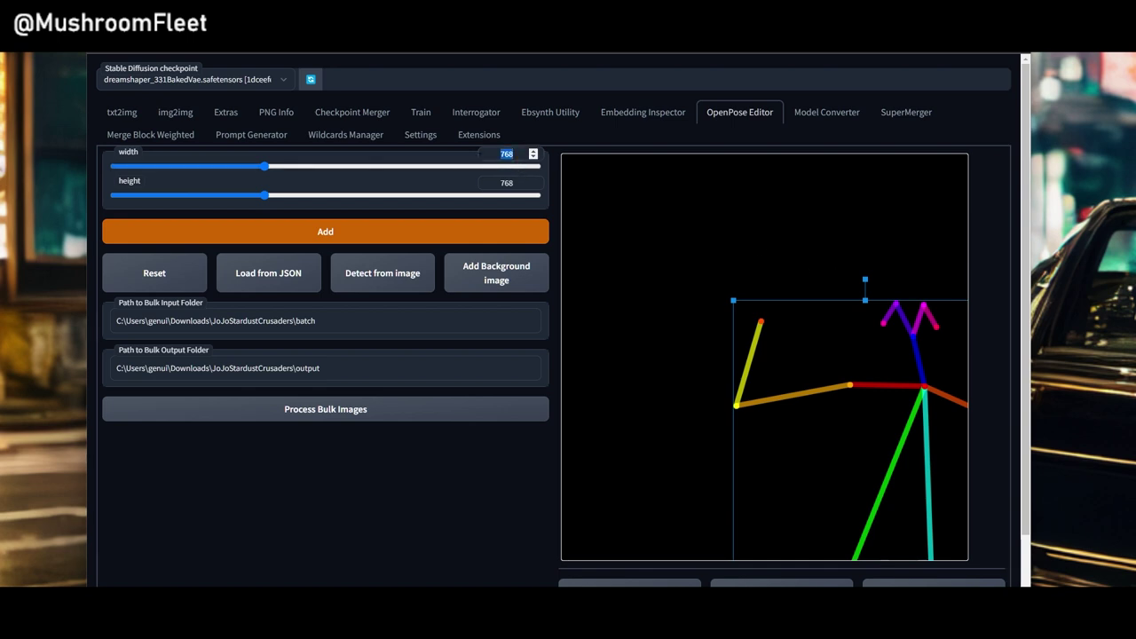
Step: Enlarge the pose canvas to a width and height of 2048
type("2500")
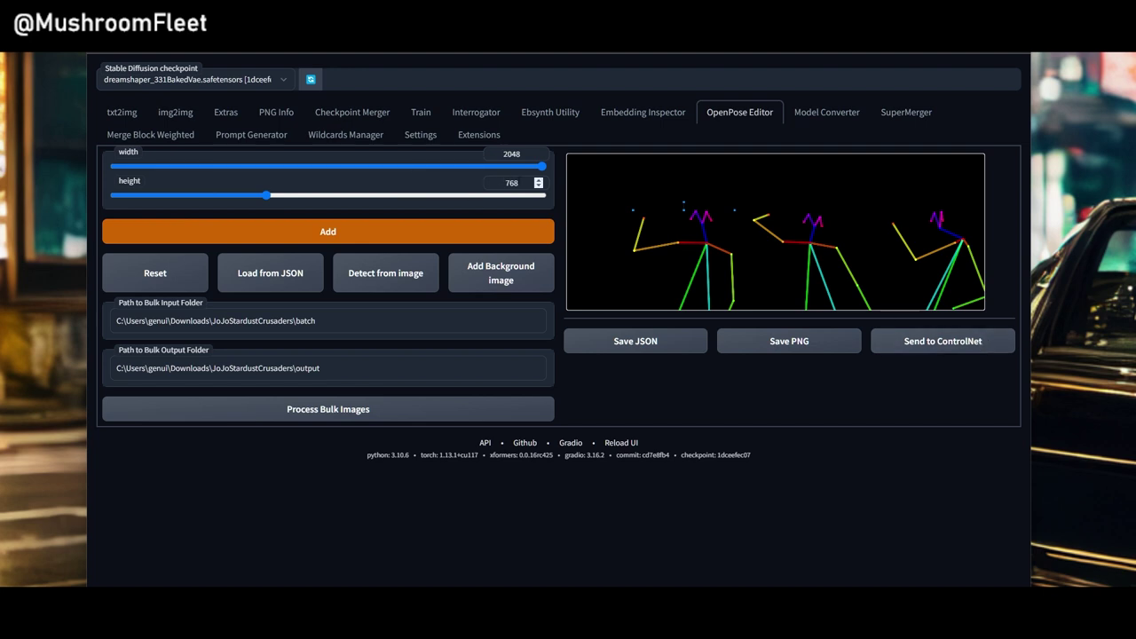
type("20")
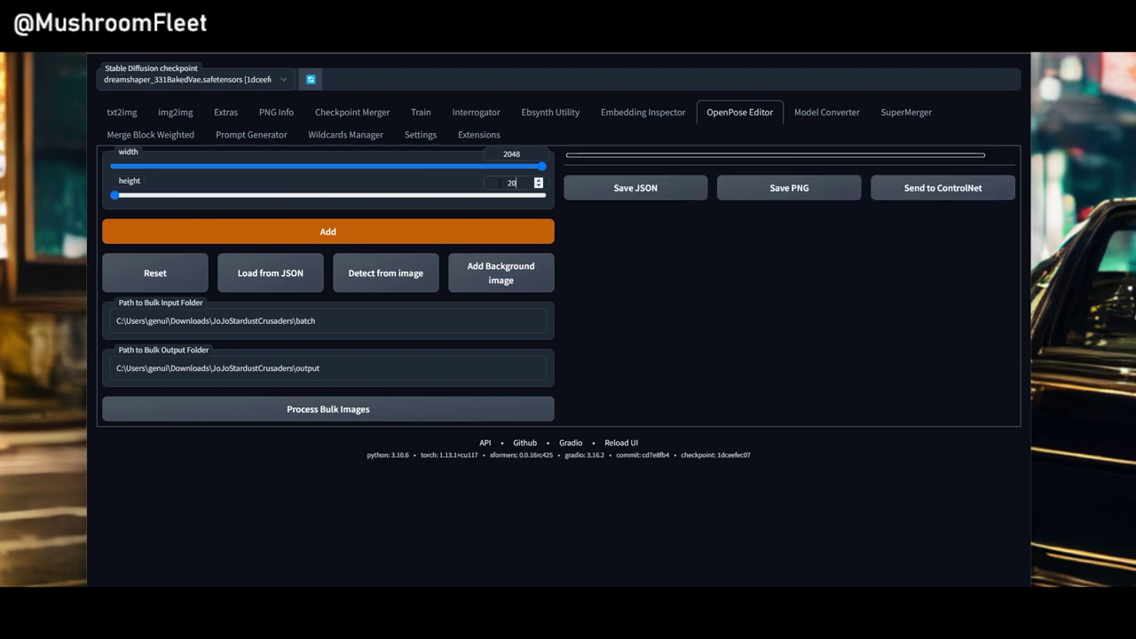
type("48")
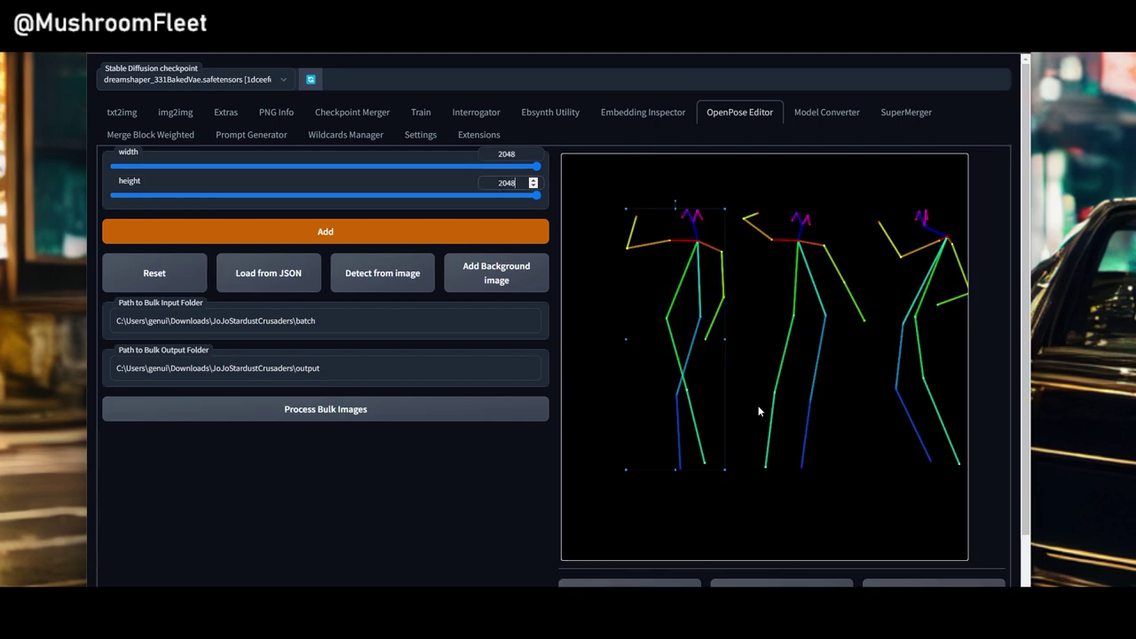
Step: Move the leftmost figure's whole skeleton to the lower-left area of the pose canvas
left_click_drag(607, 187, 737, 495)
left_click_drag(685, 355, 637, 346)
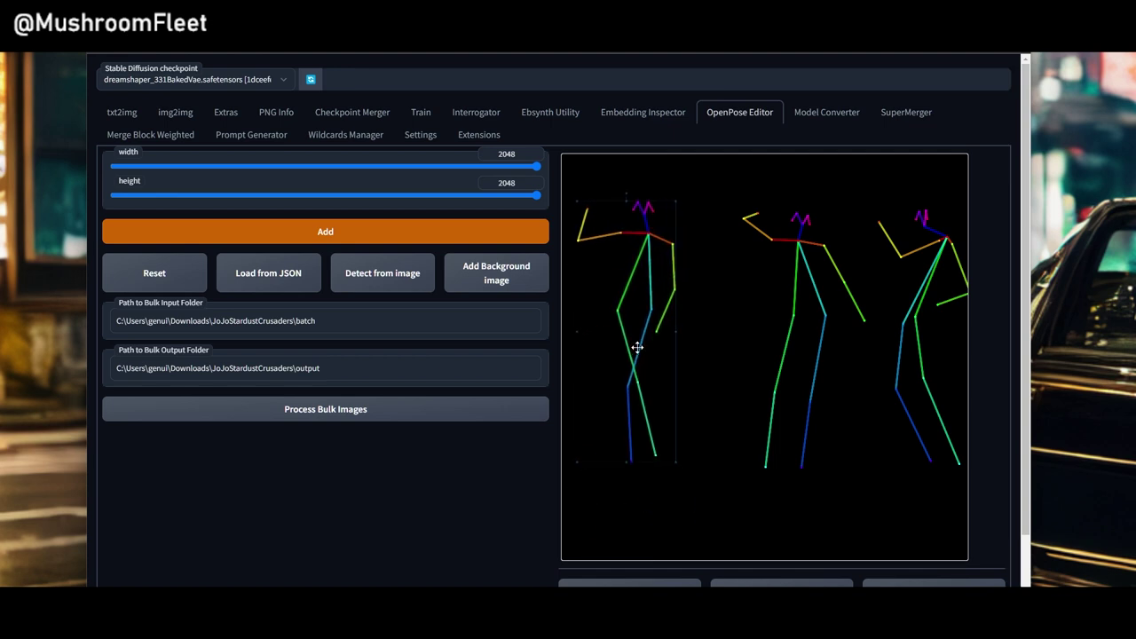
left_click(677, 205)
left_click_drag(571, 196, 730, 479)
left_click_drag(639, 289, 635, 379)
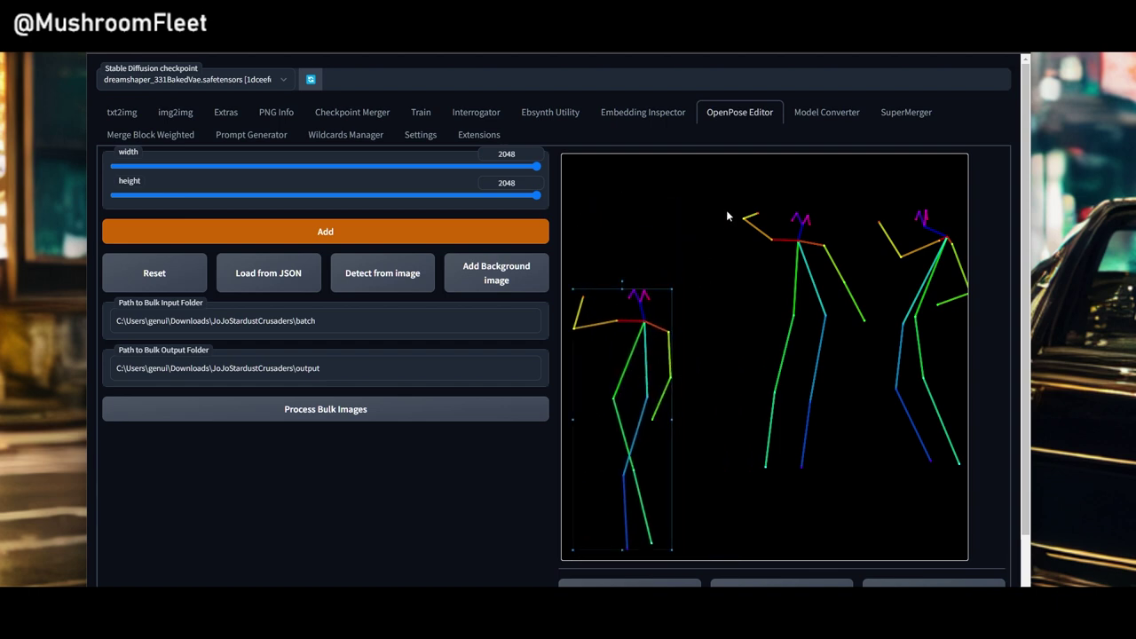
Step: Move the middle figure's skeleton to the upper left of the pose canvas and the lower-left figure between it and the rightmost figure
left_click_drag(728, 193, 877, 502)
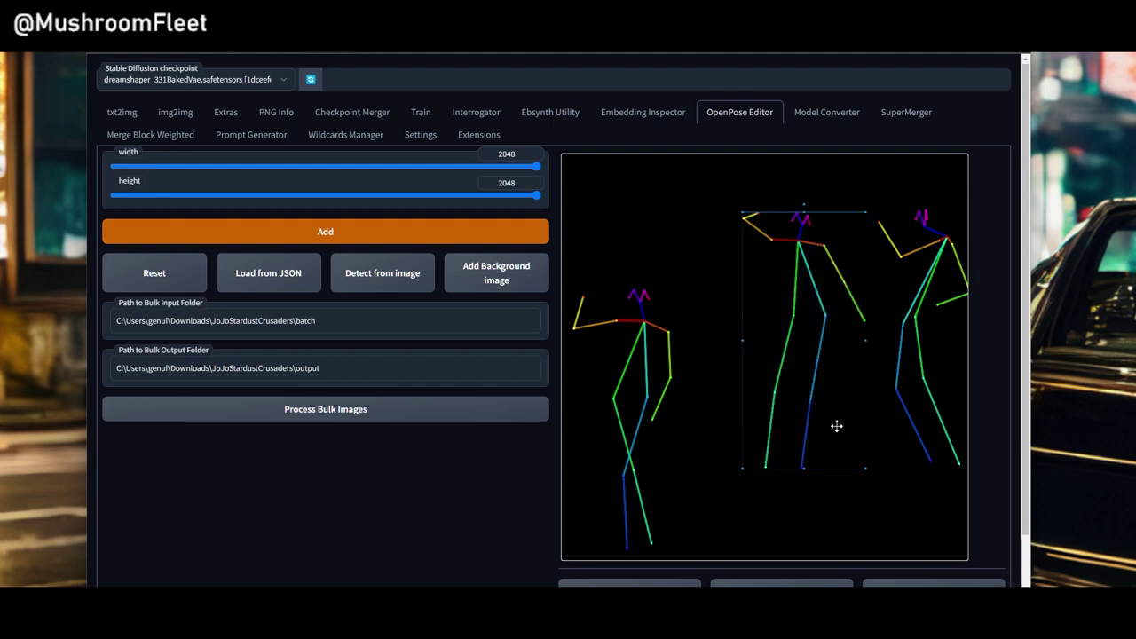
left_click_drag(824, 381, 746, 336)
left_click(664, 277)
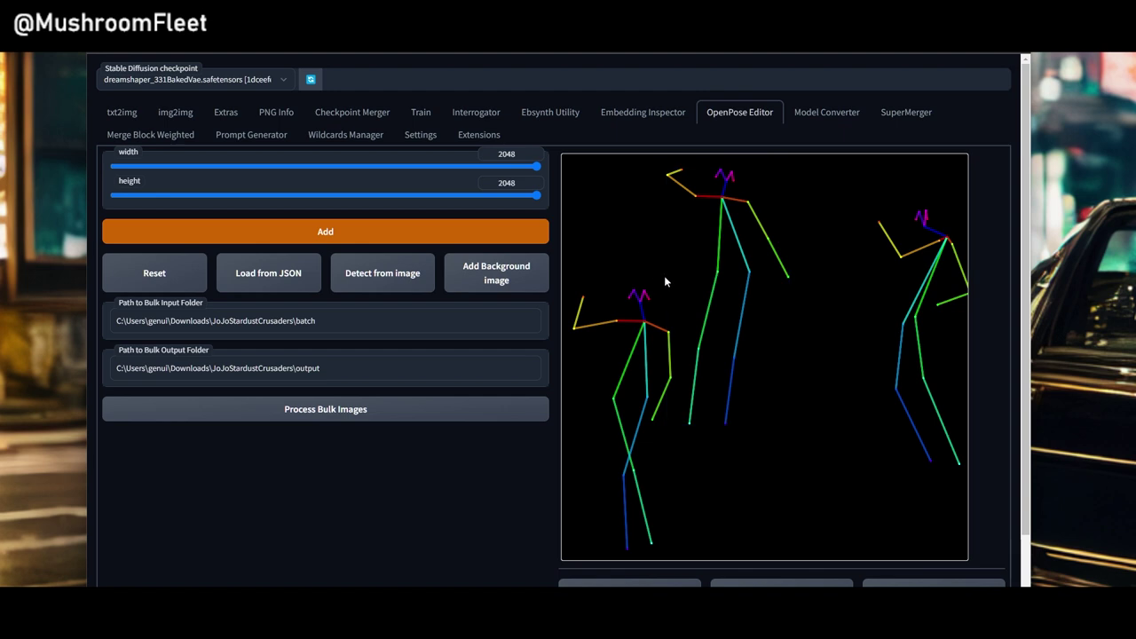
left_click_drag(678, 279, 578, 547)
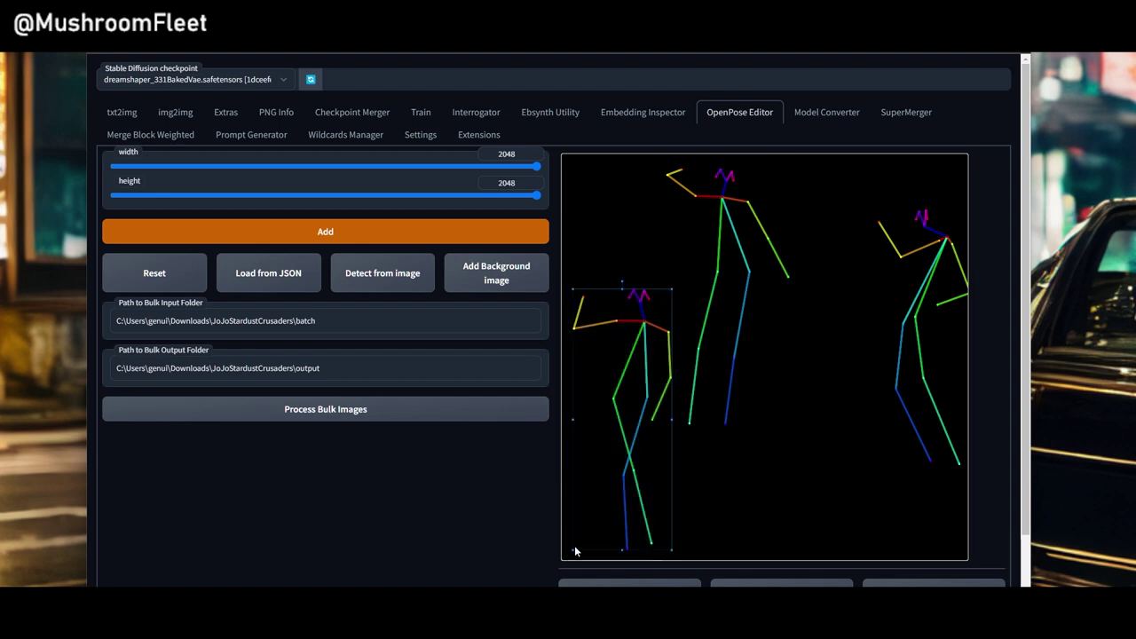
left_click_drag(623, 458, 830, 457)
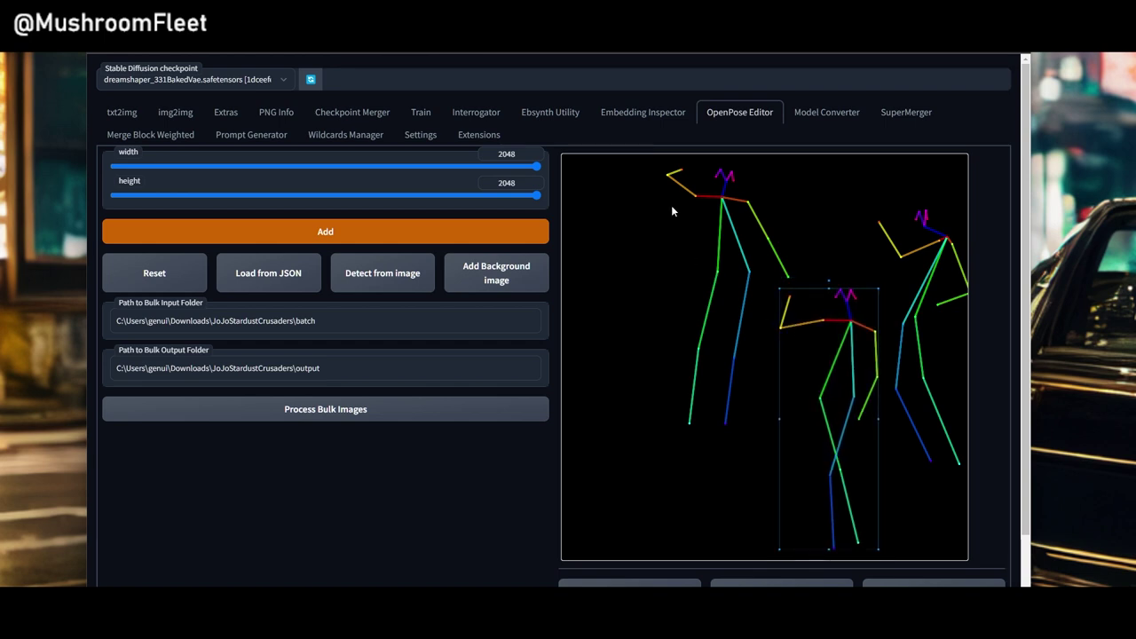
Step: Move the upper-left figure's whole skeleton to the canvas's left side and scale it down as a smaller background figure
left_click_drag(643, 157, 808, 288)
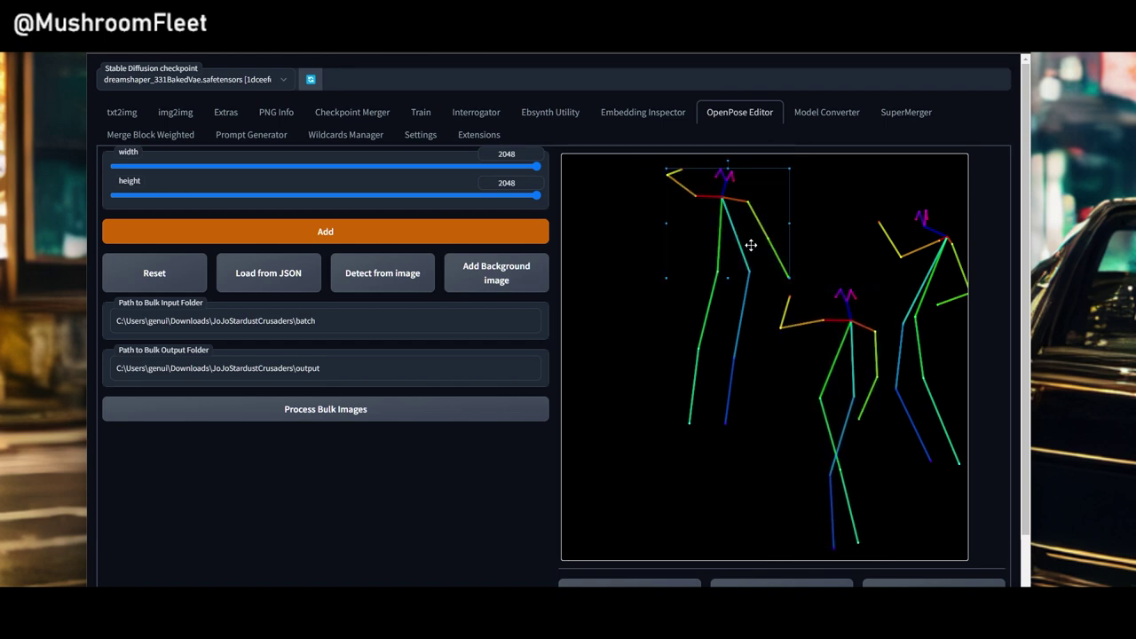
left_click_drag(747, 243, 725, 240)
mouse_move(644, 337)
left_mouse_down()
mouse_move(739, 442)
mouse_move(705, 406)
mouse_move(684, 404)
mouse_move(693, 401)
left_mouse_up()
left_click(650, 302)
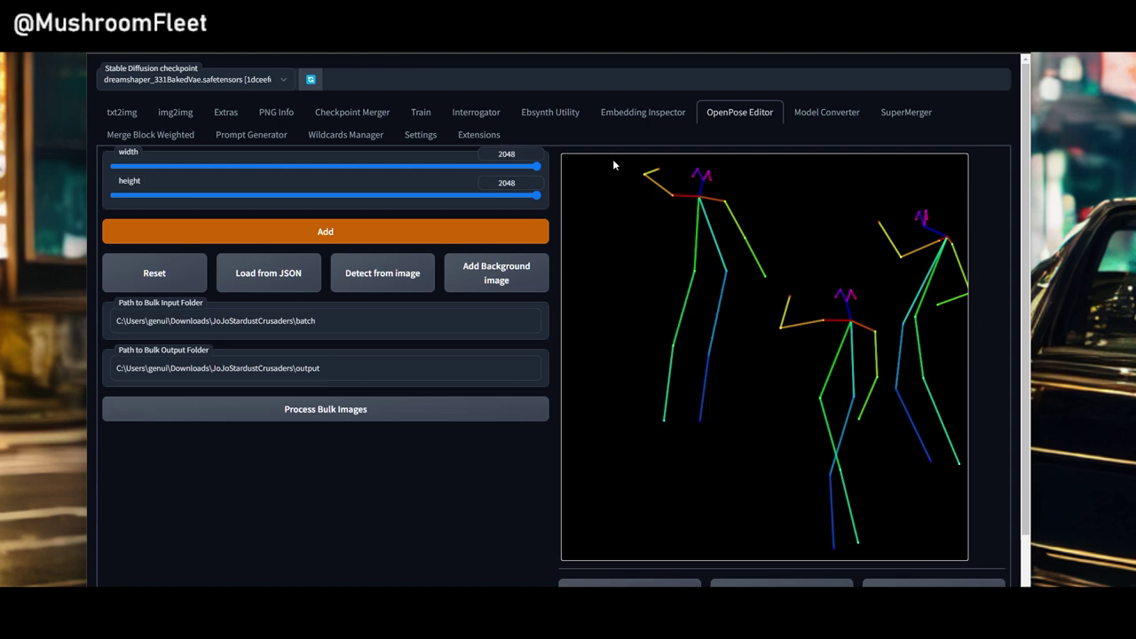
left_click_drag(616, 157, 771, 436)
left_click_drag(684, 330, 623, 343)
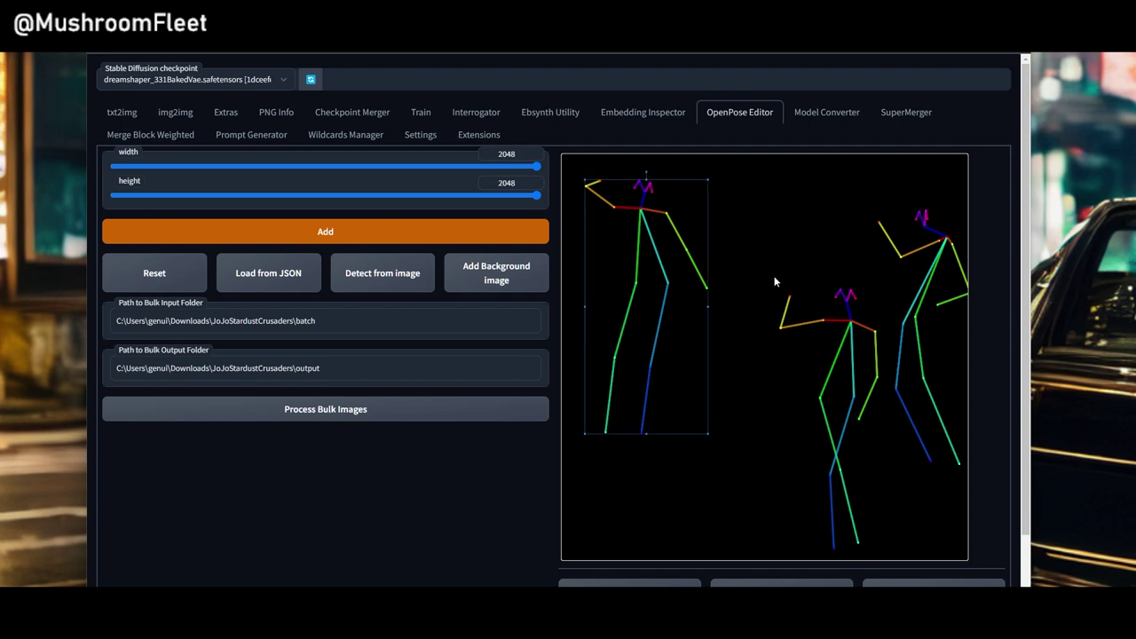
left_click_drag(707, 180, 661, 258)
left_click_drag(629, 360, 649, 355)
Step: Move the crossed-leg figure to the lower centre of the pose canvas and enlarge it slightly as the foreground figure
left_click_drag(760, 275, 894, 560)
left_click_drag(855, 451, 778, 440)
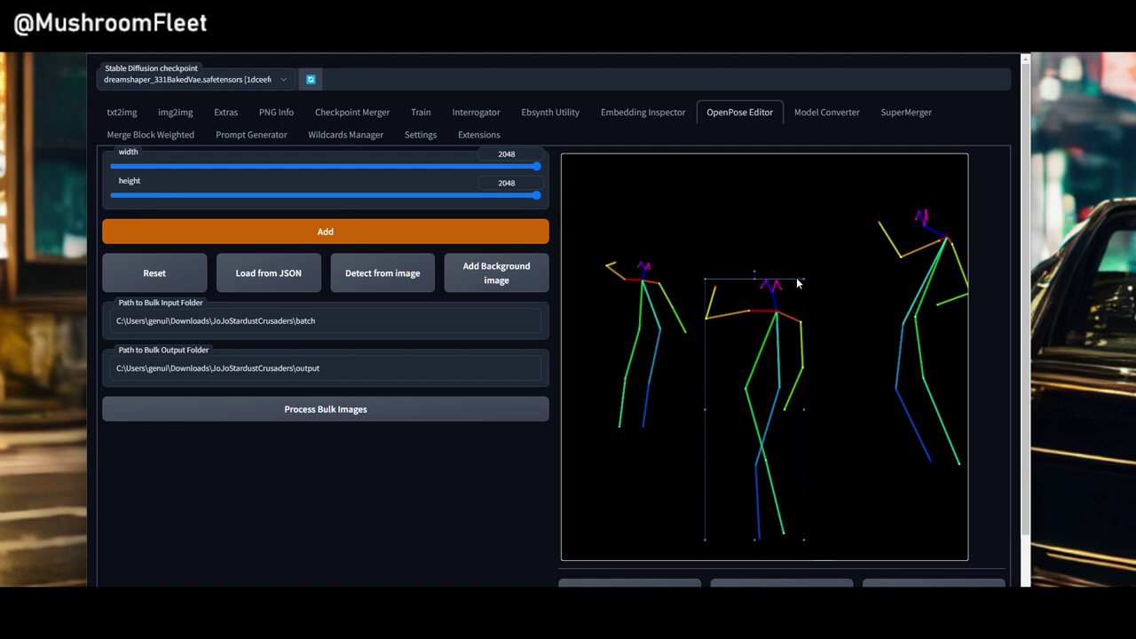
left_click_drag(804, 279, 811, 258)
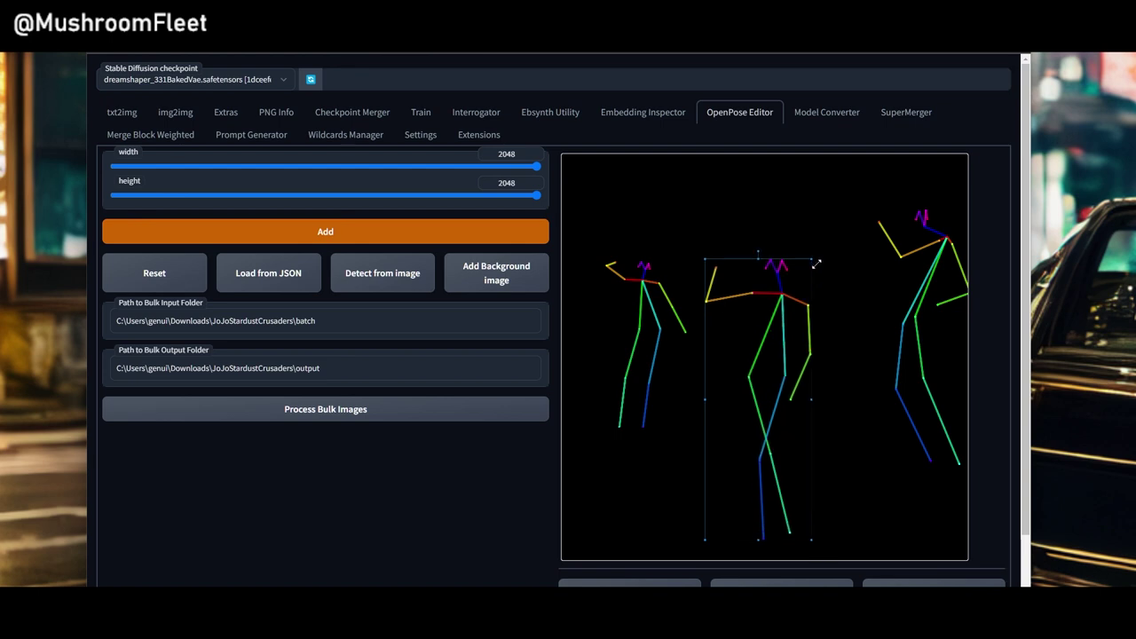
left_click_drag(789, 335, 782, 348)
Step: Move the rightmost figure fully inside the canvas, scale it down and lower it beside the central figure
left_click_drag(853, 192, 976, 497)
left_click_drag(923, 408, 874, 407)
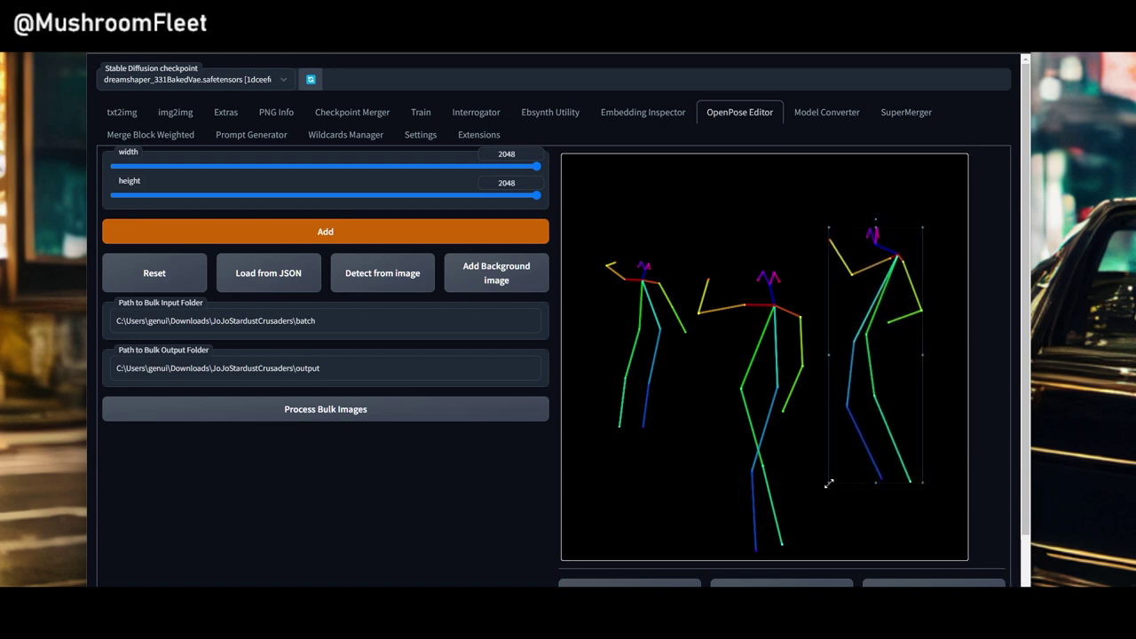
left_click_drag(828, 483, 859, 445)
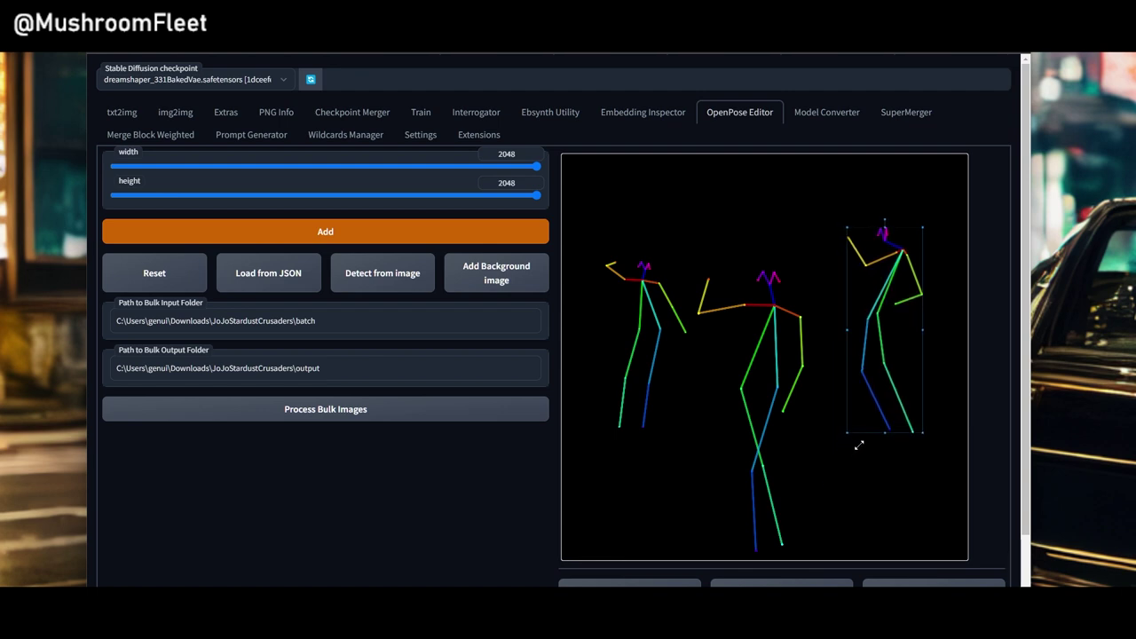
left_click_drag(888, 351, 891, 392)
left_click(933, 483)
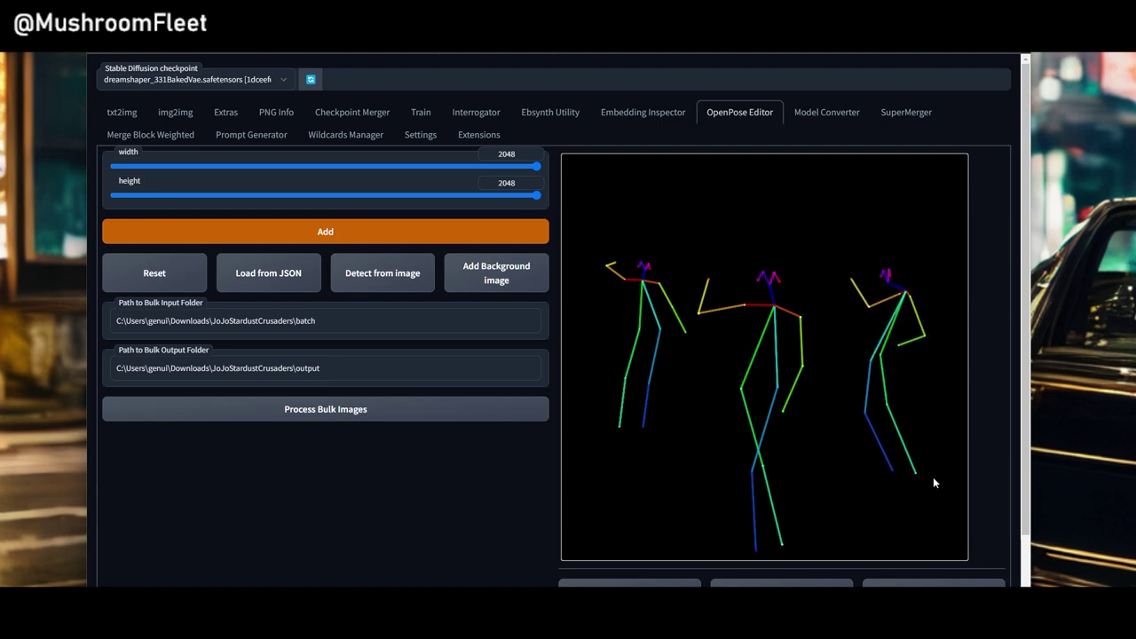
Step: Save the rearranged three-figure pose as a PNG and return to the txt2img settings
scroll(698, 422, "down", 1)
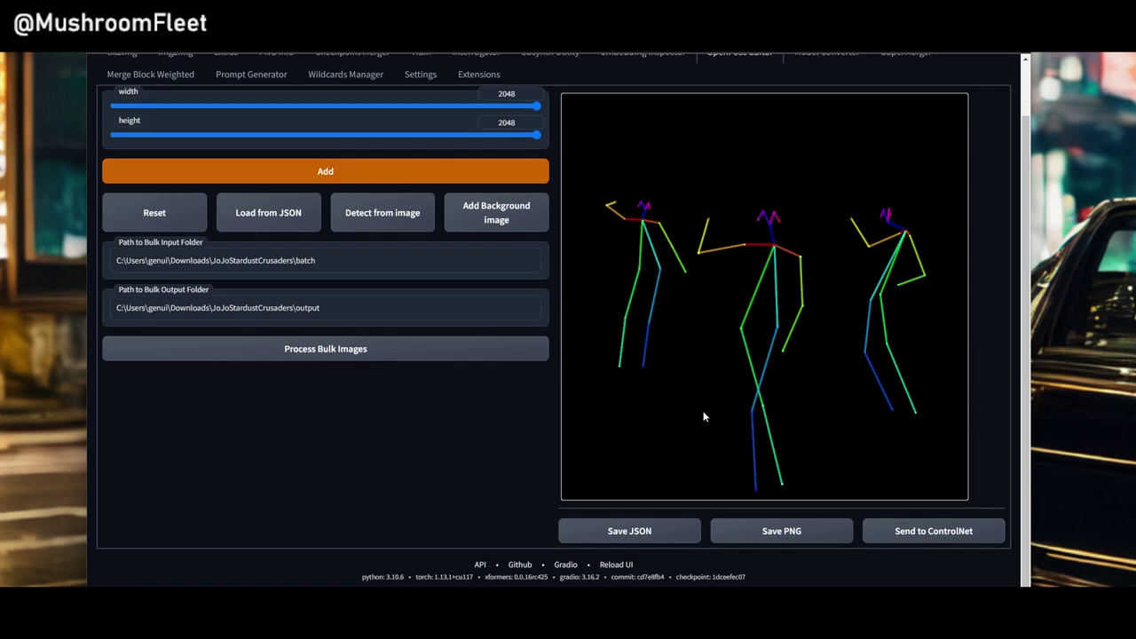
left_click(773, 531)
scroll(282, 416, "up", 1)
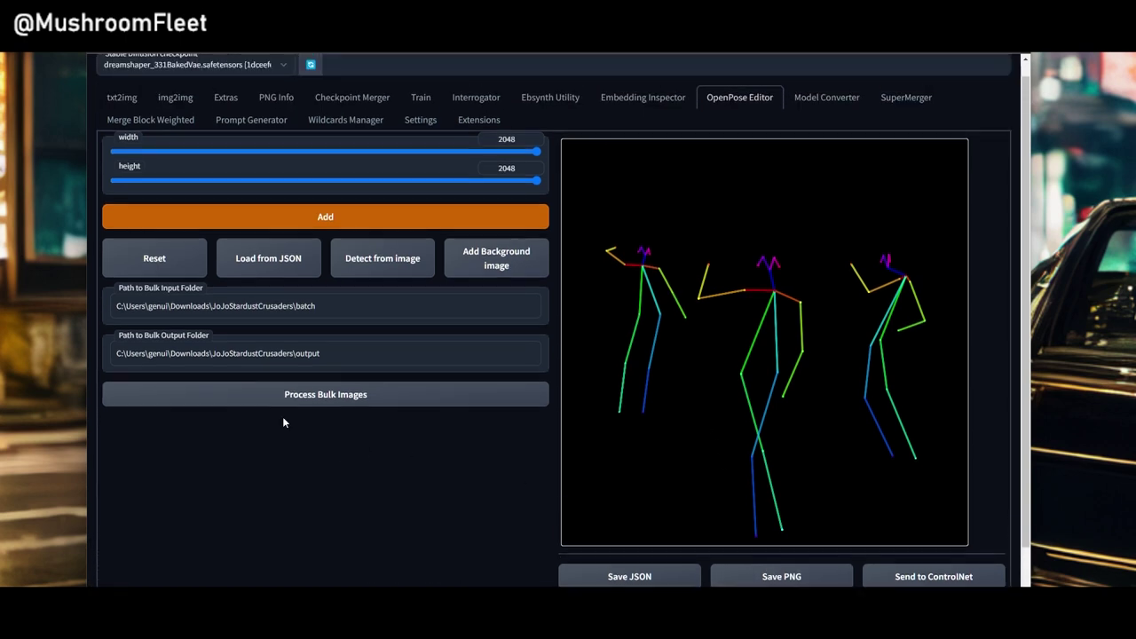
left_click(121, 113)
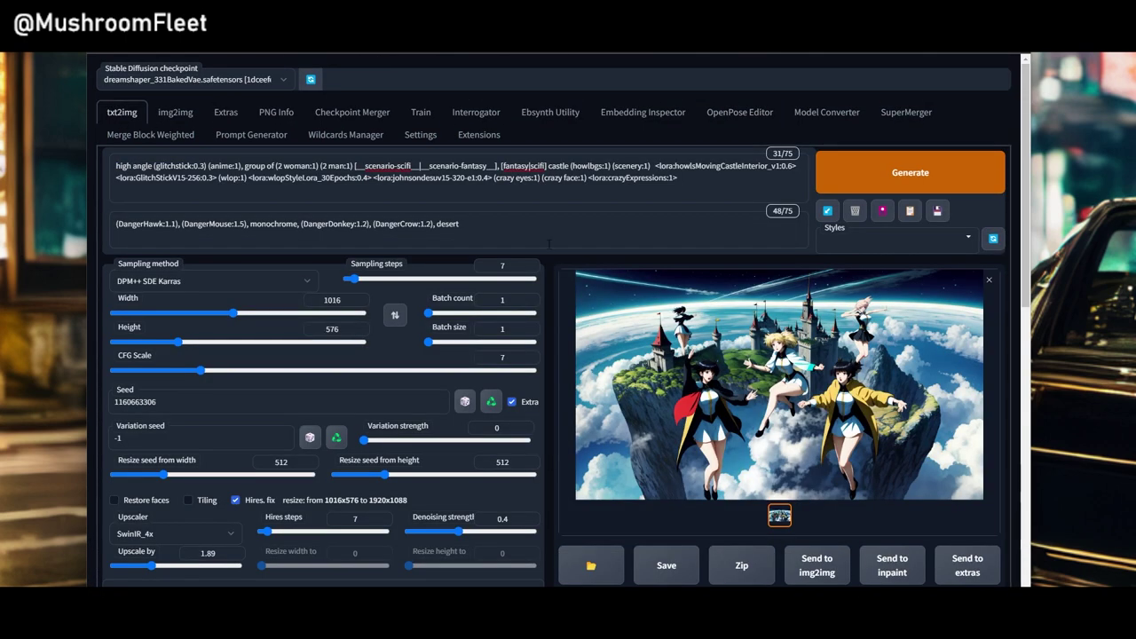
Step: Examine the generated five-figure floating castle image at full size, including close-up views of the characters and background
left_click(760, 387)
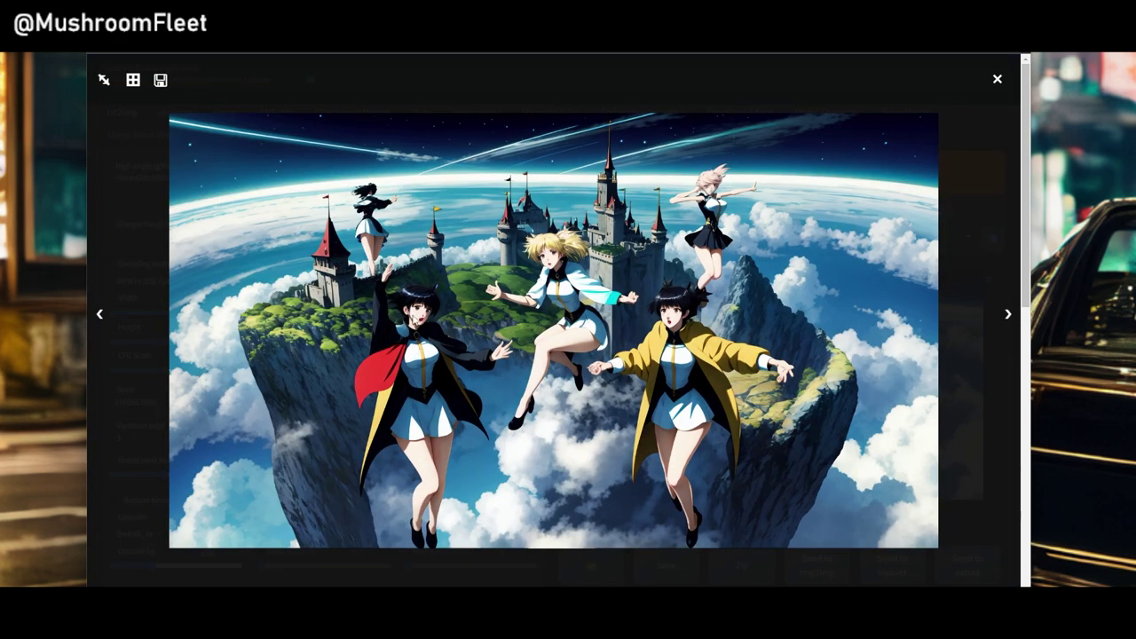
left_click(731, 291)
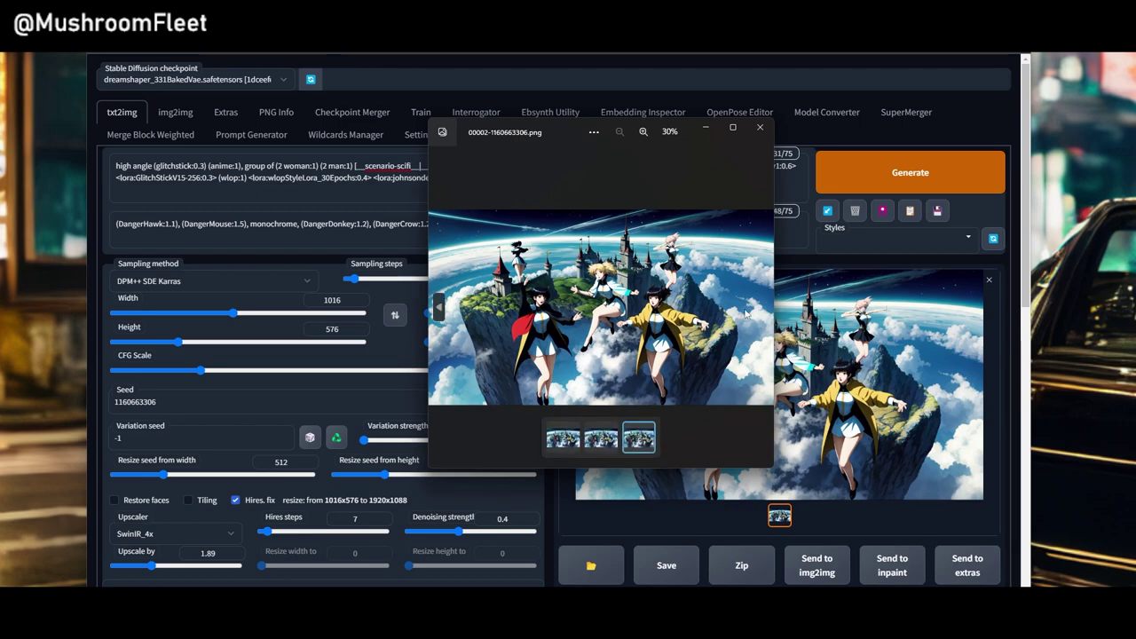
scroll(748, 315, "up", 2)
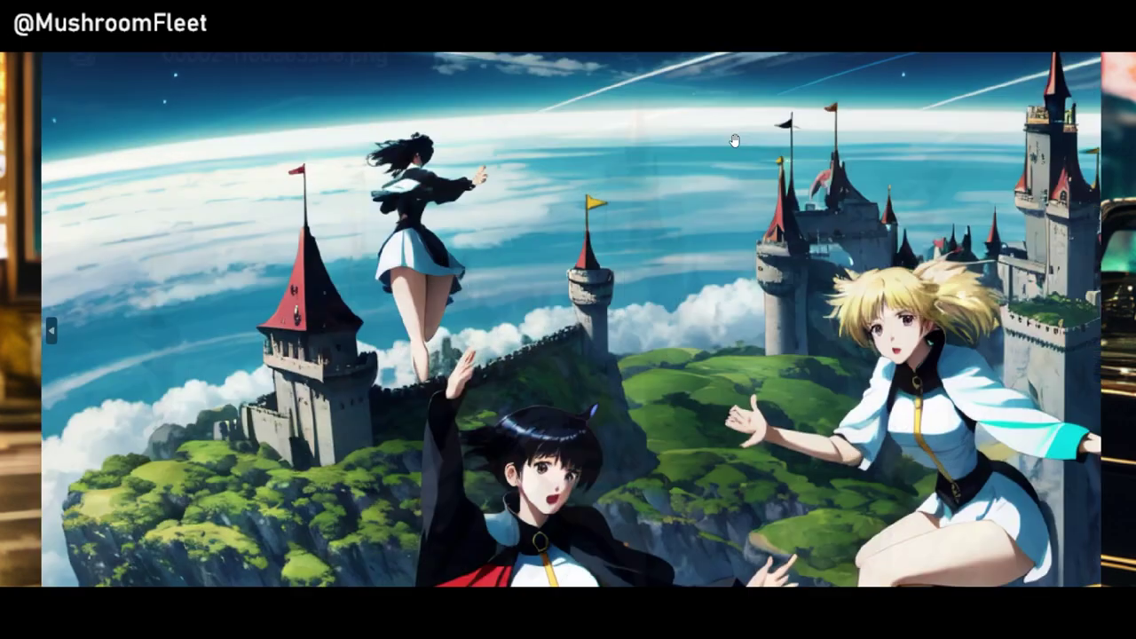
scroll(671, 348, "down", 2)
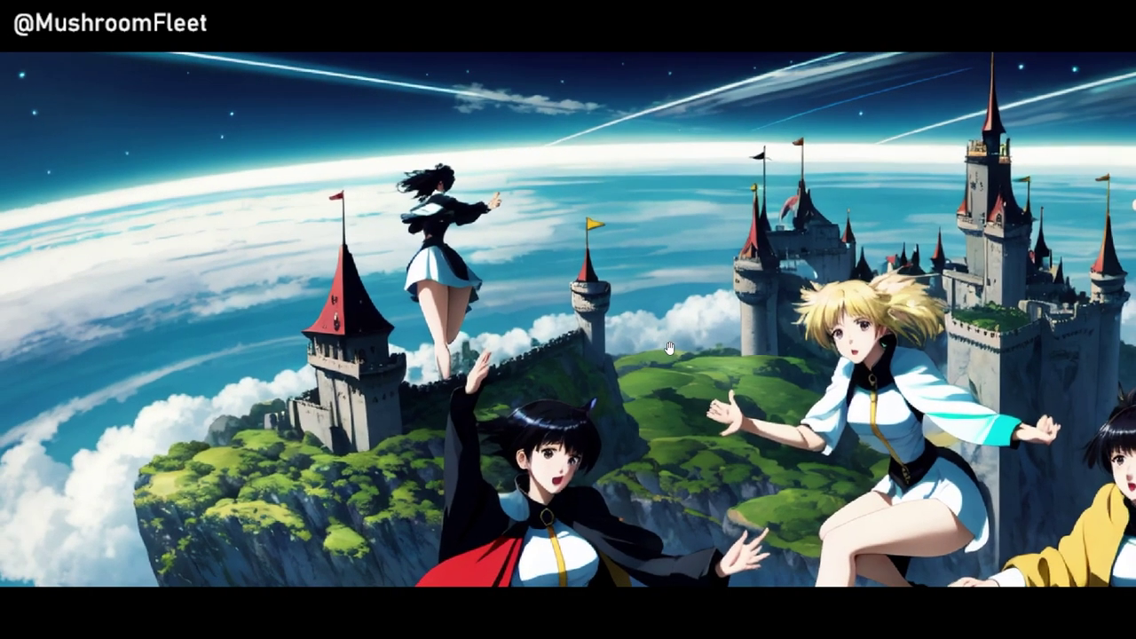
scroll(670, 348, "down", 3)
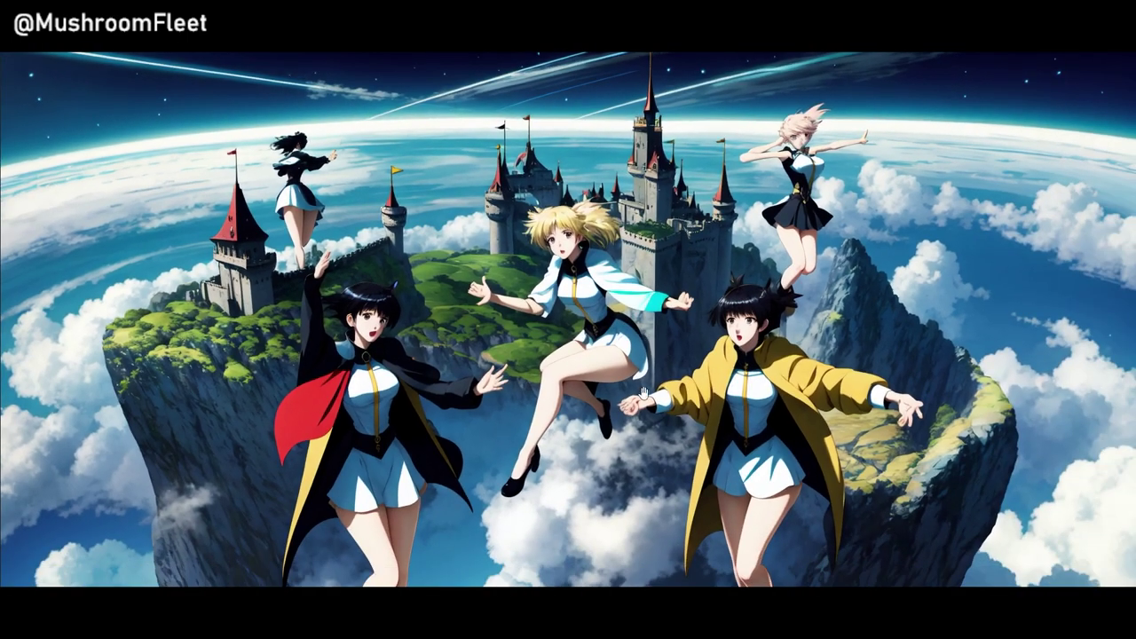
left_click_drag(639, 432, 637, 403)
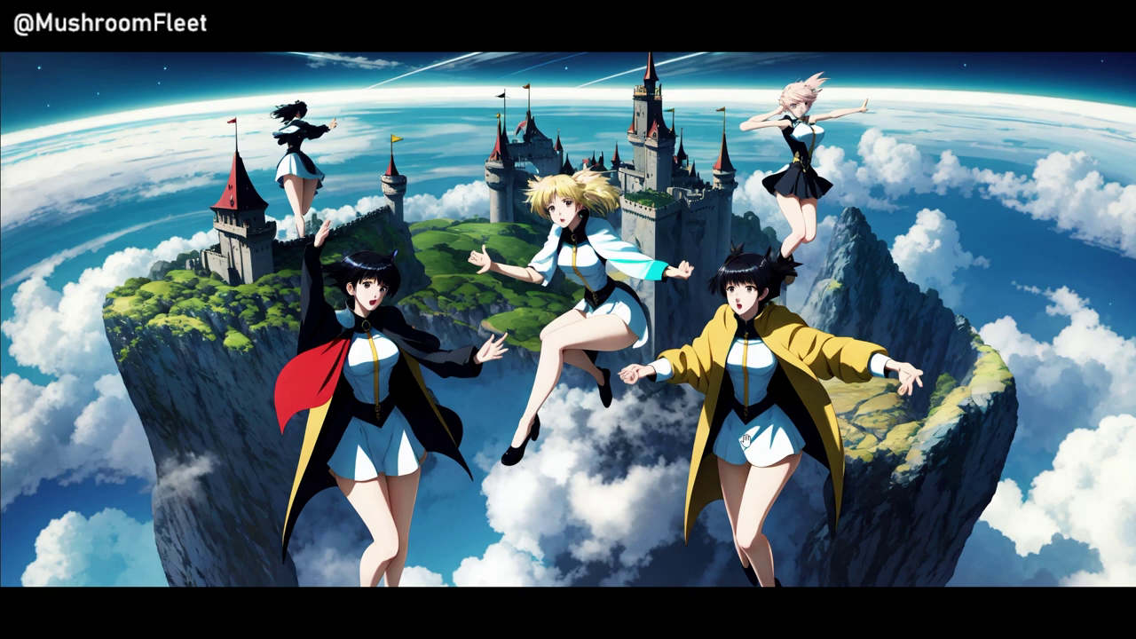
scroll(361, 309, "up", 5)
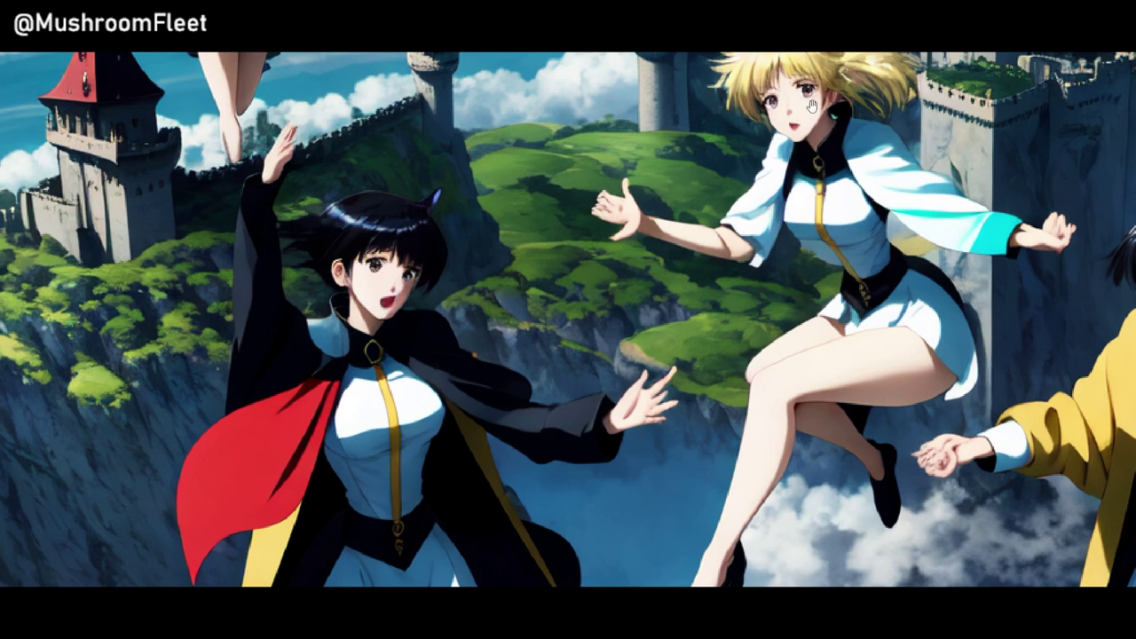
scroll(724, 389, "down", 4)
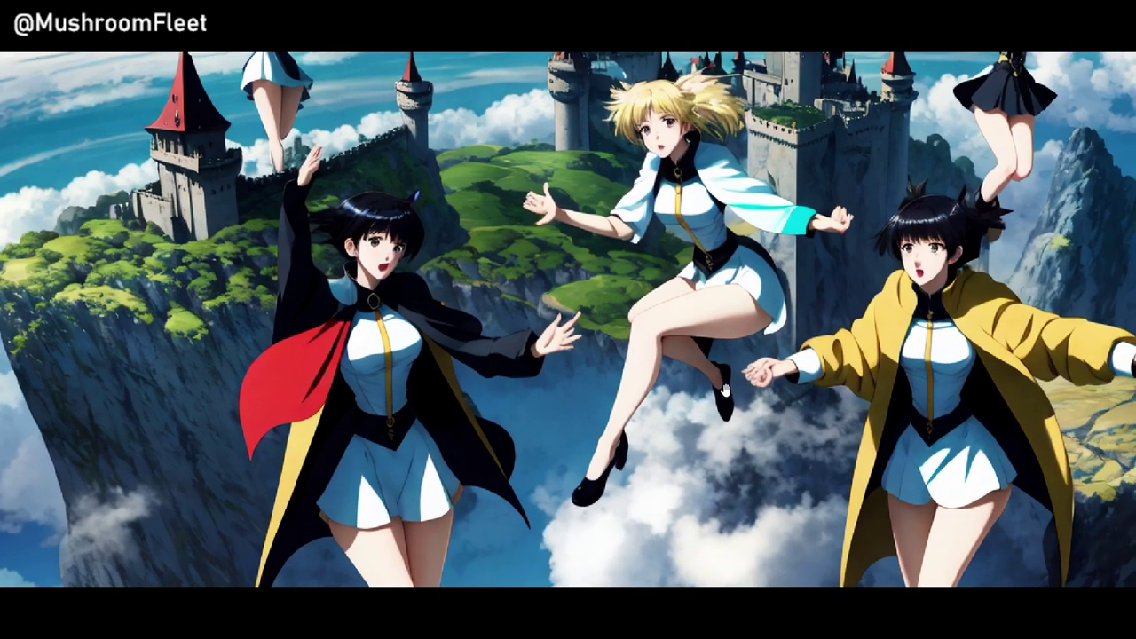
scroll(725, 387, "down", 3)
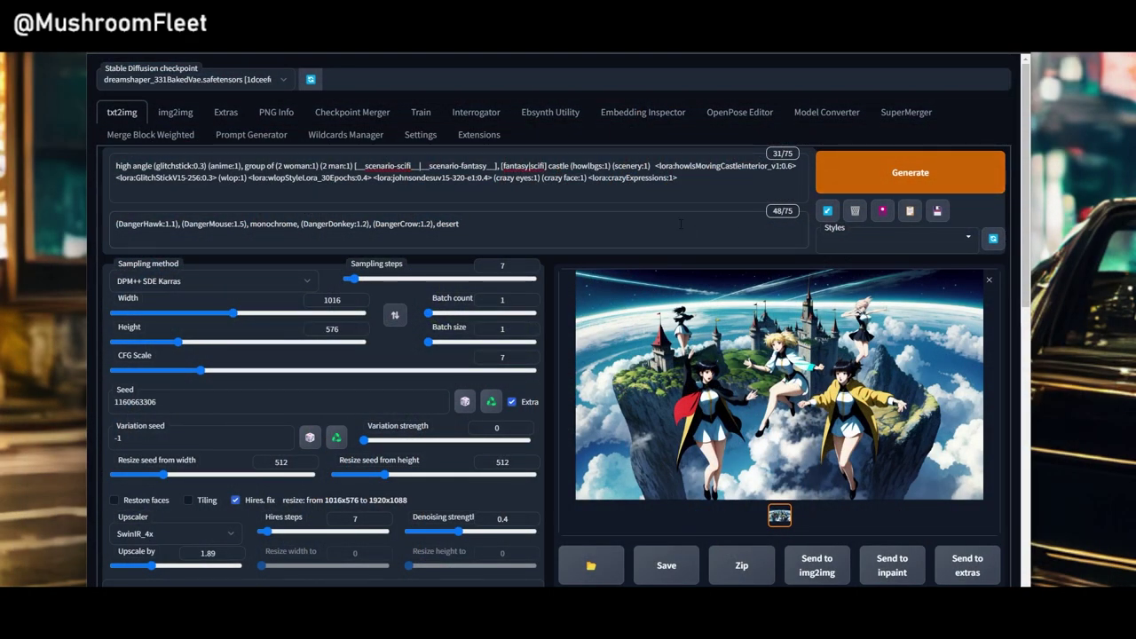
Step: Replace the ControlNet pose image with the saved three-figure pose and generate a new image
scroll(576, 247, "down", 2)
scroll(543, 300, "down", 1)
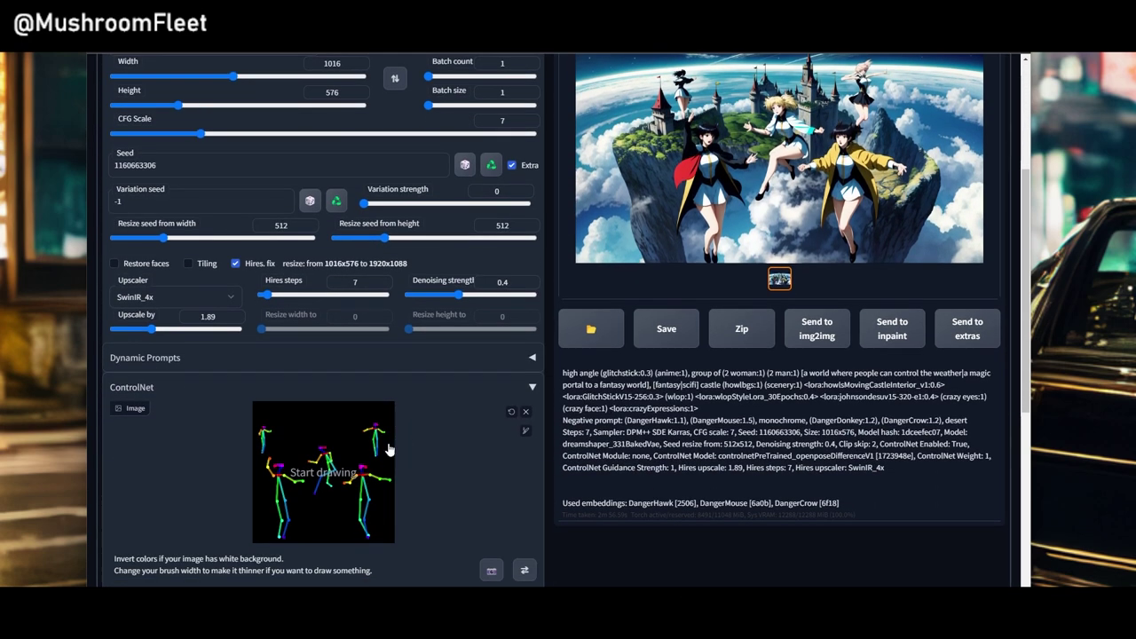
left_click_drag(391, 451, 312, 493)
scroll(422, 483, "up", 2)
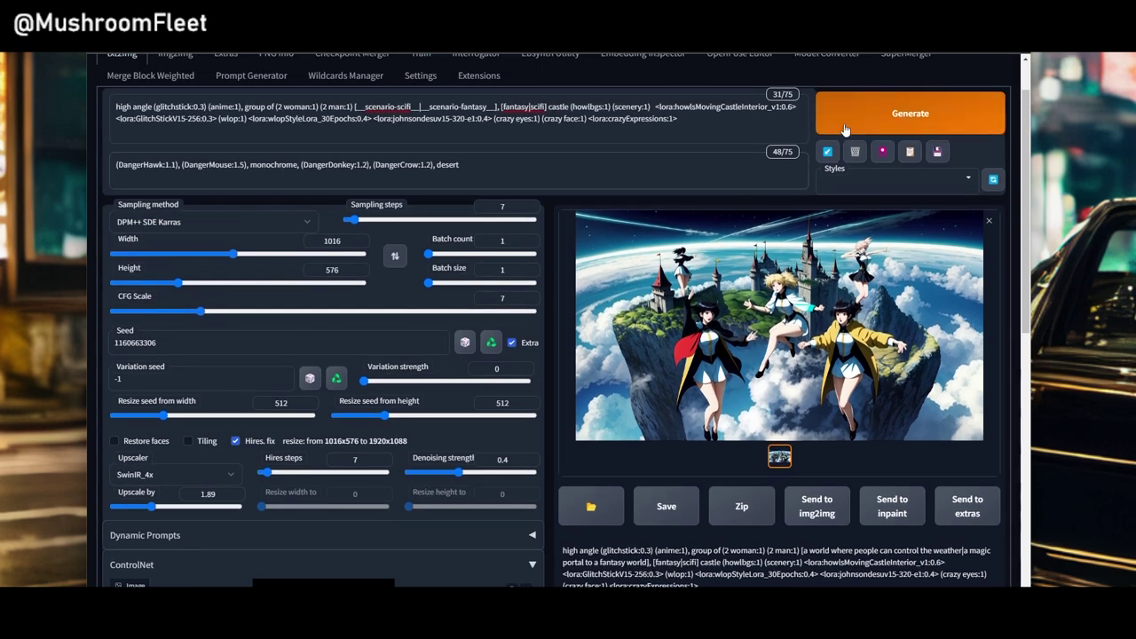
left_click(876, 115)
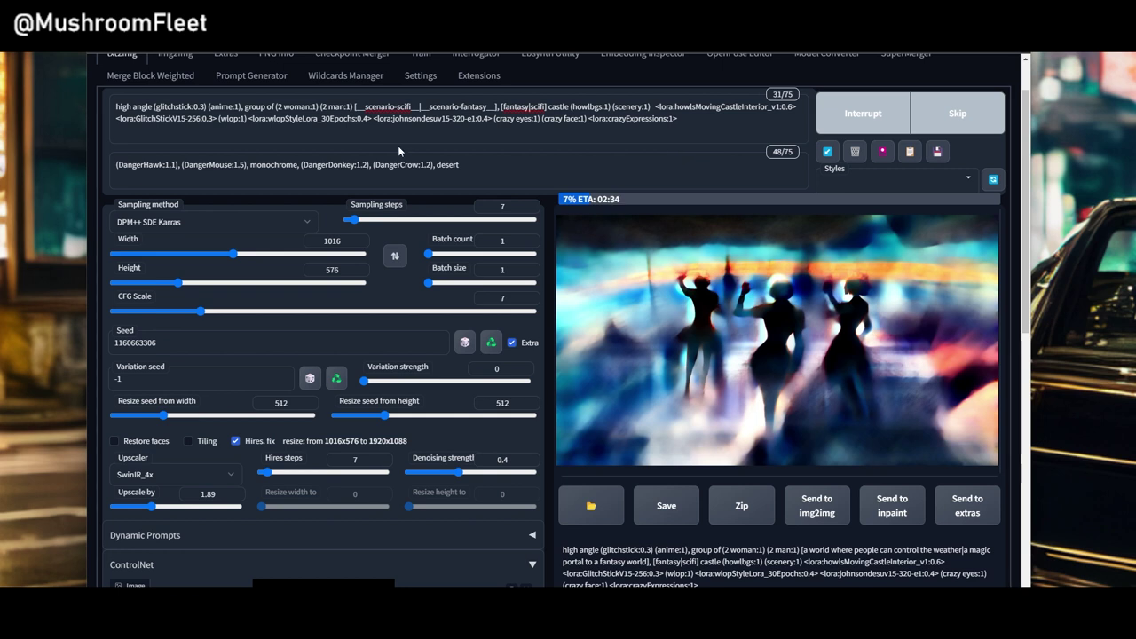
Step: Change the number of men in the prompt to one, so that it reads (1 man:1)
double_click(324, 106)
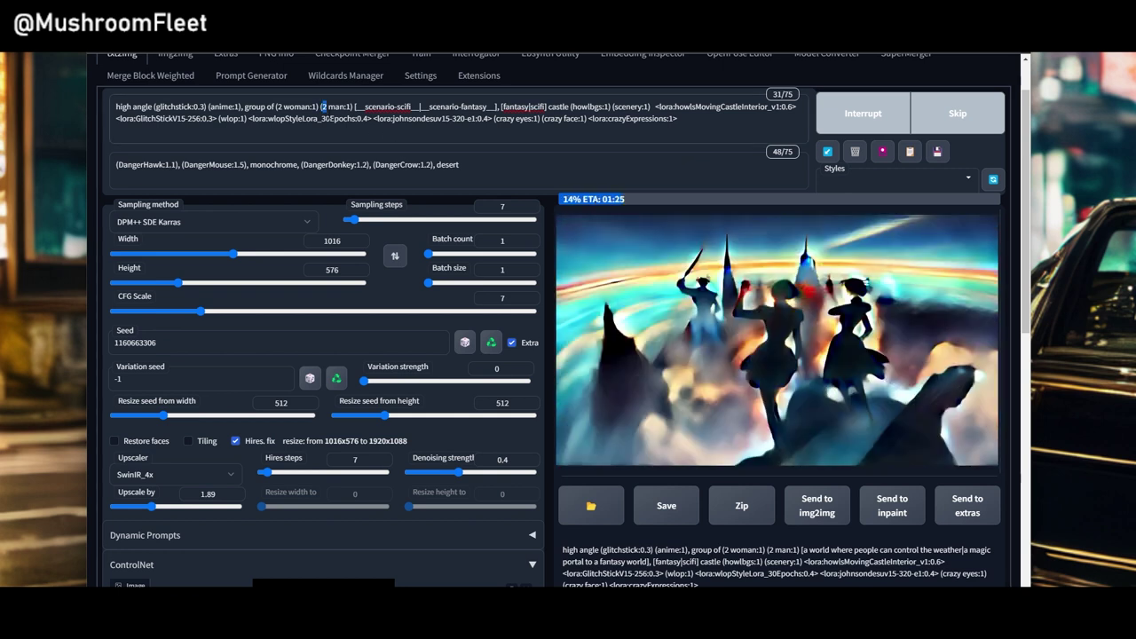
type("1")
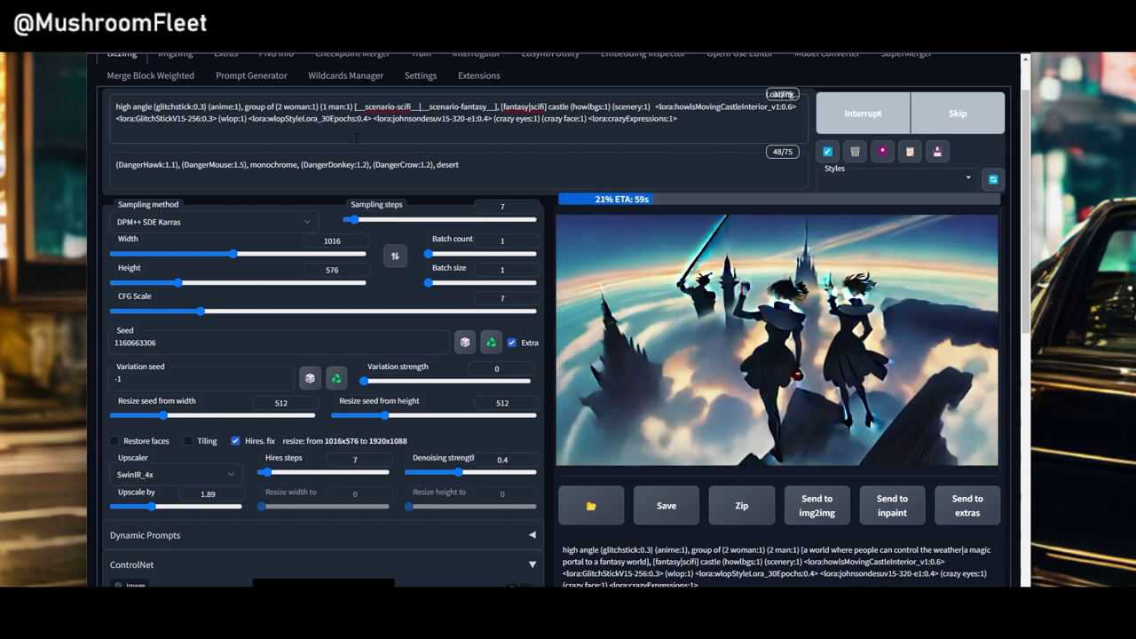